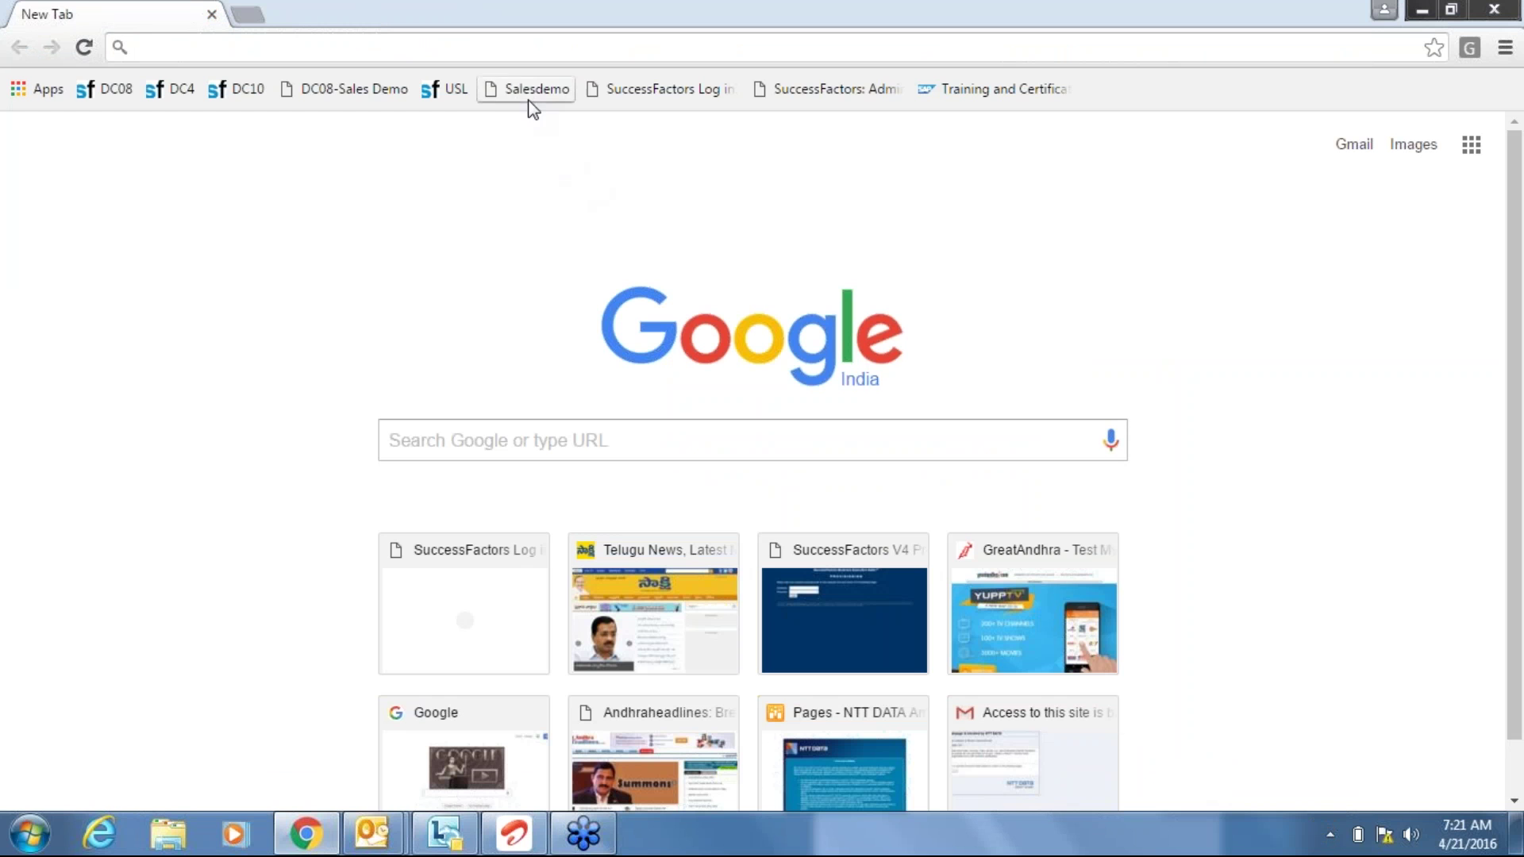
Open the Salesdemo login page and sign in with the admin username and password.
{"action": "left_click", "coordinate": [530, 90]}
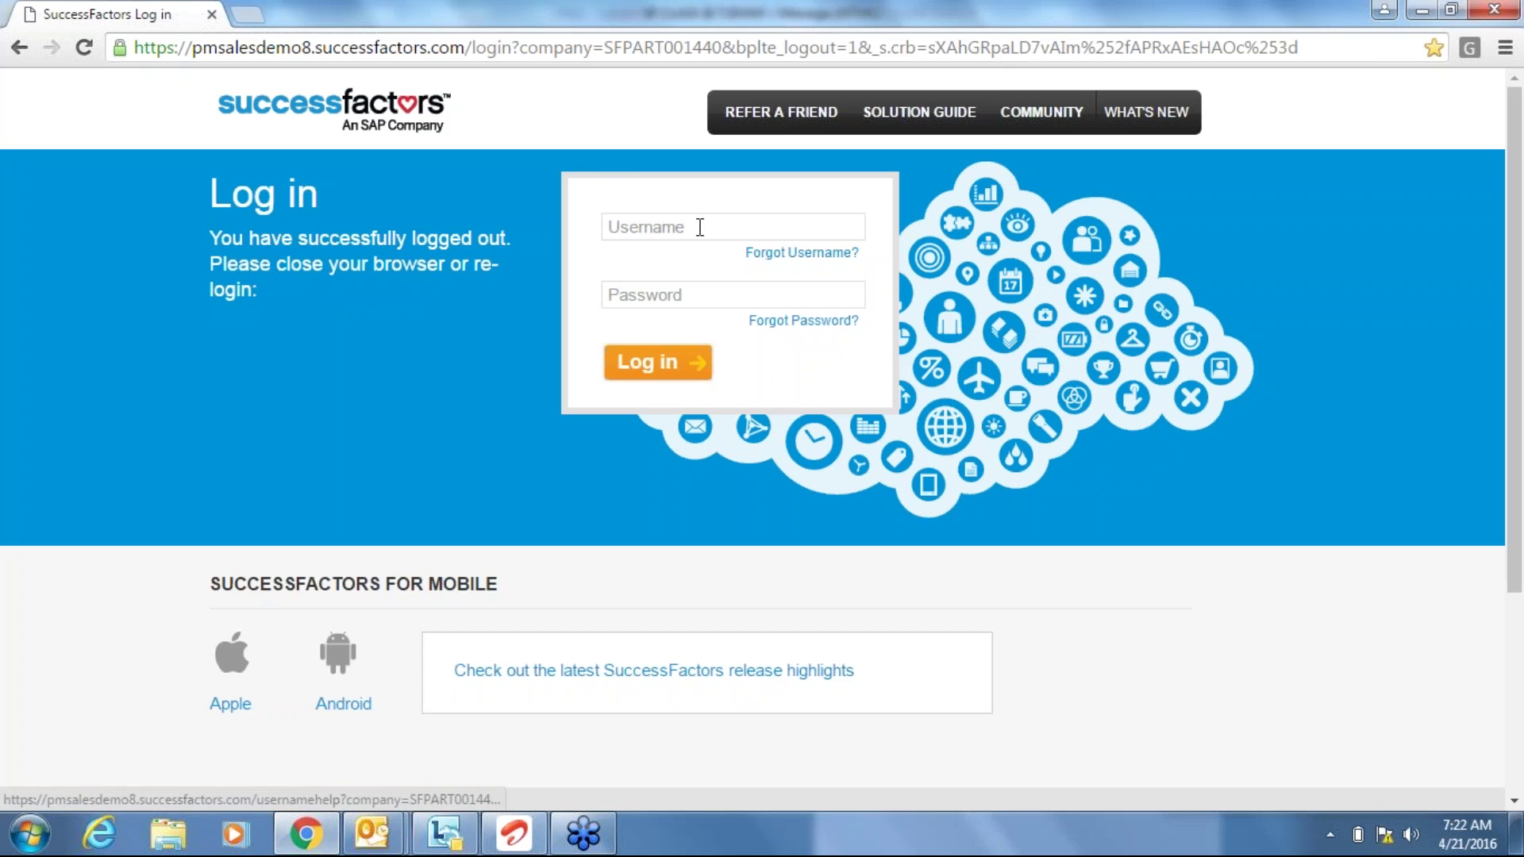
{"action": "left_click", "coordinate": [699, 228]}
{"action": "type", "text": "LAKKISH"}
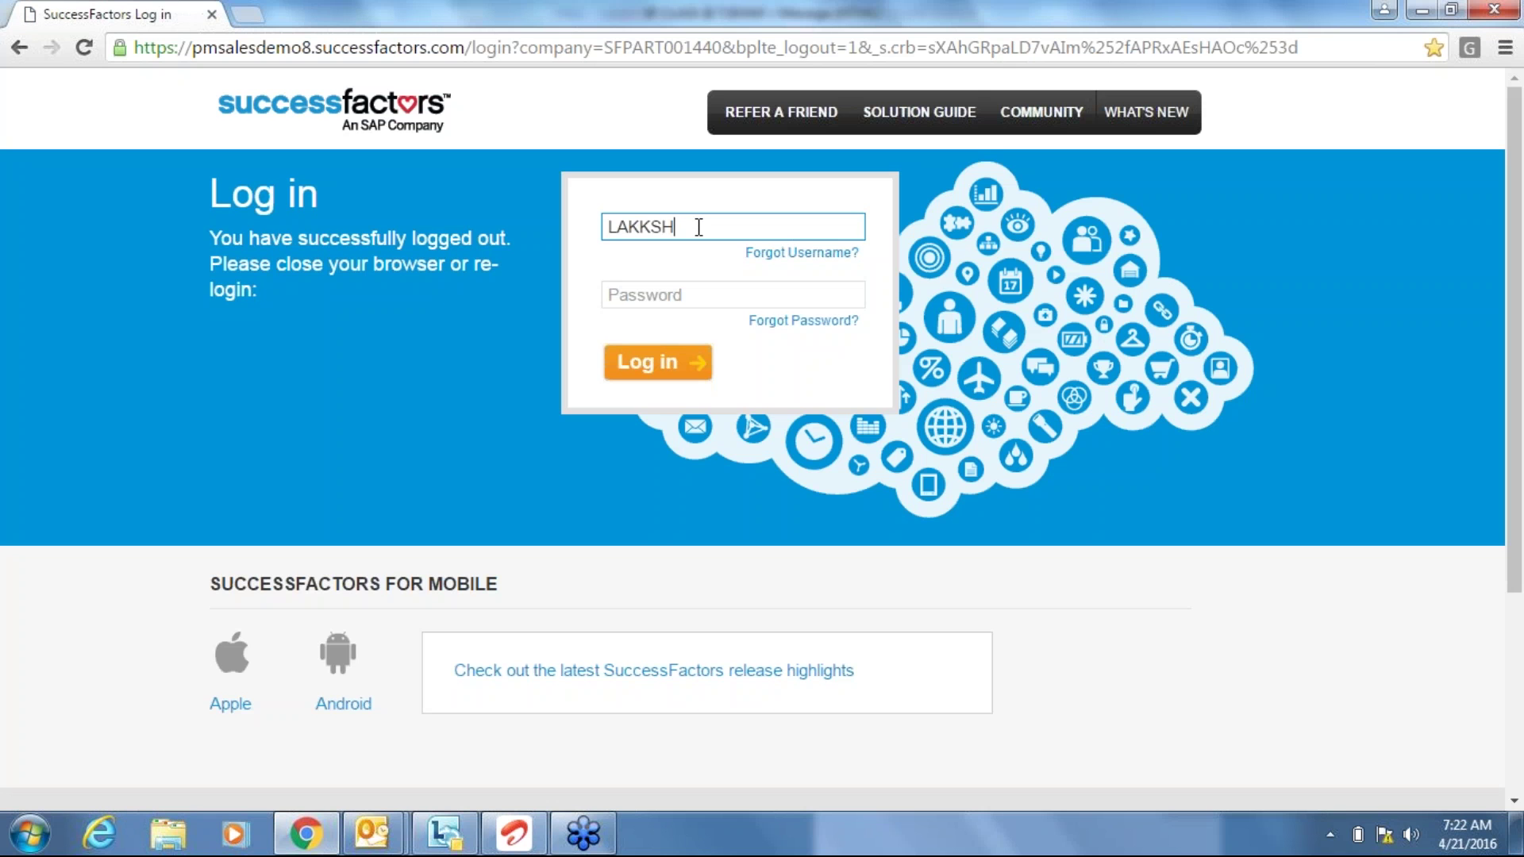
{"action": "key", "text": "BackSpace"}
{"action": "key", "text": "BackSpace"}
{"action": "key", "text": "BackSpace"}
{"action": "key", "text": "BackSpace"}
{"action": "type", "text": "SHMI"}
{"action": "key", "text": "Tab"}
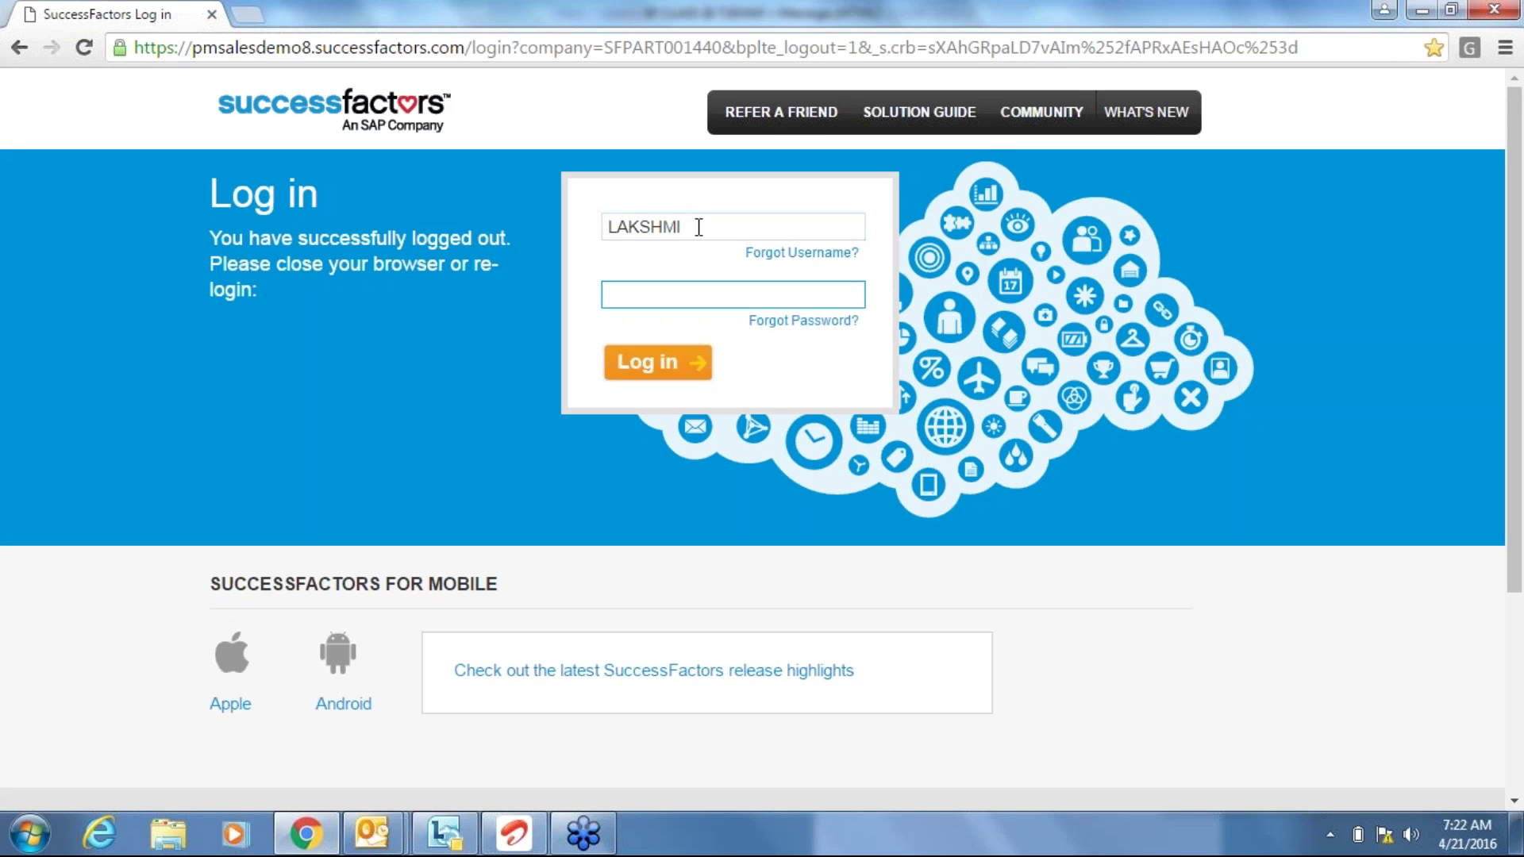
{"action": "type", "text": "•••"}
{"action": "key", "text": "BackSpace"}
{"action": "key", "text": "BackSpace"}
{"action": "key", "text": "BackSpace"}
{"action": "type", "text": "•••••••••"}
{"action": "left_click", "coordinate": [646, 366]}
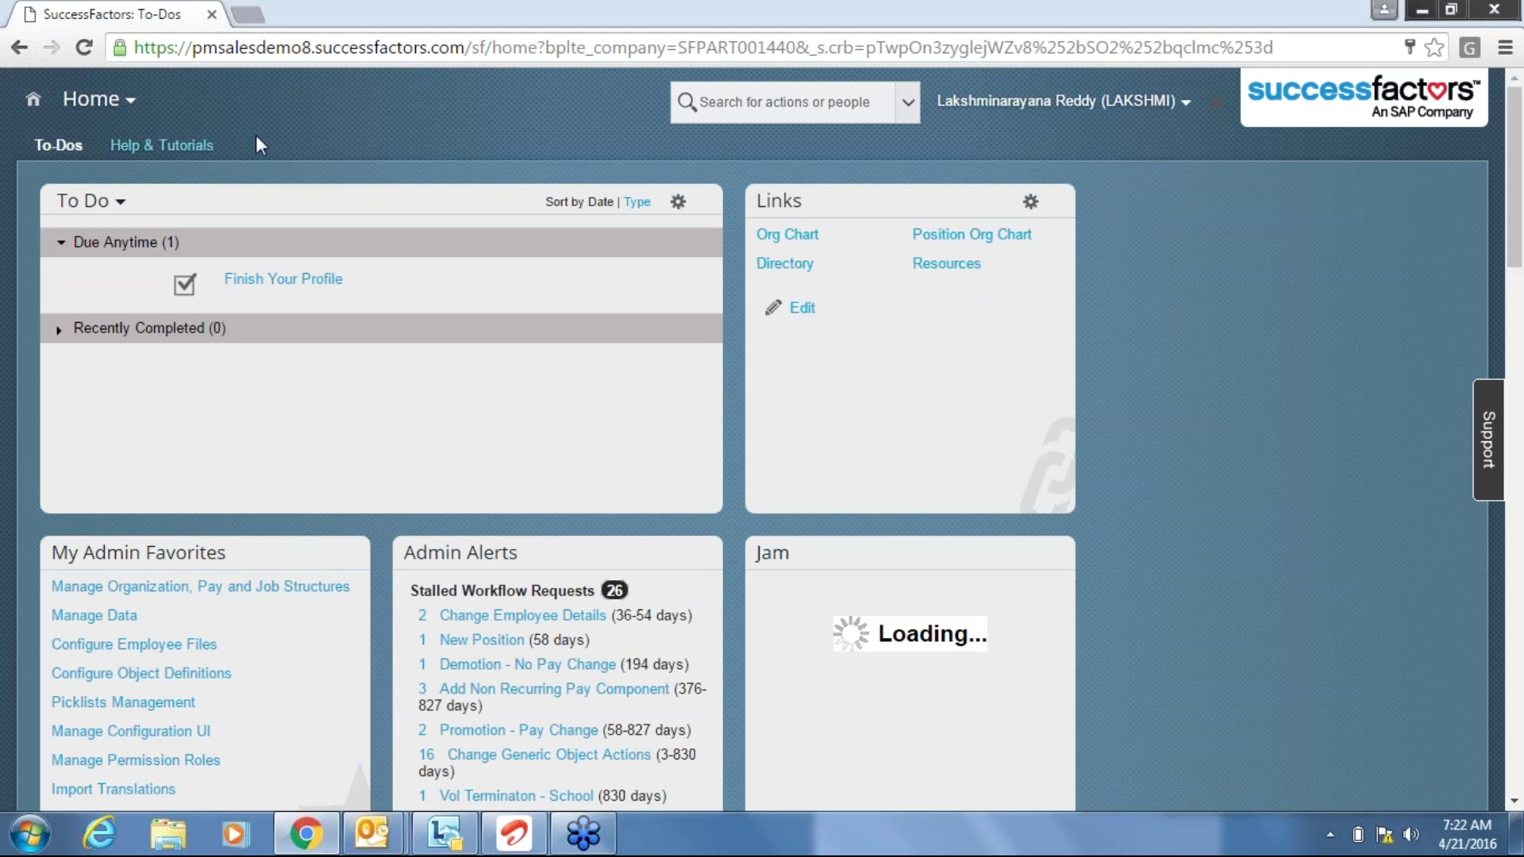
Go to the Admin Center through the Home module menu.
{"action": "left_click", "coordinate": [133, 115]}
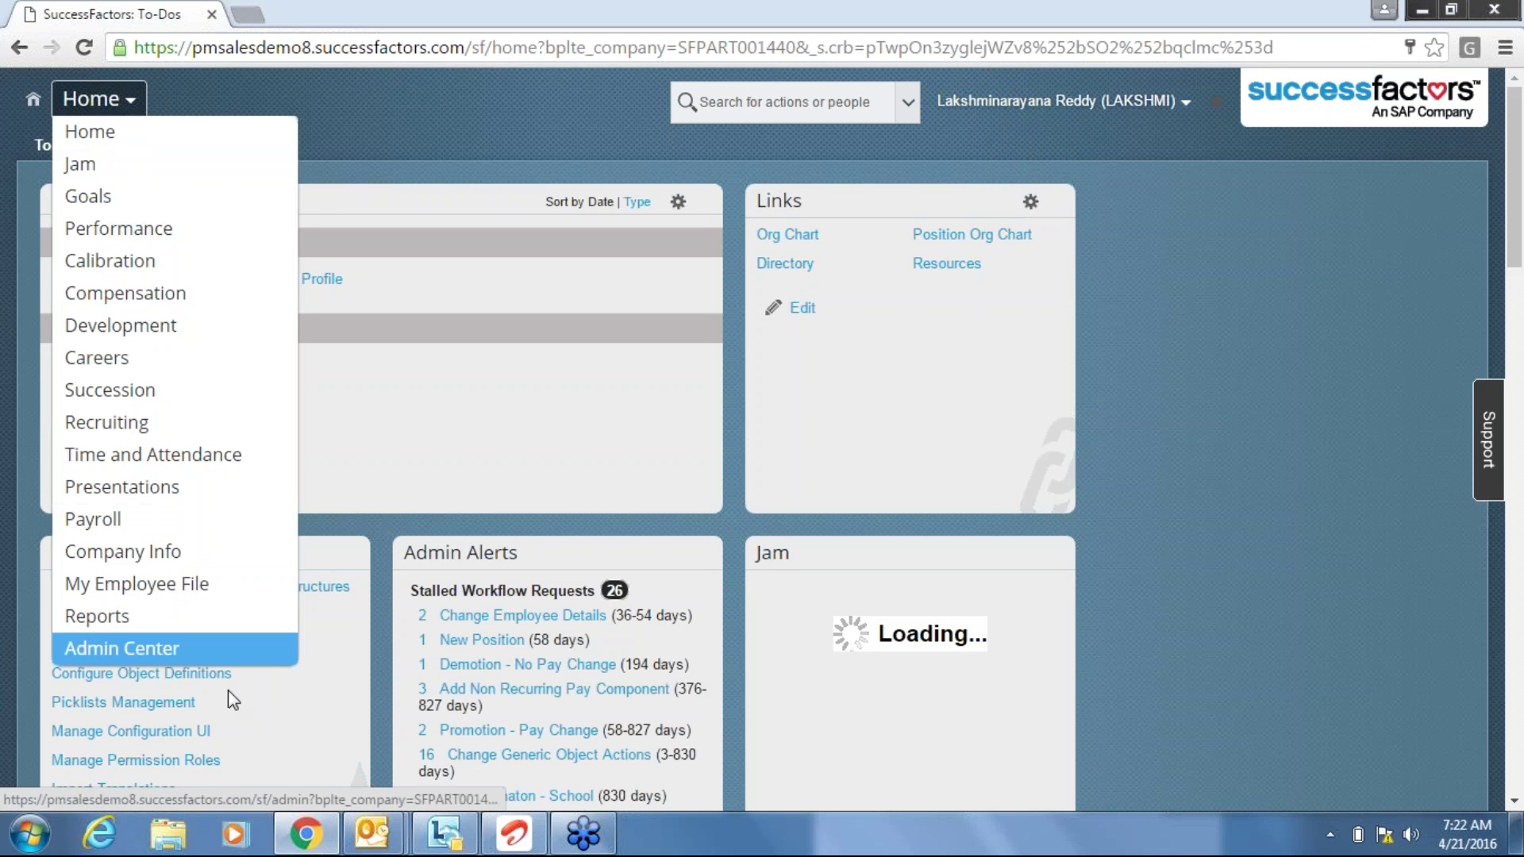
{"action": "left_click", "coordinate": [119, 647]}
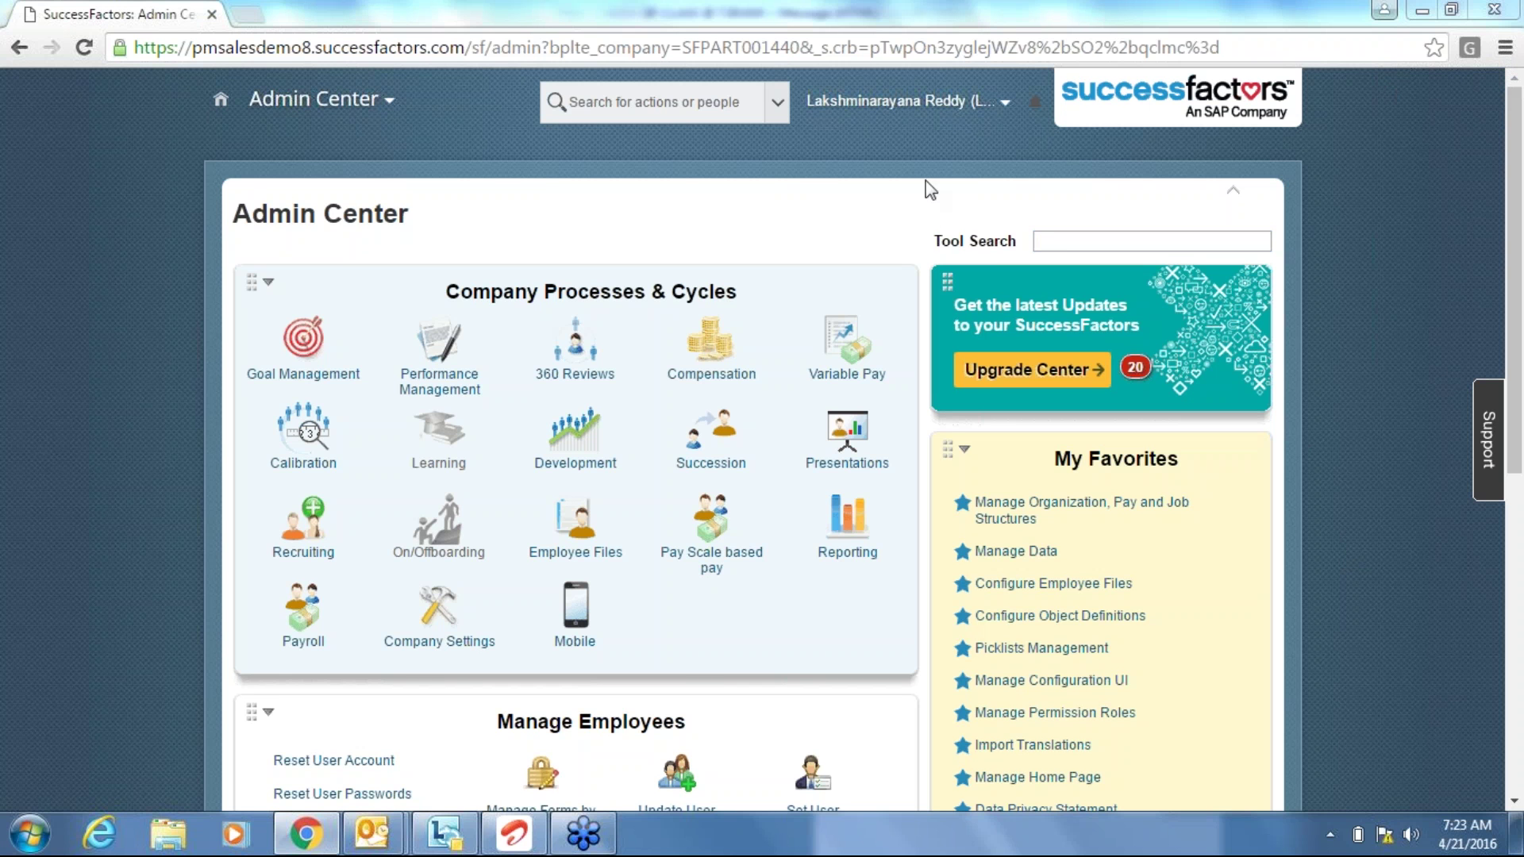
Search for 'add a new employee' and open the Add new employee action.
{"action": "left_click", "coordinate": [1050, 235]}
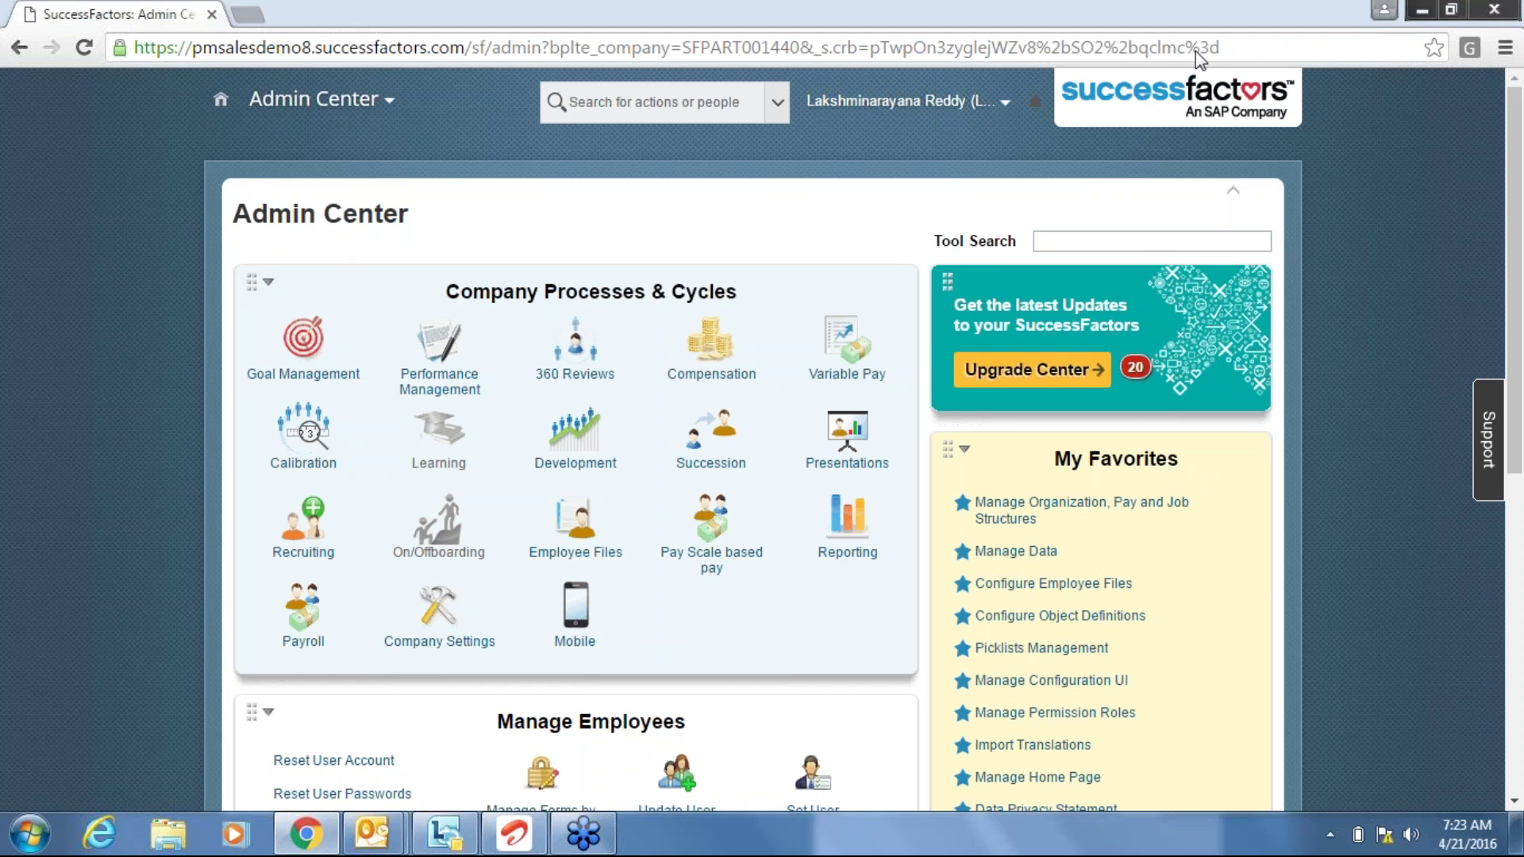
{"action": "type", "text": "e"}
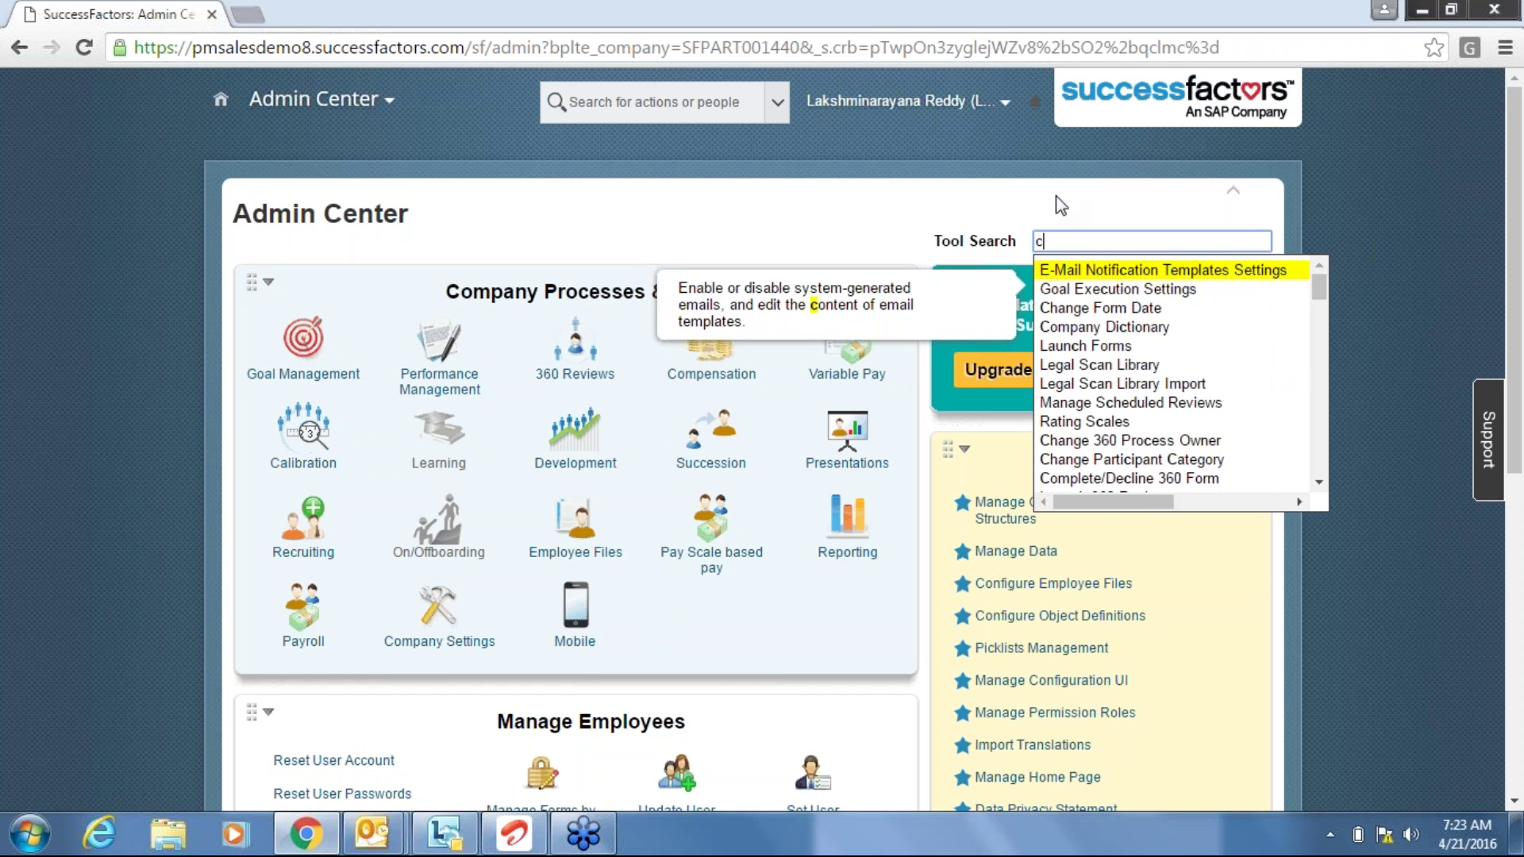
{"action": "key", "text": "BackSpace"}
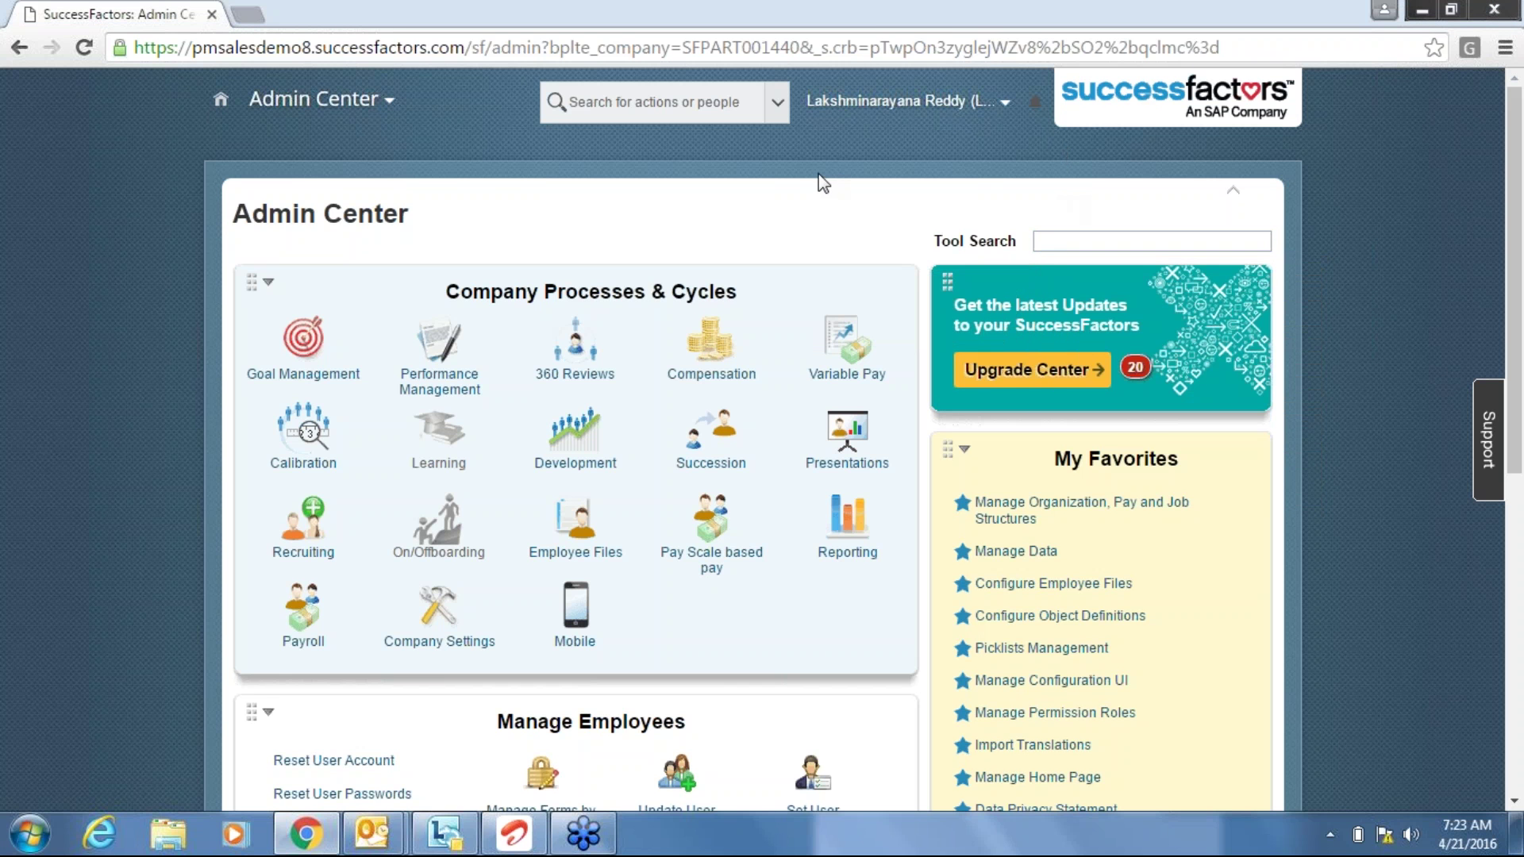
{"action": "left_click", "coordinate": [676, 101]}
{"action": "type", "text": "add a"}
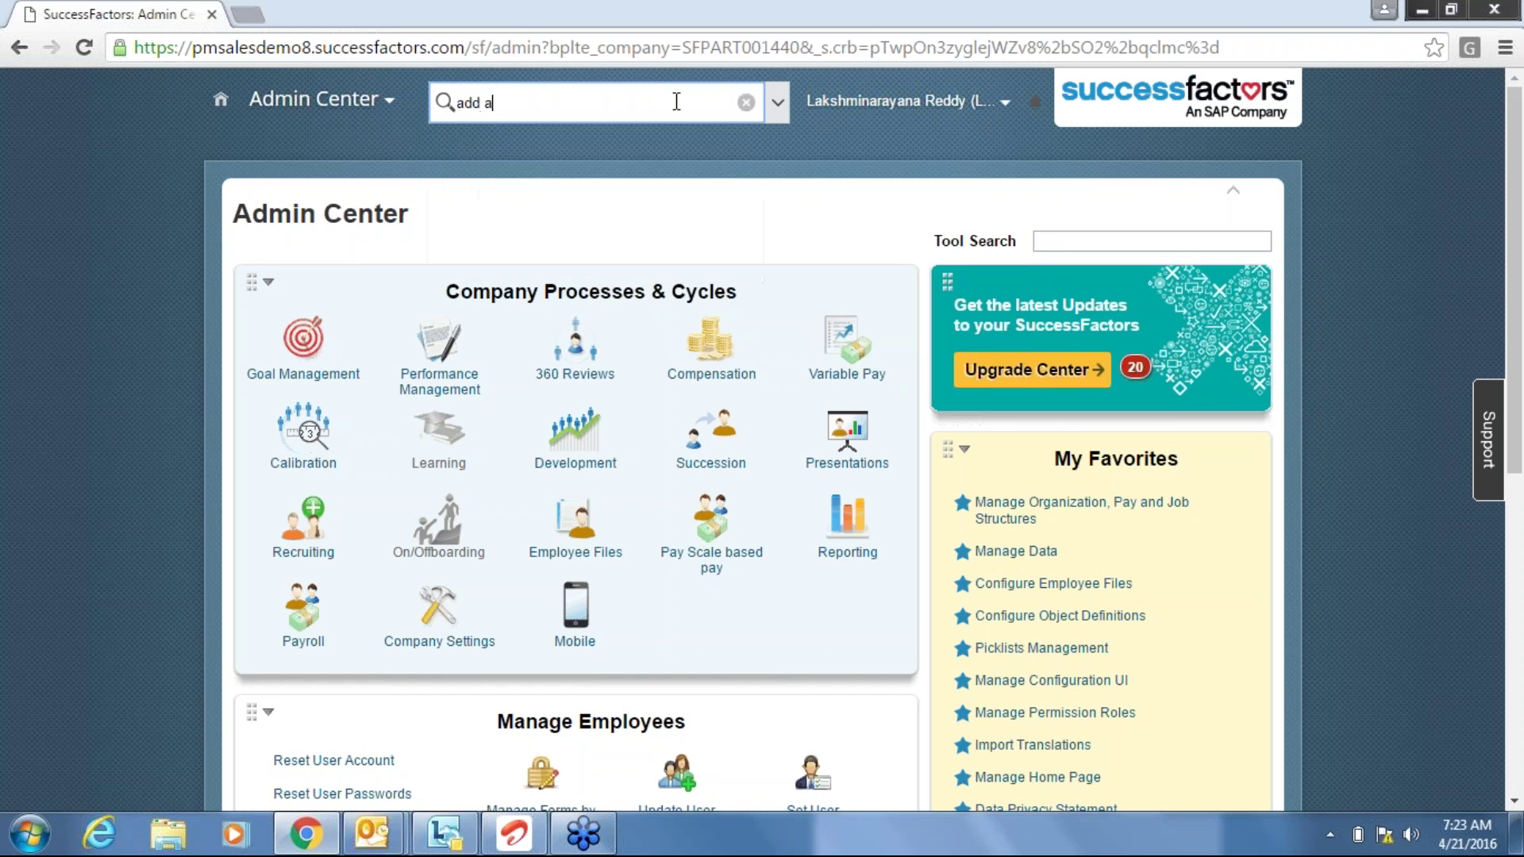
{"action": "type", "text": " new employee"}
{"action": "key", "text": "Return"}
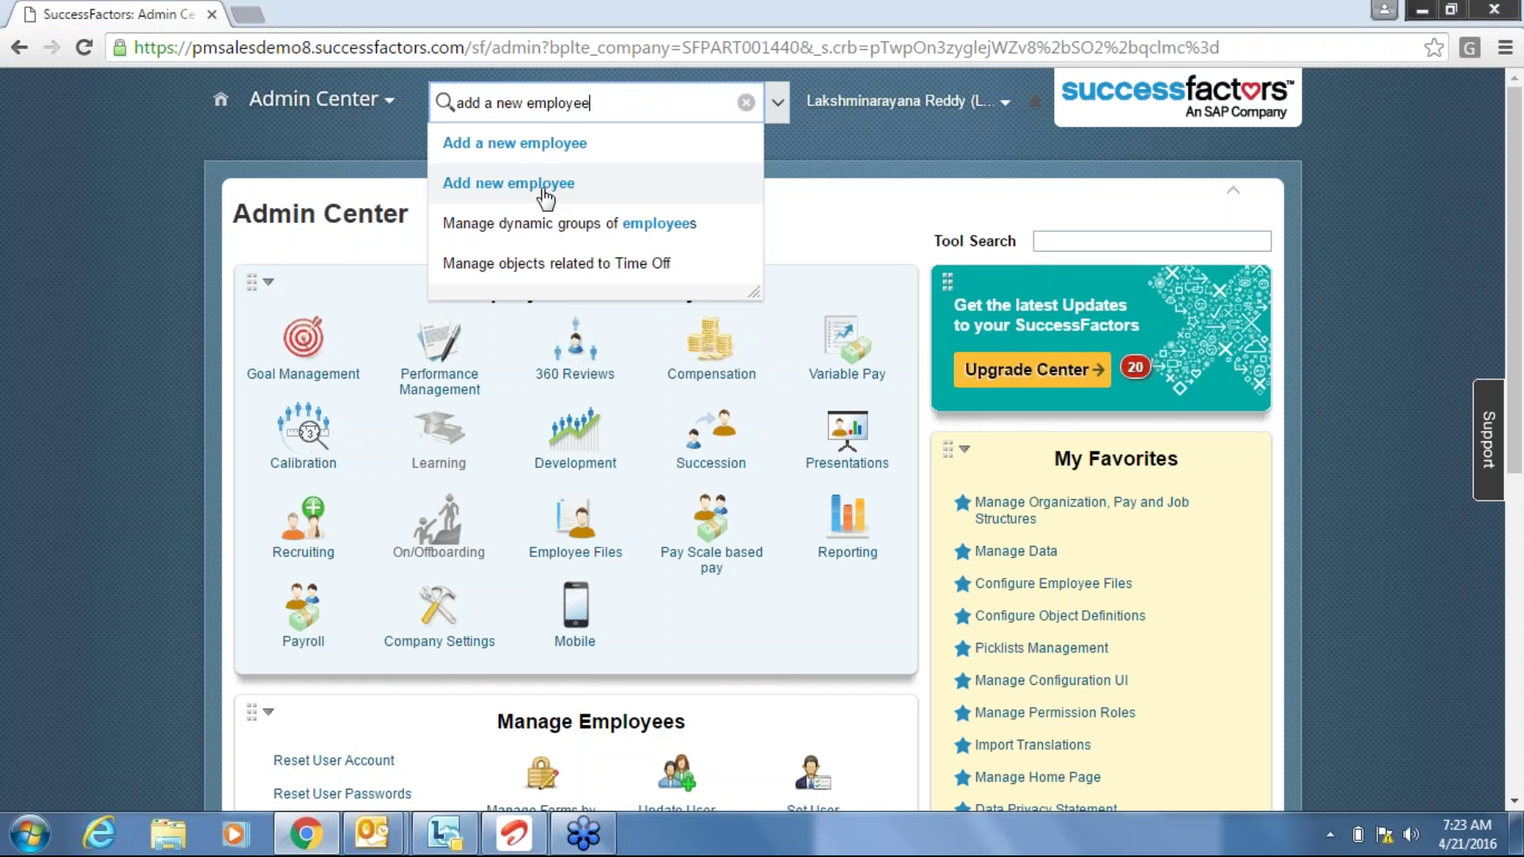
{"action": "left_click", "coordinate": [521, 187]}
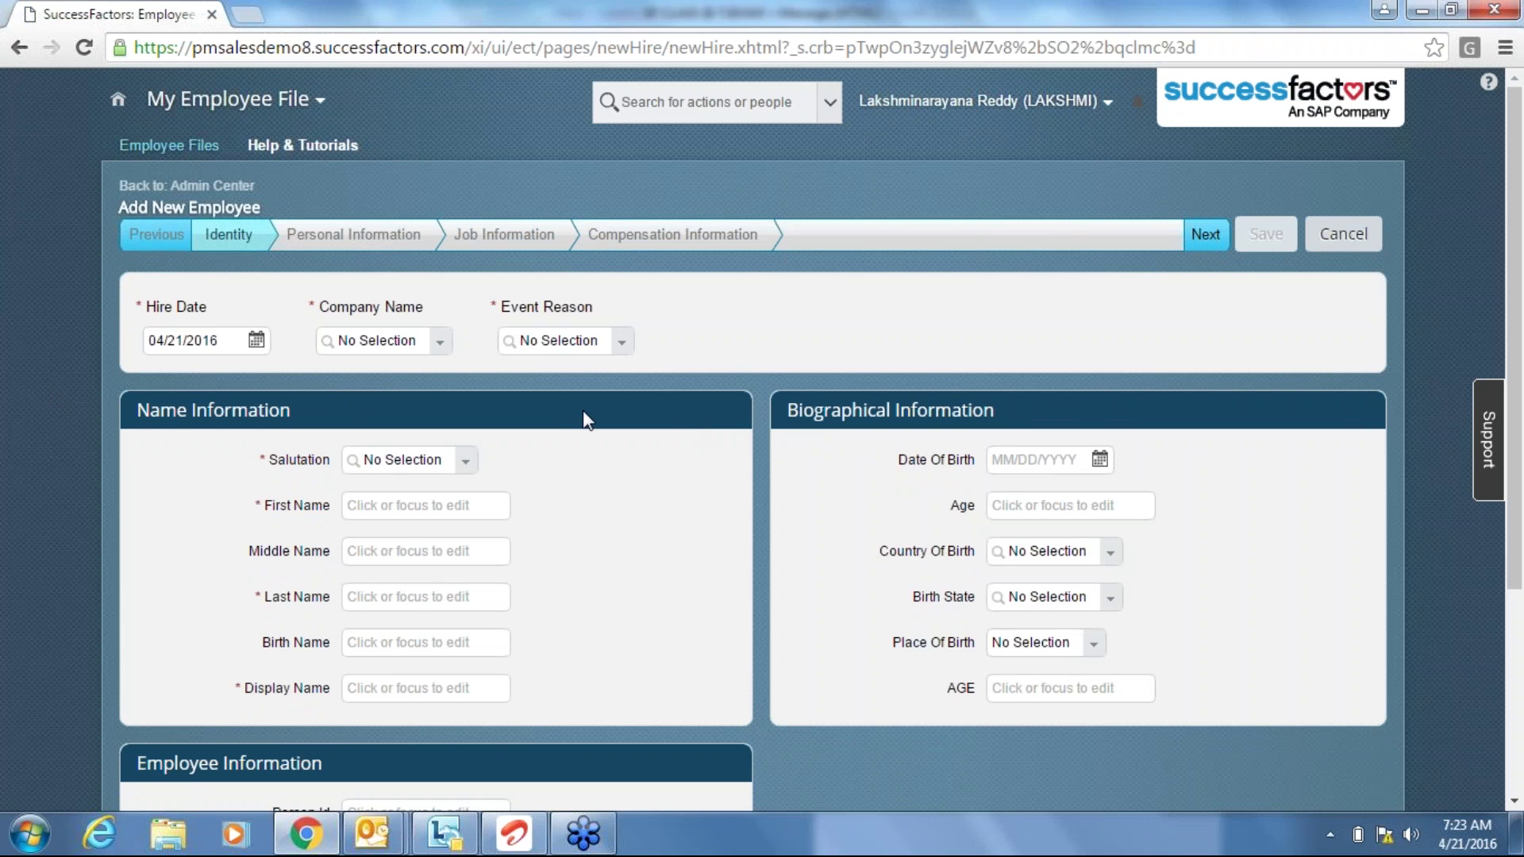
Choose ABC Company as the company and Acquired employee as the event reason.
{"action": "left_click", "coordinate": [437, 354]}
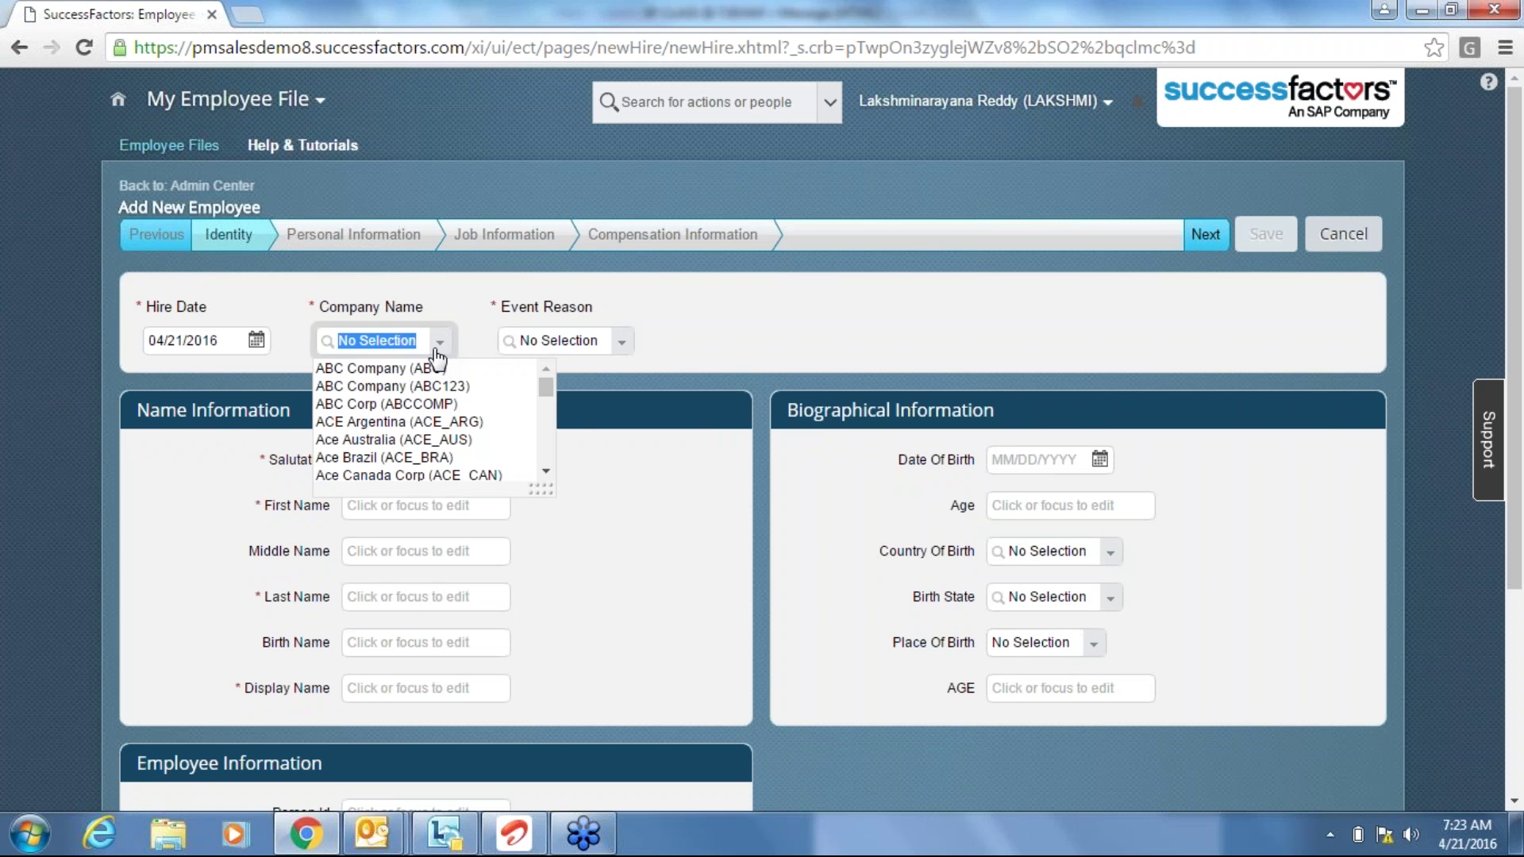
{"action": "type", "text": "in"}
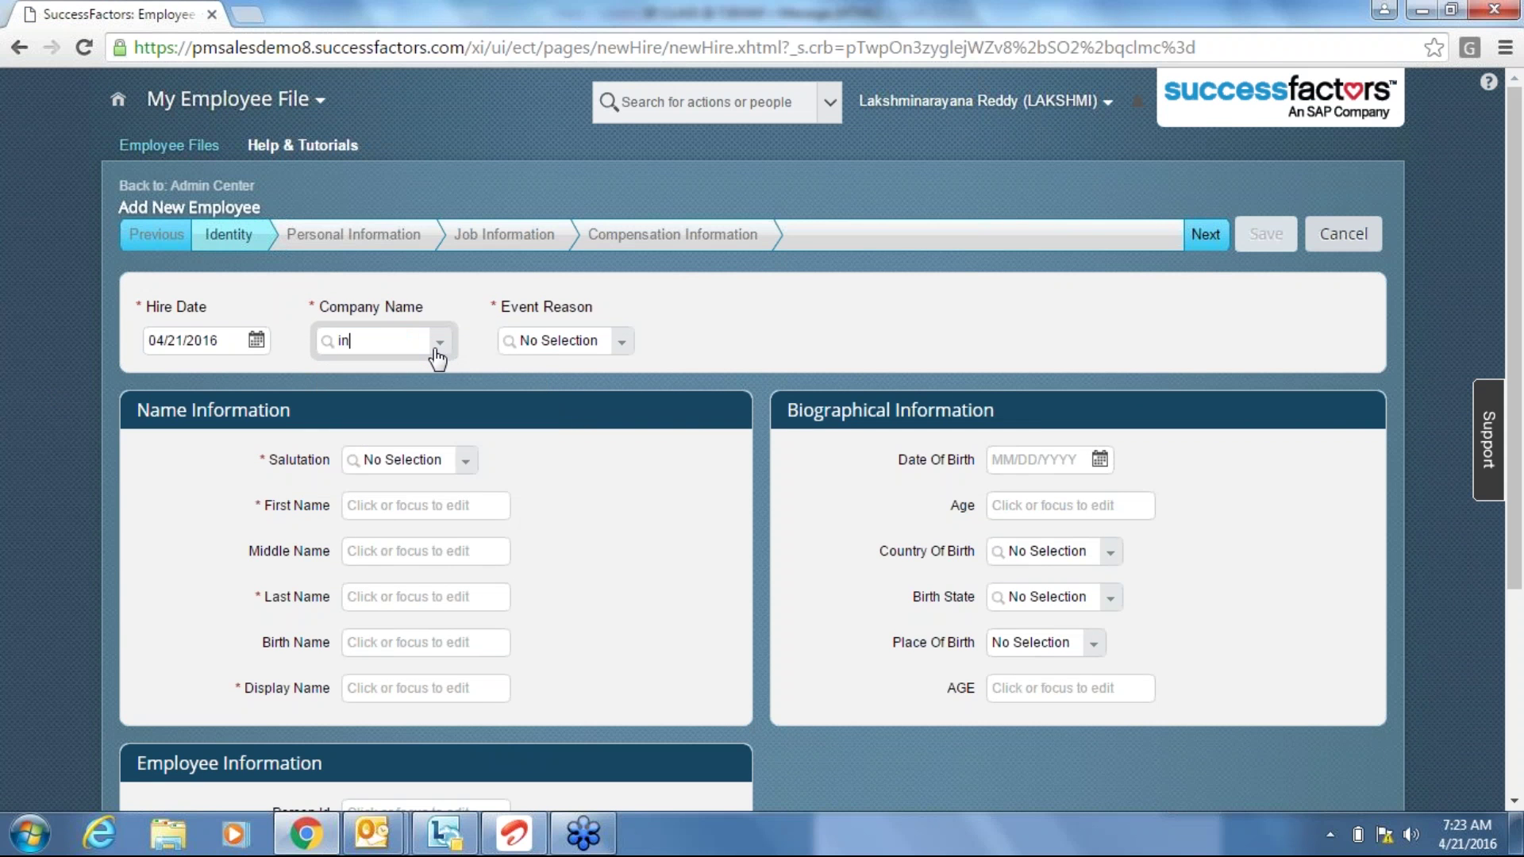
{"action": "key", "text": "BackSpace"}
{"action": "key", "text": "BackSpace"}
{"action": "type", "text": "ab"}
{"action": "left_click", "coordinate": [435, 368]}
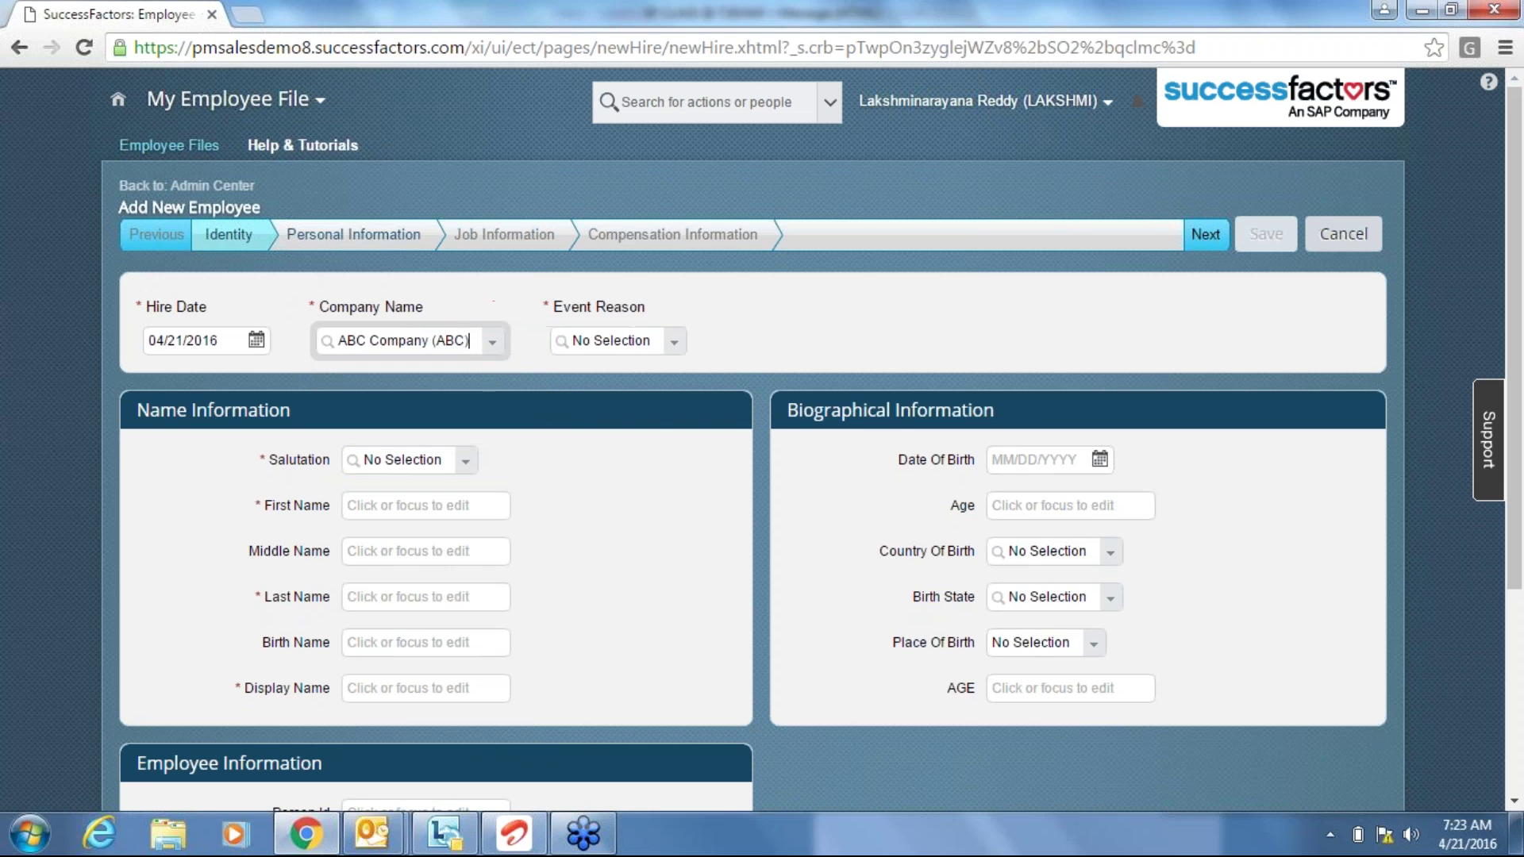
{"action": "left_click", "coordinate": [675, 343]}
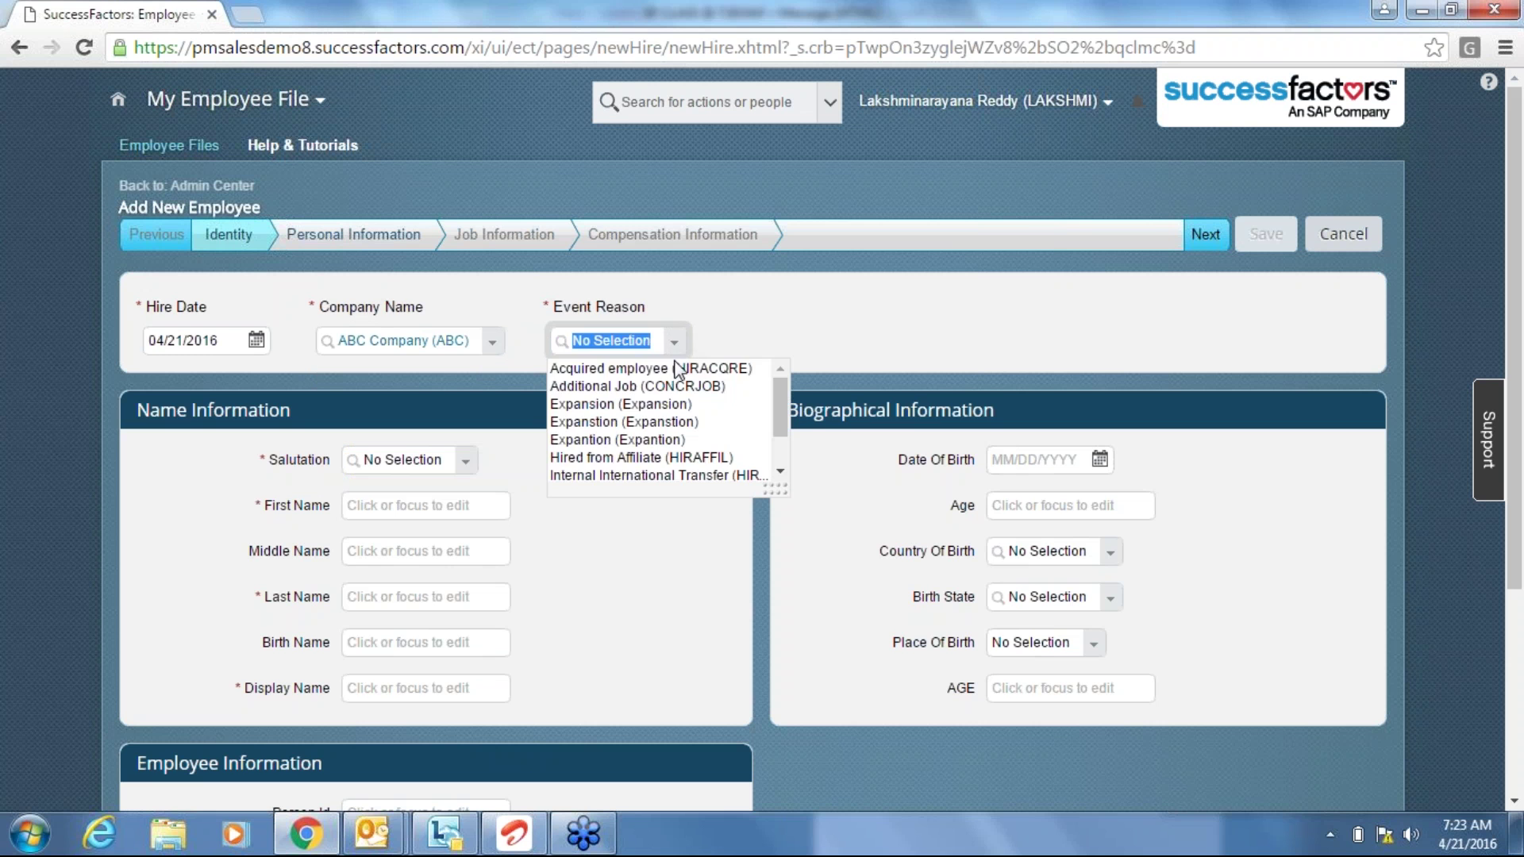
{"action": "left_click", "coordinate": [647, 369]}
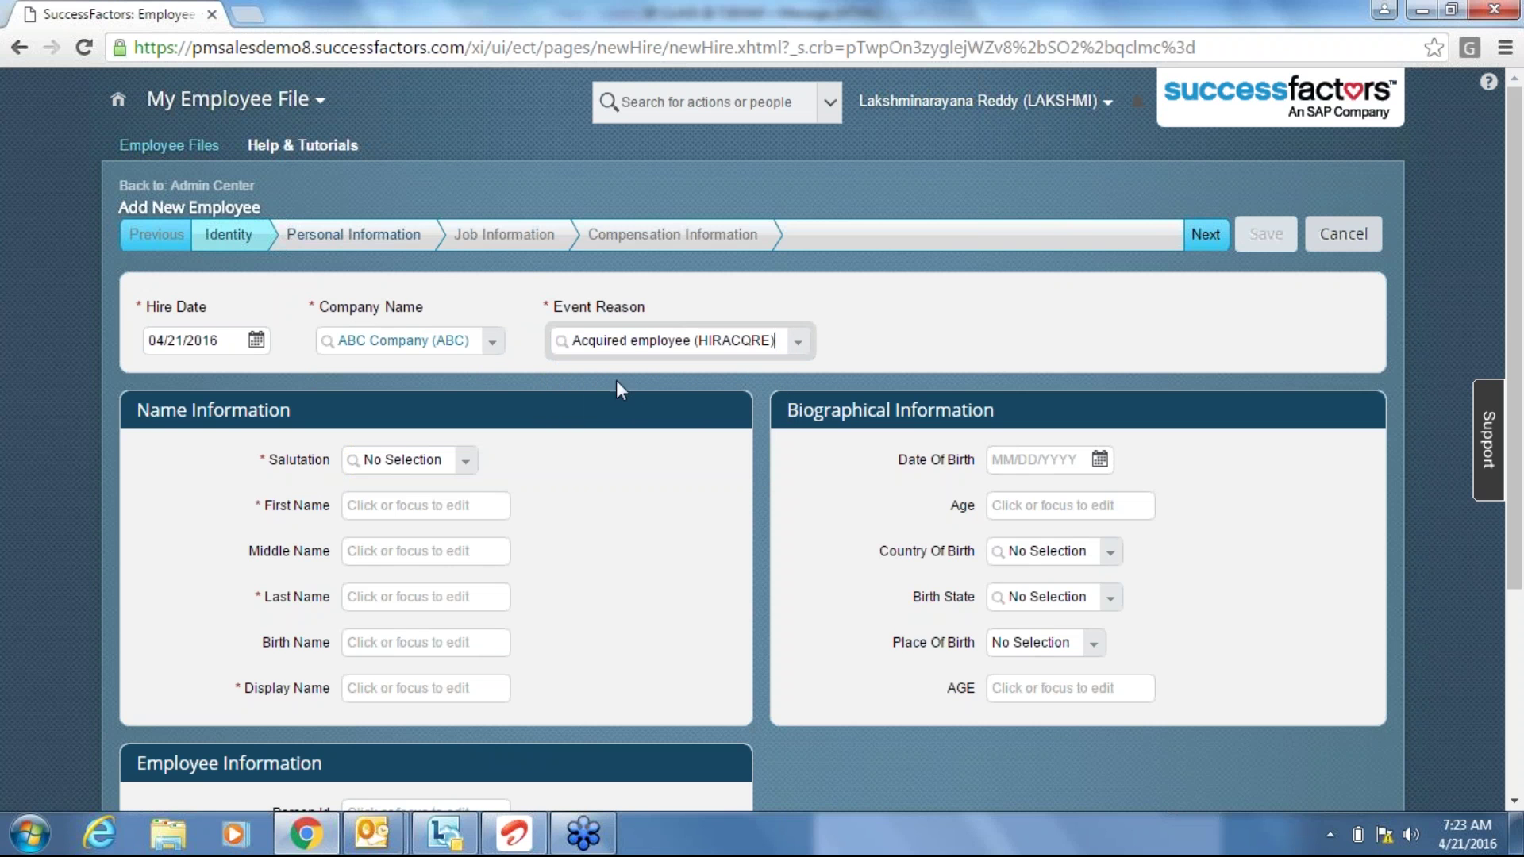
Set salutation Mr., enter the new hire's first and last name, display name 123, and continue.
{"action": "left_click", "coordinate": [466, 462]}
{"action": "left_click", "coordinate": [426, 515]}
{"action": "left_click", "coordinate": [390, 509]}
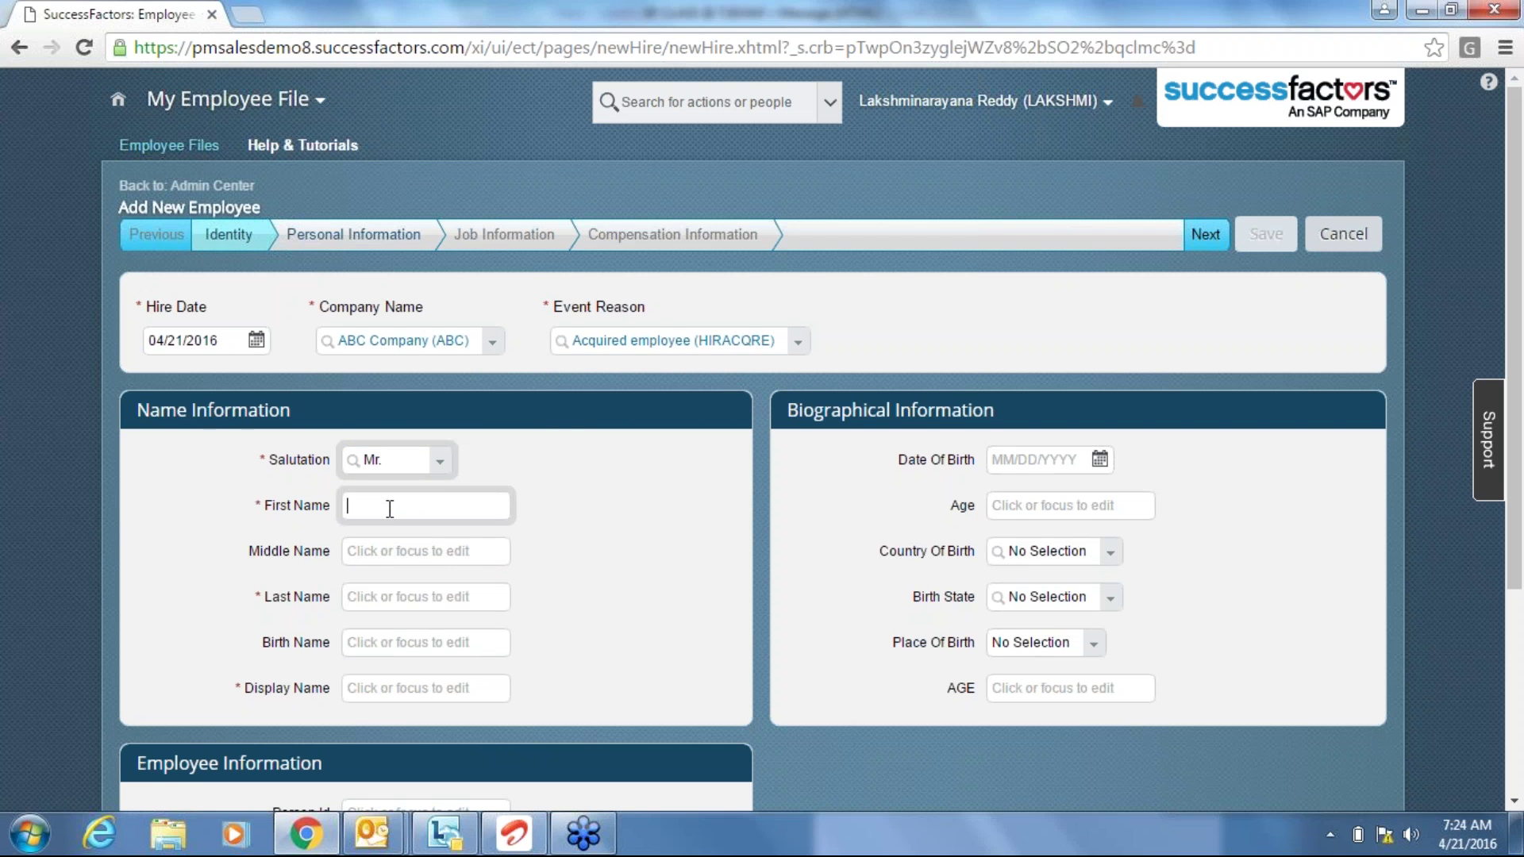
{"action": "type", "text": "ABC"}
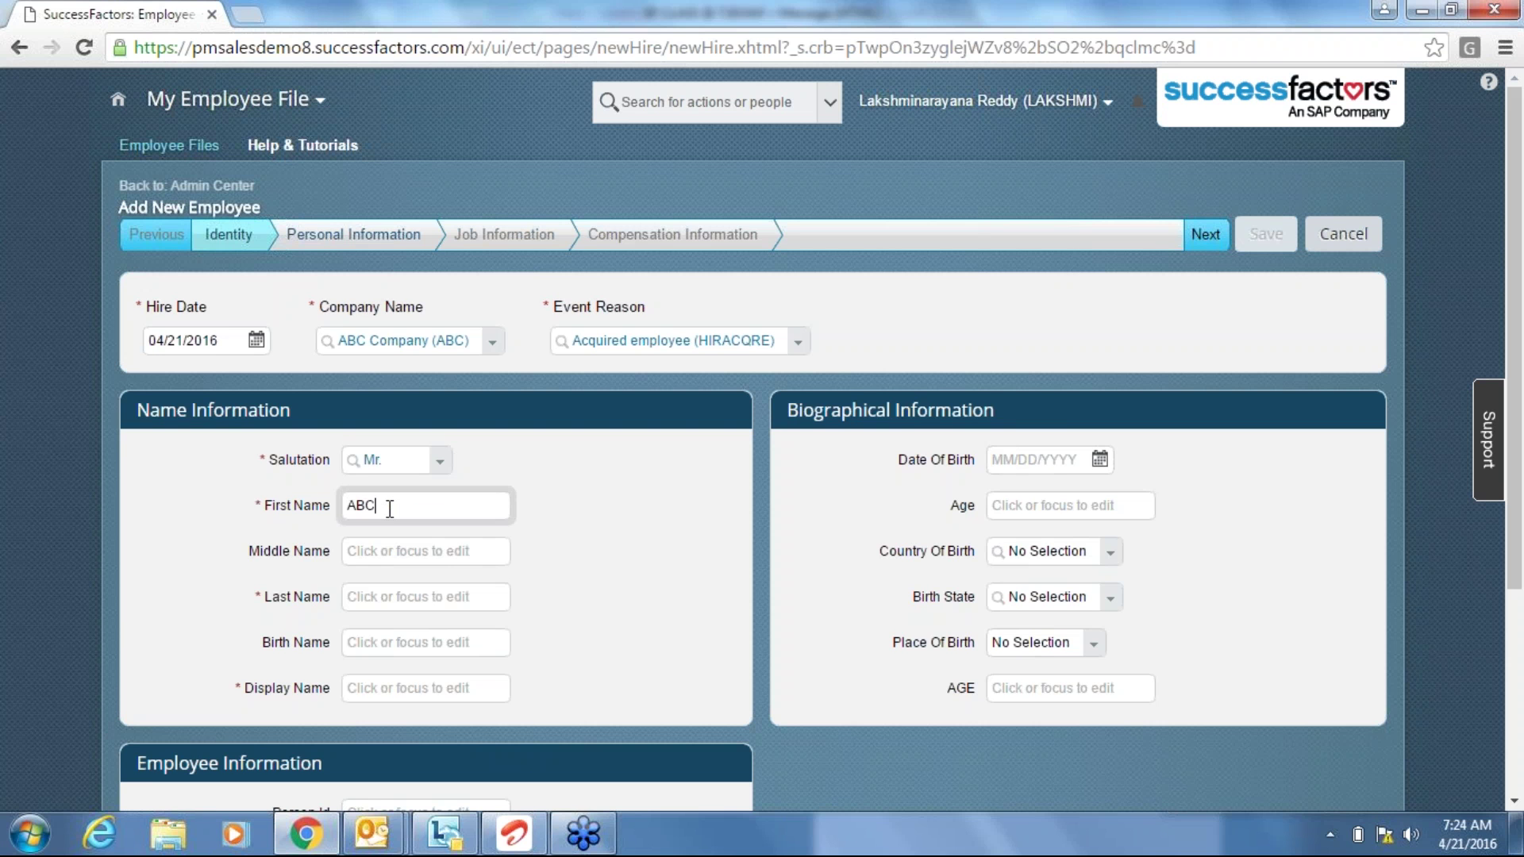
{"action": "key", "text": "Tab"}
{"action": "key", "text": "Tab"}
{"action": "type", "text": "BCA"}
{"action": "key", "text": "Tab"}
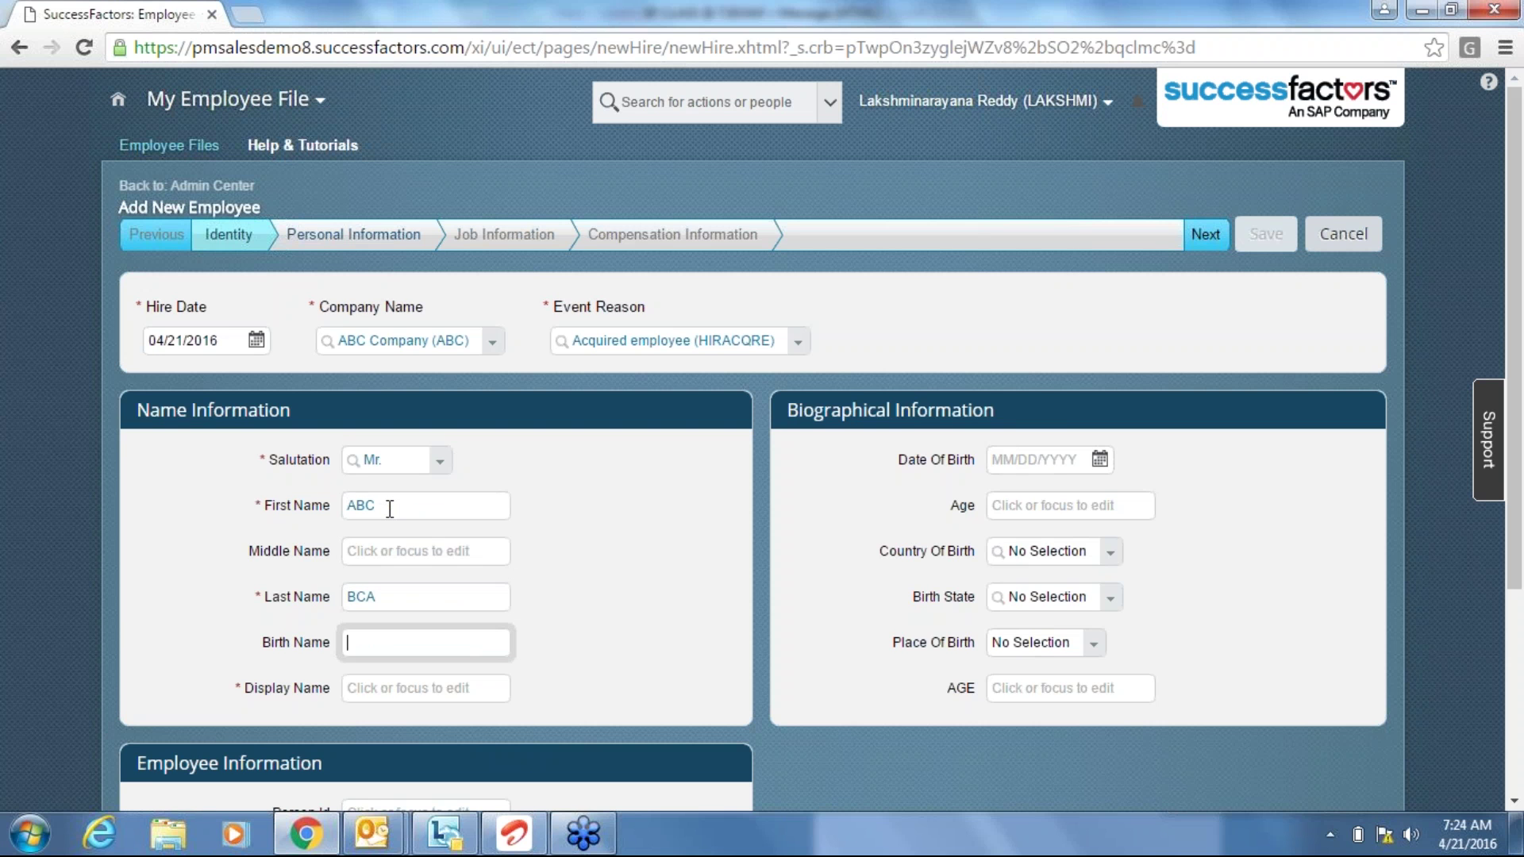
{"action": "type", "text": "123"}
{"action": "key", "text": "shift+Left"}
{"action": "key", "text": "shift+Left"}
{"action": "key", "text": "shift+Left"}
{"action": "key", "text": "BackSpace"}
{"action": "key", "text": "Tab"}
{"action": "type", "text": "123"}
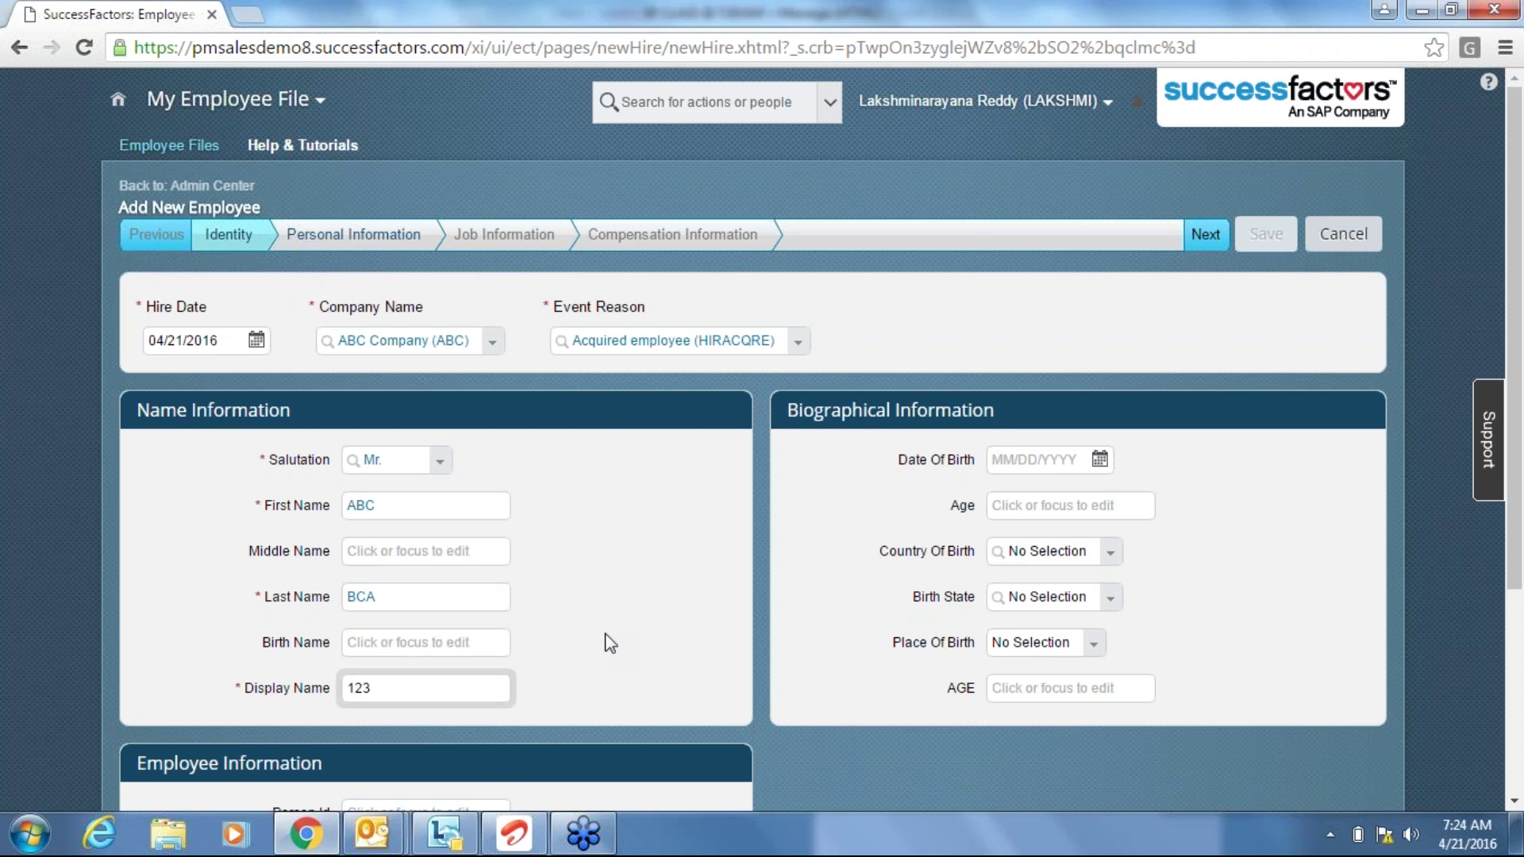
{"action": "left_click", "coordinate": [1207, 234]}
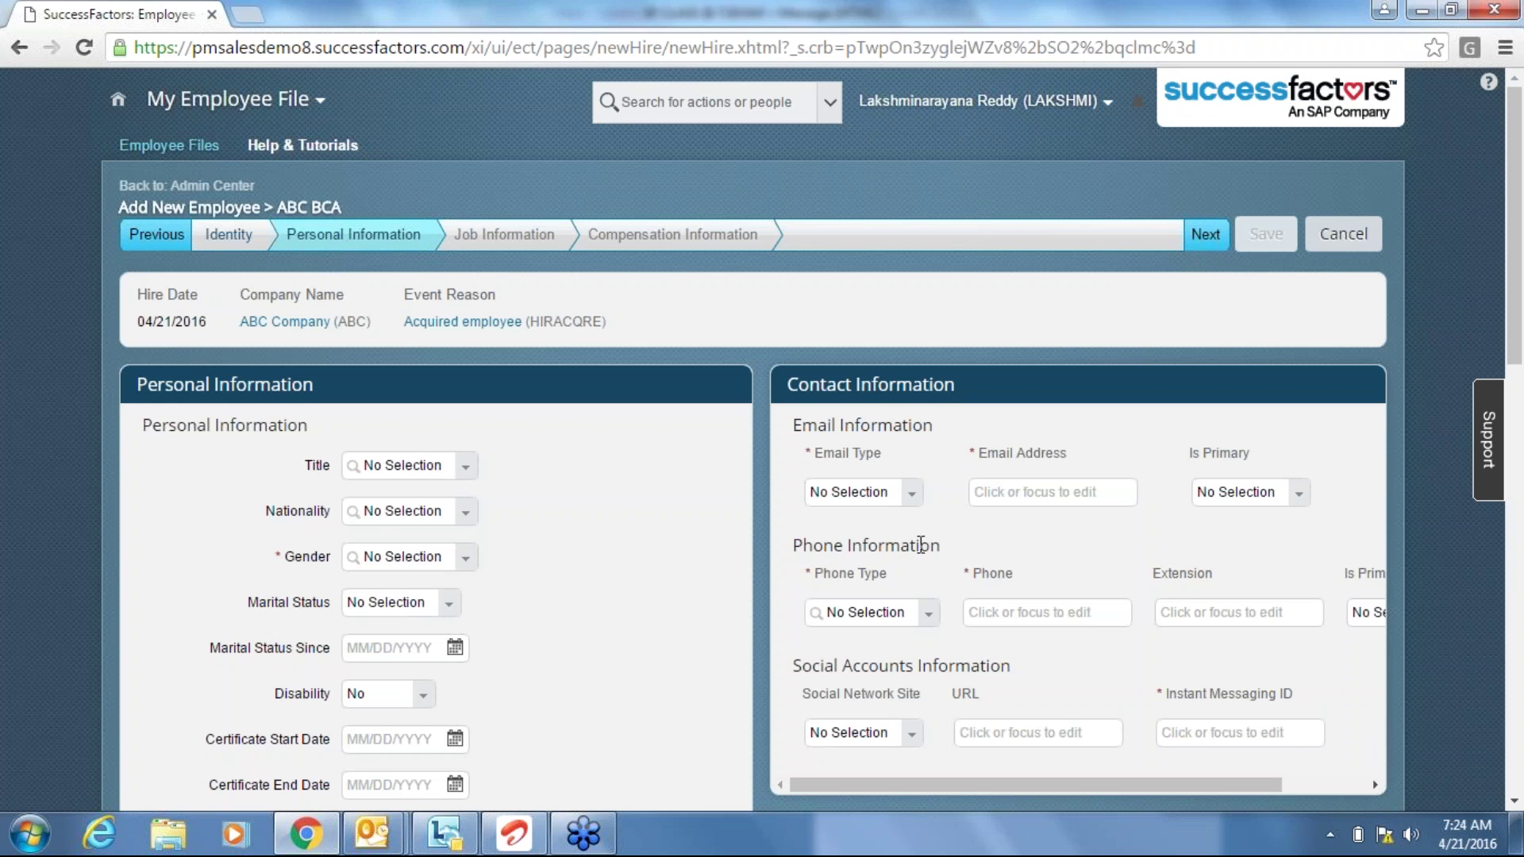
Add a Cell-type phone number and set its Is Primary to Yes.
{"action": "left_click", "coordinate": [930, 612]}
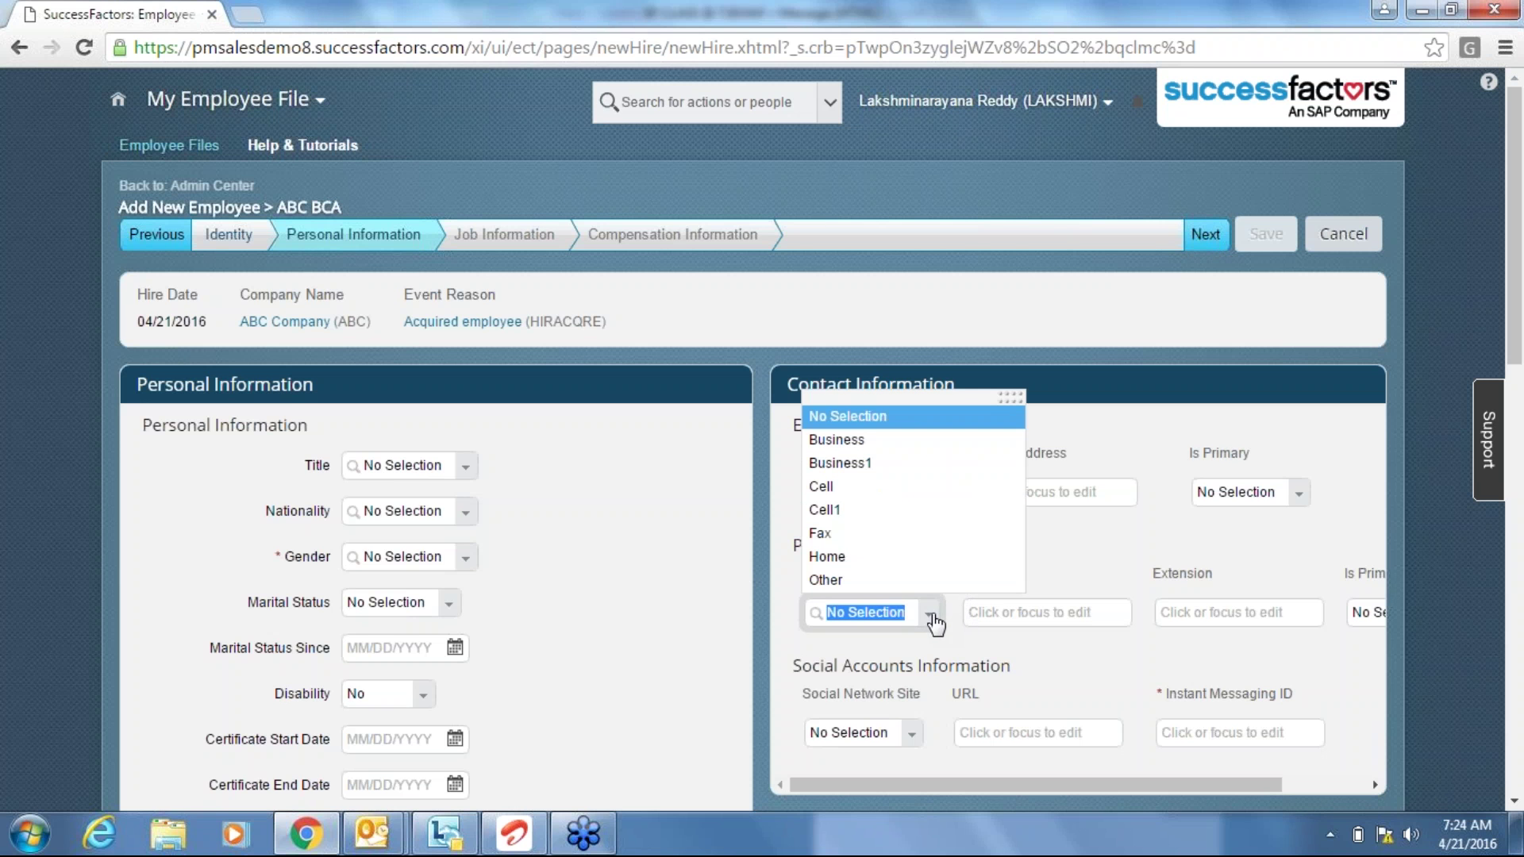
{"action": "left_click", "coordinate": [843, 492]}
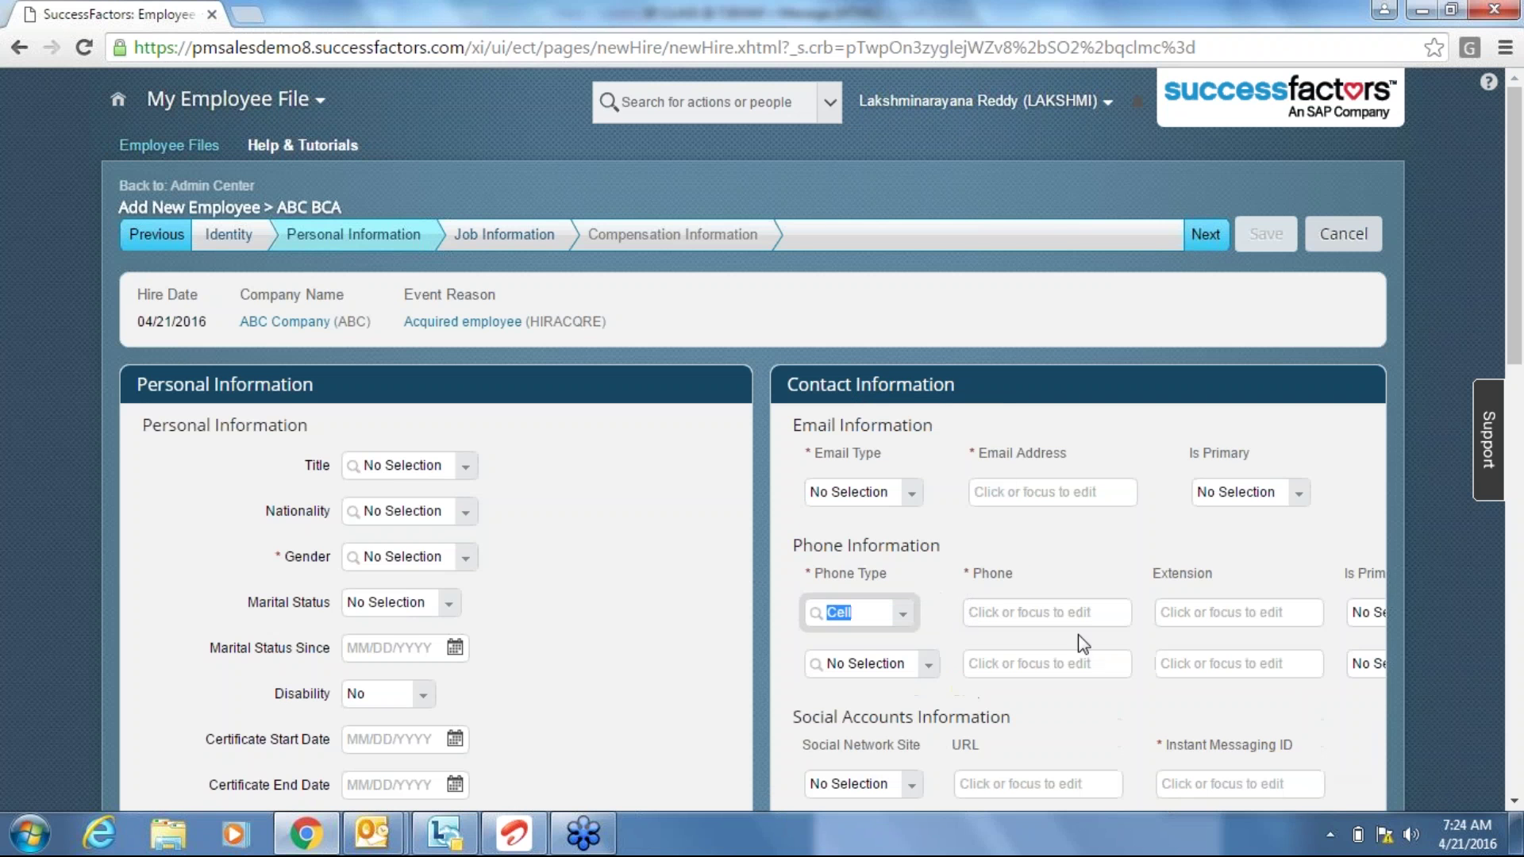
{"action": "left_click", "coordinate": [1051, 611]}
{"action": "type", "text": "987666"}
{"action": "key", "text": "Tab"}
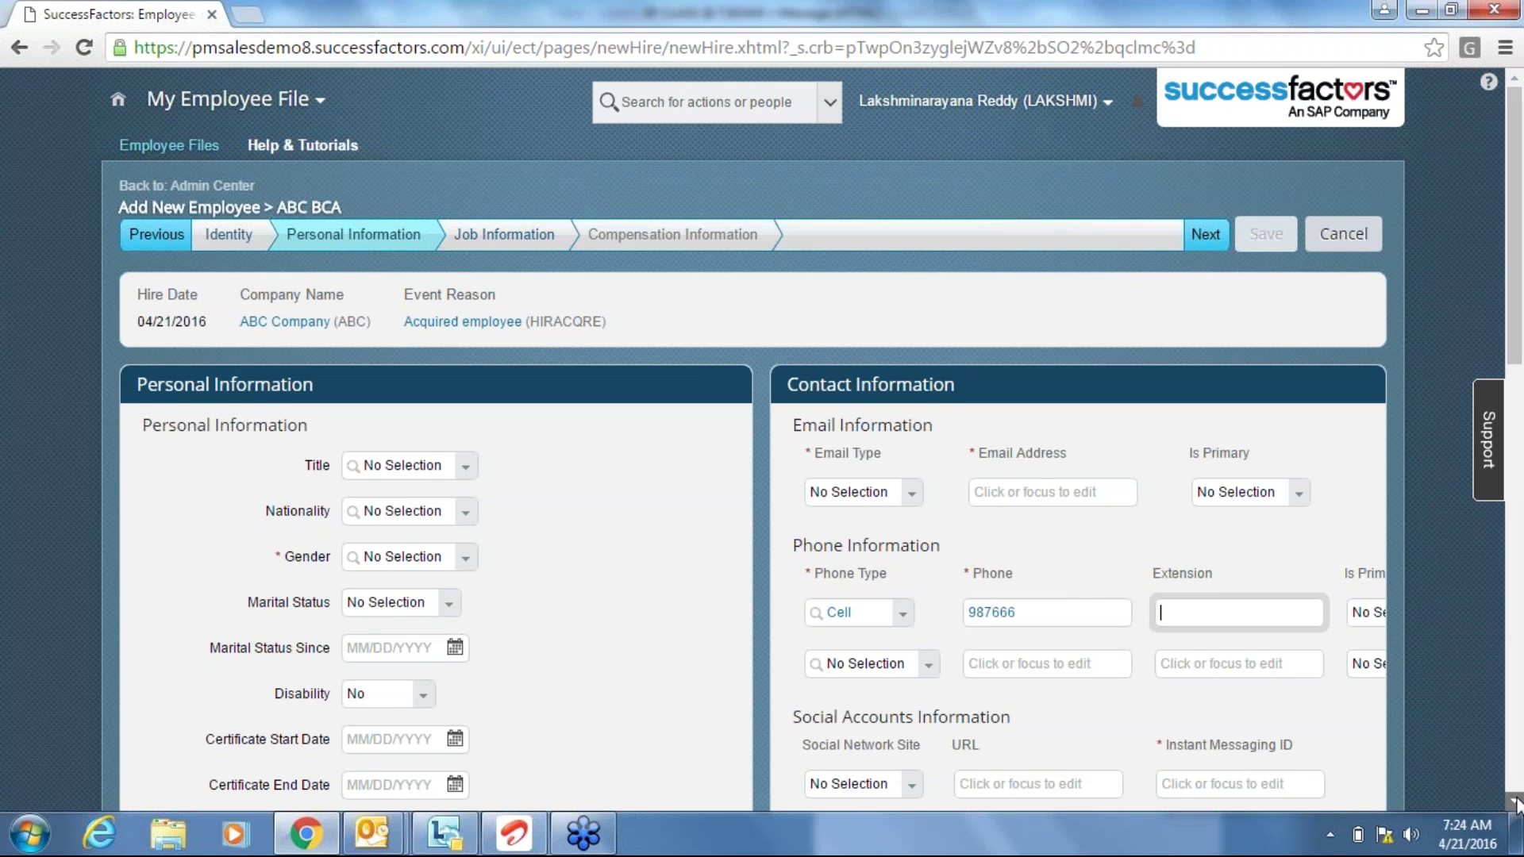
{"action": "scroll", "coordinate": [1516, 803], "scroll_direction": "down", "scroll_amount": 2}
{"action": "left_click_drag", "start_coordinate": [1202, 702], "coordinate": [1316, 697]}
{"action": "left_click", "coordinate": [1302, 480]}
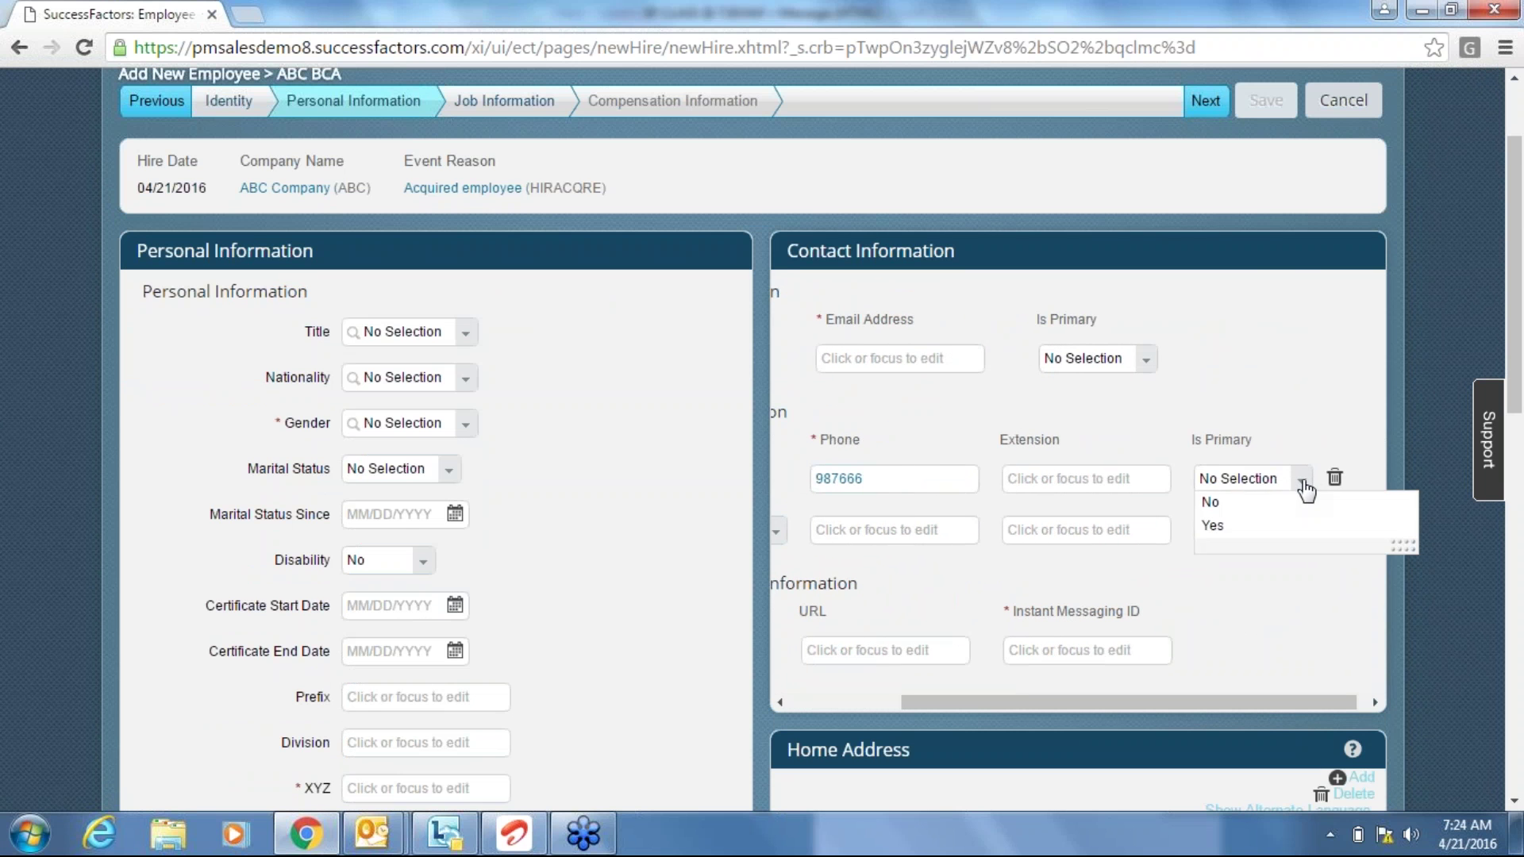
{"action": "left_click", "coordinate": [1262, 525]}
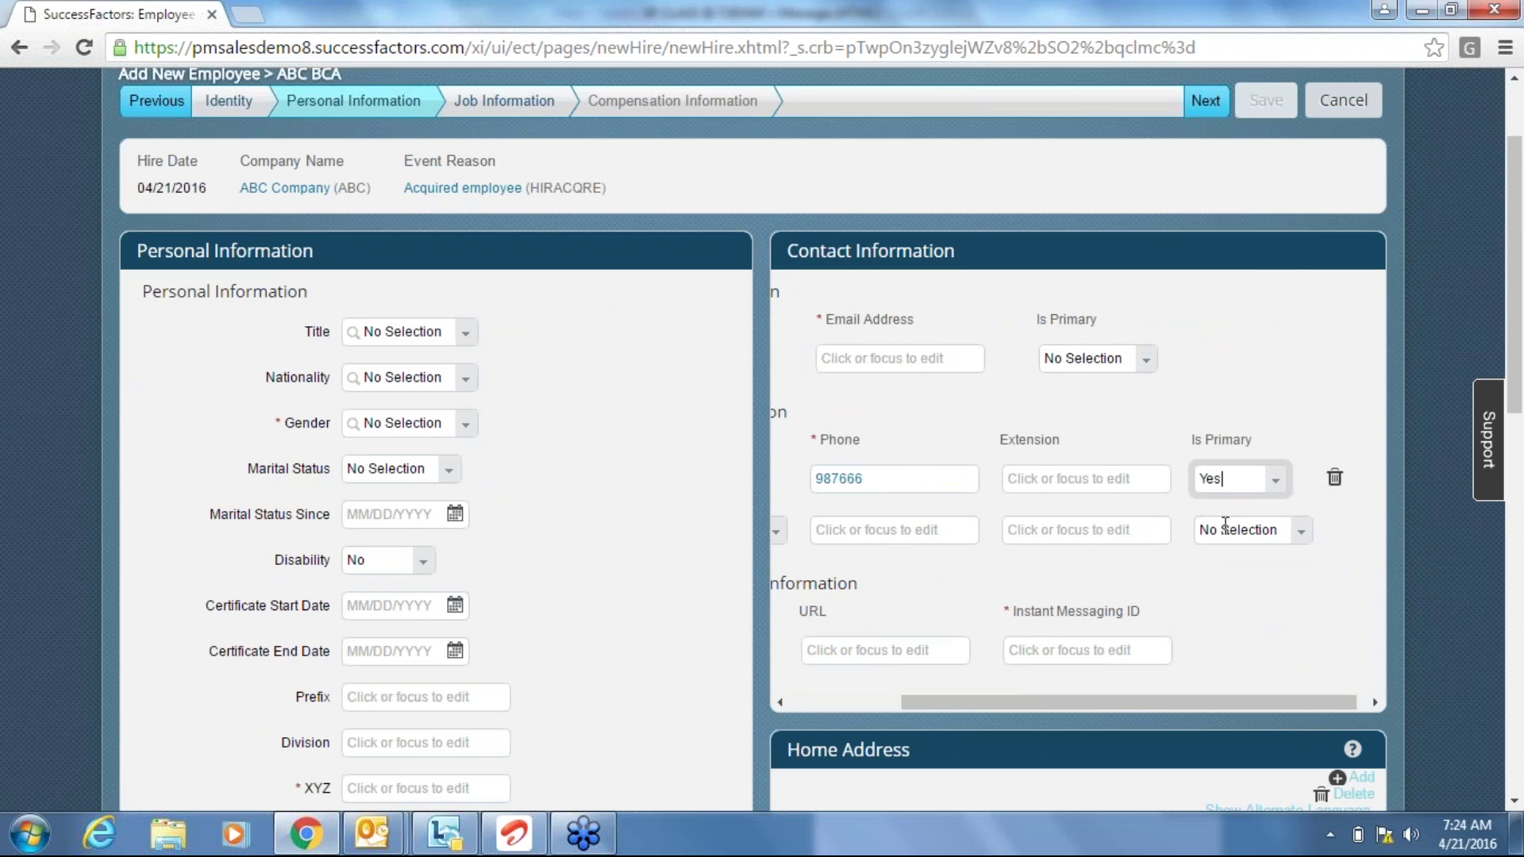
{"action": "left_click", "coordinate": [812, 708]}
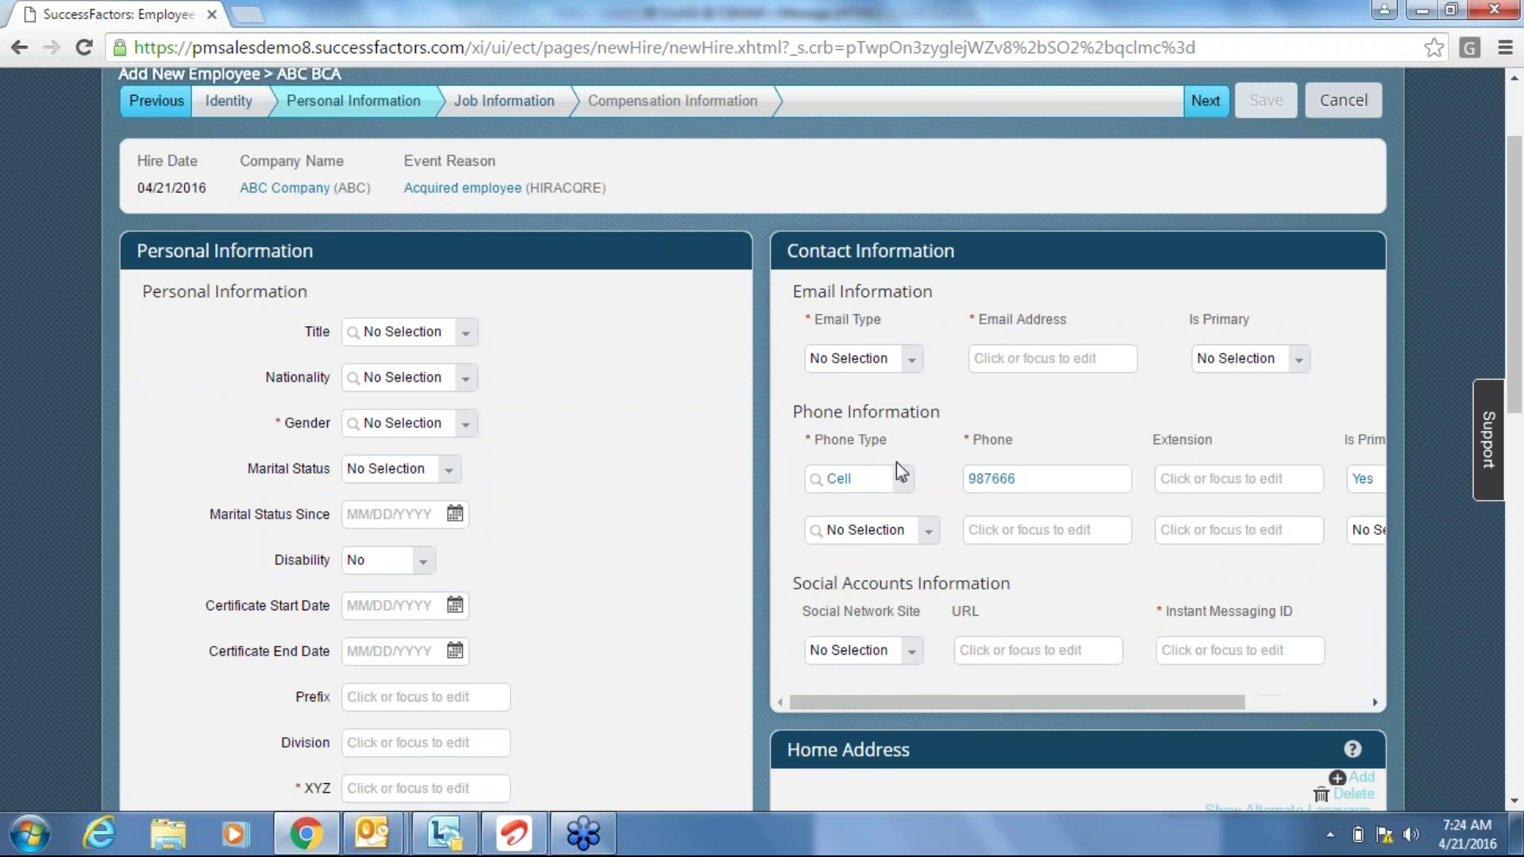
{"action": "left_click", "coordinate": [905, 483]}
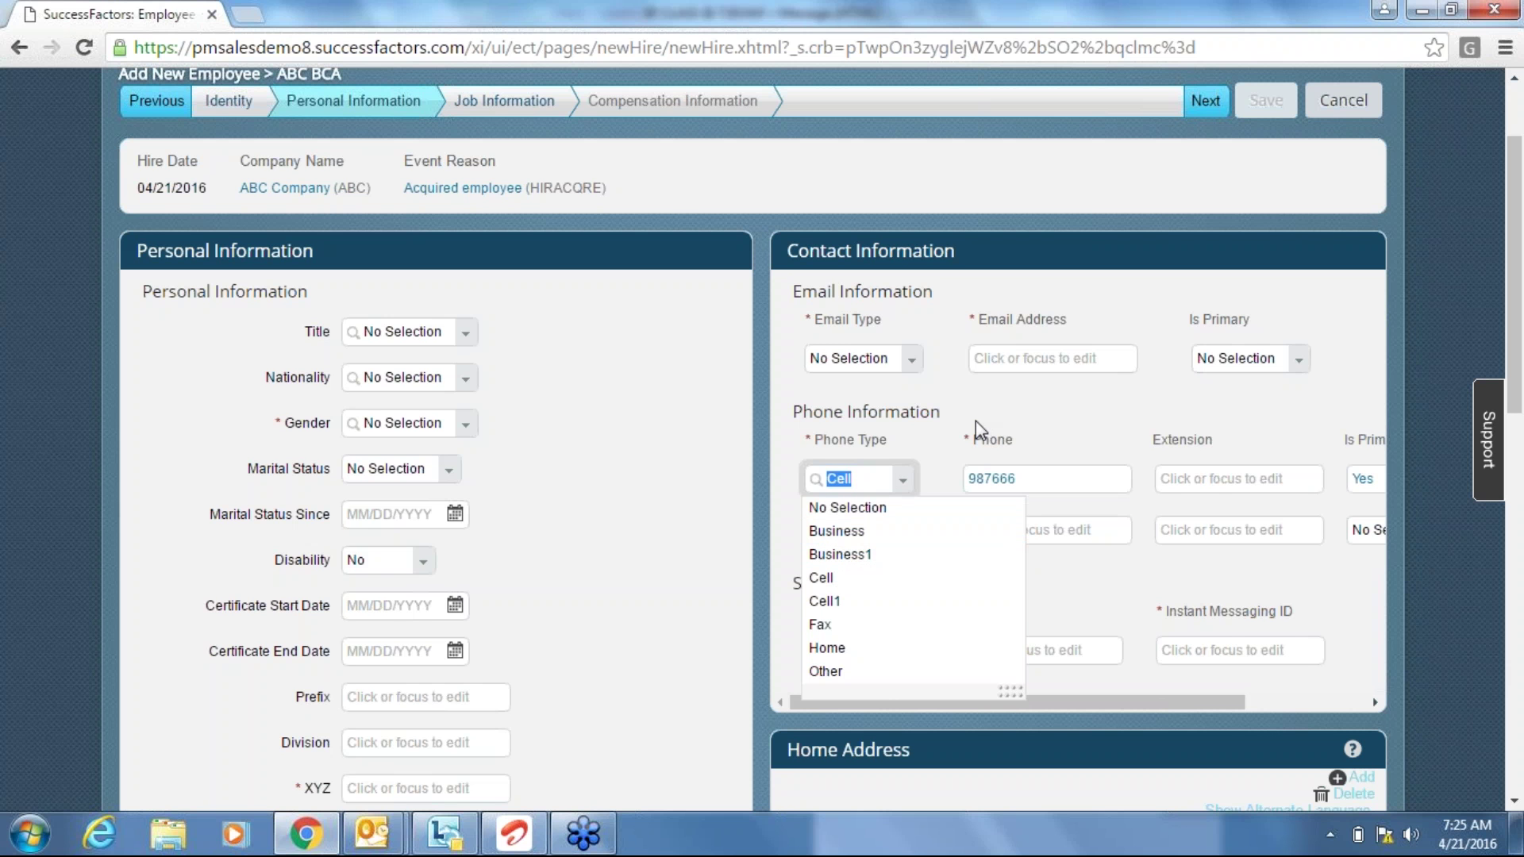
Switch the phone type between Business and Cell, settle on Business, and keep Is Primary Yes.
{"action": "left_click", "coordinate": [868, 532]}
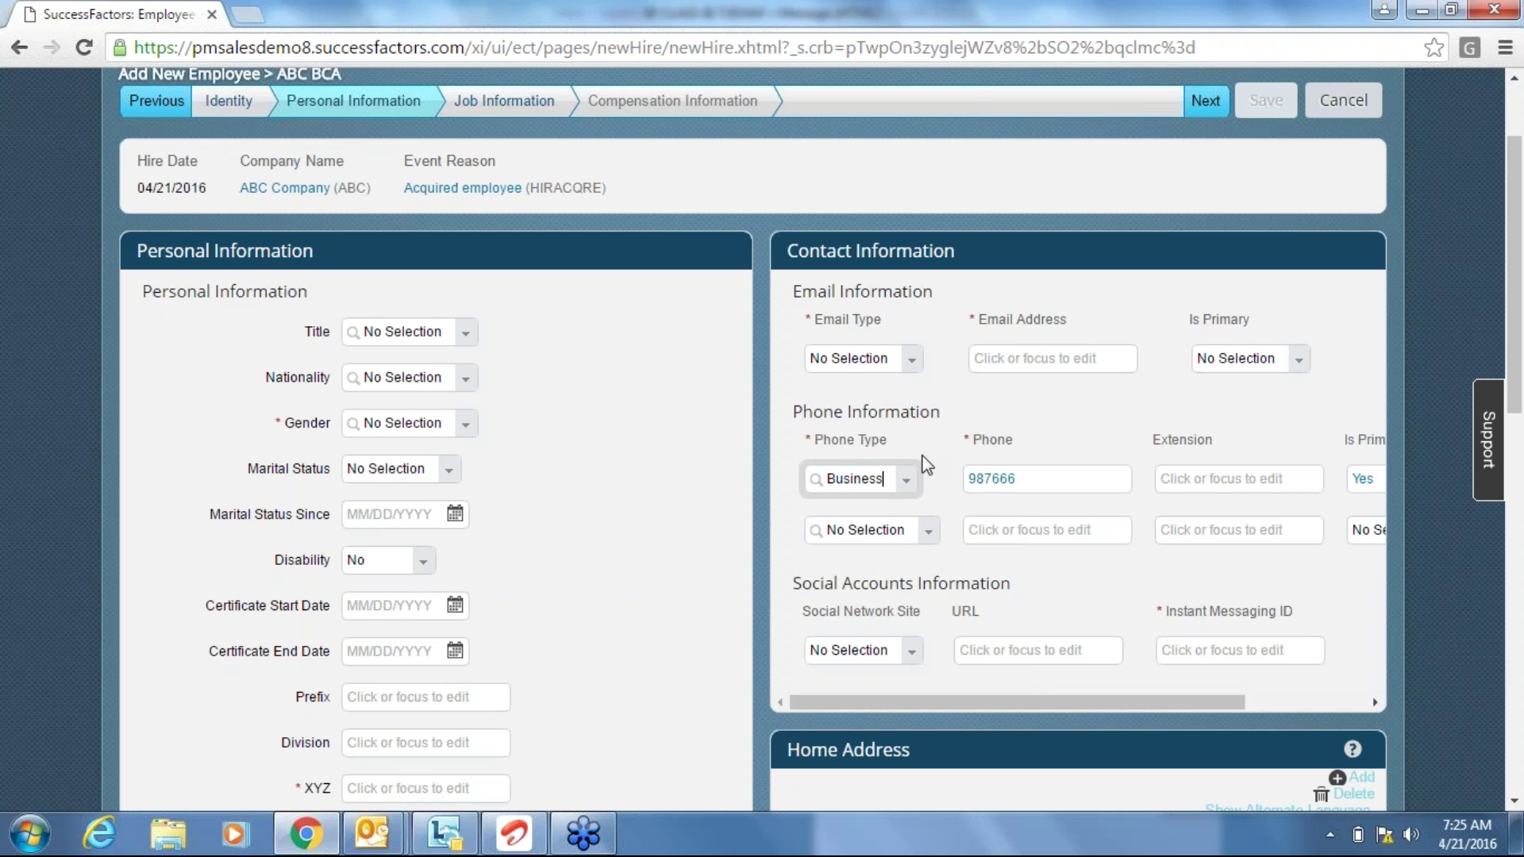
{"action": "left_click", "coordinate": [919, 482]}
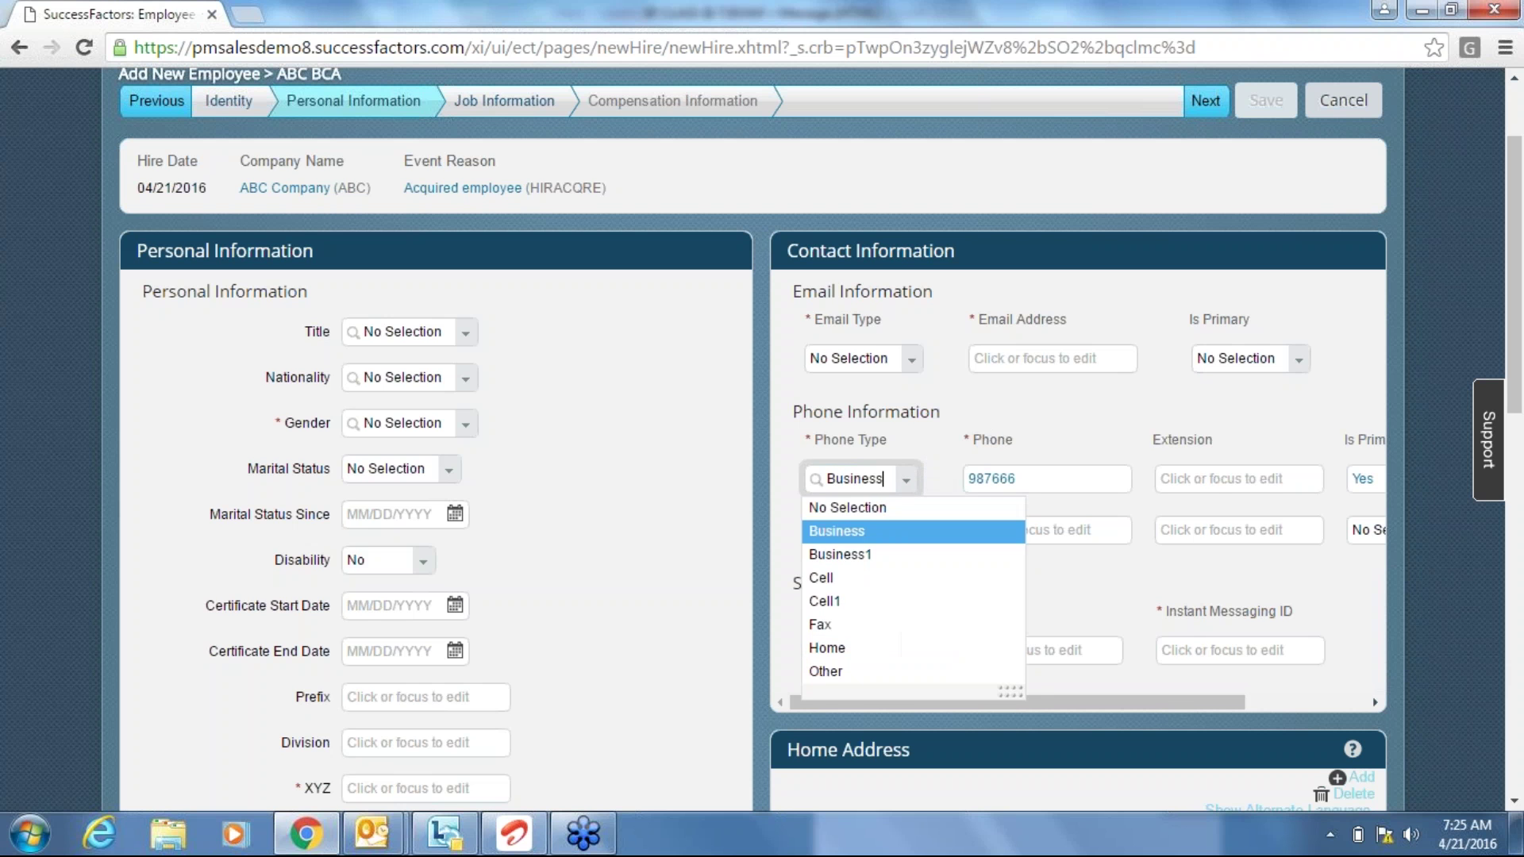
{"action": "left_click", "coordinate": [840, 580]}
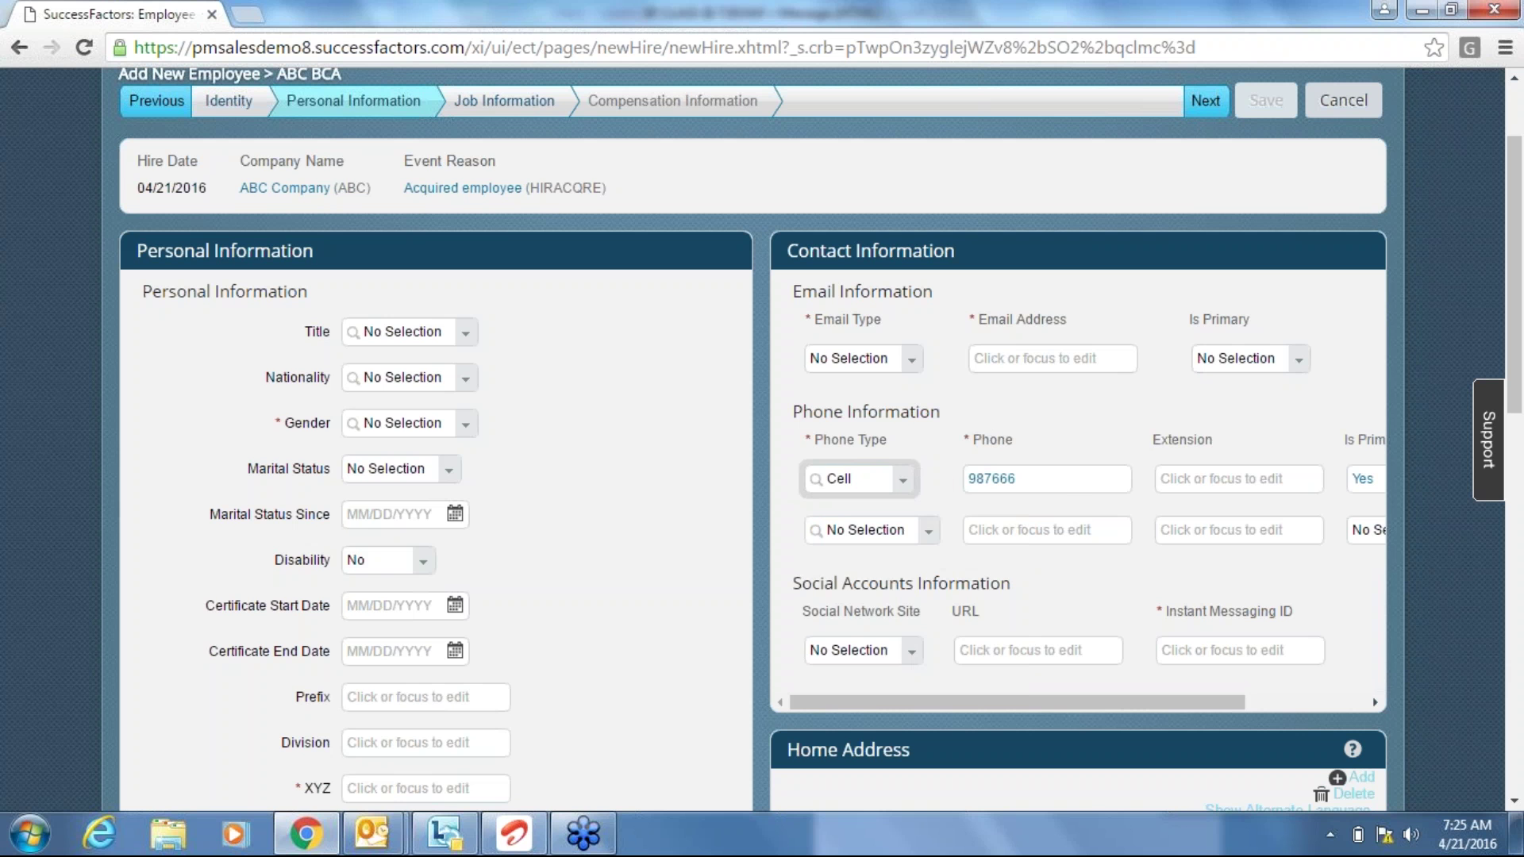
{"action": "left_click", "coordinate": [1069, 497]}
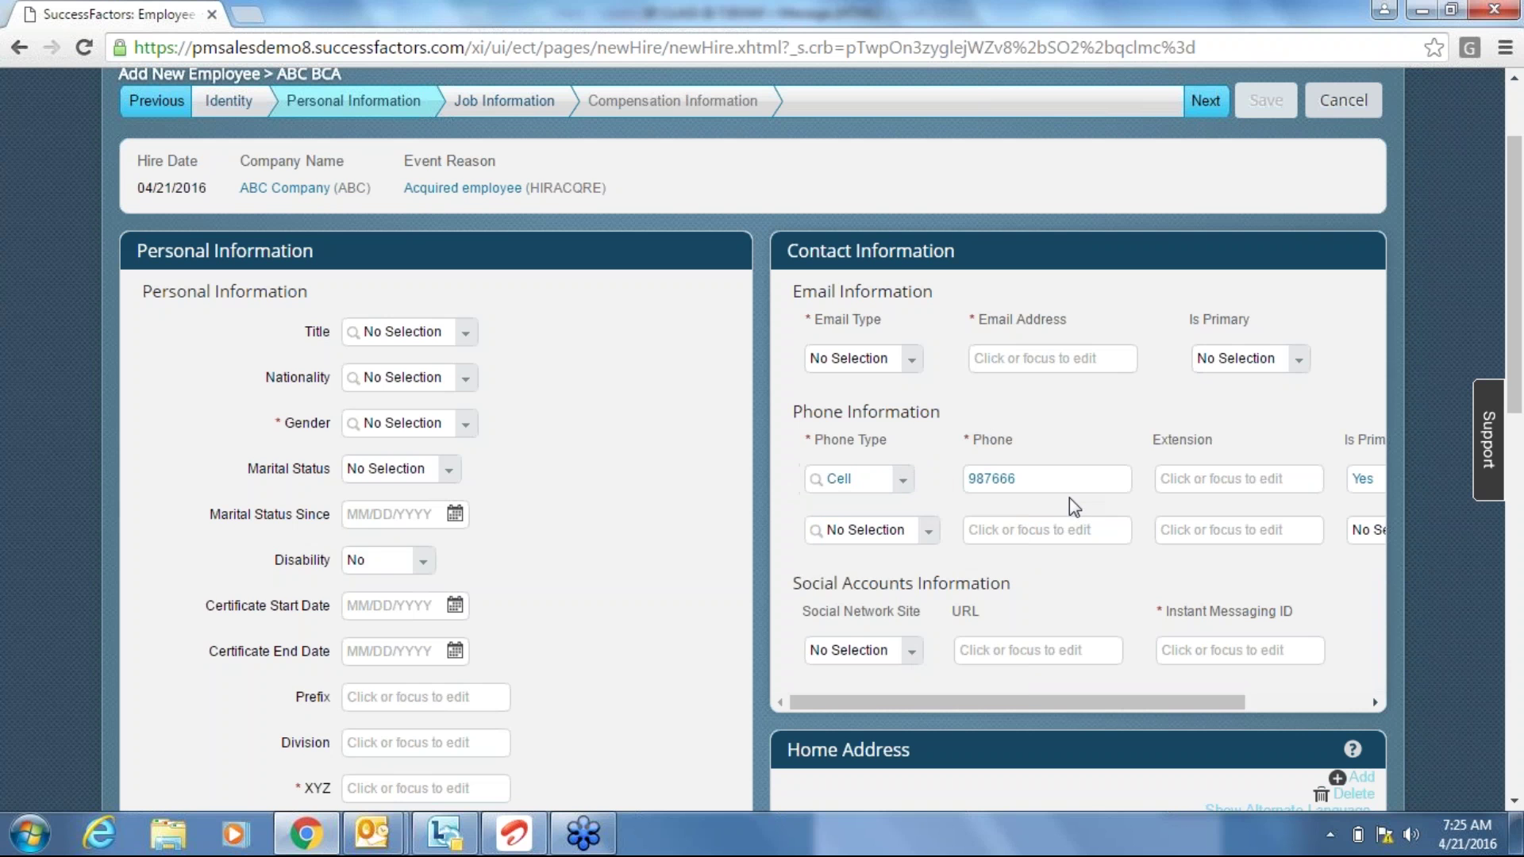
{"action": "left_click", "coordinate": [901, 485]}
{"action": "key", "text": "Up"}
{"action": "key", "text": "Up"}
{"action": "key", "text": "Return"}
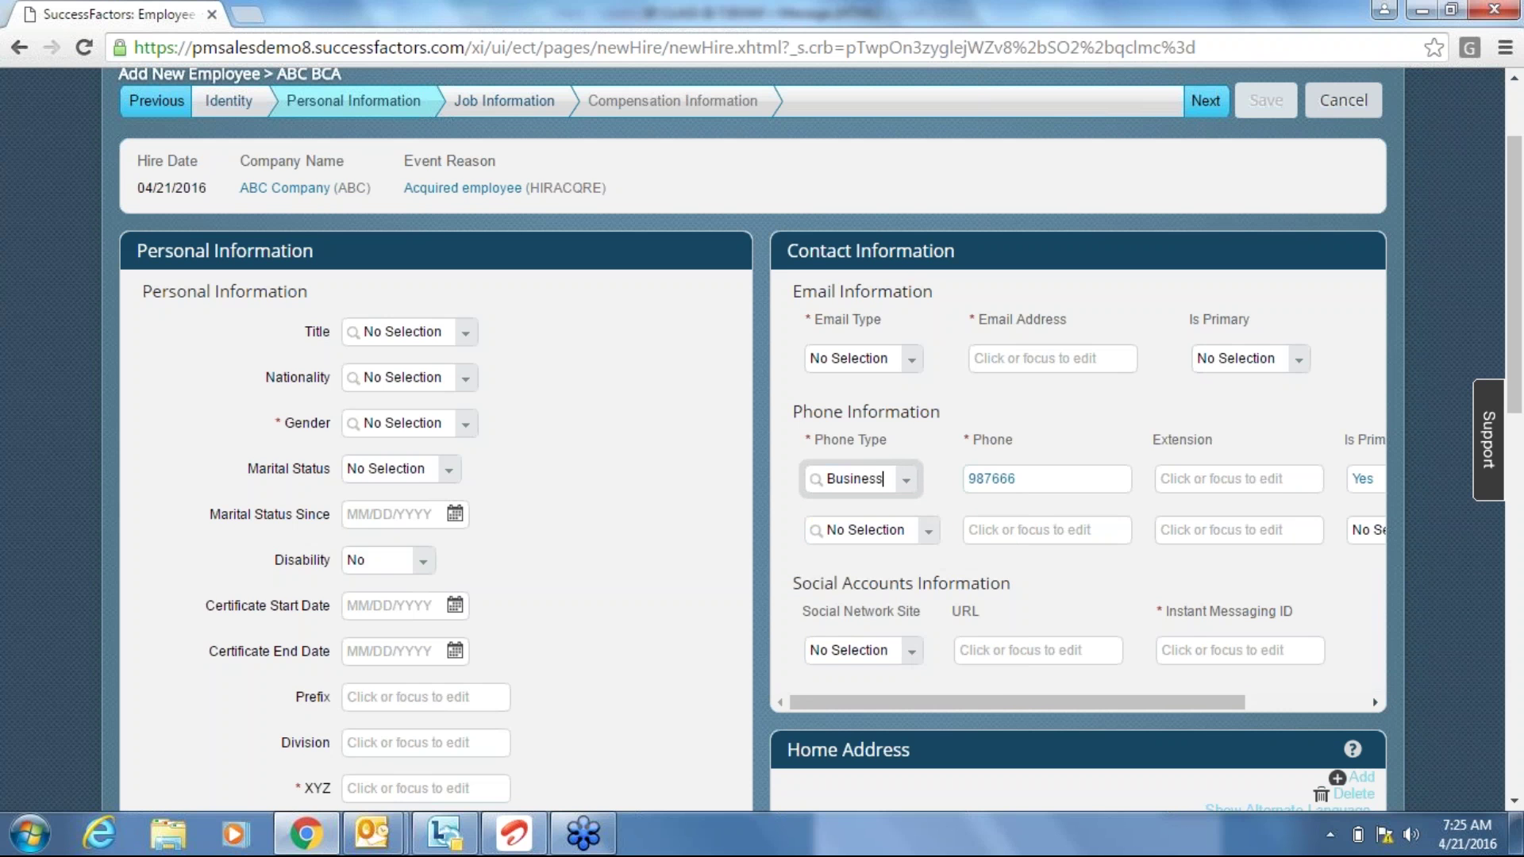
{"action": "left_click", "coordinate": [1311, 698]}
{"action": "left_click", "coordinate": [1267, 480]}
{"action": "left_click", "coordinate": [1217, 388]}
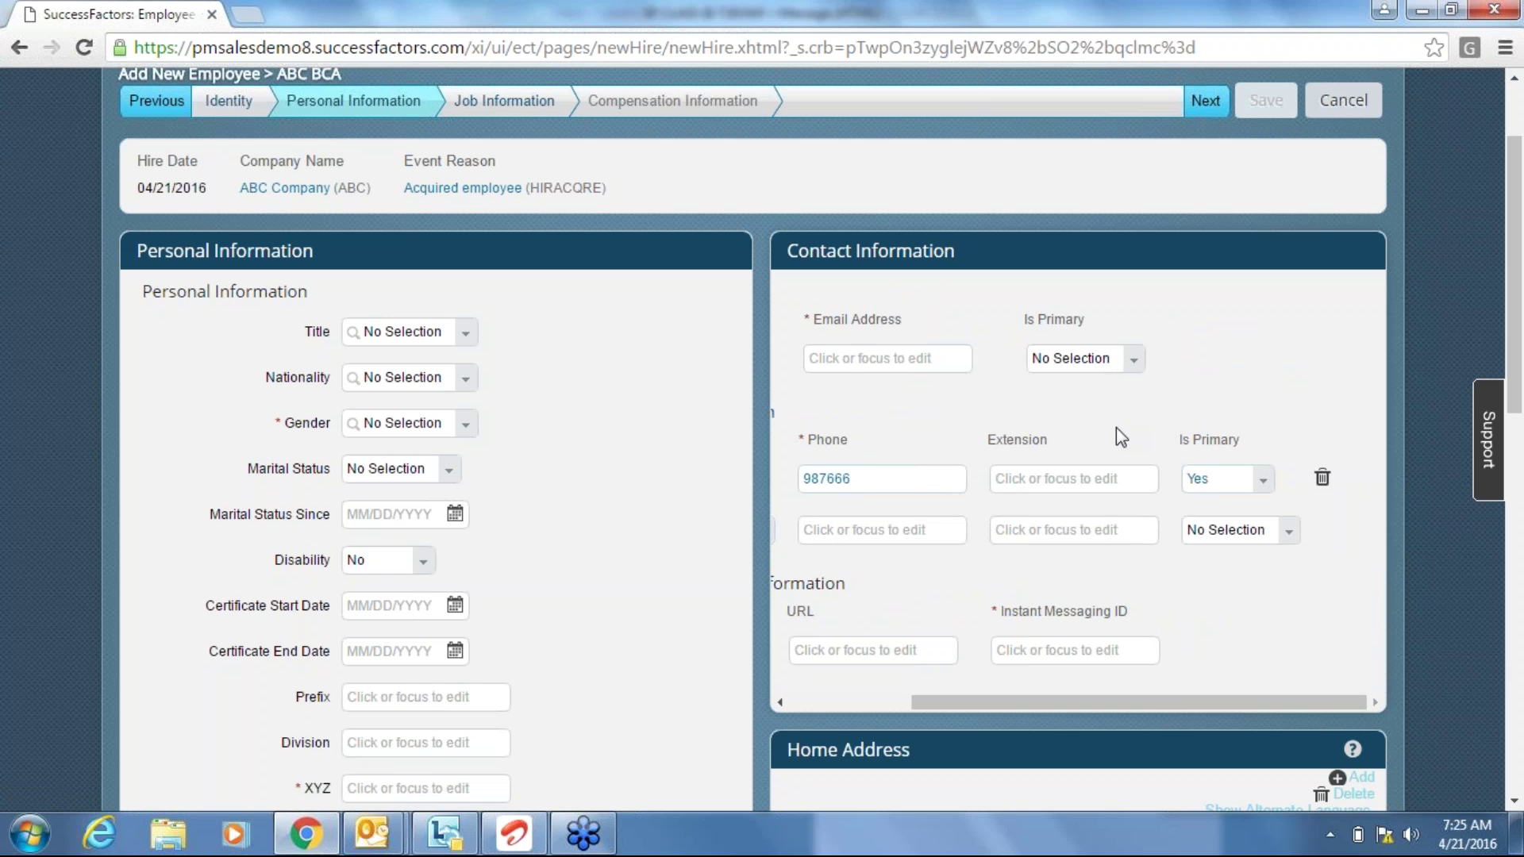
Try Home as the phone type, then set it back to Business.
{"action": "left_click", "coordinate": [817, 703]}
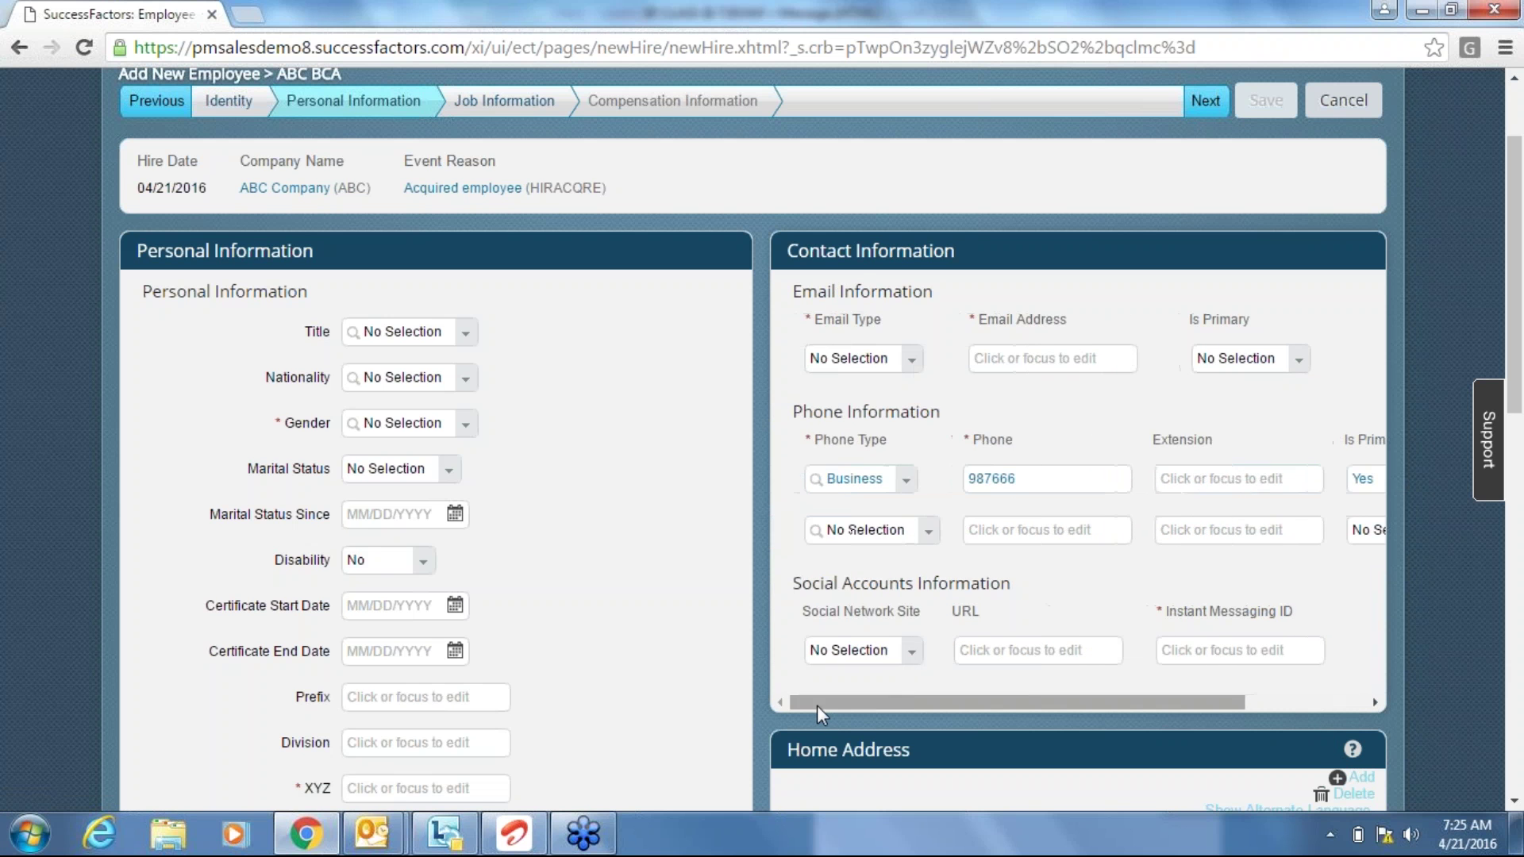
{"action": "left_click", "coordinate": [904, 484]}
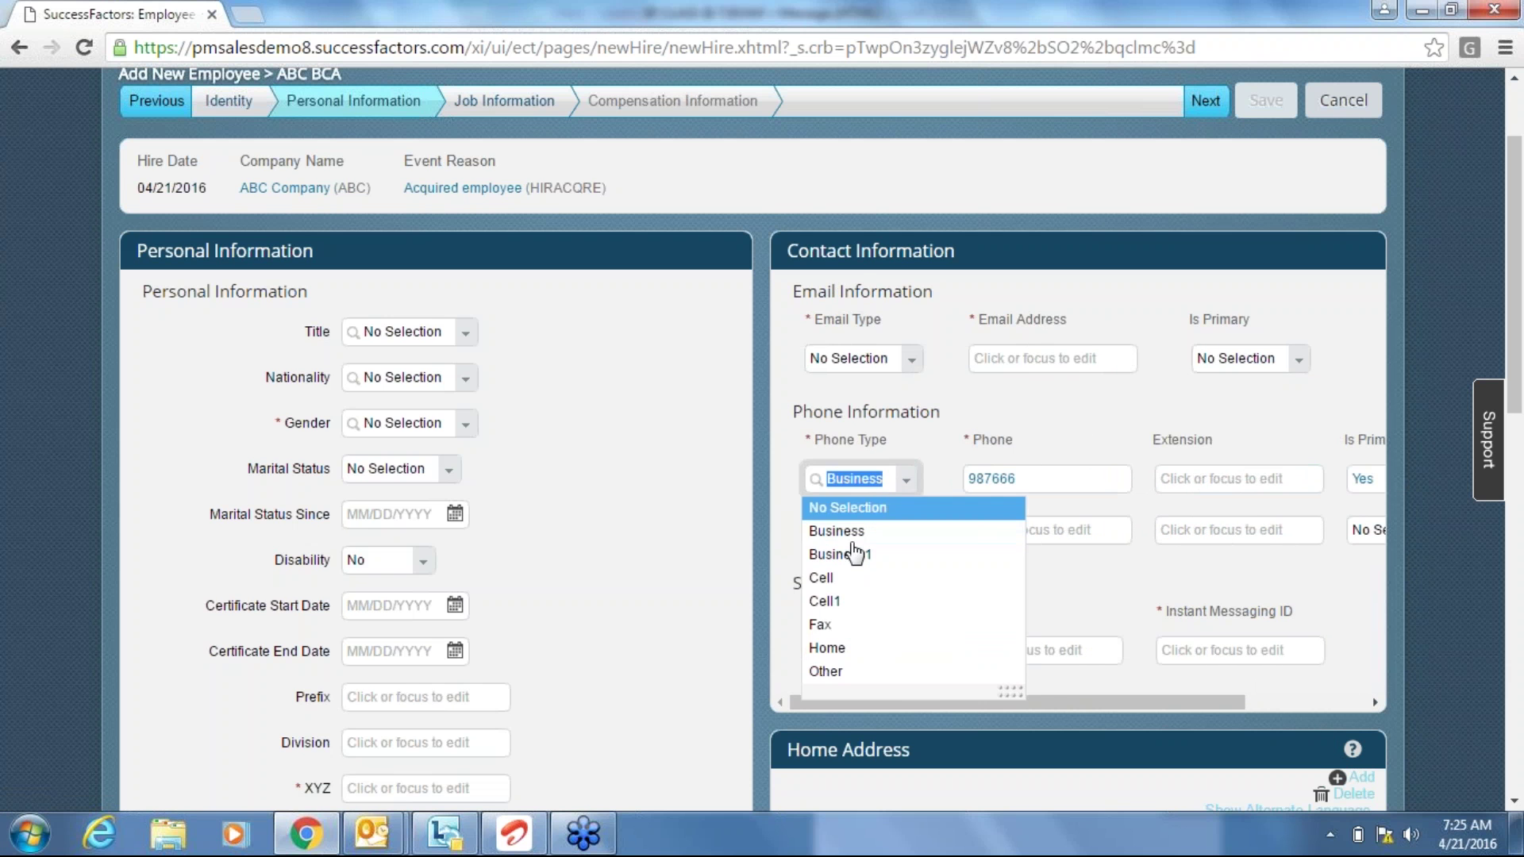
{"action": "left_click", "coordinate": [887, 648]}
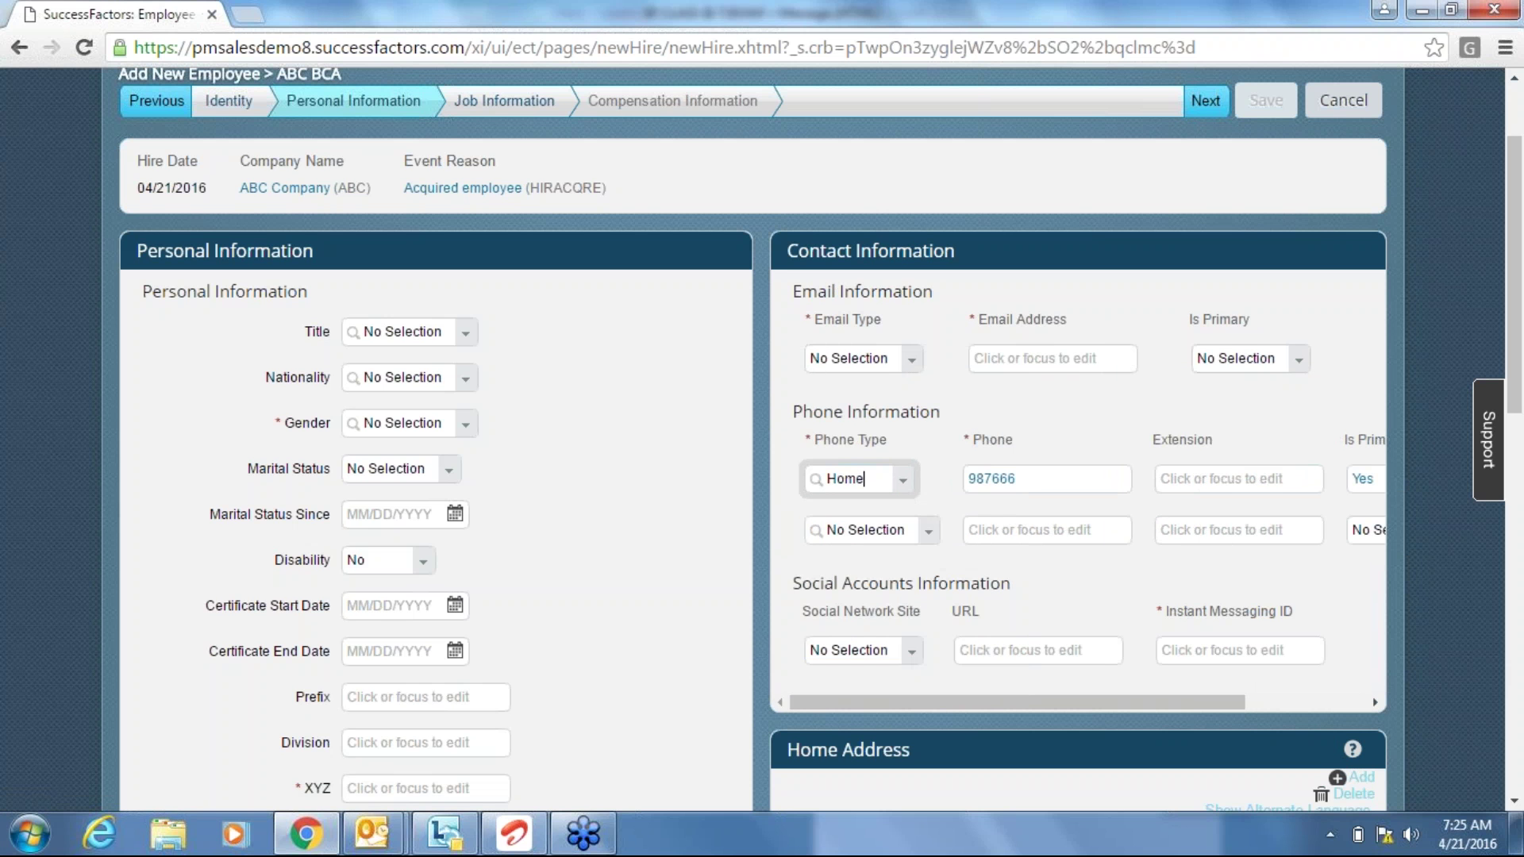
{"action": "left_click", "coordinate": [1045, 474]}
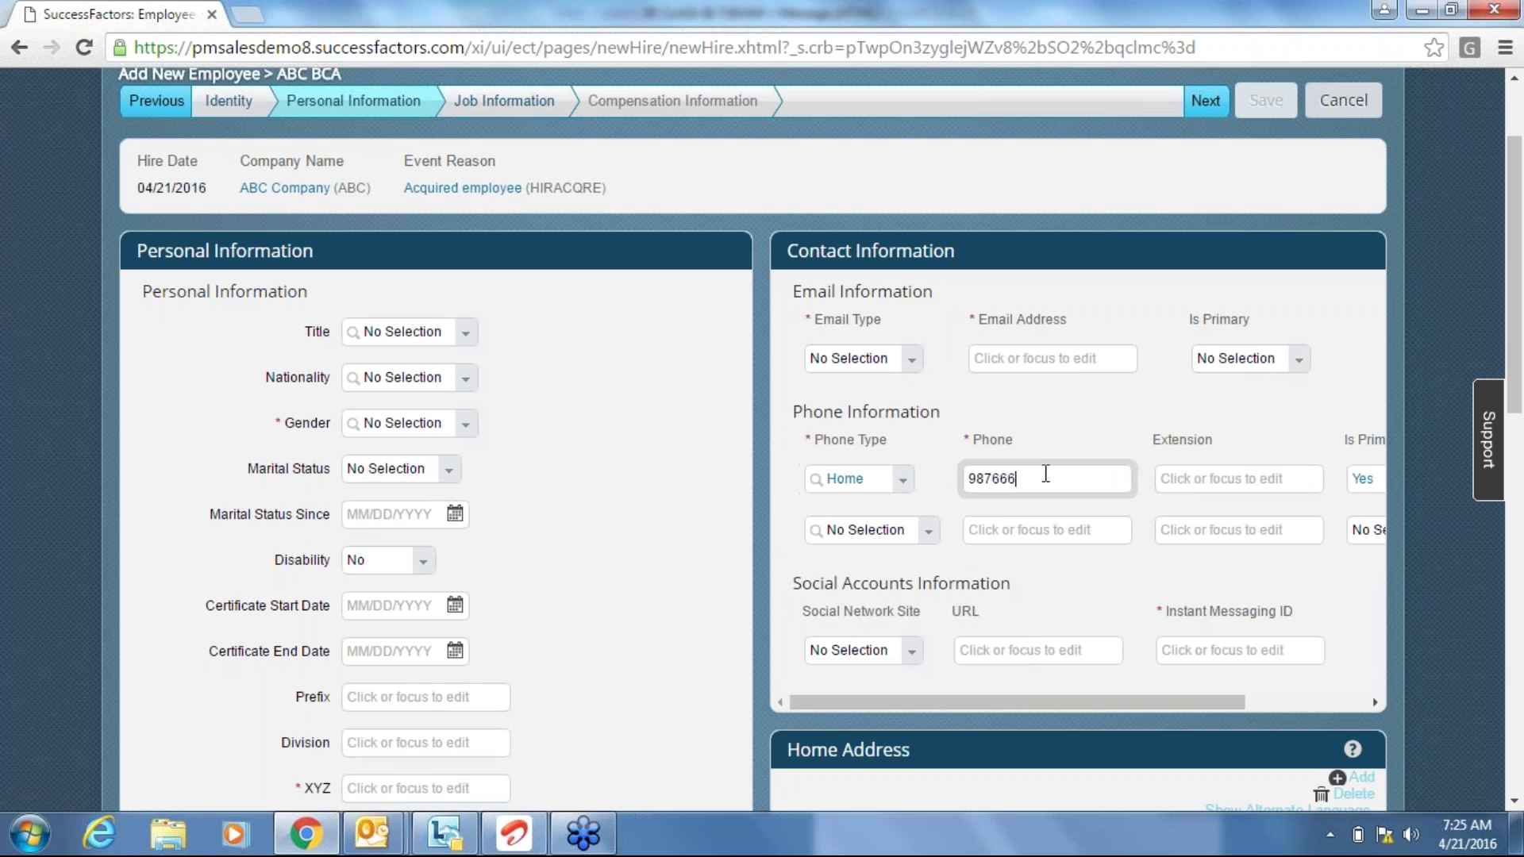
{"action": "left_click", "coordinate": [1182, 478]}
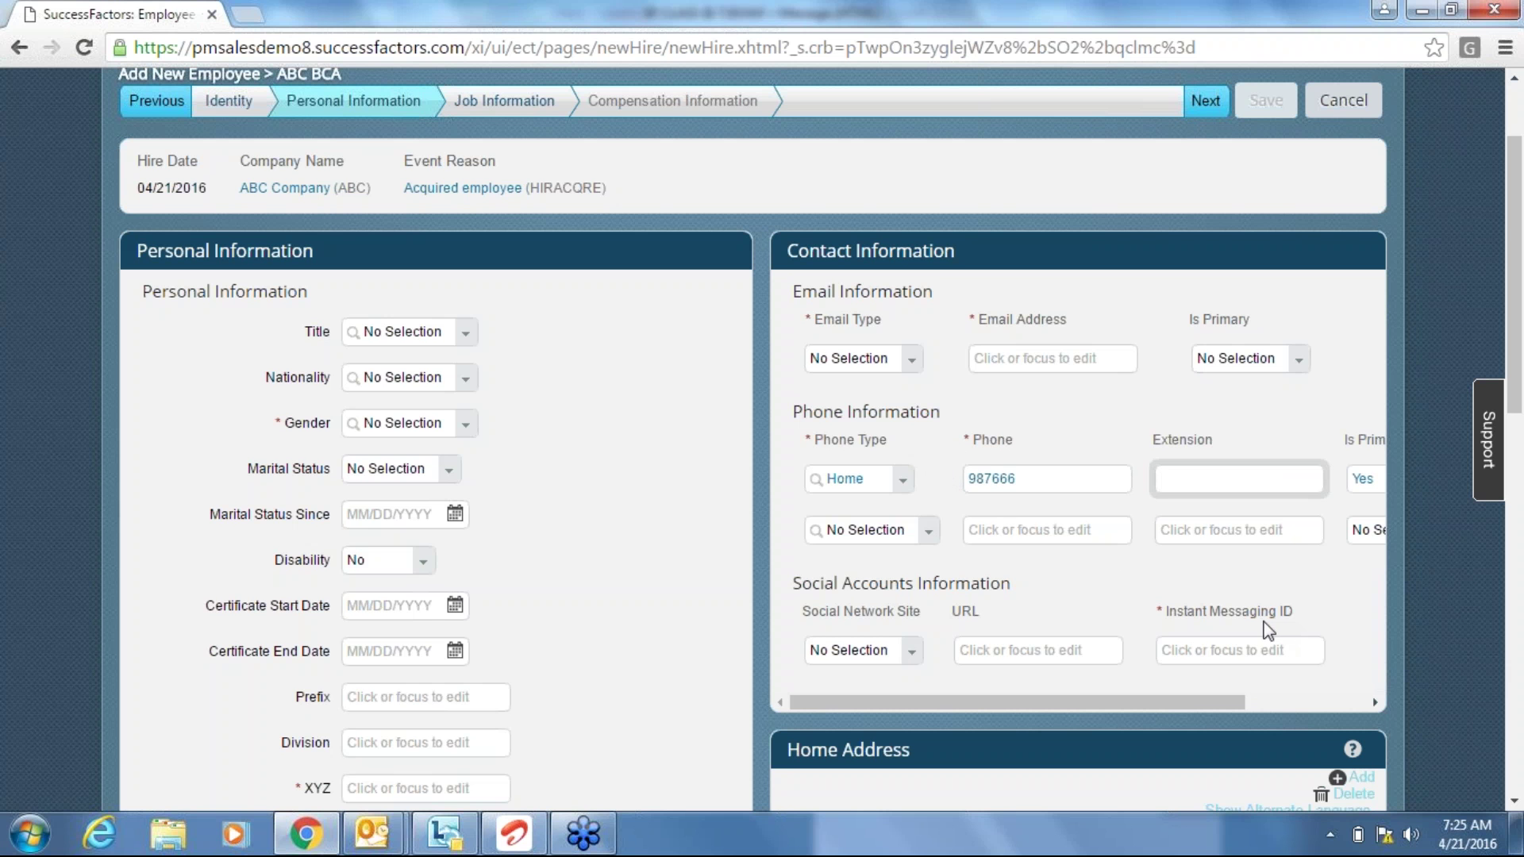
{"action": "left_click", "coordinate": [902, 481]}
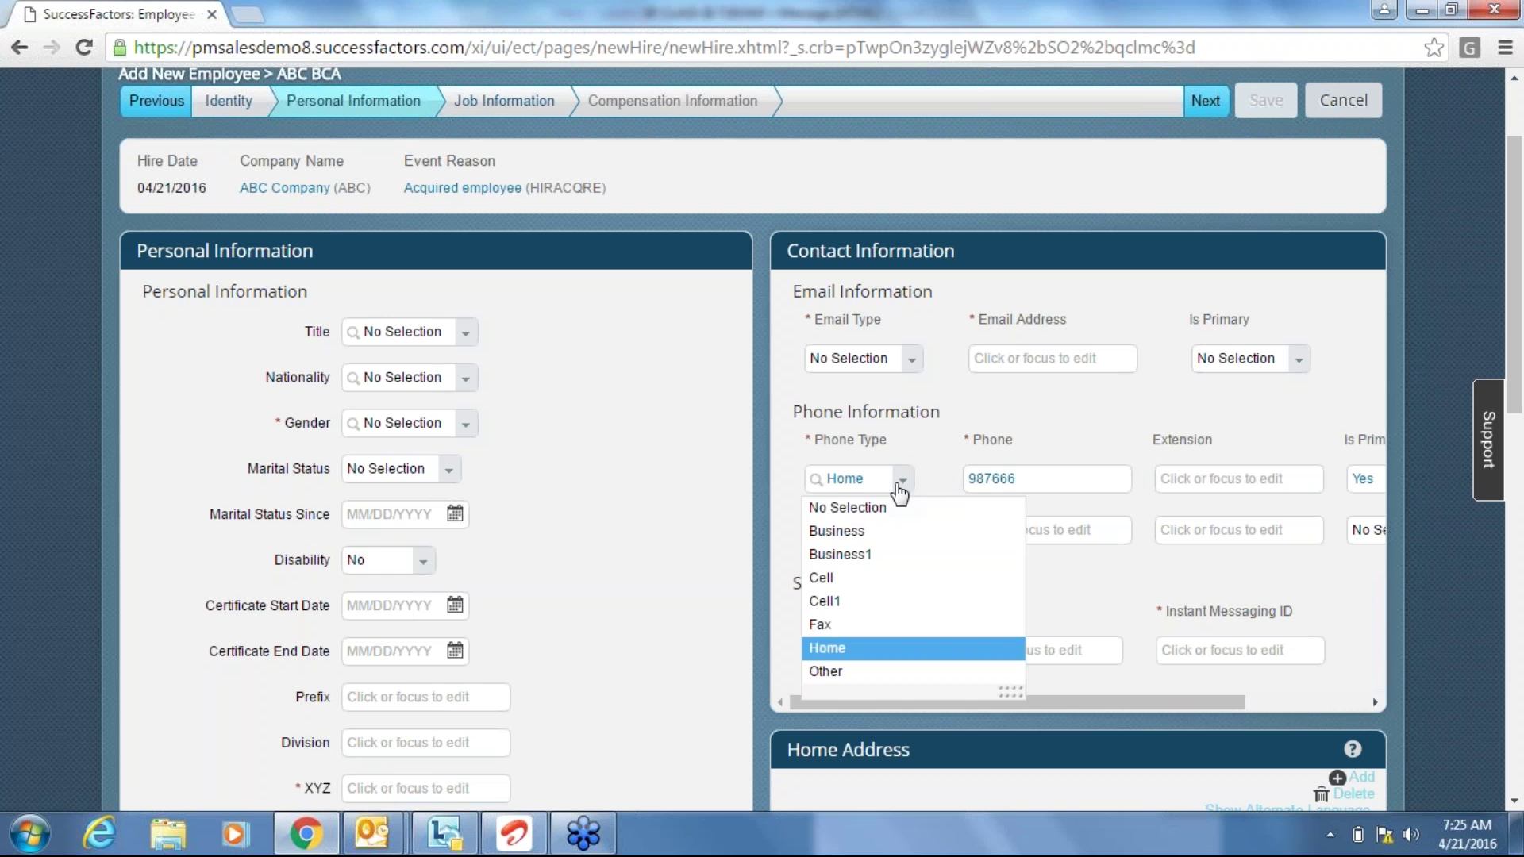
{"action": "left_click", "coordinate": [862, 530]}
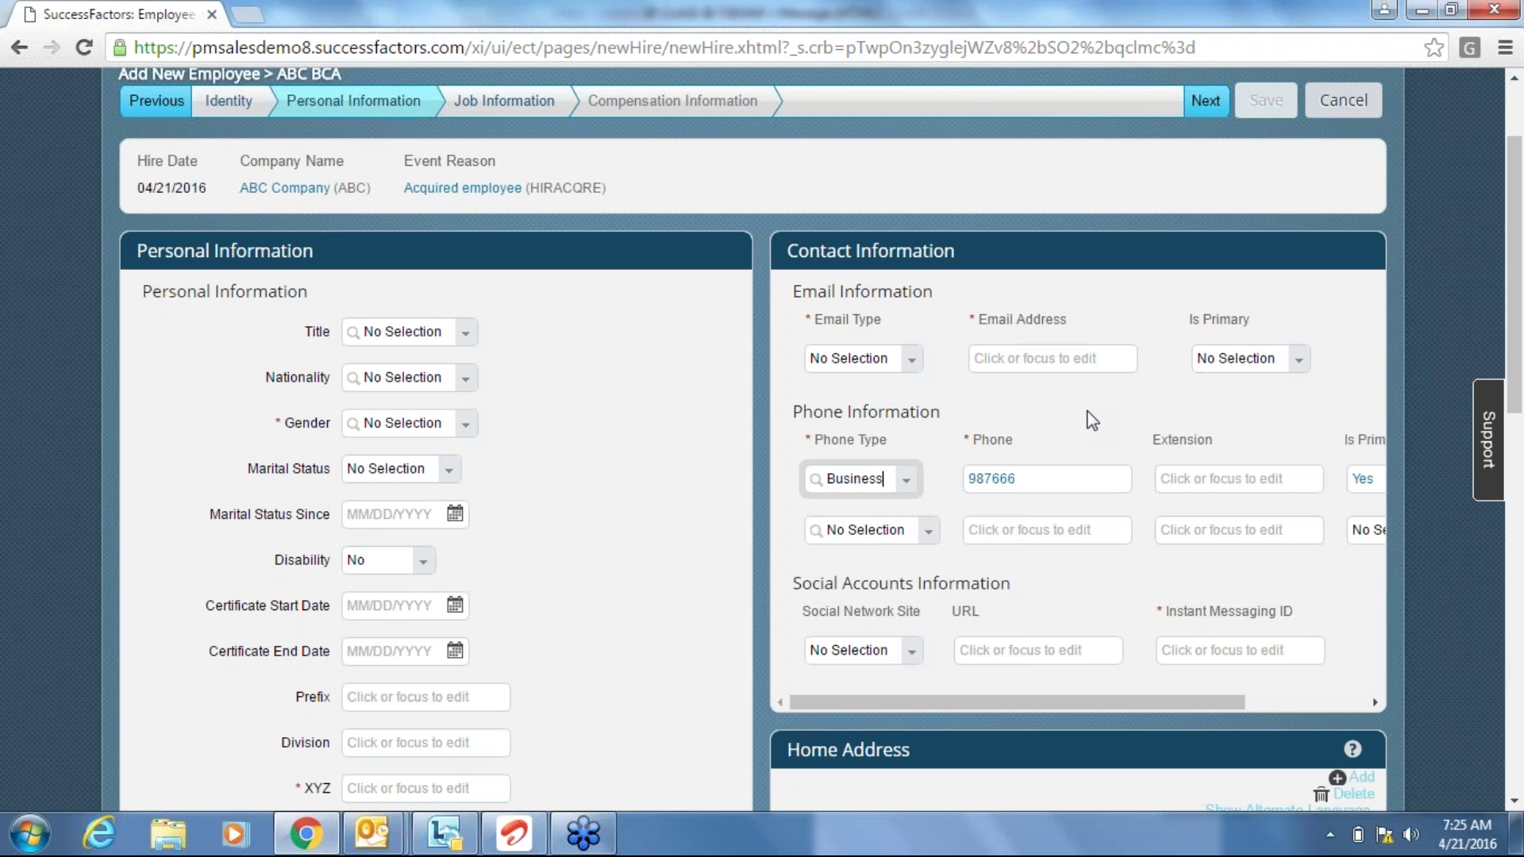
{"action": "left_click", "coordinate": [1042, 480]}
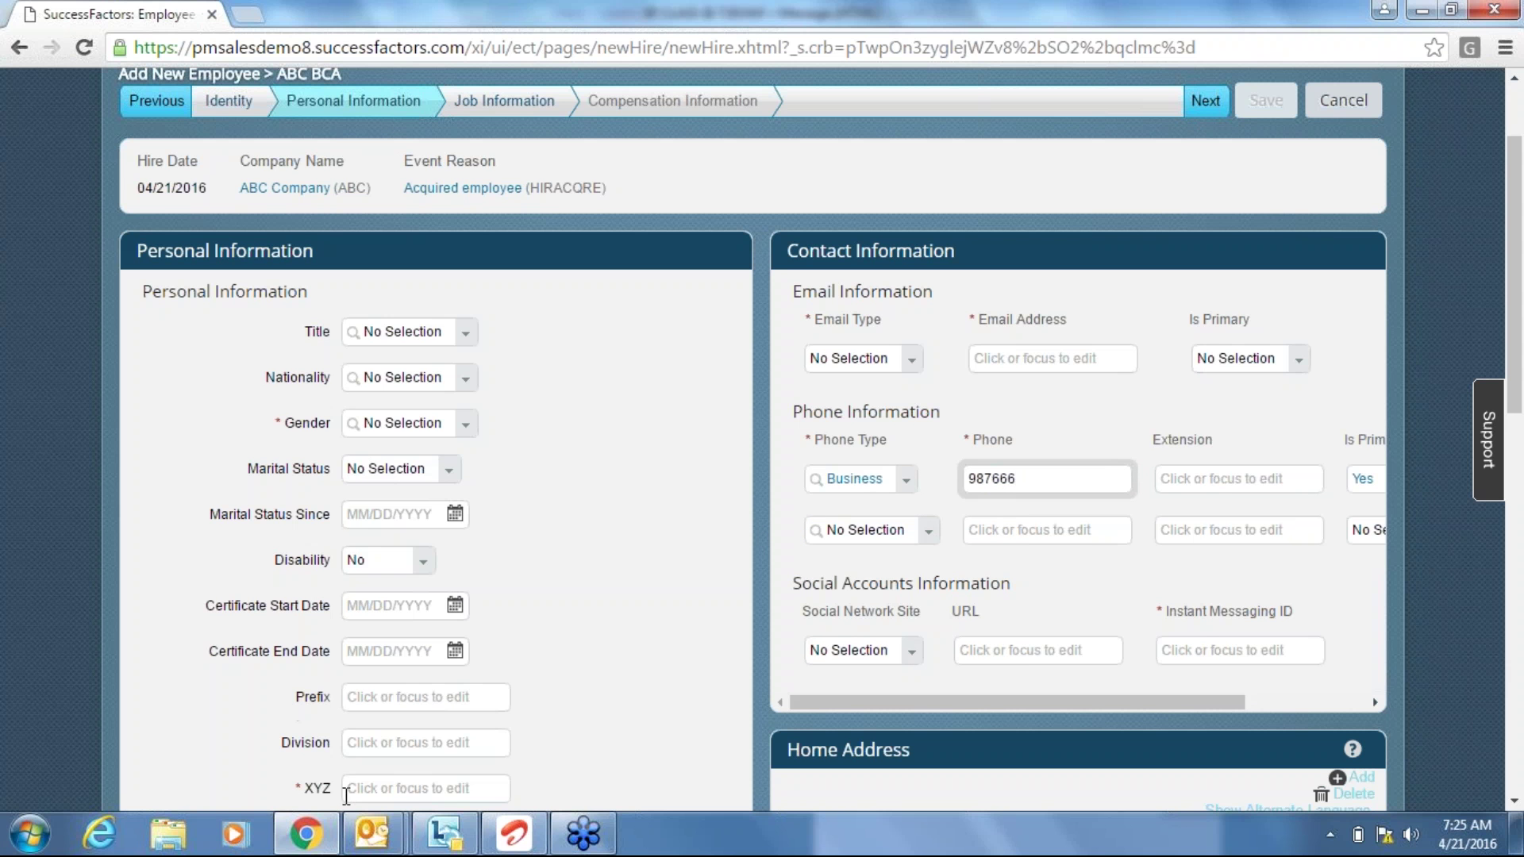
Open Admin Center in a new tab and launch Configure Business Rules from Tool Search.
{"action": "left_click", "coordinate": [4, 385]}
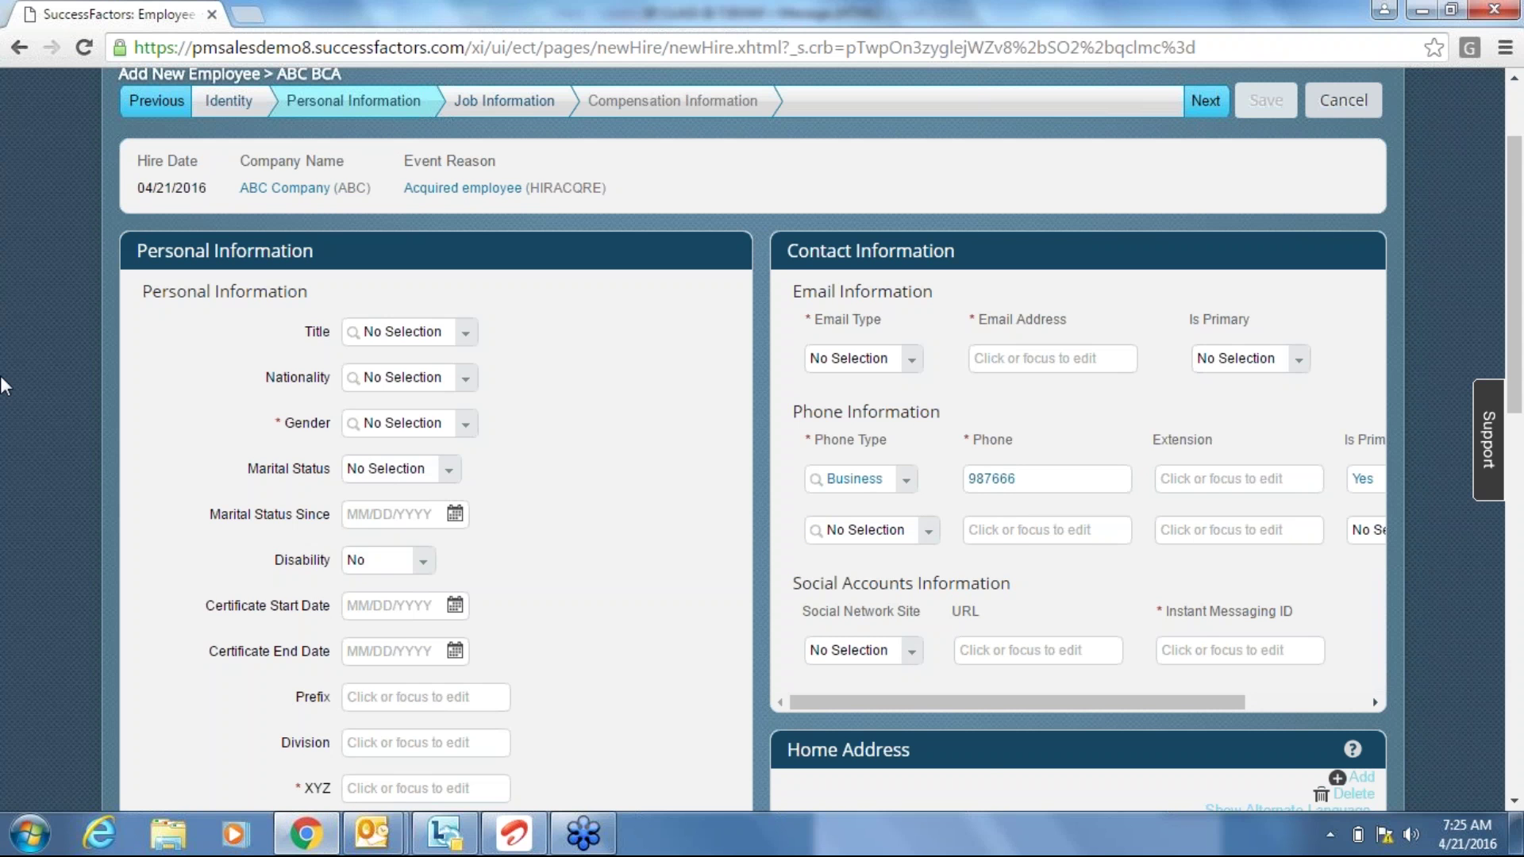
{"action": "scroll", "coordinate": [4, 384], "scroll_direction": "up", "scroll_amount": 3}
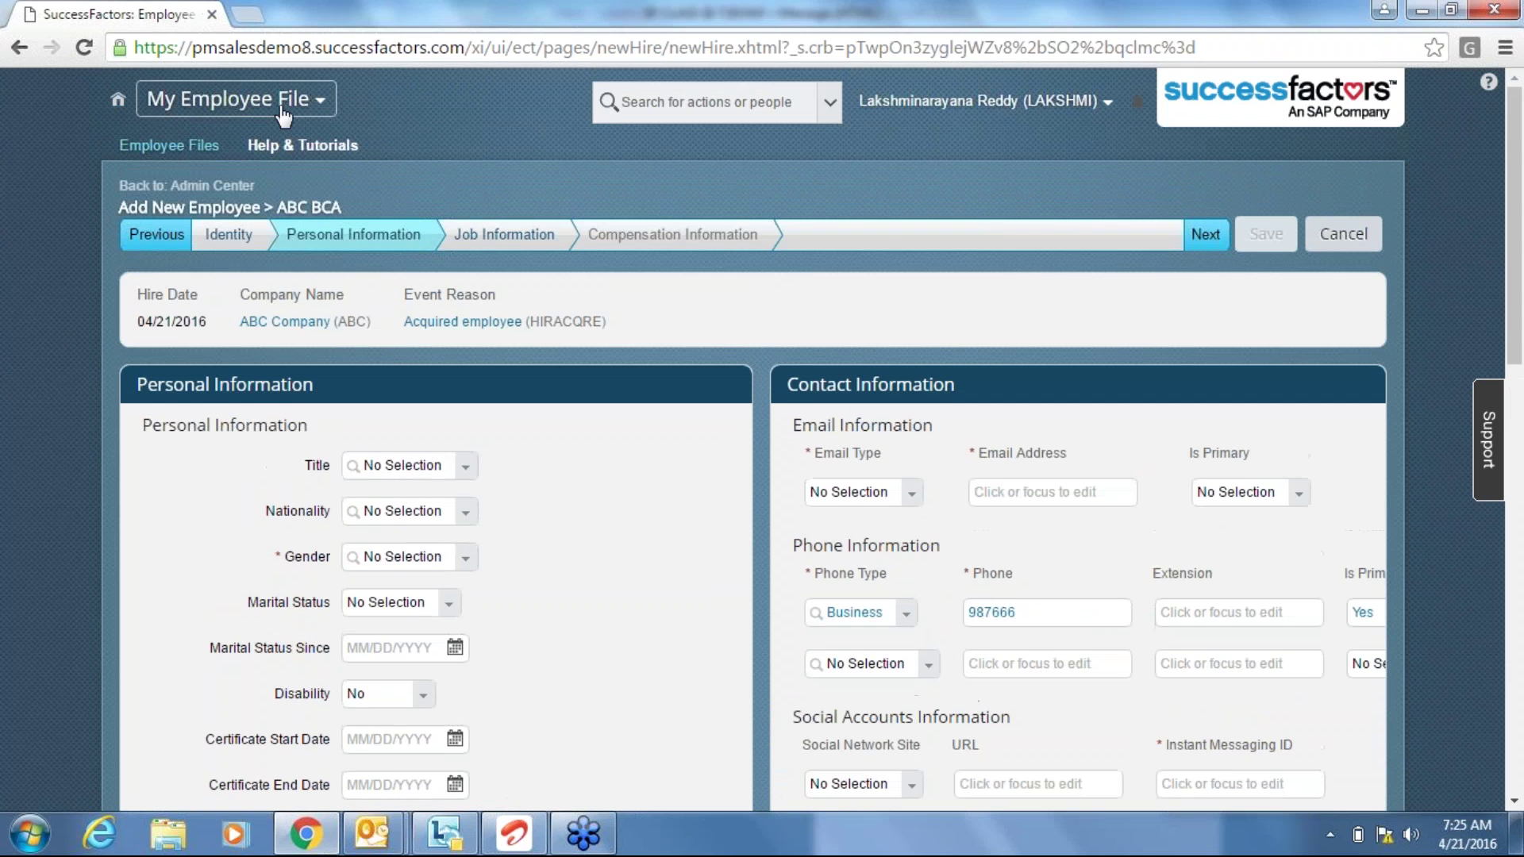
{"action": "left_click", "coordinate": [238, 99]}
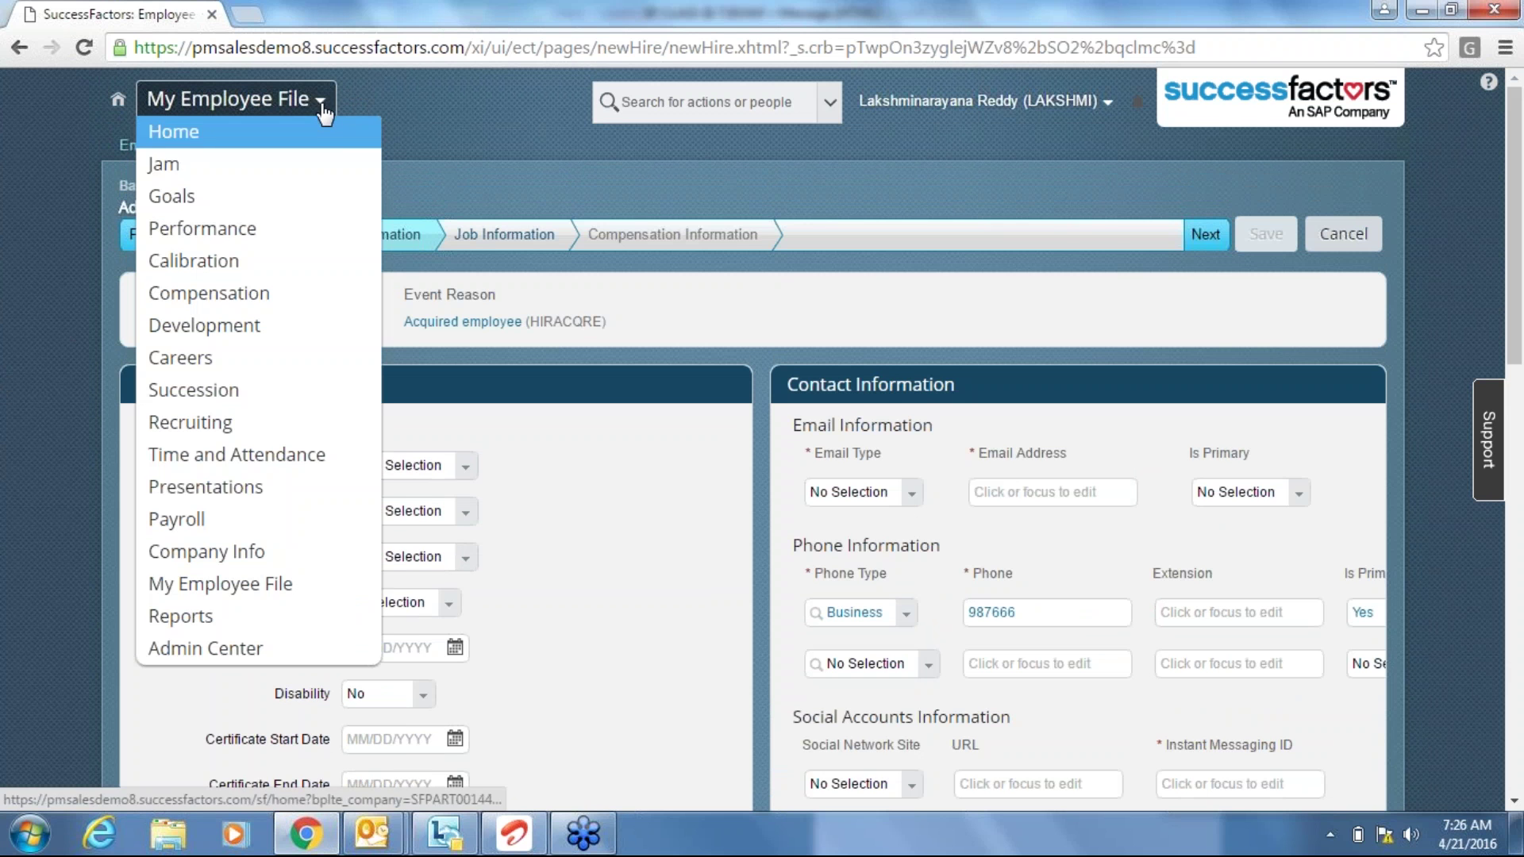
{"action": "right_click", "coordinate": [248, 657]}
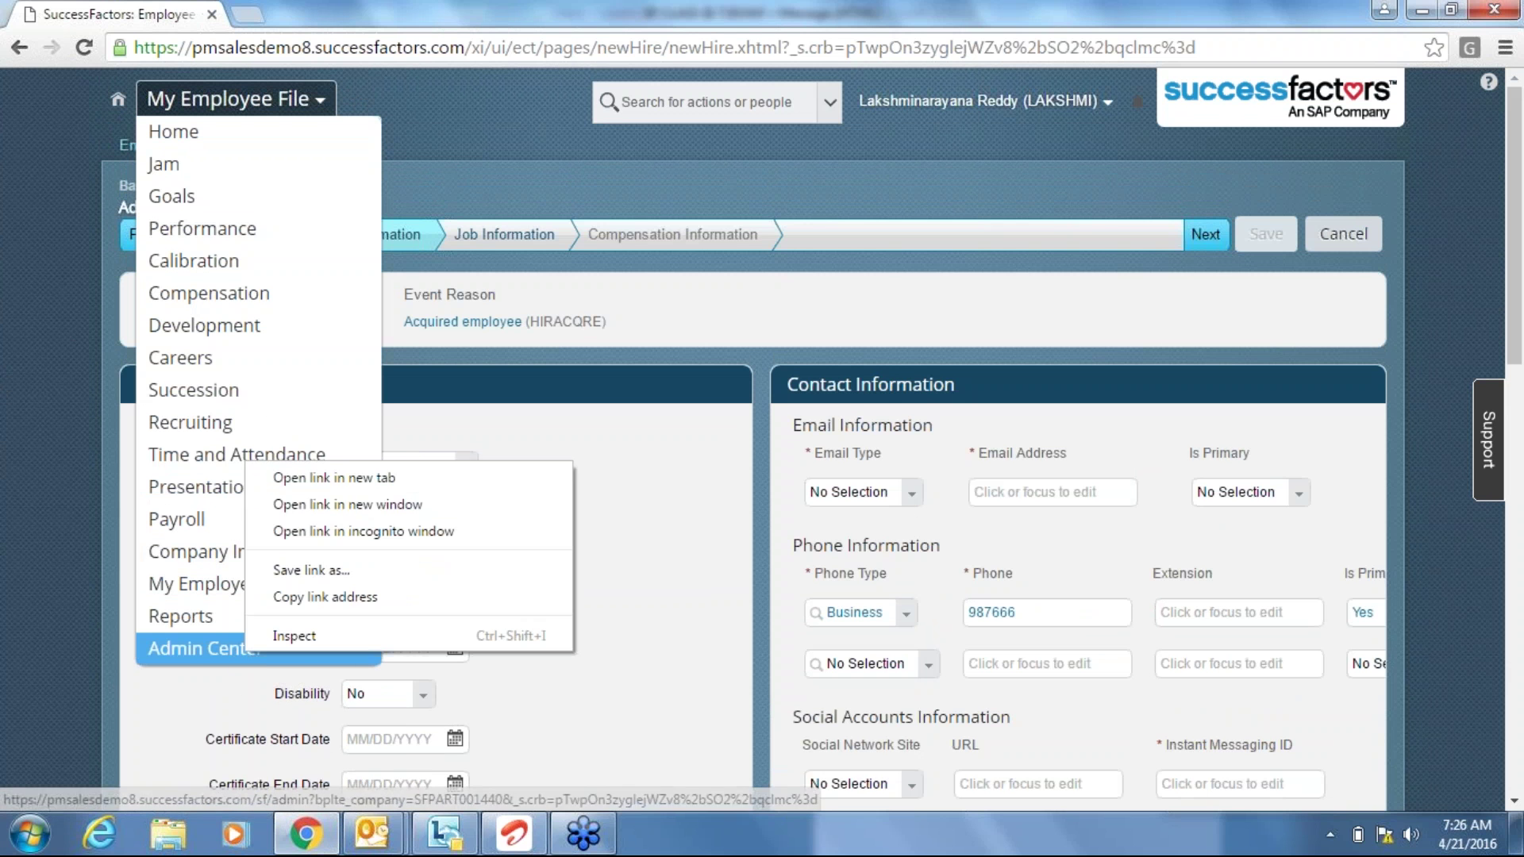
{"action": "left_click", "coordinate": [355, 478]}
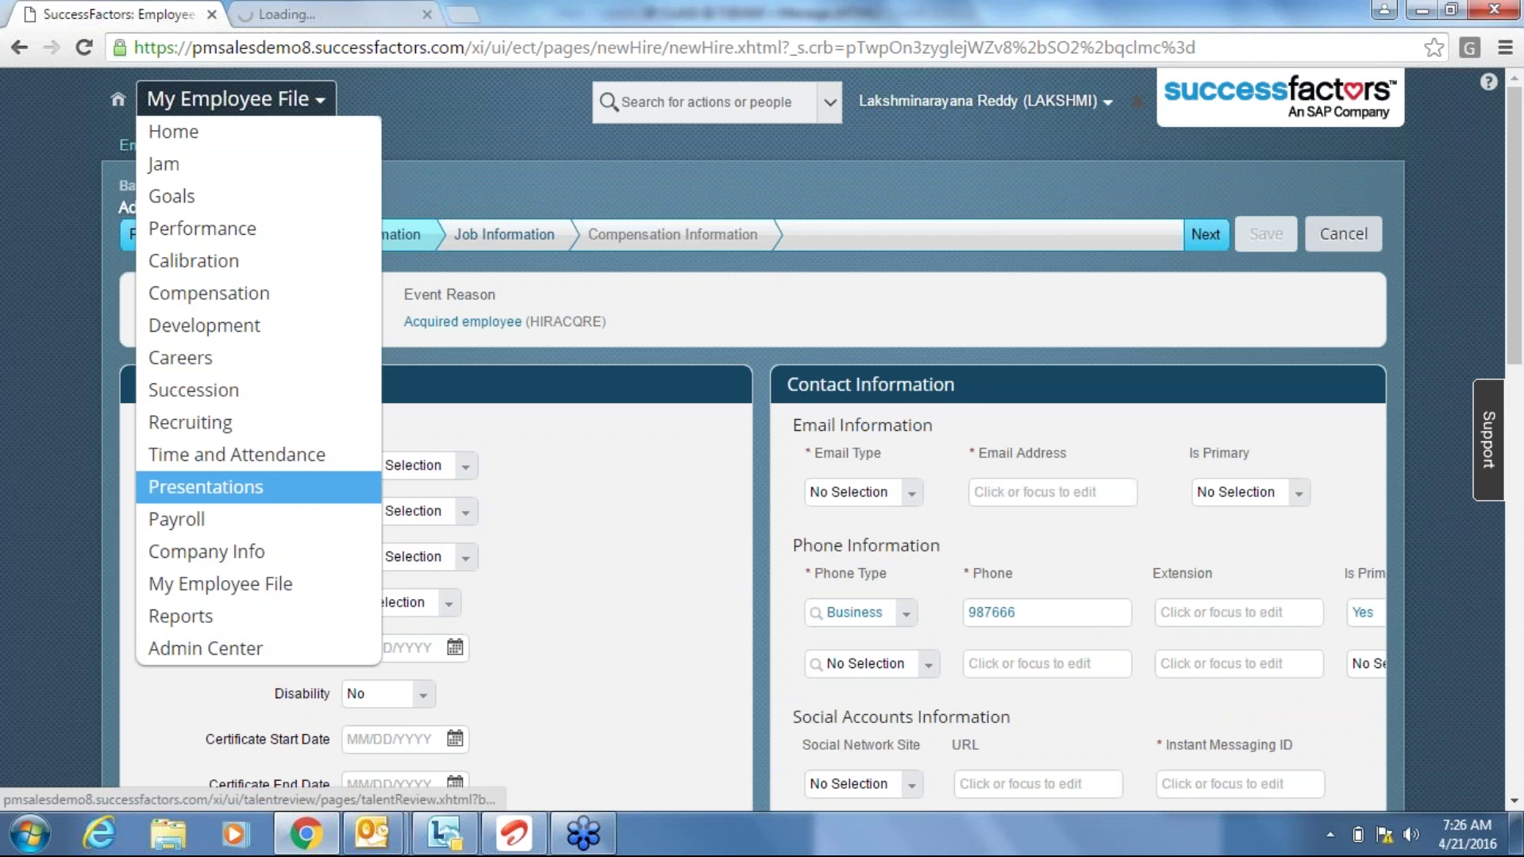
{"action": "left_click", "coordinate": [540, 148]}
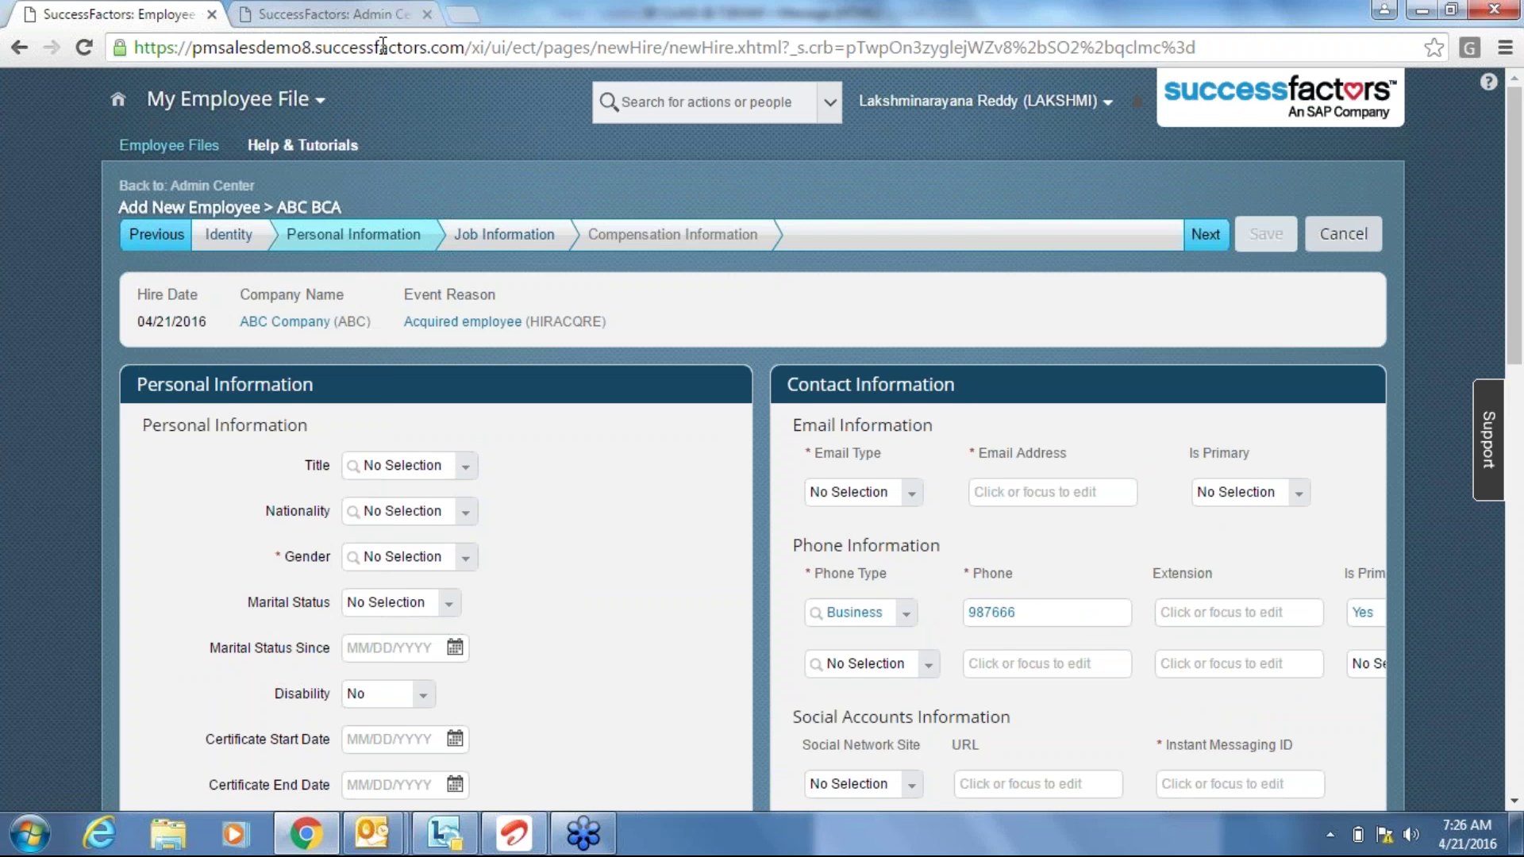
{"action": "left_click", "coordinate": [353, 16]}
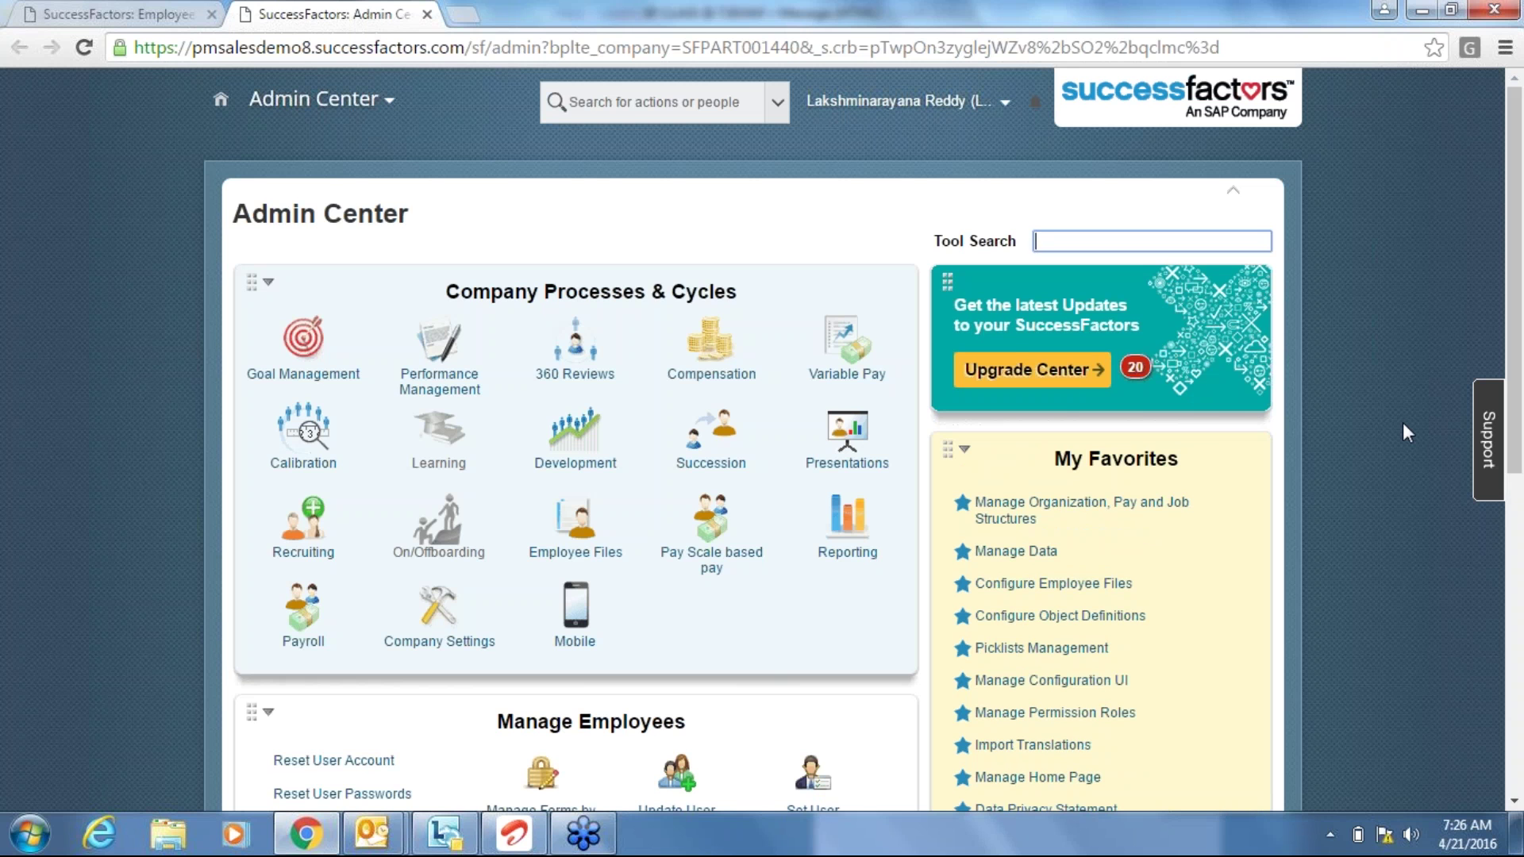
{"action": "type", "text": "configure b"}
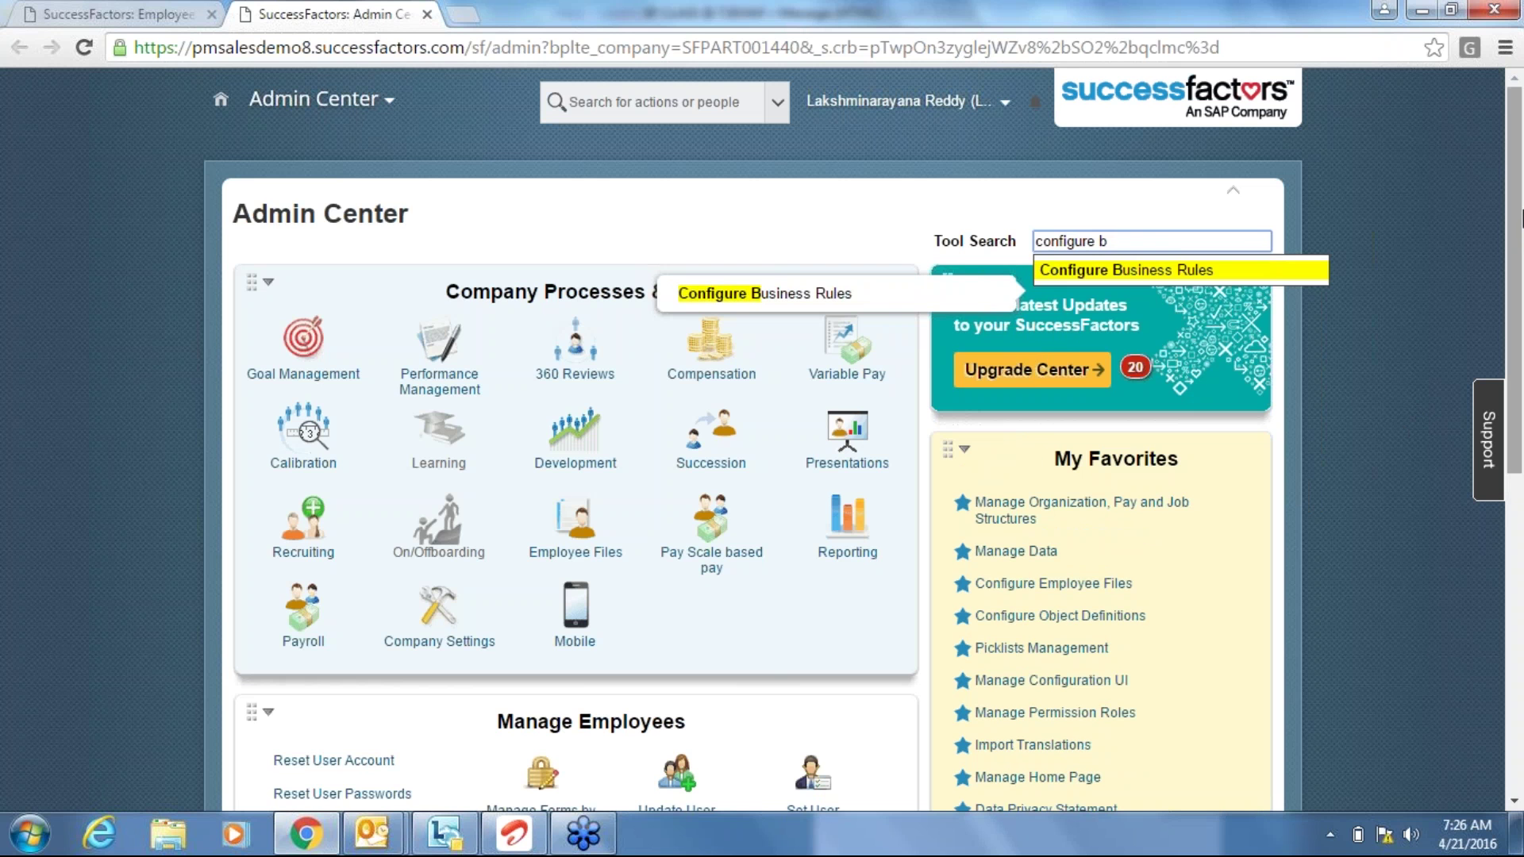
{"action": "left_click", "coordinate": [1206, 272]}
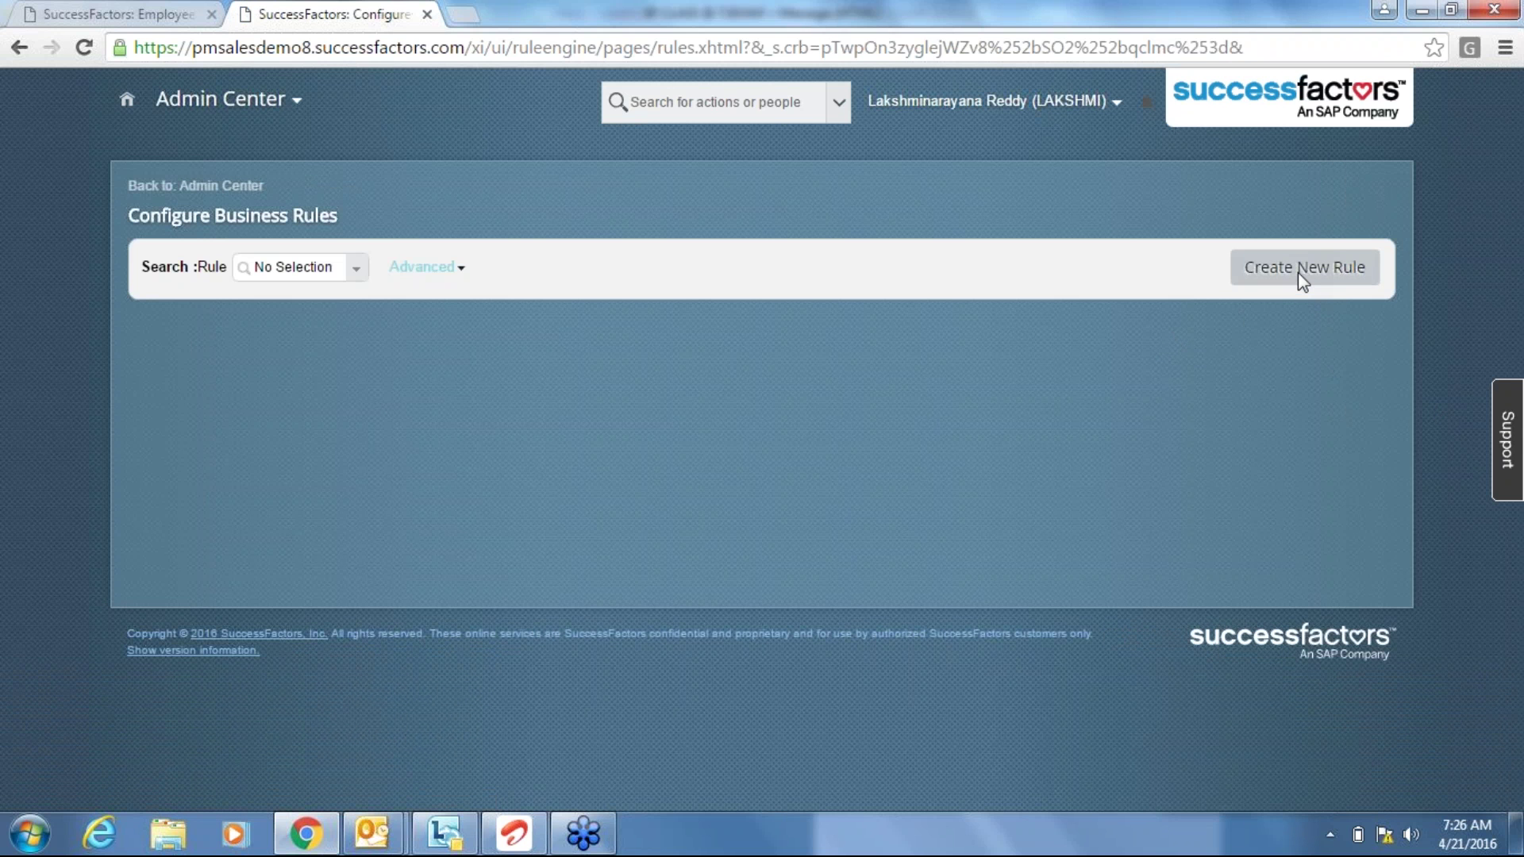
Create a Basic rule named BUSPHODEF with Rule ID BUSPHODEF and start date 01/01/1900.
{"action": "left_click", "coordinate": [1299, 276]}
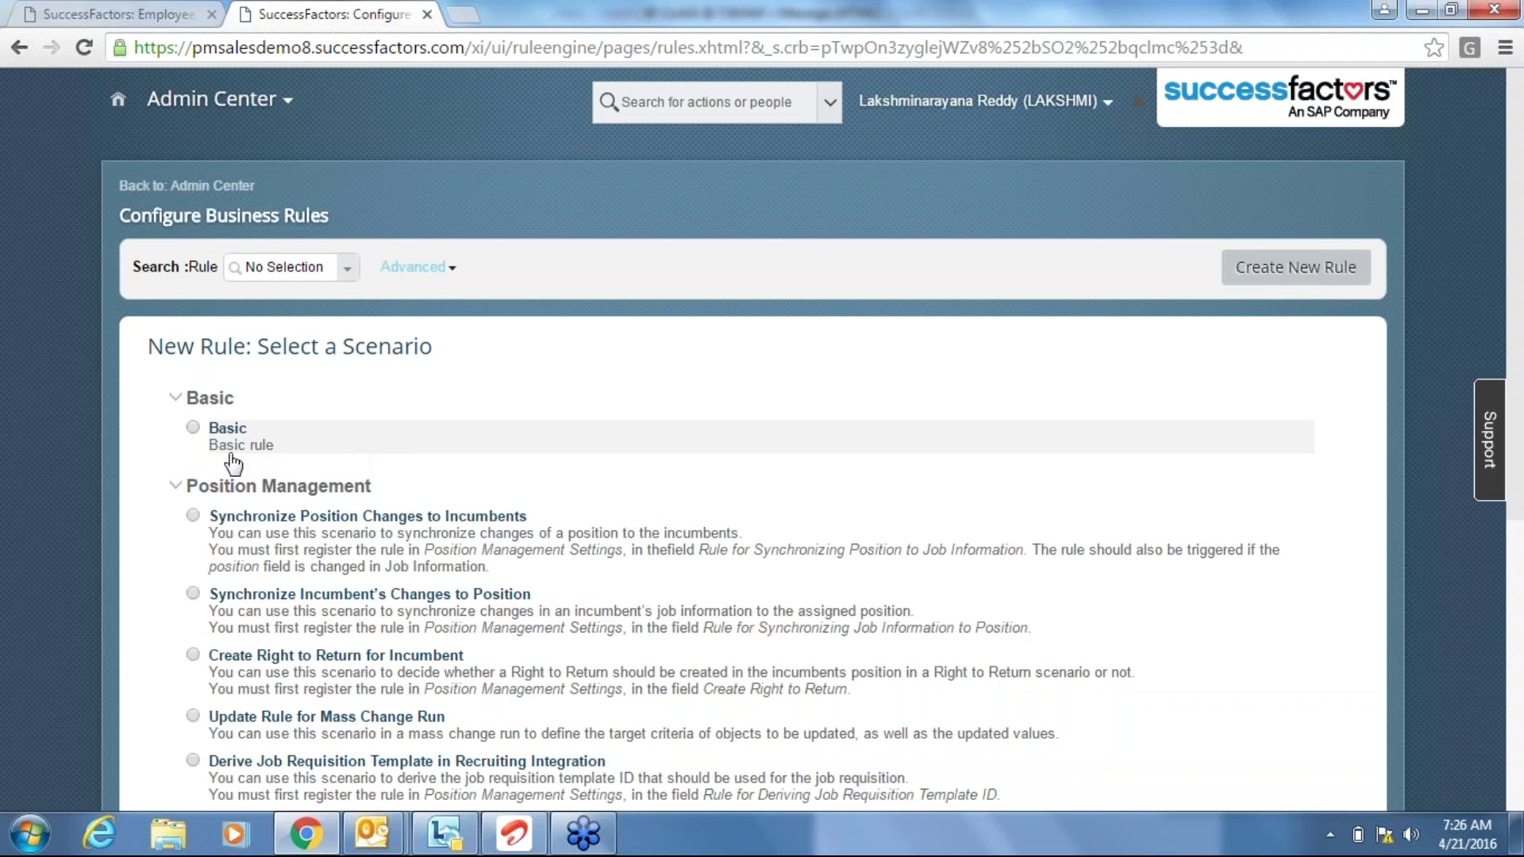
{"action": "left_click", "coordinate": [193, 430]}
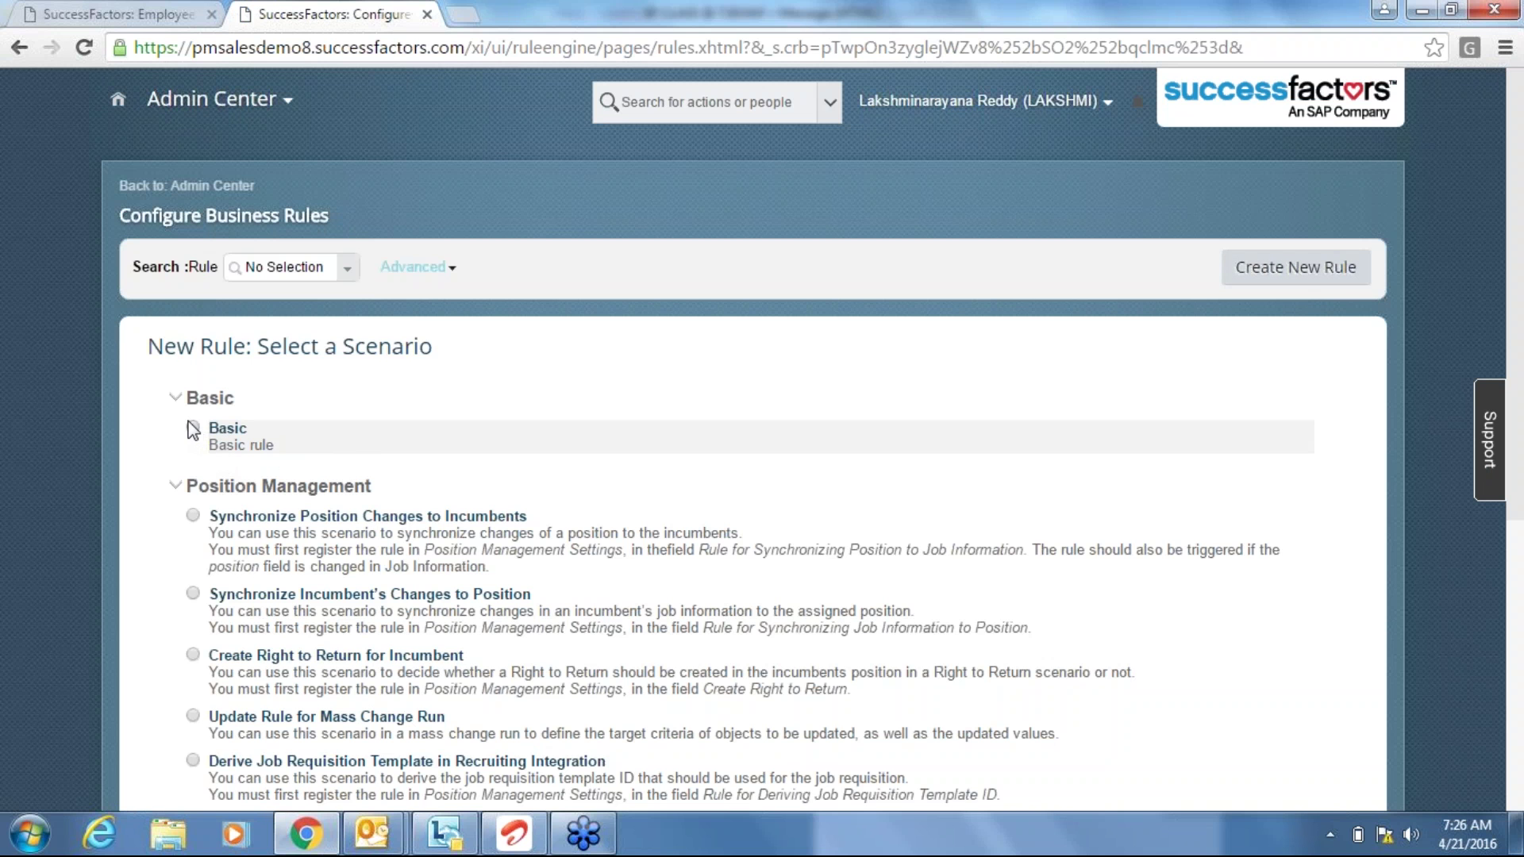
{"action": "left_click", "coordinate": [1030, 496]}
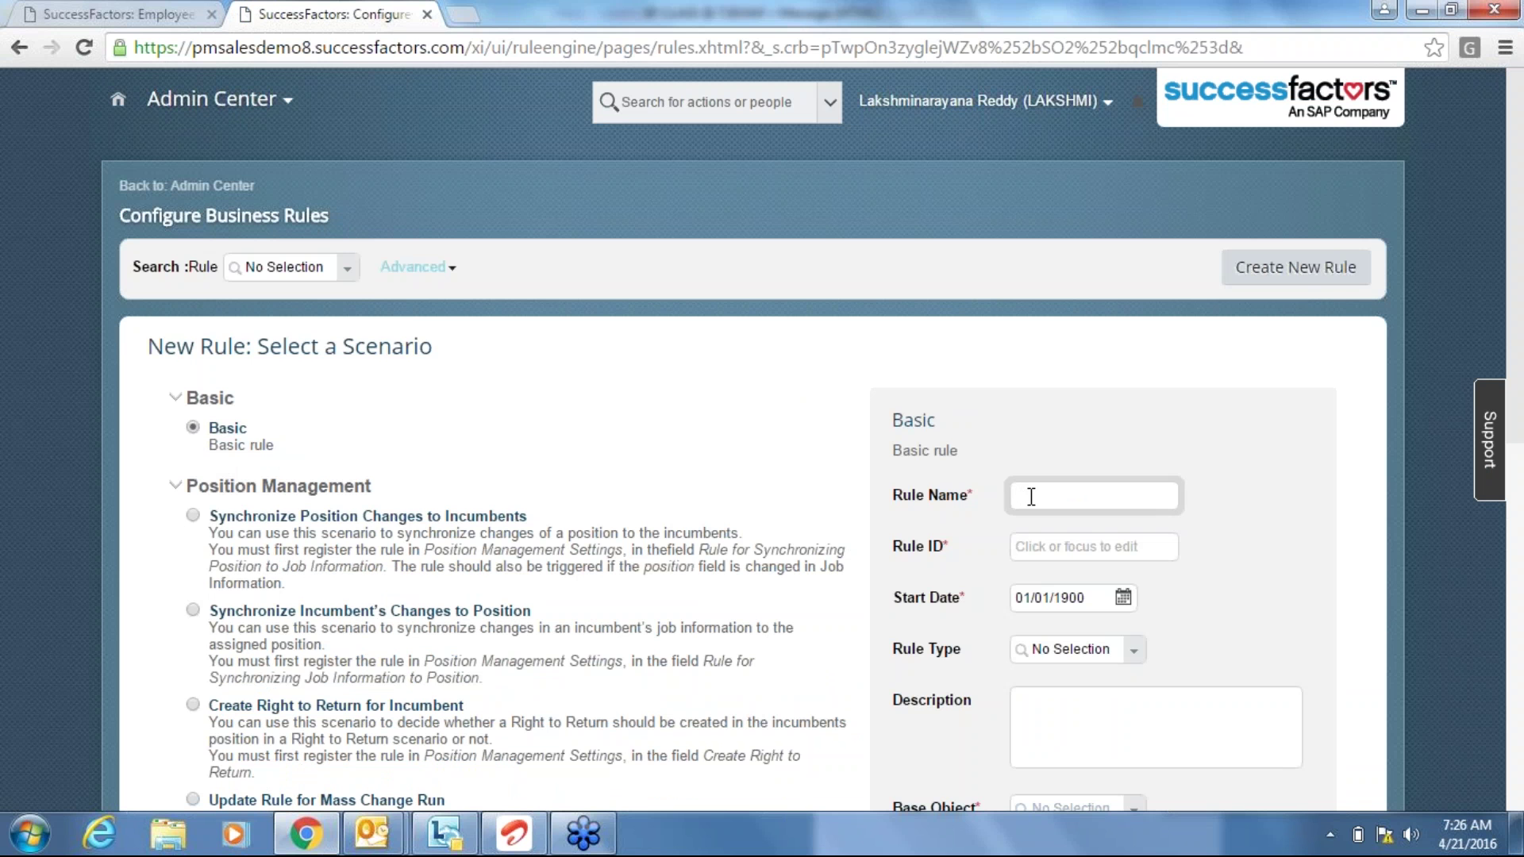
{"action": "type", "text": "BUSPHODEF"}
{"action": "key", "text": "Tab"}
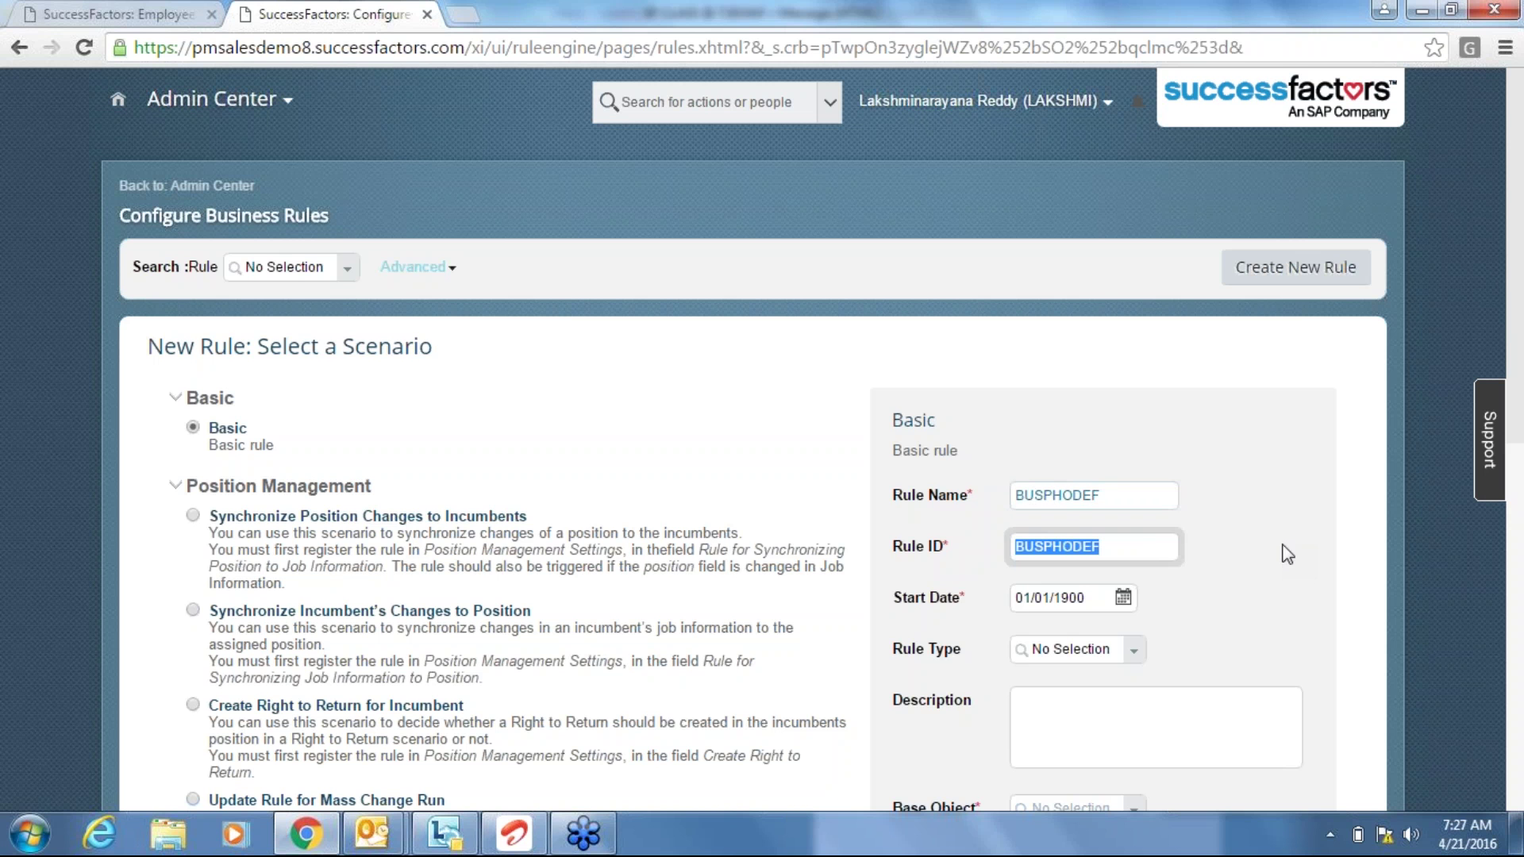
{"action": "key", "text": "Tab"}
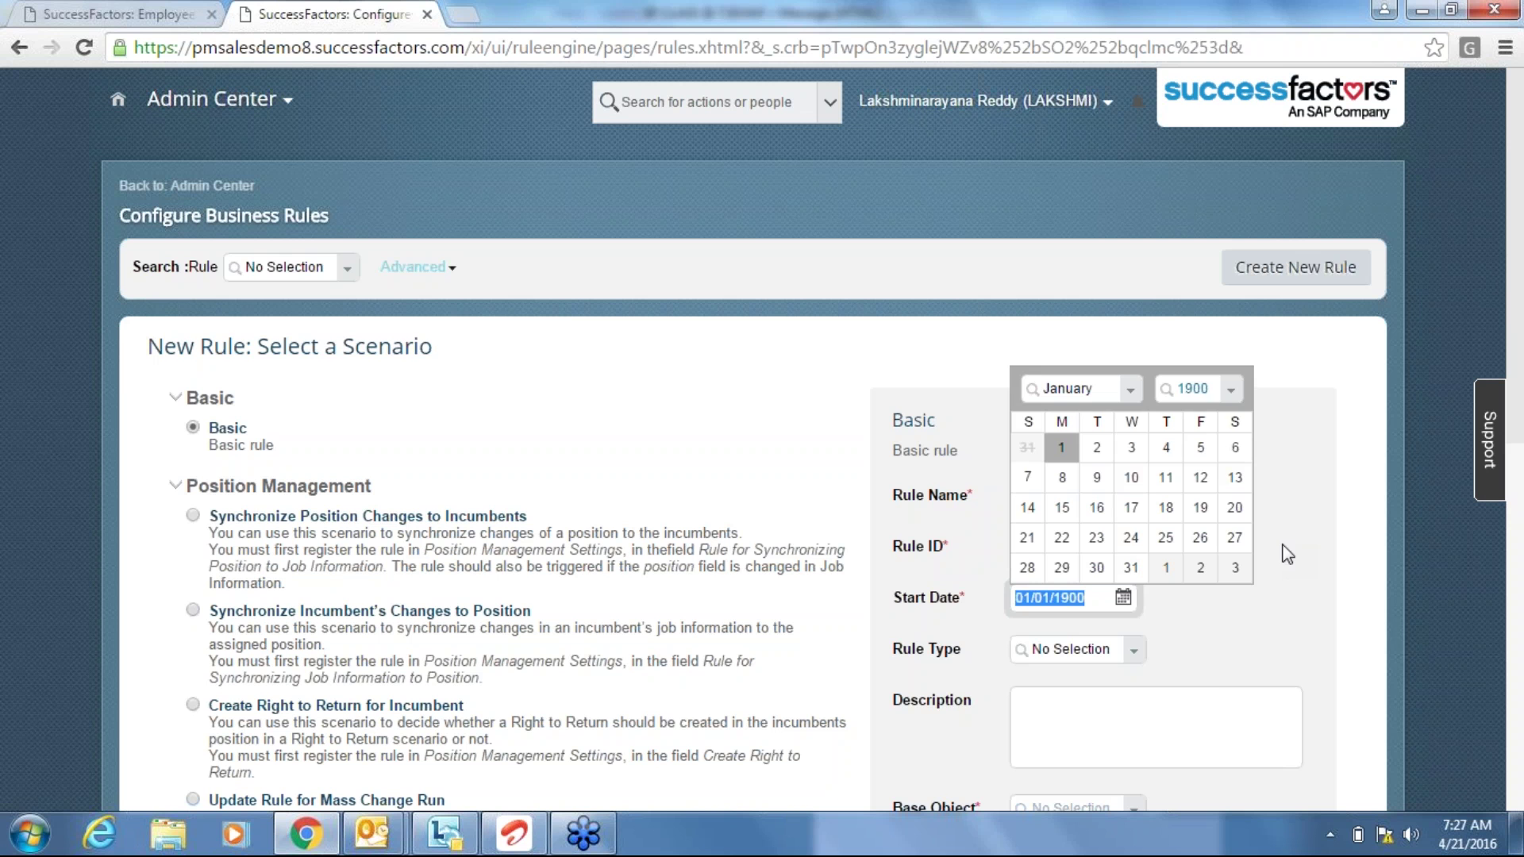
{"action": "left_click", "coordinate": [1206, 684]}
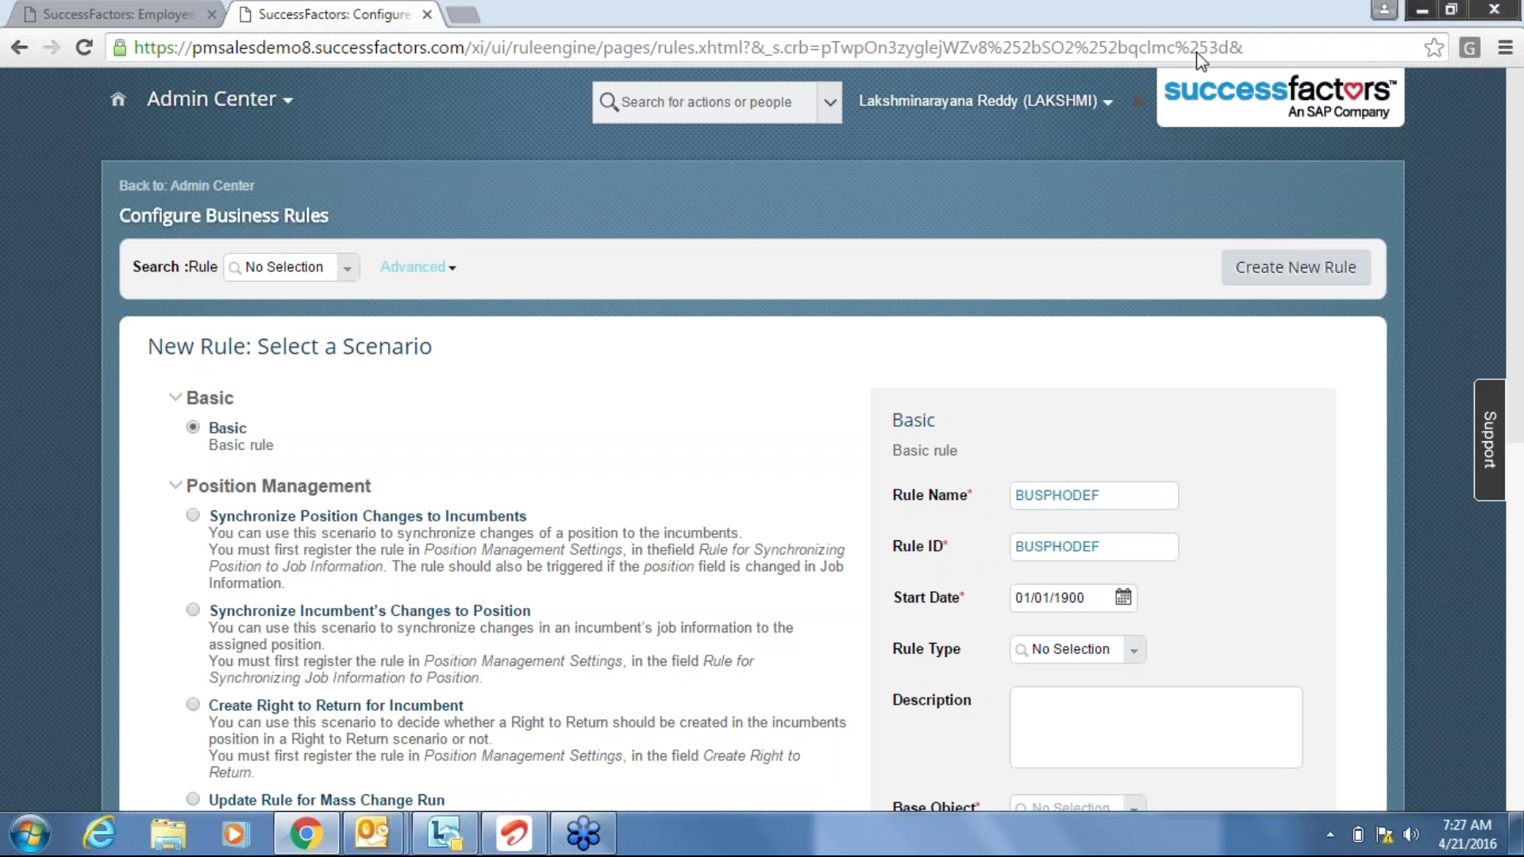
Set the rule type to Employee Updates and the description to 'BUSINESS PHONE DEFAULT'.
{"action": "left_click", "coordinate": [1138, 659]}
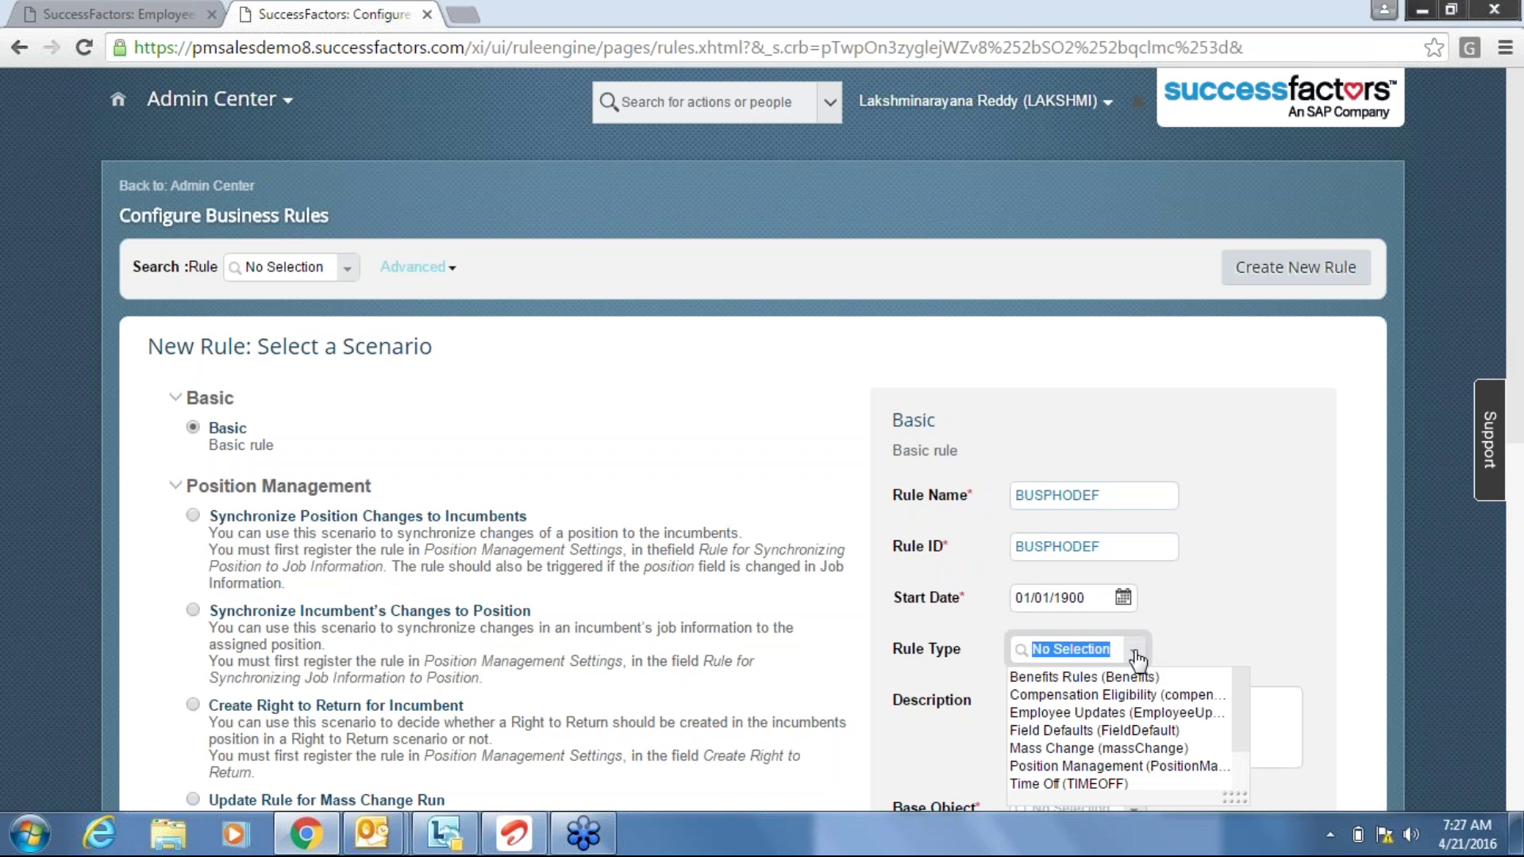
{"action": "key", "text": "Down"}
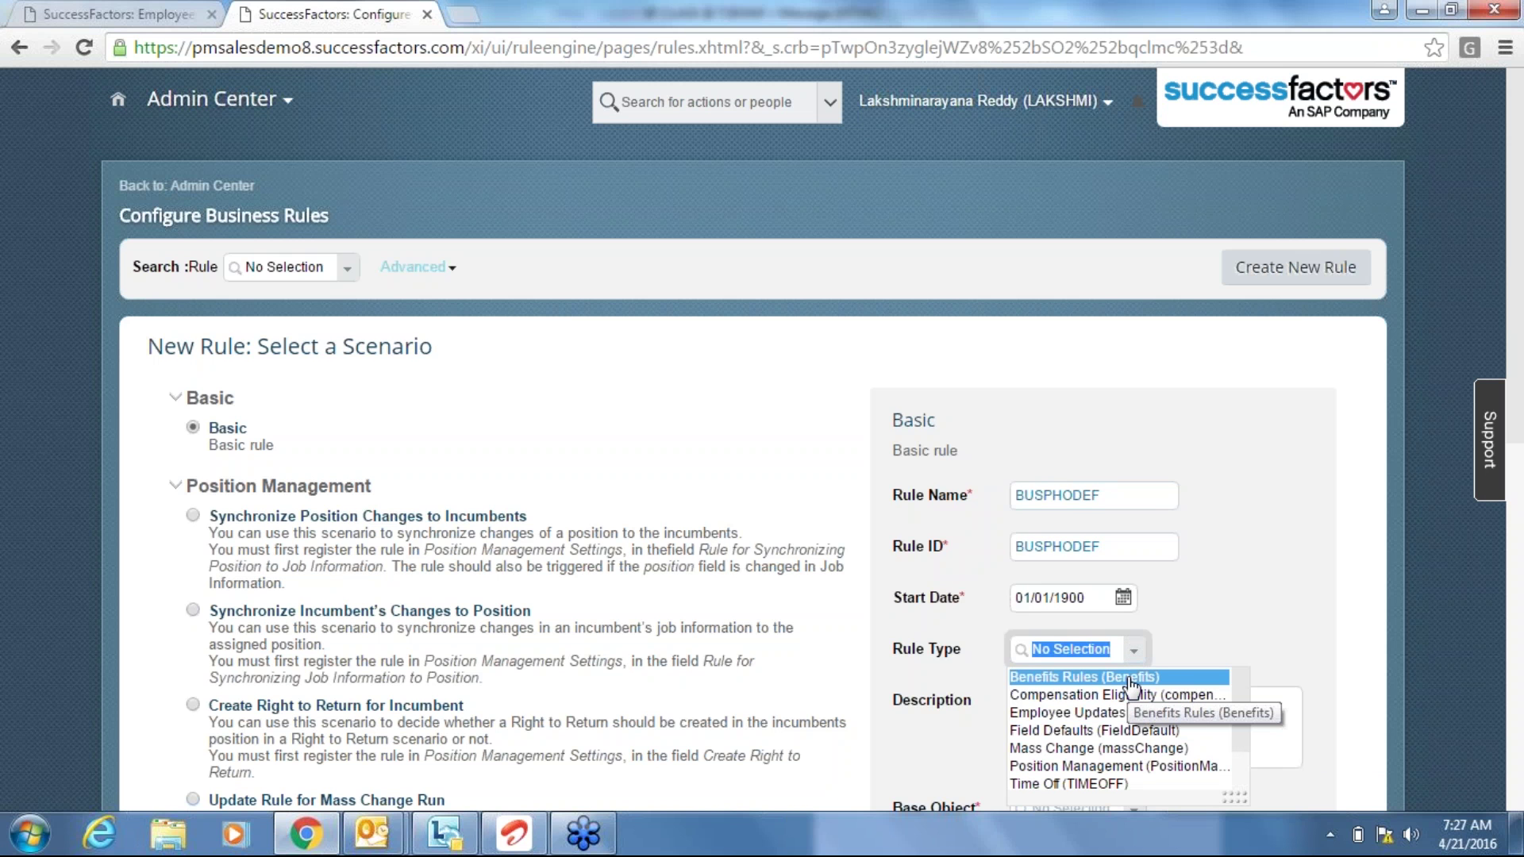
{"action": "left_click", "coordinate": [1092, 715]}
{"action": "left_click", "coordinate": [1017, 700]}
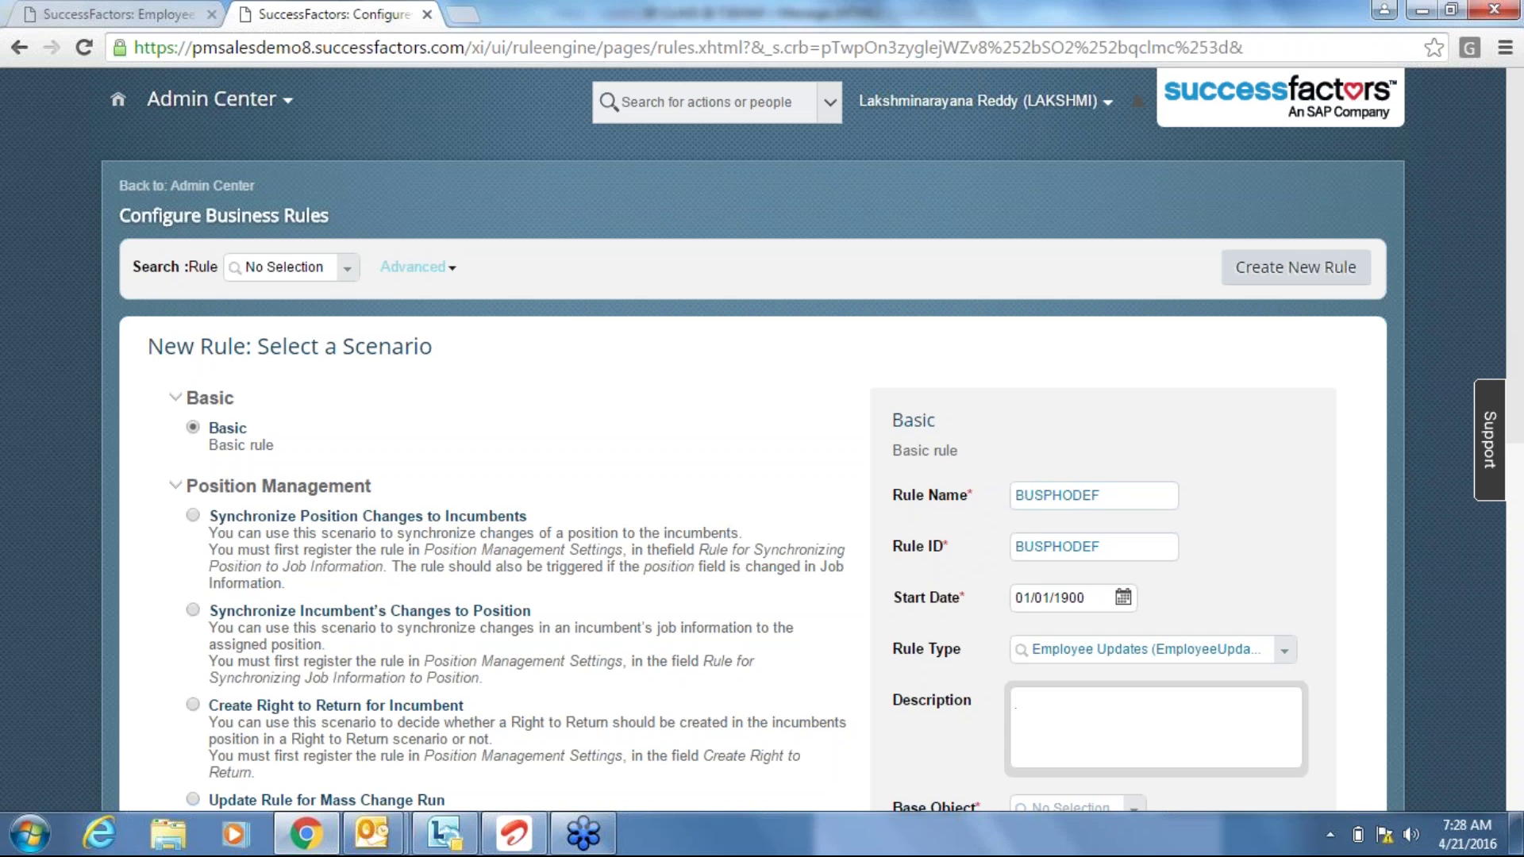
{"action": "type", "text": "BUSINESS PHONE DEFA"}
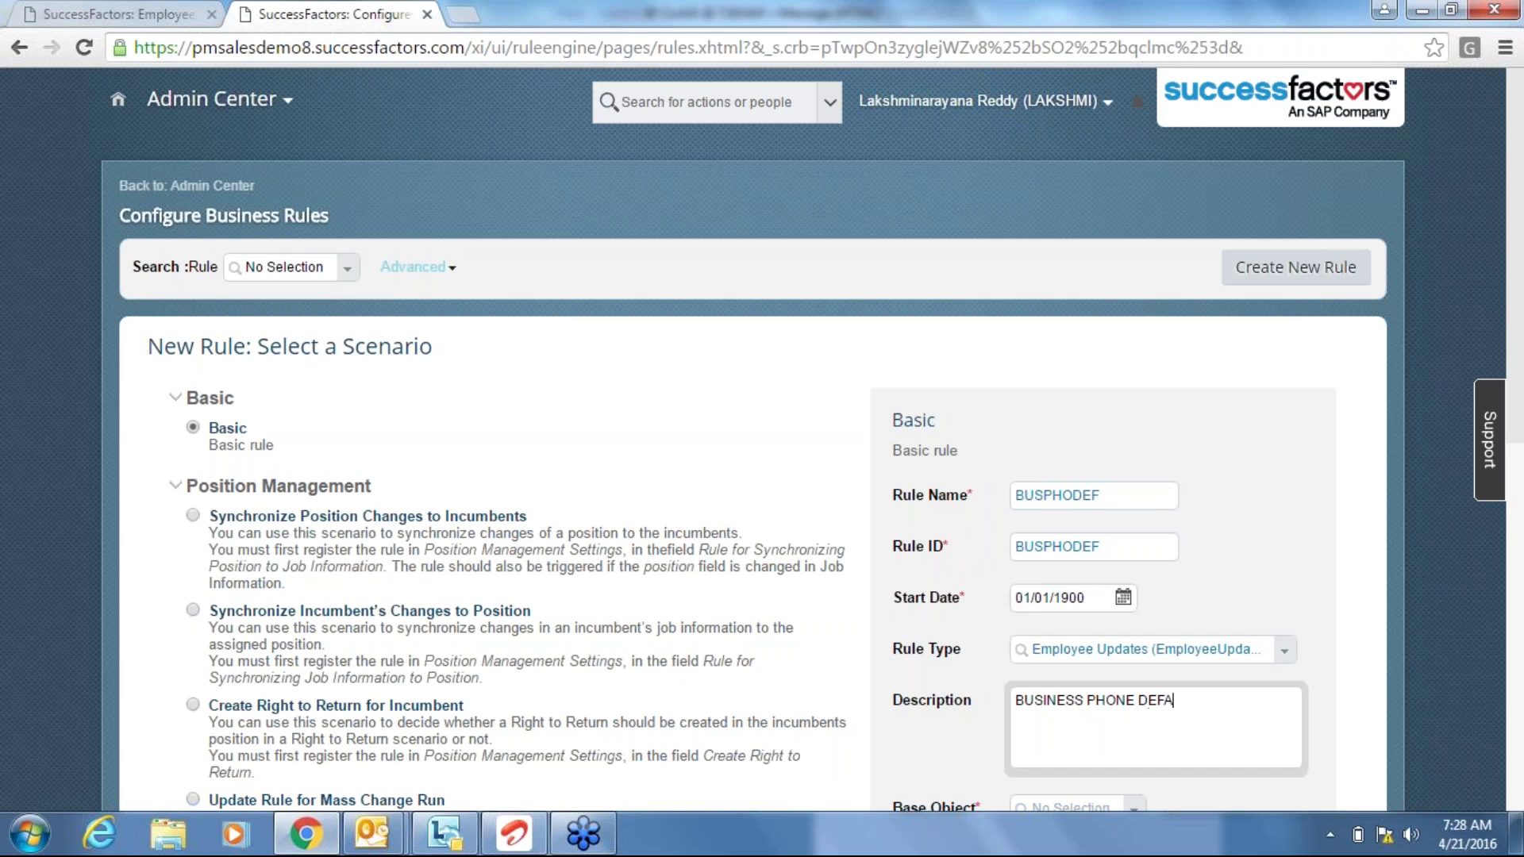
{"action": "type", "text": "ULT"}
{"action": "left_click", "coordinate": [1385, 714]}
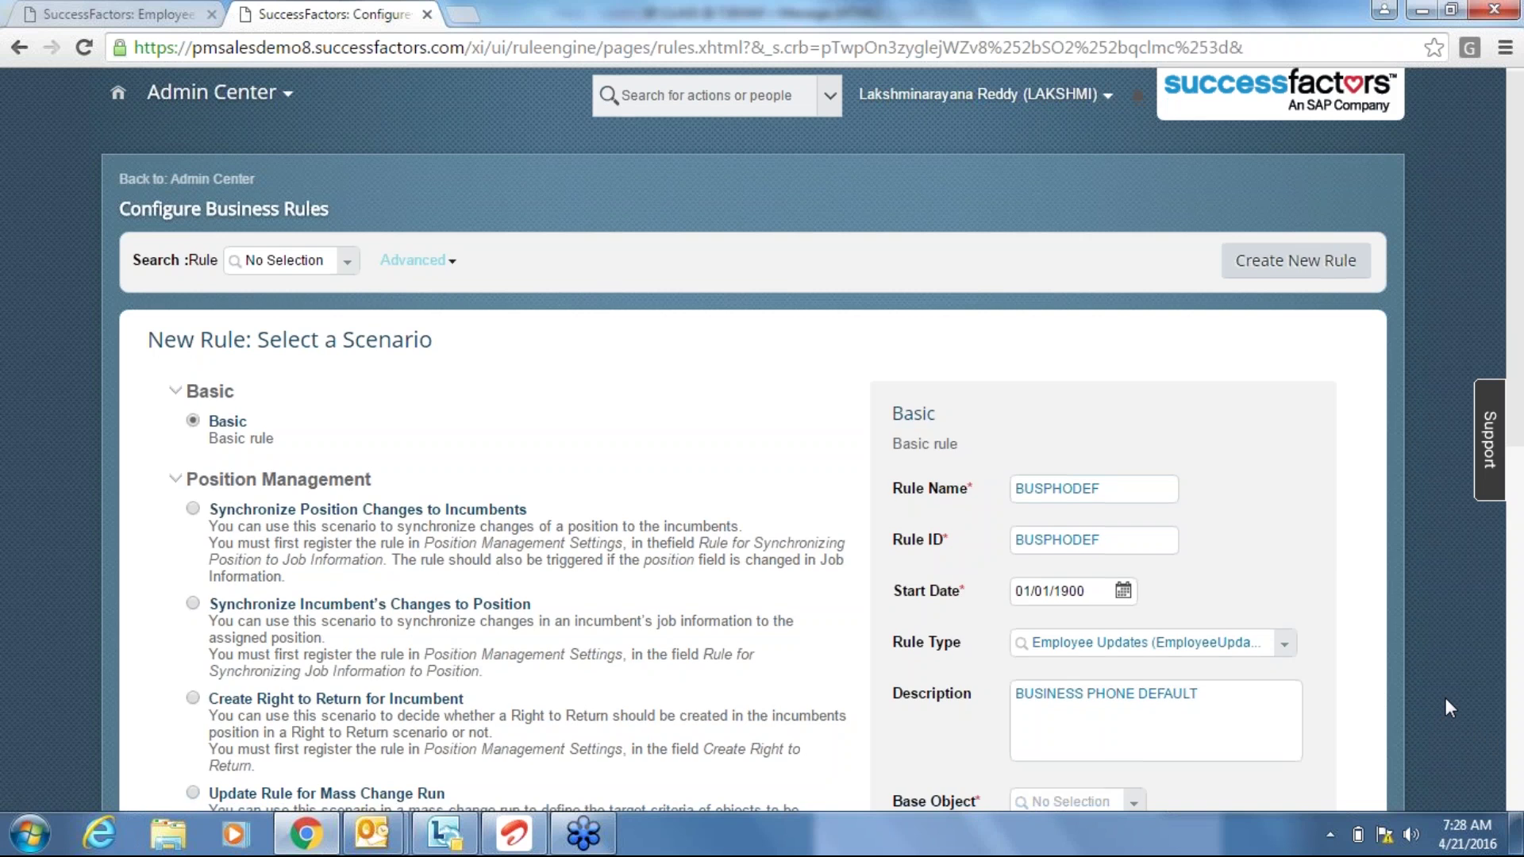
Search 'employee' in the Base Object list and pick Employee Information.
{"action": "scroll", "coordinate": [1445, 697], "scroll_direction": "down", "scroll_amount": 1}
{"action": "scroll", "coordinate": [1445, 698], "scroll_direction": "down", "scroll_amount": 2}
{"action": "scroll", "coordinate": [1445, 697], "scroll_direction": "down", "scroll_amount": 1}
{"action": "left_click", "coordinate": [1134, 459]}
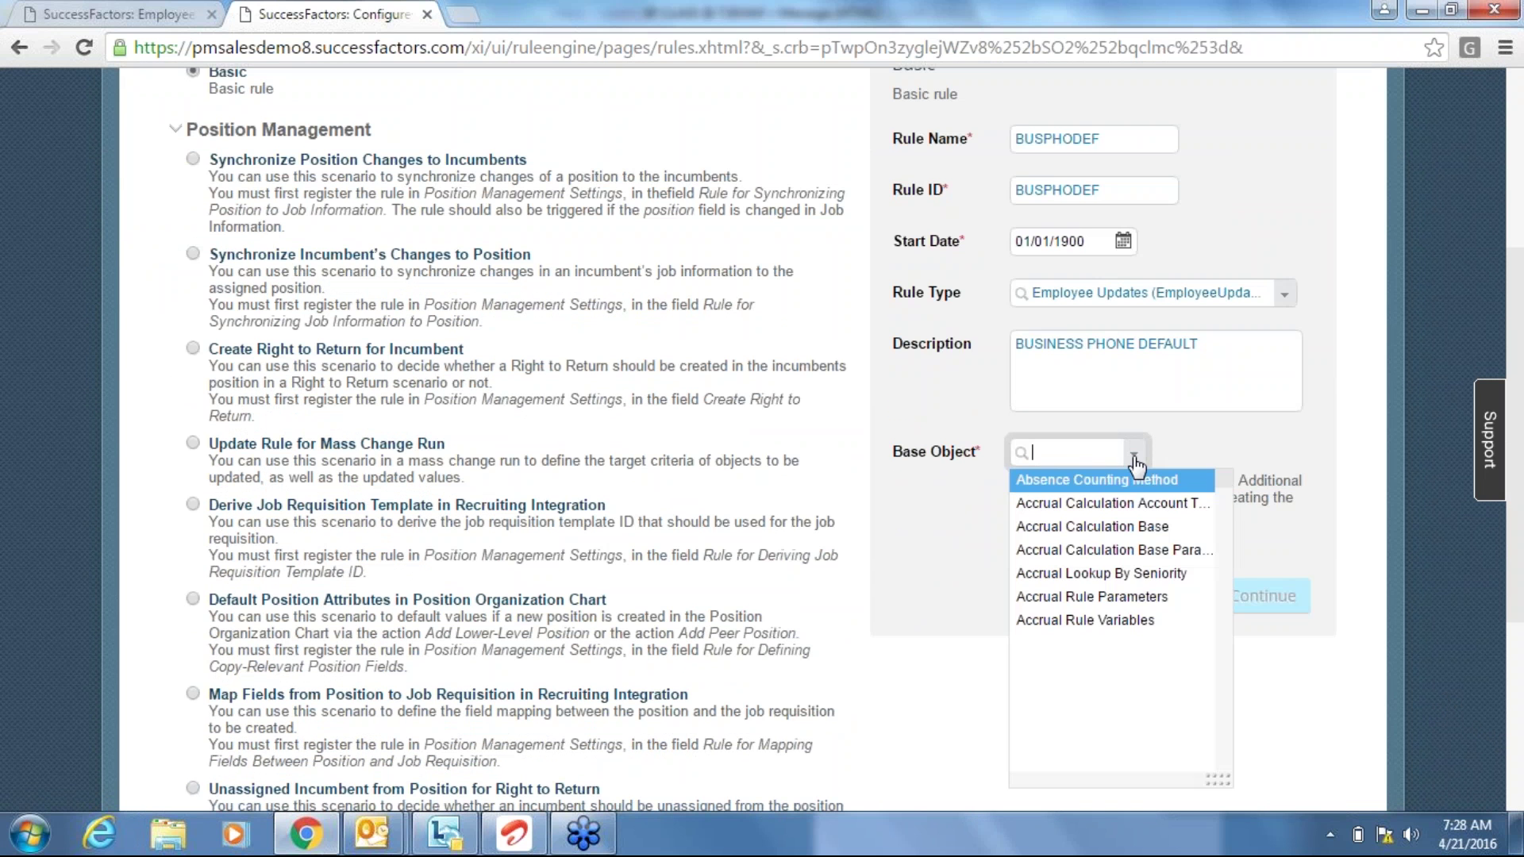
{"action": "type", "text": "employee"}
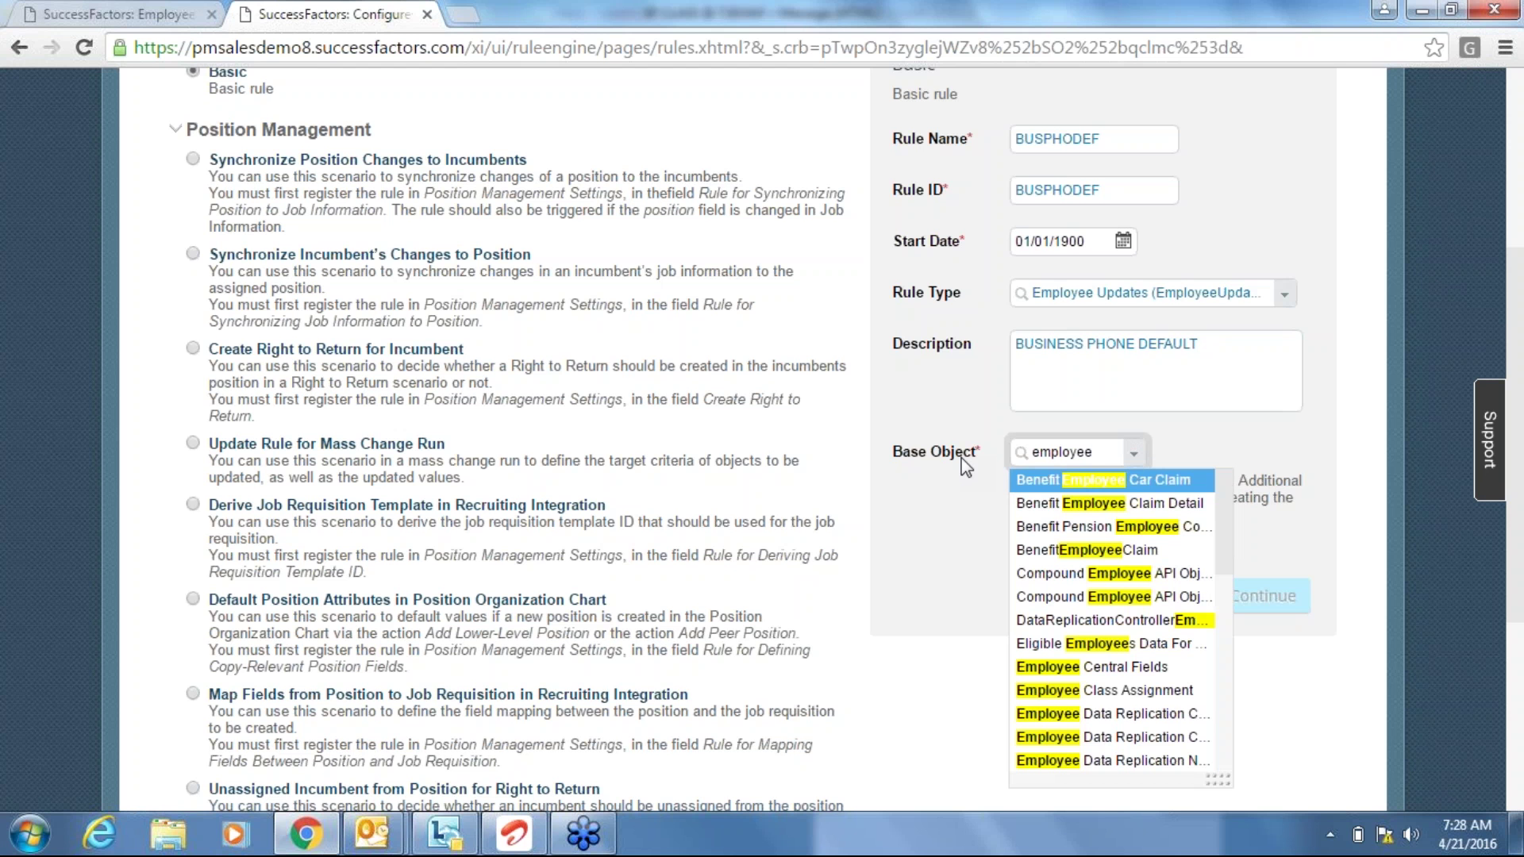
{"action": "key", "text": "Down"}
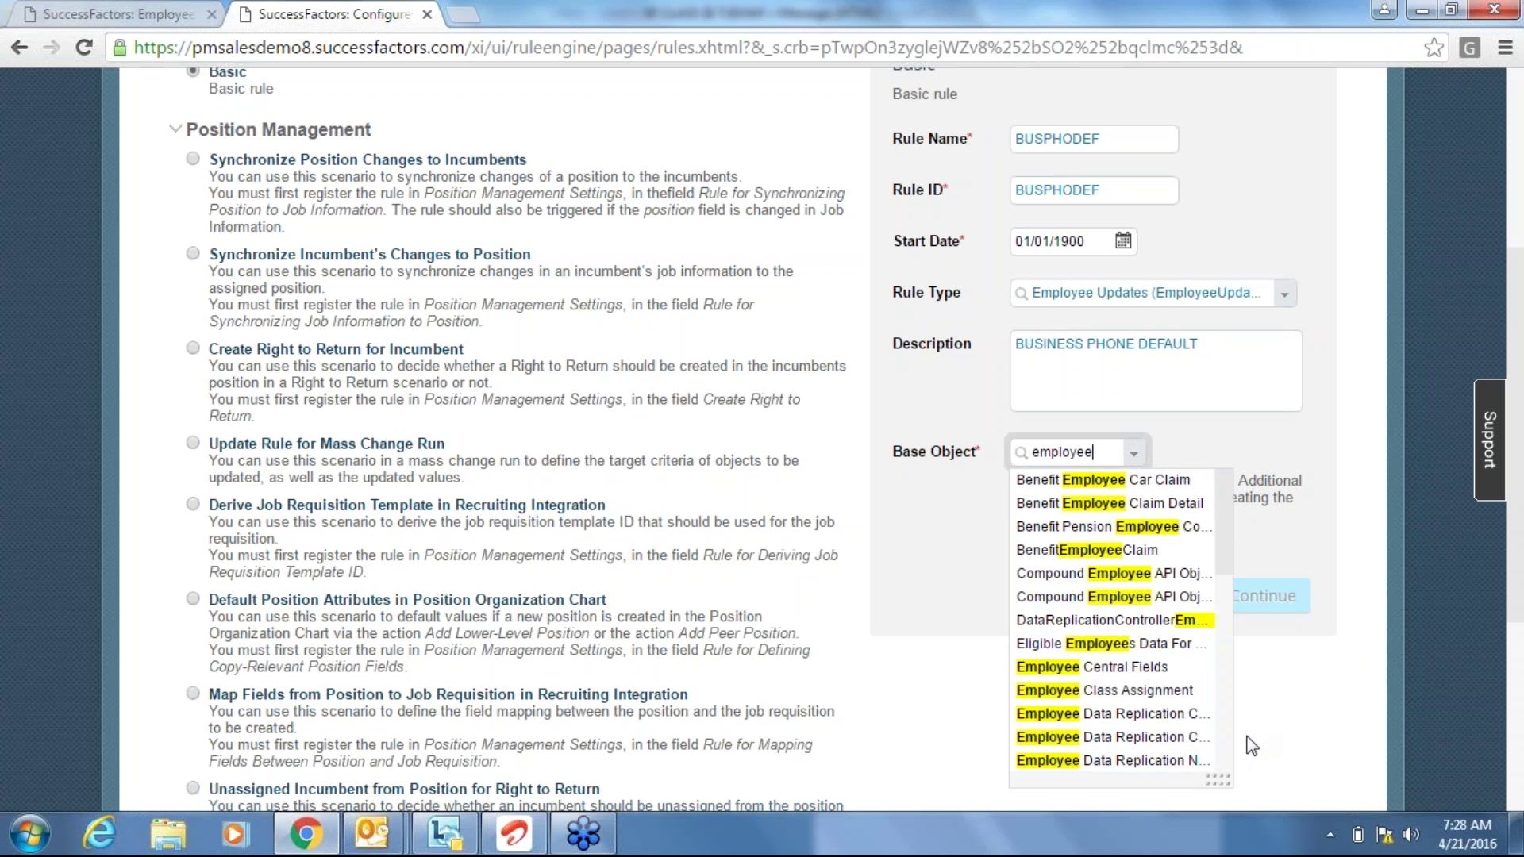
{"action": "scroll", "coordinate": [1225, 748], "scroll_direction": "down", "scroll_amount": 3}
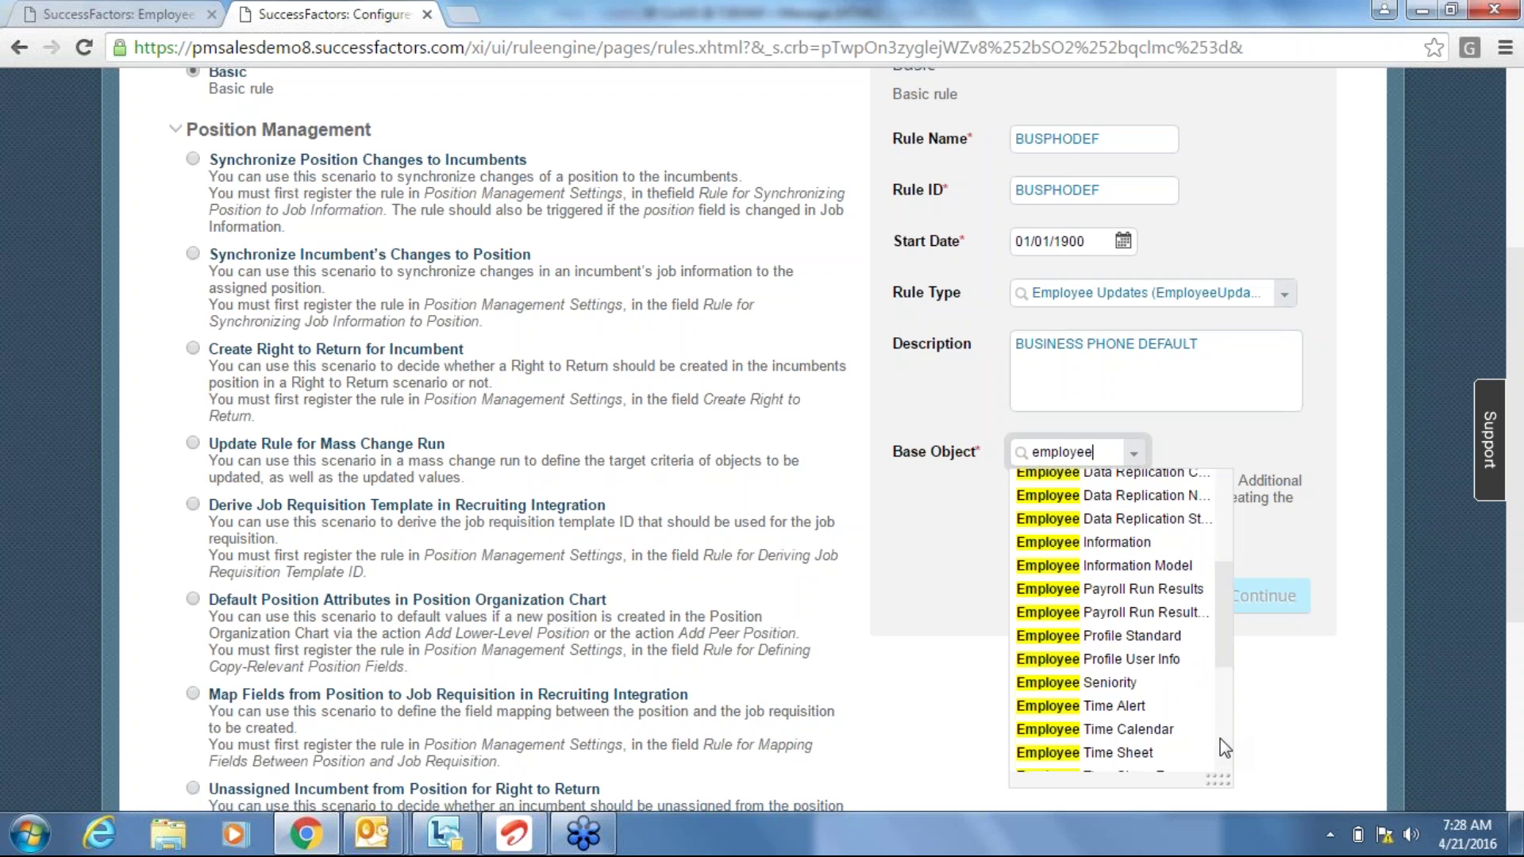
{"action": "left_click", "coordinate": [1141, 546]}
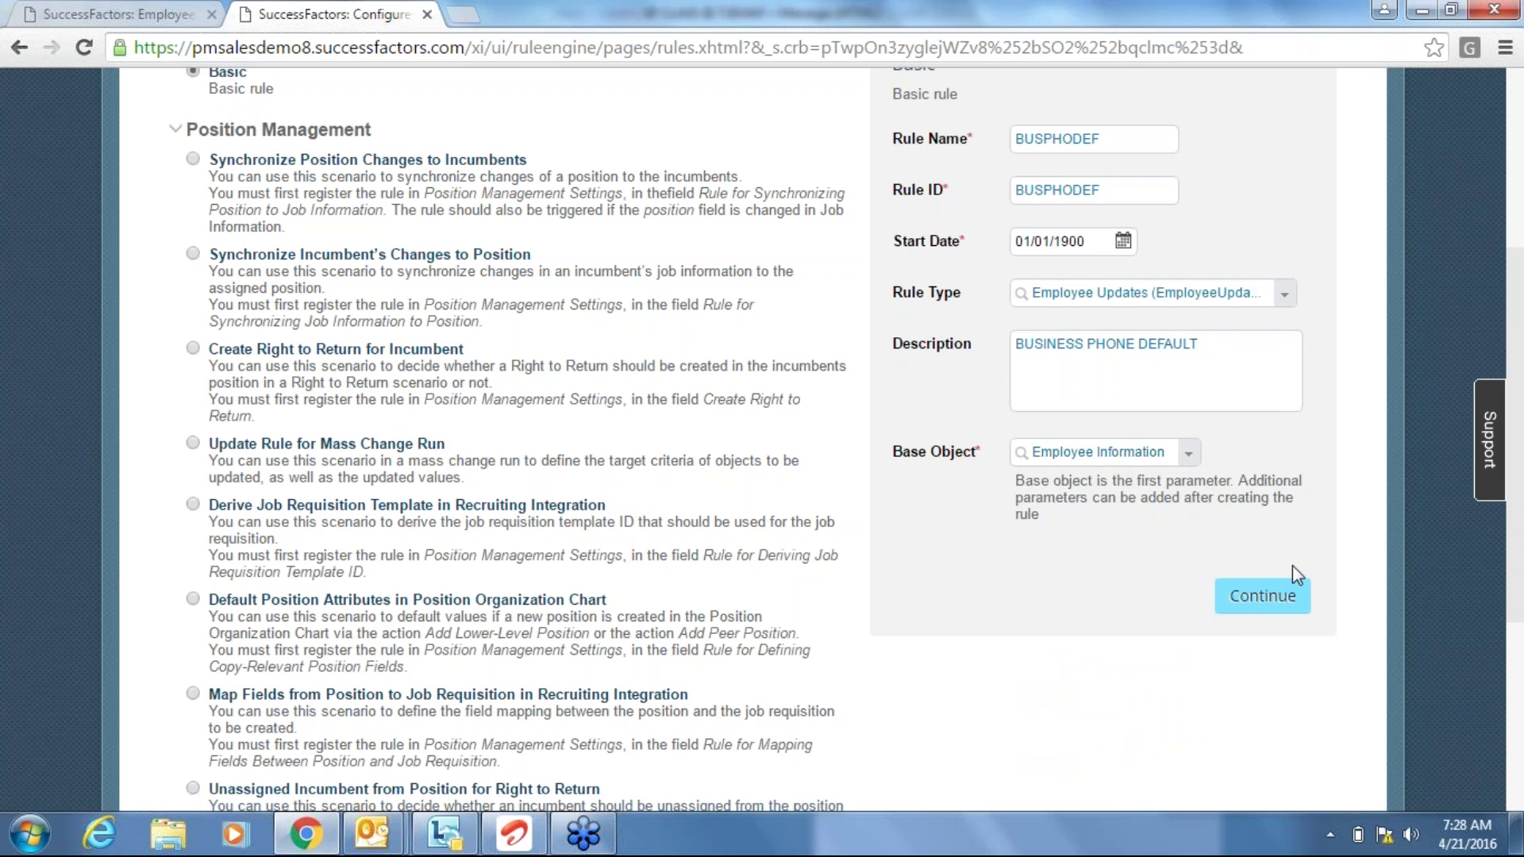
Make the BUSPHODEF If condition Job Information.Company Name is equal to ABC Company (ABC).
{"action": "left_click", "coordinate": [1280, 604]}
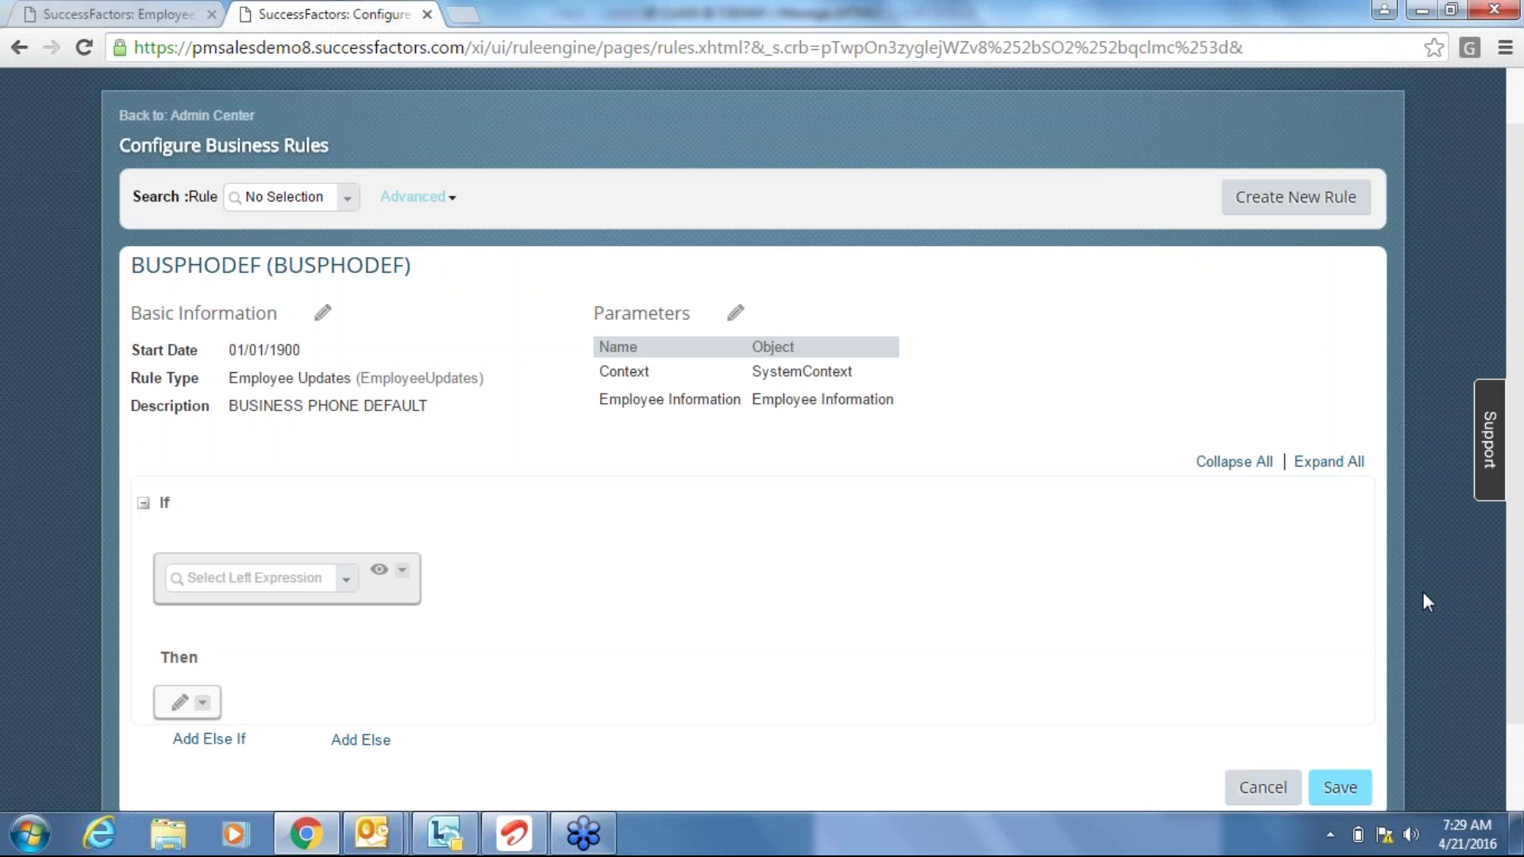
{"action": "scroll", "coordinate": [1422, 592], "scroll_direction": "down", "scroll_amount": 2}
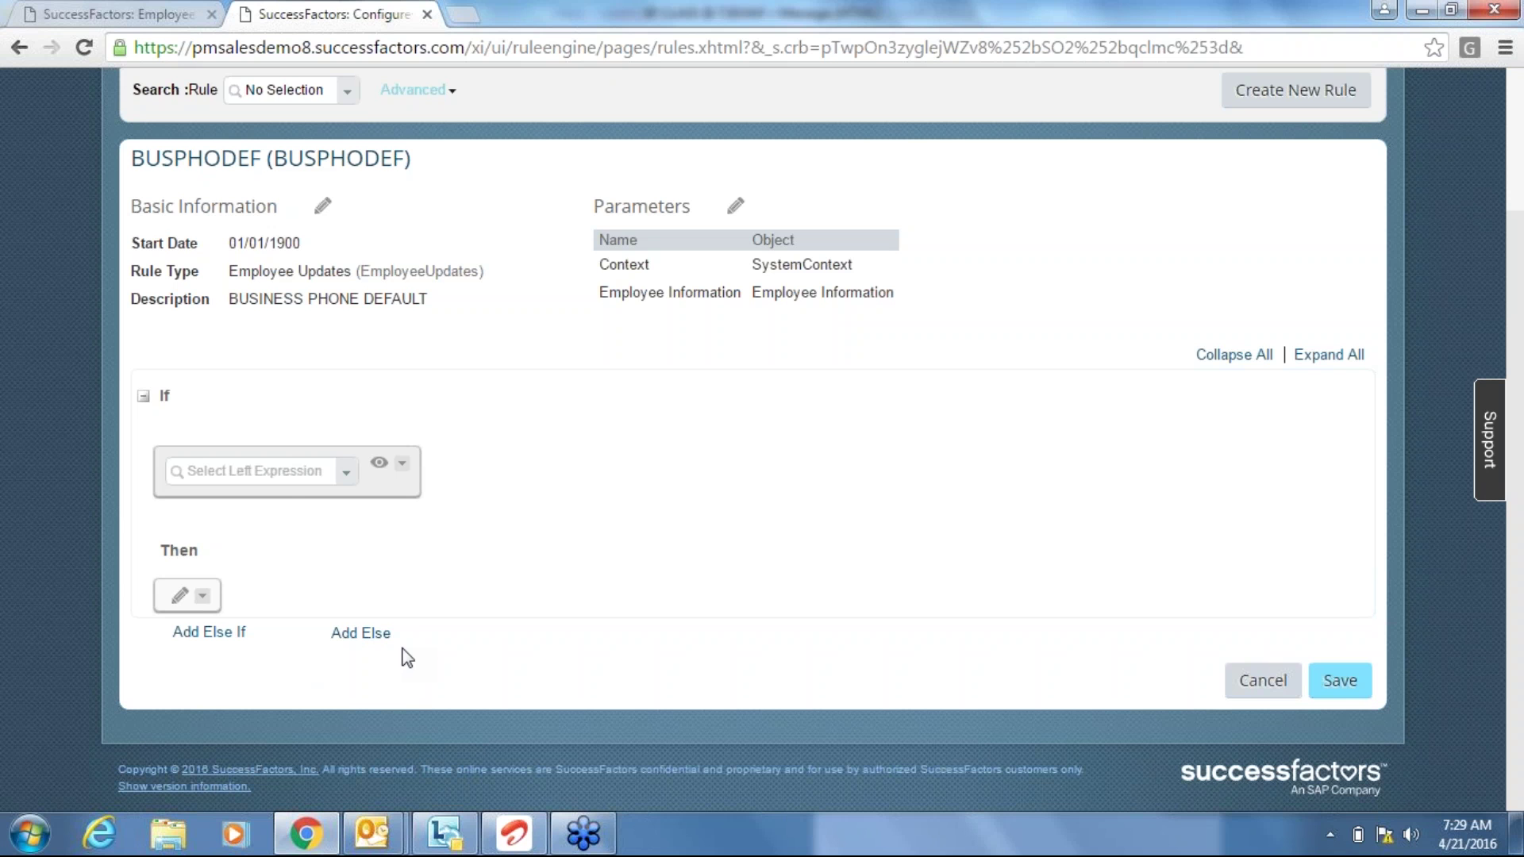
{"action": "left_click", "coordinate": [236, 471]}
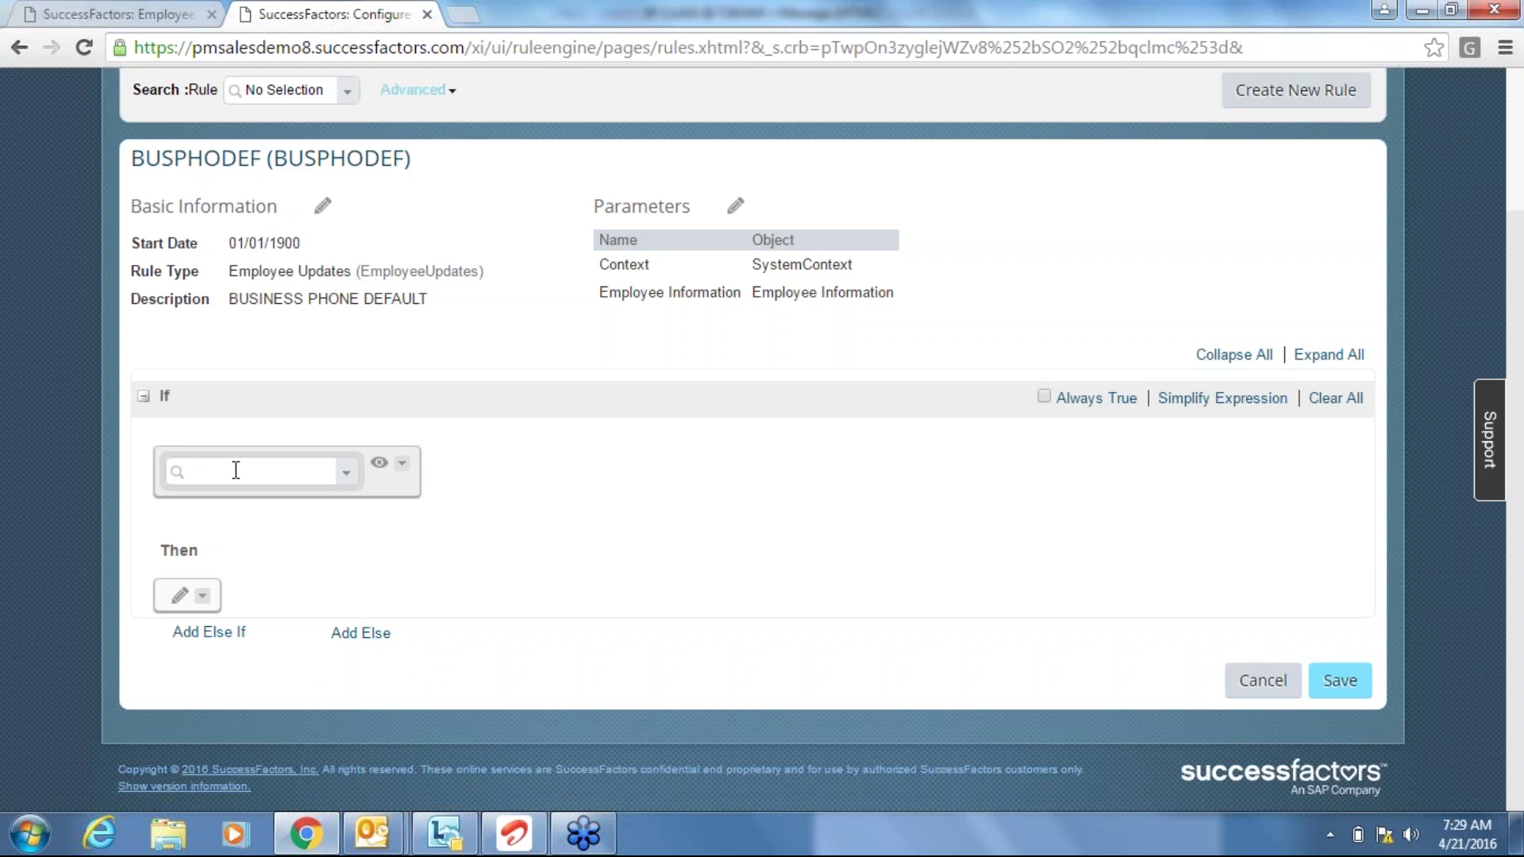
{"action": "type", "text": "company"}
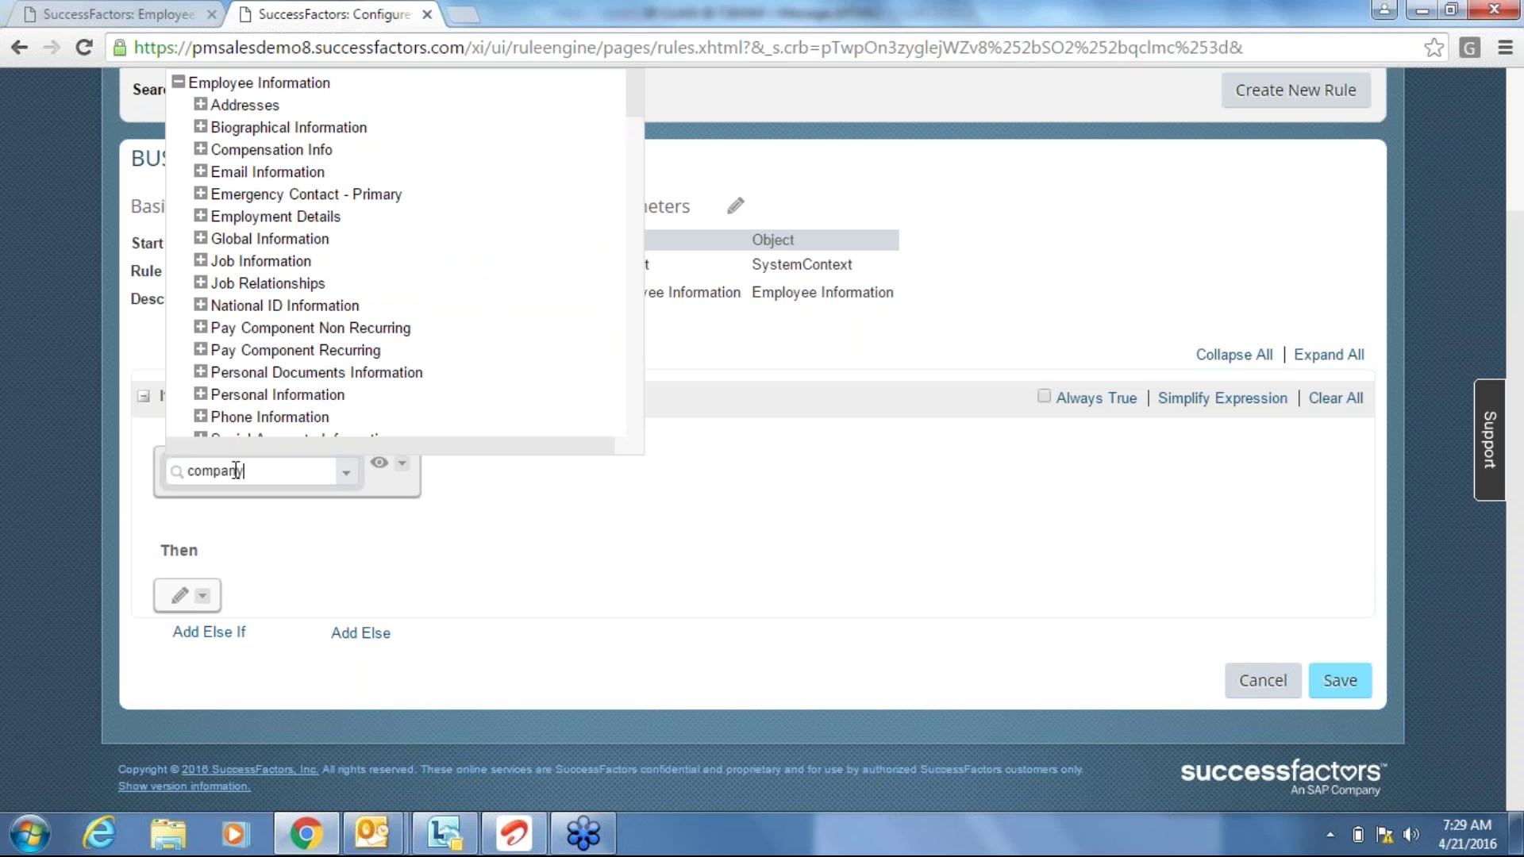
{"action": "left_click", "coordinate": [230, 350]}
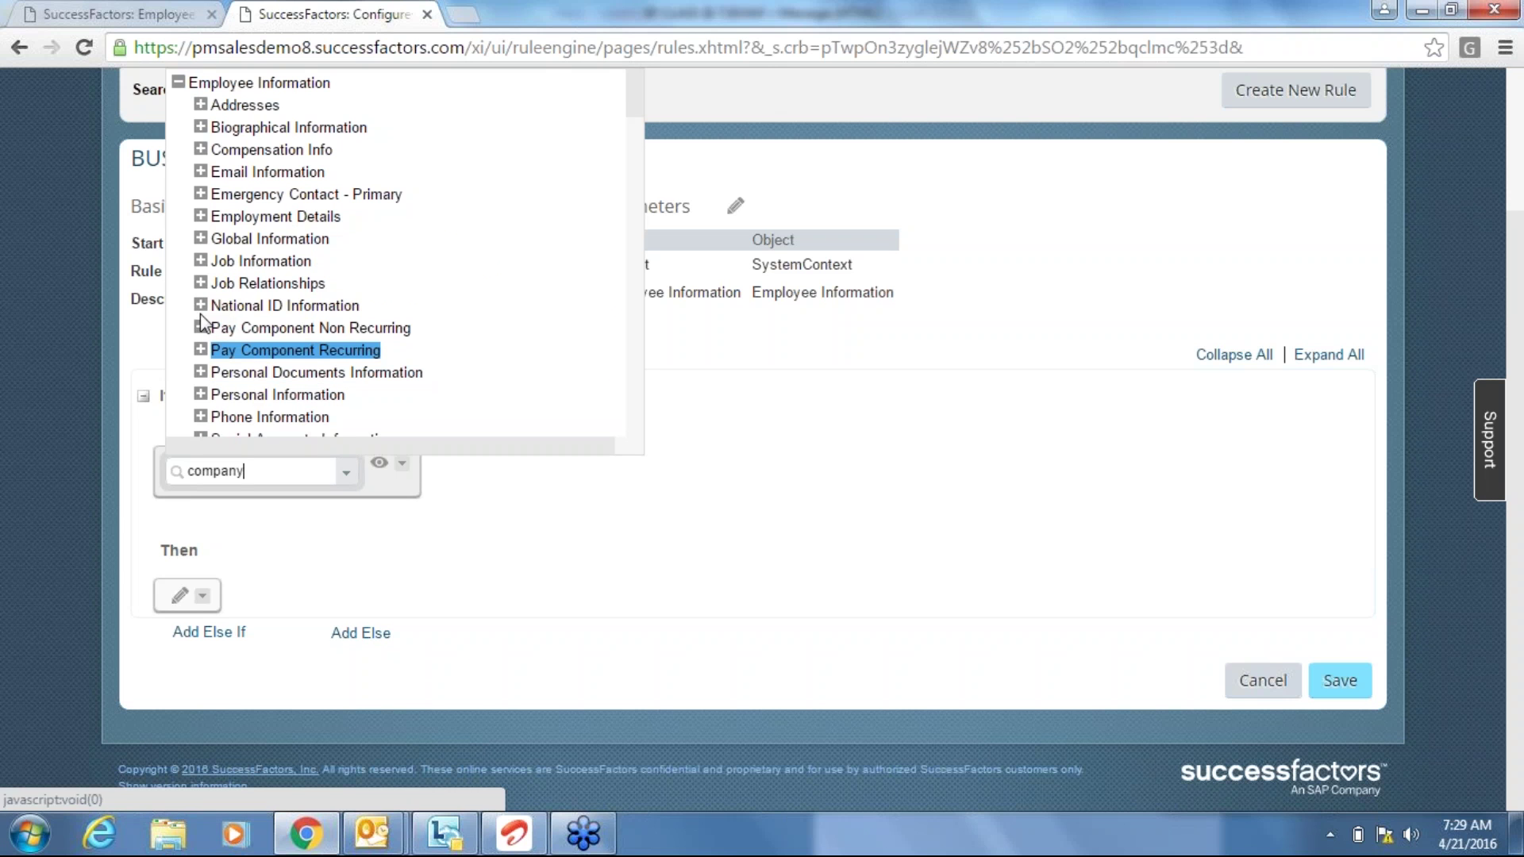
{"action": "left_click", "coordinate": [200, 261]}
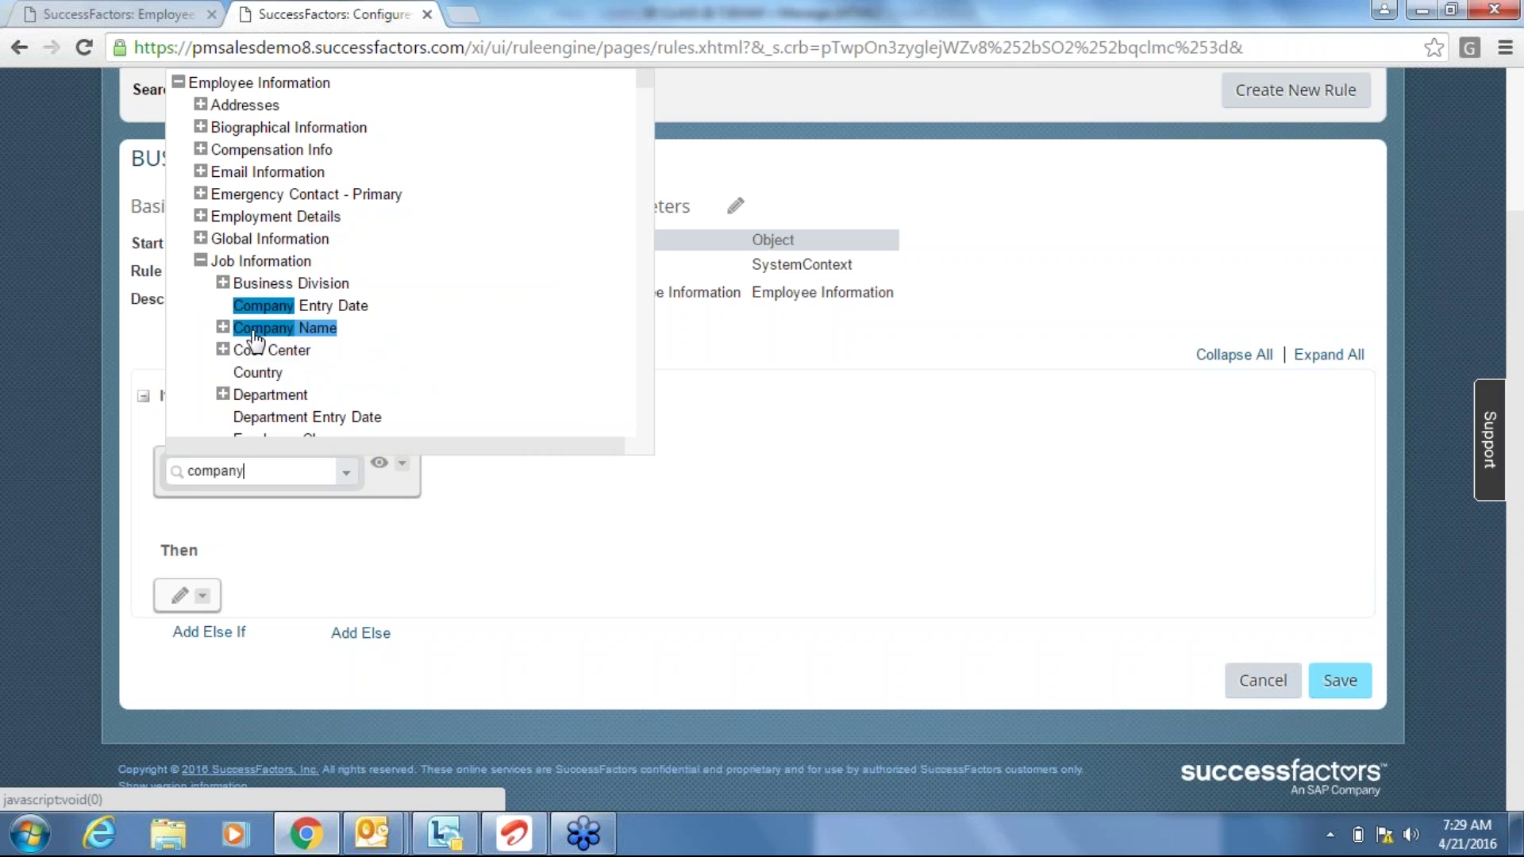
{"action": "key", "text": "Return"}
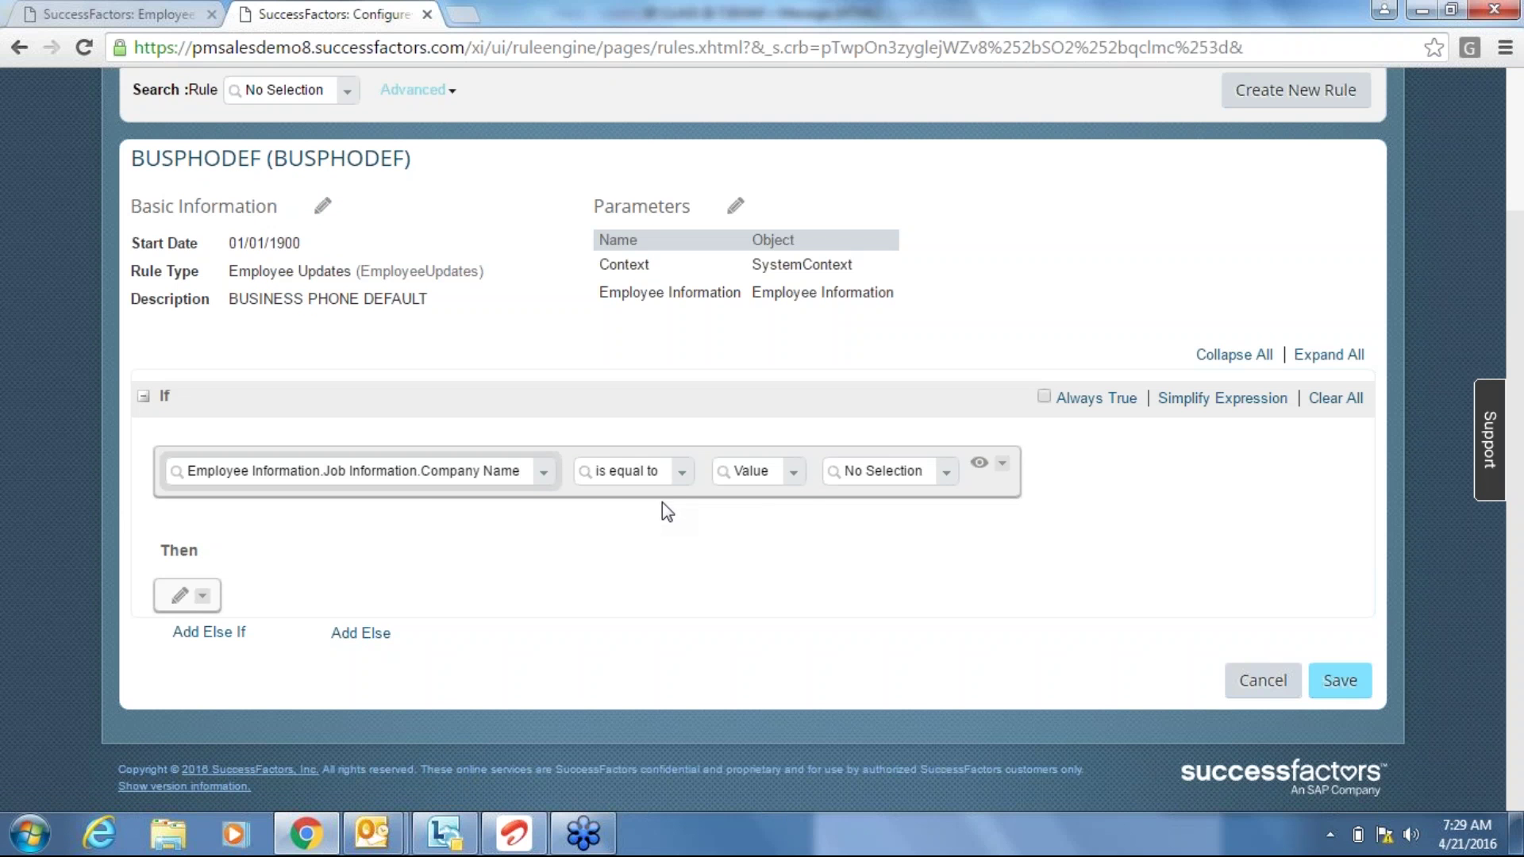
{"action": "left_click", "coordinate": [948, 476]}
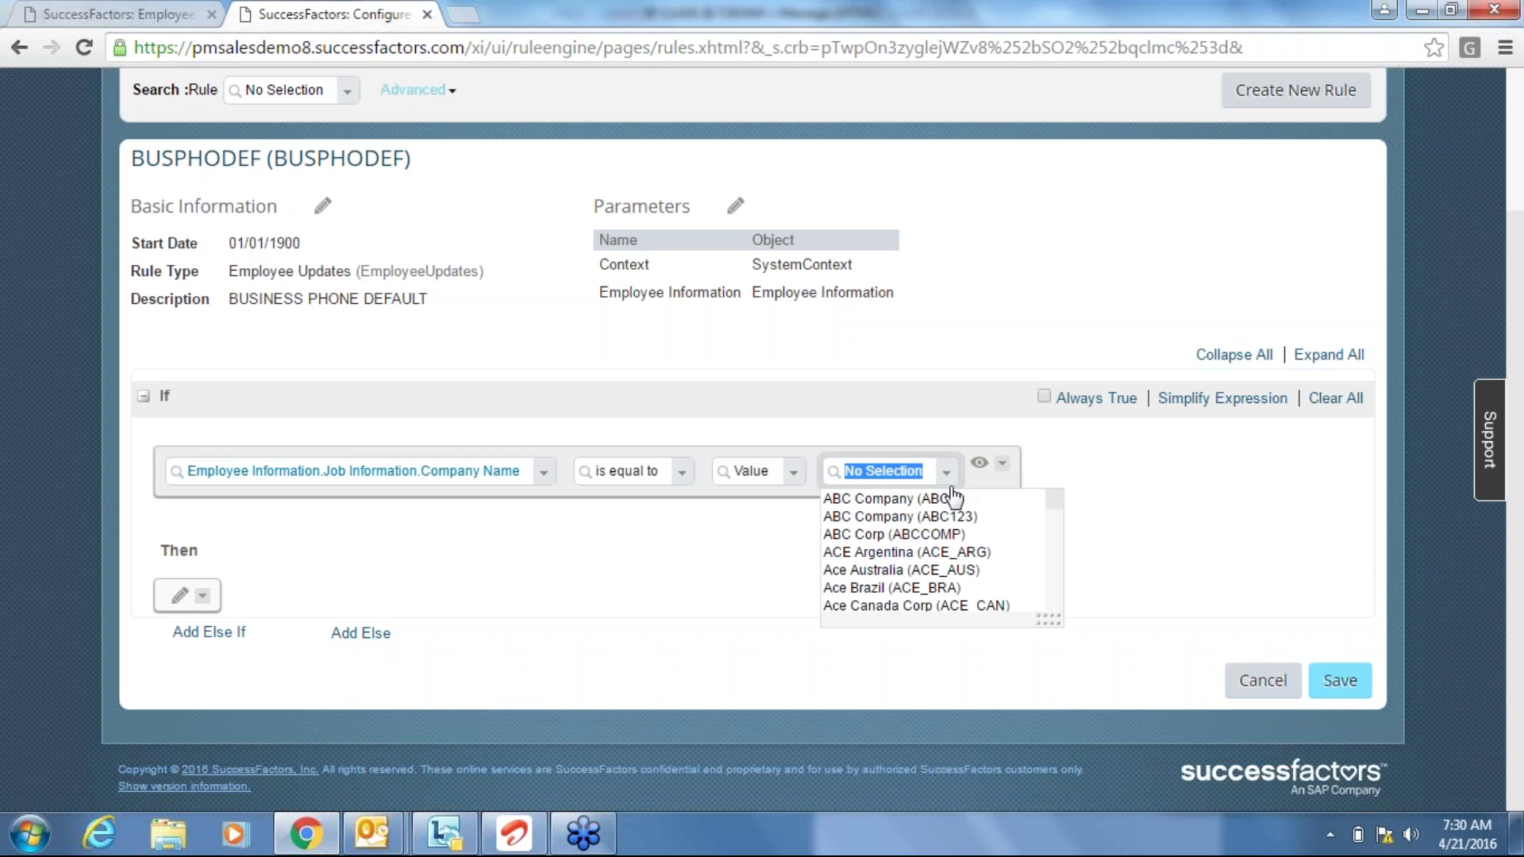
{"action": "left_click", "coordinate": [958, 500]}
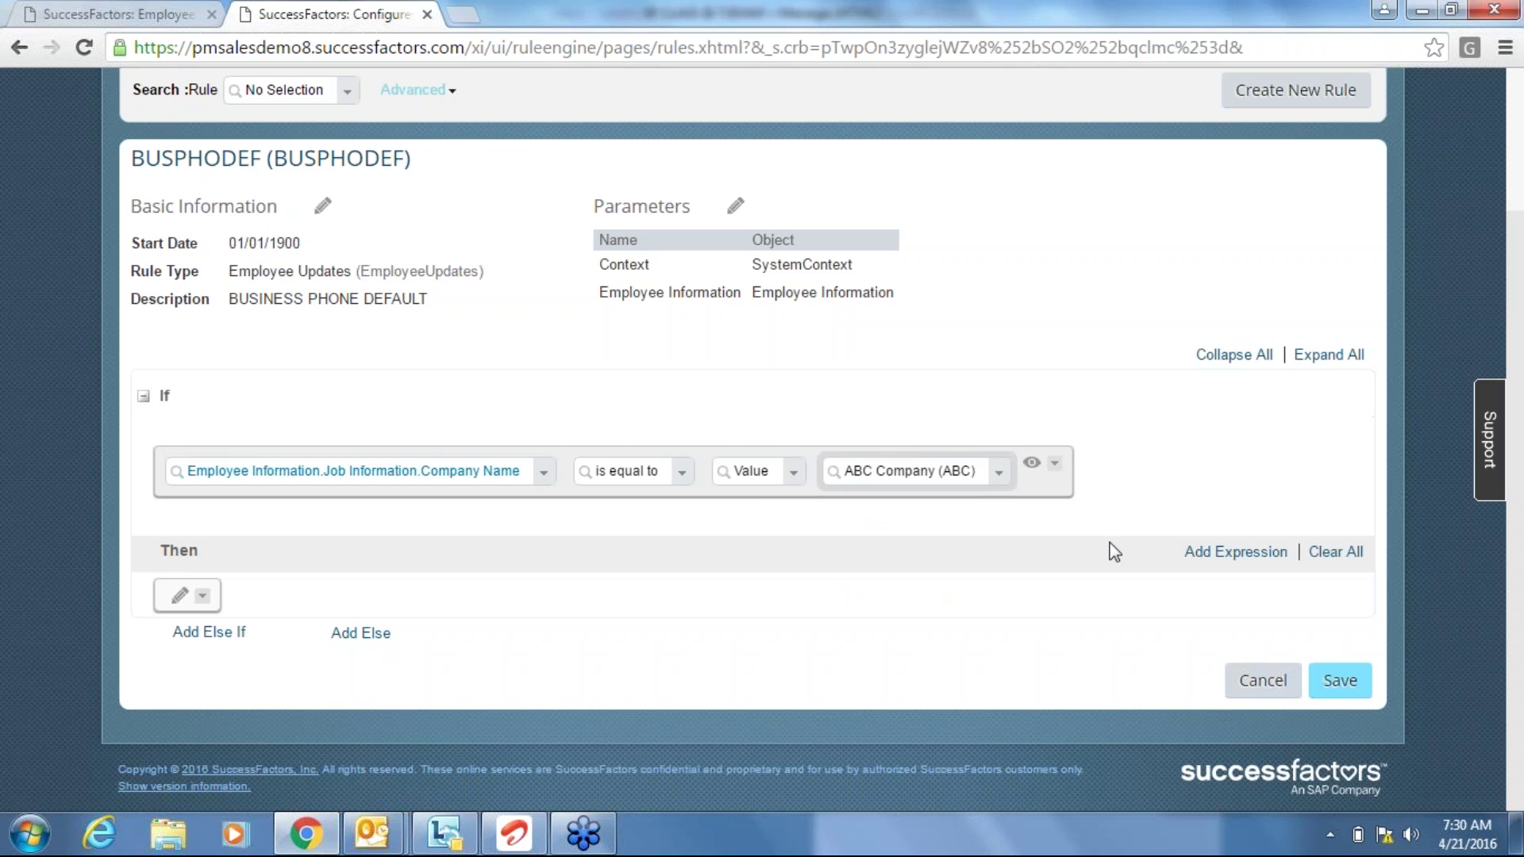
Add a Then action that sets Phone Information.Phone Type.
{"action": "left_click", "coordinate": [182, 599]}
{"action": "left_click", "coordinate": [209, 604]}
{"action": "type", "text": "set"}
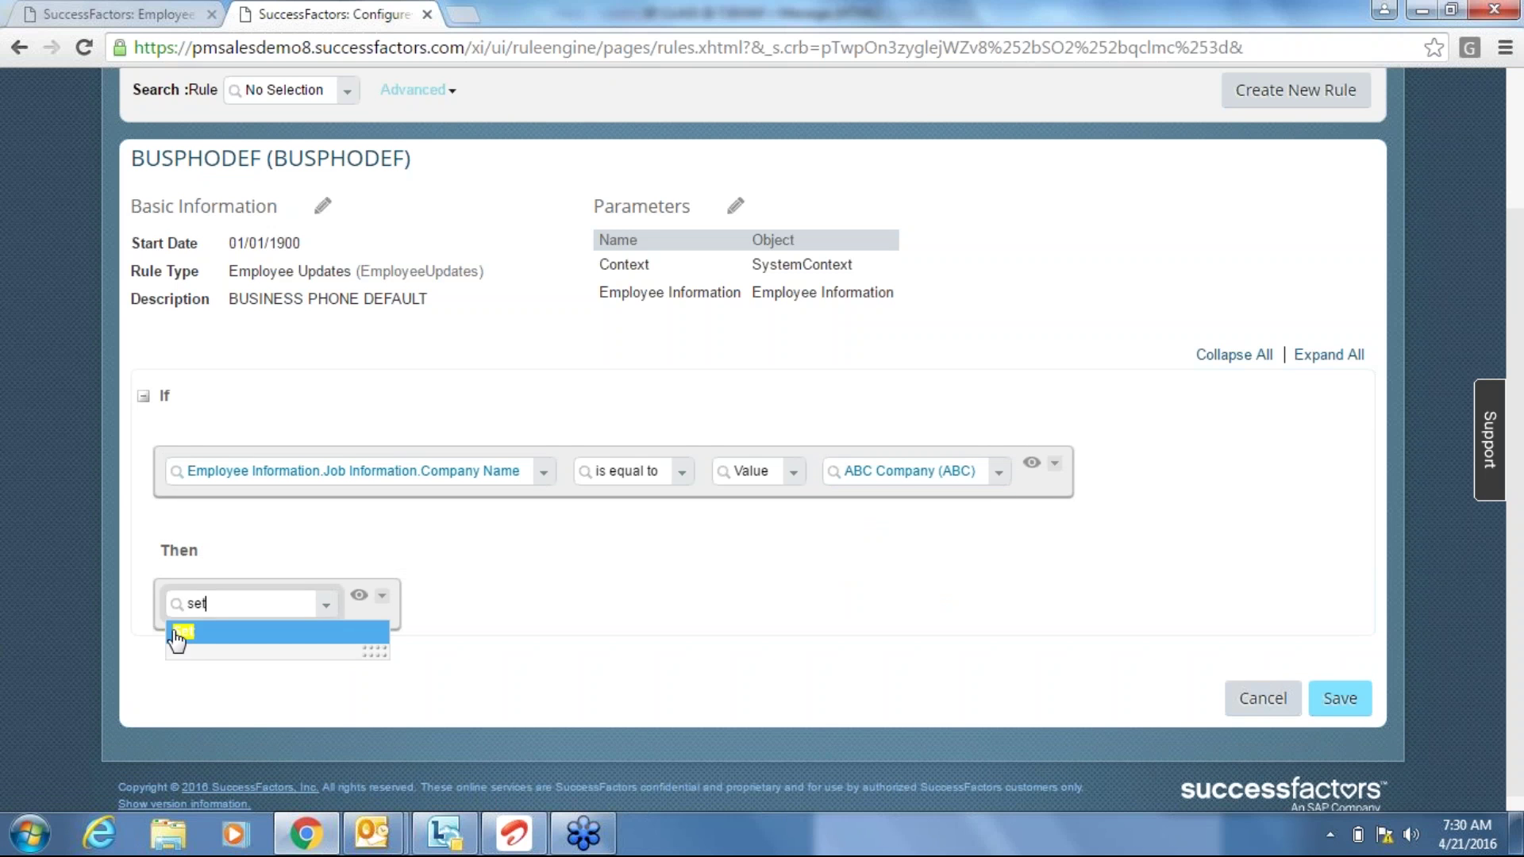
{"action": "left_click", "coordinate": [178, 635]}
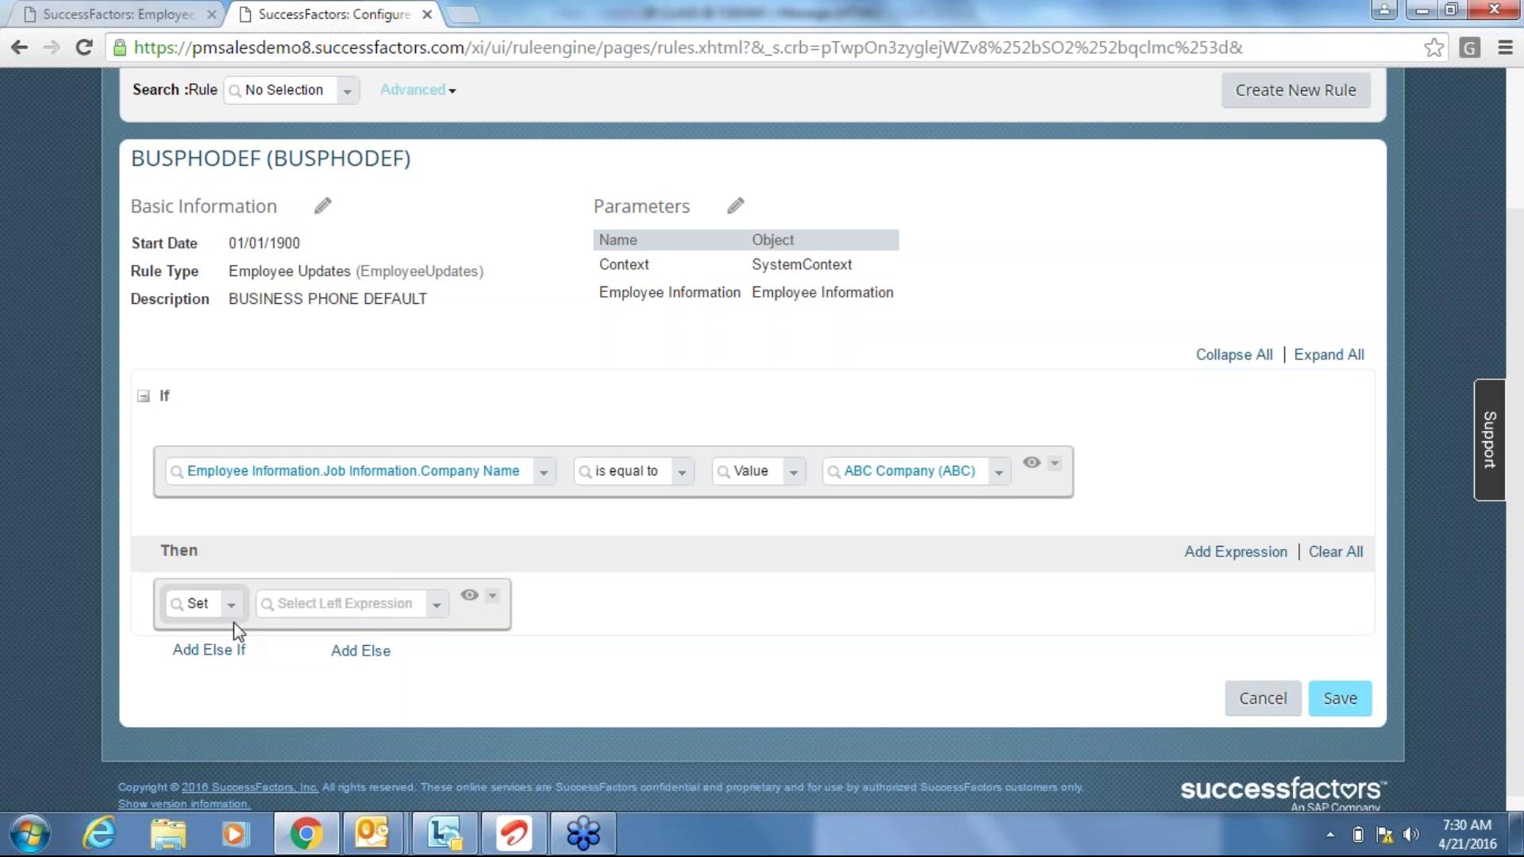
{"action": "left_click", "coordinate": [371, 604]}
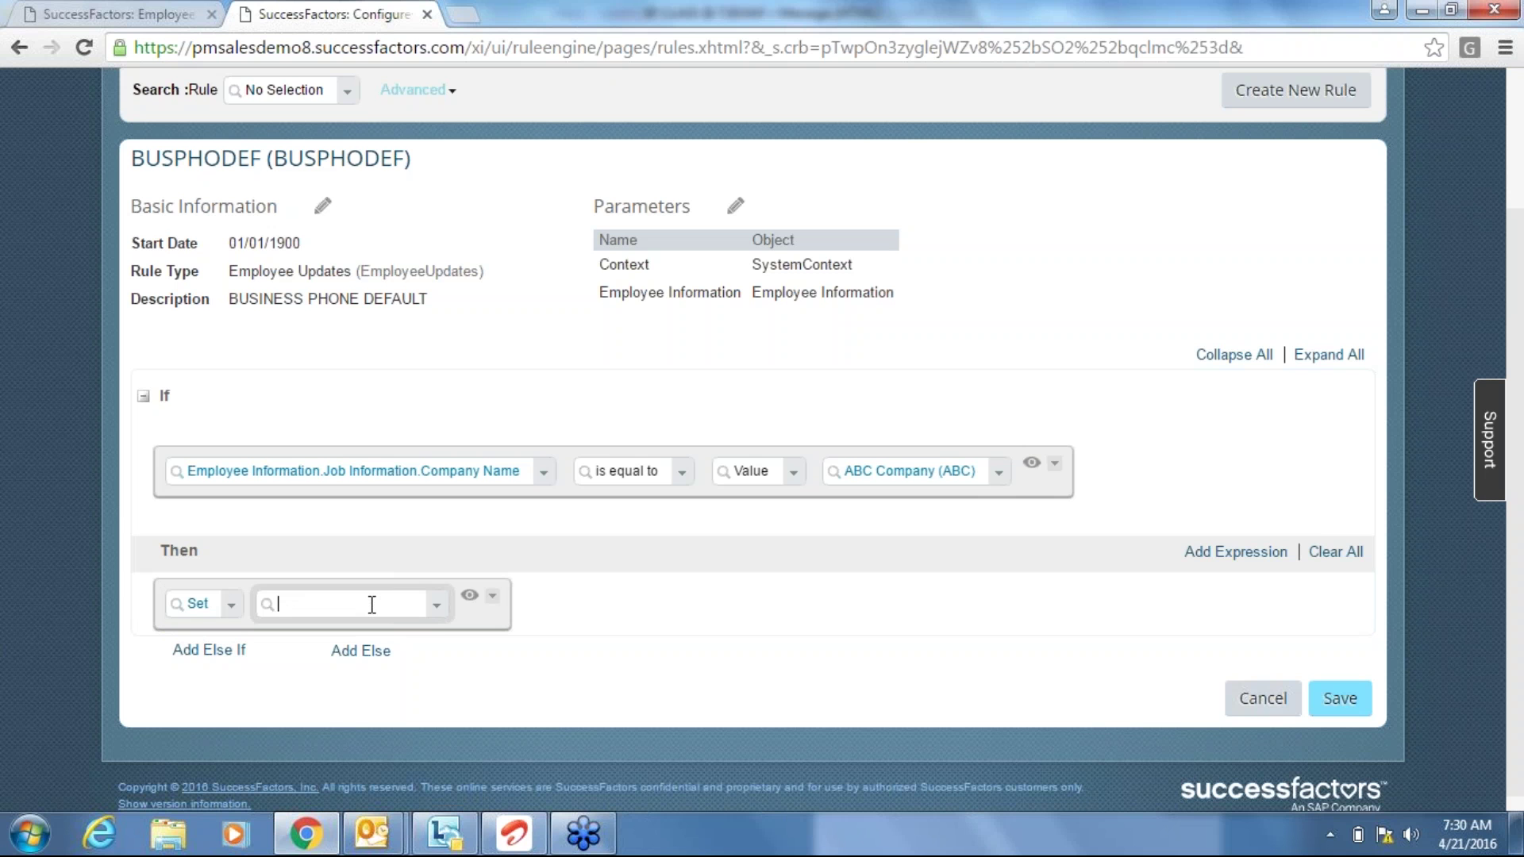
{"action": "type", "text": "phone"}
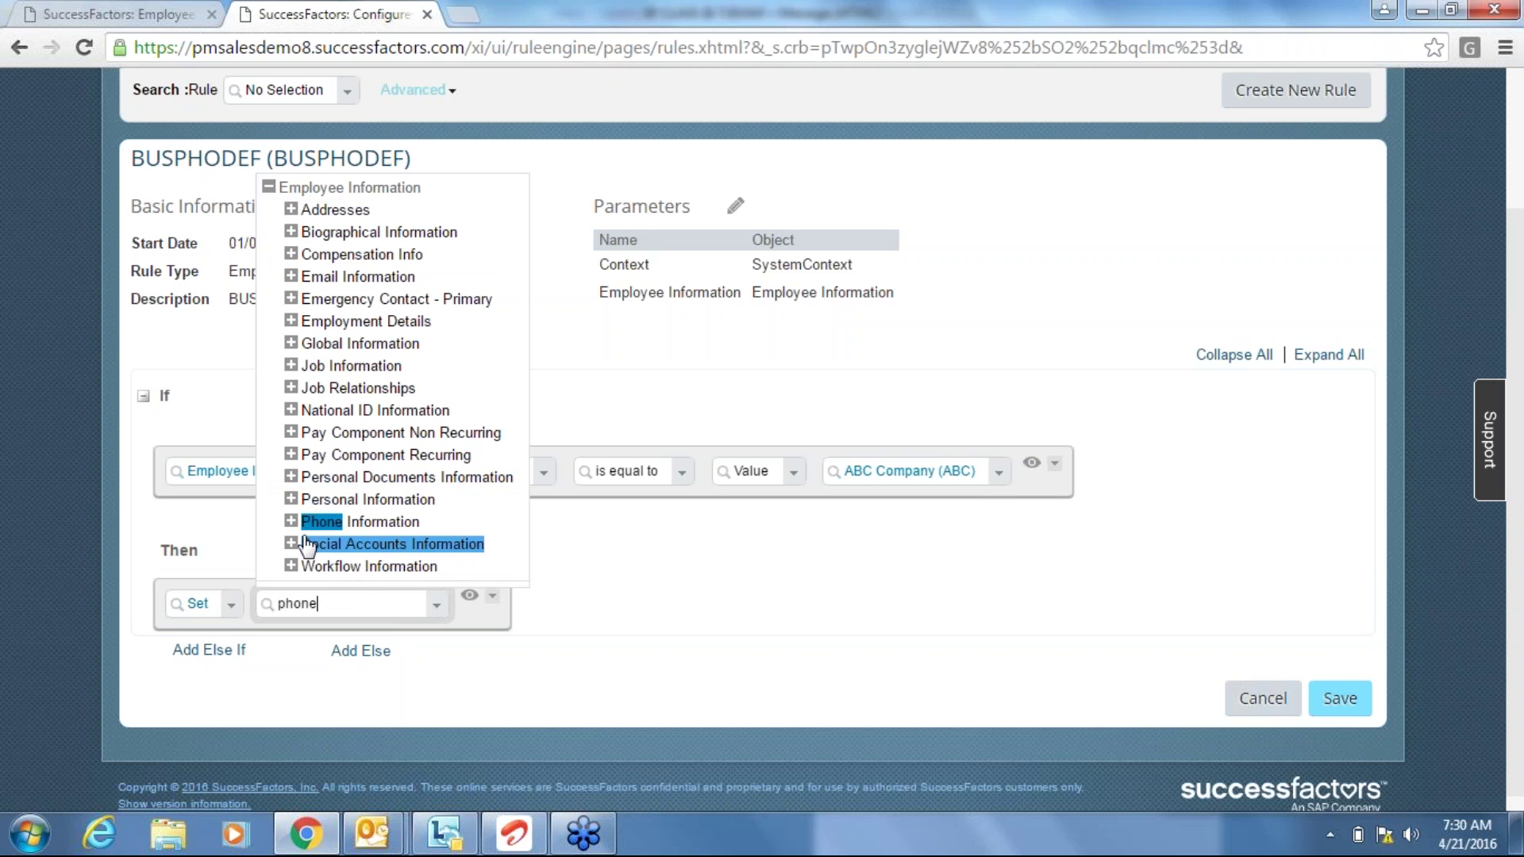
{"action": "left_click", "coordinate": [292, 521]}
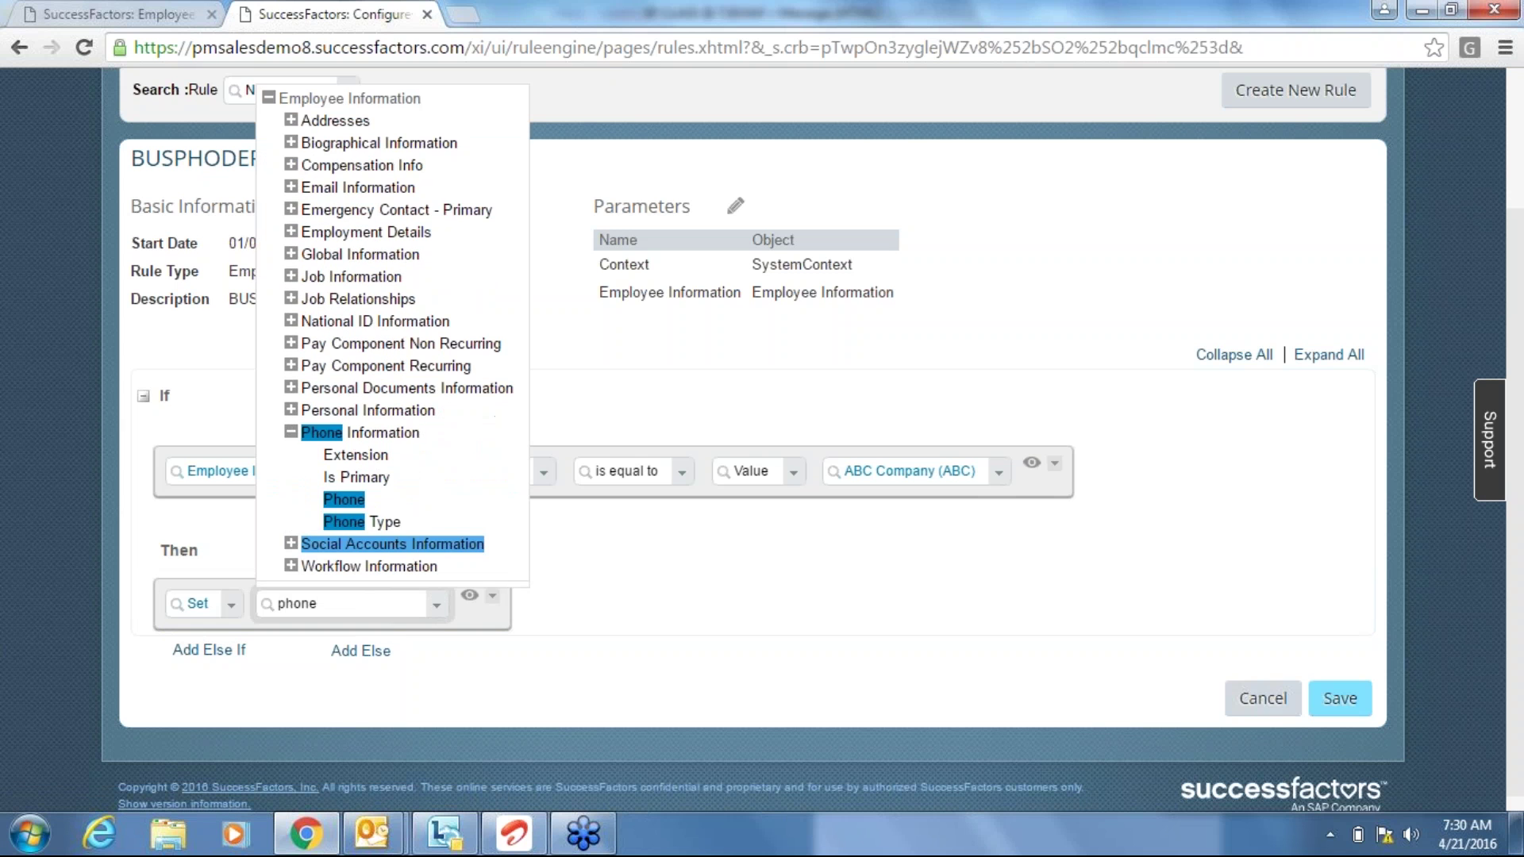
{"action": "left_click", "coordinate": [385, 524]}
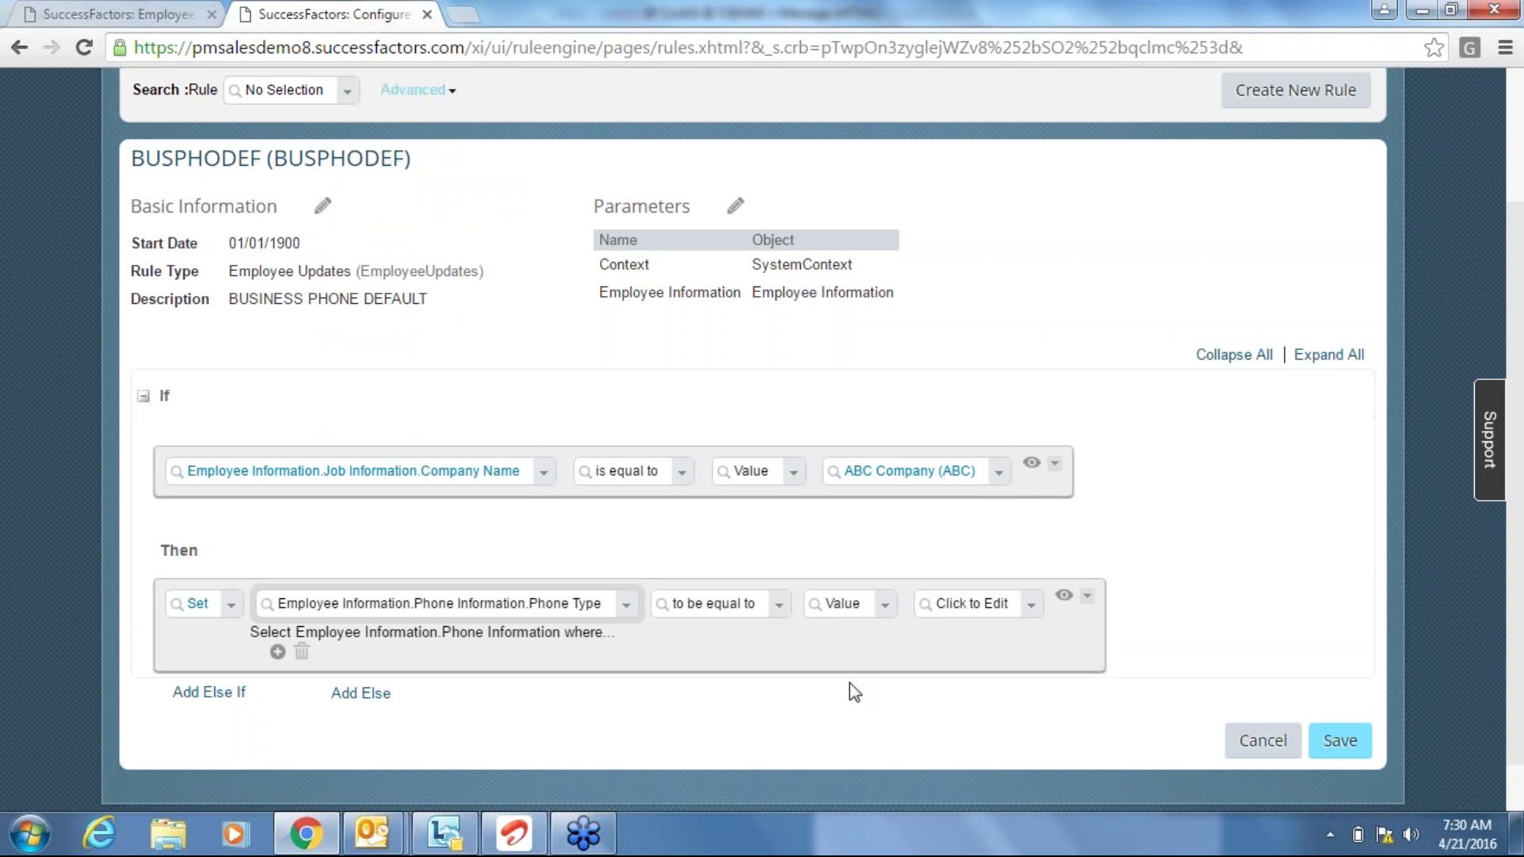
Give Phone Type the value Business, then open the new hire form's Phone Type choices.
{"action": "left_click", "coordinate": [1033, 609]}
{"action": "left_click", "coordinate": [1034, 609]}
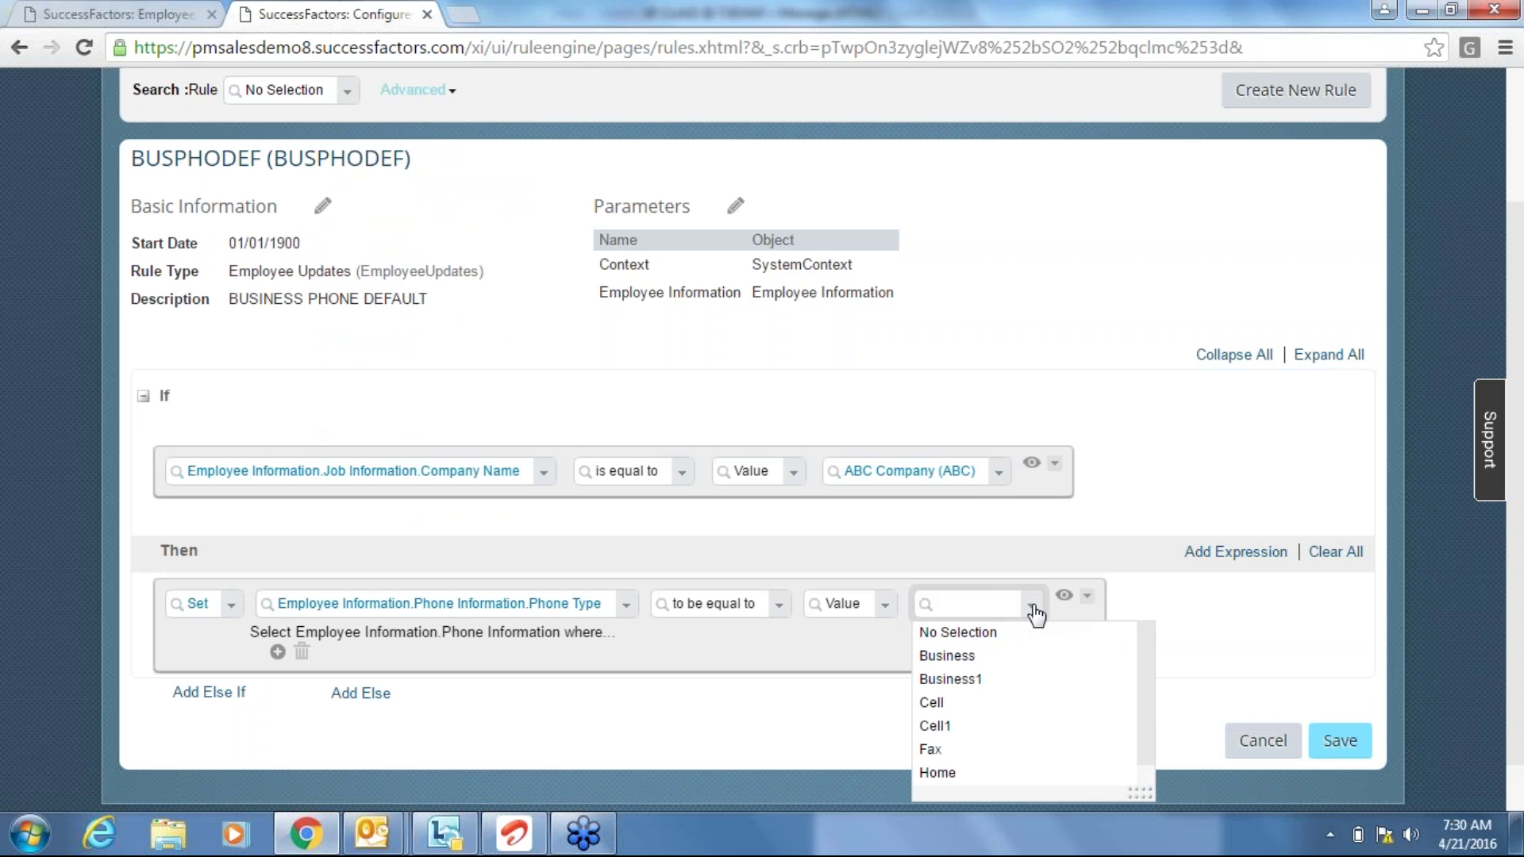
{"action": "left_click", "coordinate": [990, 657]}
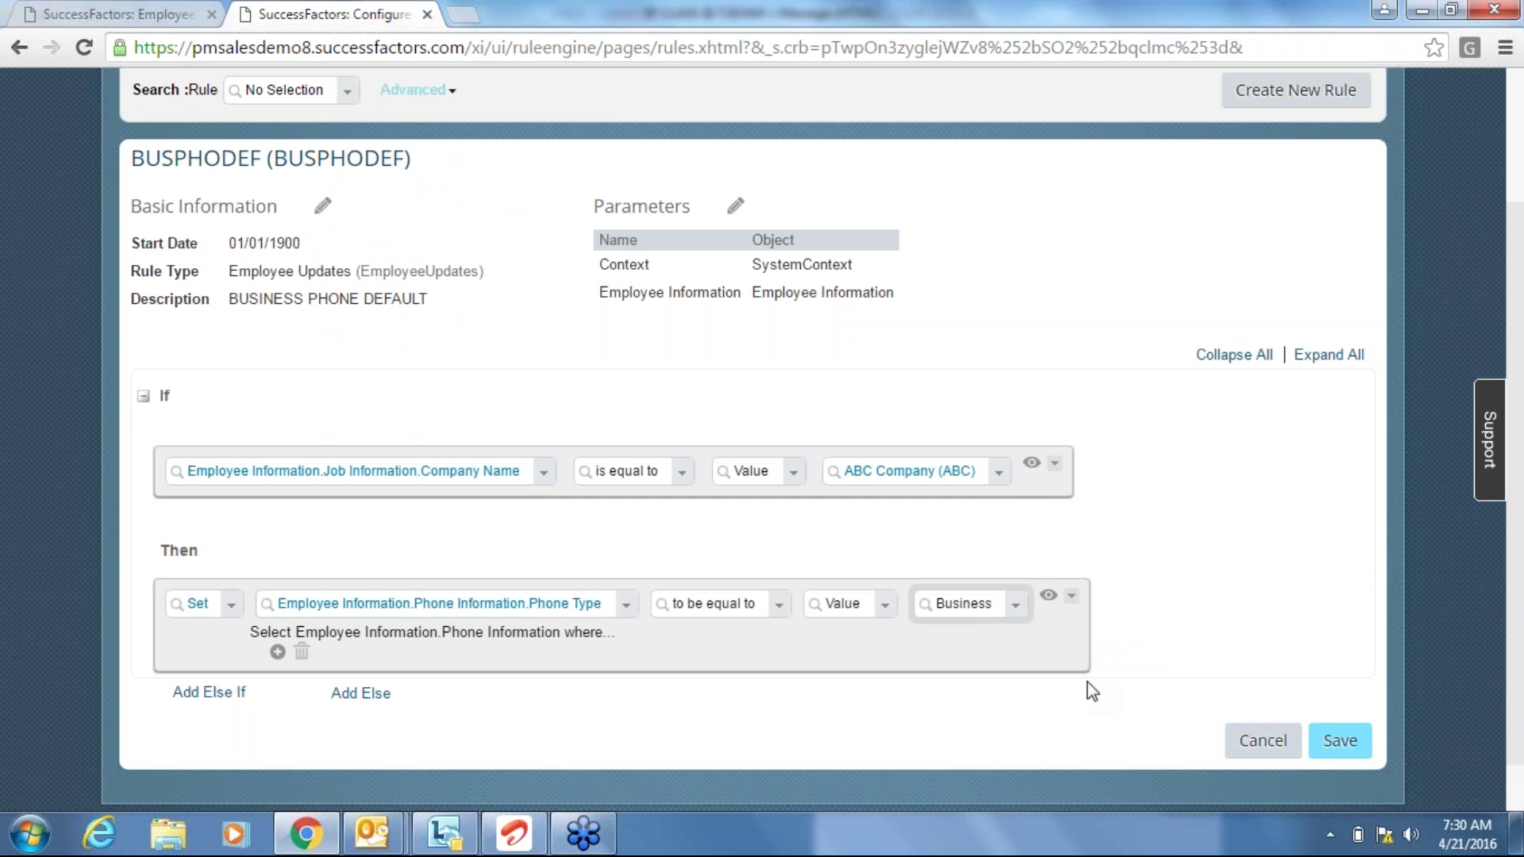
{"action": "left_click", "coordinate": [143, 10]}
{"action": "left_click", "coordinate": [907, 618]}
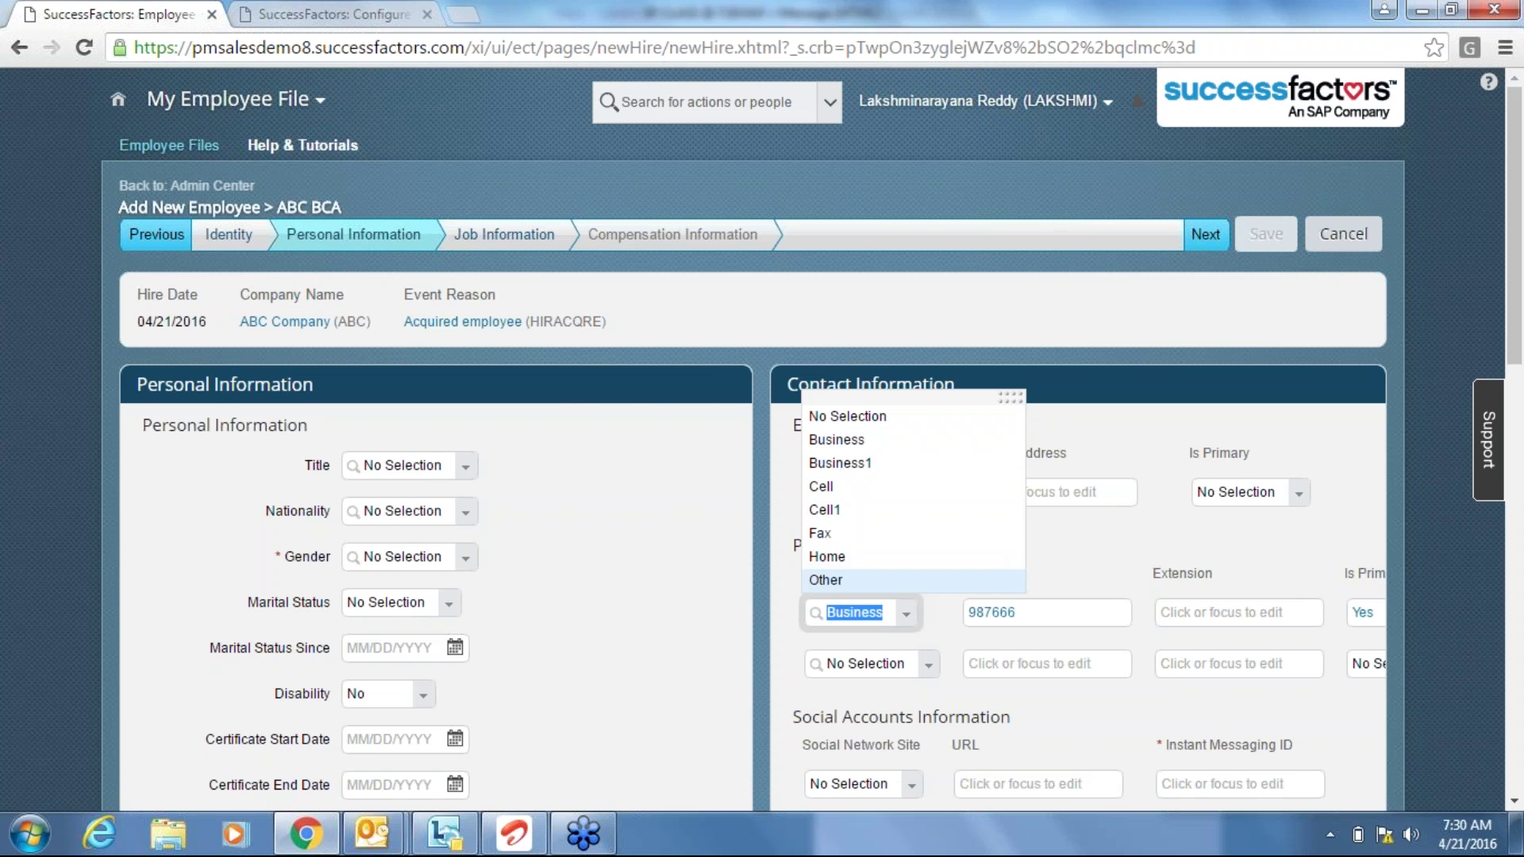
Change the rule's Phone Type value from Business to Business1.
{"action": "left_click", "coordinate": [386, 5]}
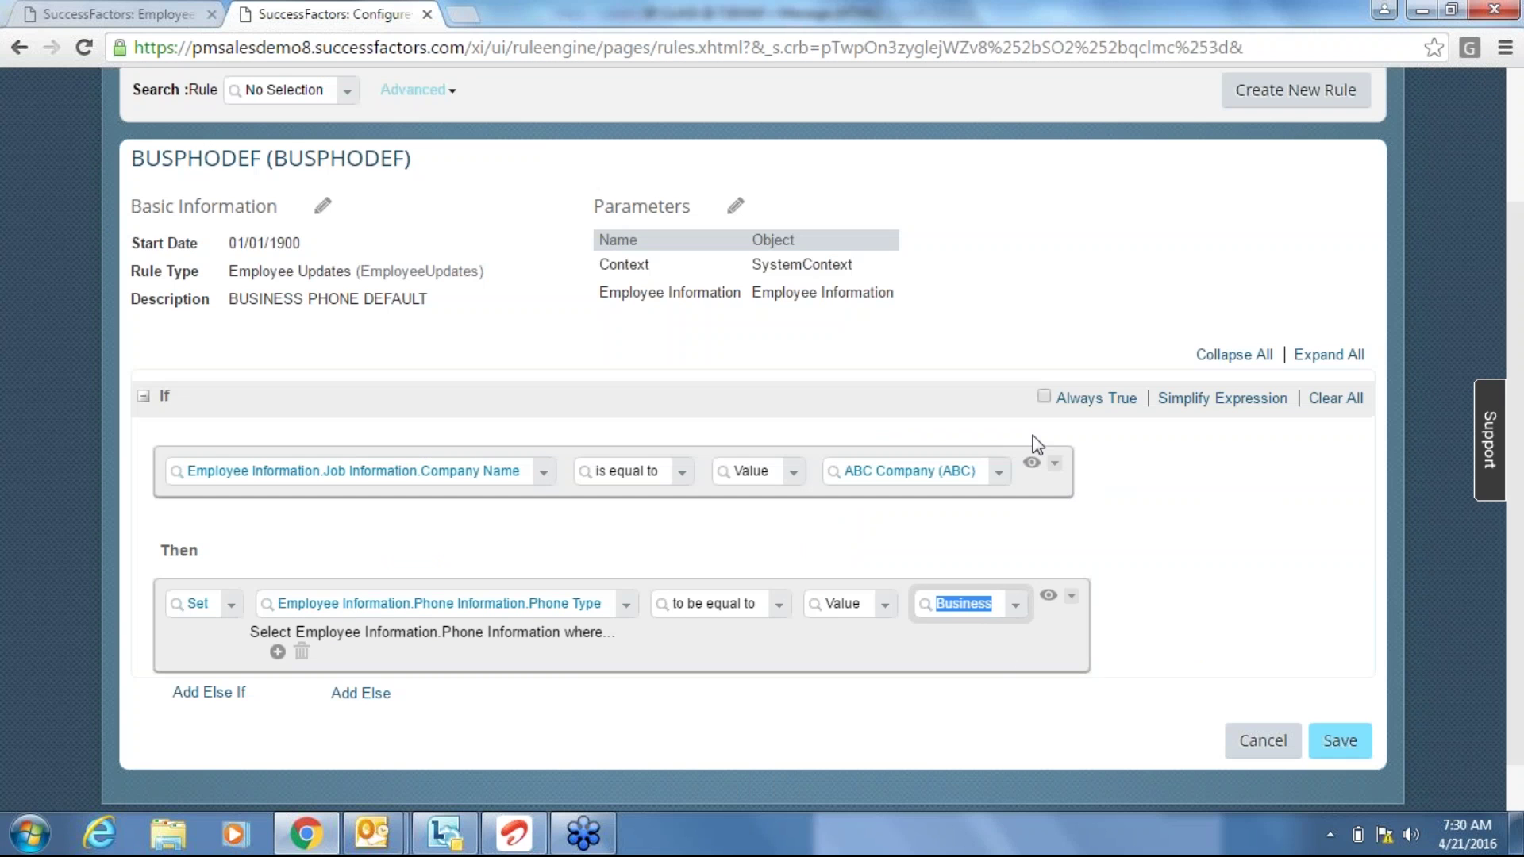
{"action": "left_click", "coordinate": [1016, 610]}
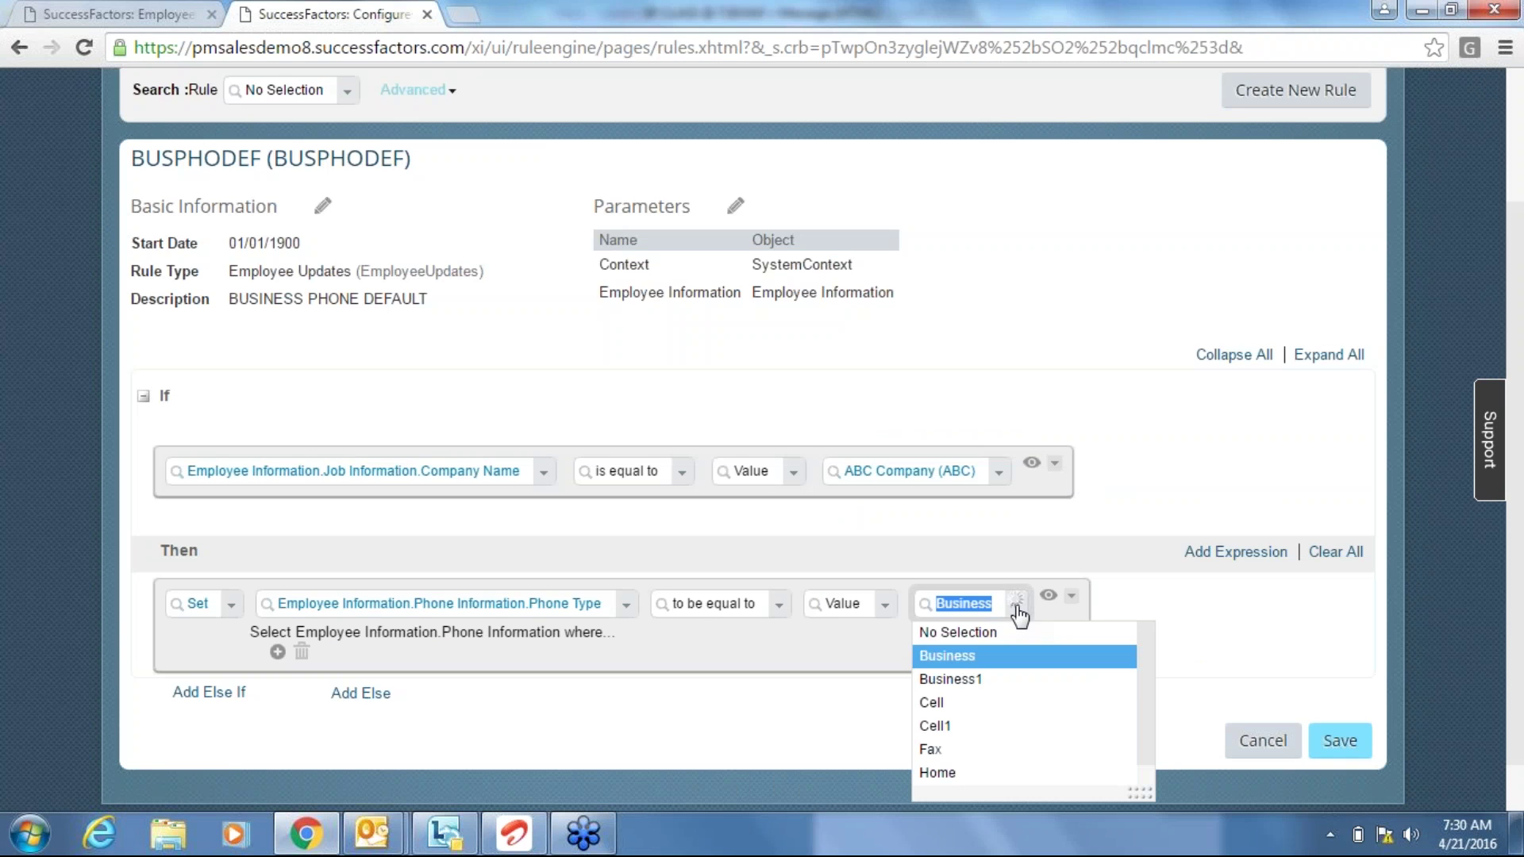
{"action": "left_click", "coordinate": [980, 679]}
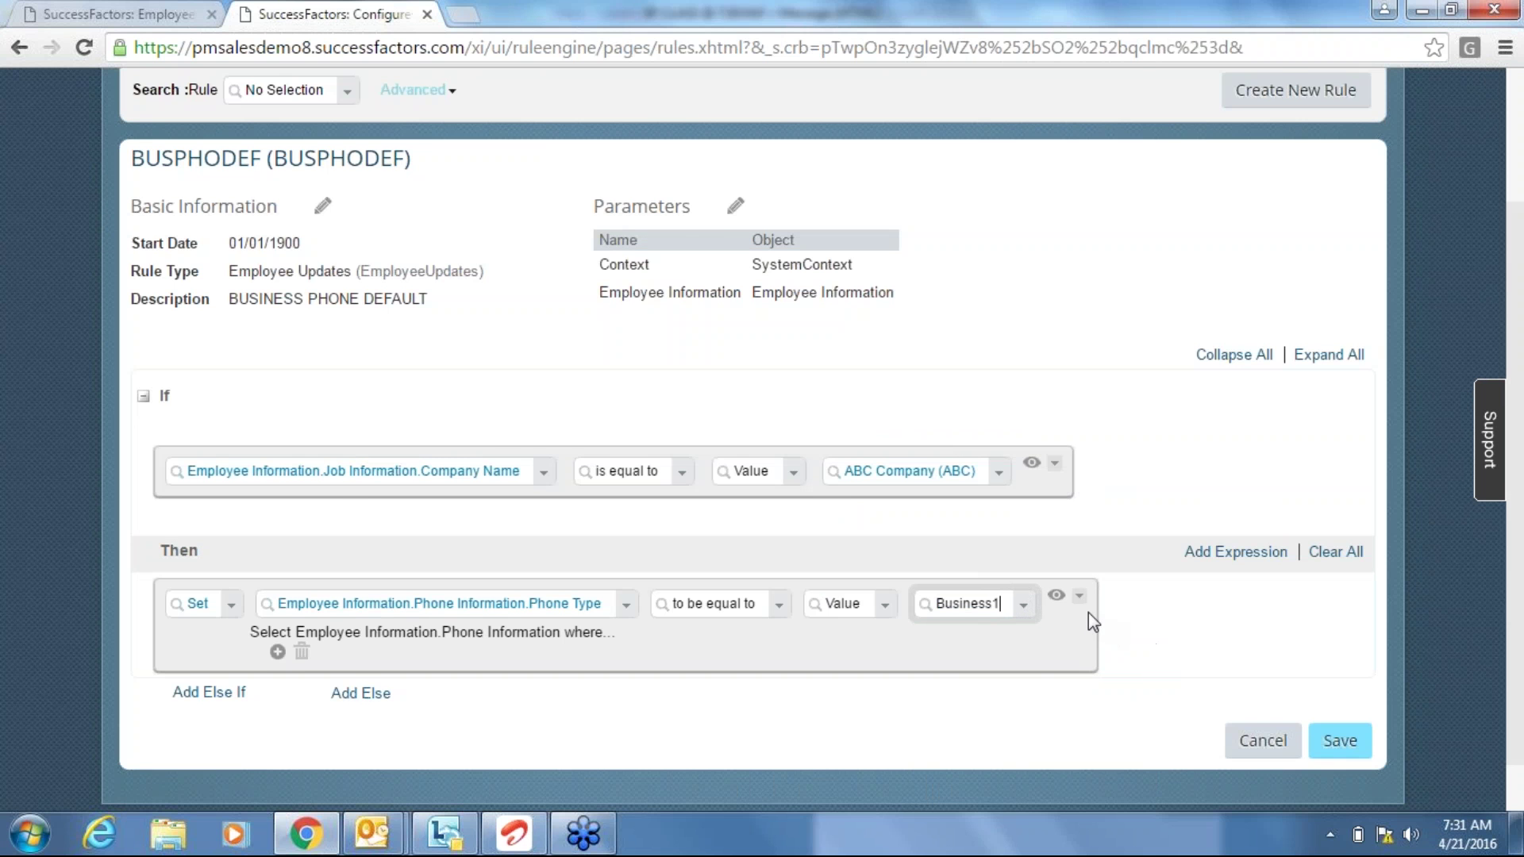
Confirm the new hire's Phone Type still shows Business, then return to the rule page.
{"action": "key", "text": "ctrl+Tab"}
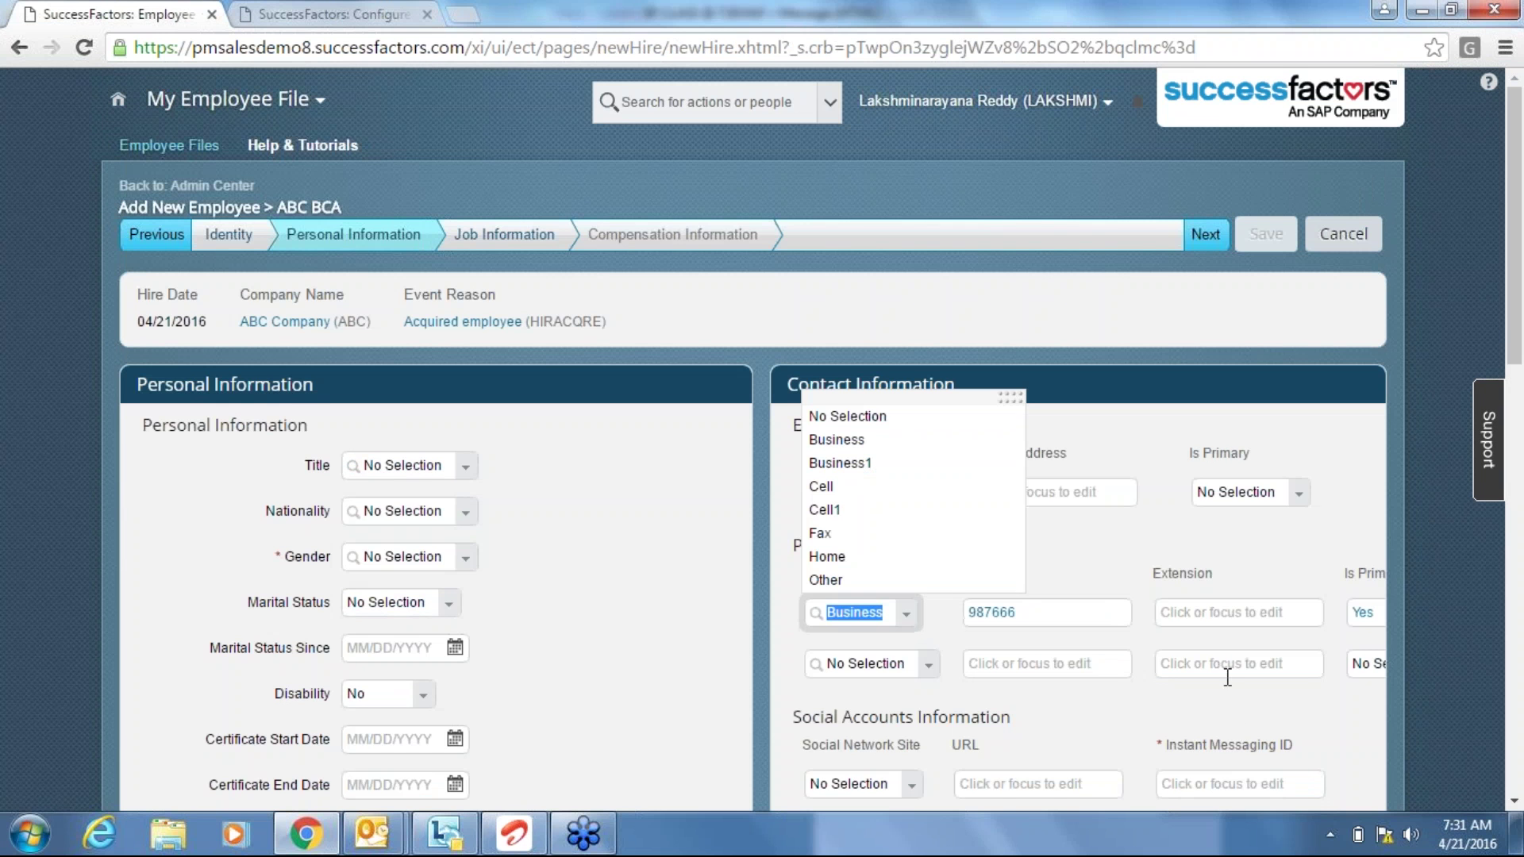
{"action": "left_click", "coordinate": [1203, 720]}
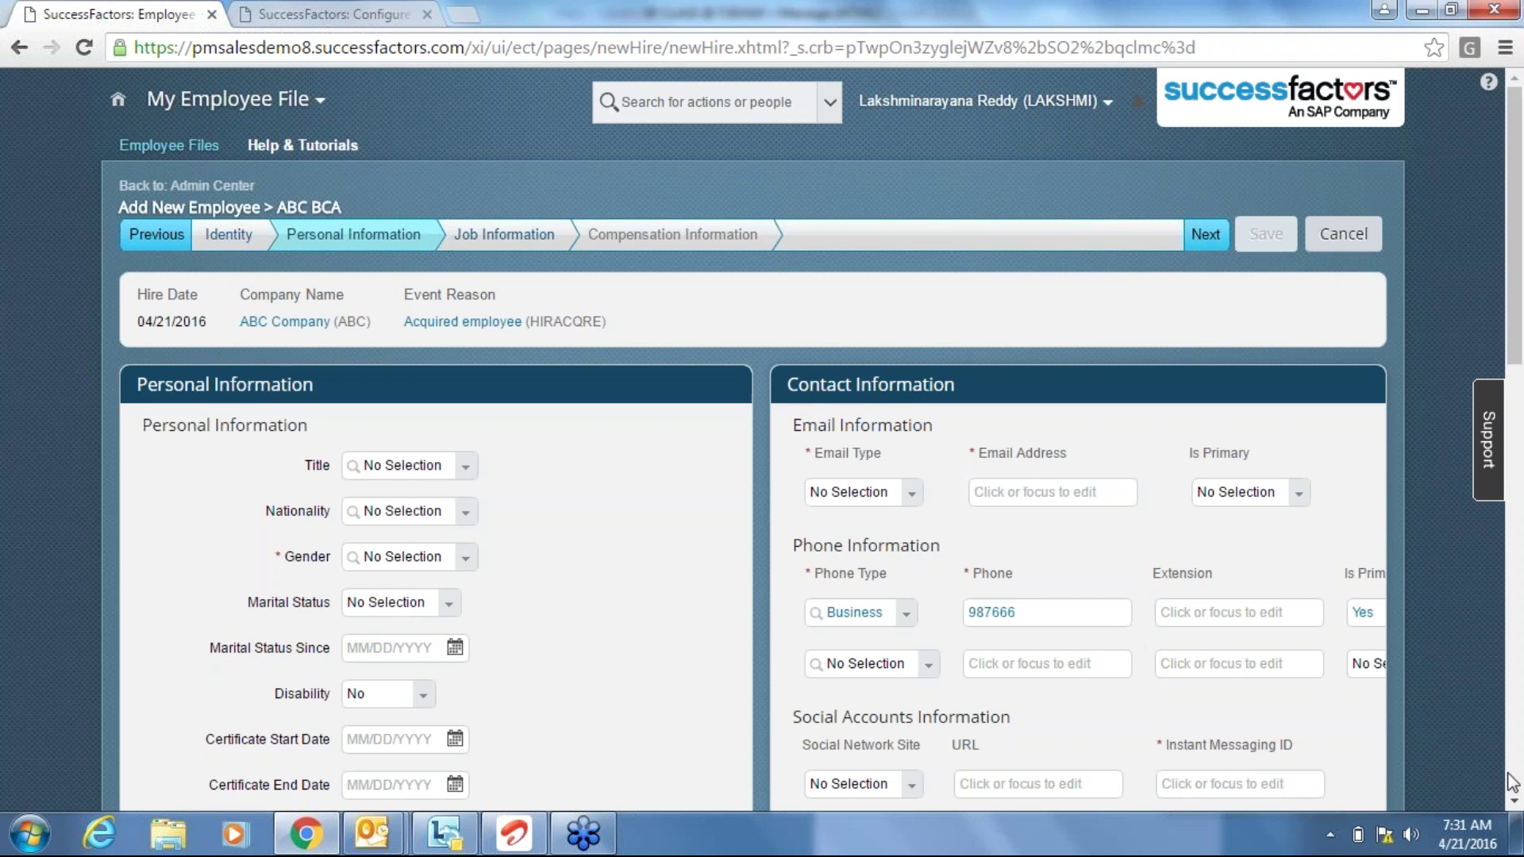
{"action": "scroll", "coordinate": [1146, 697], "scroll_direction": "down", "scroll_amount": 3}
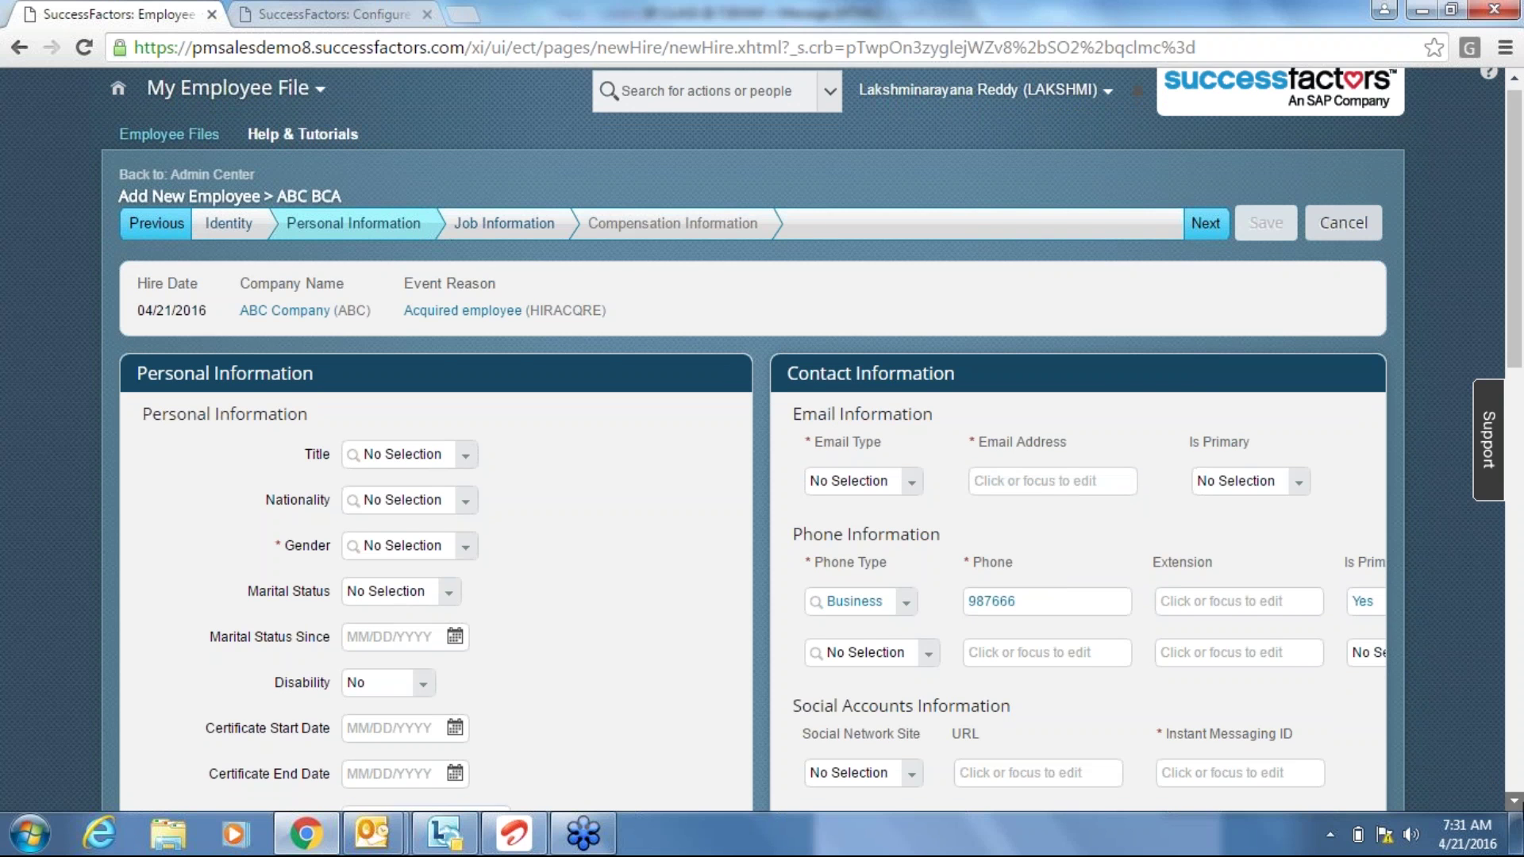
{"action": "left_click_drag", "start_coordinate": [1146, 698], "coordinate": [1254, 693]}
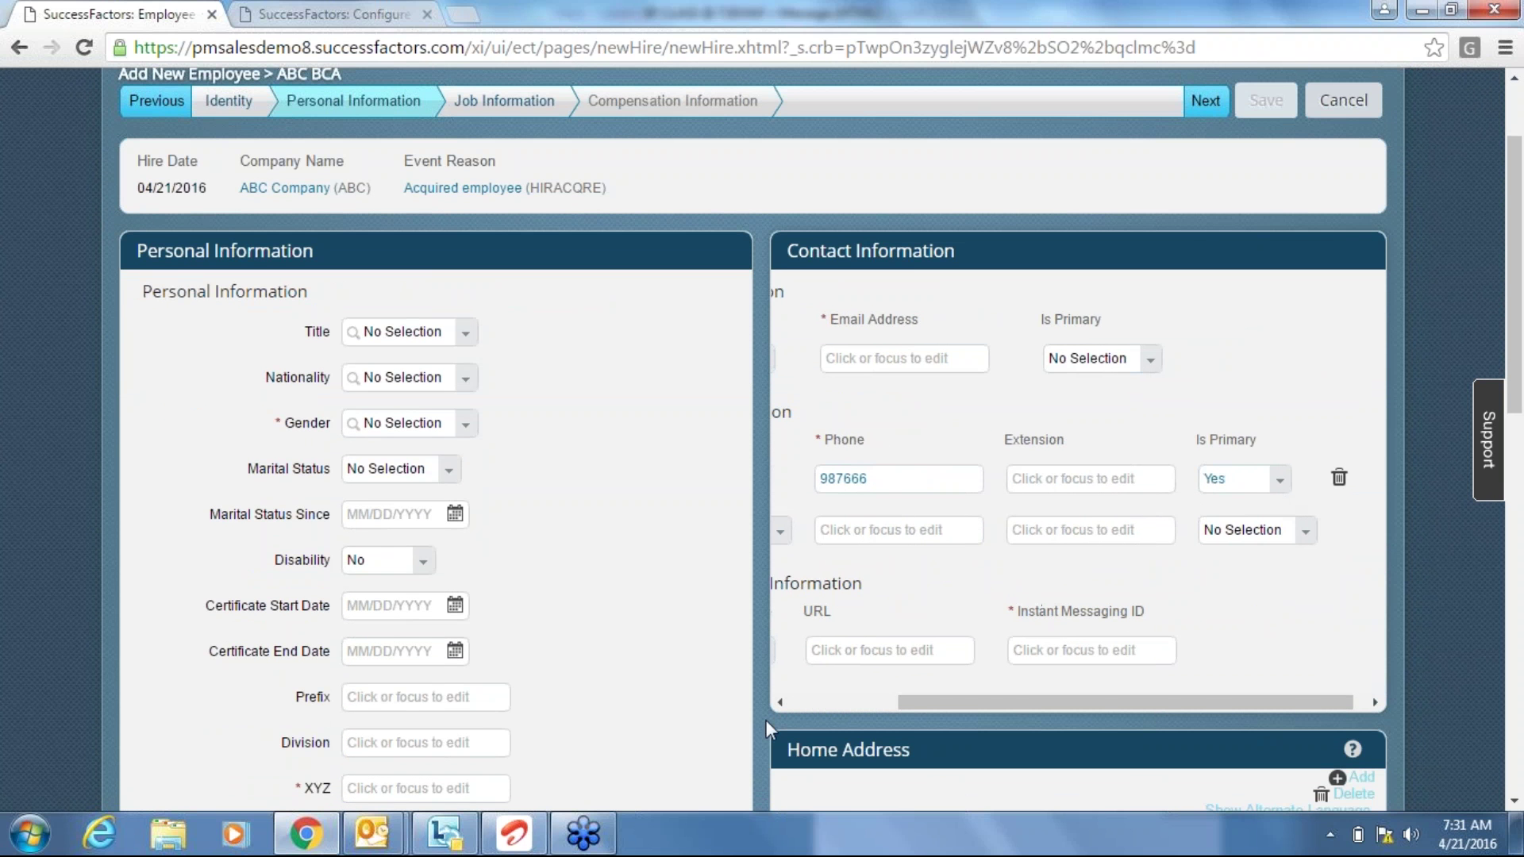
{"action": "left_click", "coordinate": [805, 702]}
{"action": "left_click", "coordinate": [805, 702]}
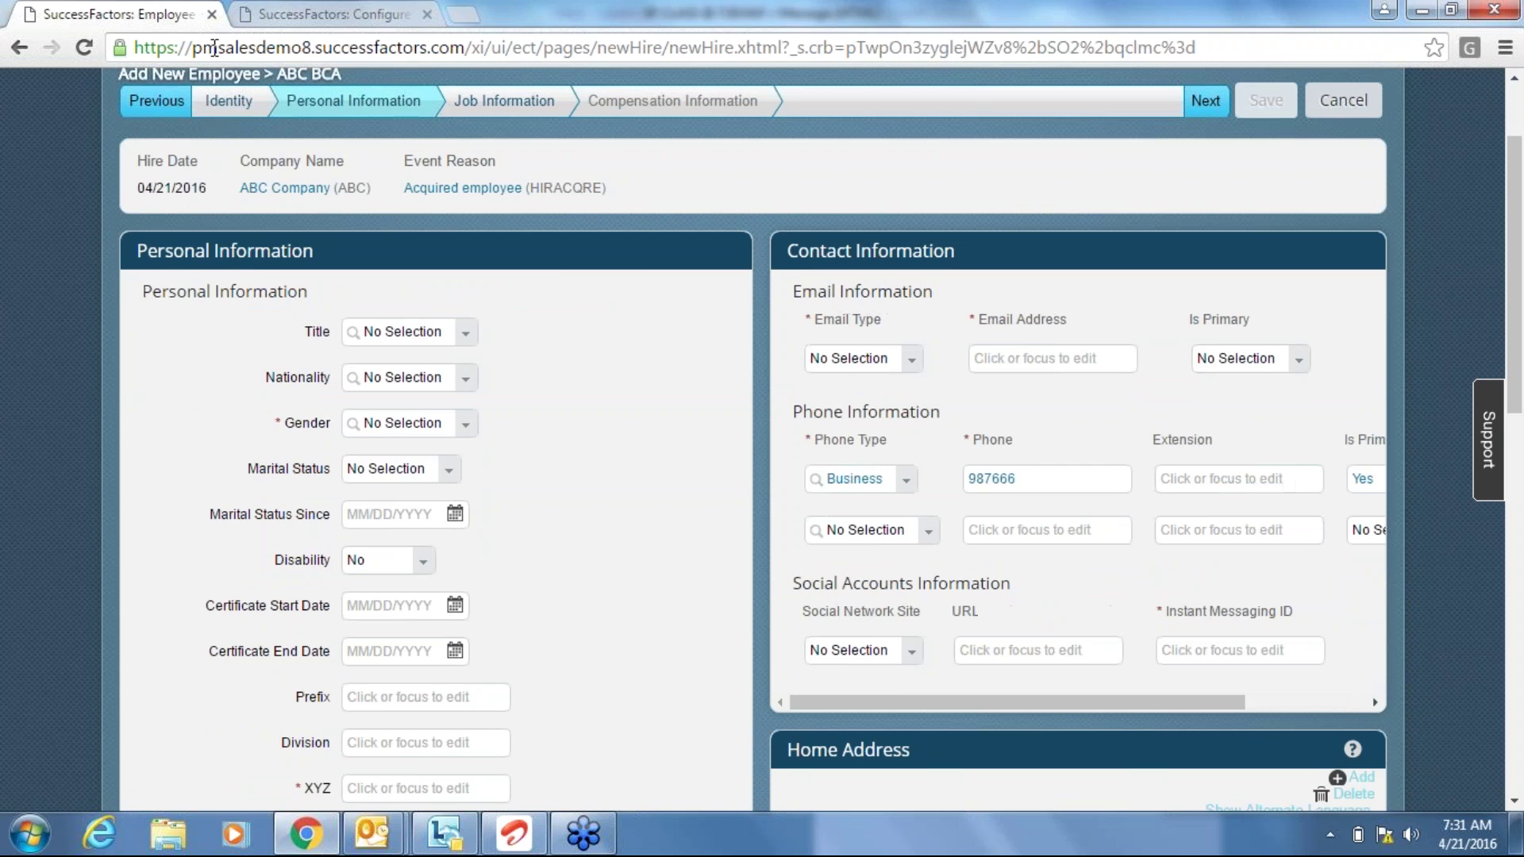
{"action": "left_click", "coordinate": [288, 24]}
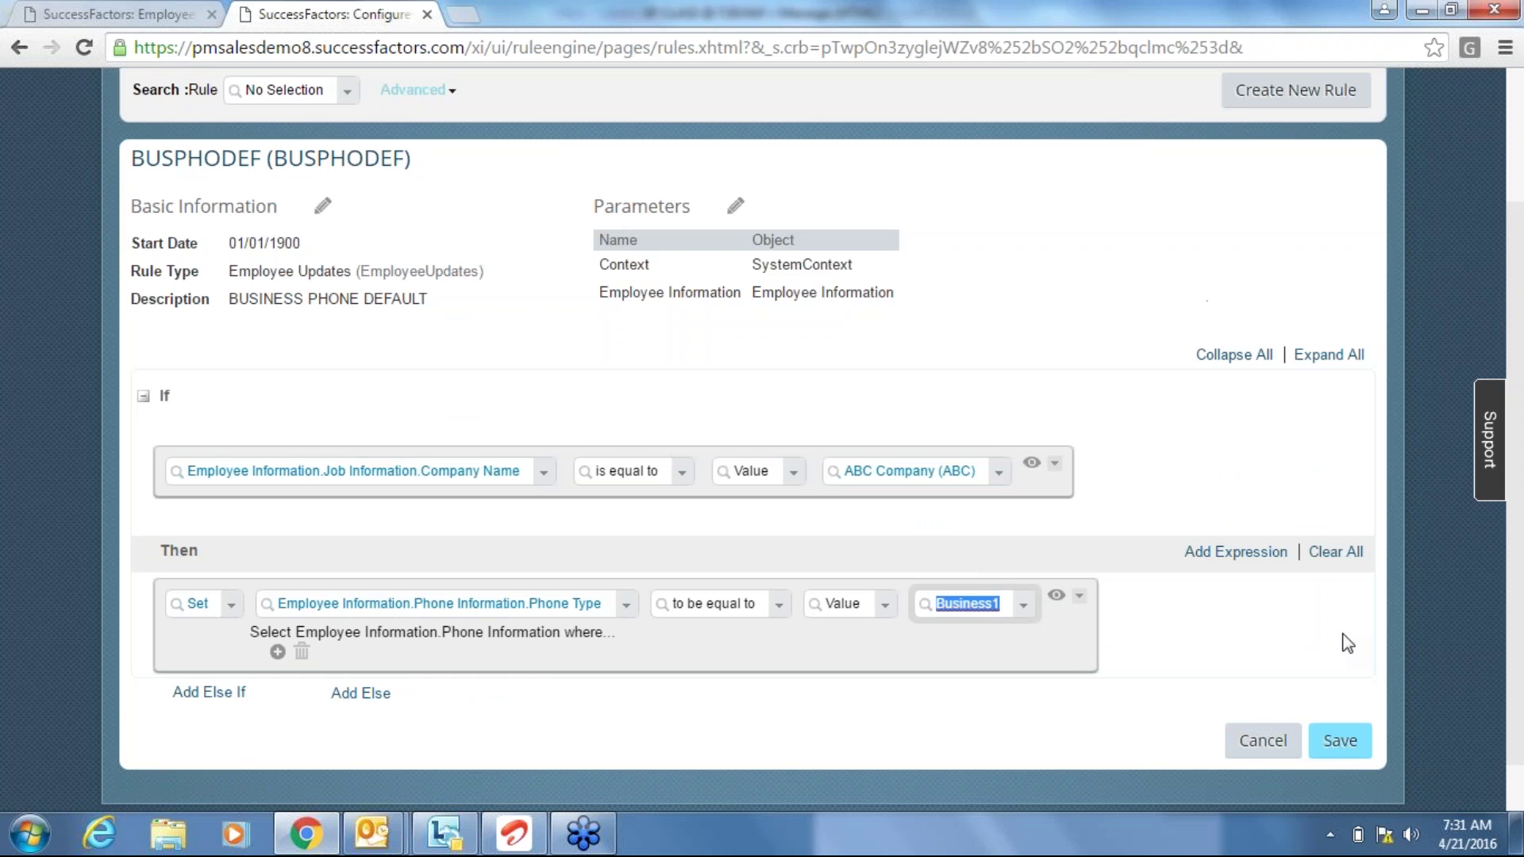
Insert an empty expression above the Phone Type Set statement and move it below.
{"action": "left_click", "coordinate": [991, 708]}
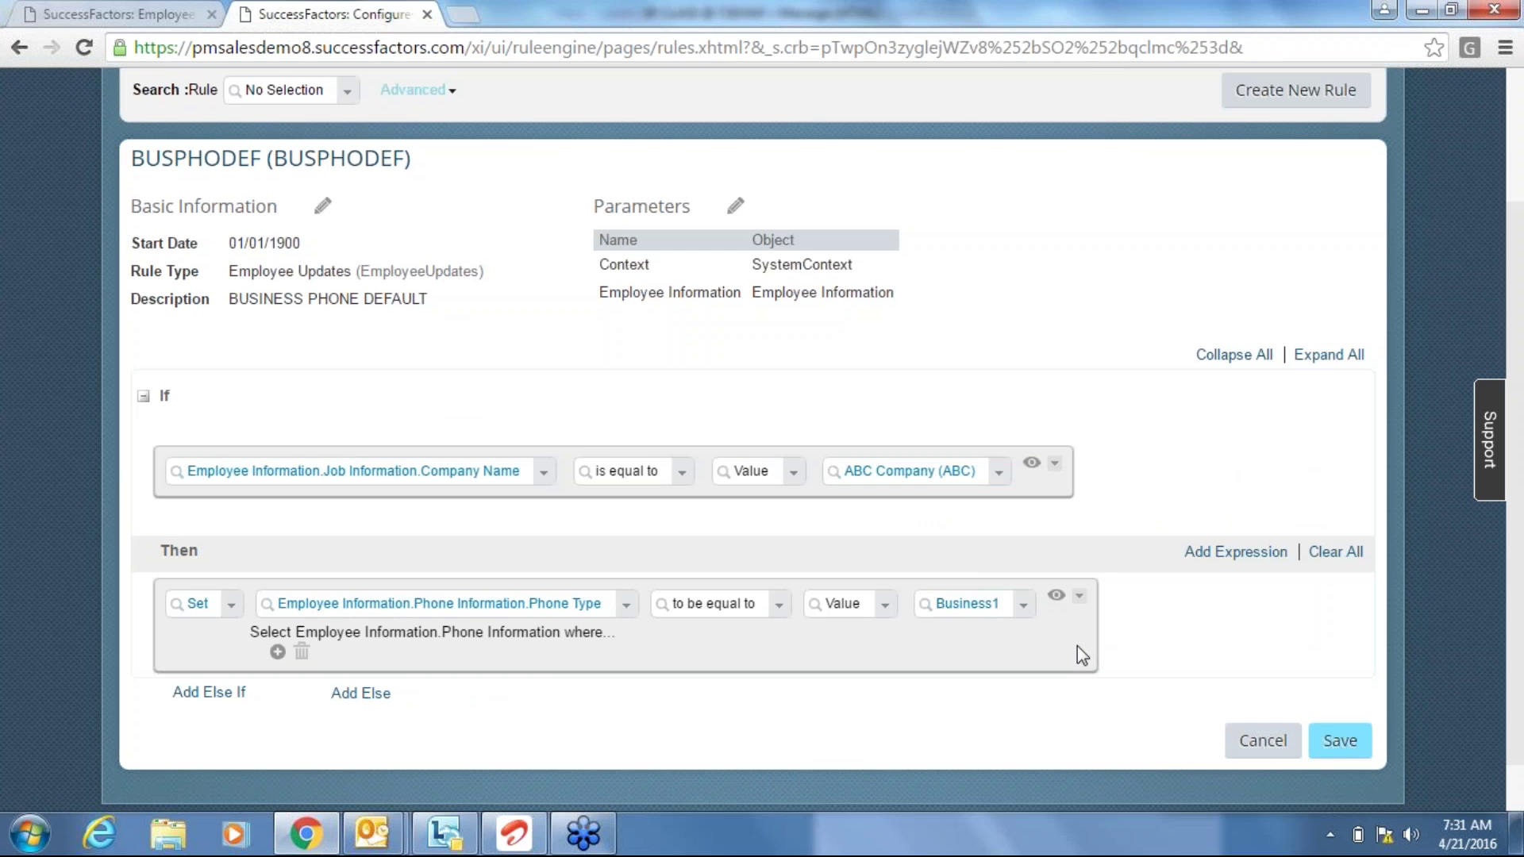
{"action": "left_click", "coordinate": [1079, 597]}
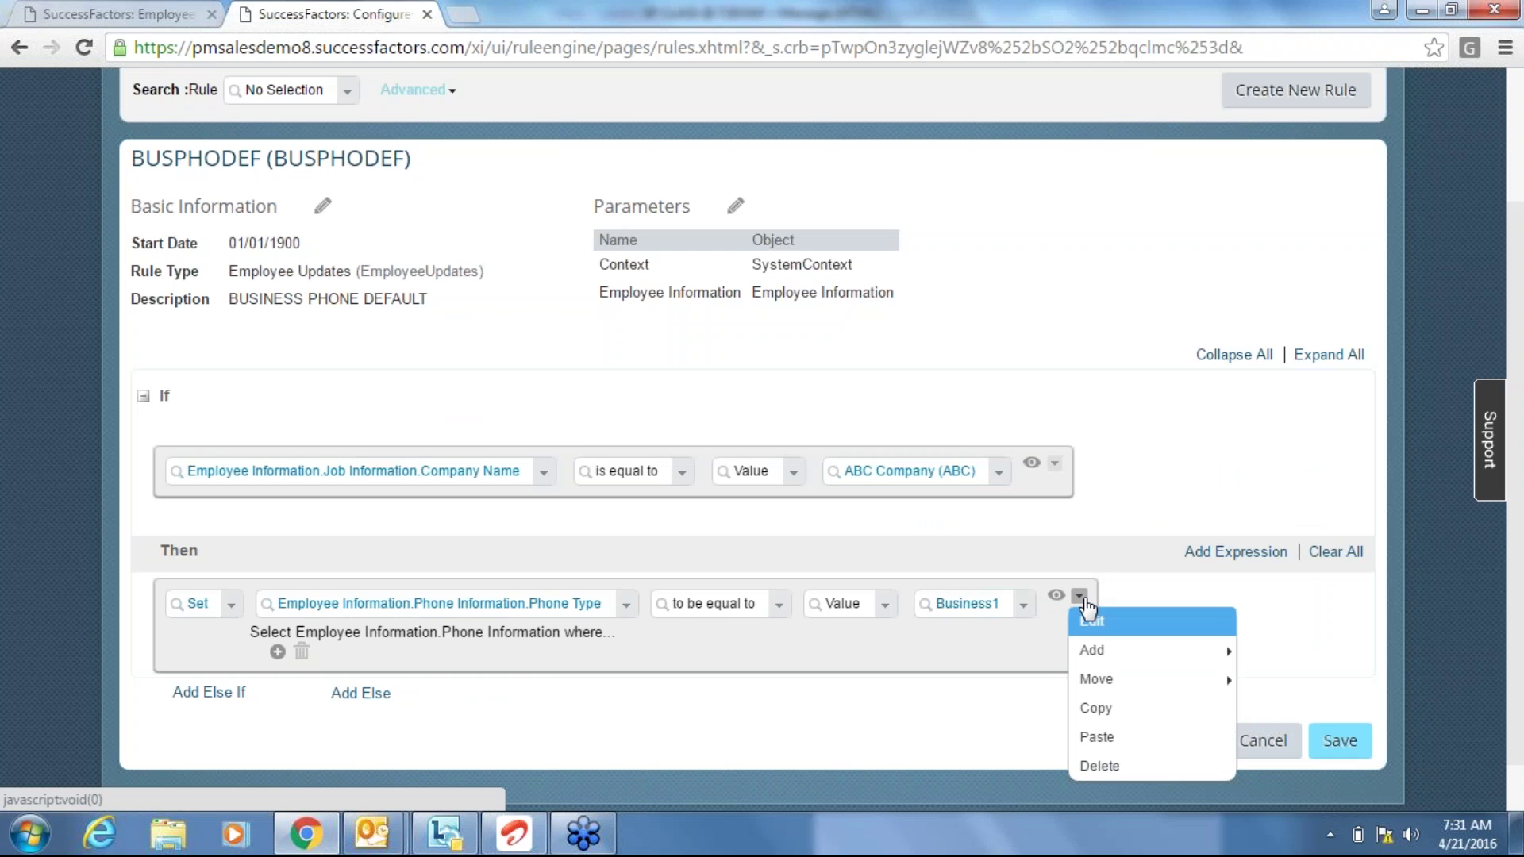
{"action": "left_click", "coordinate": [1156, 588]}
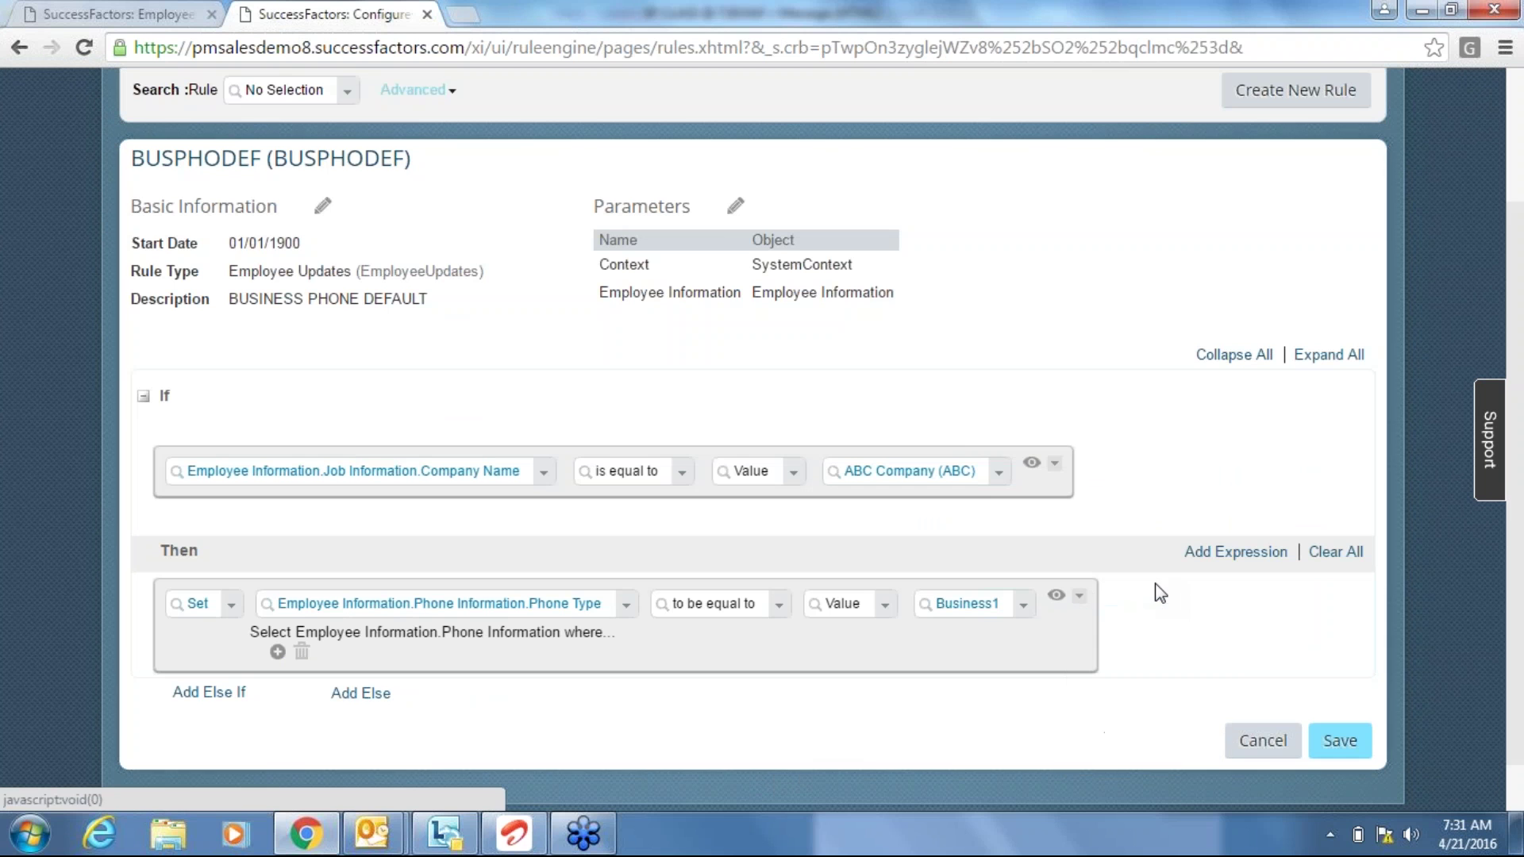
{"action": "left_click", "coordinate": [1078, 599]}
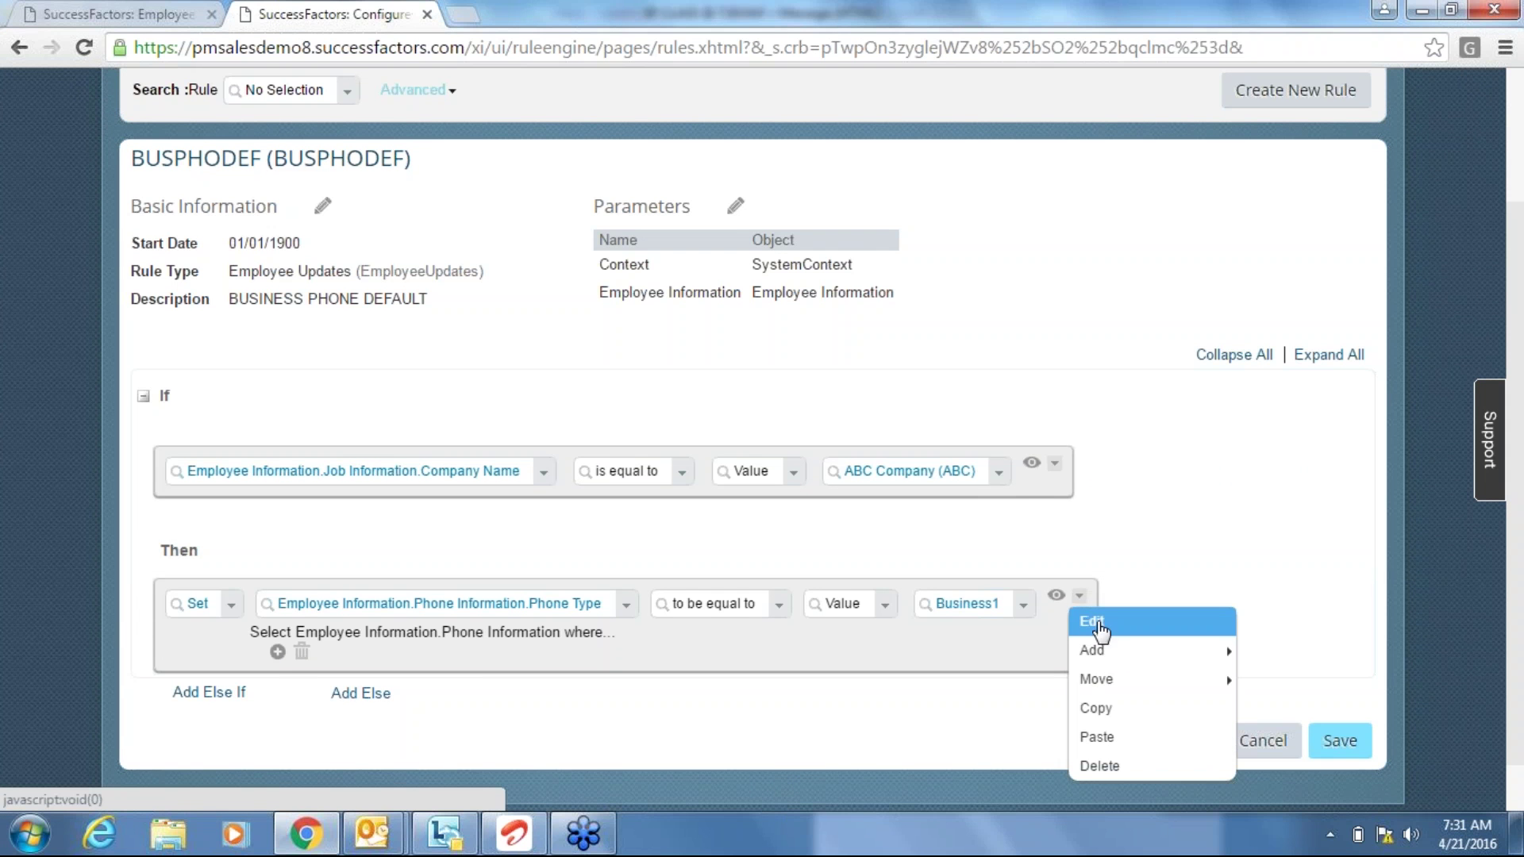
{"action": "mouse_move", "coordinate": [1115, 654]}
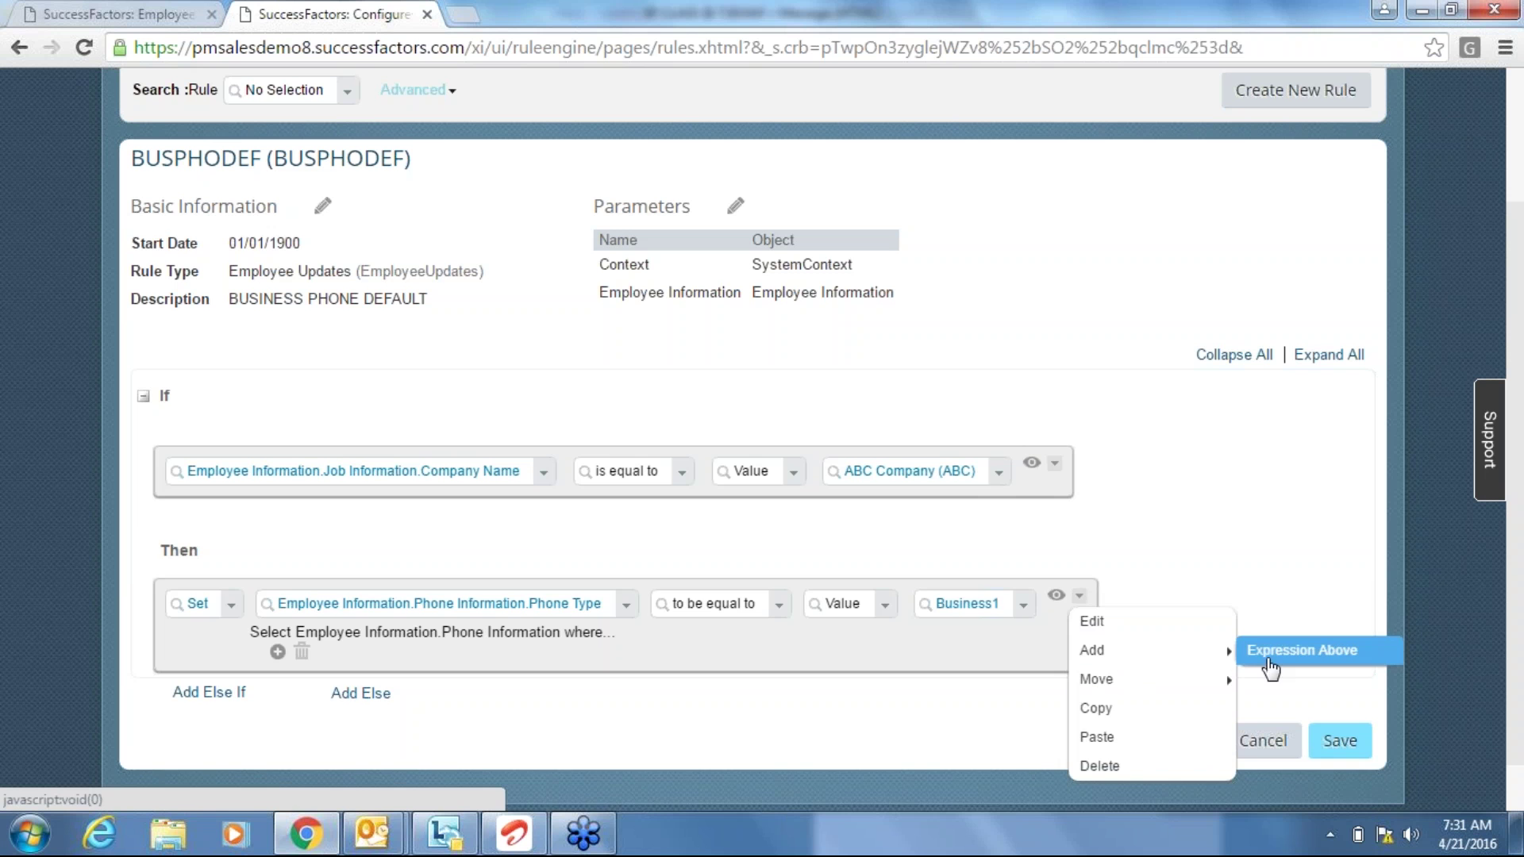
{"action": "left_click", "coordinate": [1280, 667]}
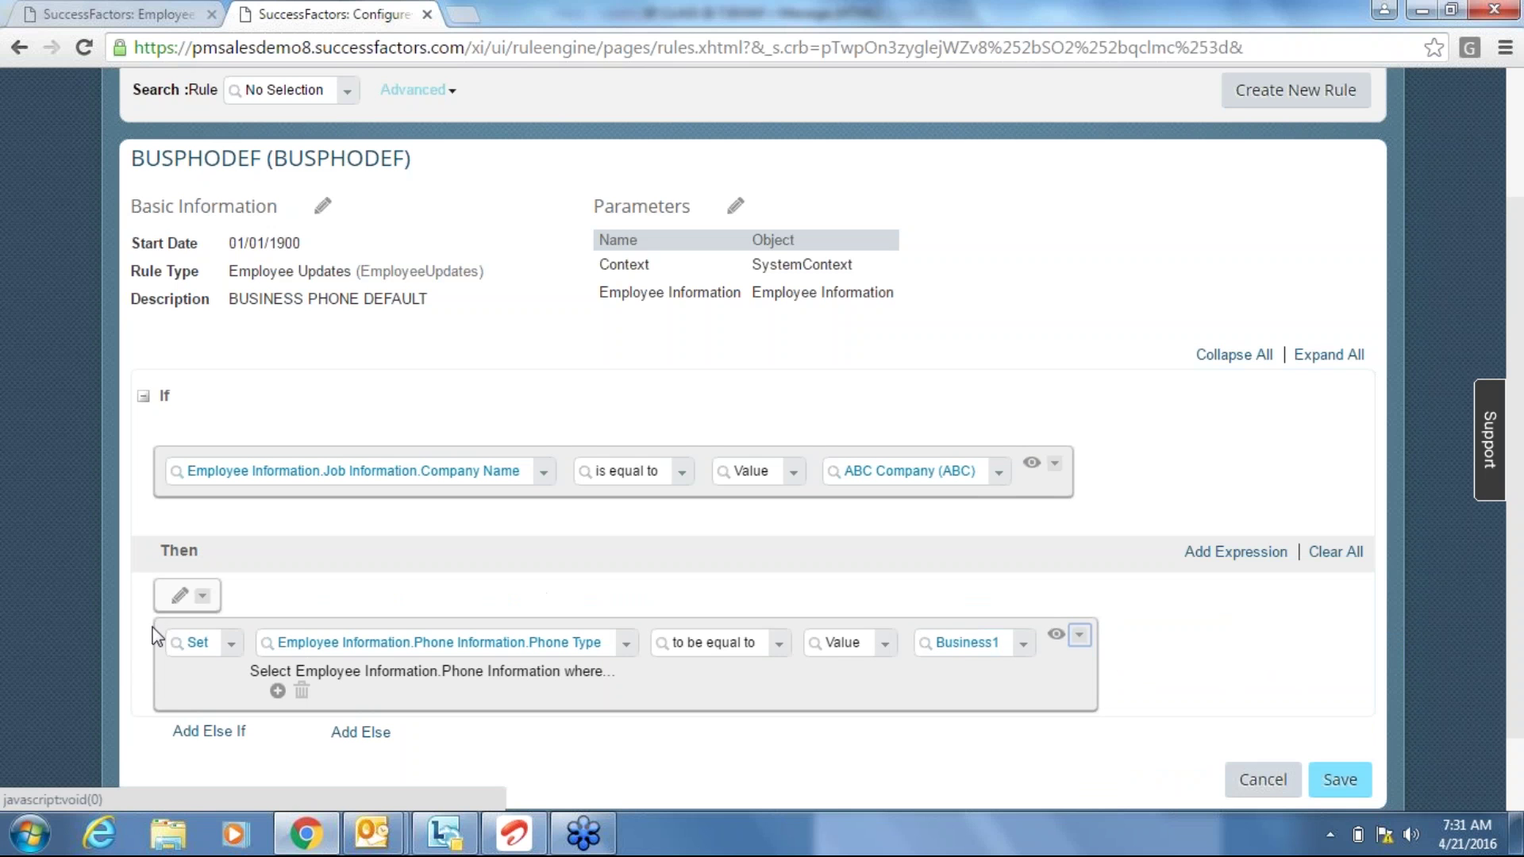
{"action": "left_click", "coordinate": [204, 599]}
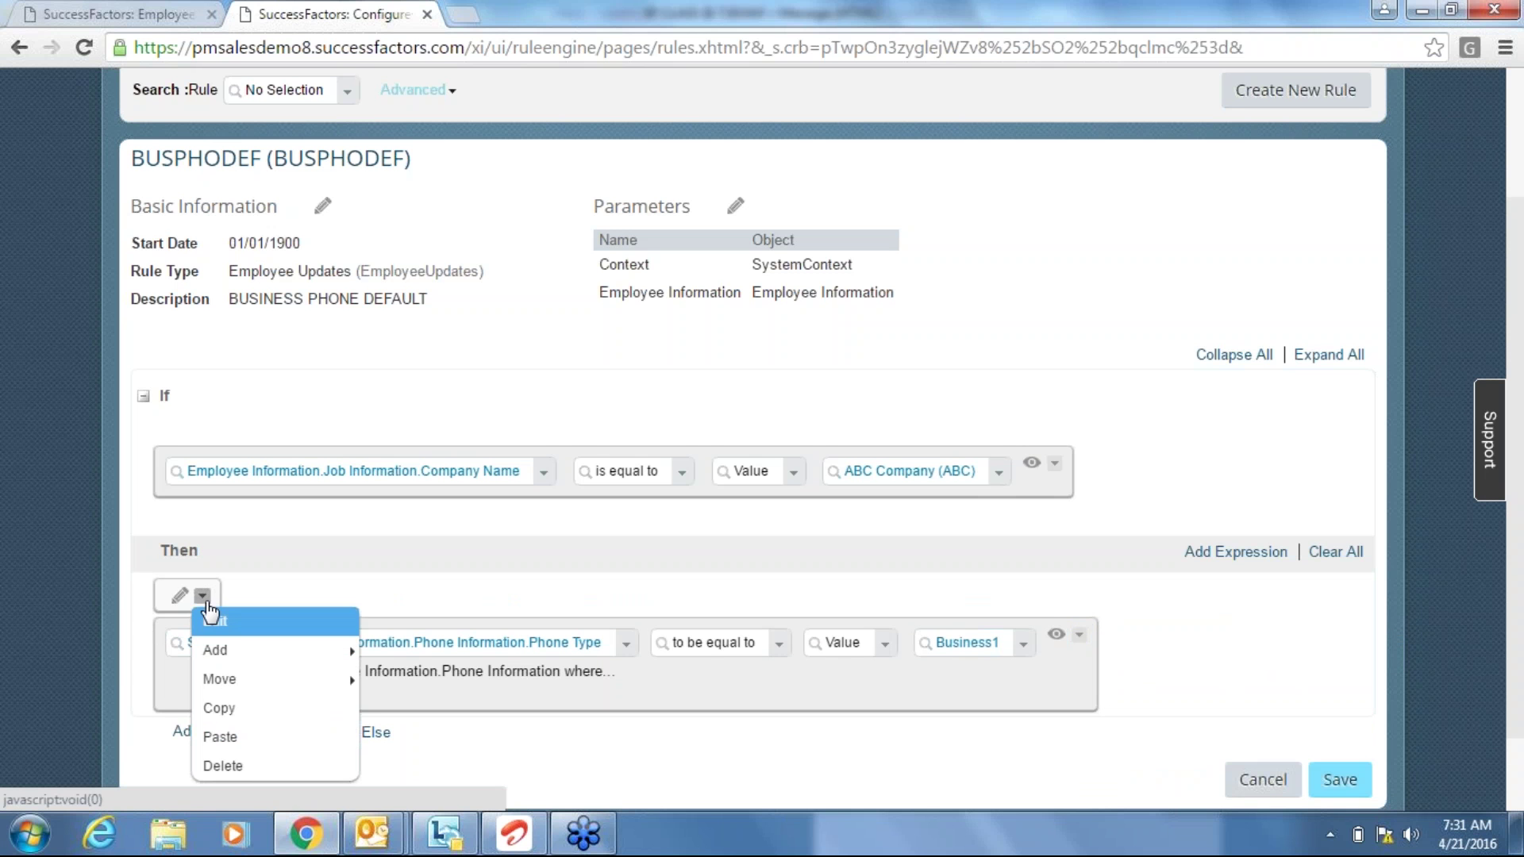
{"action": "mouse_move", "coordinate": [252, 683]}
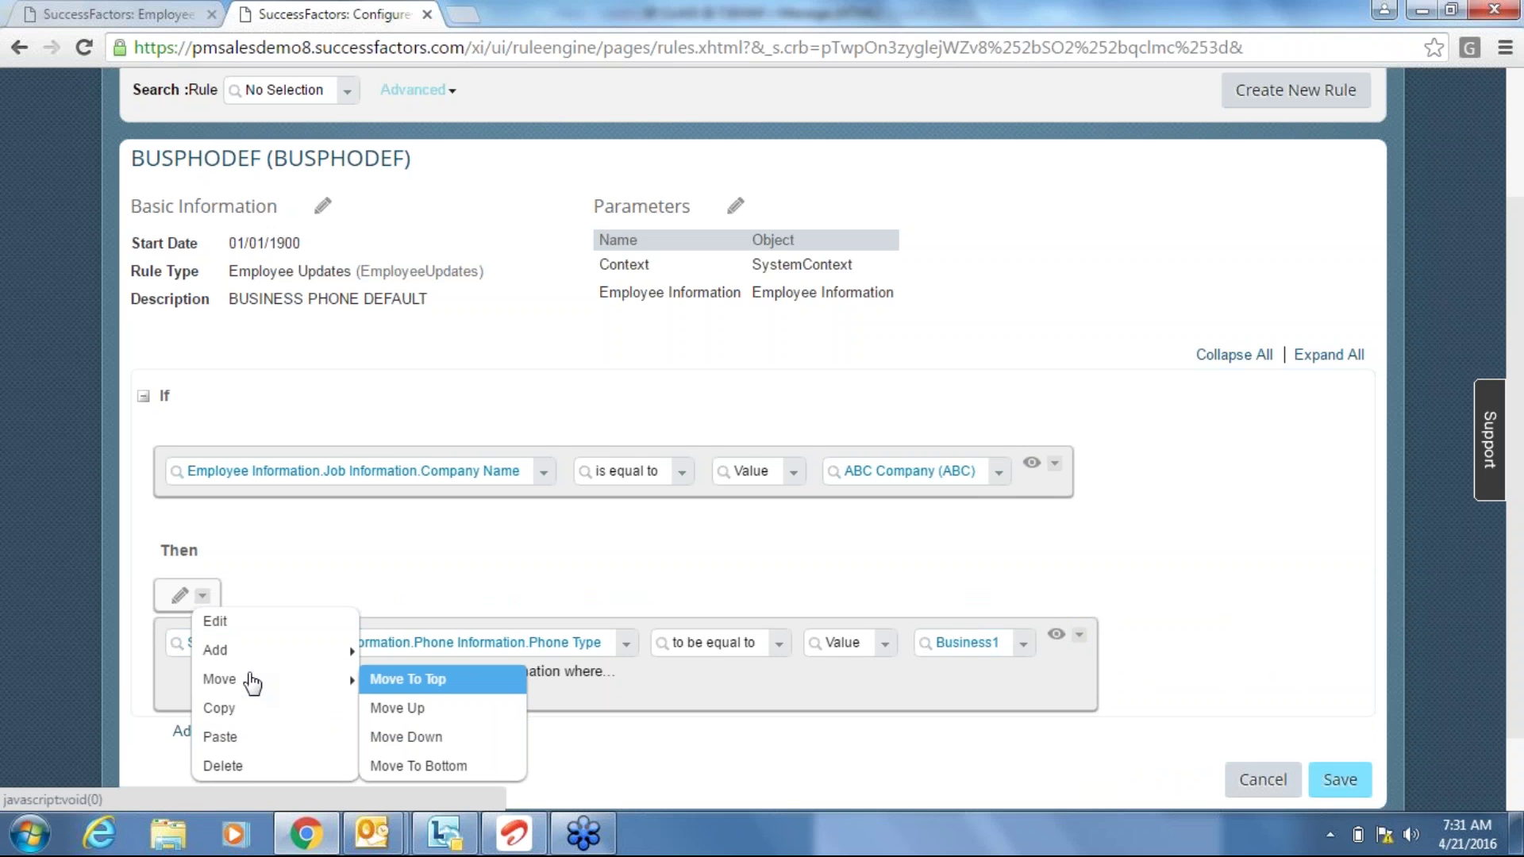
{"action": "left_click", "coordinate": [409, 737]}
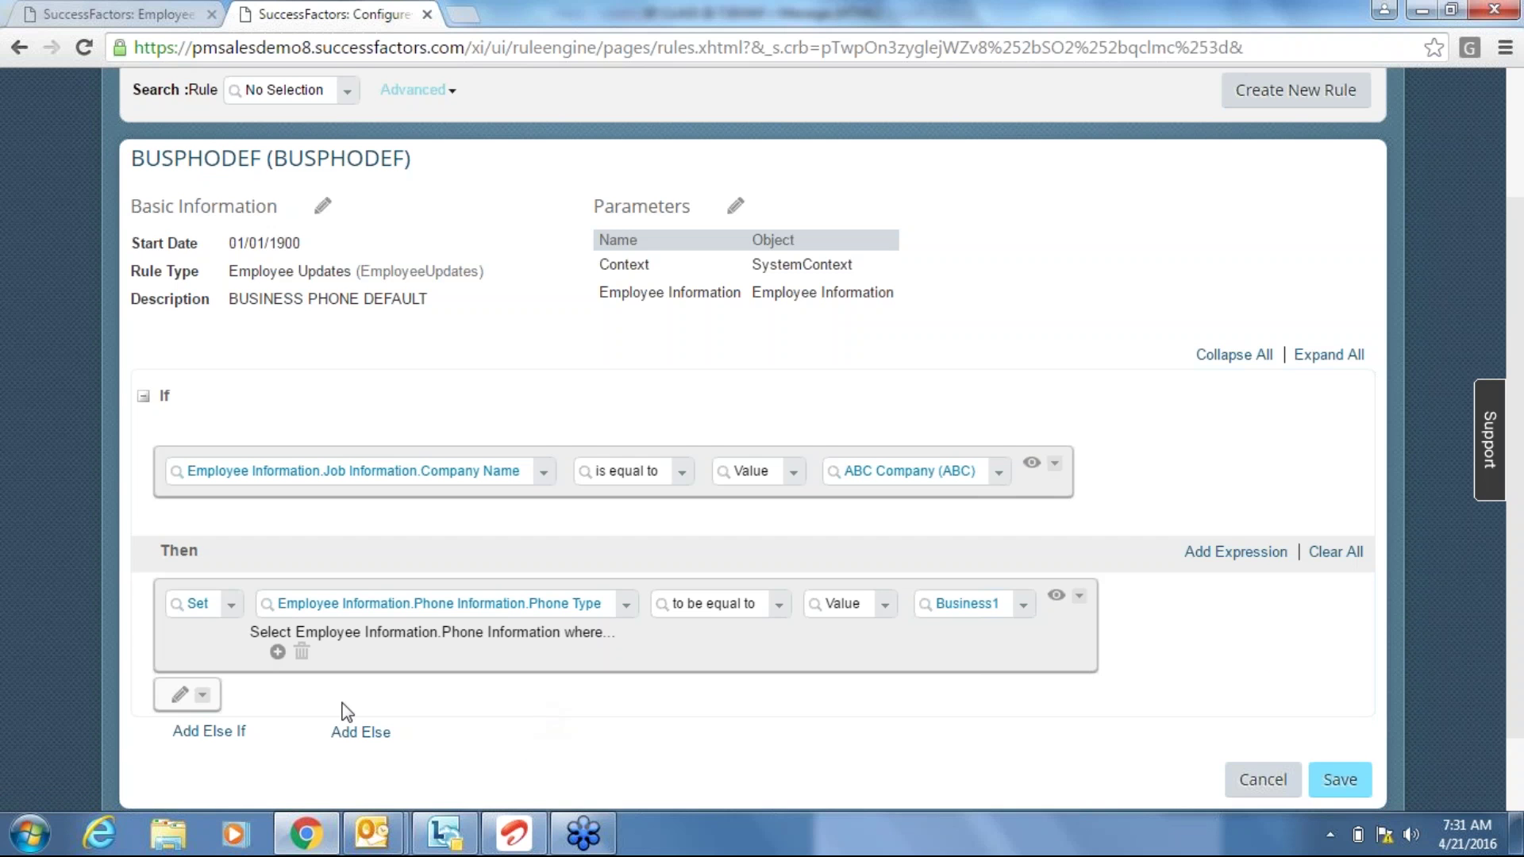
Make the new expression a Set action on Phone Information.Is Primary.
{"action": "left_click", "coordinate": [179, 695]}
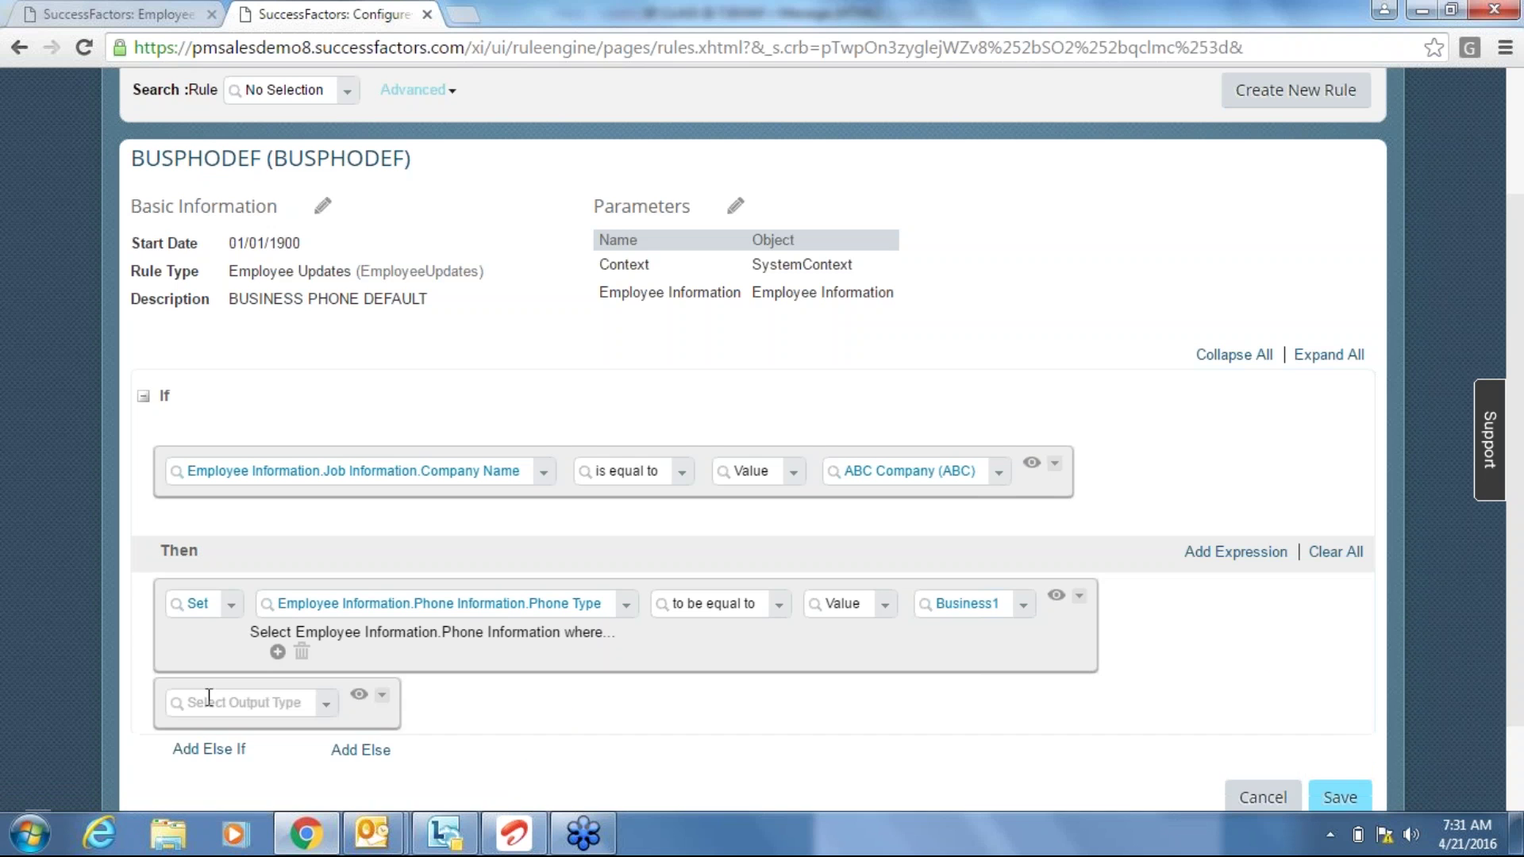
{"action": "left_click", "coordinate": [214, 701]}
{"action": "type", "text": "set"}
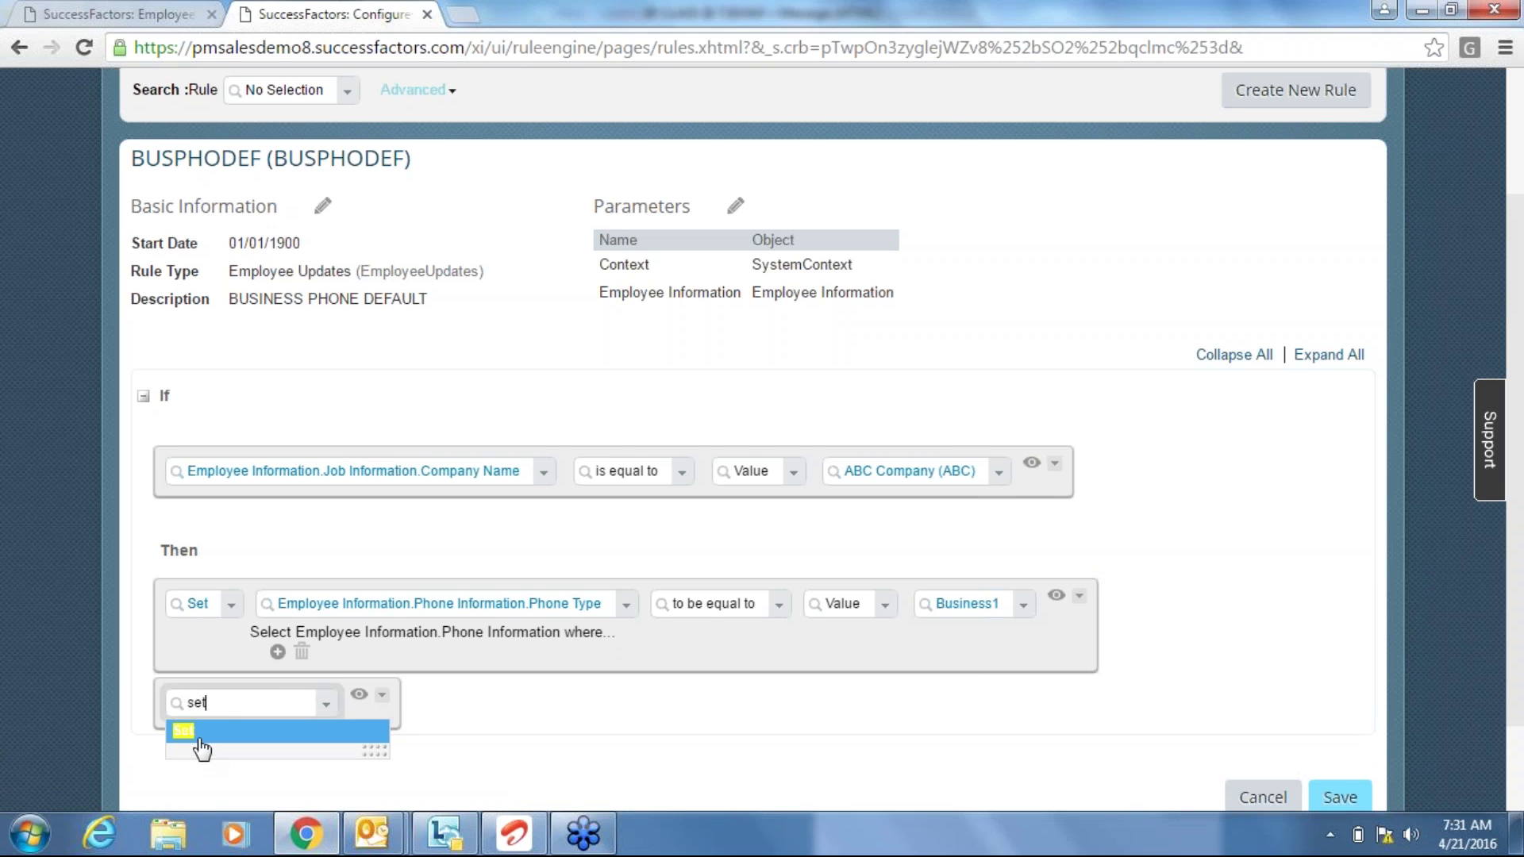
{"action": "left_click", "coordinate": [200, 731]}
{"action": "left_click", "coordinate": [392, 701]}
{"action": "type", "text": "phone"}
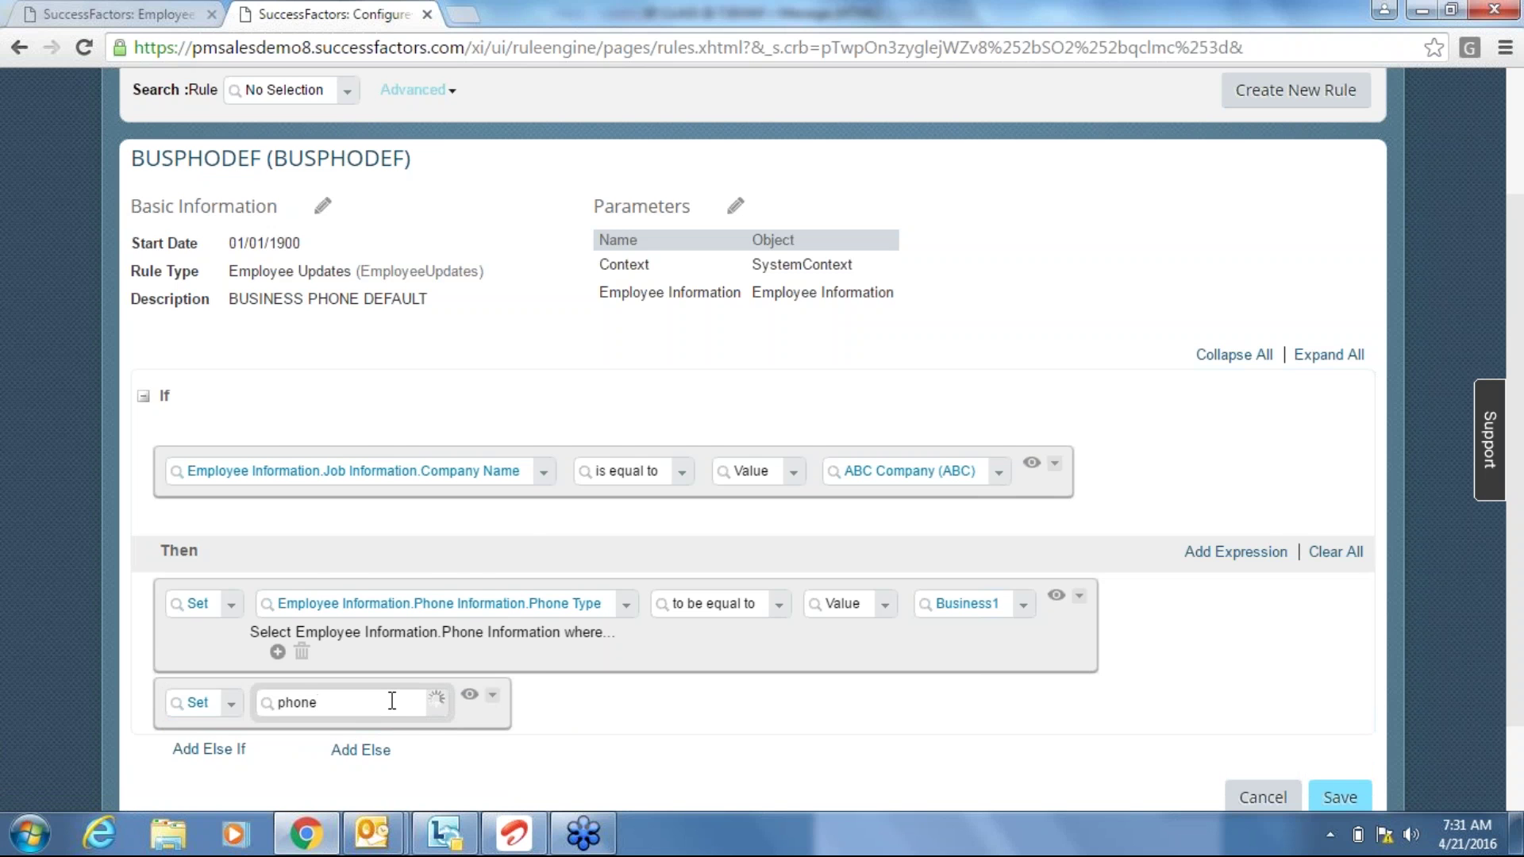
{"action": "left_click", "coordinate": [292, 622]}
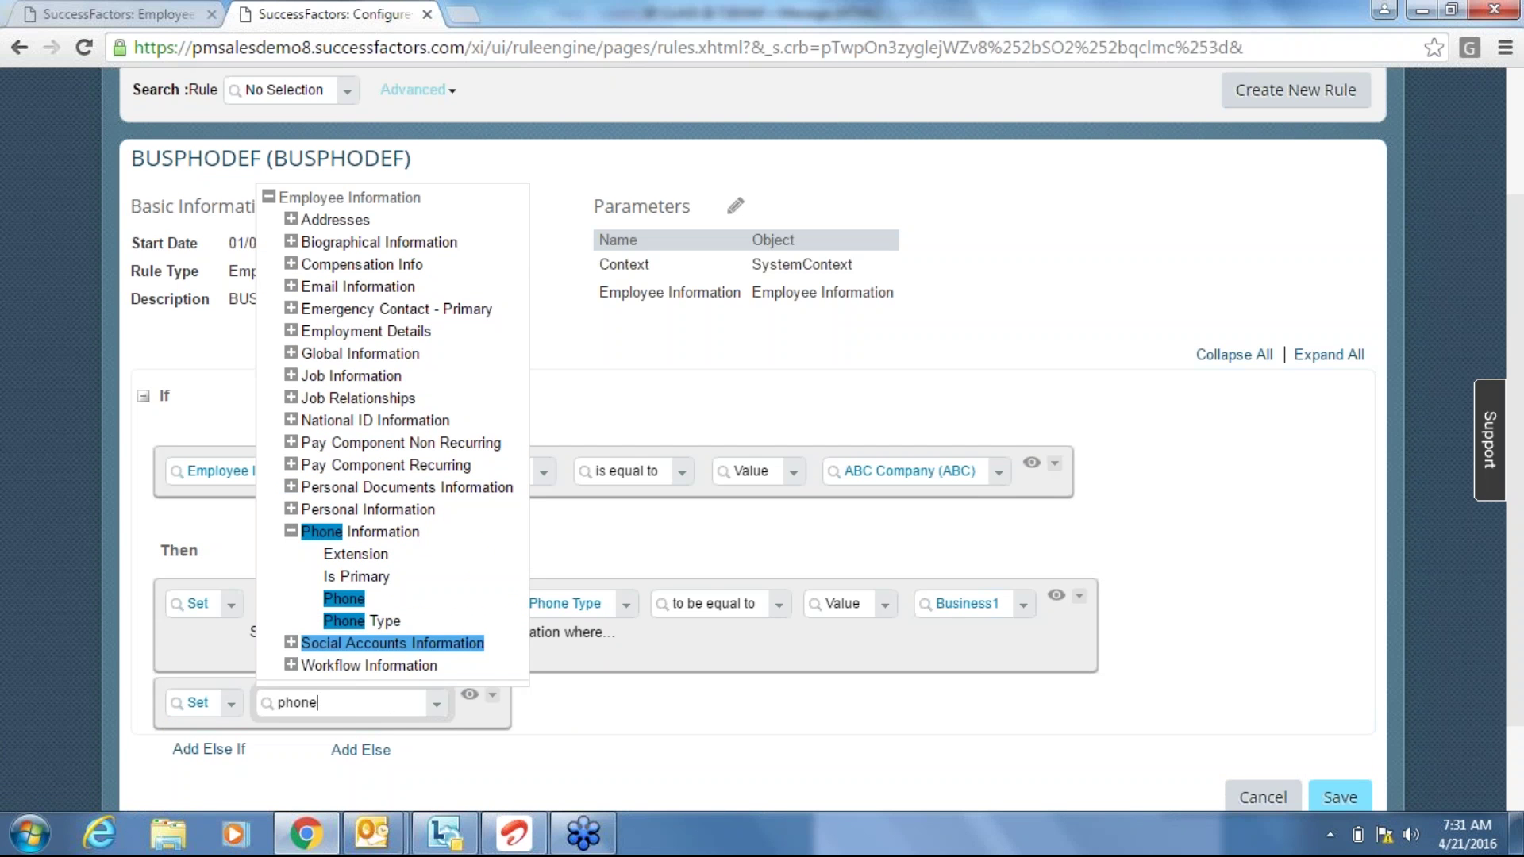
{"action": "left_click", "coordinate": [375, 578]}
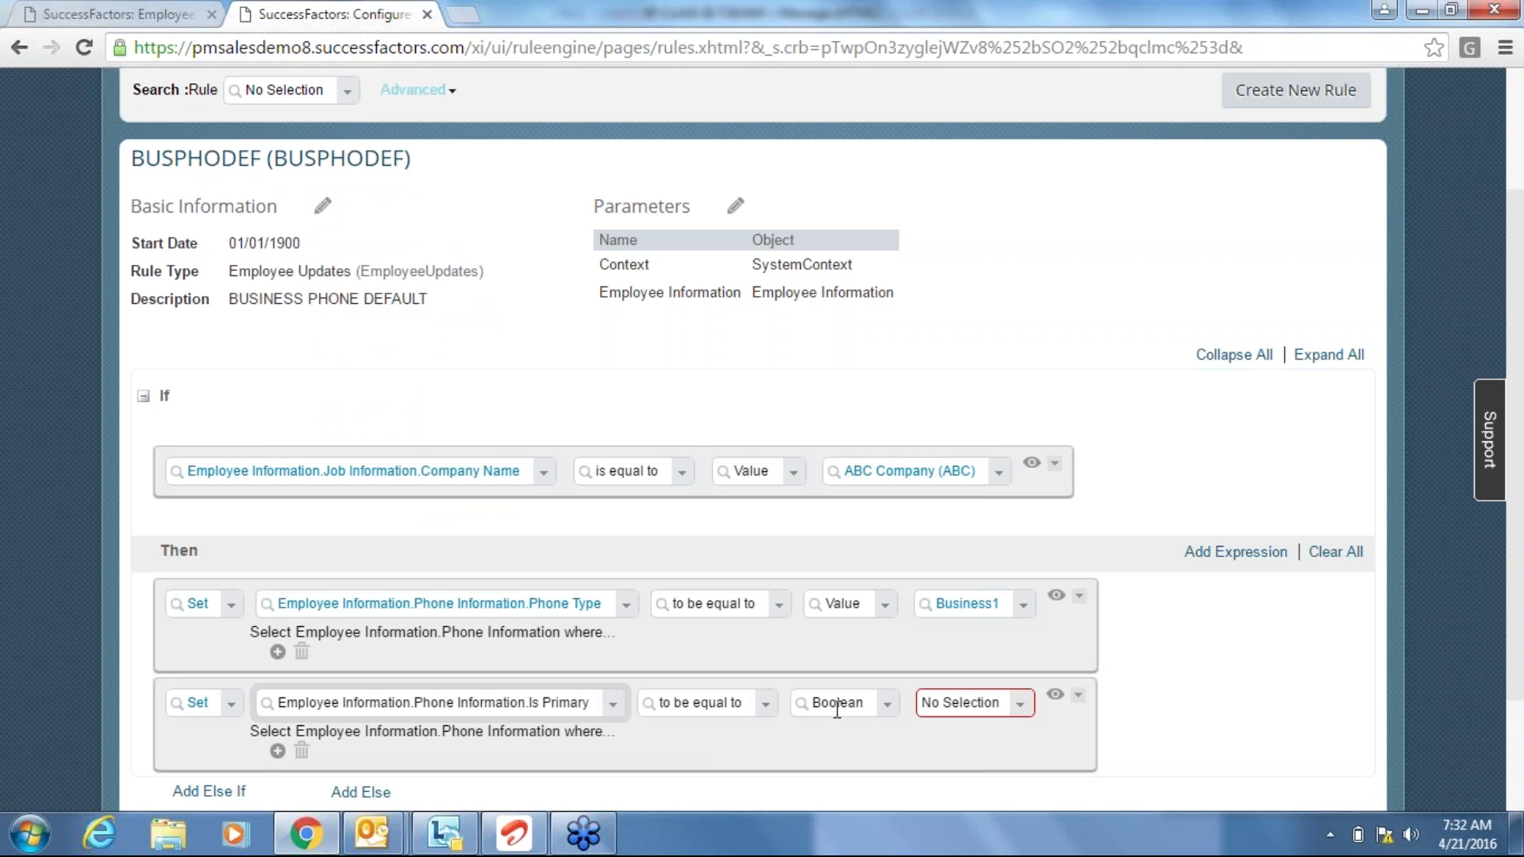
Set Is Primary to Yes and return to the Add New Employee form.
{"action": "left_click", "coordinate": [1020, 703]}
{"action": "left_click", "coordinate": [936, 774]}
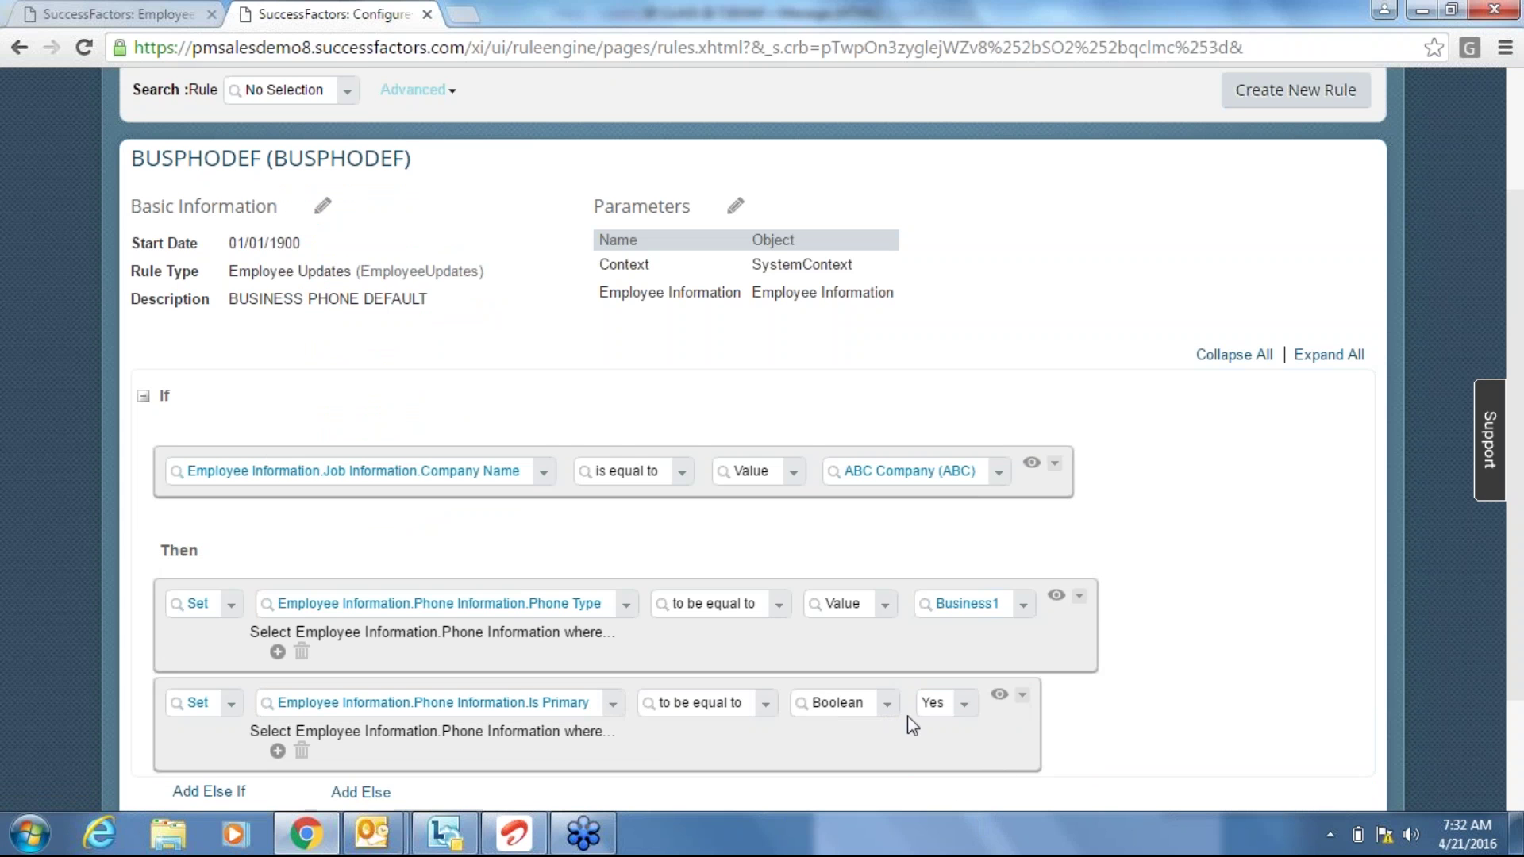
{"action": "left_click", "coordinate": [63, 6]}
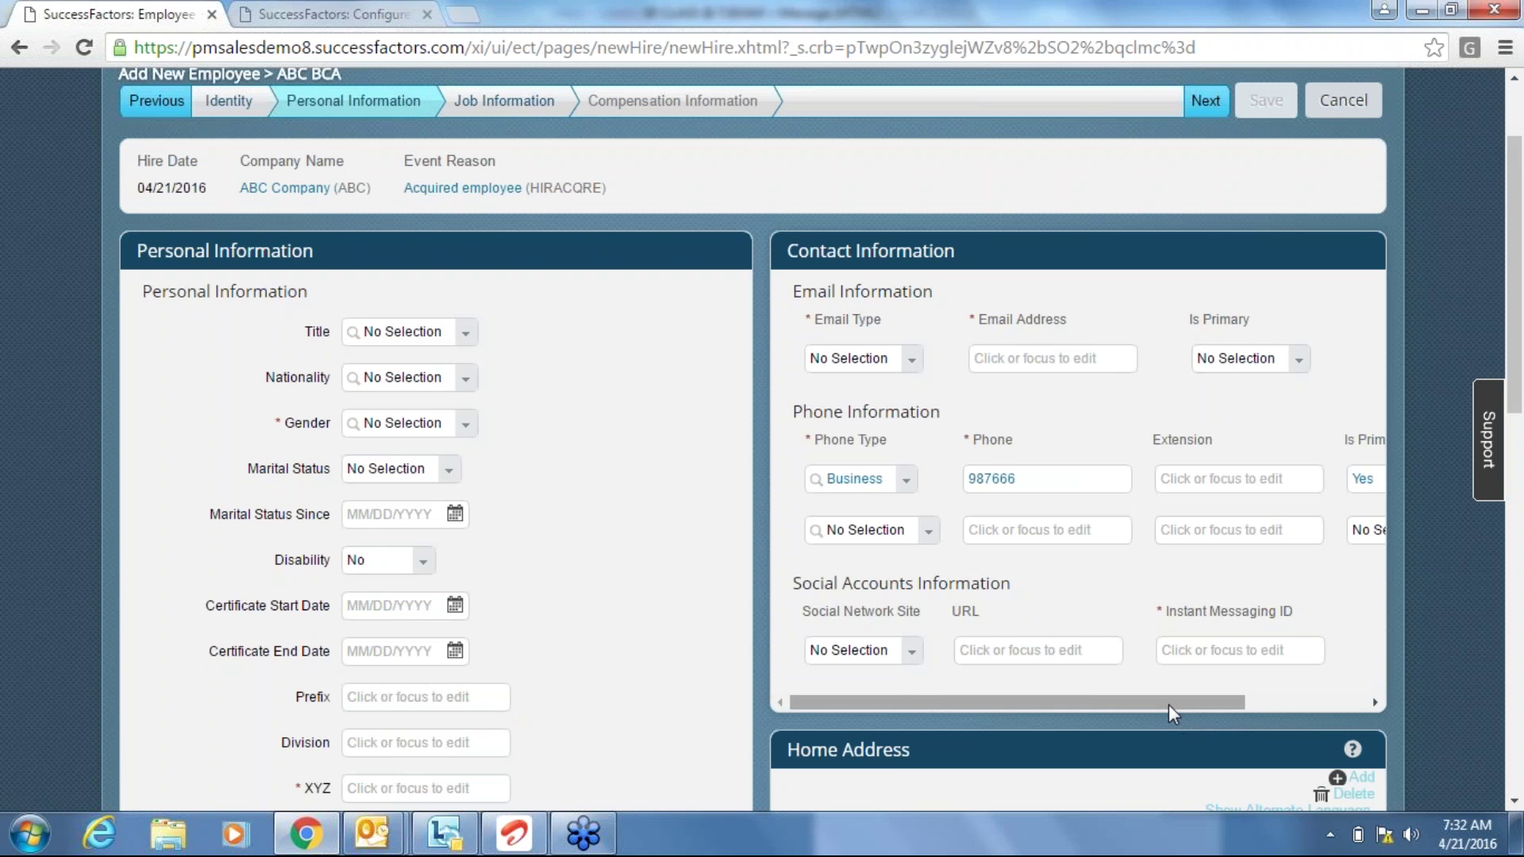
Check the new hire's Phone Type options, leaving Business selected, then return to BUSPHODEF.
{"action": "mouse_move", "coordinate": [1169, 703]}
{"action": "left_mouse_down"}
{"action": "mouse_move", "coordinate": [1256, 712]}
{"action": "mouse_move", "coordinate": [1192, 706]}
{"action": "left_mouse_up"}
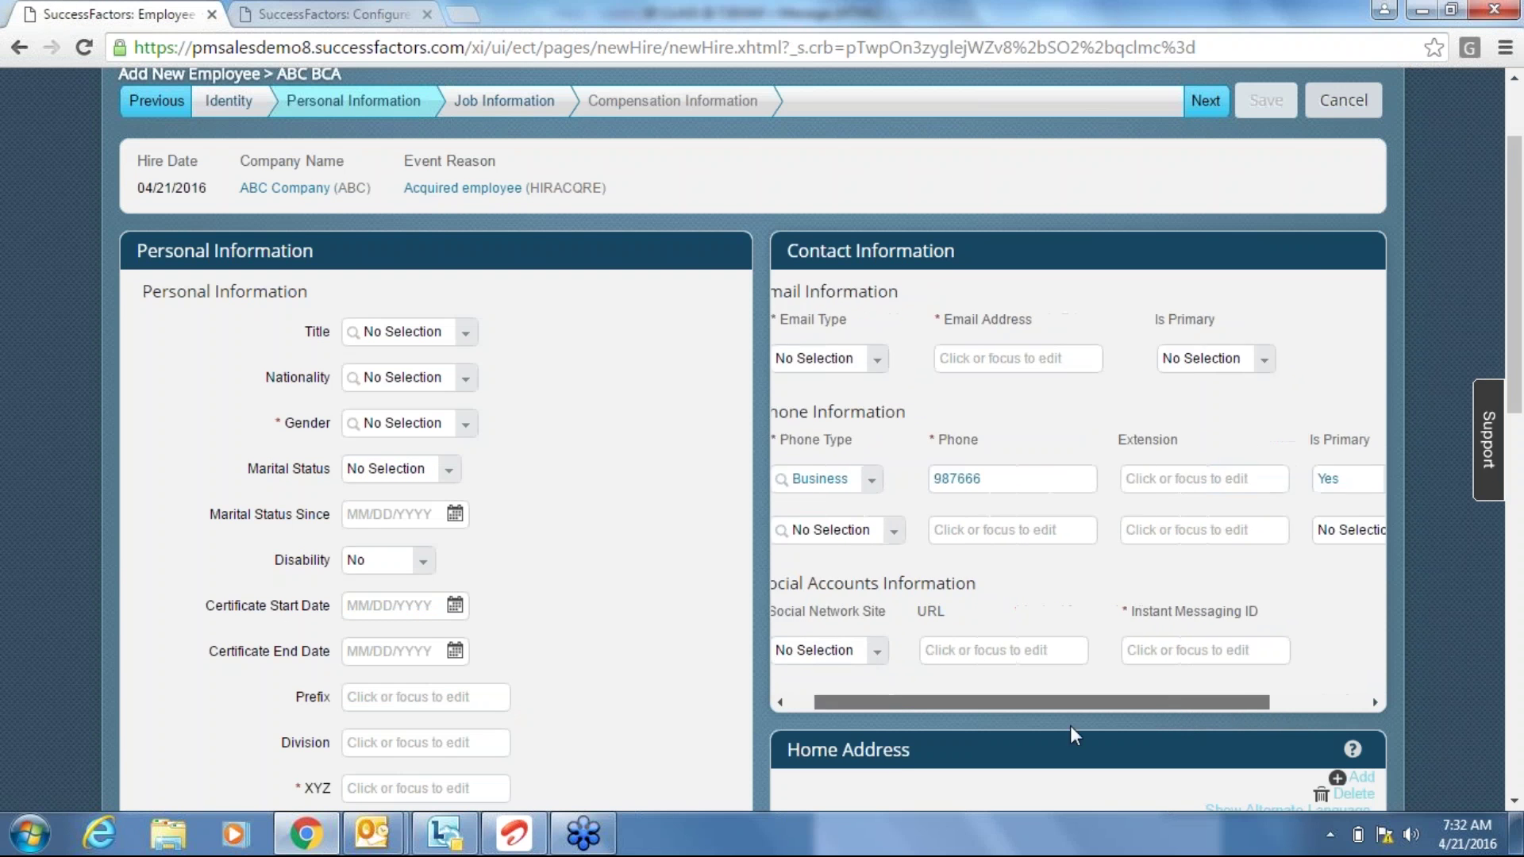
{"action": "left_click_drag", "start_coordinate": [1070, 725], "coordinate": [977, 707]}
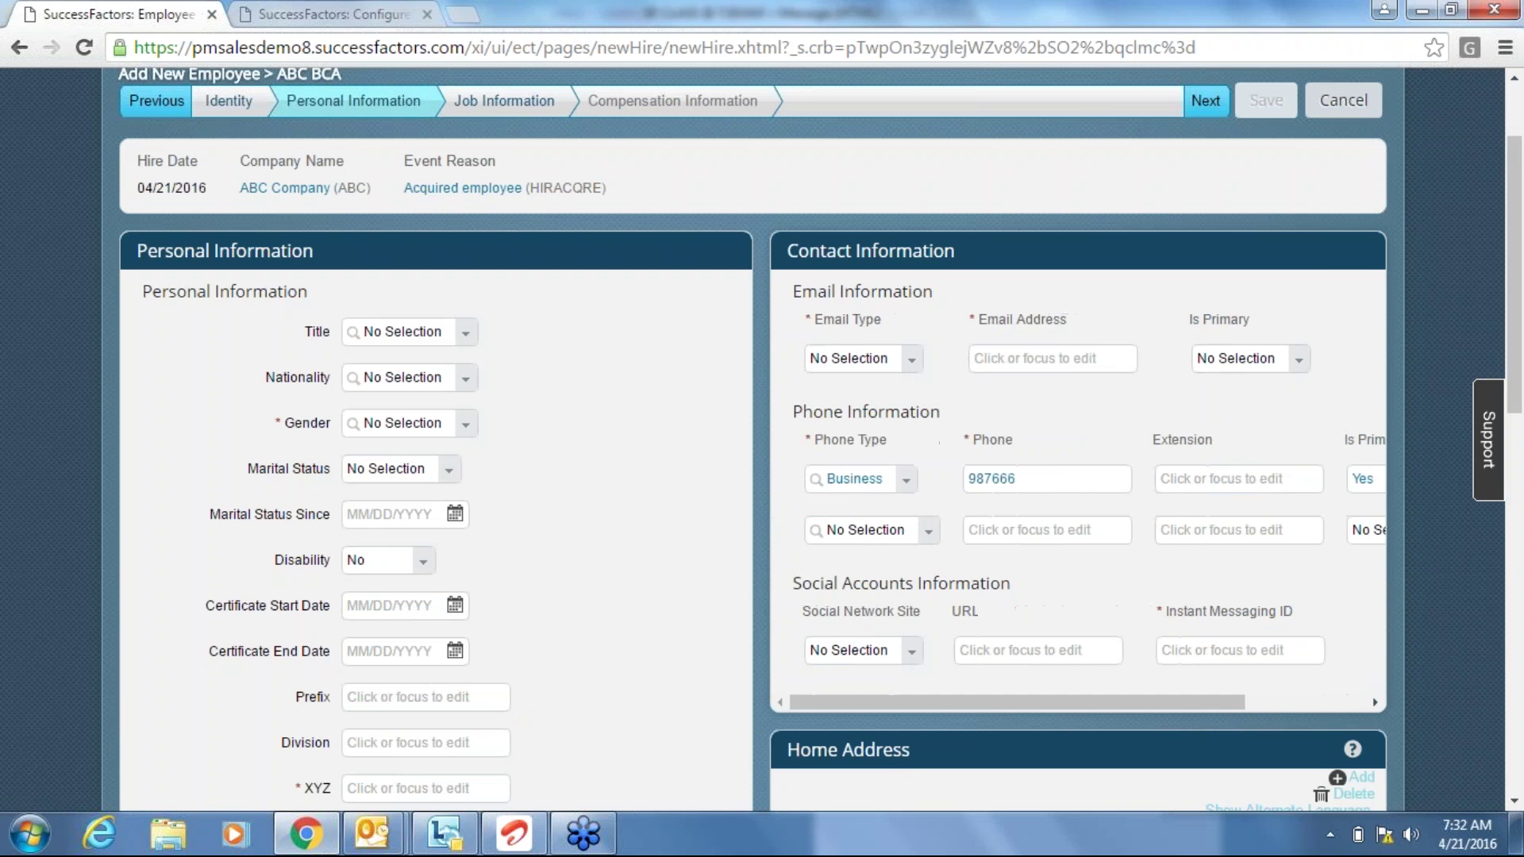
{"action": "left_click", "coordinate": [907, 481]}
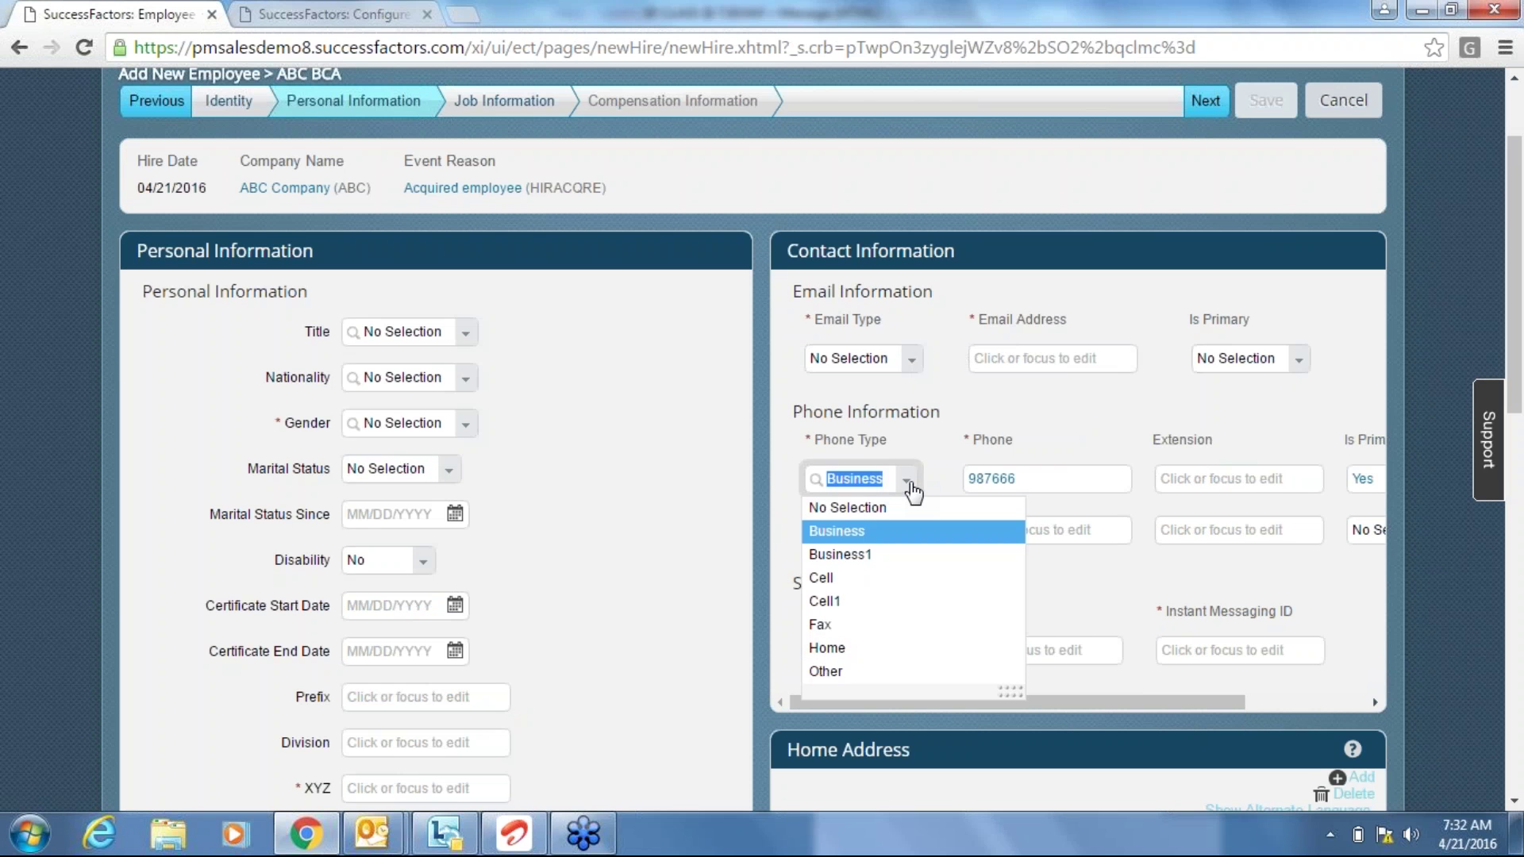
{"action": "left_click", "coordinate": [931, 443]}
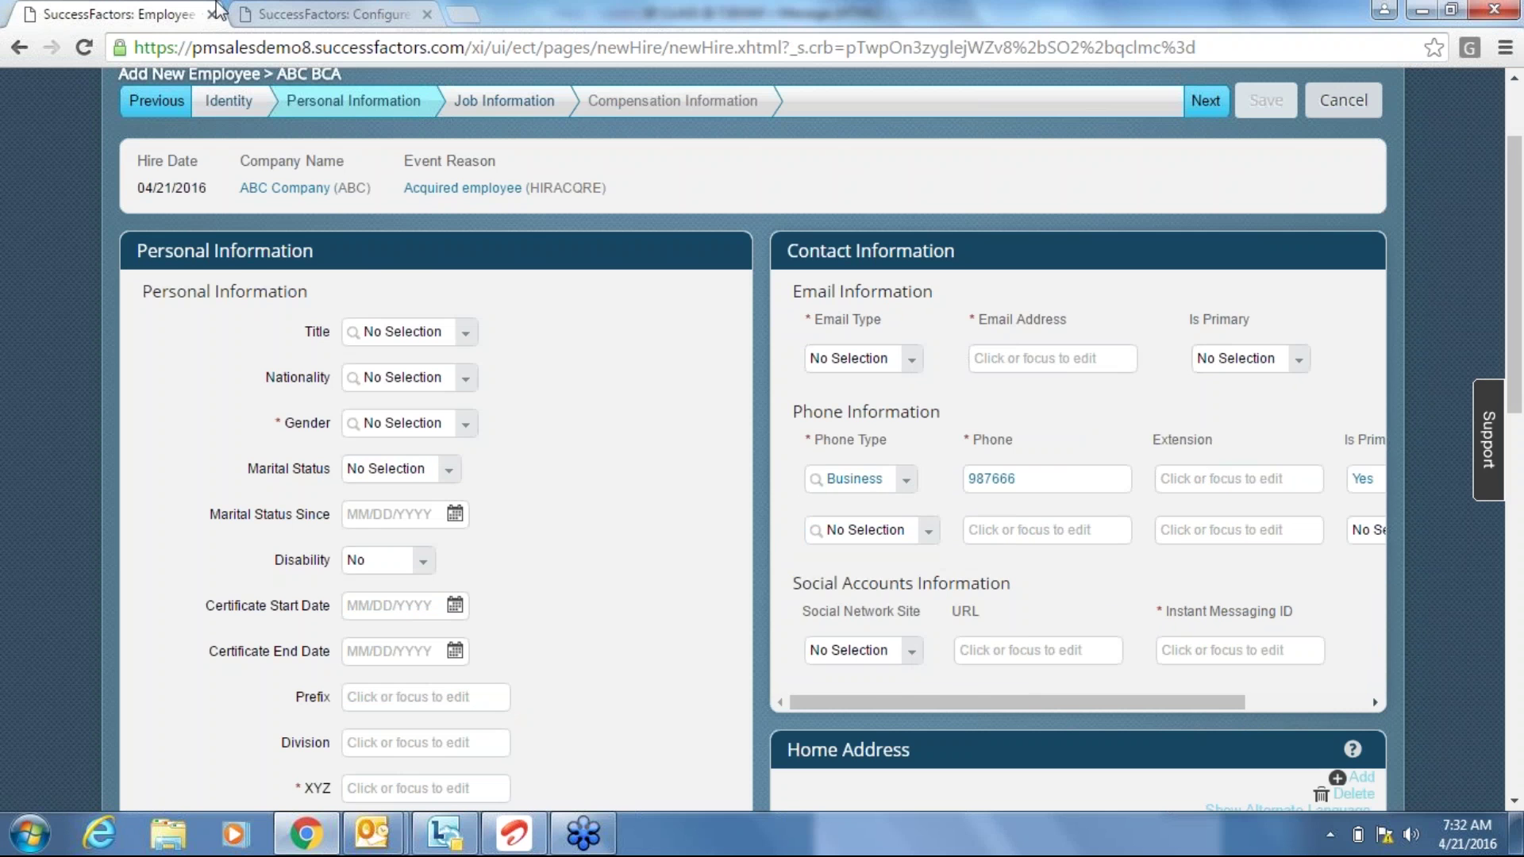
{"action": "left_click", "coordinate": [330, 12]}
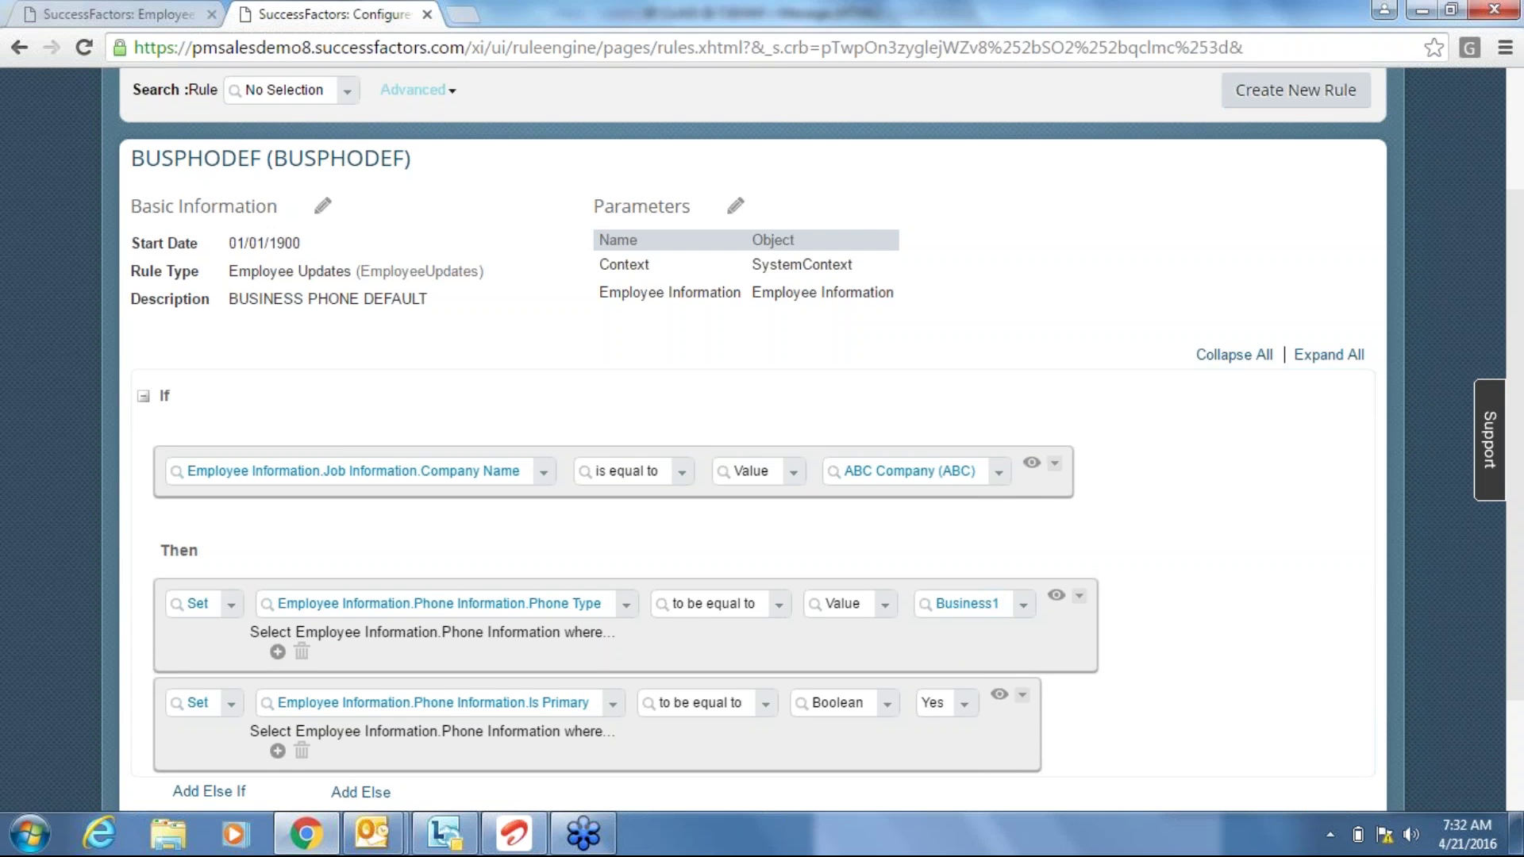
Save BUSPHODEF with its Company Name condition and the Business1 and Is Primary Yes actions.
{"action": "left_click", "coordinate": [127, 14]}
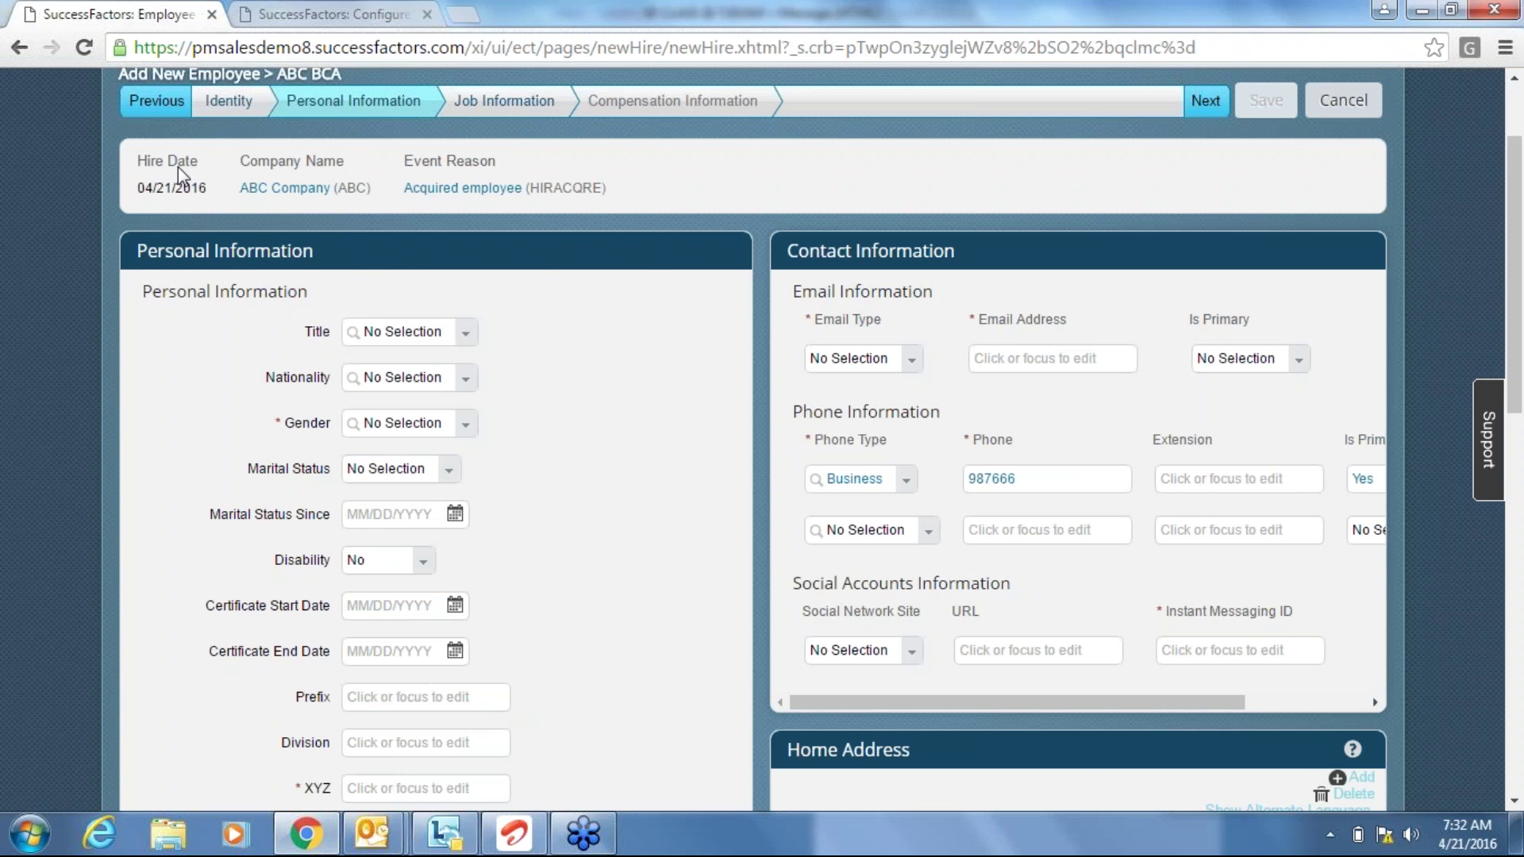
{"action": "left_click", "coordinate": [322, 14]}
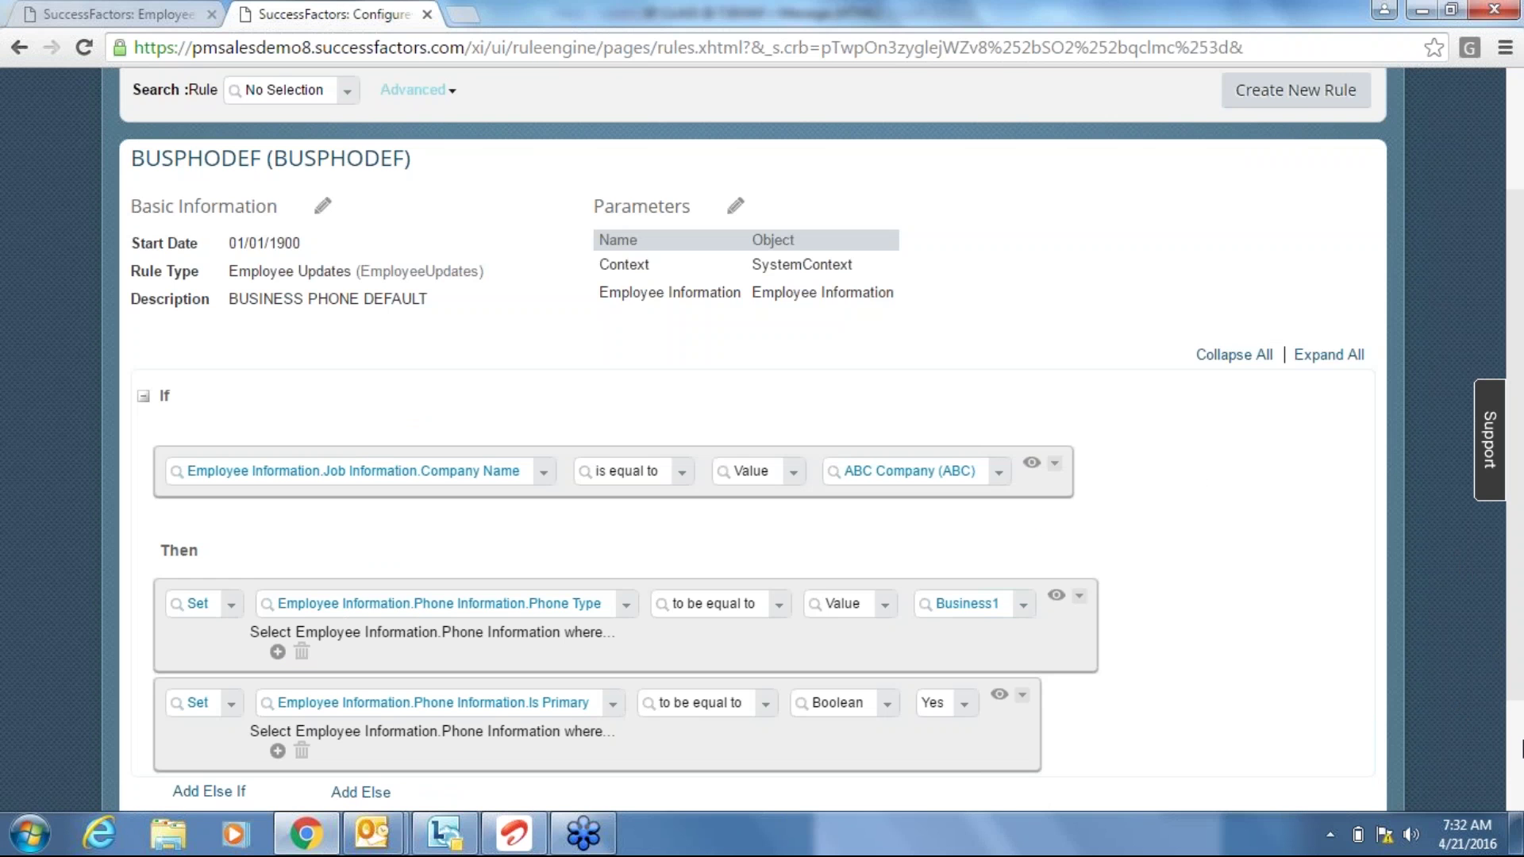
{"action": "scroll", "coordinate": [1522, 746], "scroll_direction": "down", "scroll_amount": 1}
{"action": "scroll", "coordinate": [1521, 746], "scroll_direction": "down", "scroll_amount": 3}
{"action": "left_click", "coordinate": [1357, 692]}
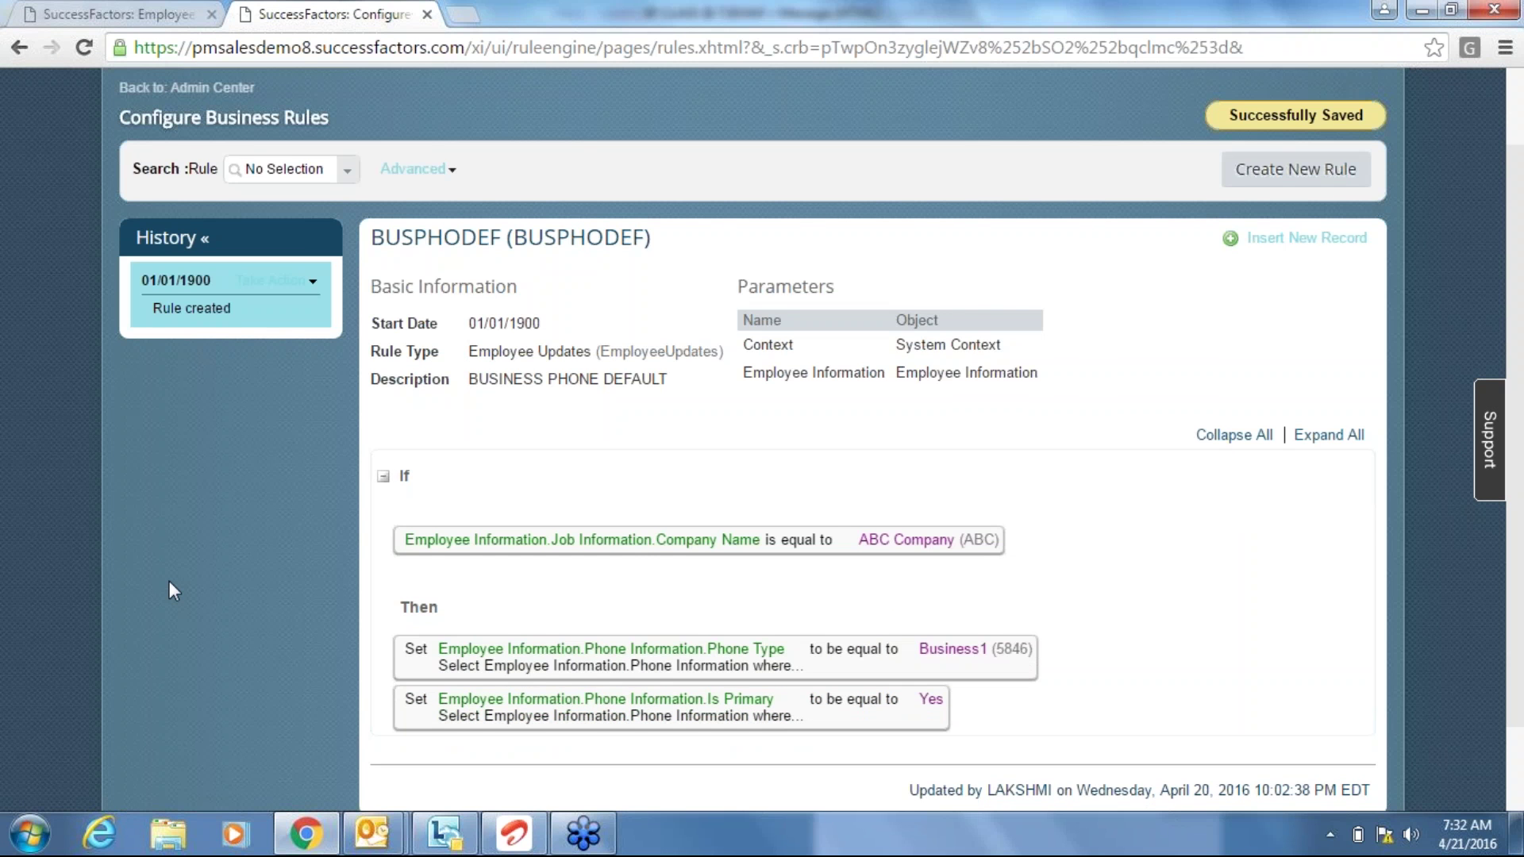
Review the saved rule, go back to Admin Center, and reopen the Add New Employee form.
{"action": "scroll", "coordinate": [169, 582], "scroll_direction": "down", "scroll_amount": 2}
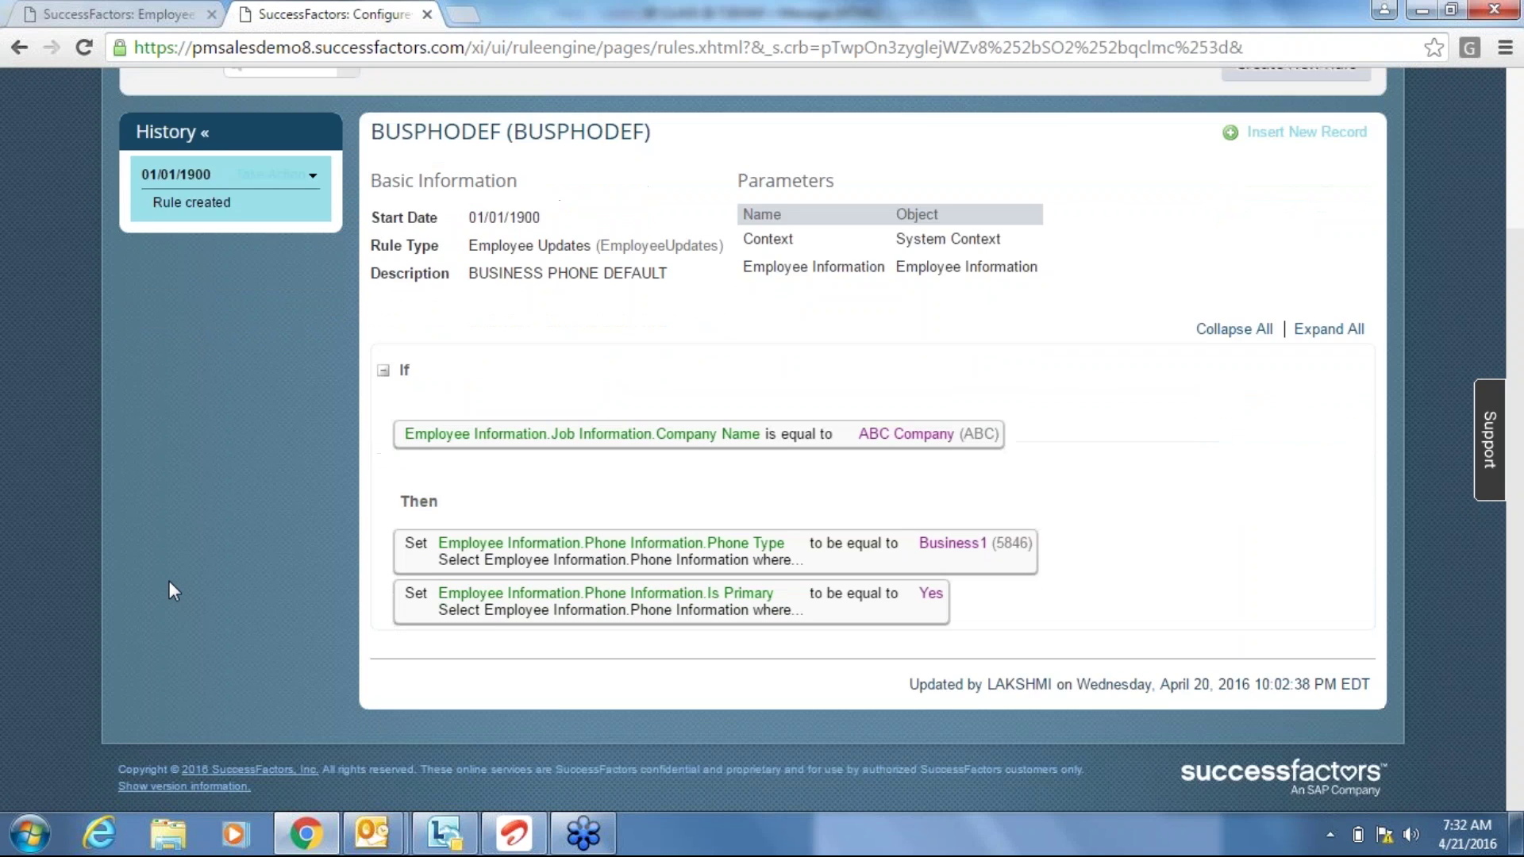
{"action": "scroll", "coordinate": [169, 583], "scroll_direction": "up", "scroll_amount": 1}
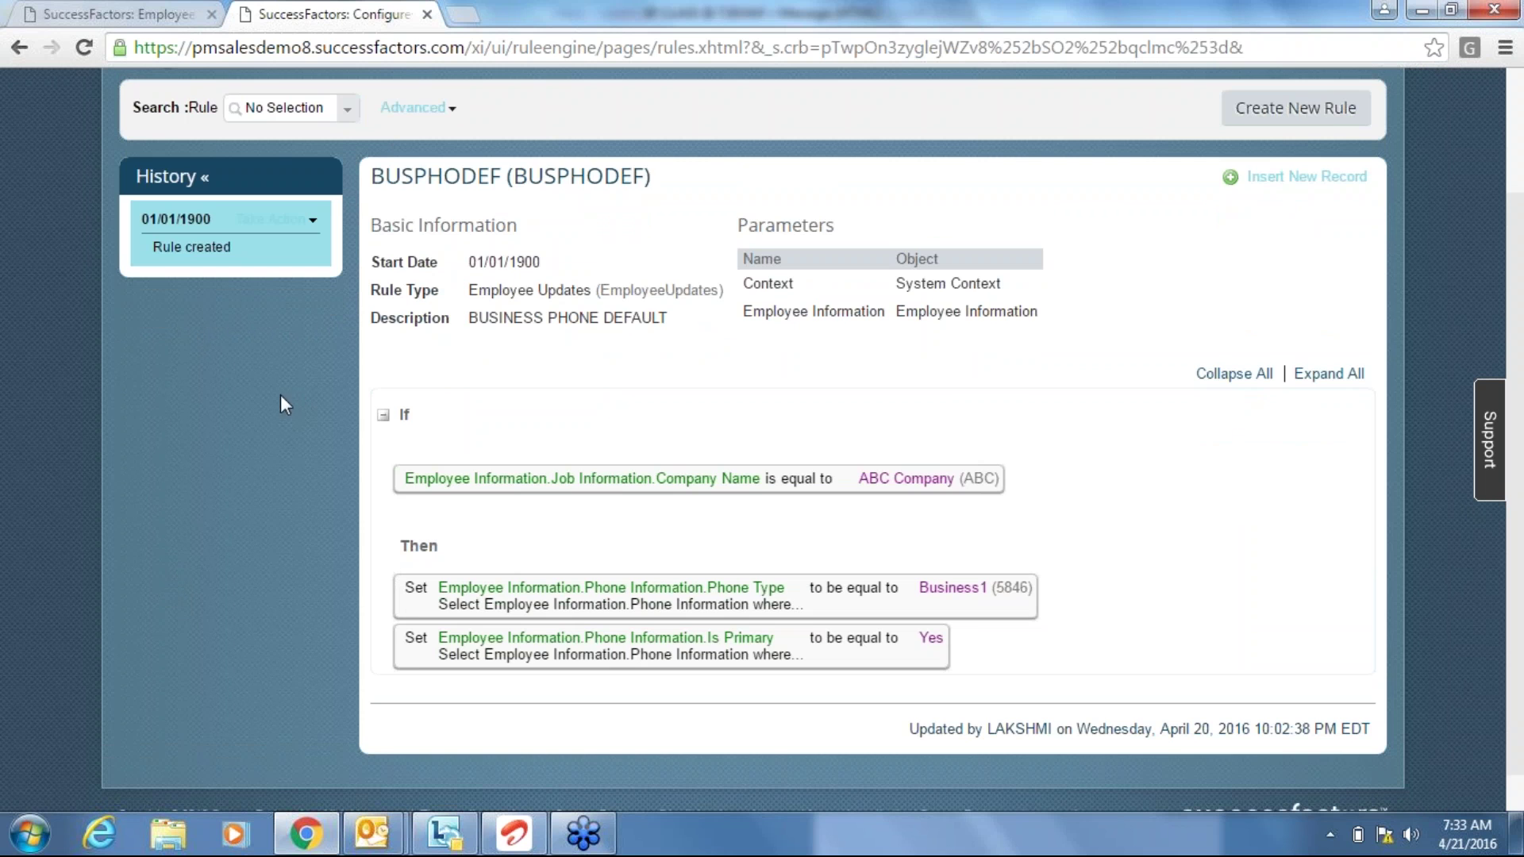
{"action": "left_click", "coordinate": [114, 4]}
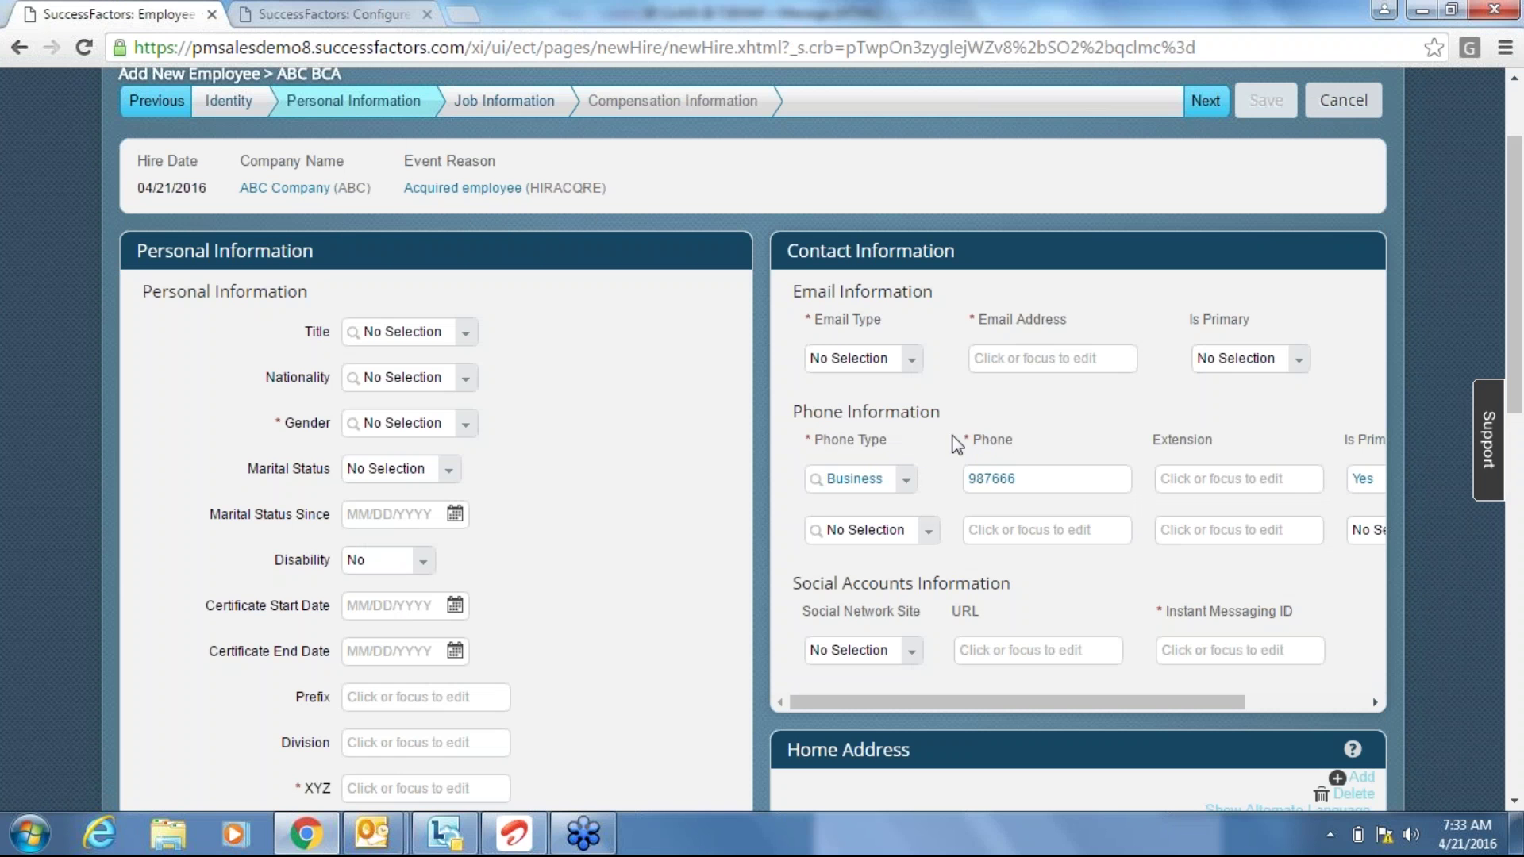
{"action": "left_click", "coordinate": [323, 11]}
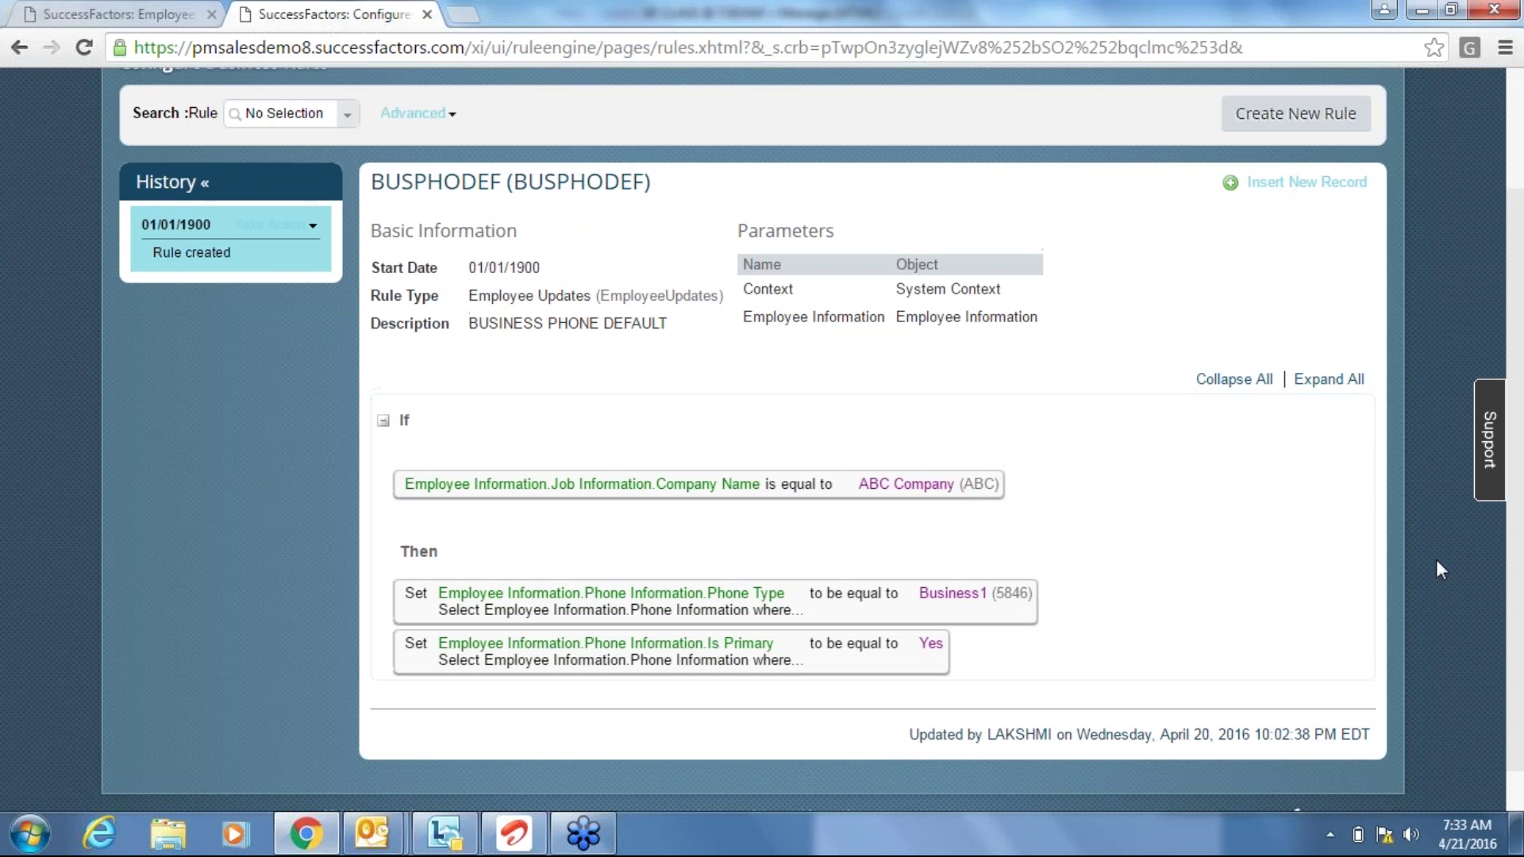
{"action": "scroll", "coordinate": [1438, 567], "scroll_direction": "up", "scroll_amount": 2}
{"action": "left_click", "coordinate": [225, 188]}
{"action": "left_click", "coordinate": [151, 16]}
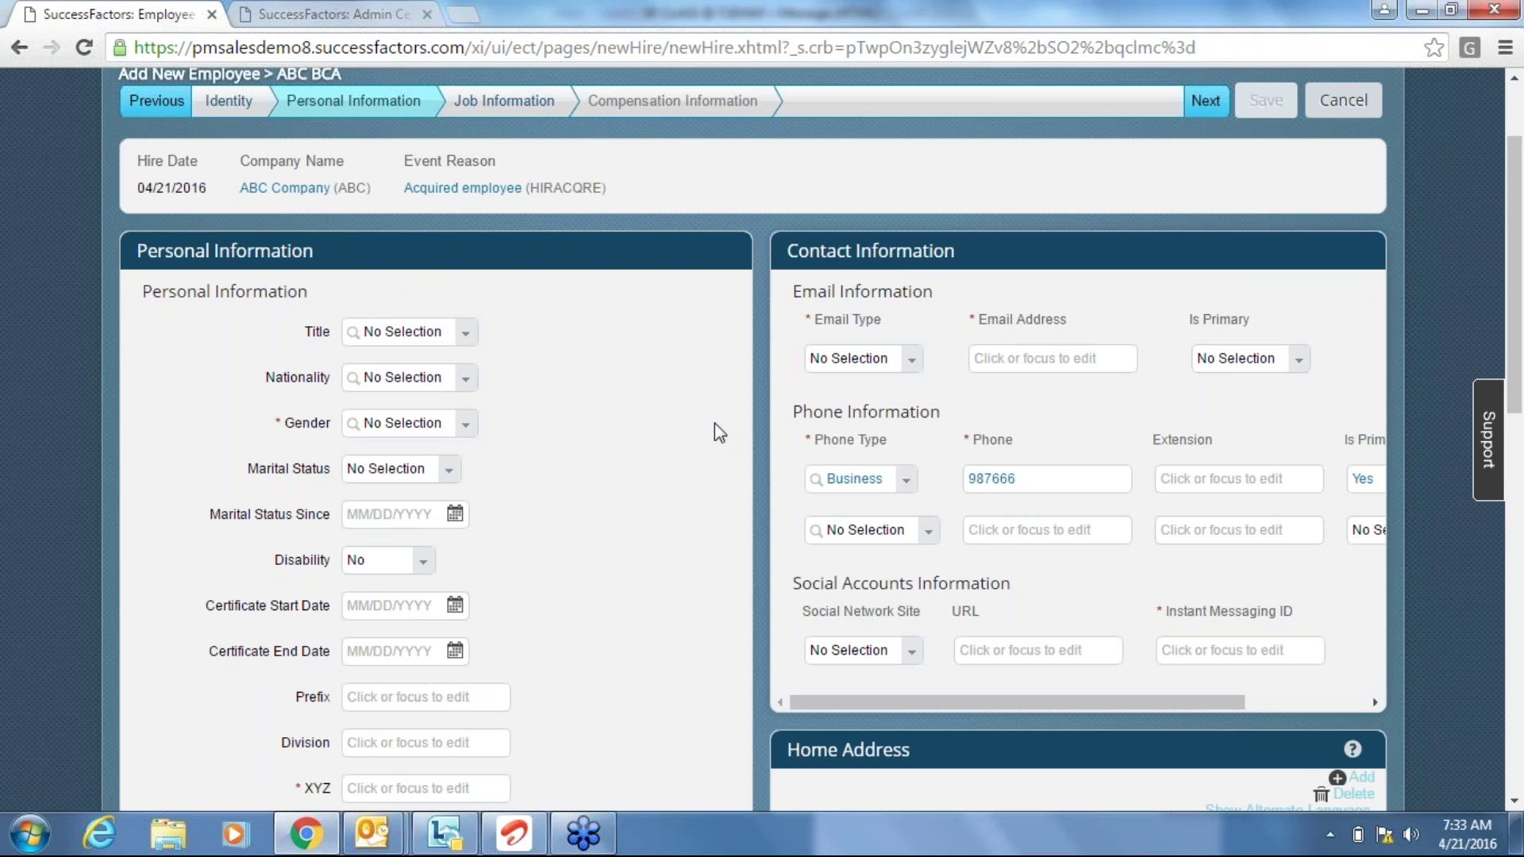
In the Admin Center, search Tool Search for 'manage bu' to open Manage Business Configuration.
{"action": "left_click", "coordinate": [380, 12]}
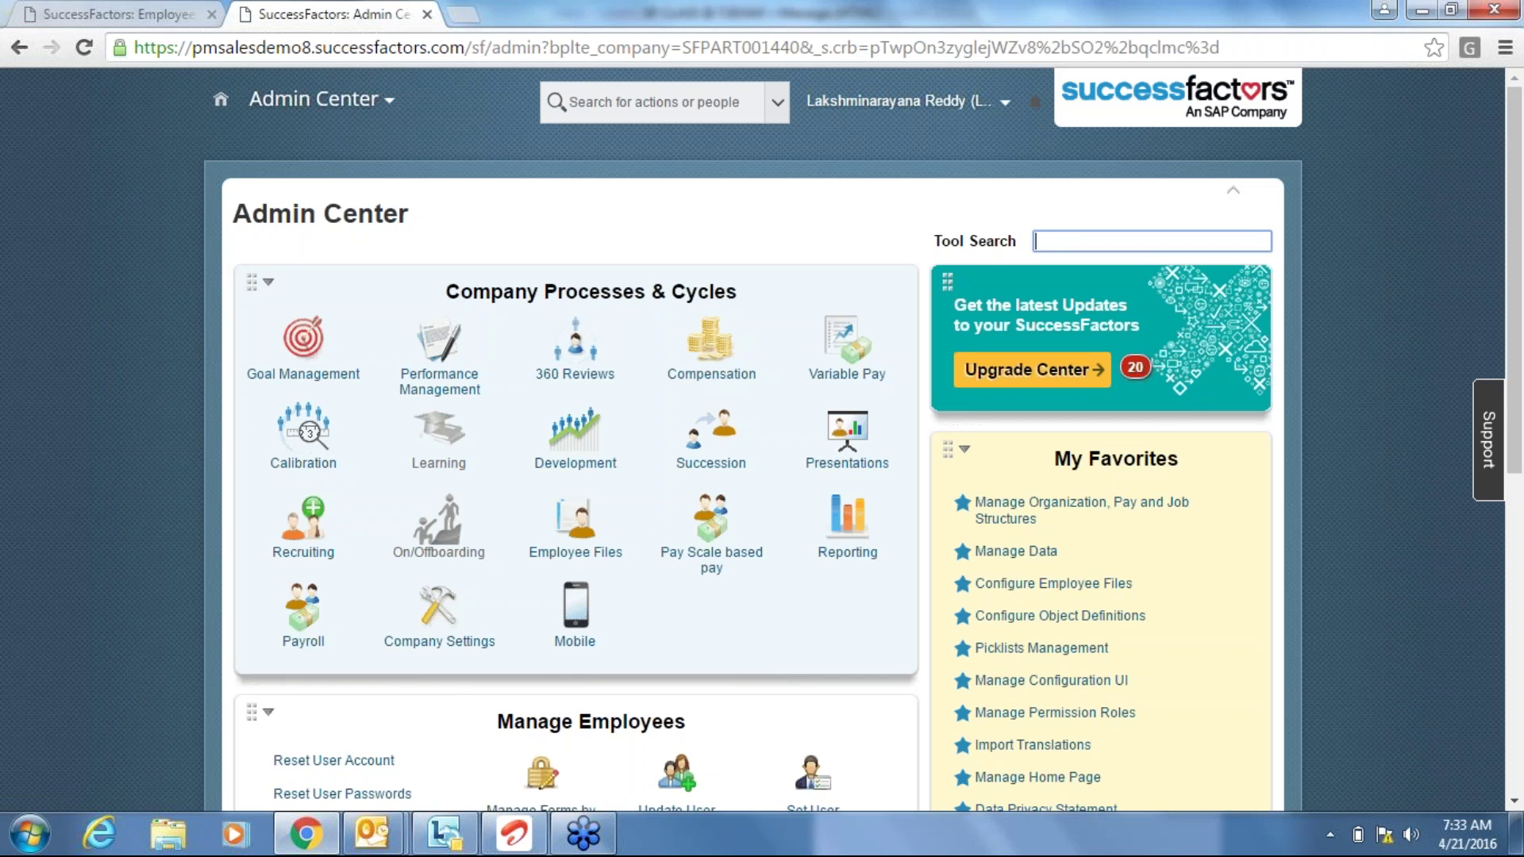
{"action": "type", "text": "configure p"}
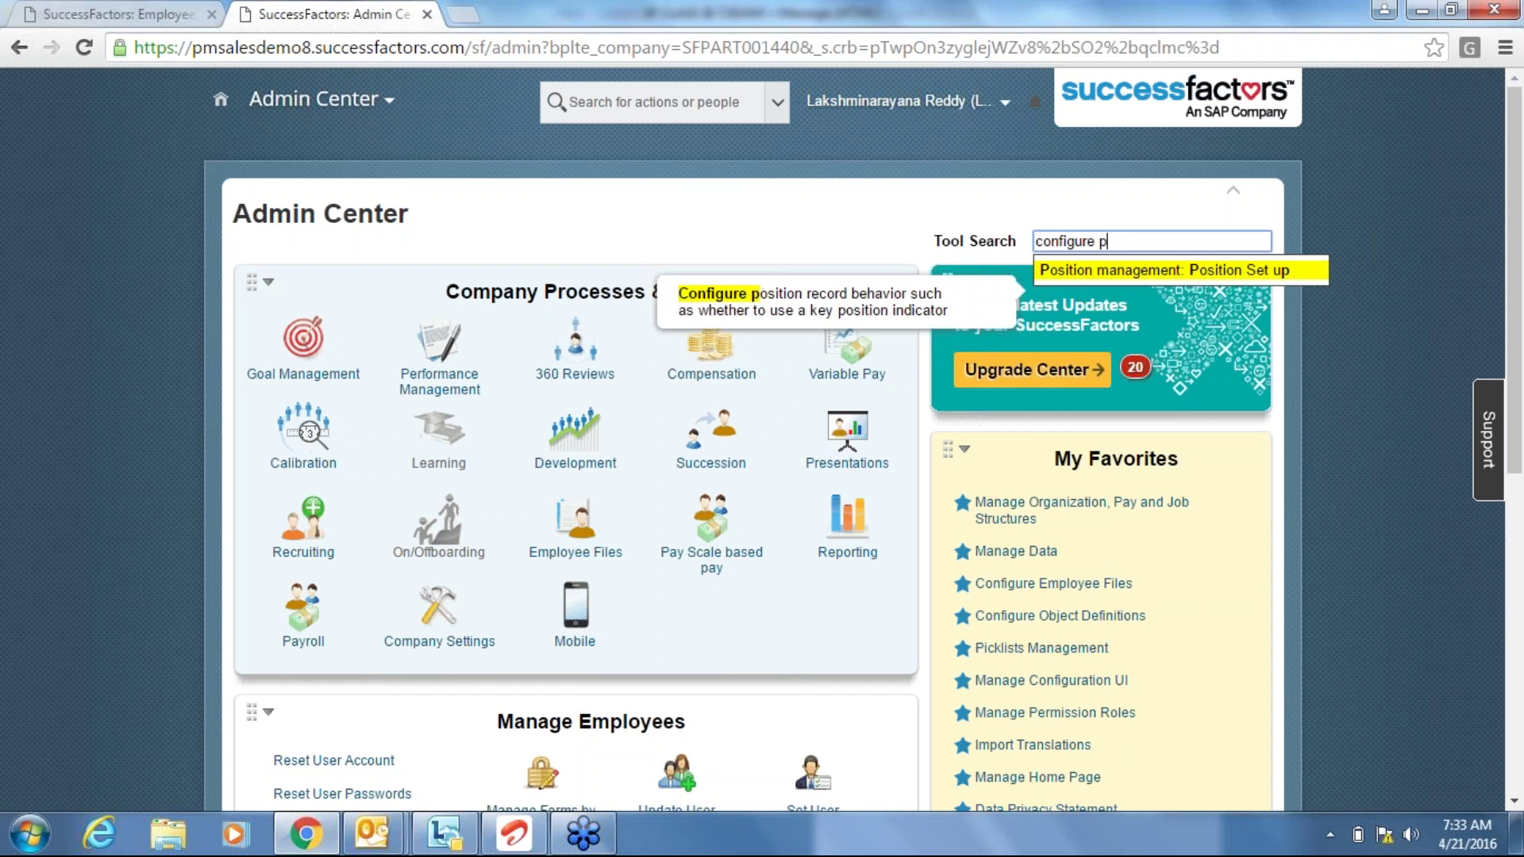
{"action": "key", "text": "BackSpace"}
{"action": "type", "text": "ob"}
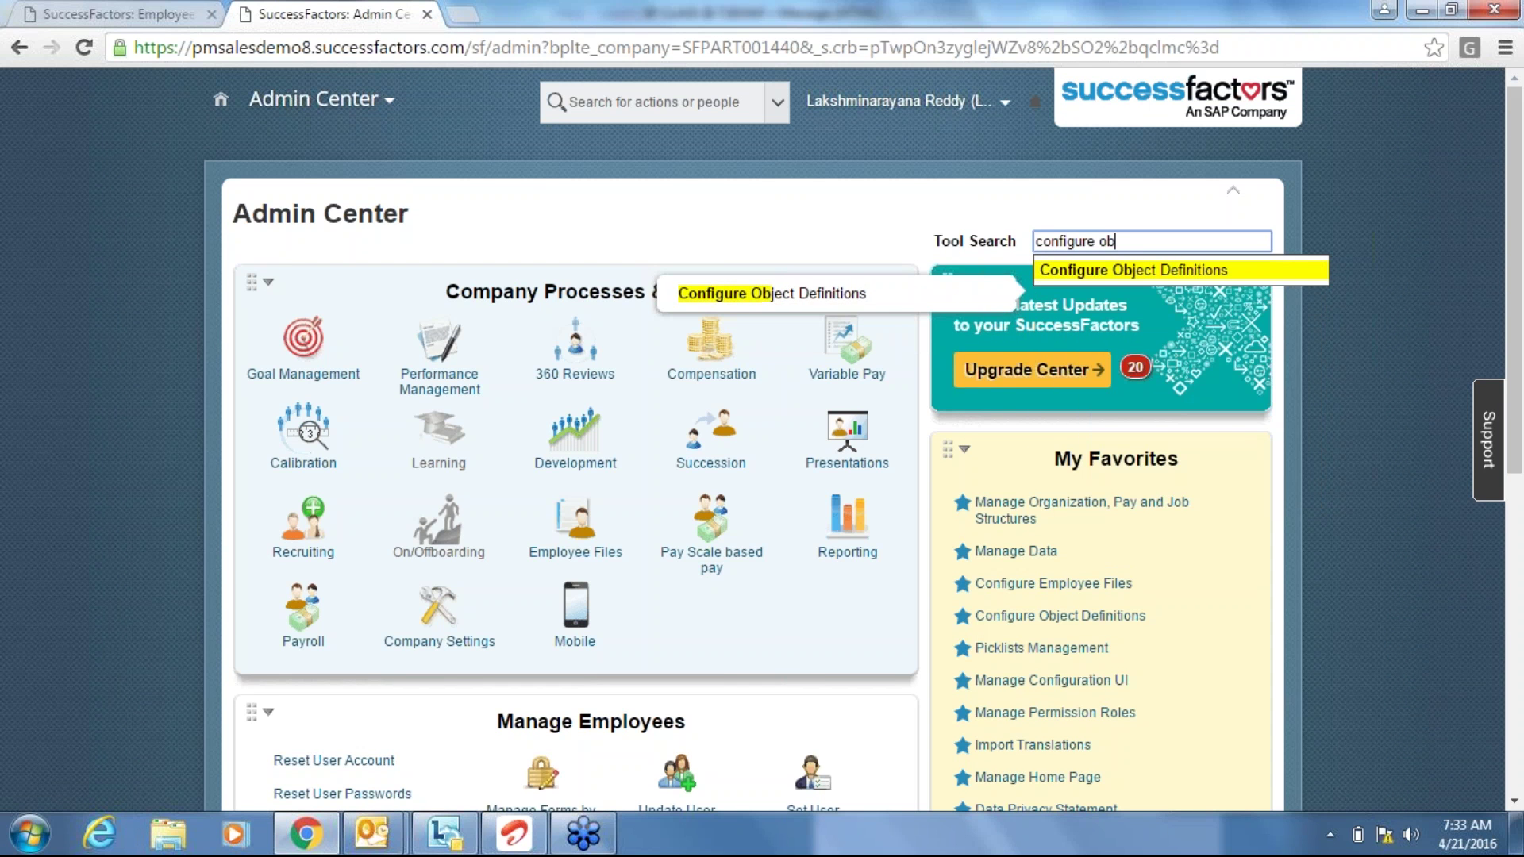
{"action": "key", "text": "BackSpace"}
{"action": "key", "text": "BackSpace"}
{"action": "key", "text": "BackSpace"}
{"action": "key", "text": "BackSpace"}
{"action": "key", "text": "BackSpace"}
{"action": "key", "text": "BackSpace"}
{"action": "key", "text": "BackSpace"}
{"action": "key", "text": "BackSpace"}
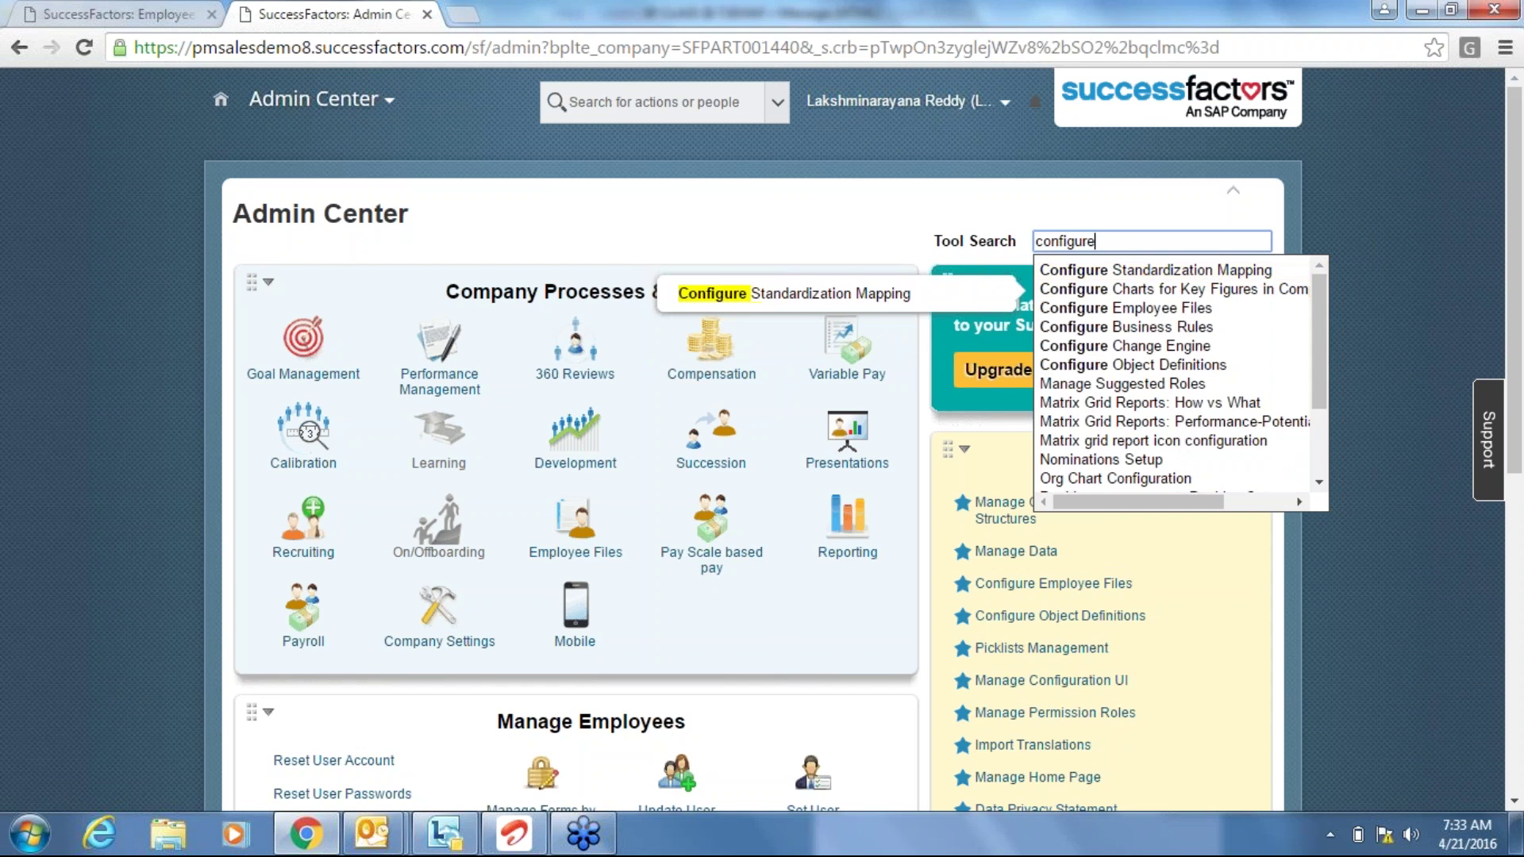
{"action": "key", "text": "BackSpace"}
{"action": "key", "text": "BackSpace"}
{"action": "key", "text": "BackSpace"}
{"action": "key", "text": "BackSpace"}
{"action": "type", "text": "manage bu"}
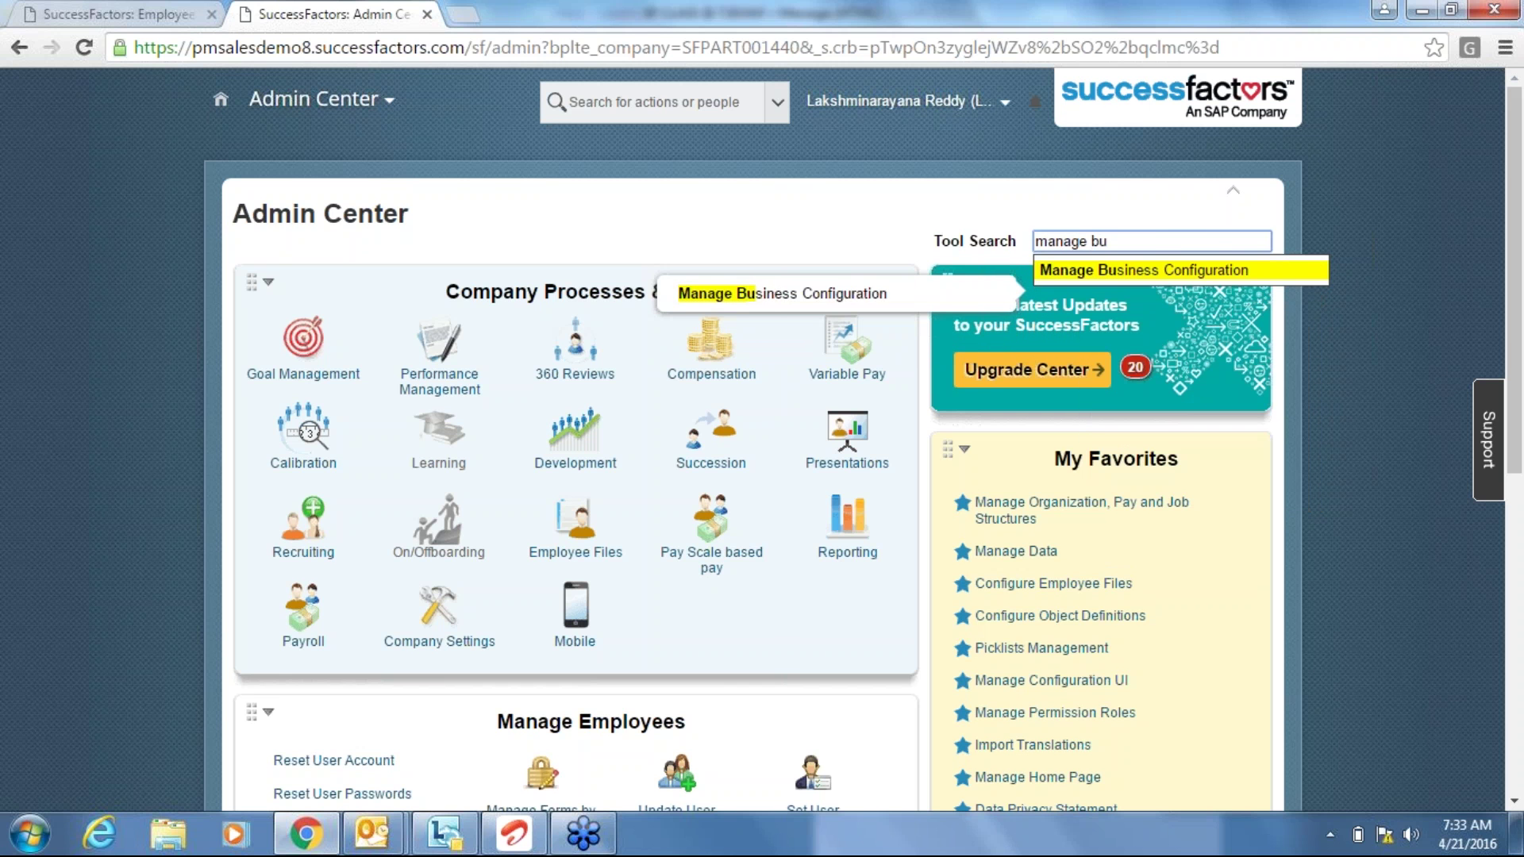
{"action": "key", "text": "Return"}
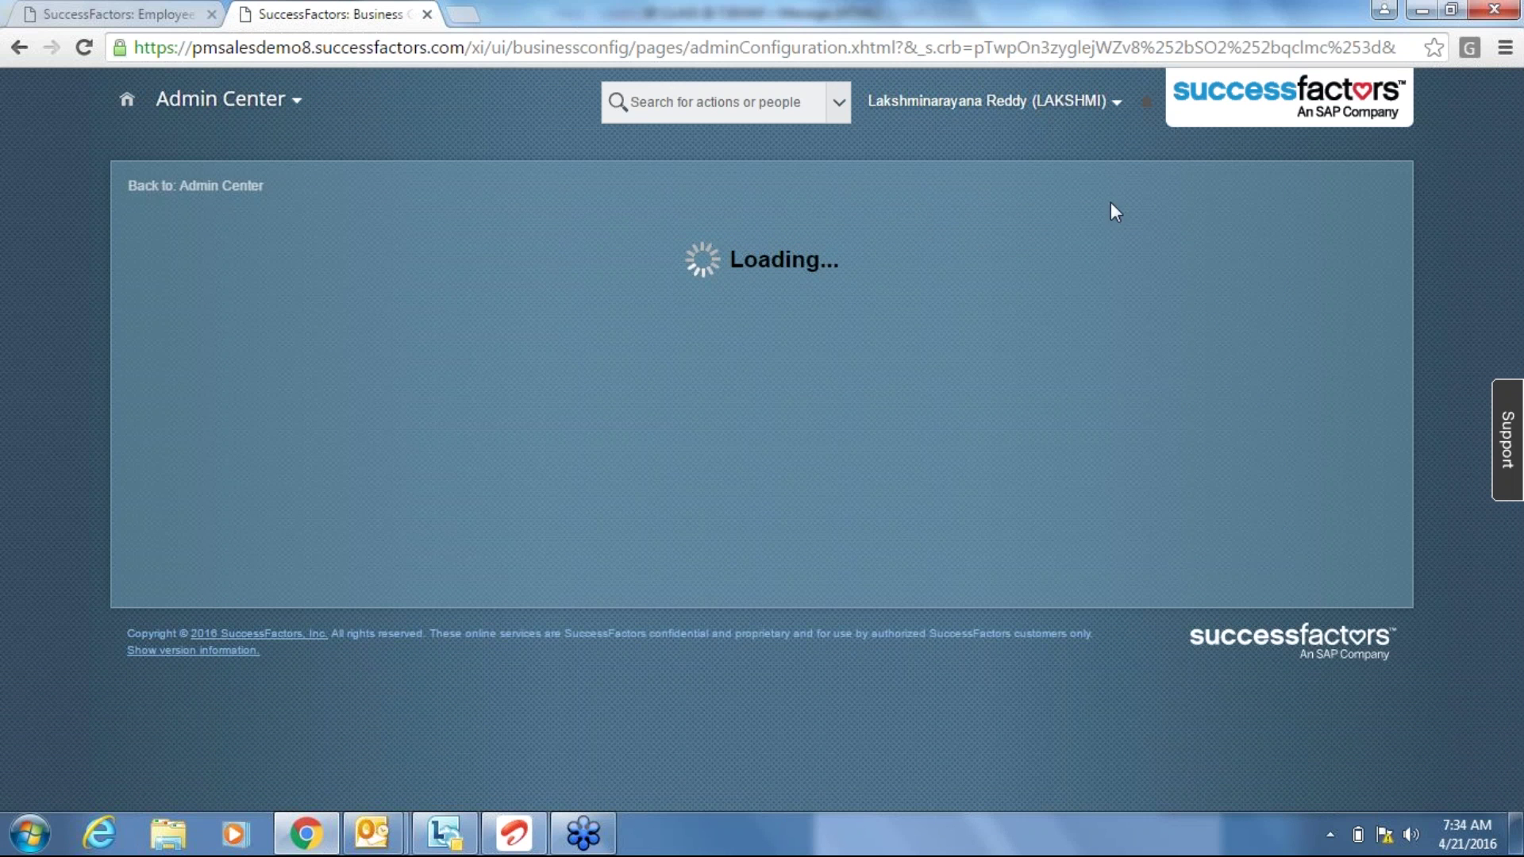
{"action": "left_click", "coordinate": [114, 24]}
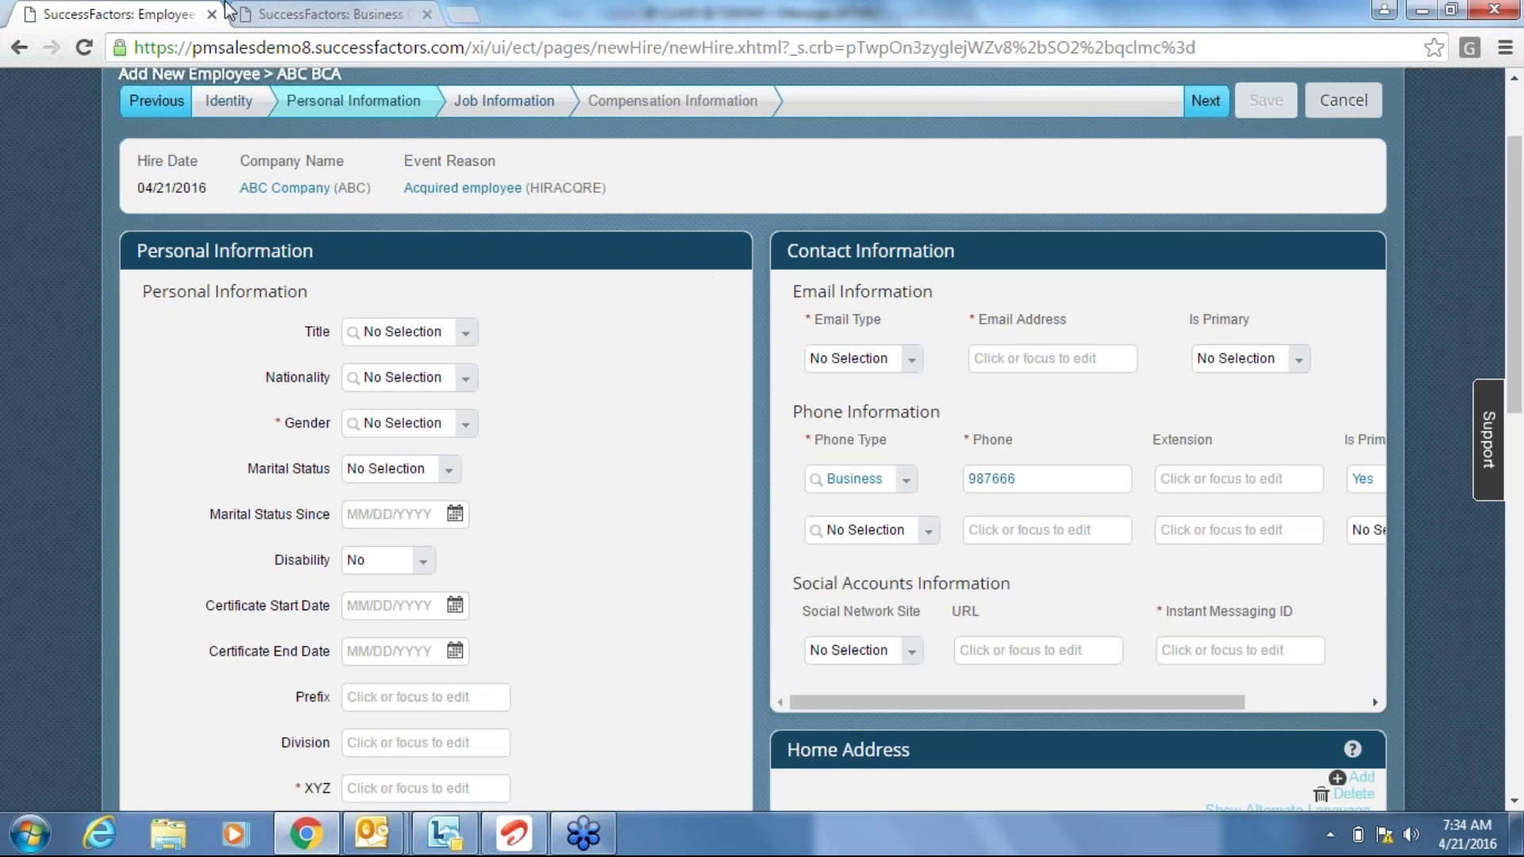
{"action": "left_click", "coordinate": [310, 14]}
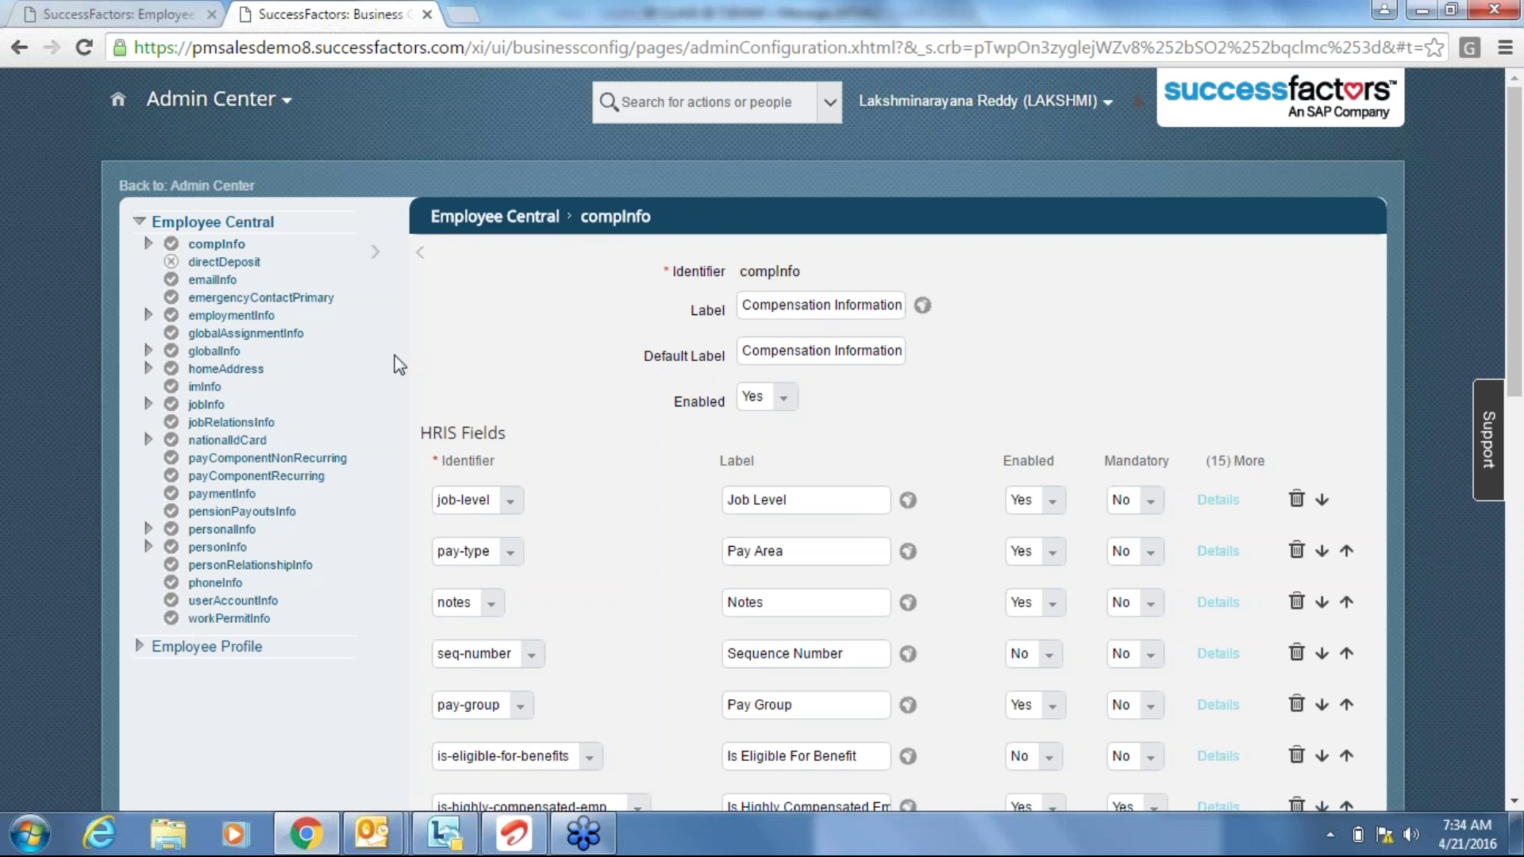
Open phoneInfo under Employee Central and scroll down to its Trigger Rules.
{"action": "left_click", "coordinate": [216, 584]}
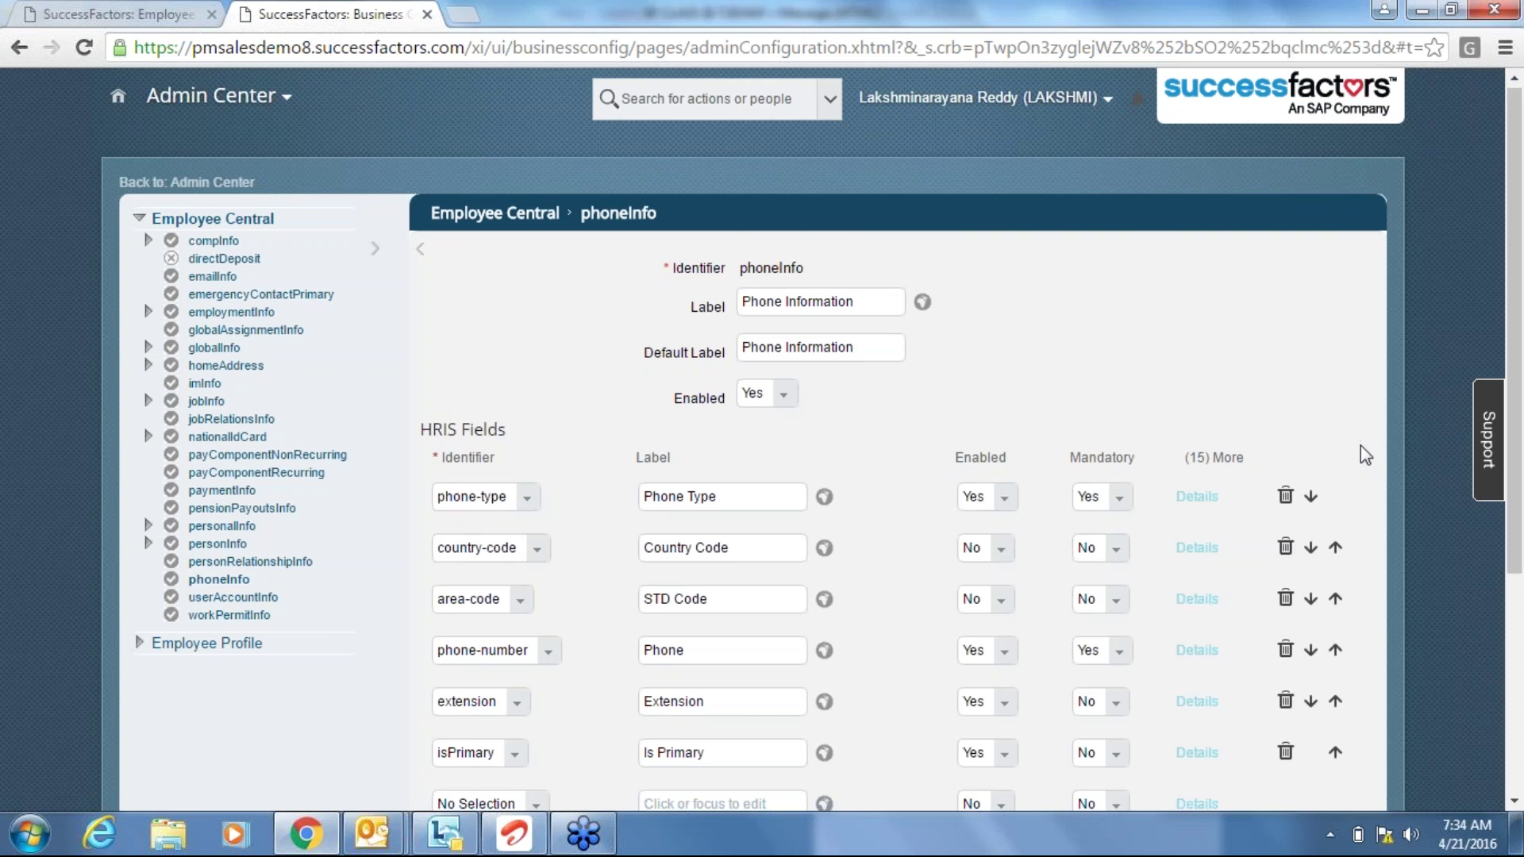
{"action": "scroll", "coordinate": [1360, 446], "scroll_direction": "down", "scroll_amount": 2}
{"action": "scroll", "coordinate": [1360, 446], "scroll_direction": "down", "scroll_amount": 2}
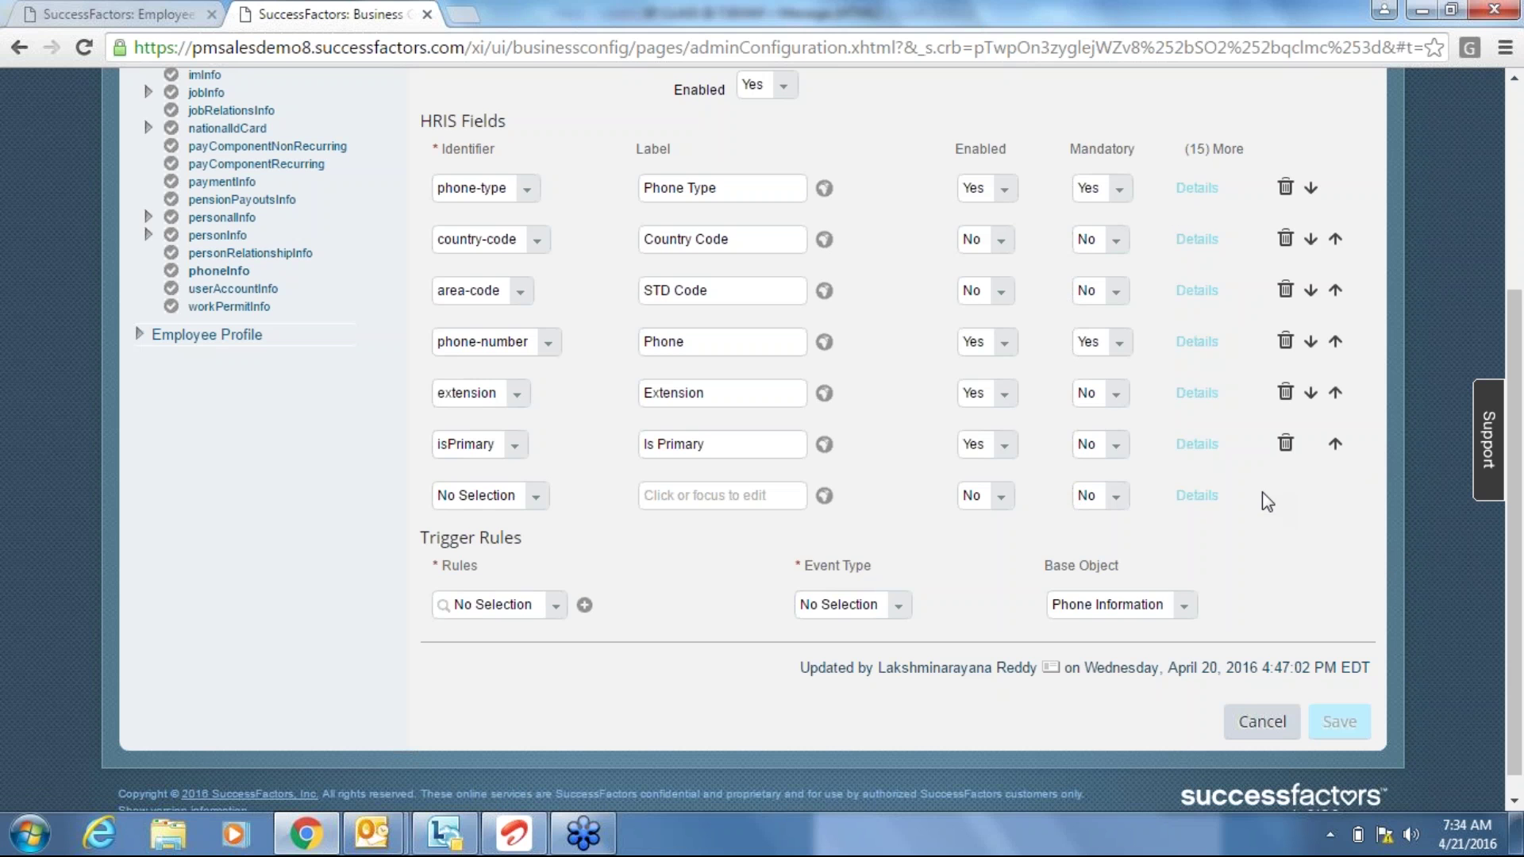
Give the phone-type field trigger rule BUSPHODEF on Employee Information with event type onChange.
{"action": "left_click", "coordinate": [1196, 188]}
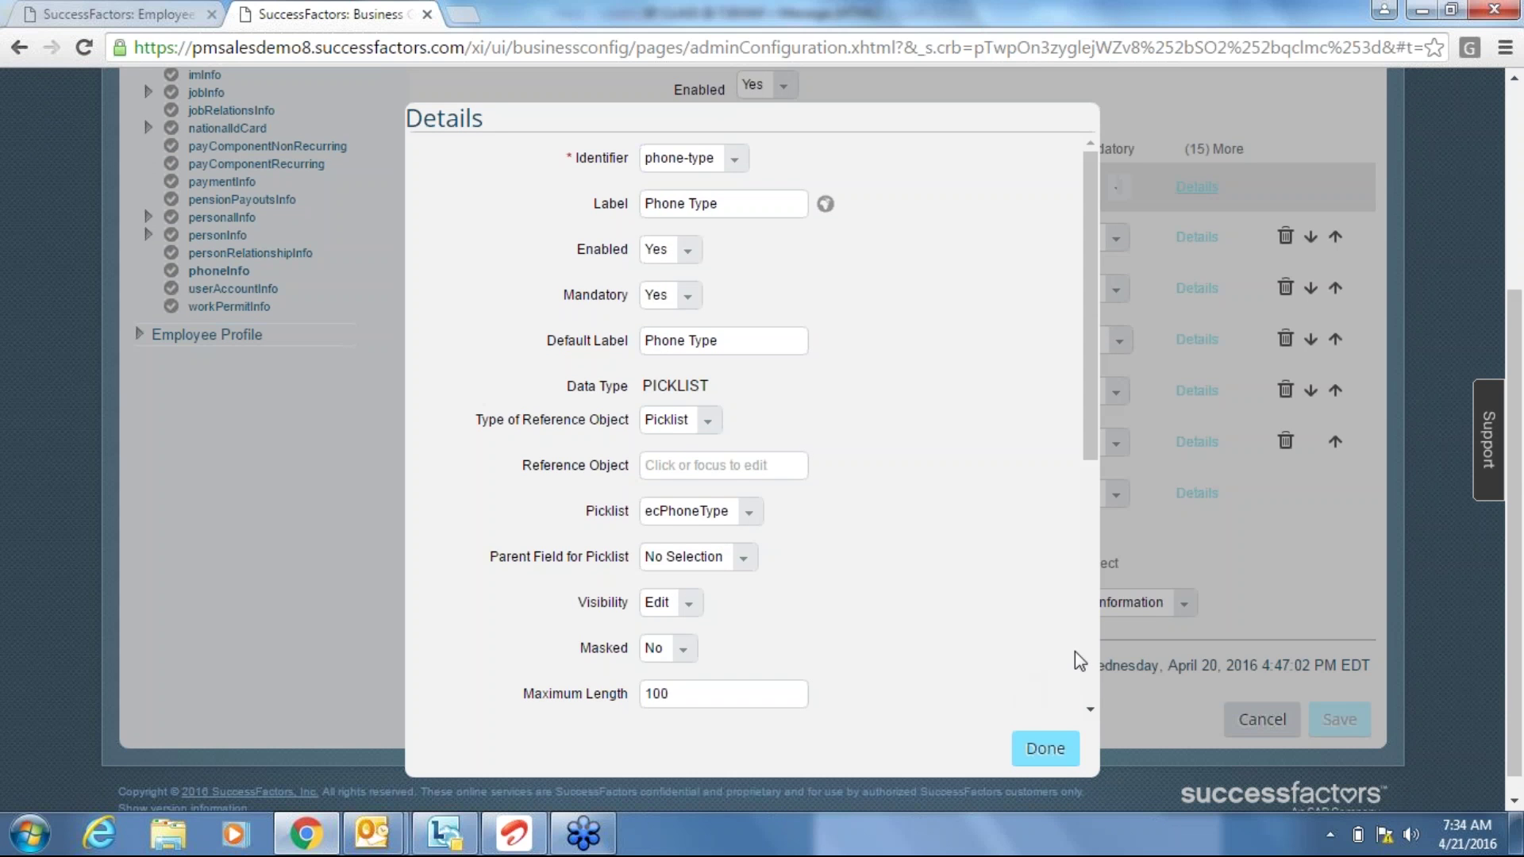
{"action": "left_click", "coordinate": [1061, 750]}
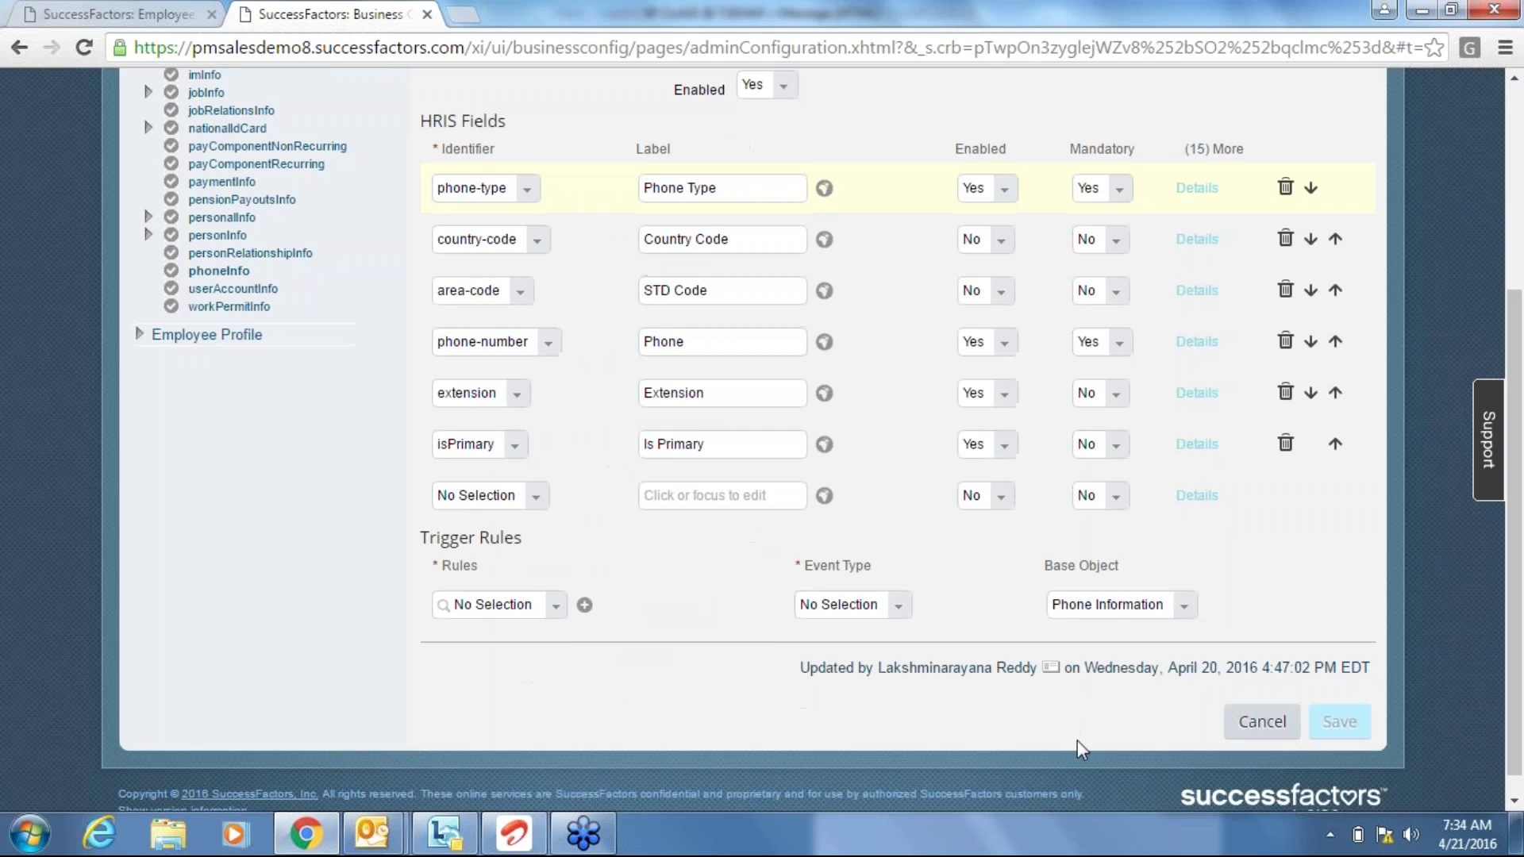
{"action": "left_click", "coordinate": [1196, 188]}
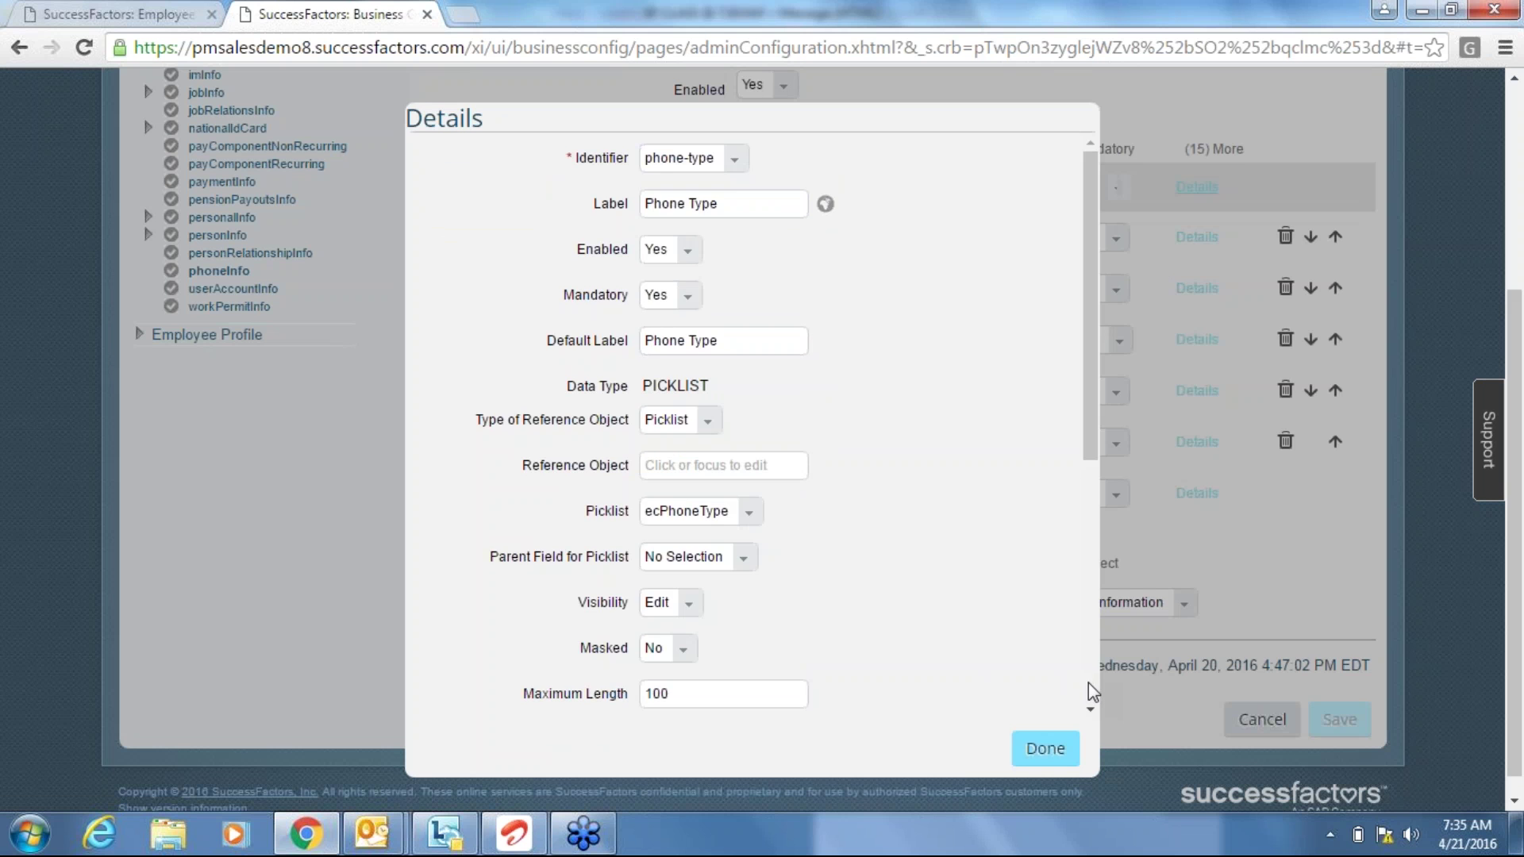
{"action": "scroll", "coordinate": [1088, 682], "scroll_direction": "down", "scroll_amount": 6}
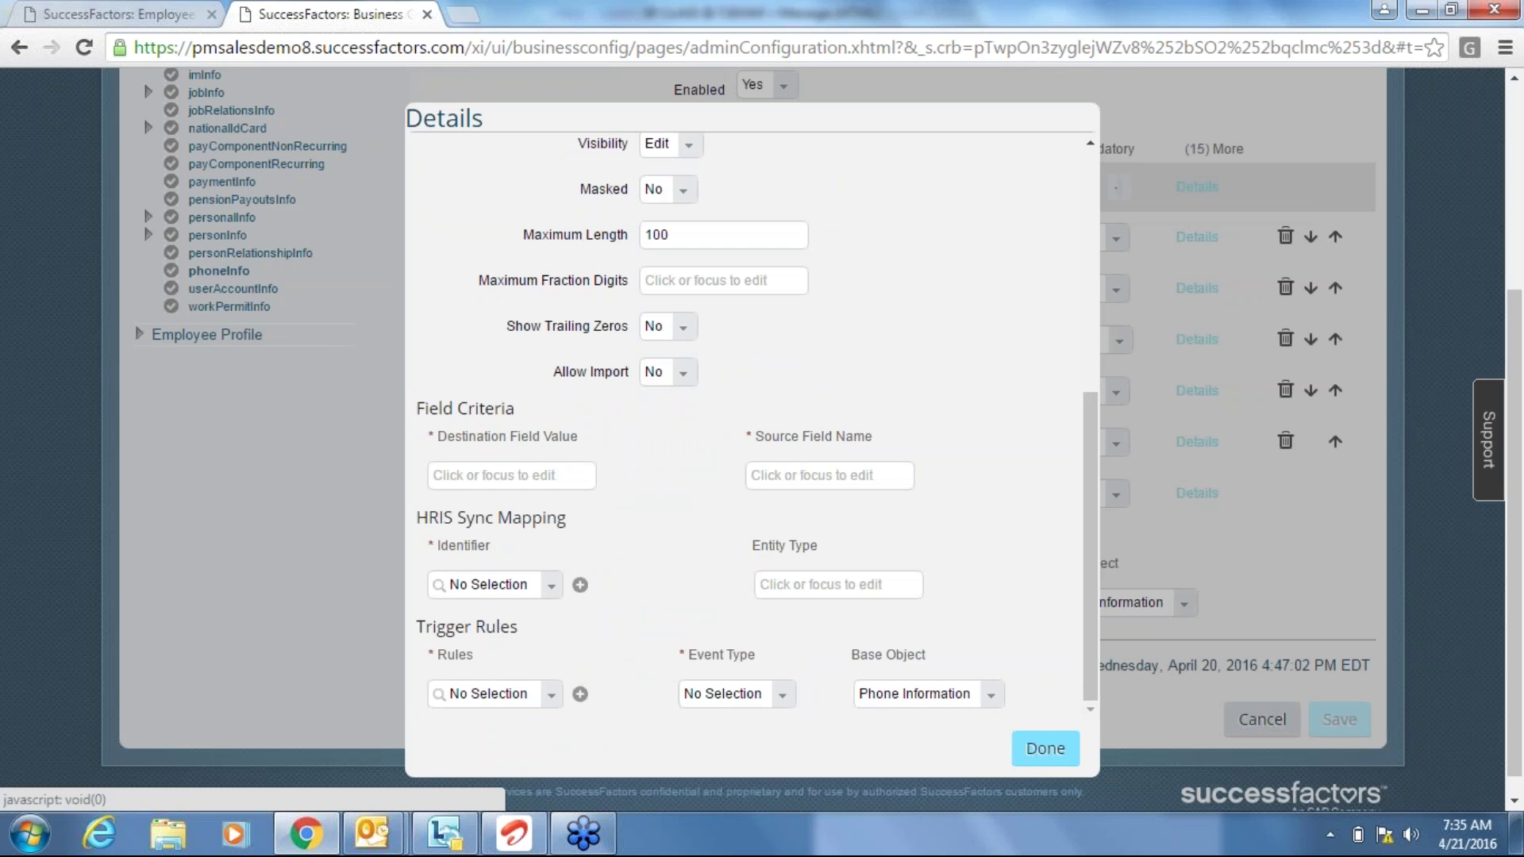
{"action": "left_click", "coordinate": [929, 694]}
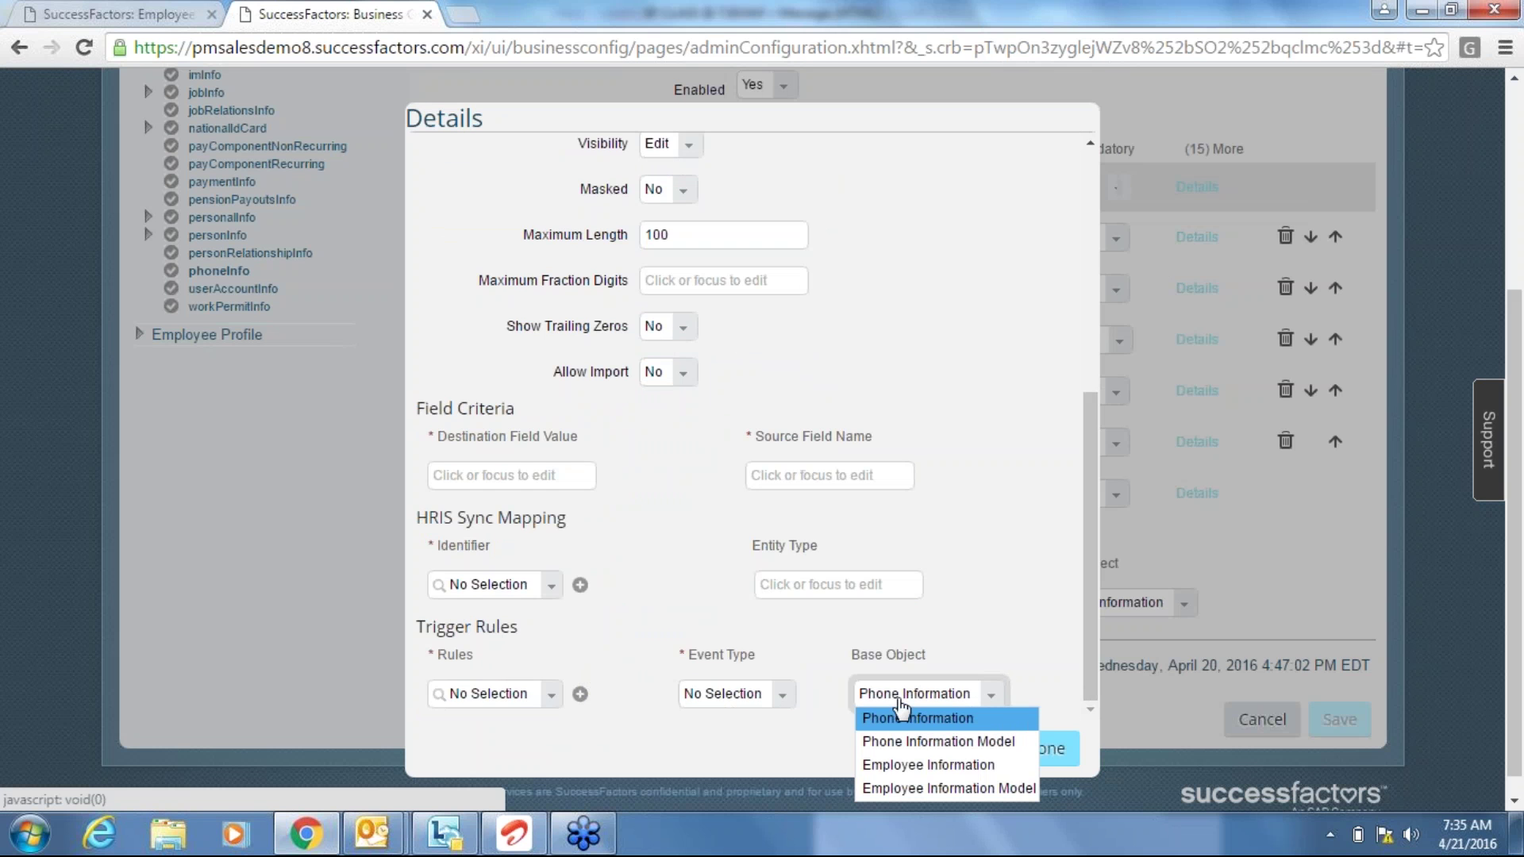
{"action": "left_click", "coordinate": [927, 765]}
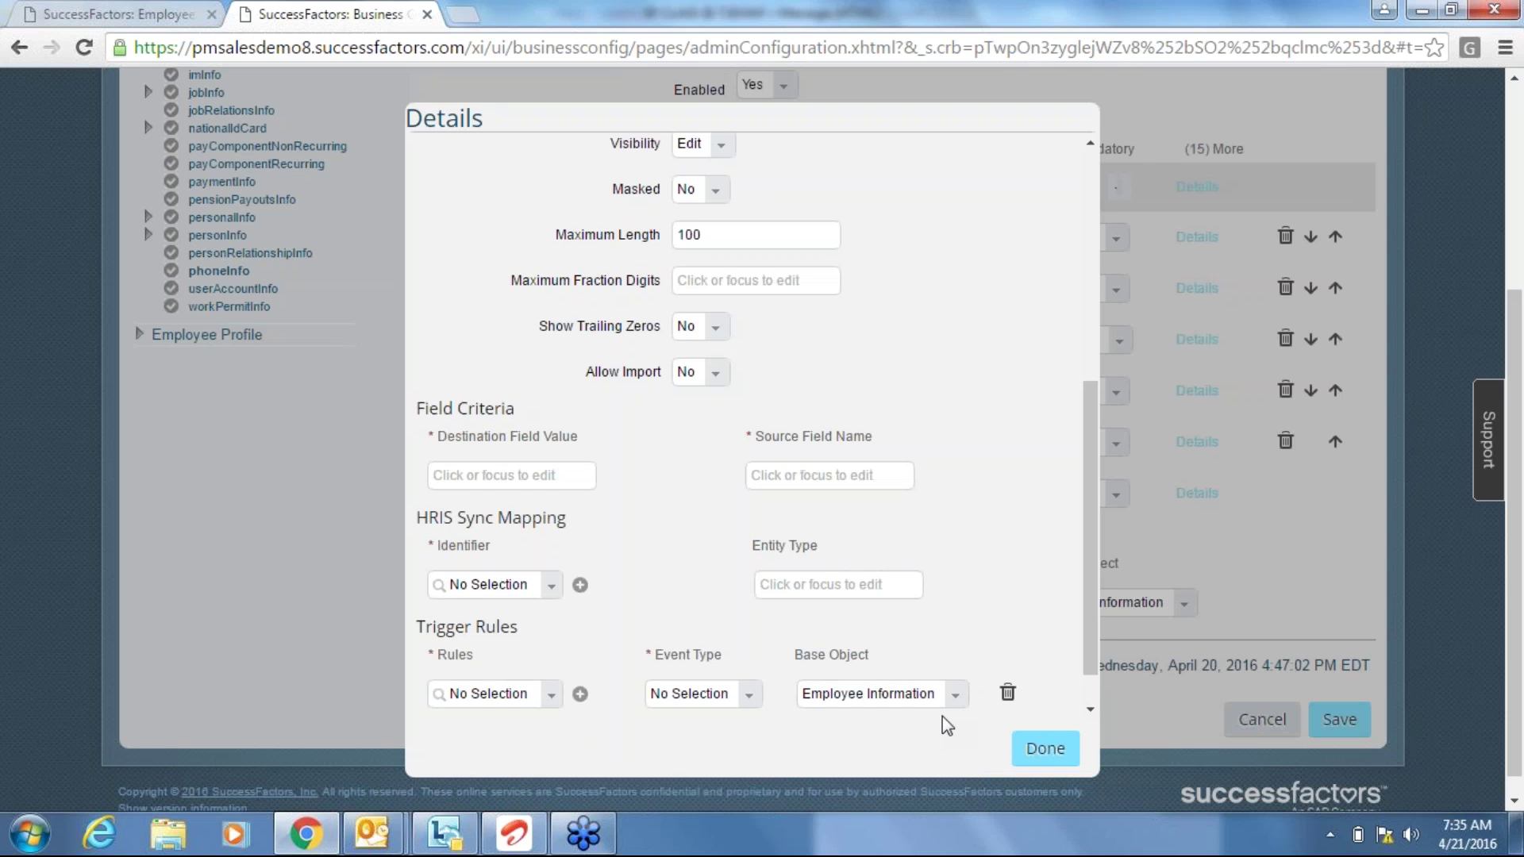
{"action": "left_click", "coordinate": [548, 695]}
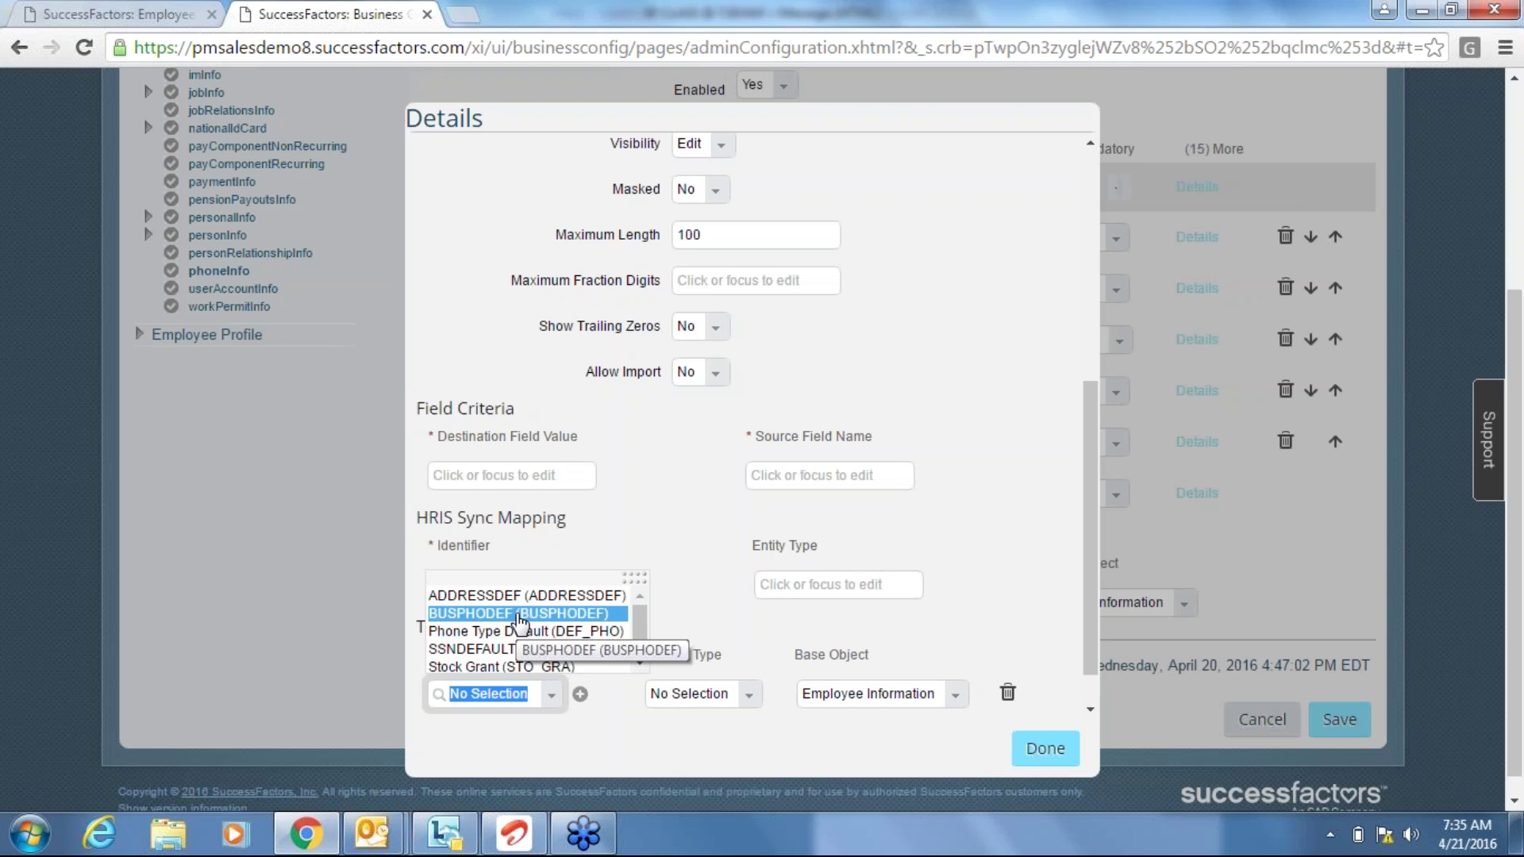
{"action": "left_click", "coordinate": [520, 615]}
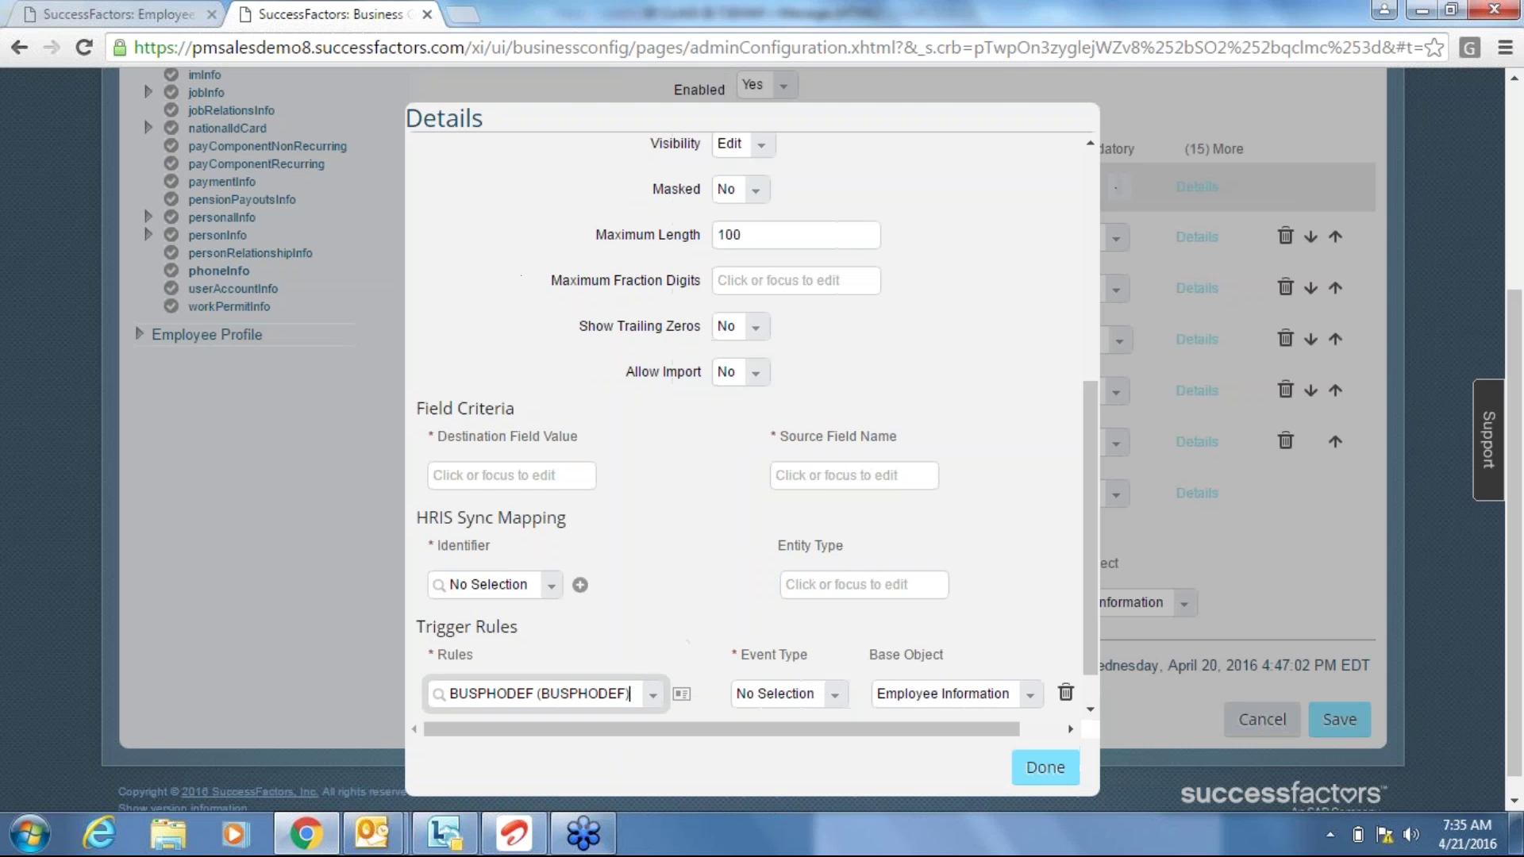
{"action": "left_click", "coordinate": [837, 706]}
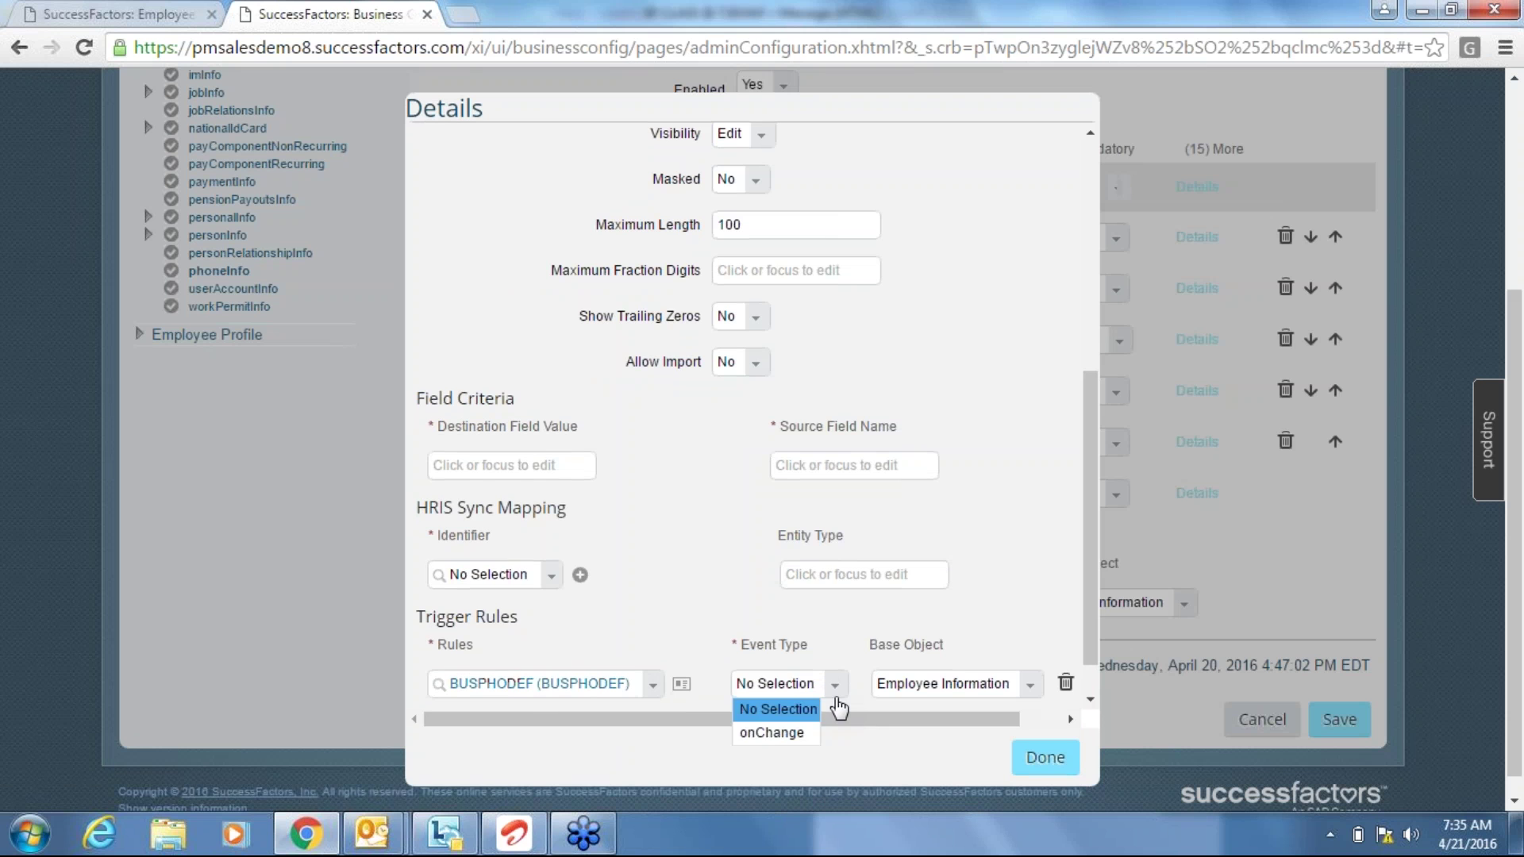
{"action": "left_click", "coordinate": [824, 820]}
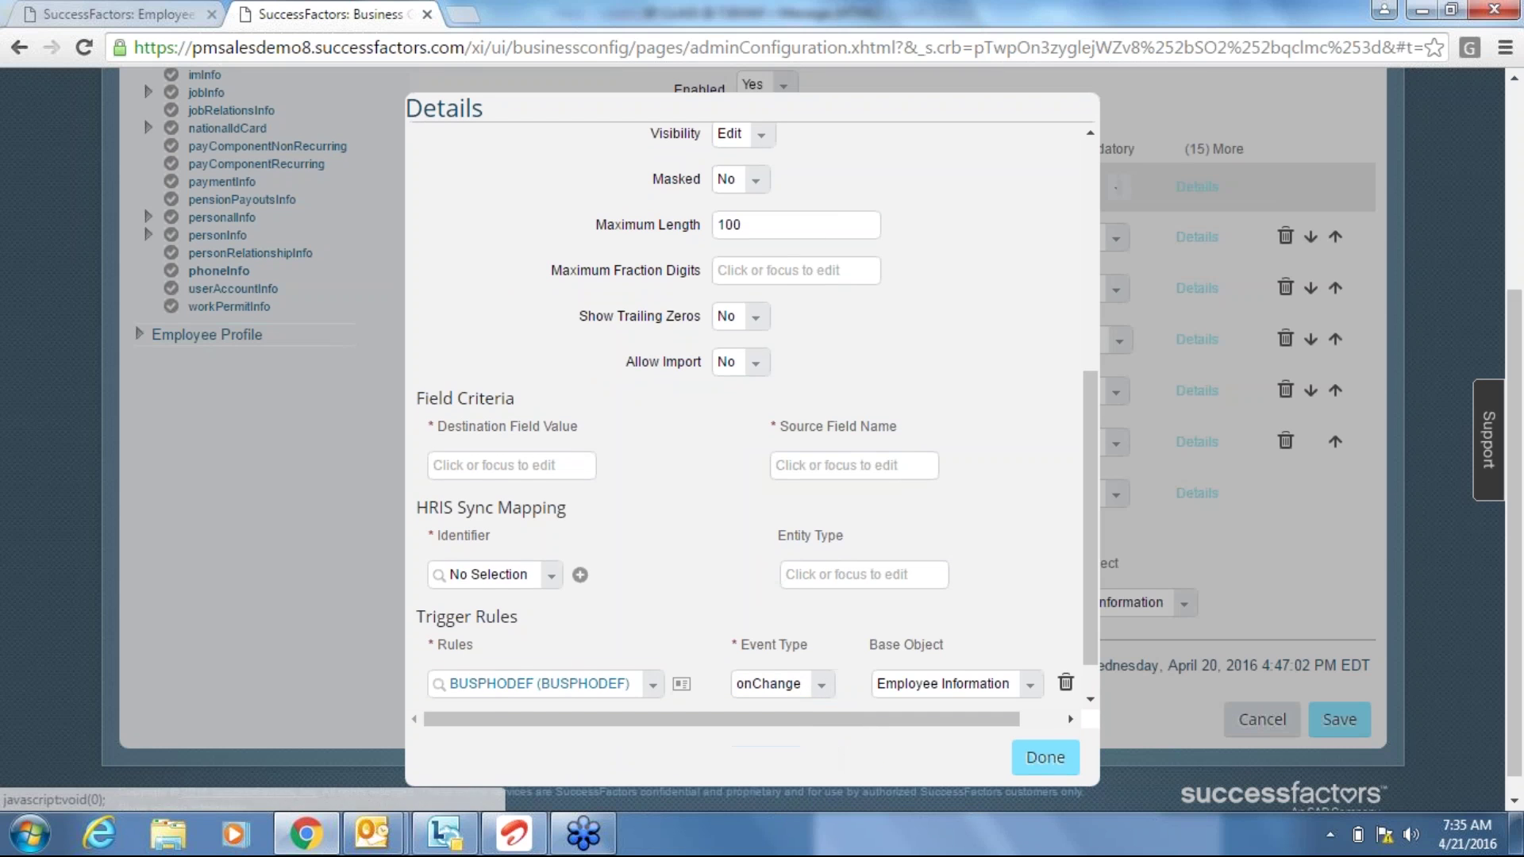
{"action": "left_click", "coordinate": [1032, 758]}
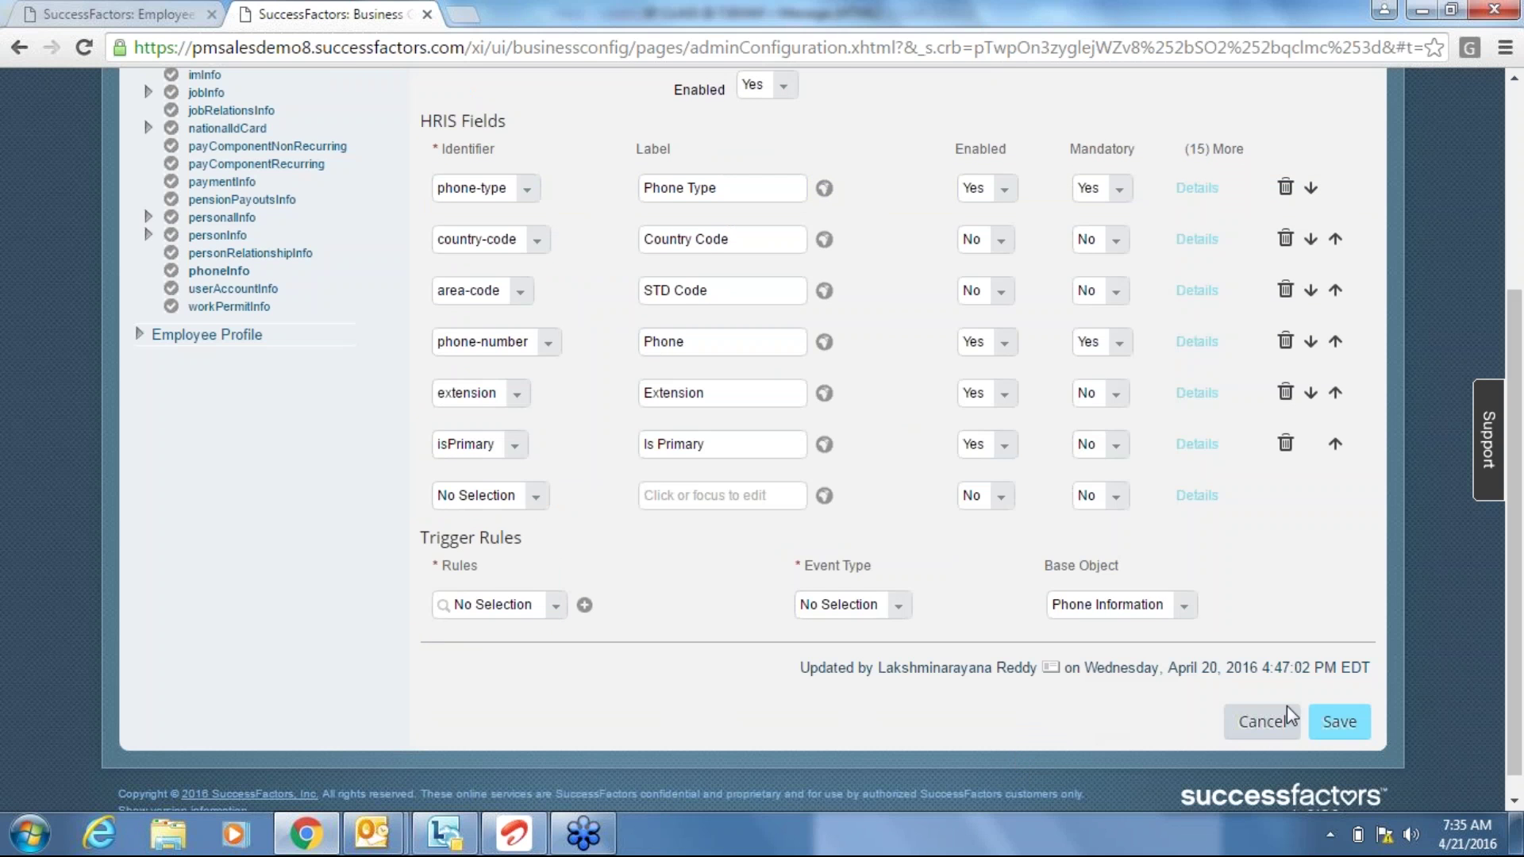
Save the phoneInfo changes, abandon the unsaved new-hire form, and return to the Admin Center tab.
{"action": "left_click", "coordinate": [1340, 724]}
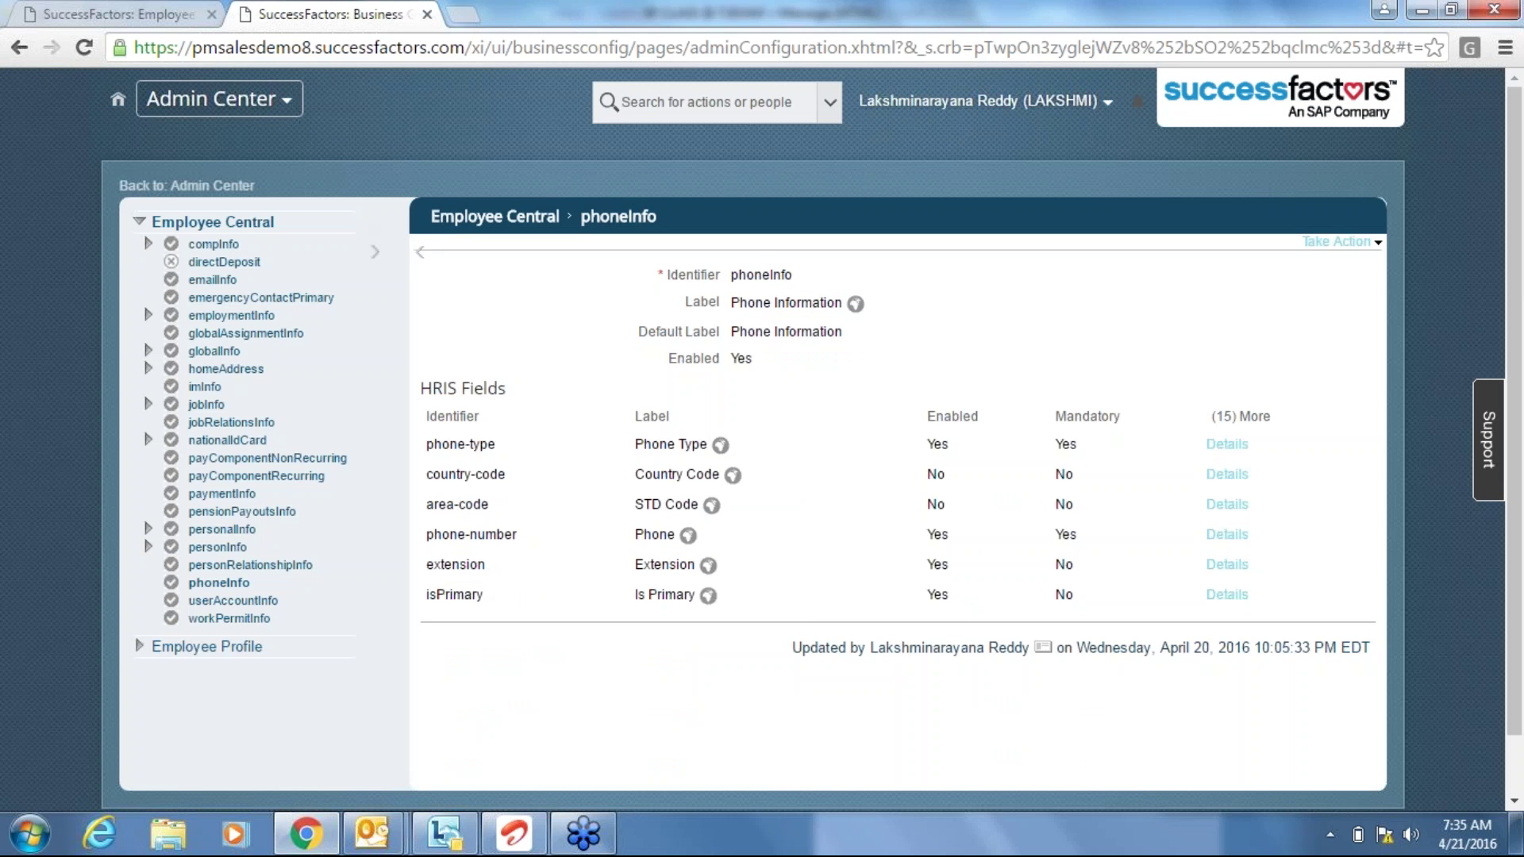
{"action": "left_click", "coordinate": [119, 14]}
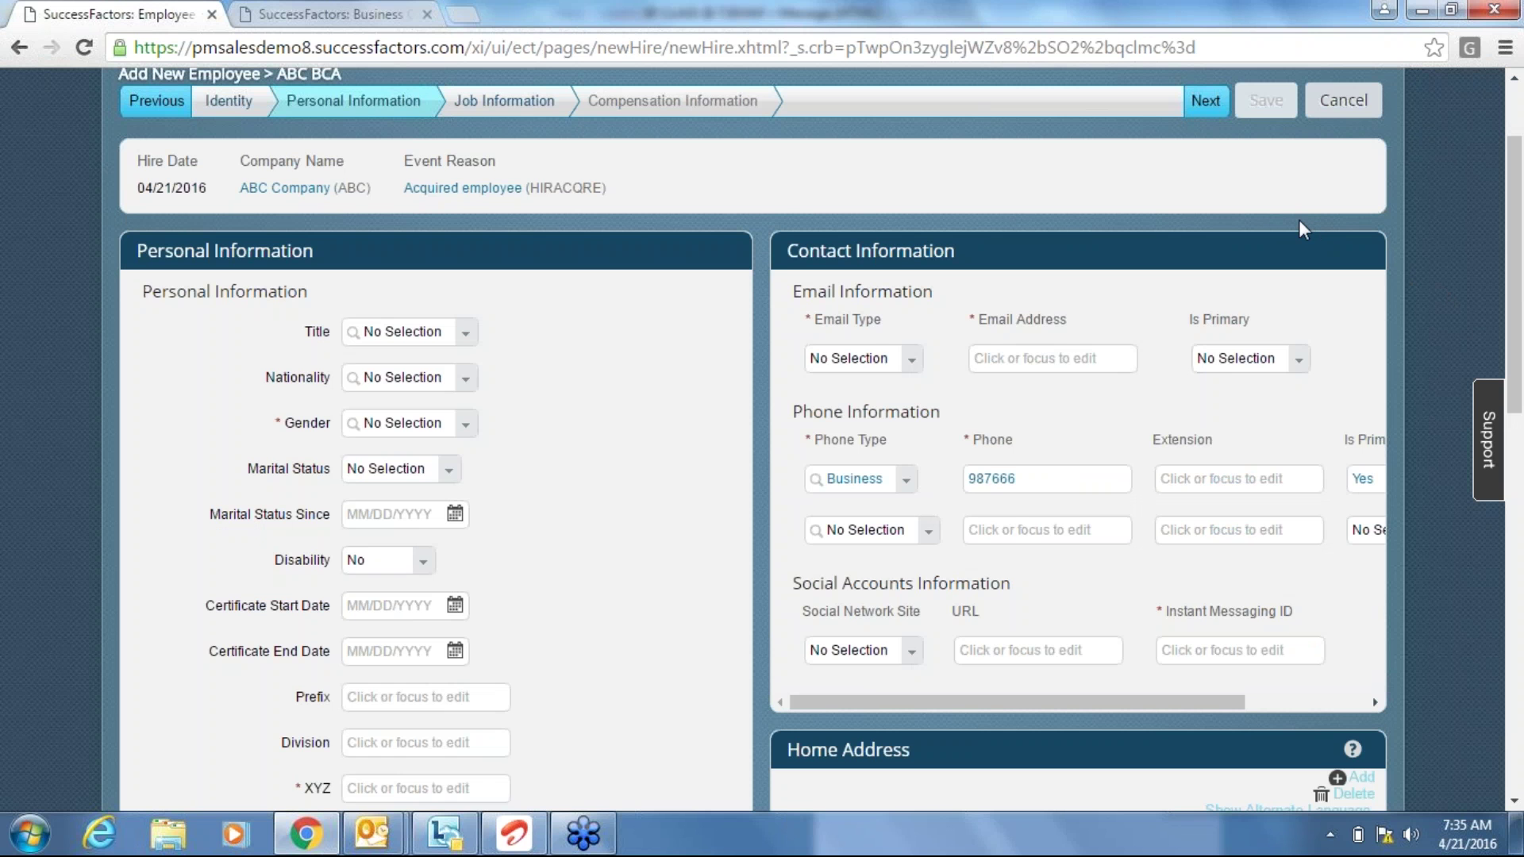
{"action": "scroll", "coordinate": [1300, 223], "scroll_direction": "up", "scroll_amount": 1}
{"action": "scroll", "coordinate": [1300, 222], "scroll_direction": "up", "scroll_amount": 2}
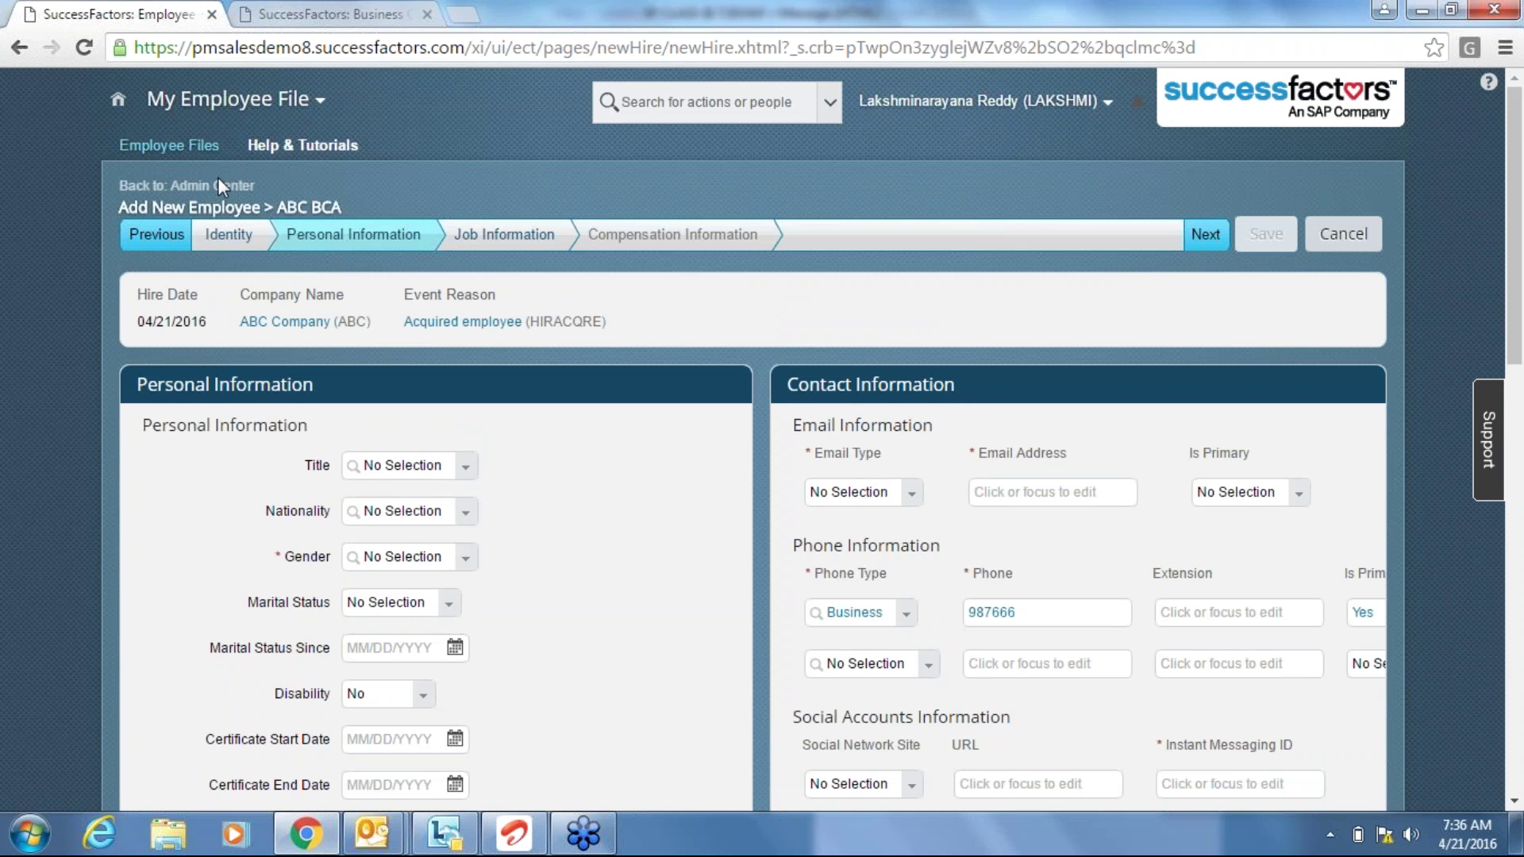
{"action": "left_click", "coordinate": [219, 188]}
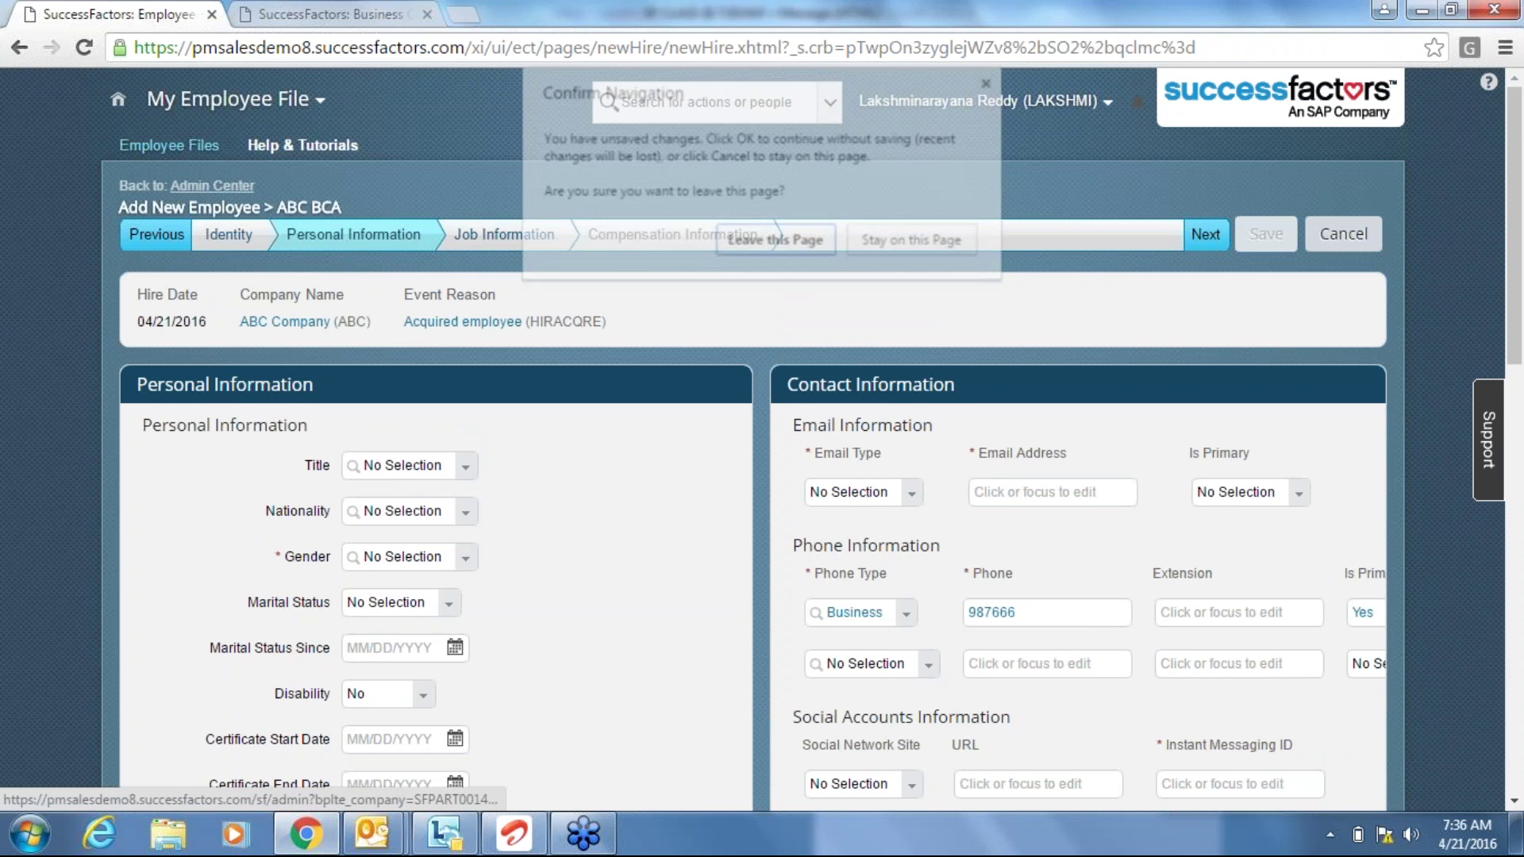
{"action": "left_click", "coordinate": [754, 241]}
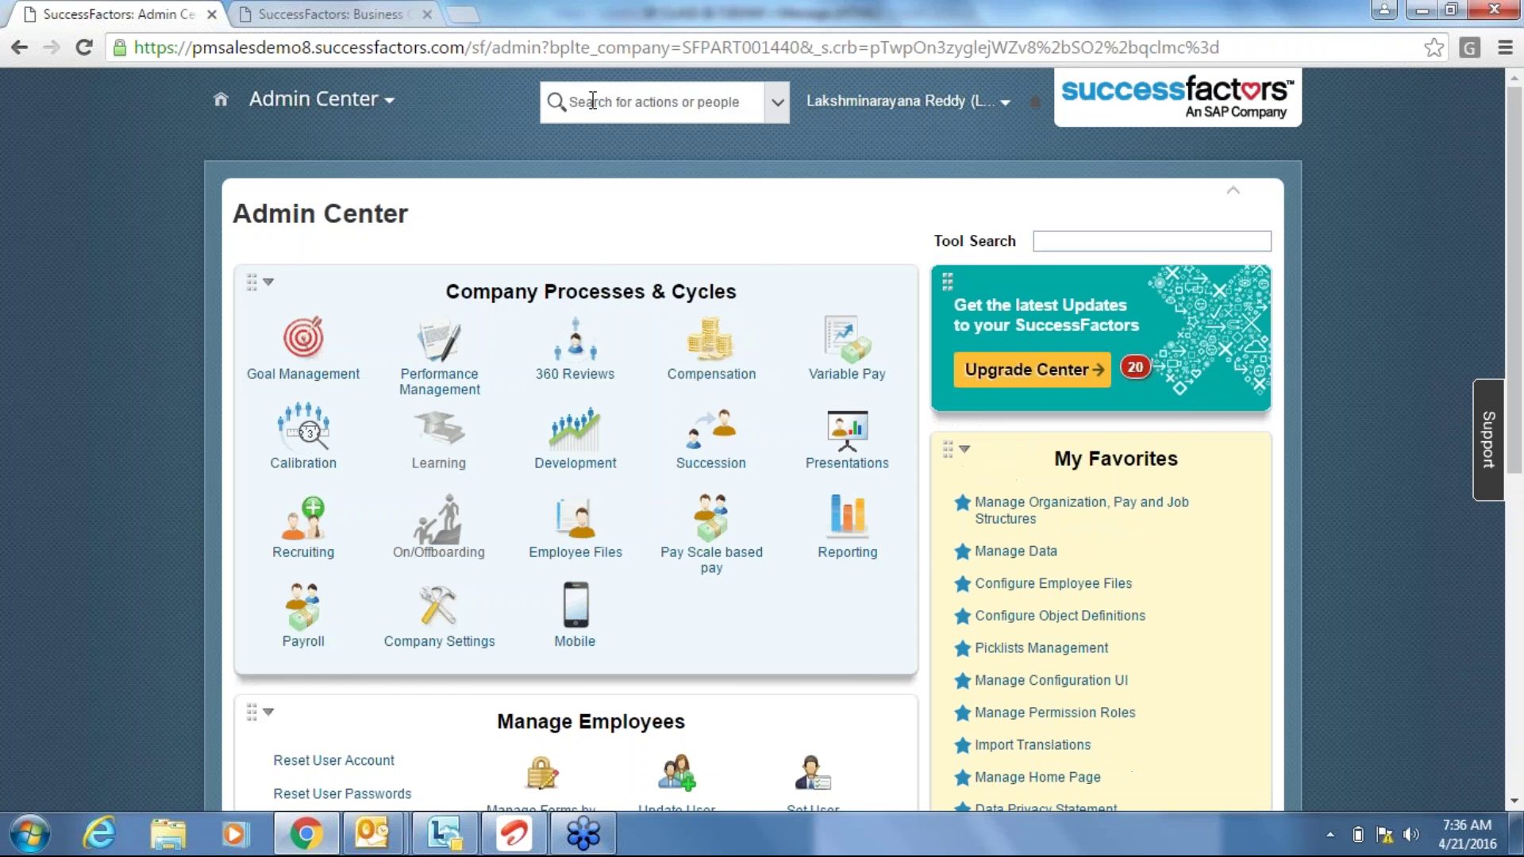
{"action": "left_click", "coordinate": [592, 101]}
{"action": "left_click", "coordinate": [349, 14]}
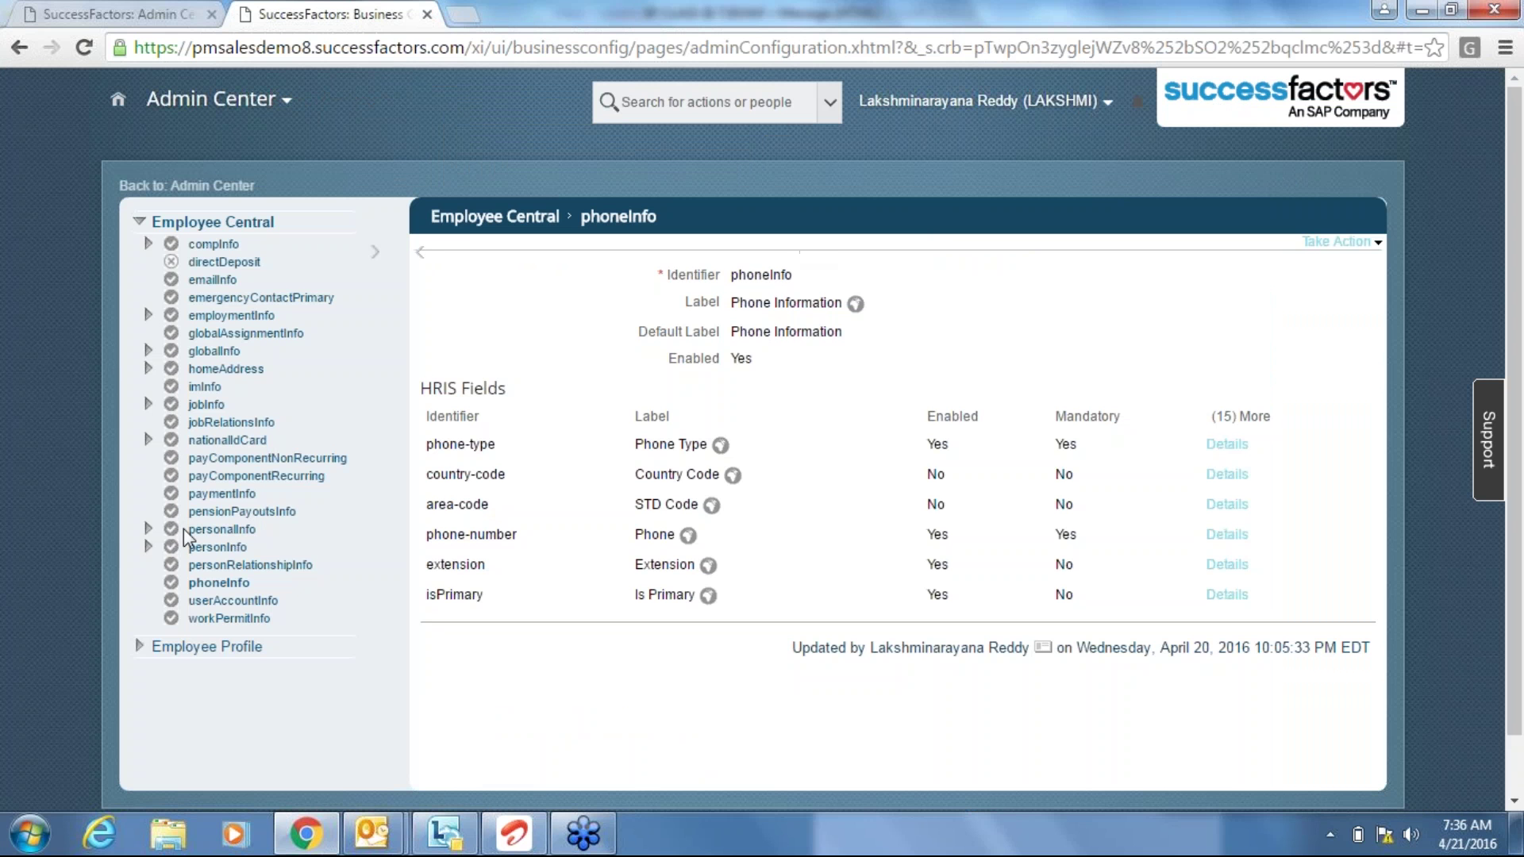
{"action": "left_click", "coordinate": [165, 16]}
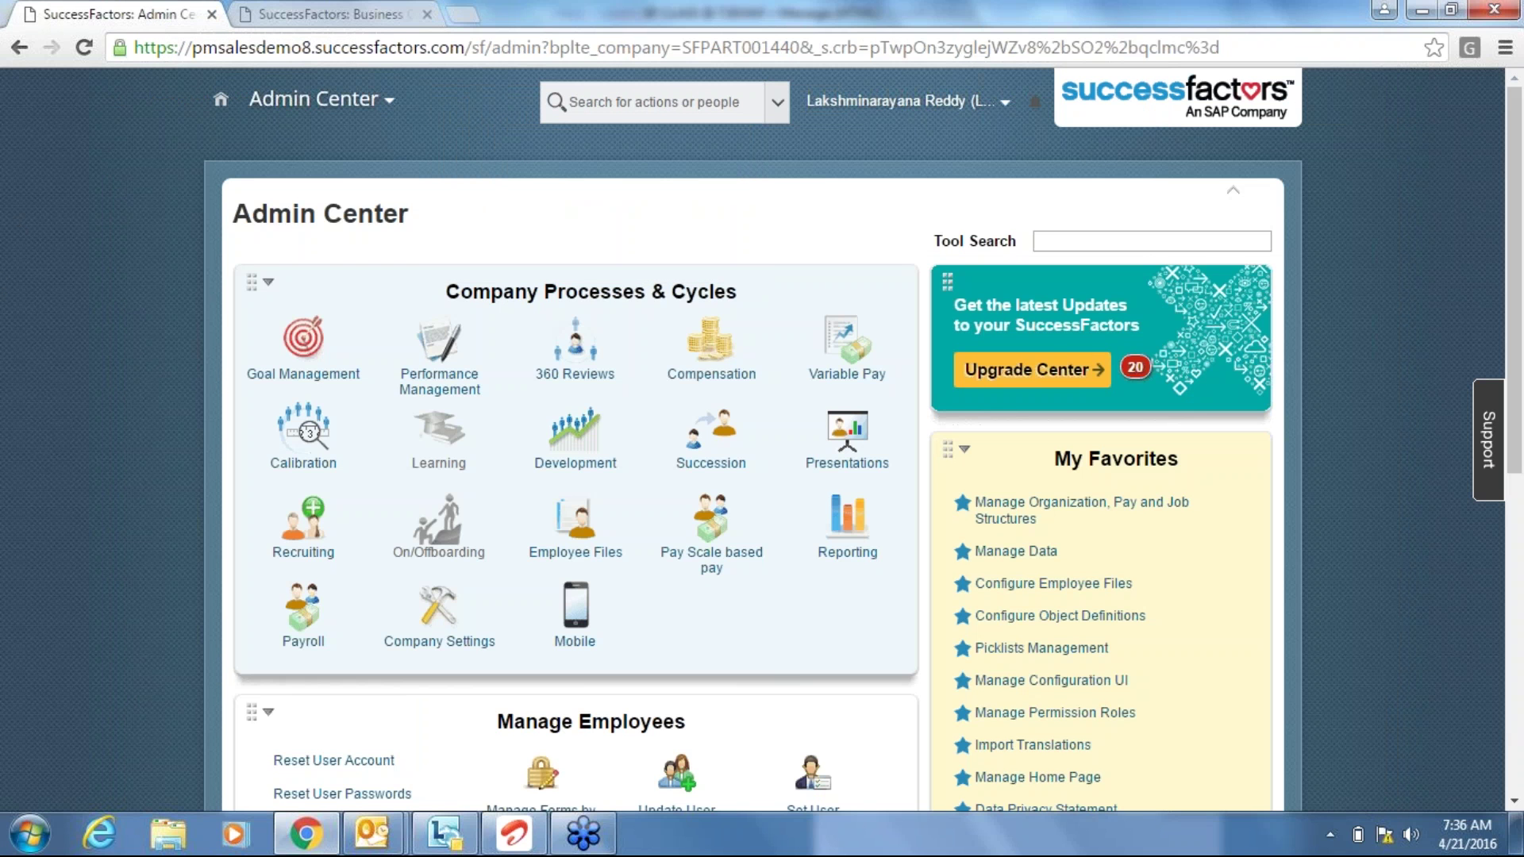
Find 'add a new' in the action search and open the Add New Employee form.
{"action": "left_click", "coordinate": [1055, 243]}
{"action": "type", "text": "add a ne"}
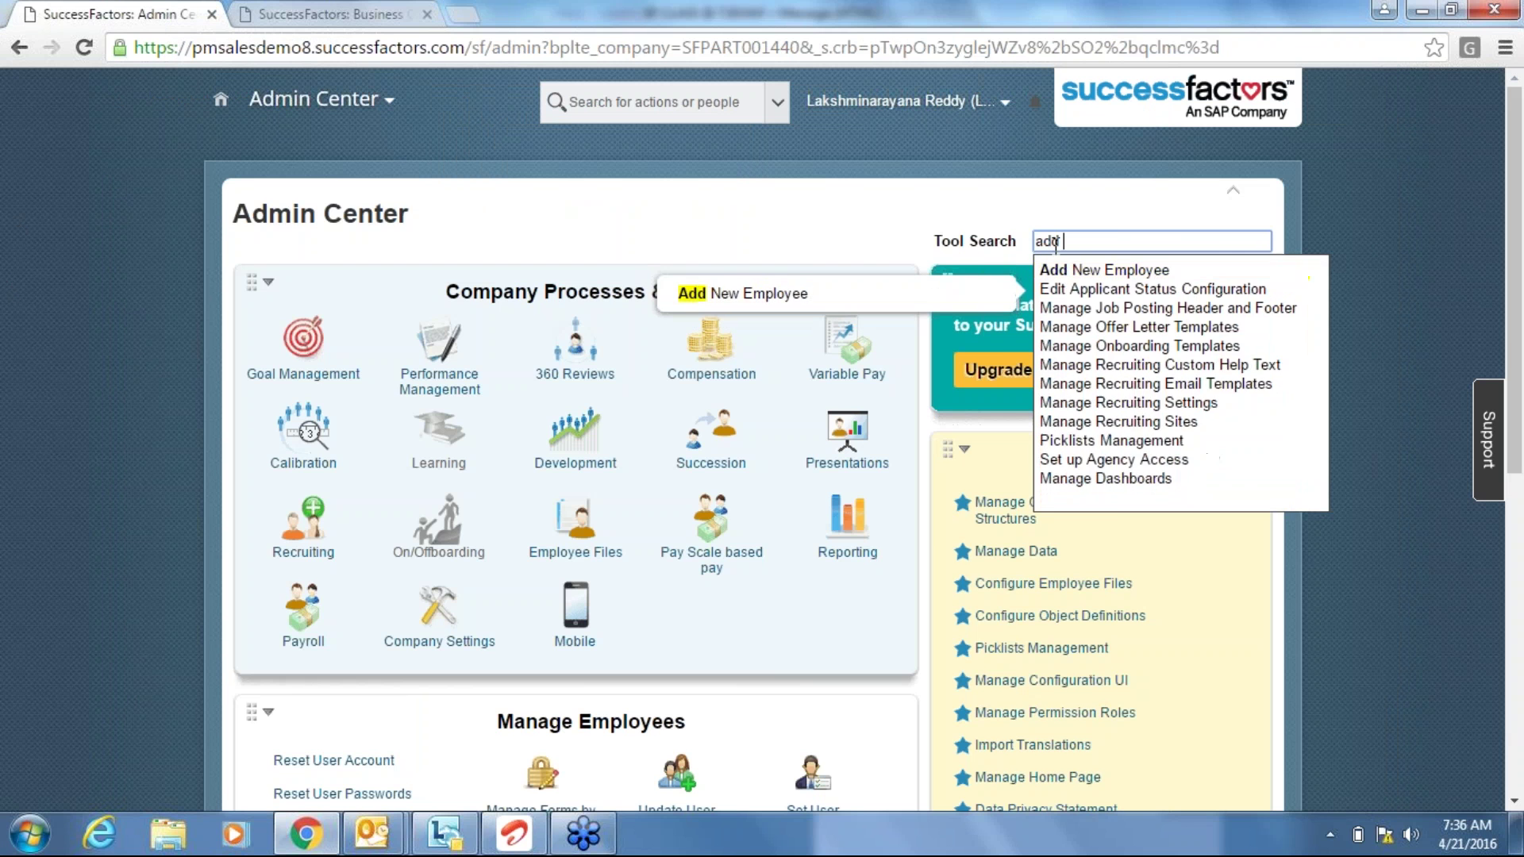
{"action": "key", "text": "BackSpace"}
{"action": "key", "text": "BackSpace"}
{"action": "key", "text": "BackSpace"}
{"action": "key", "text": "BackSpace"}
{"action": "key", "text": "BackSpace"}
{"action": "key", "text": "BackSpace"}
{"action": "key", "text": "BackSpace"}
{"action": "key", "text": "BackSpace"}
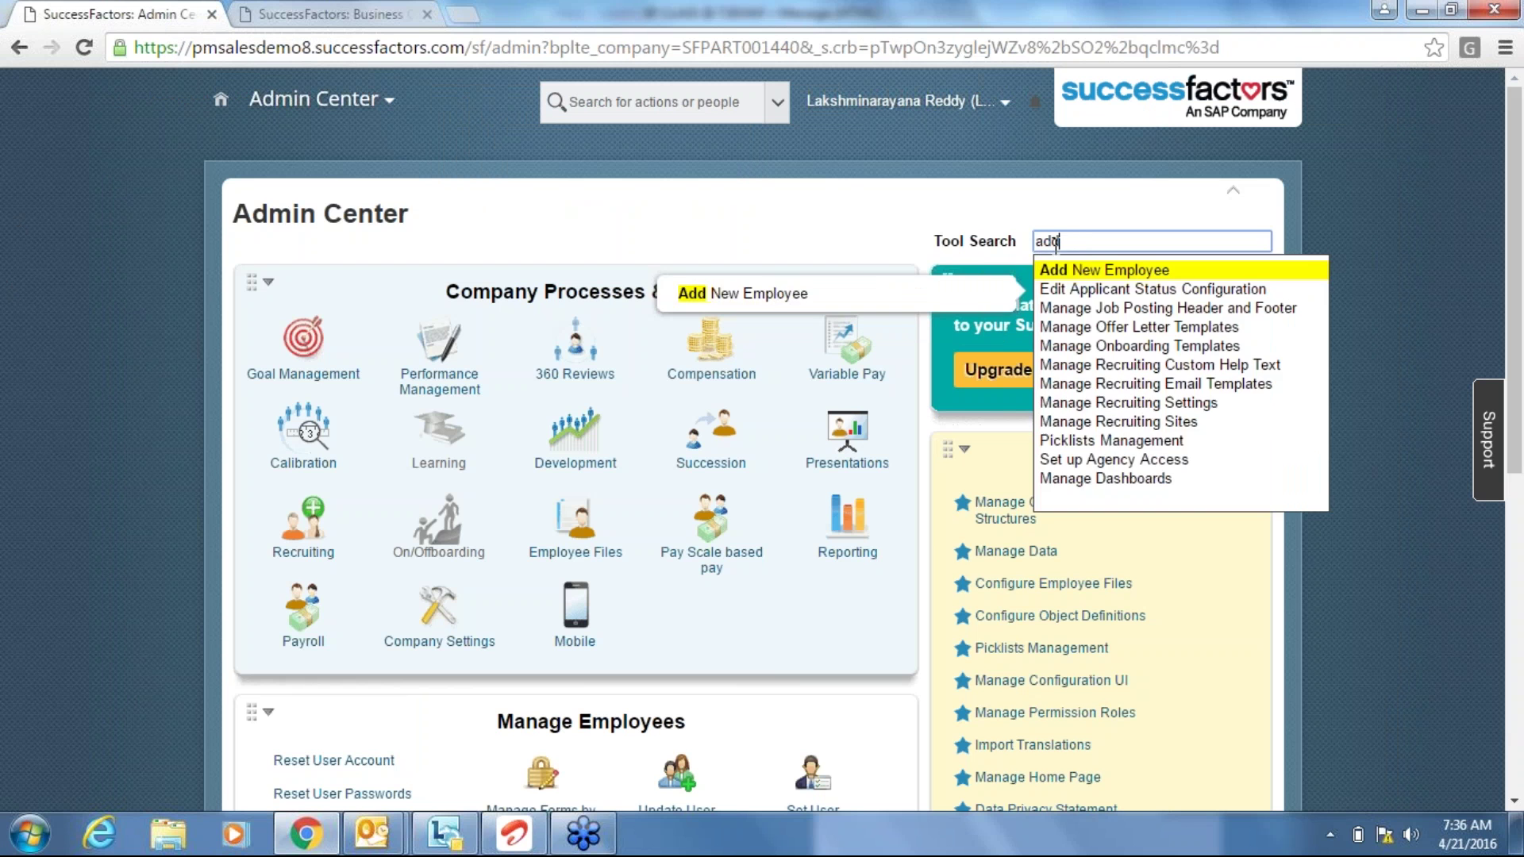
{"action": "left_click", "coordinate": [674, 90]}
{"action": "type", "text": "add a new"}
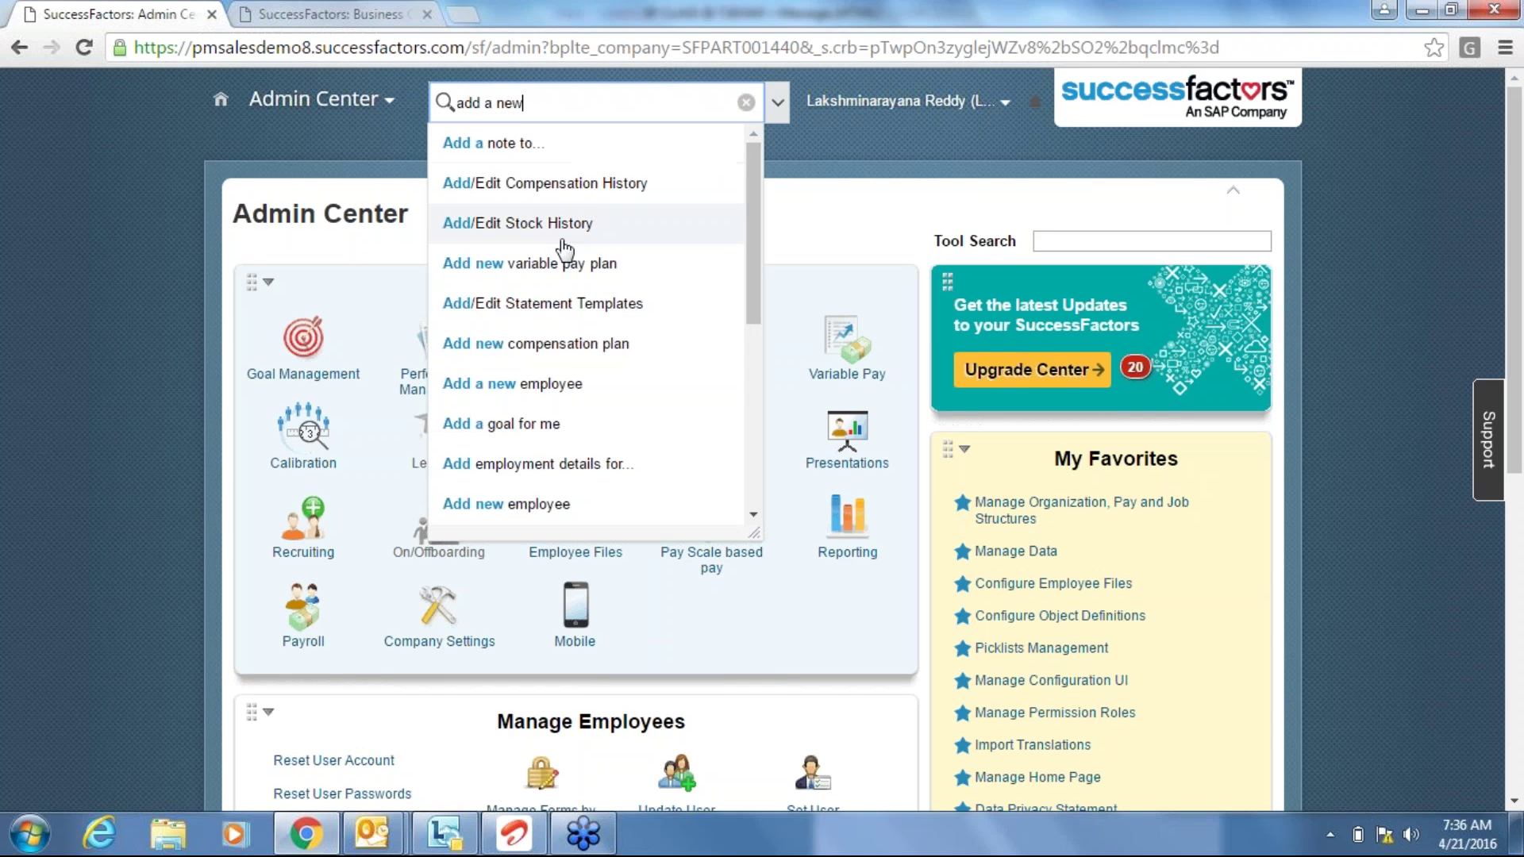
{"action": "left_click", "coordinate": [595, 388]}
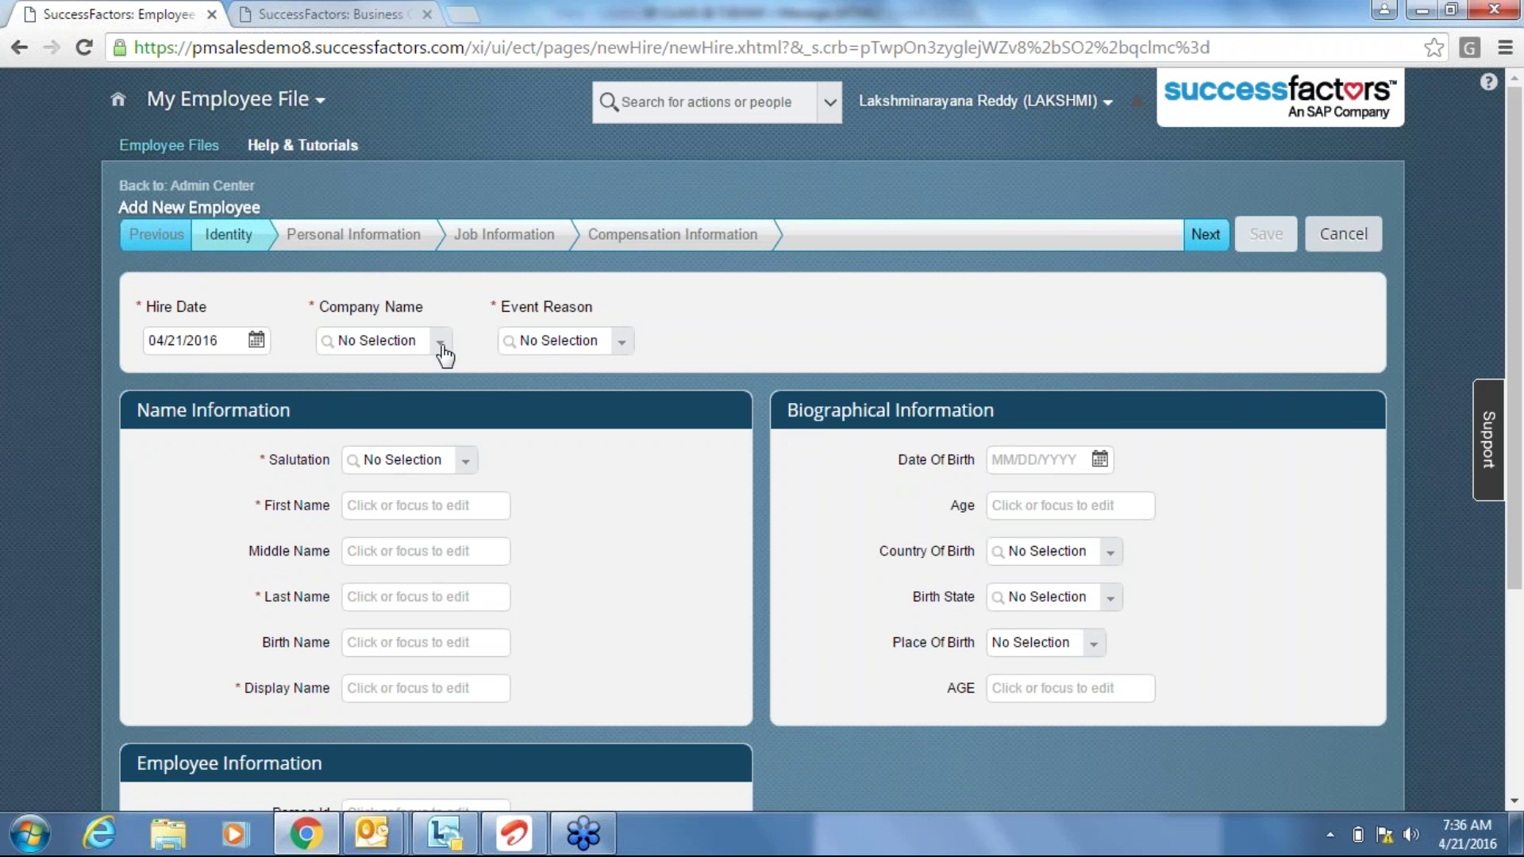
Set Company Name to ABC Company (ABC), correcting an initial Ace India pick.
{"action": "left_click", "coordinate": [441, 343]}
{"action": "type", "text": "ind"}
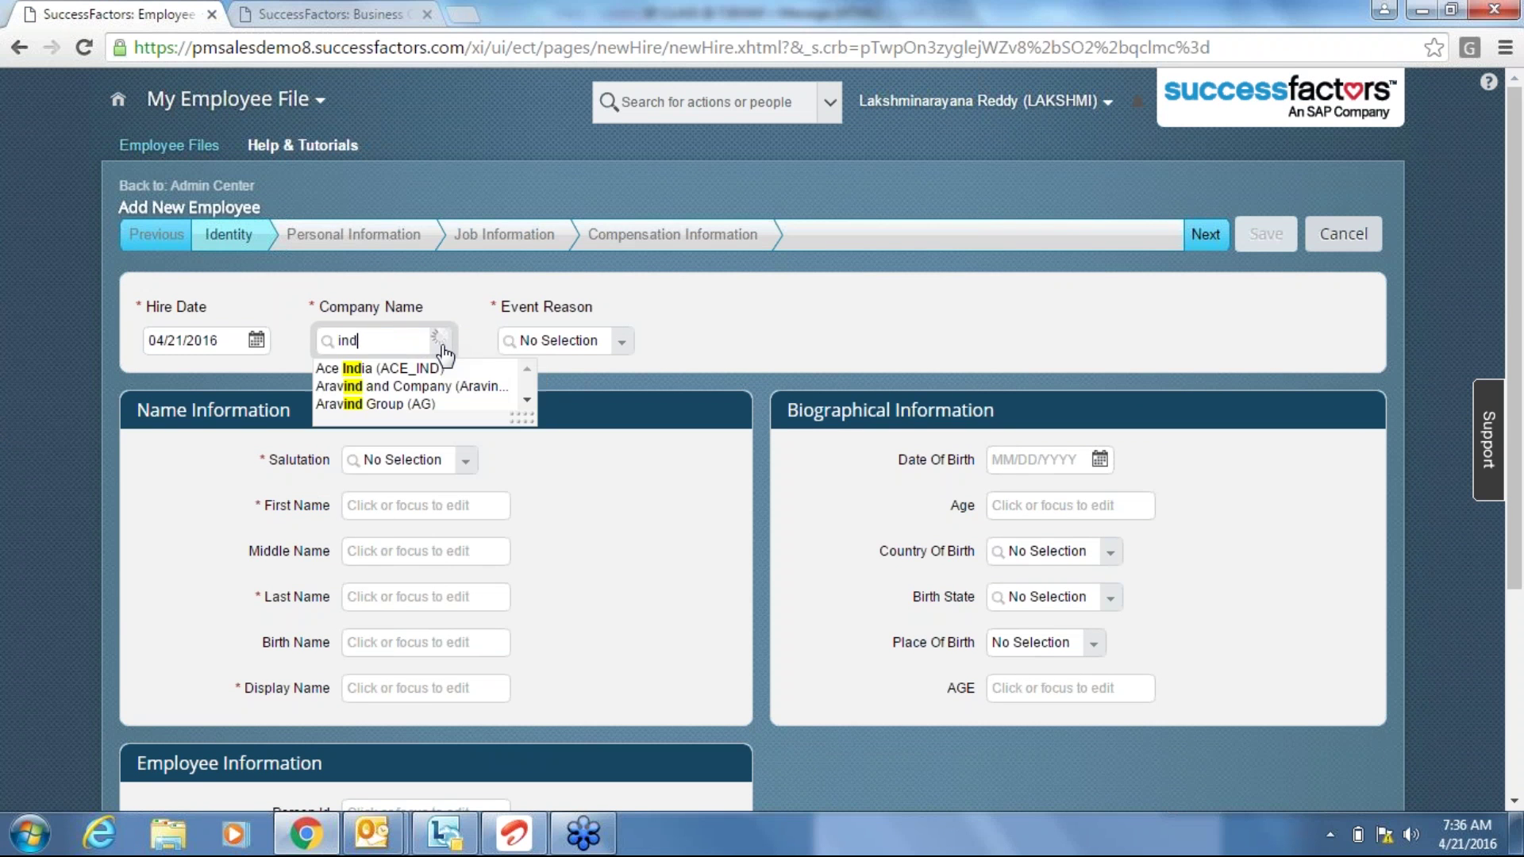
{"action": "left_click", "coordinate": [429, 368]}
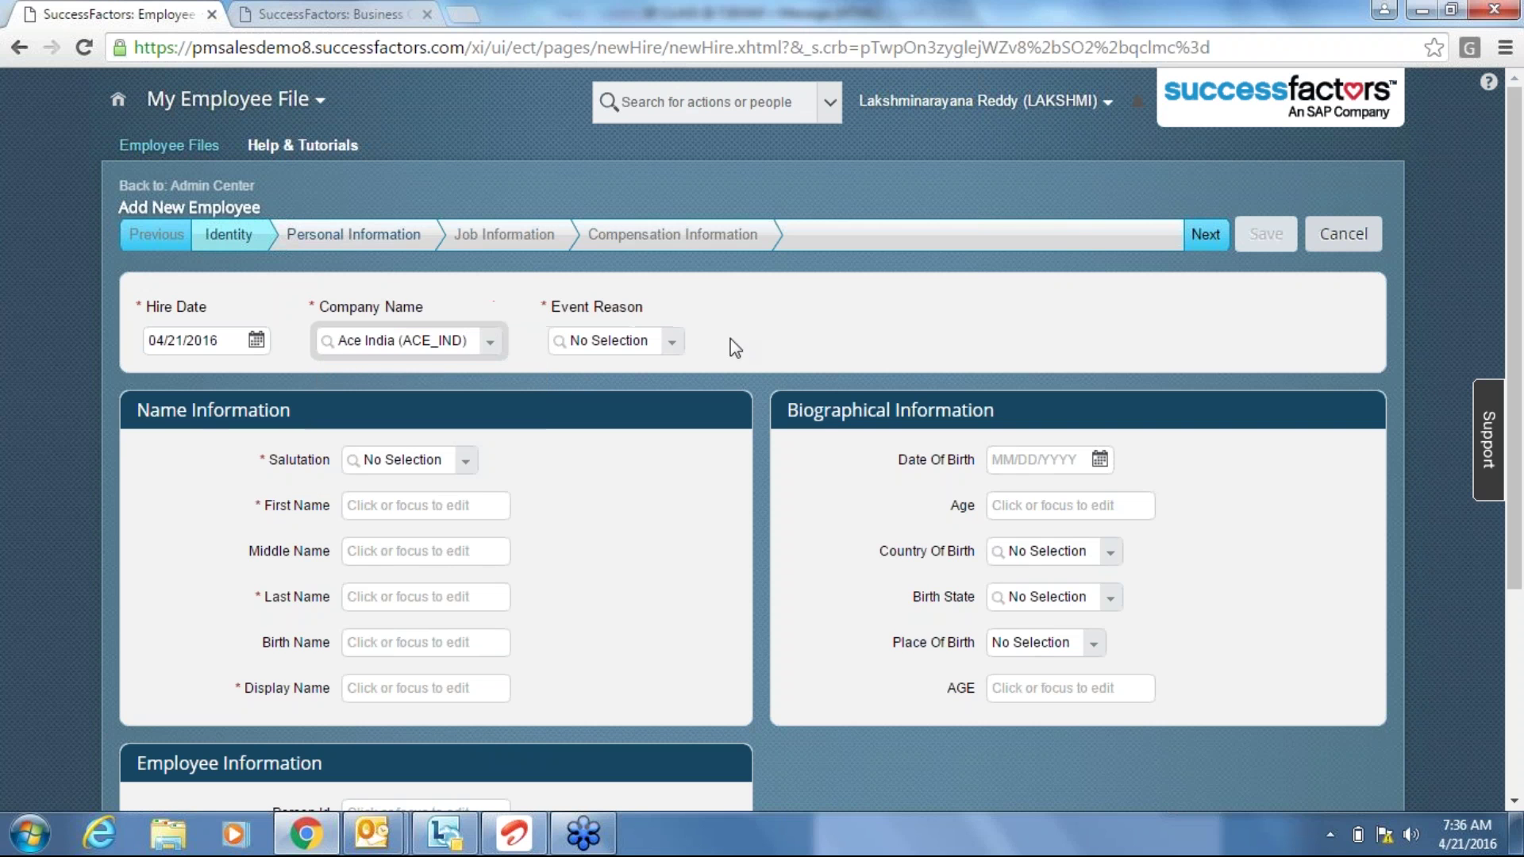
{"action": "left_click", "coordinate": [496, 341]}
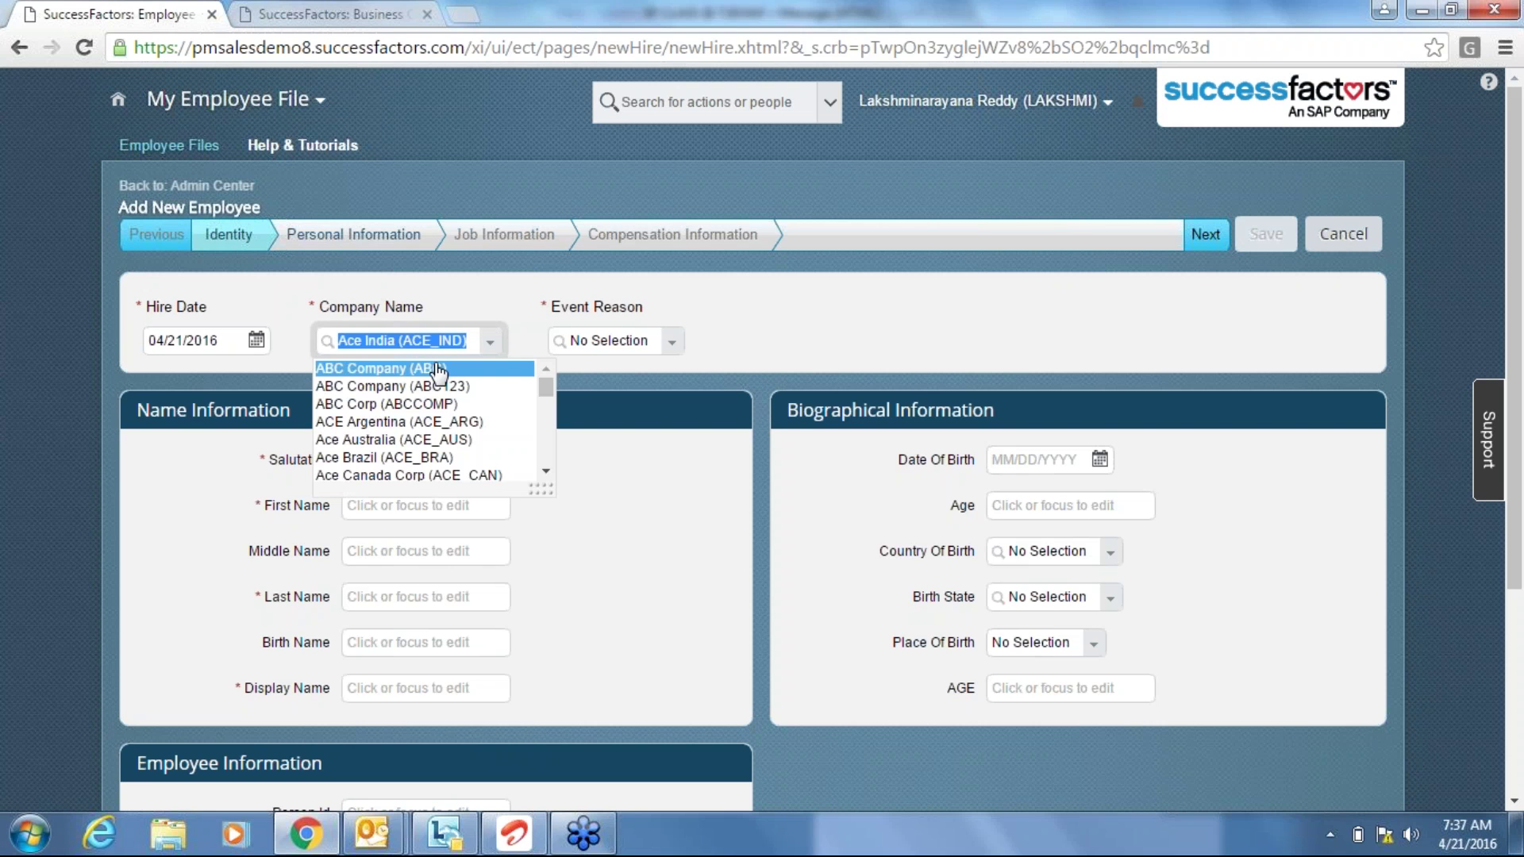
{"action": "left_click", "coordinate": [438, 370]}
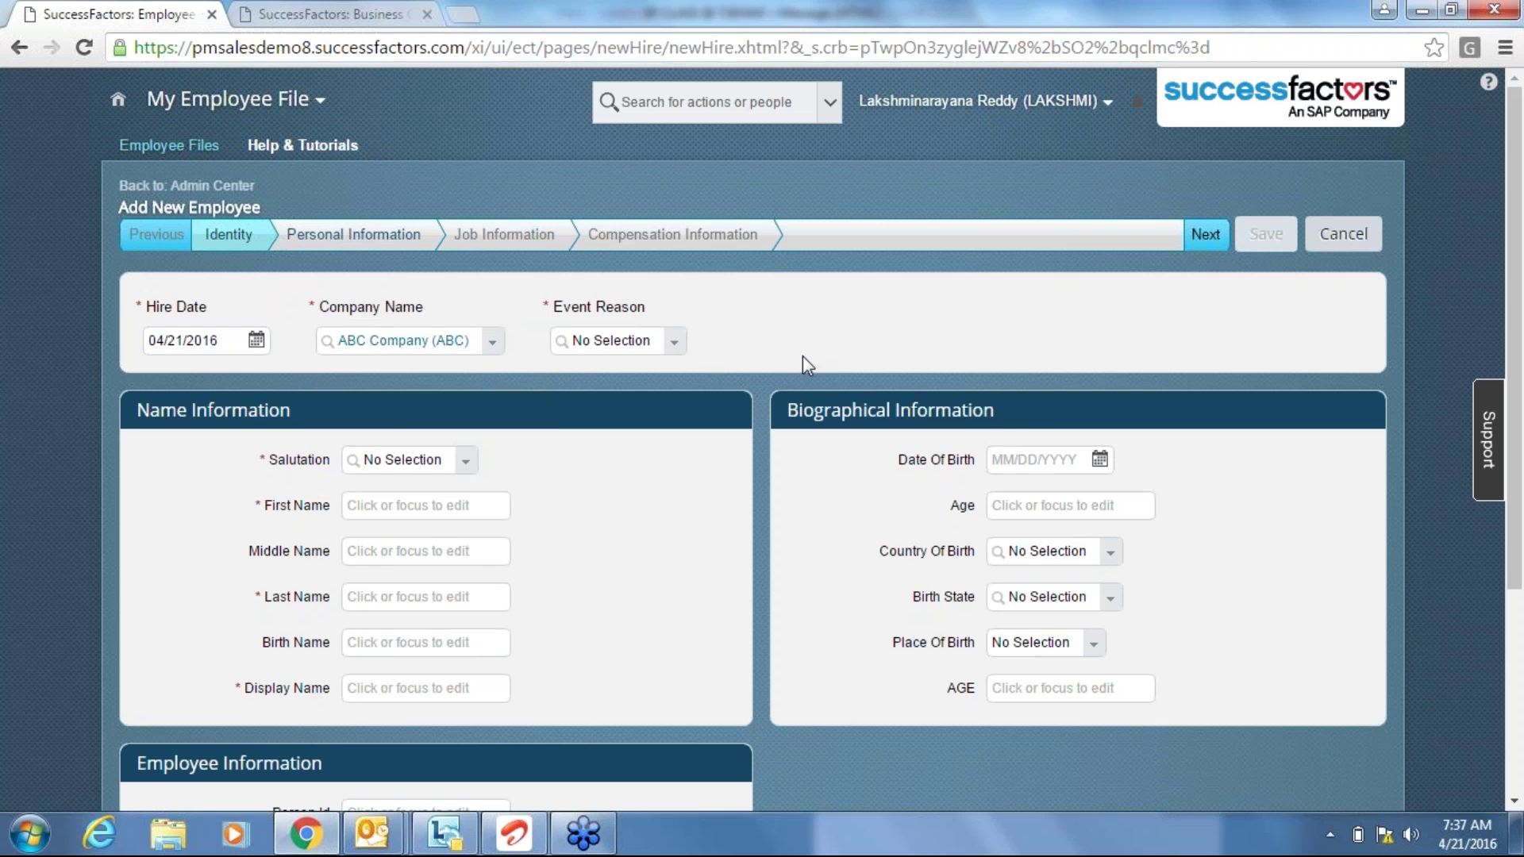
Open Admin Center from the module menu in a new browser tab.
{"action": "left_click", "coordinate": [412, 11]}
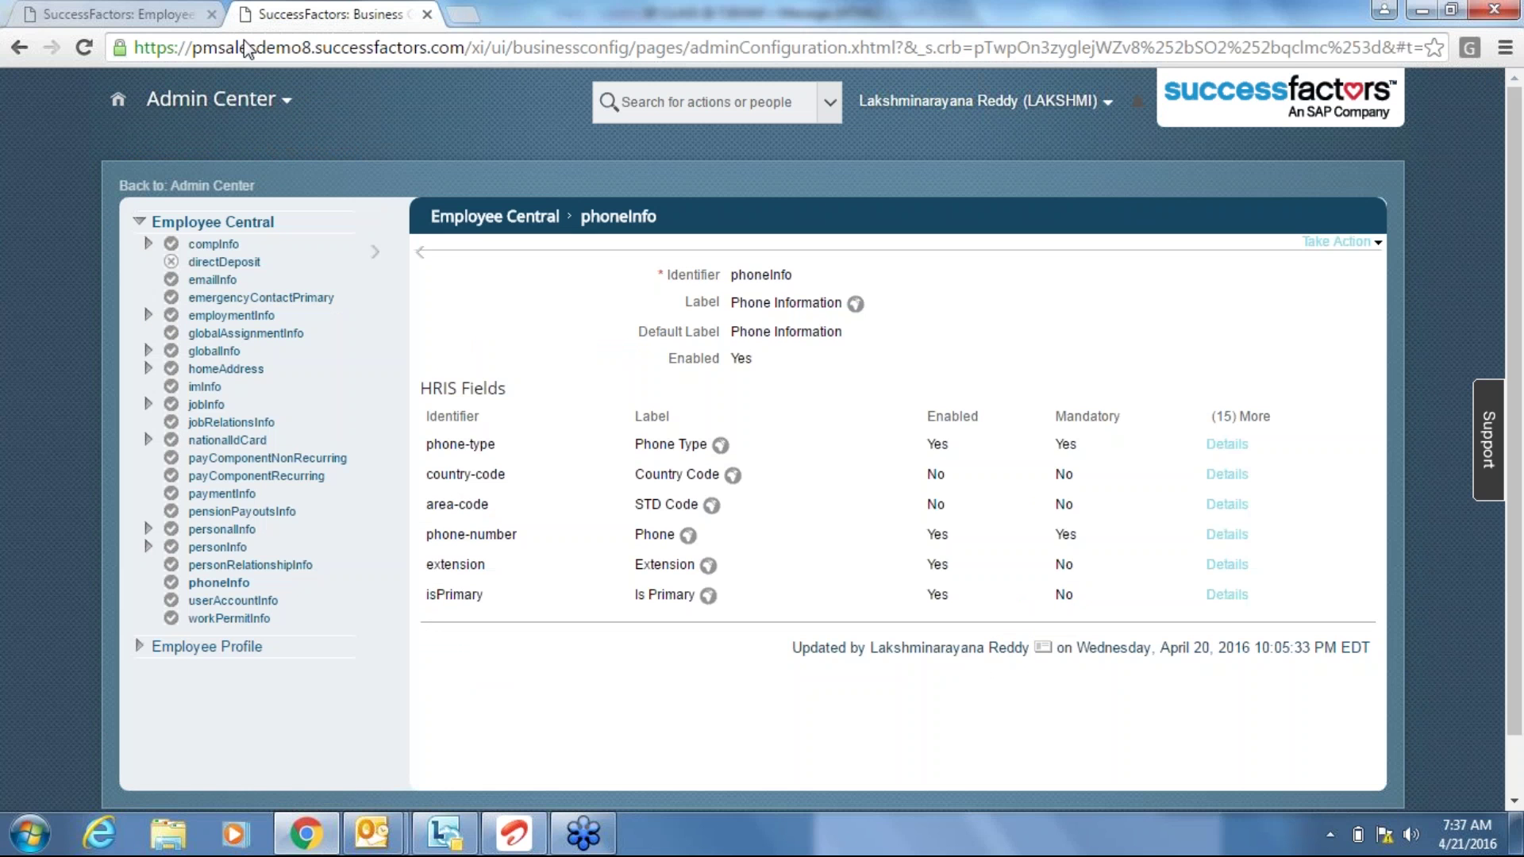
{"action": "left_click", "coordinate": [263, 104]}
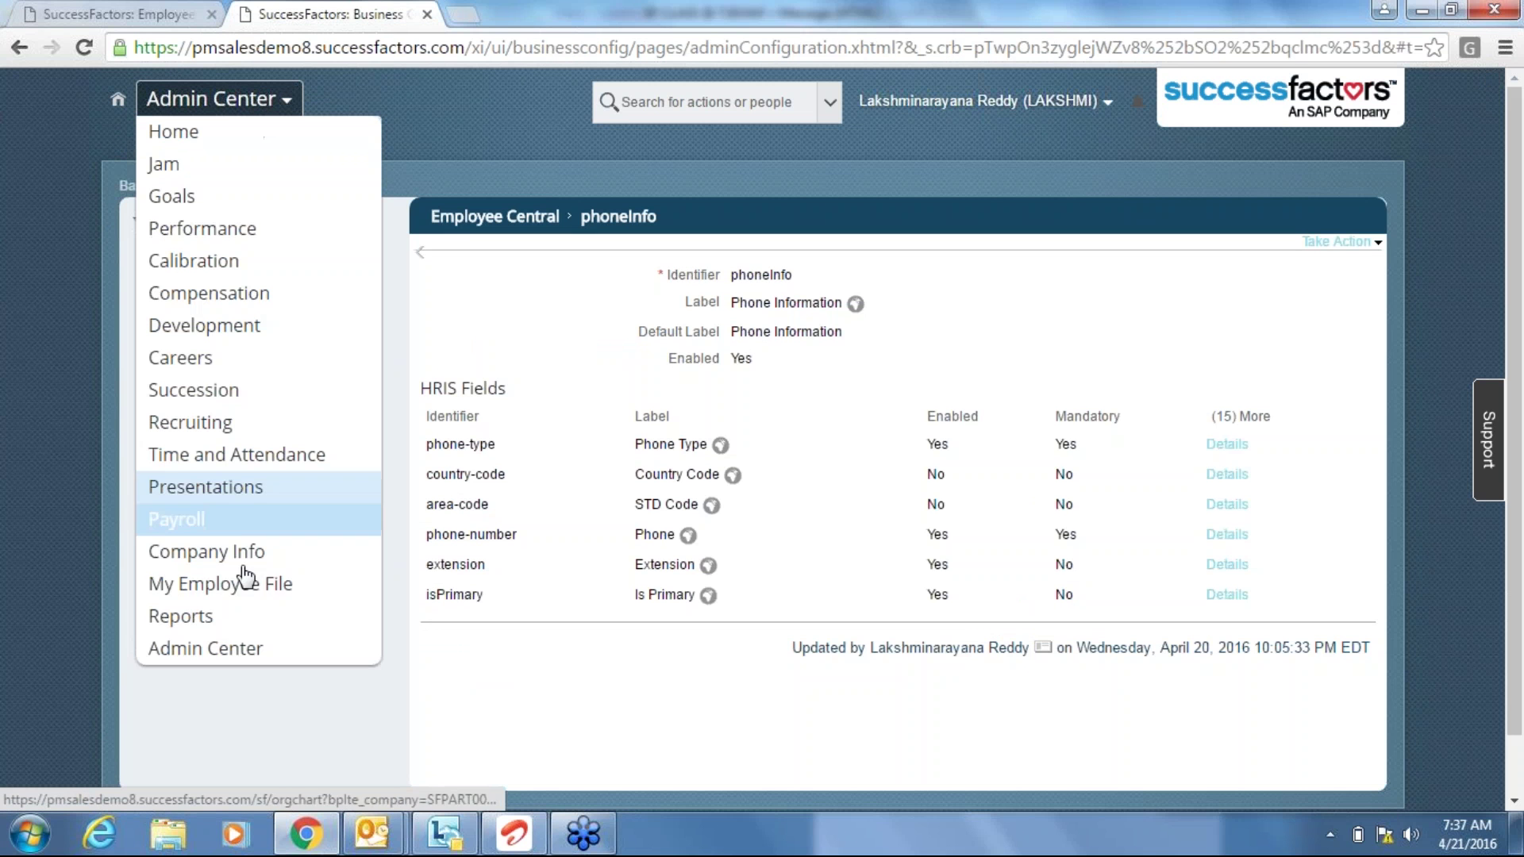
{"action": "right_click", "coordinate": [232, 660]}
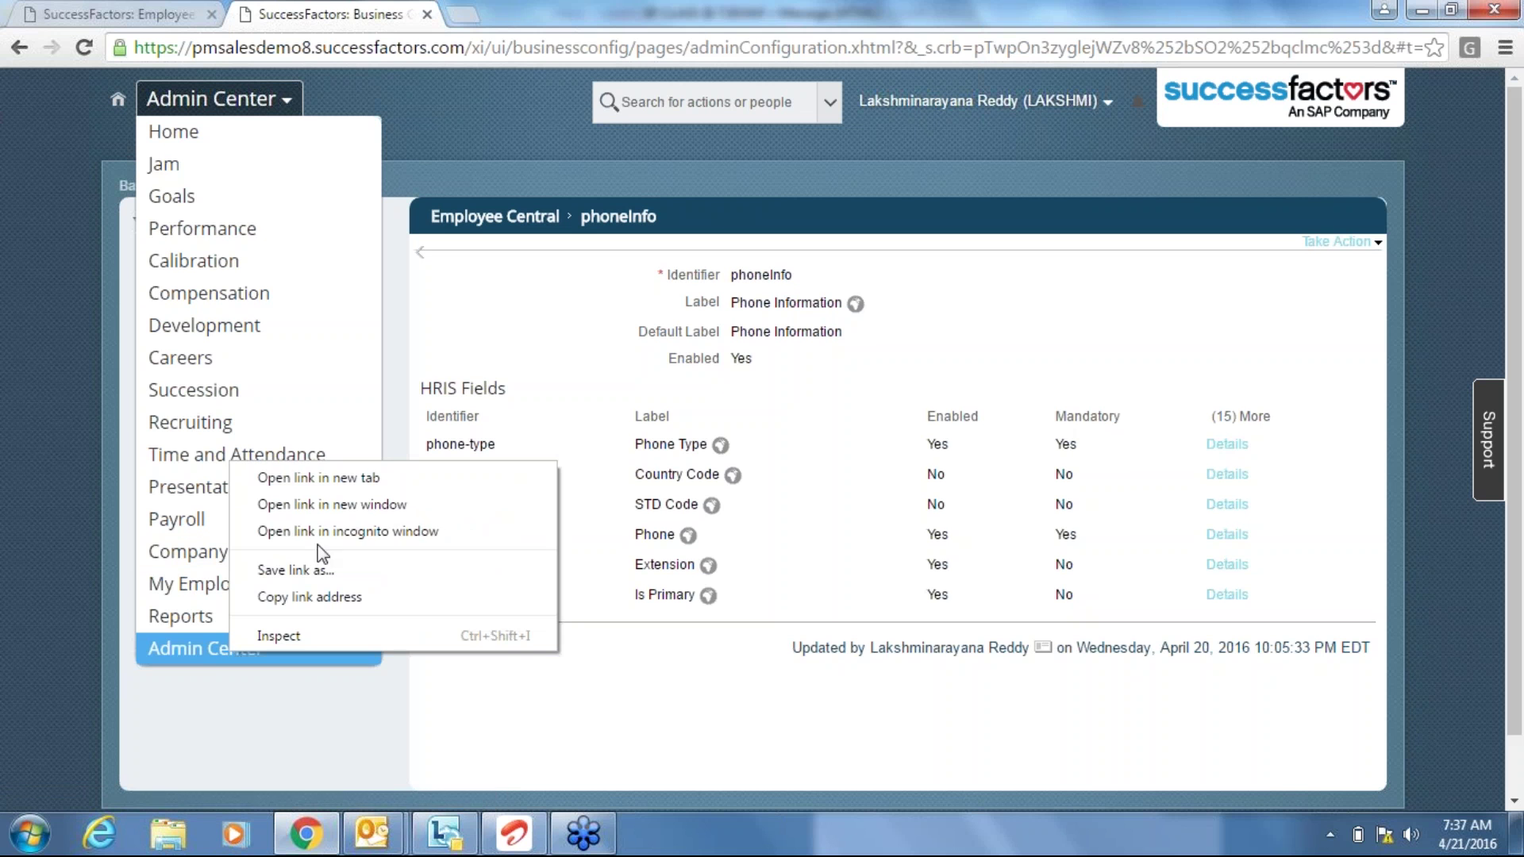
{"action": "left_click", "coordinate": [308, 474]}
{"action": "left_click", "coordinate": [500, 9]}
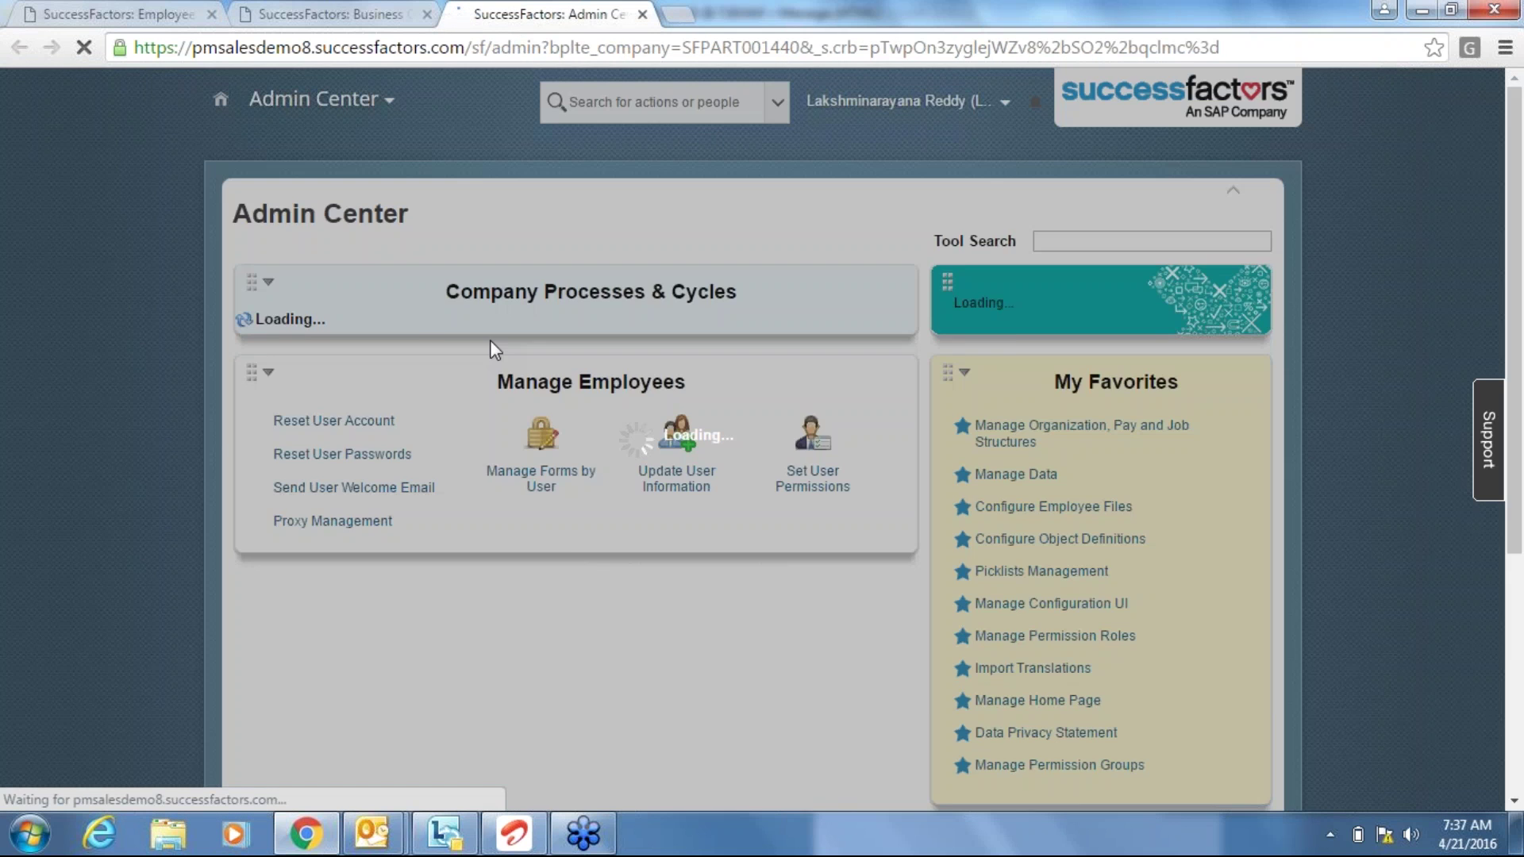
Search the admin tools for 'configure b' and open Configure Business Rules.
{"action": "left_click", "coordinate": [1095, 241]}
{"action": "type", "text": "confi"}
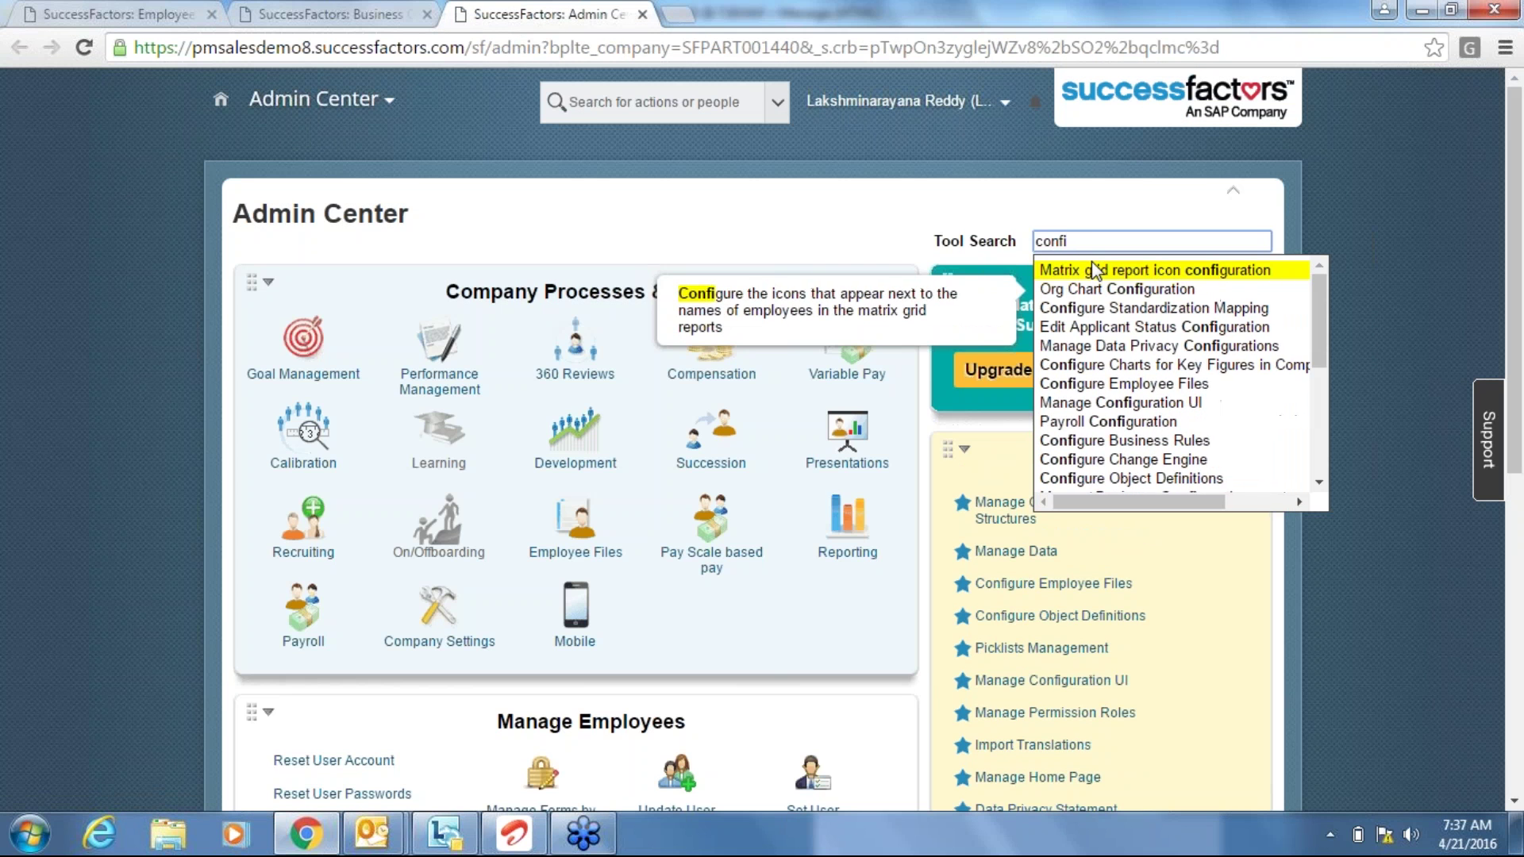
{"action": "type", "text": "gure b"}
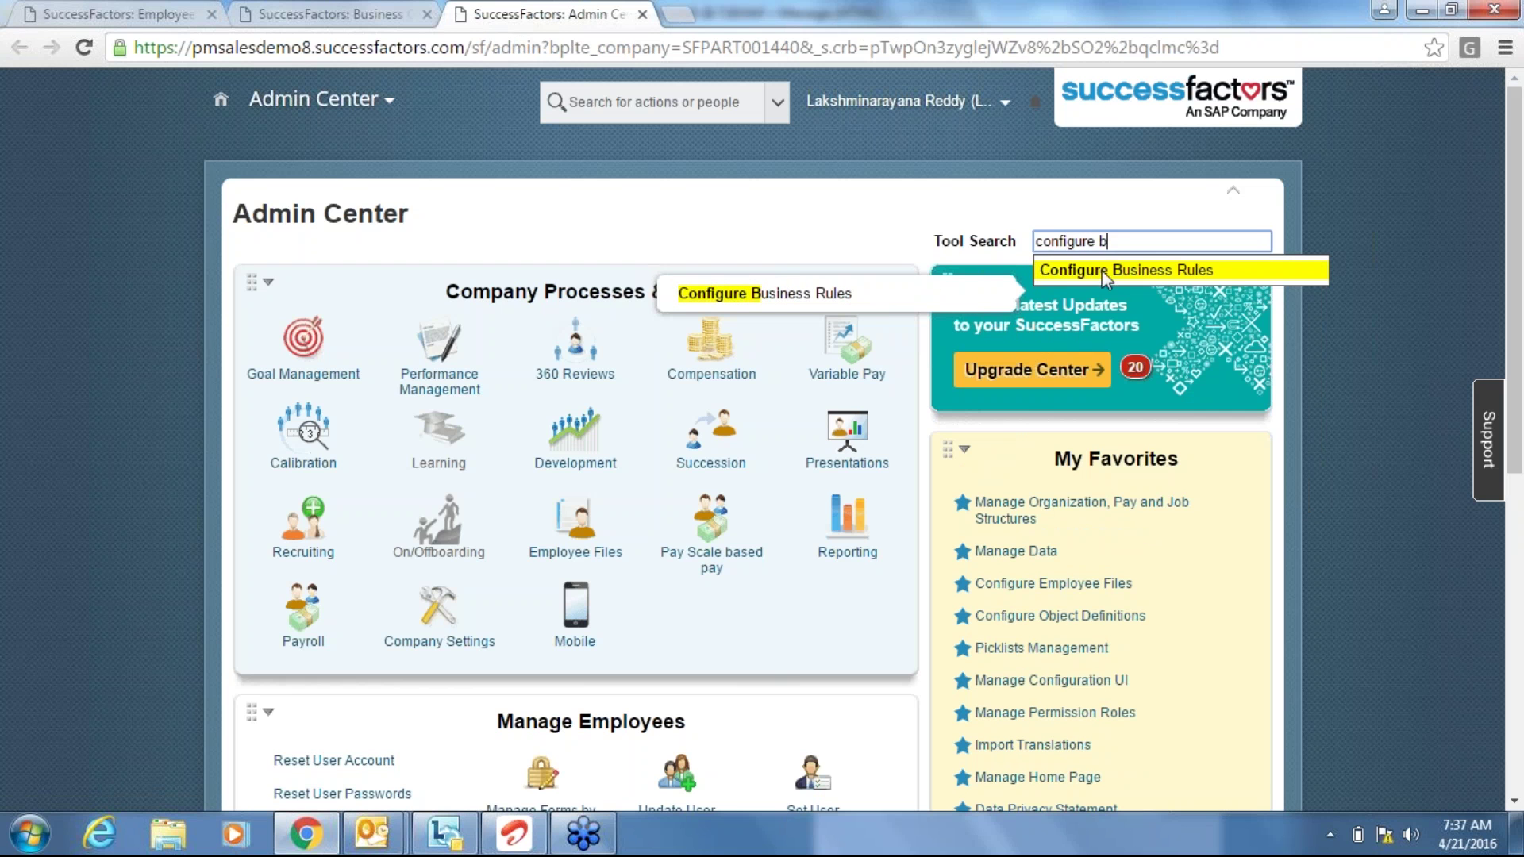
{"action": "left_click", "coordinate": [1209, 274]}
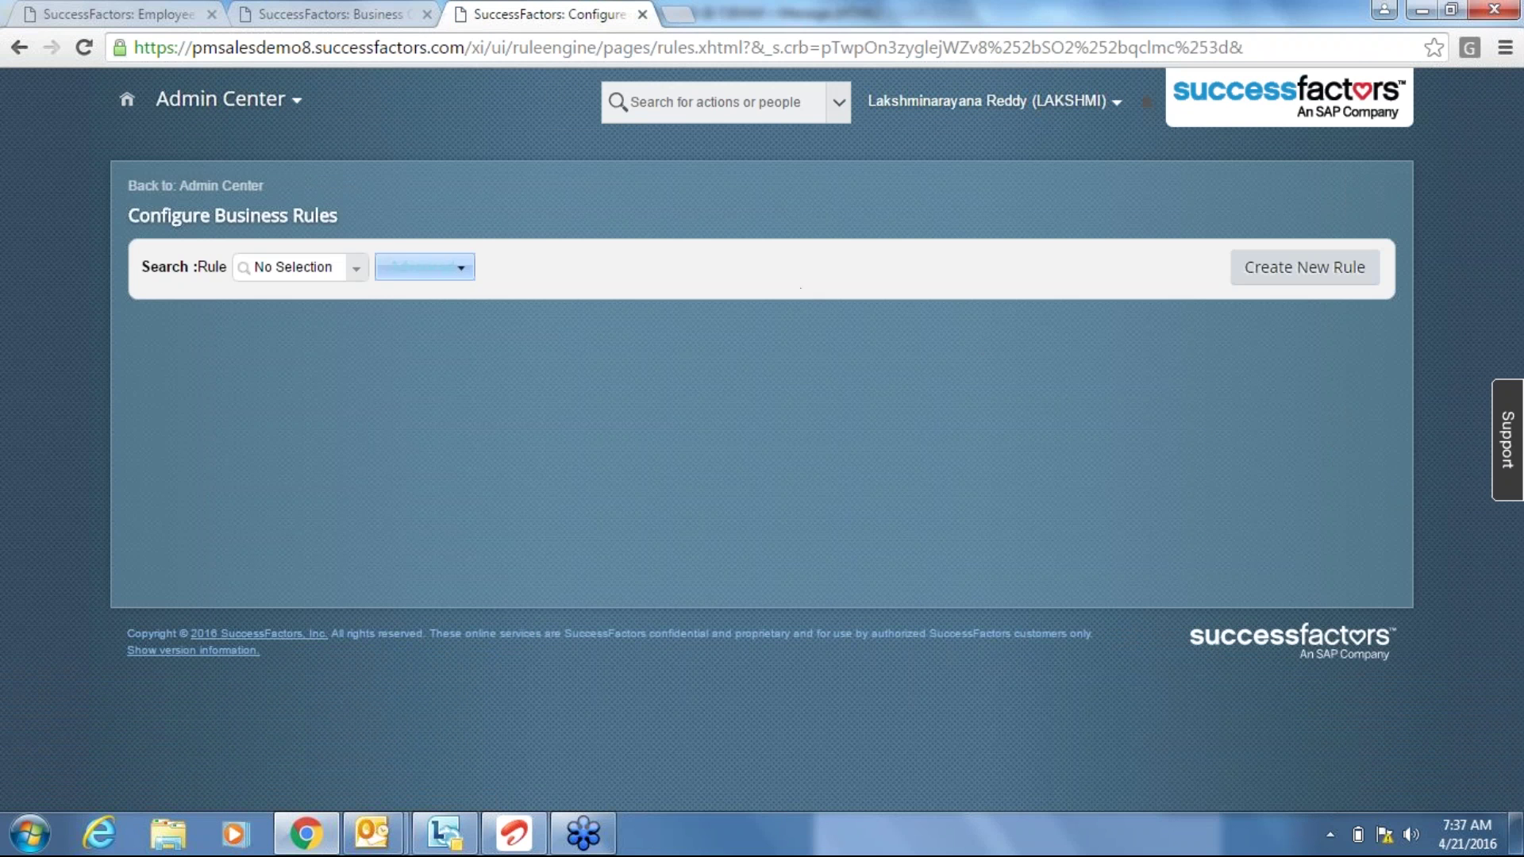
Search 'bus' in the Rule field and open rule BUSPHODEF to read its If/Then.
{"action": "left_click", "coordinate": [293, 265]}
{"action": "type", "text": "bus"}
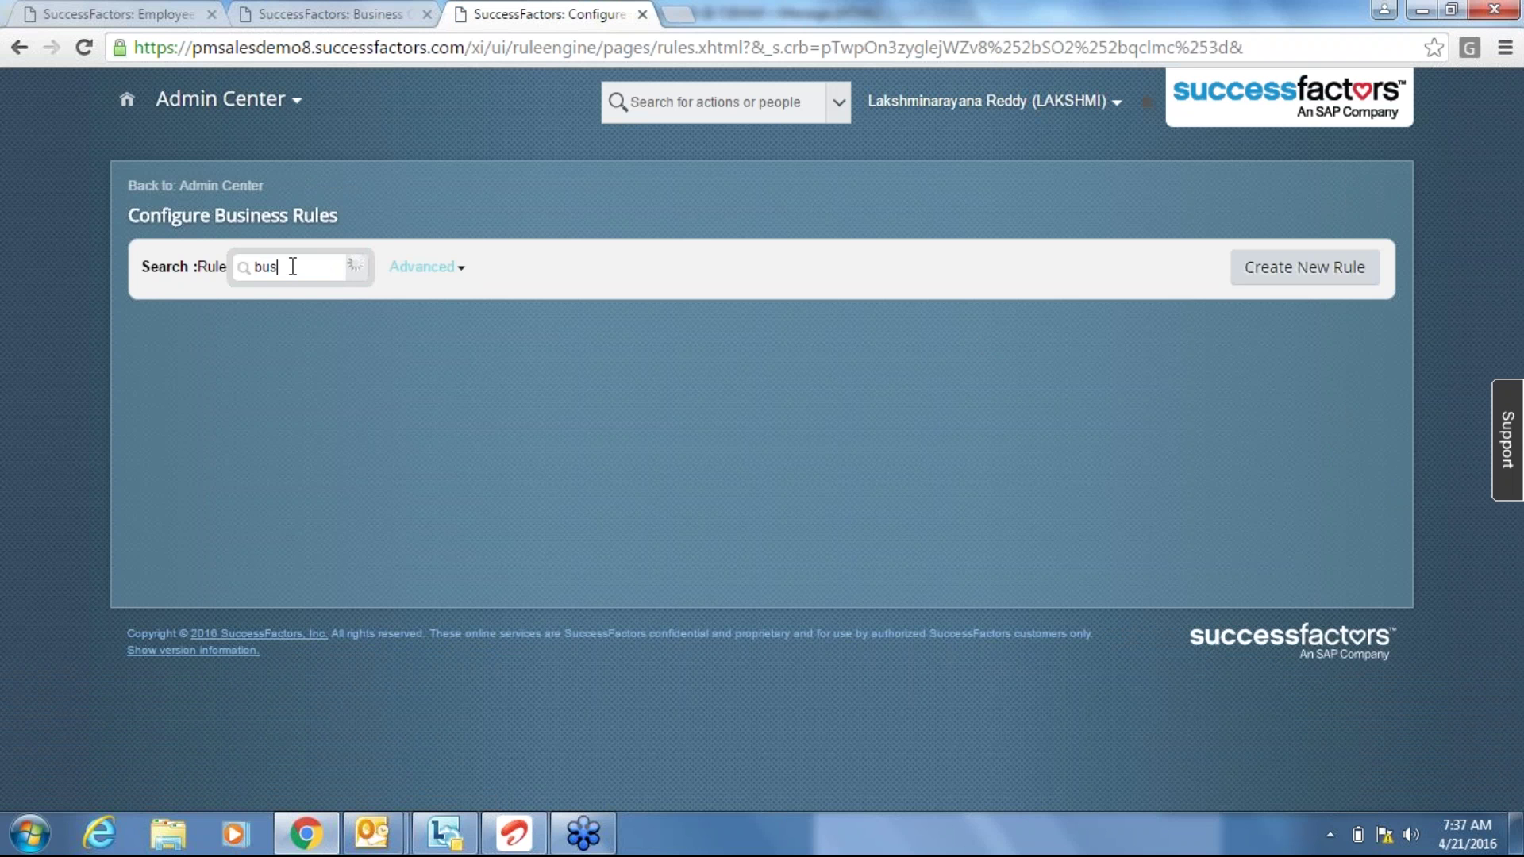
{"action": "left_click", "coordinate": [357, 295]}
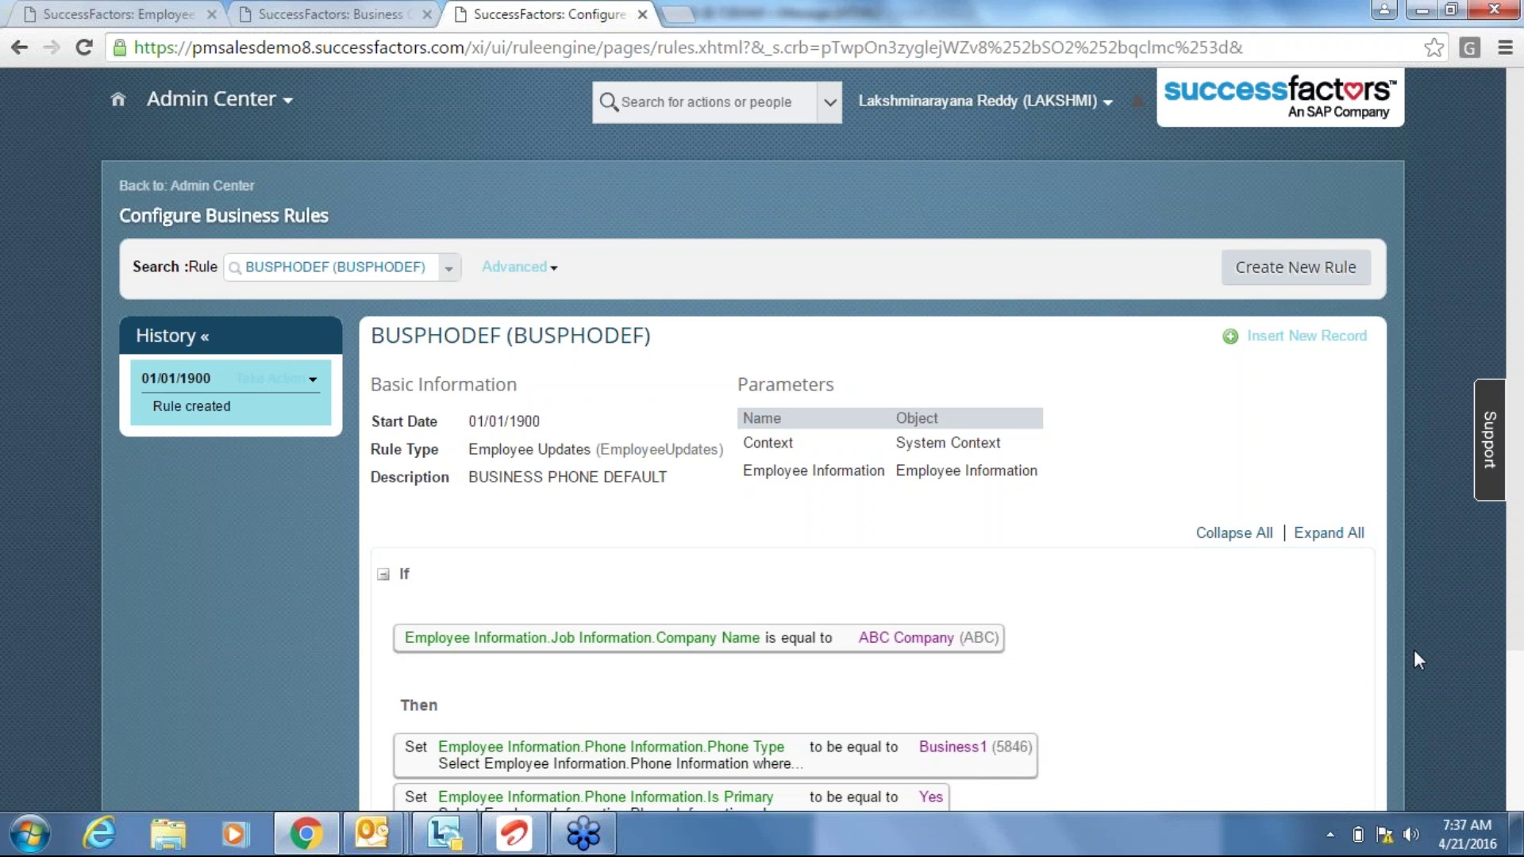
{"action": "scroll", "coordinate": [1416, 652], "scroll_direction": "down", "scroll_amount": 3}
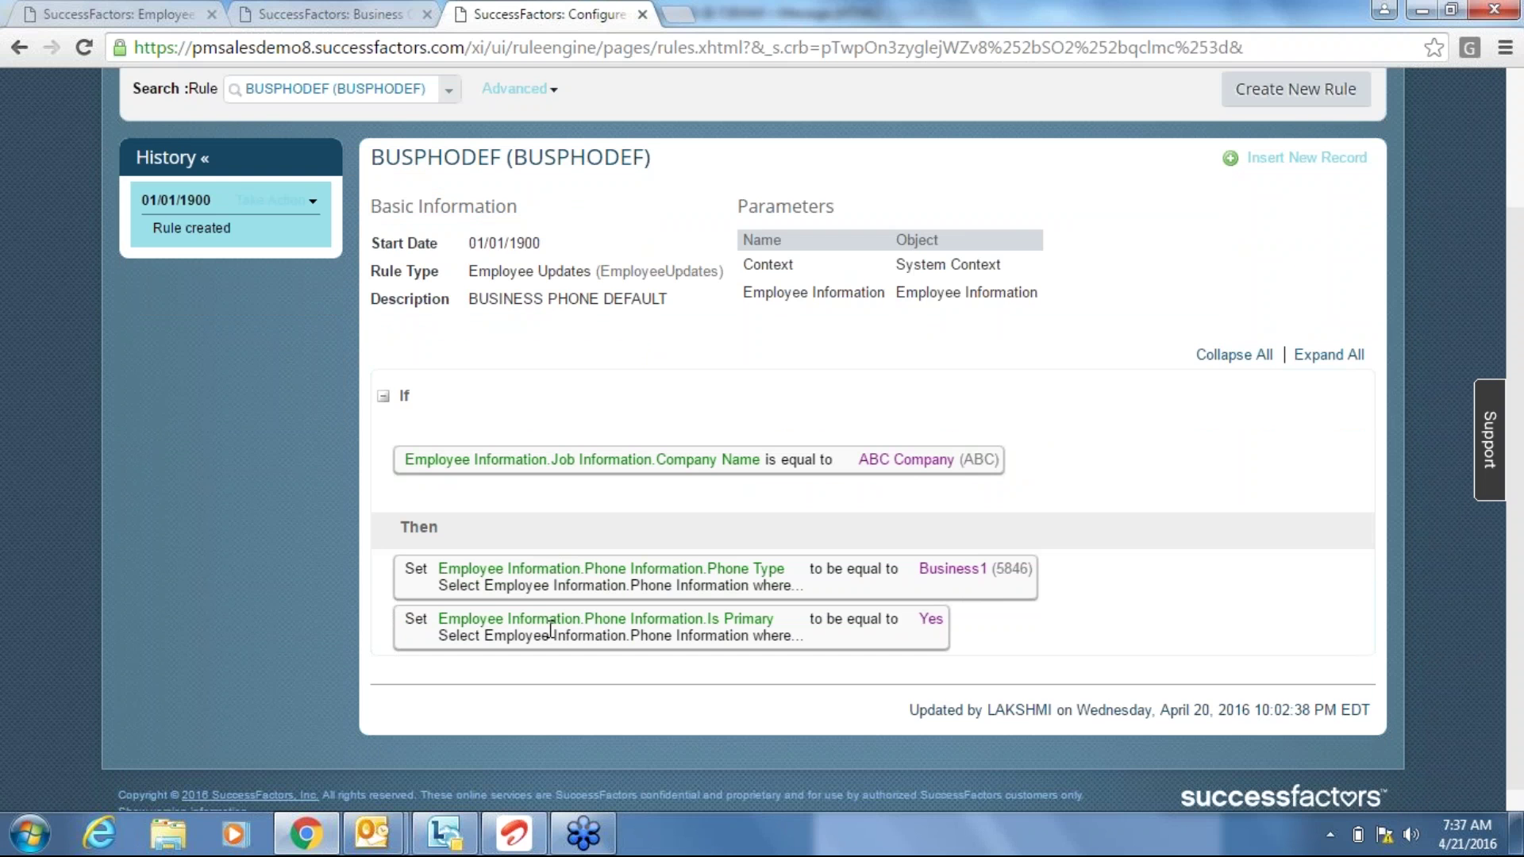
Return to the Add New Employee form and open the Event Reason list.
{"action": "left_click", "coordinate": [296, 12]}
{"action": "left_click", "coordinate": [140, 15]}
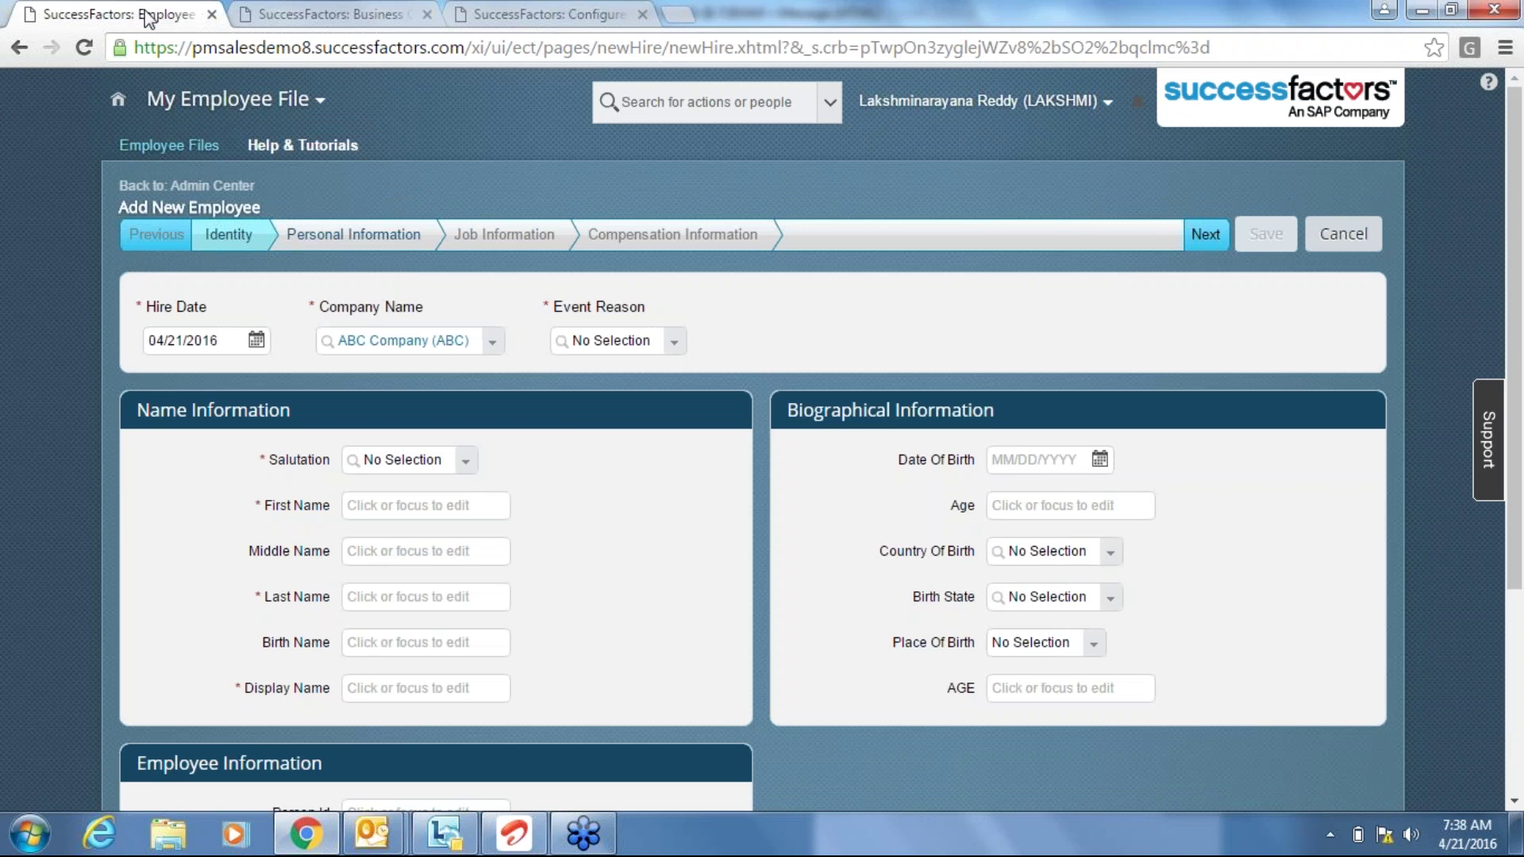
{"action": "left_click", "coordinate": [668, 347]}
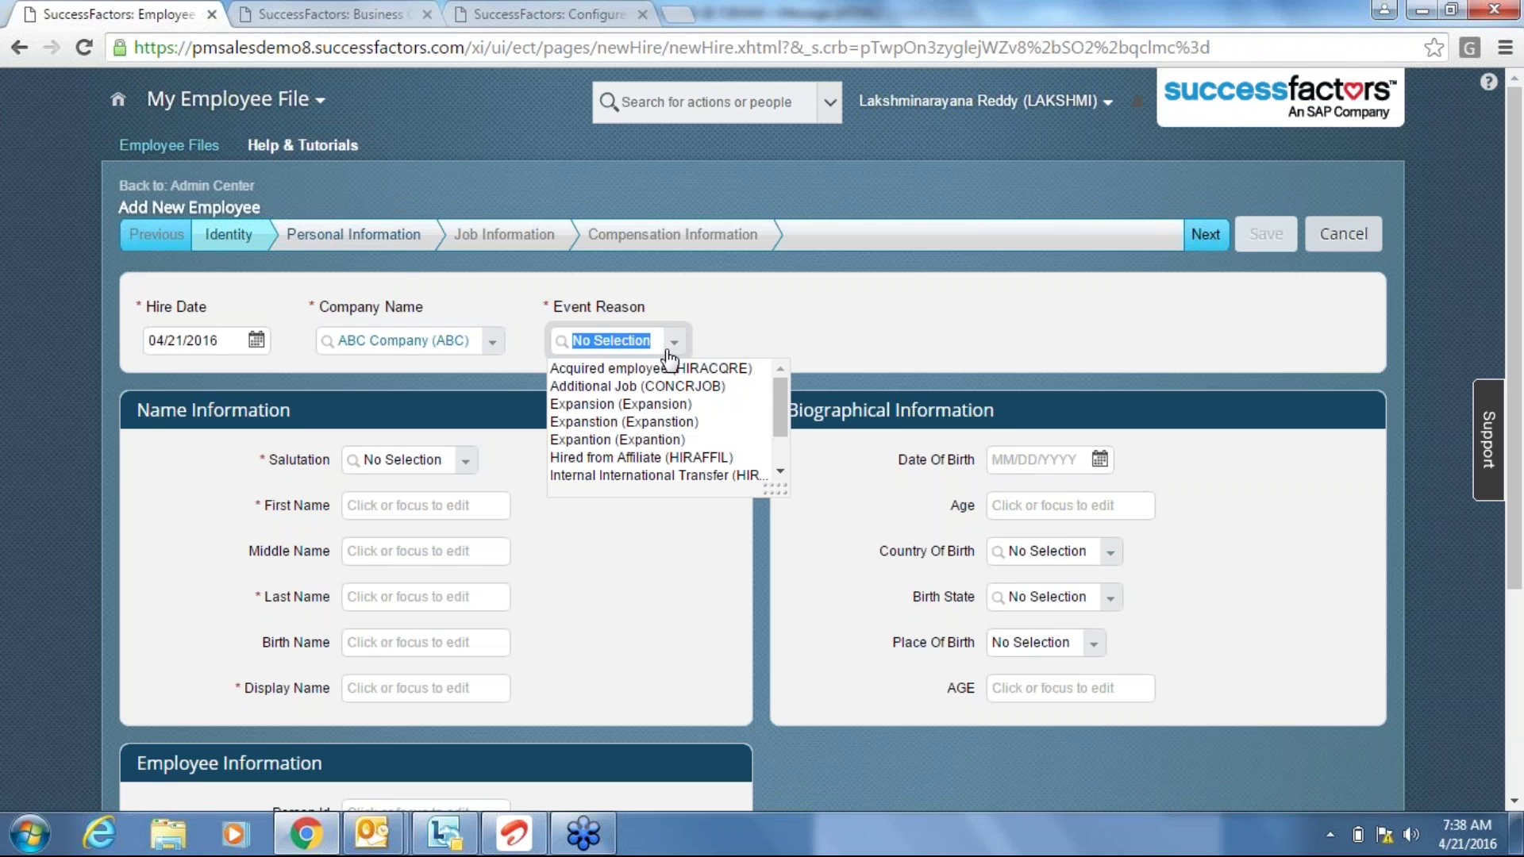
Set Event Reason to Acquired employee and Salutation to Mr.
{"action": "left_click", "coordinate": [643, 366]}
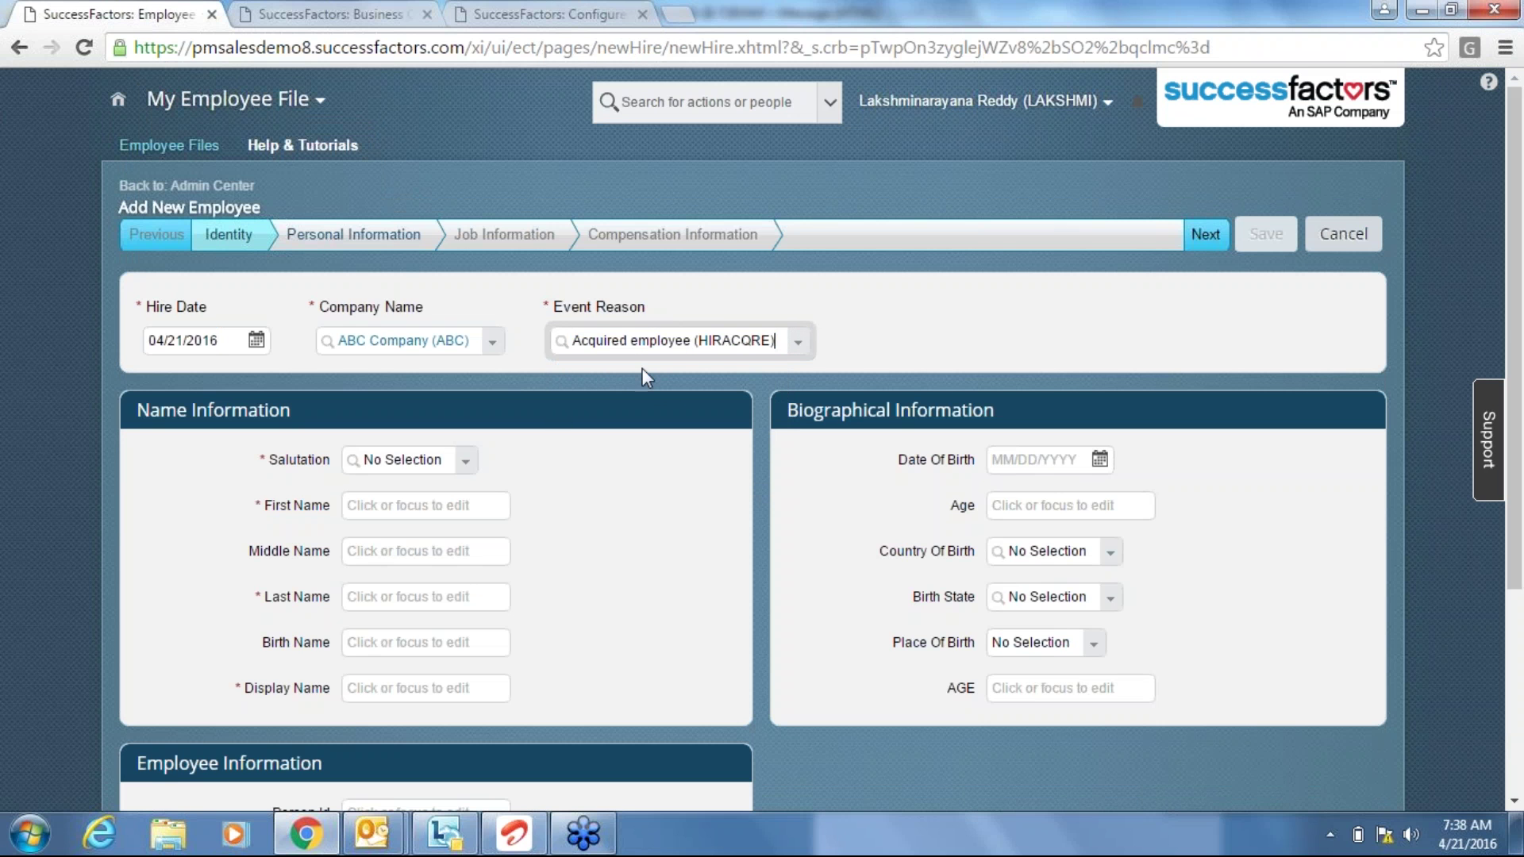
{"action": "left_click", "coordinate": [468, 463]}
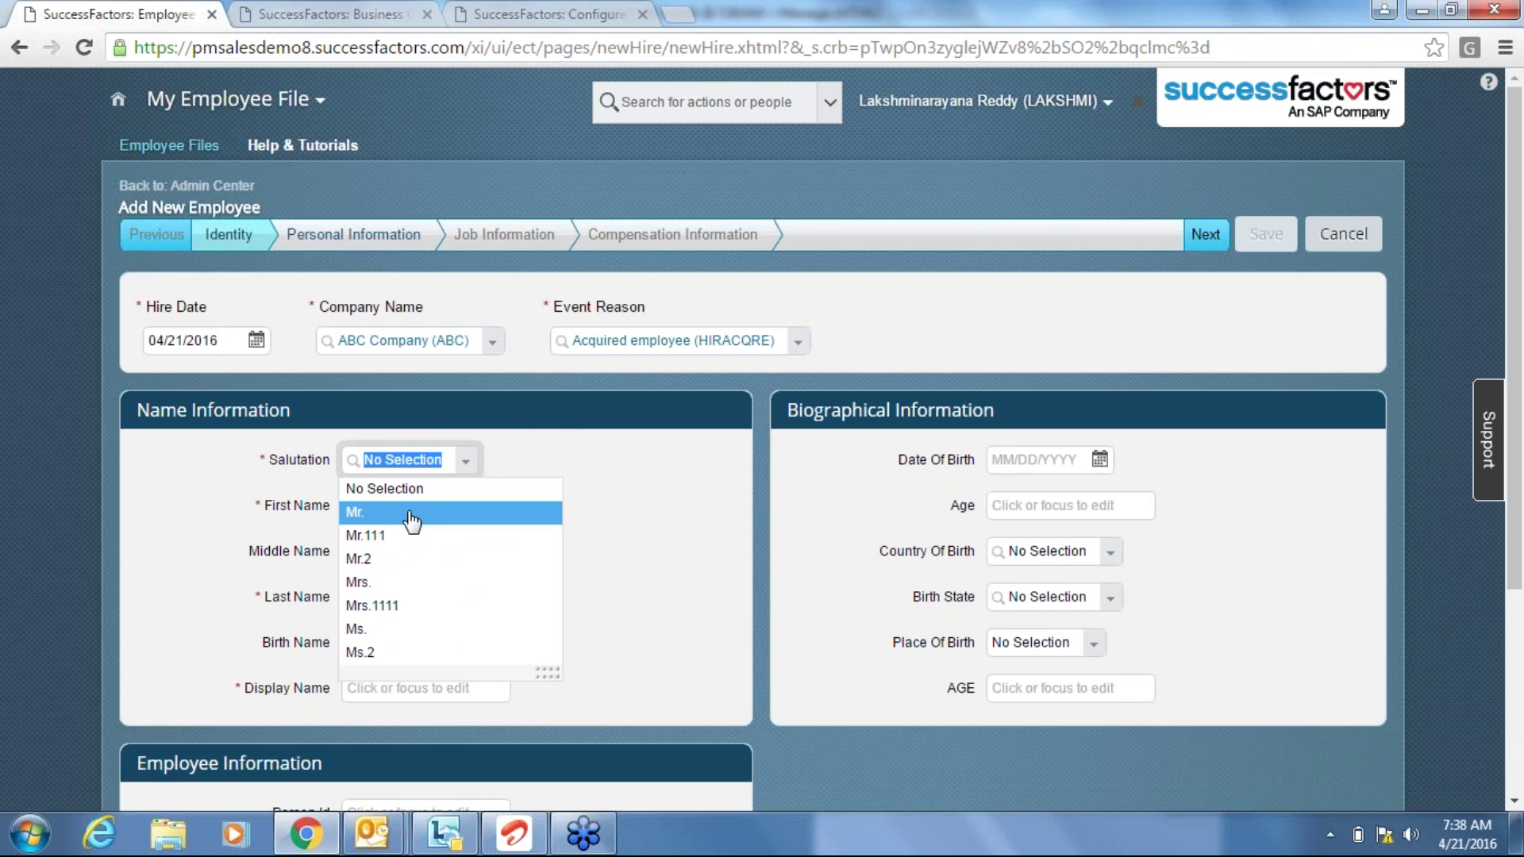
{"action": "left_click", "coordinate": [412, 516]}
Enter the new hire's first, last and display names, then continue to Personal Information.
{"action": "left_click", "coordinate": [385, 506]}
{"action": "type", "text": "ABC"}
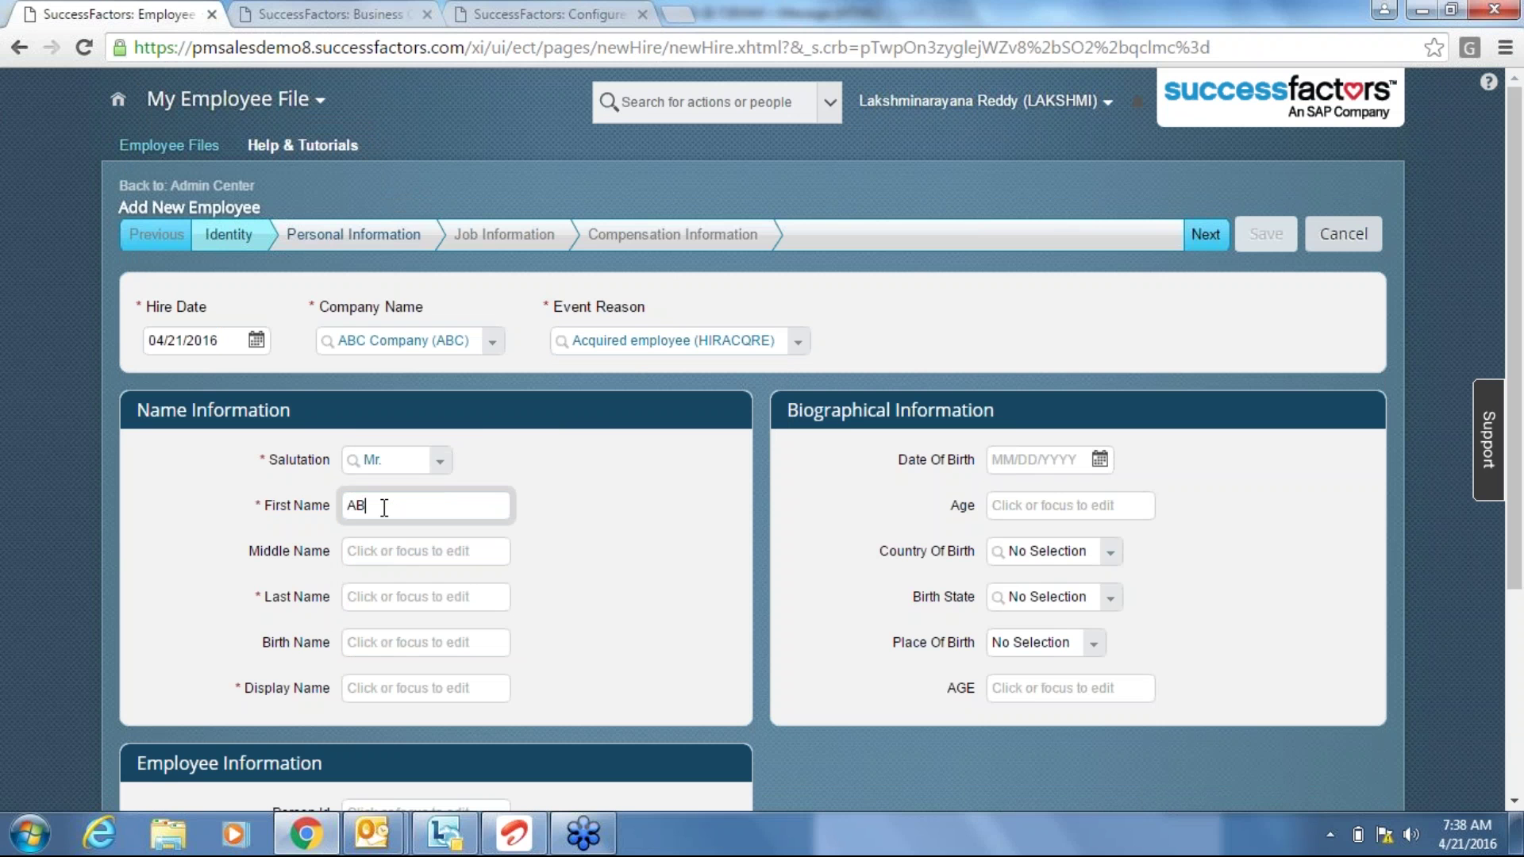
{"action": "key", "text": "Tab"}
{"action": "key", "text": "Tab"}
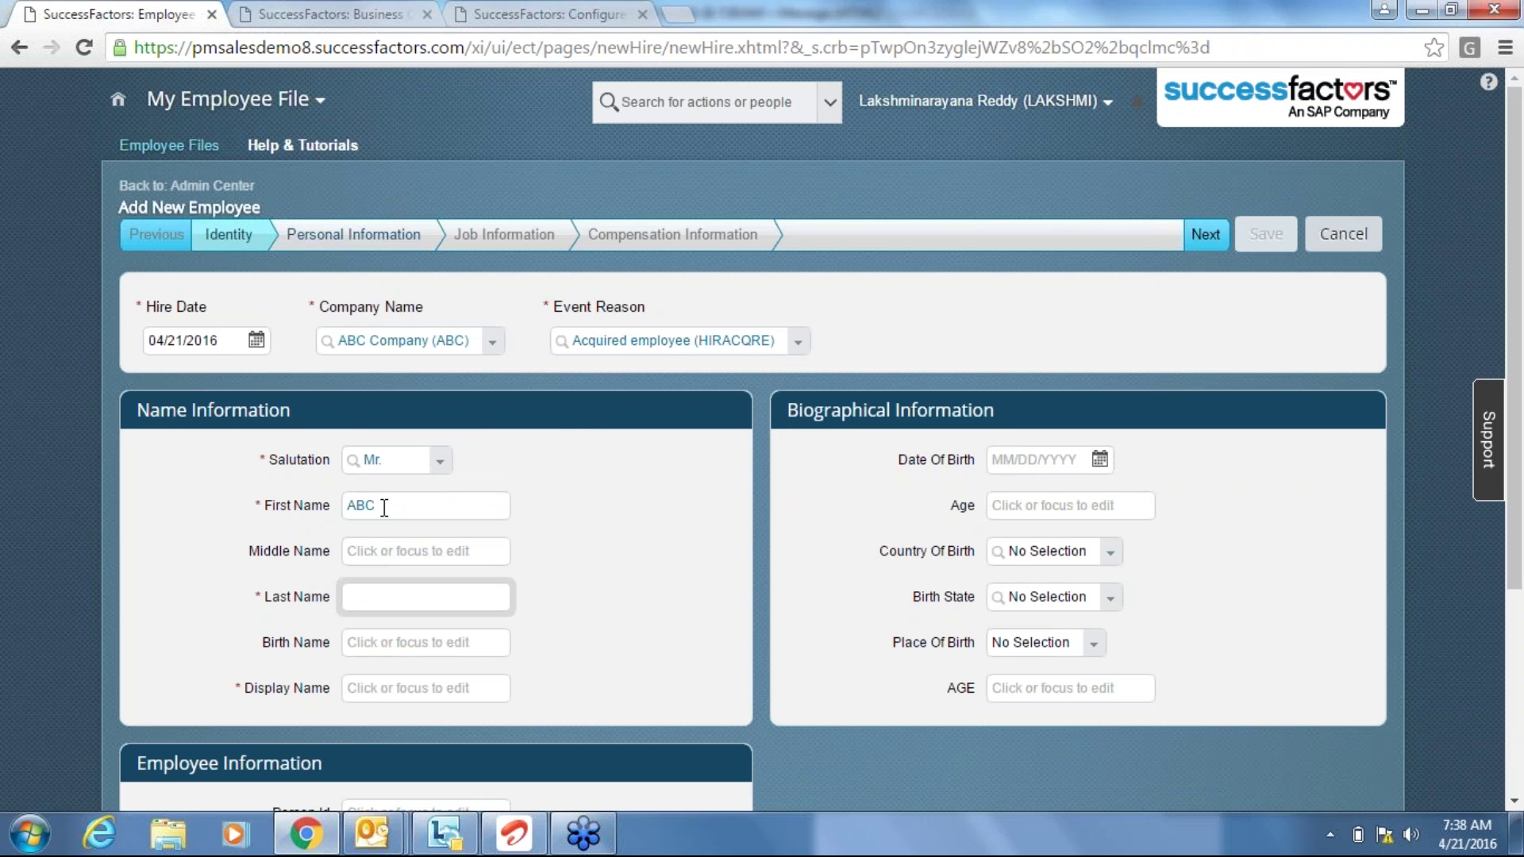
{"action": "type", "text": "BCA"}
{"action": "key", "text": "Tab"}
{"action": "key", "text": "Tab"}
{"action": "type", "text": "123"}
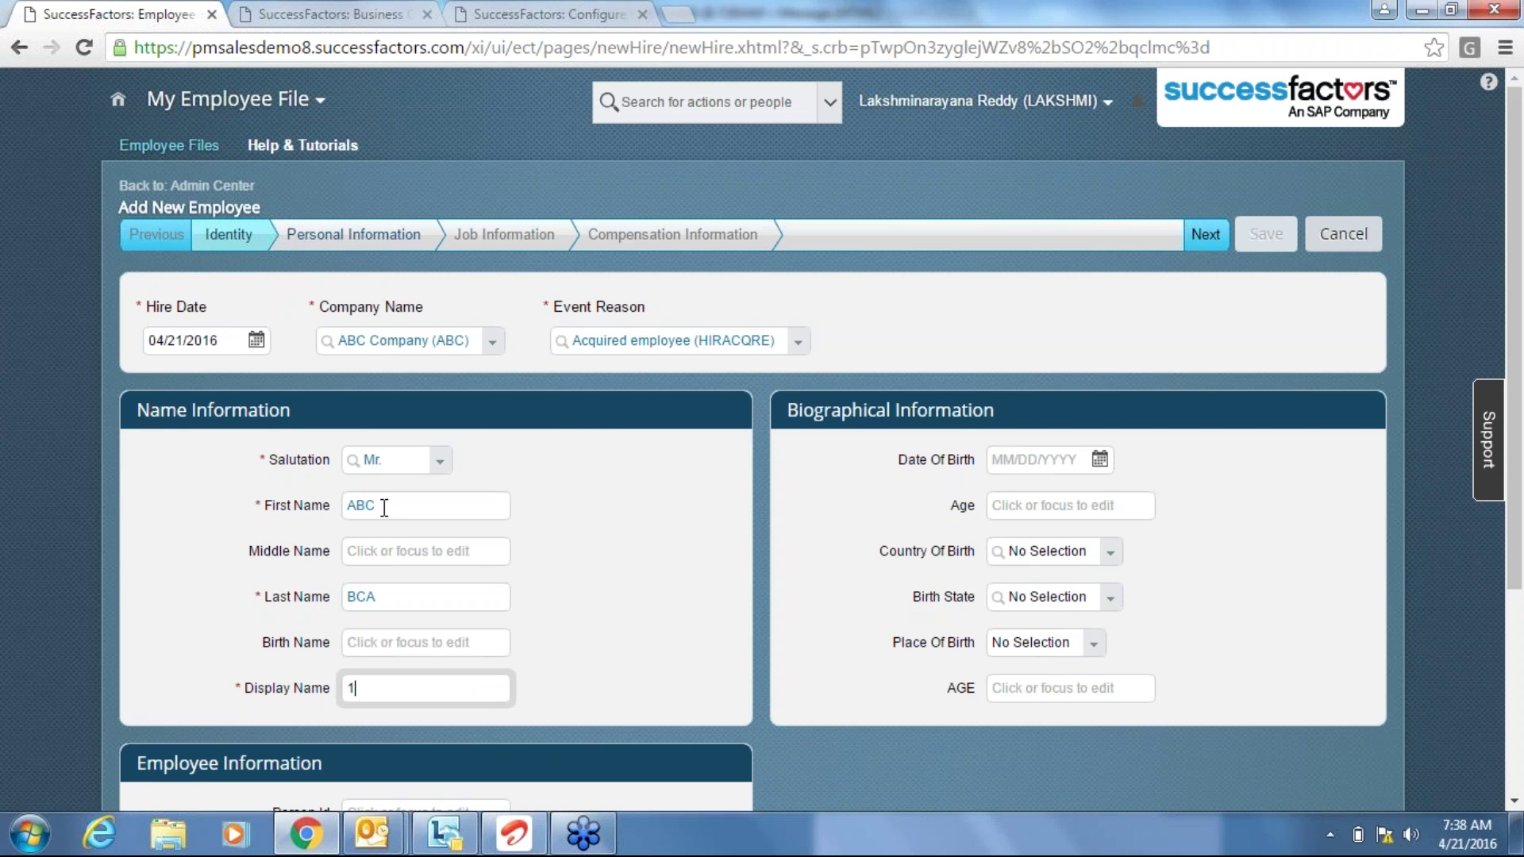
{"action": "left_click", "coordinate": [1036, 327]}
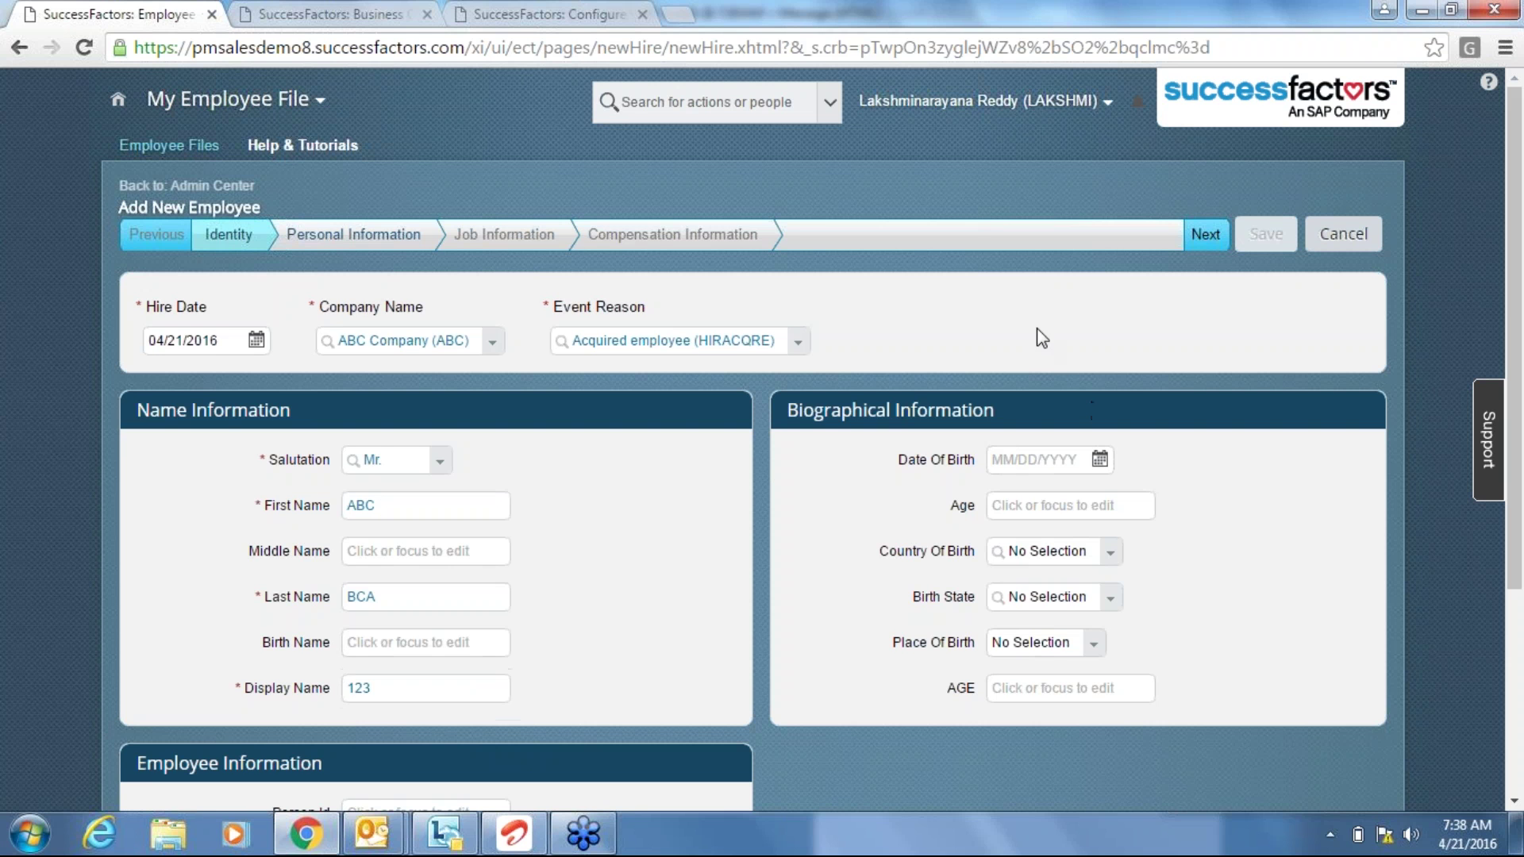
{"action": "left_click", "coordinate": [1203, 235]}
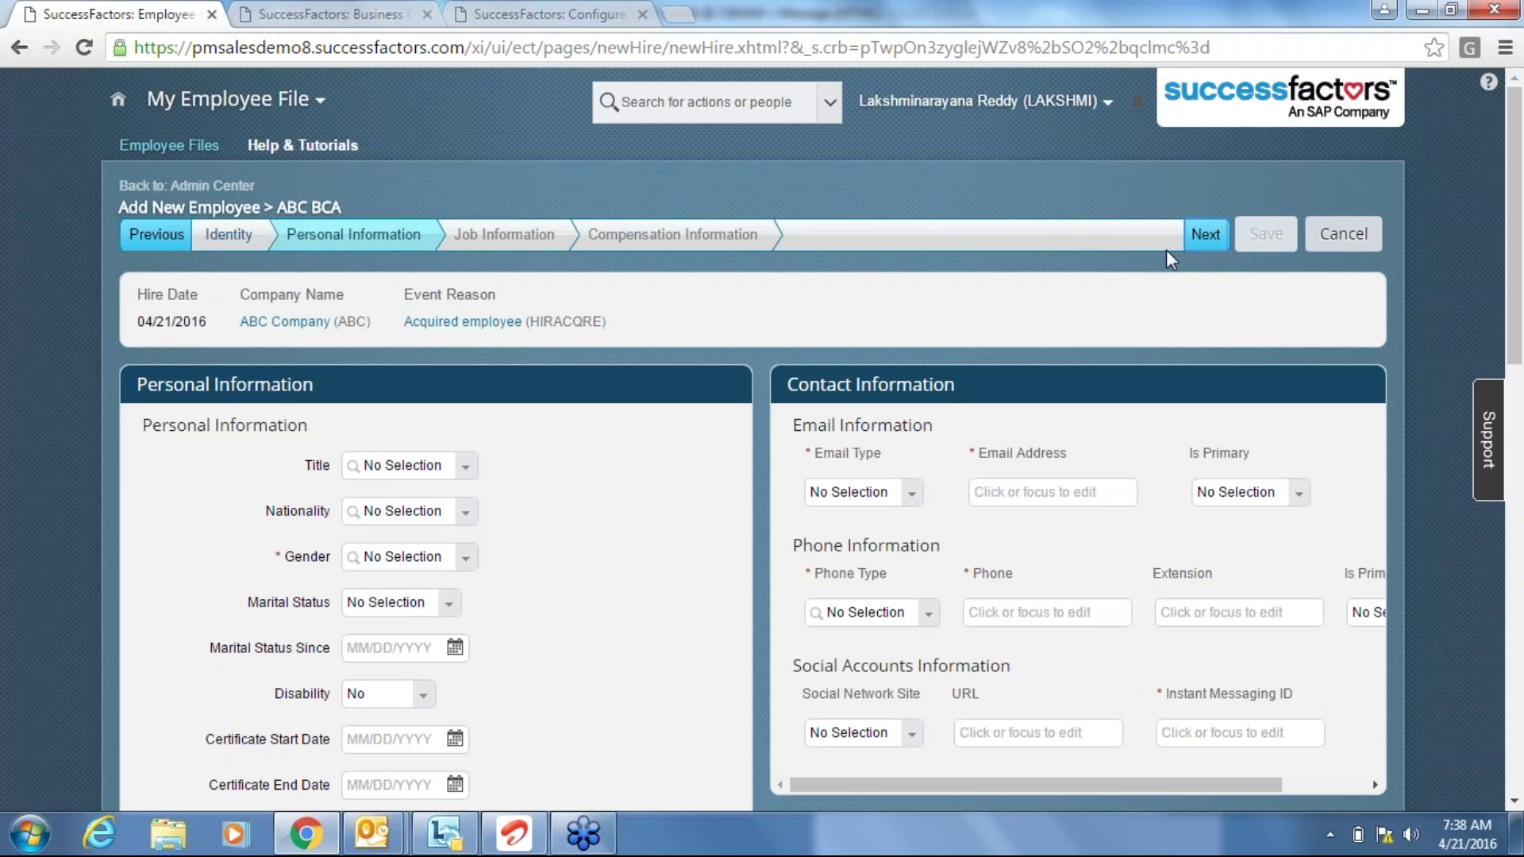
{"action": "left_click", "coordinate": [466, 559]}
{"action": "left_click", "coordinate": [417, 633]}
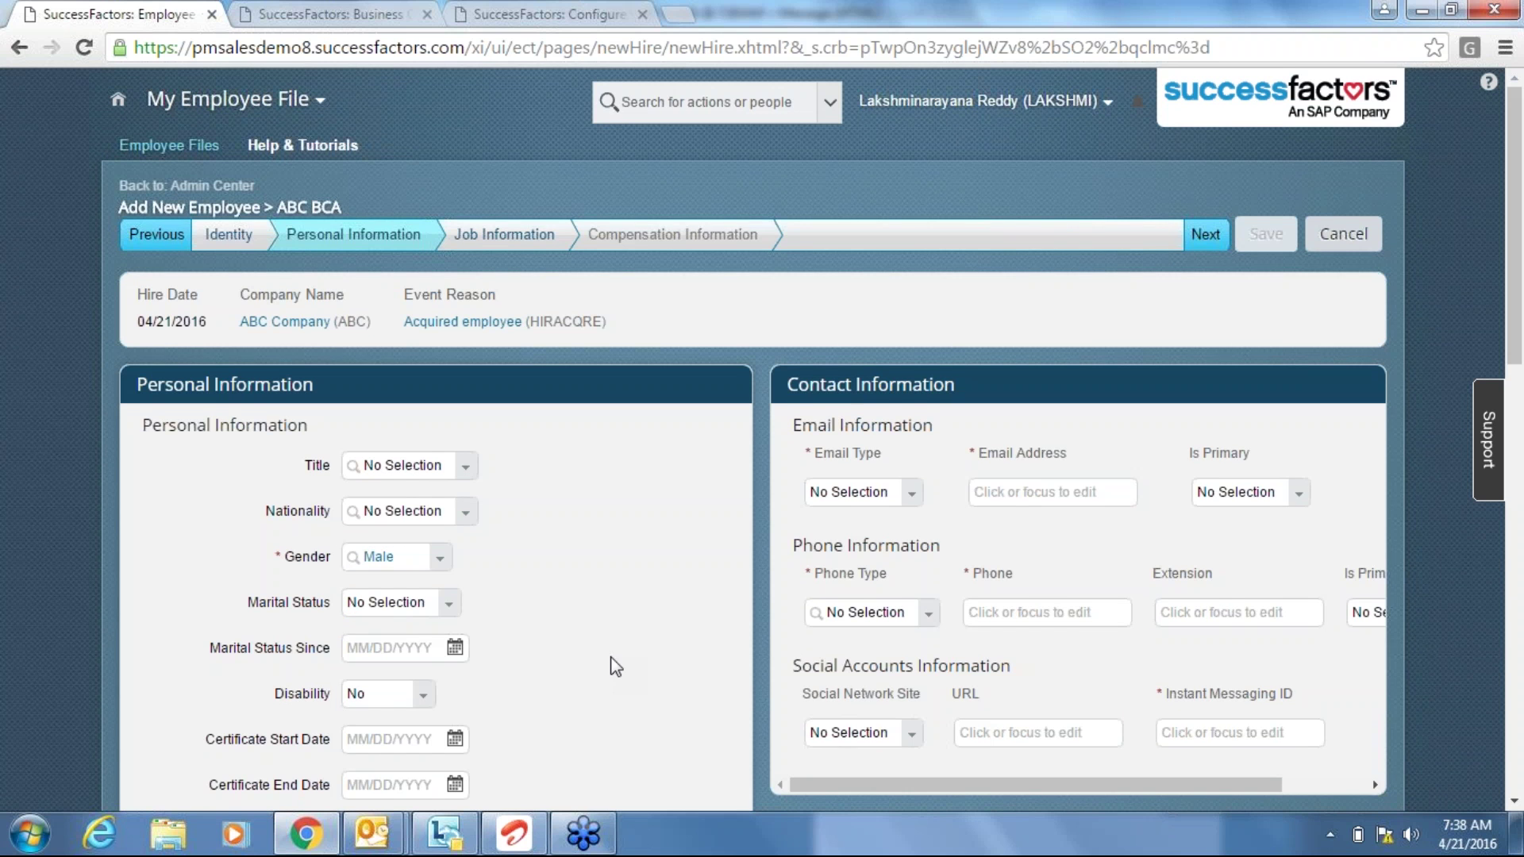
{"action": "scroll", "coordinate": [616, 667], "scroll_direction": "down", "scroll_amount": 2}
{"action": "left_click", "coordinate": [428, 790]}
{"action": "type", "text": "123"}
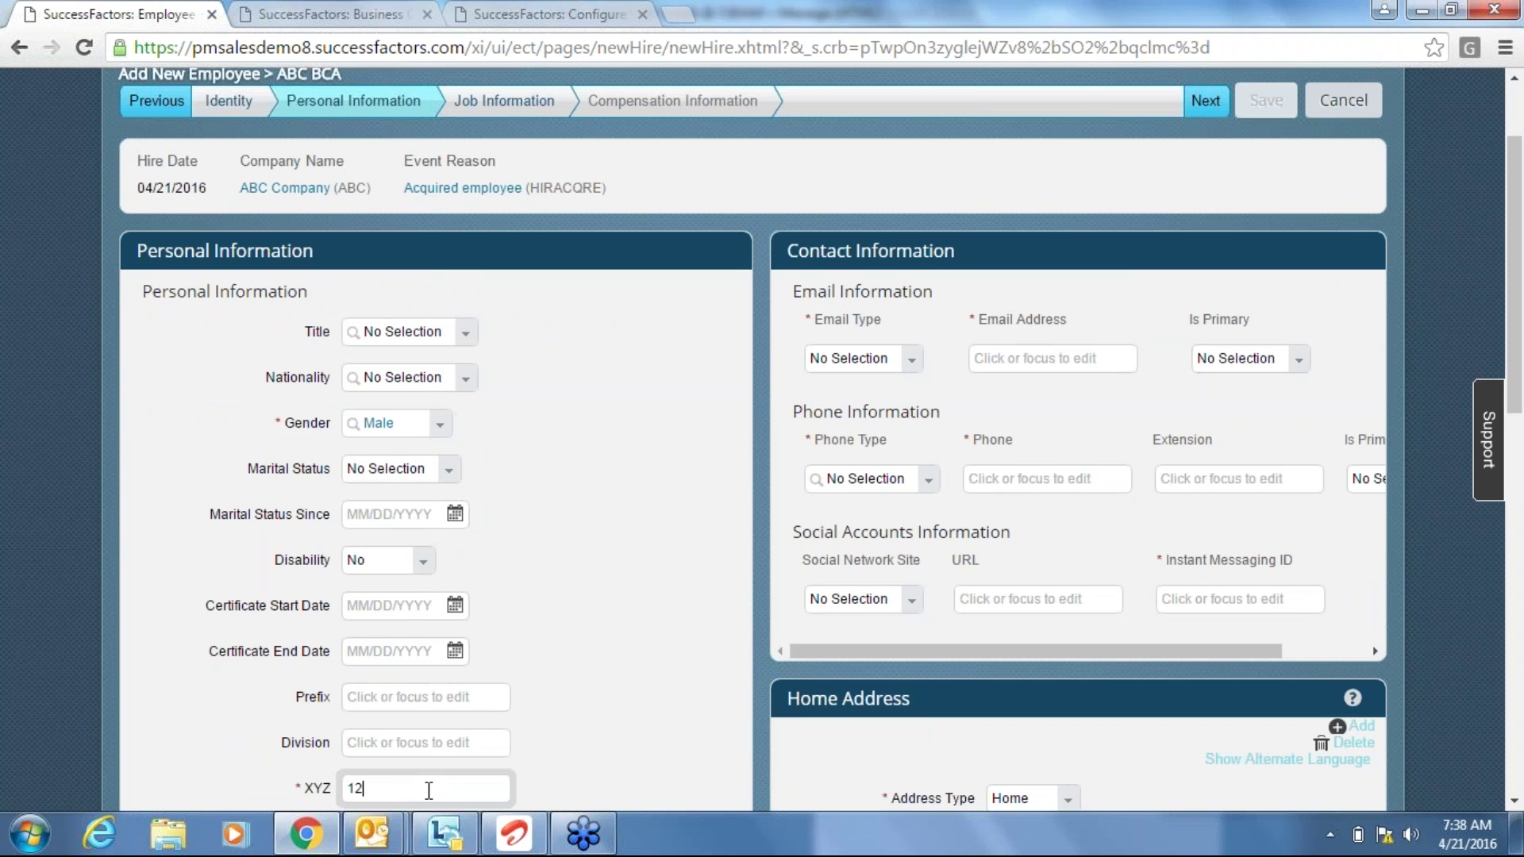
{"action": "left_click", "coordinate": [921, 534]}
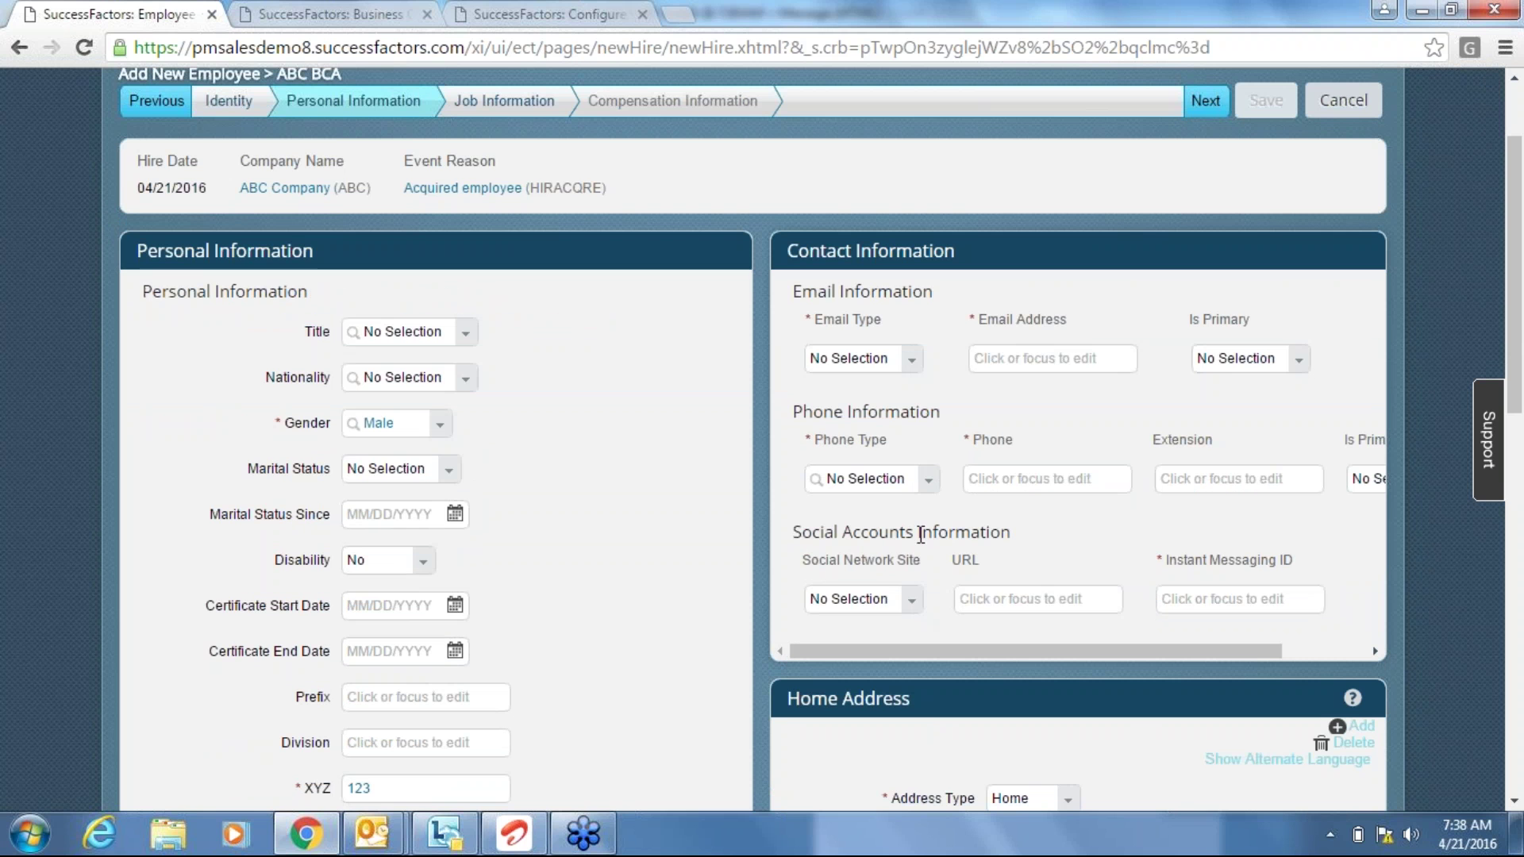
{"action": "left_click", "coordinate": [925, 481]}
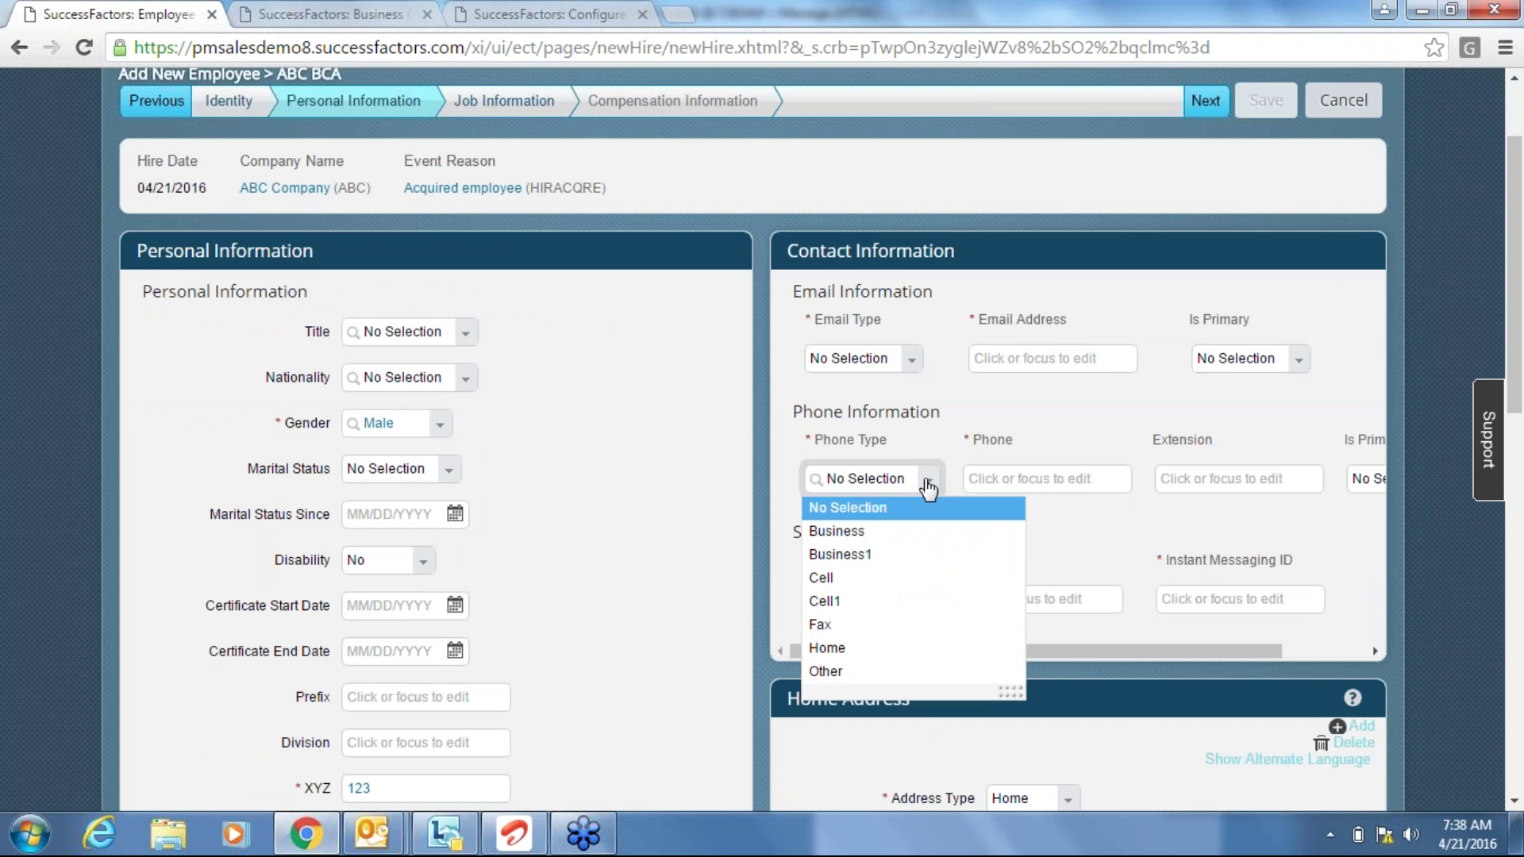
{"action": "left_click", "coordinate": [859, 589]}
{"action": "key", "text": "Up"}
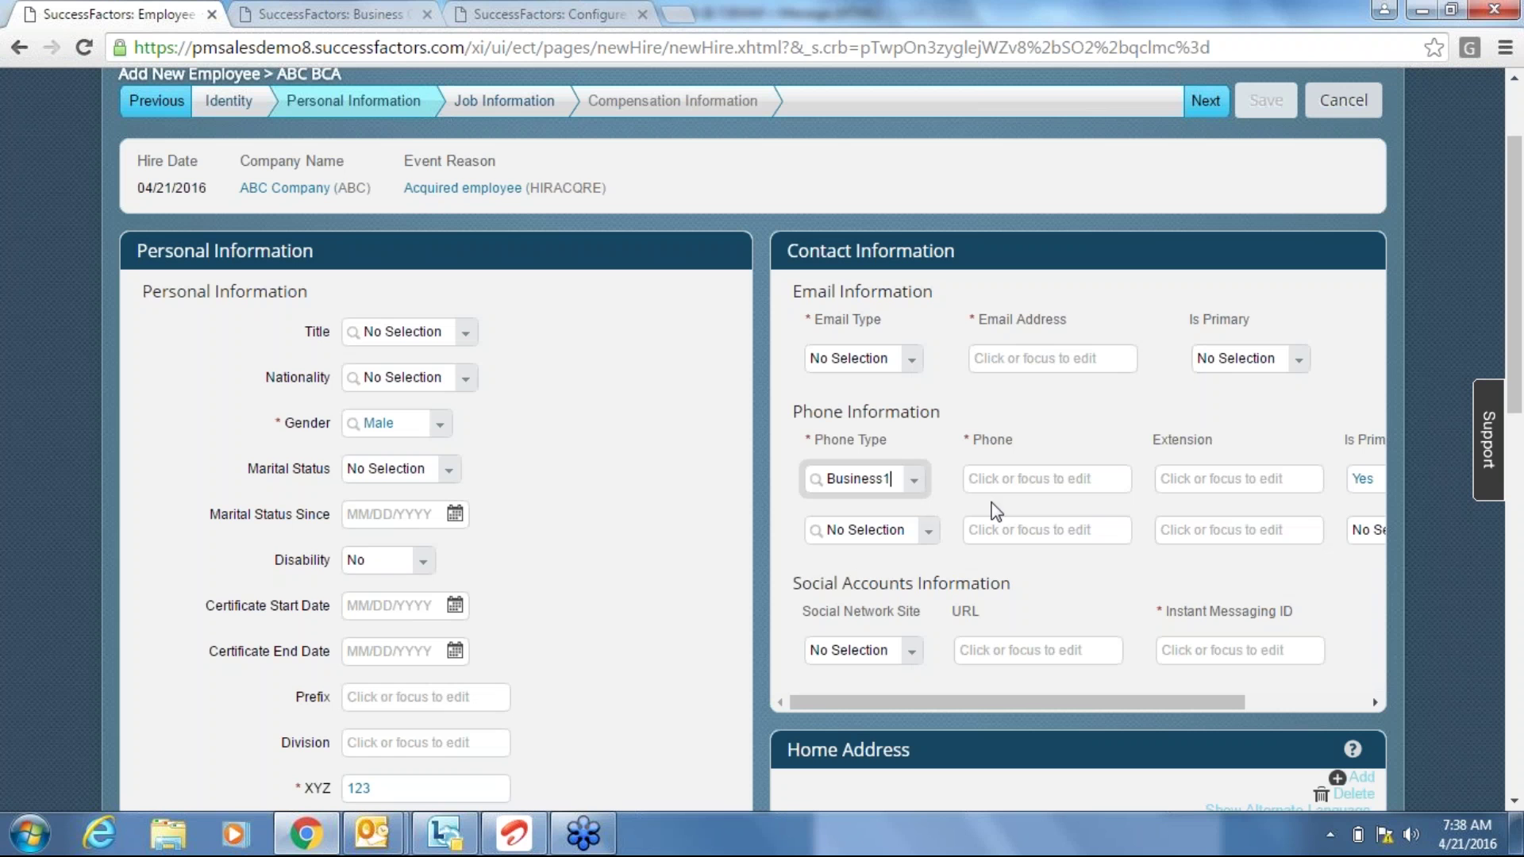
{"action": "left_click", "coordinate": [1373, 703]}
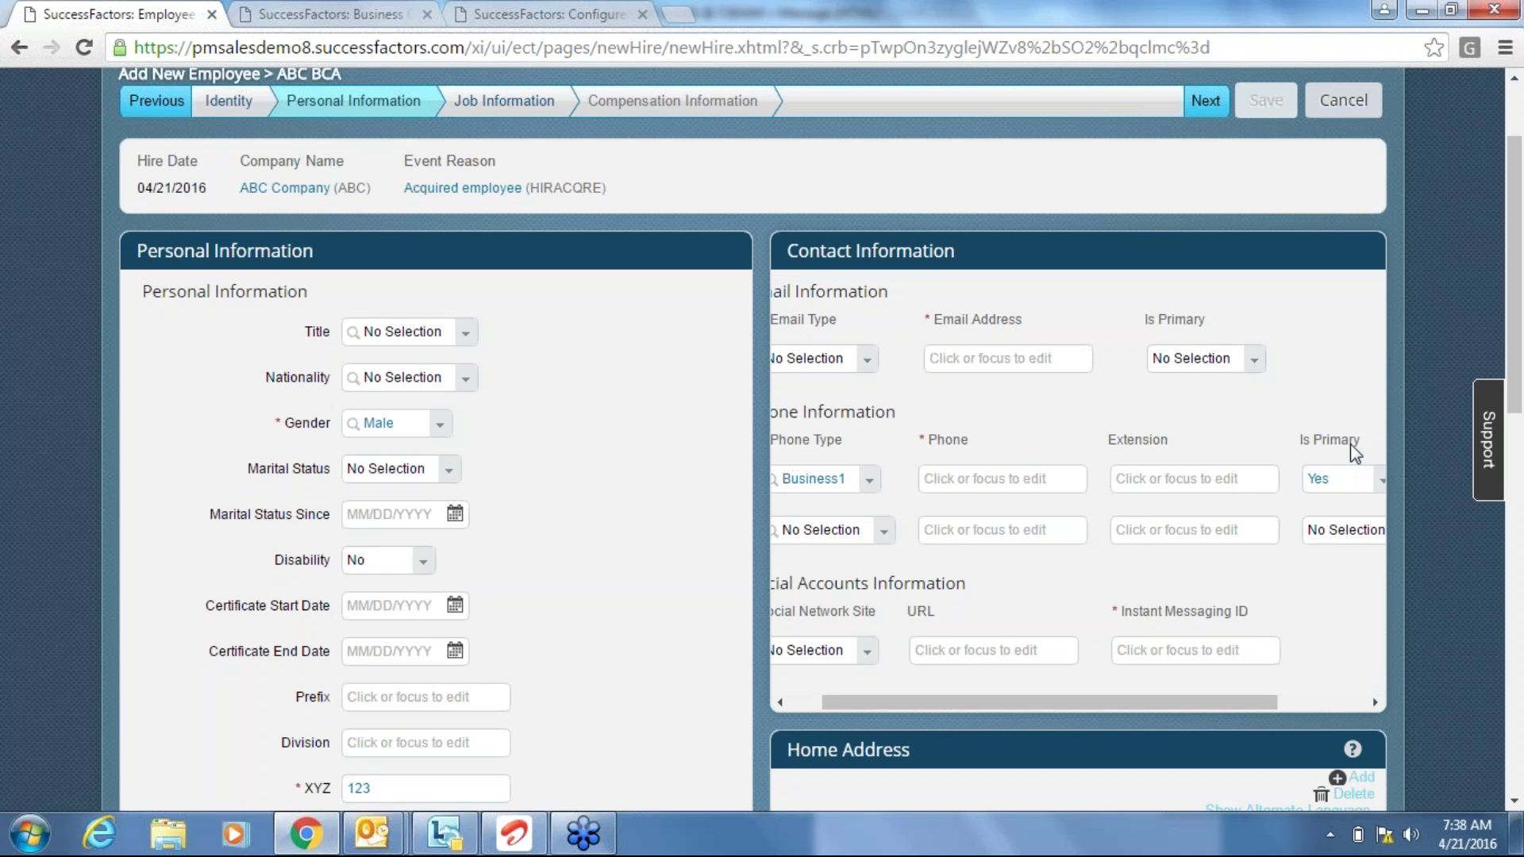
{"action": "left_click", "coordinate": [815, 702]}
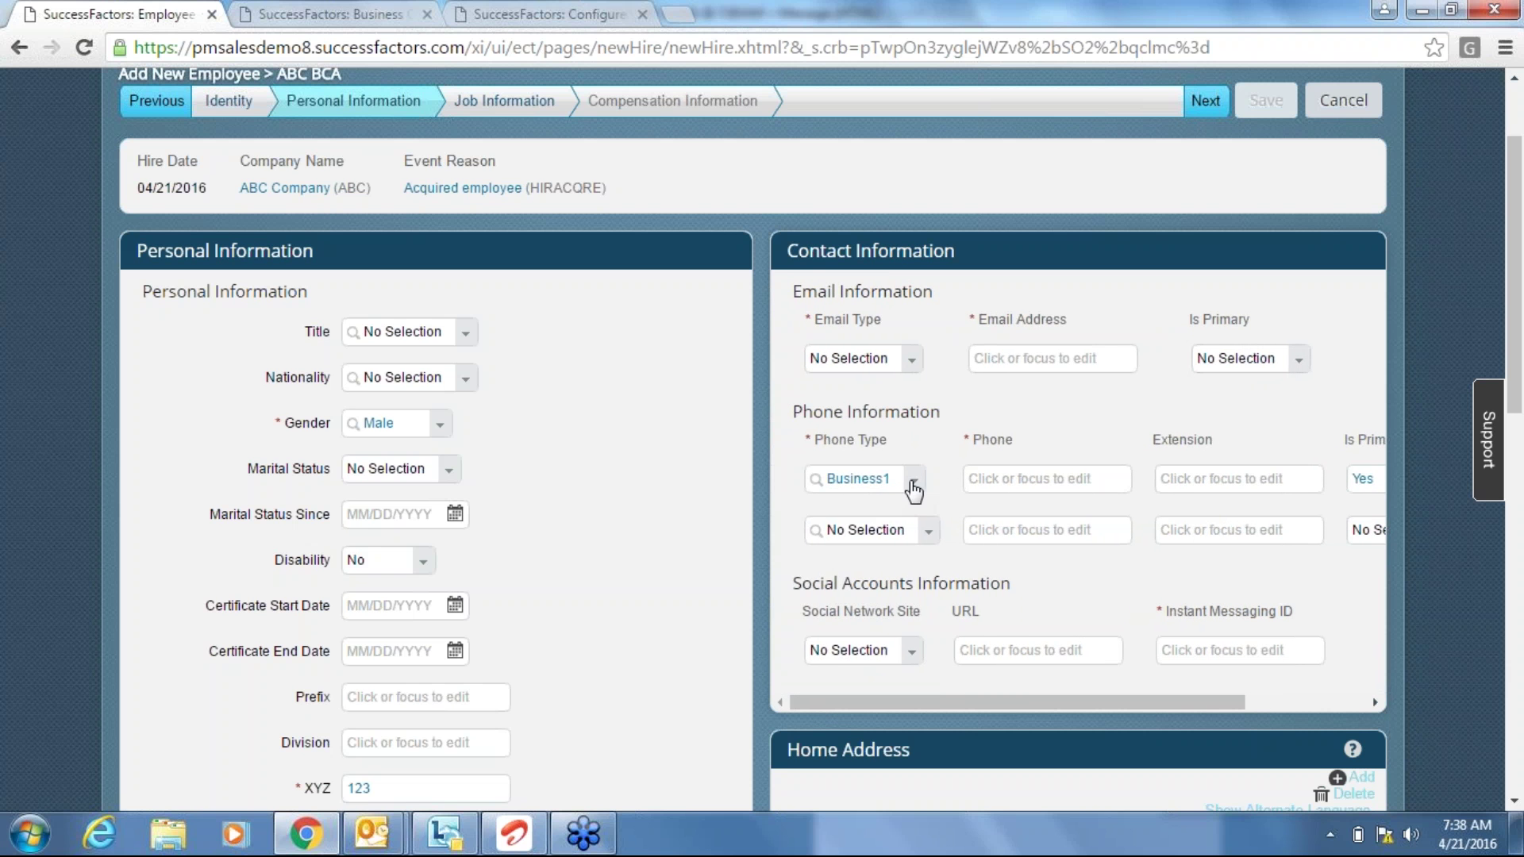
{"action": "left_click", "coordinate": [913, 484]}
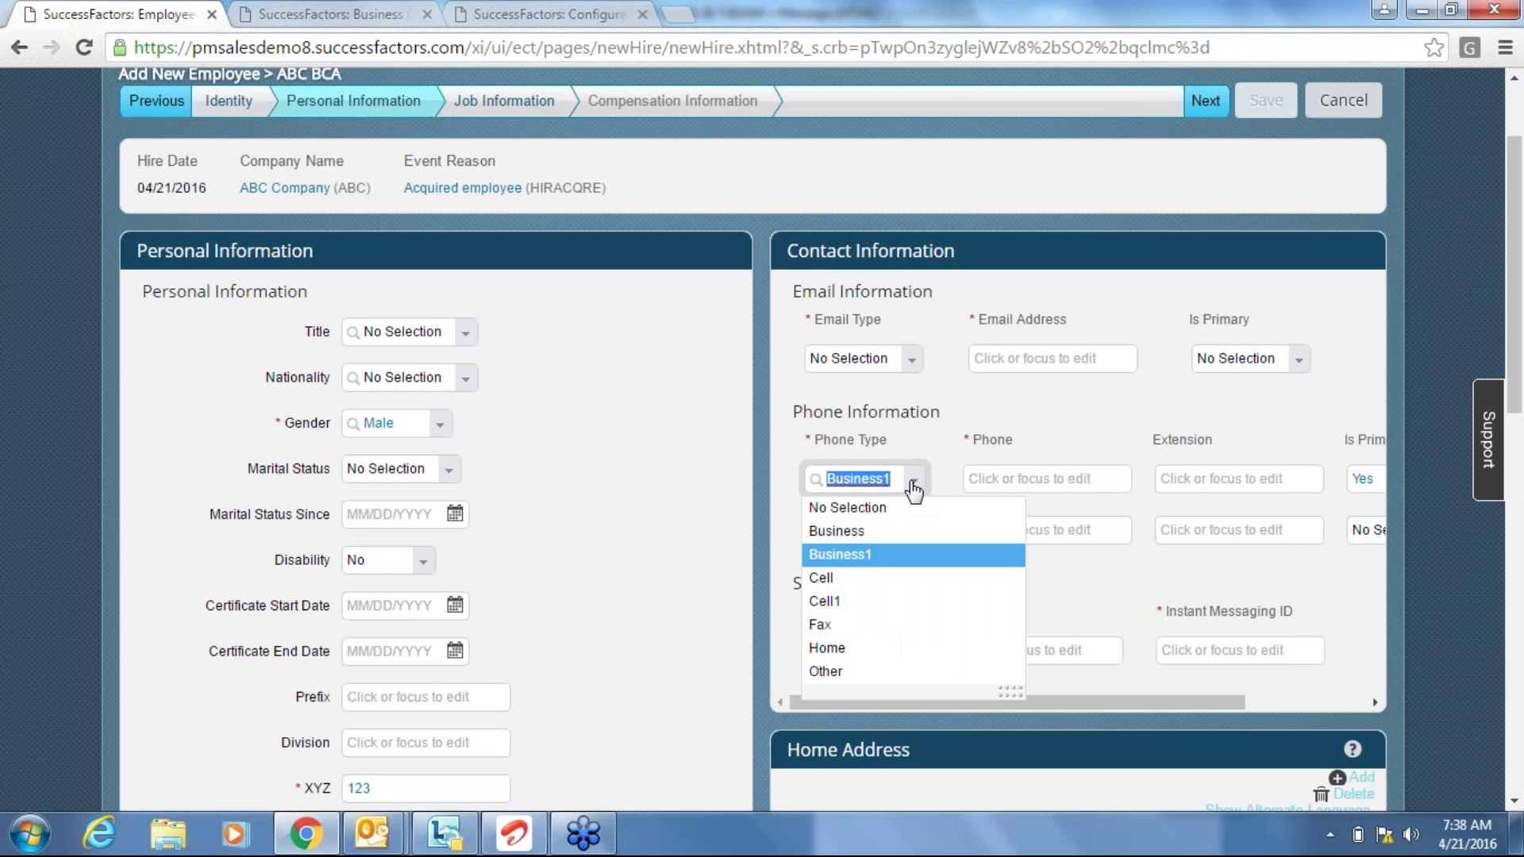
{"action": "left_click", "coordinate": [855, 607]}
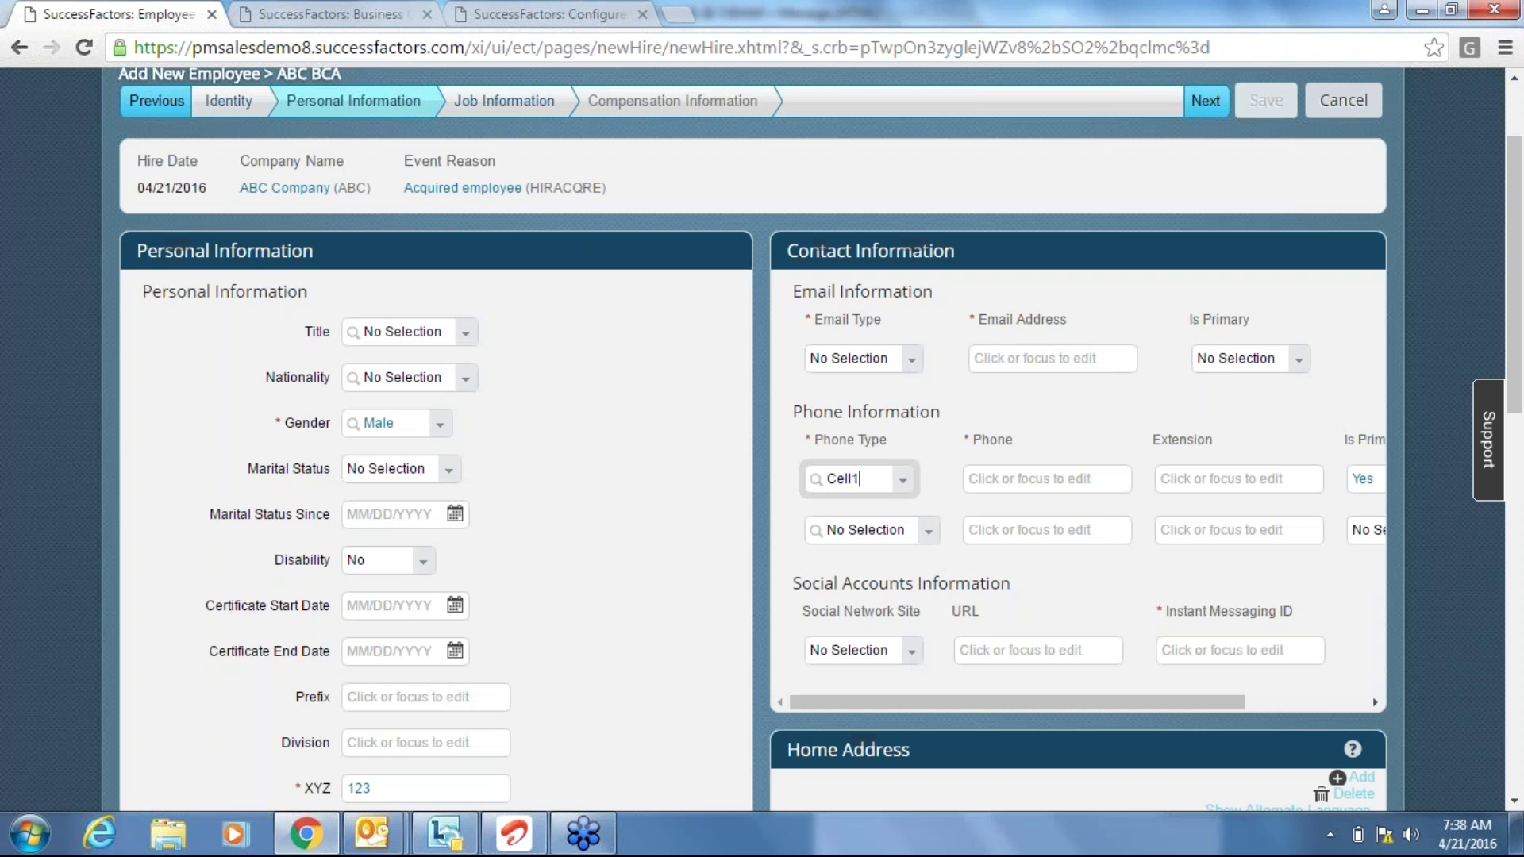
{"action": "left_click", "coordinate": [917, 484]}
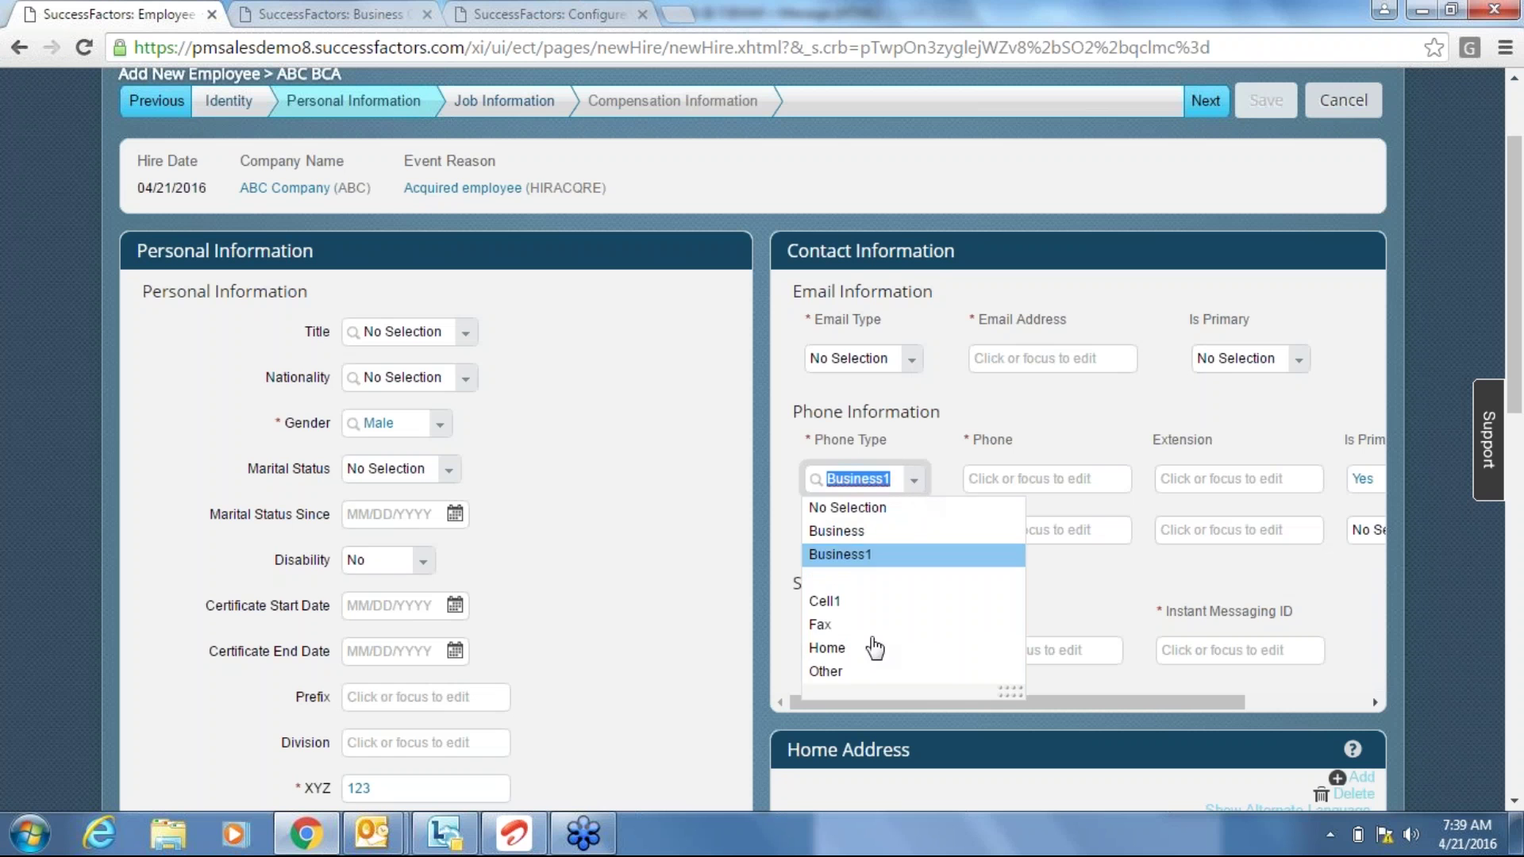
{"action": "left_click", "coordinate": [871, 673]}
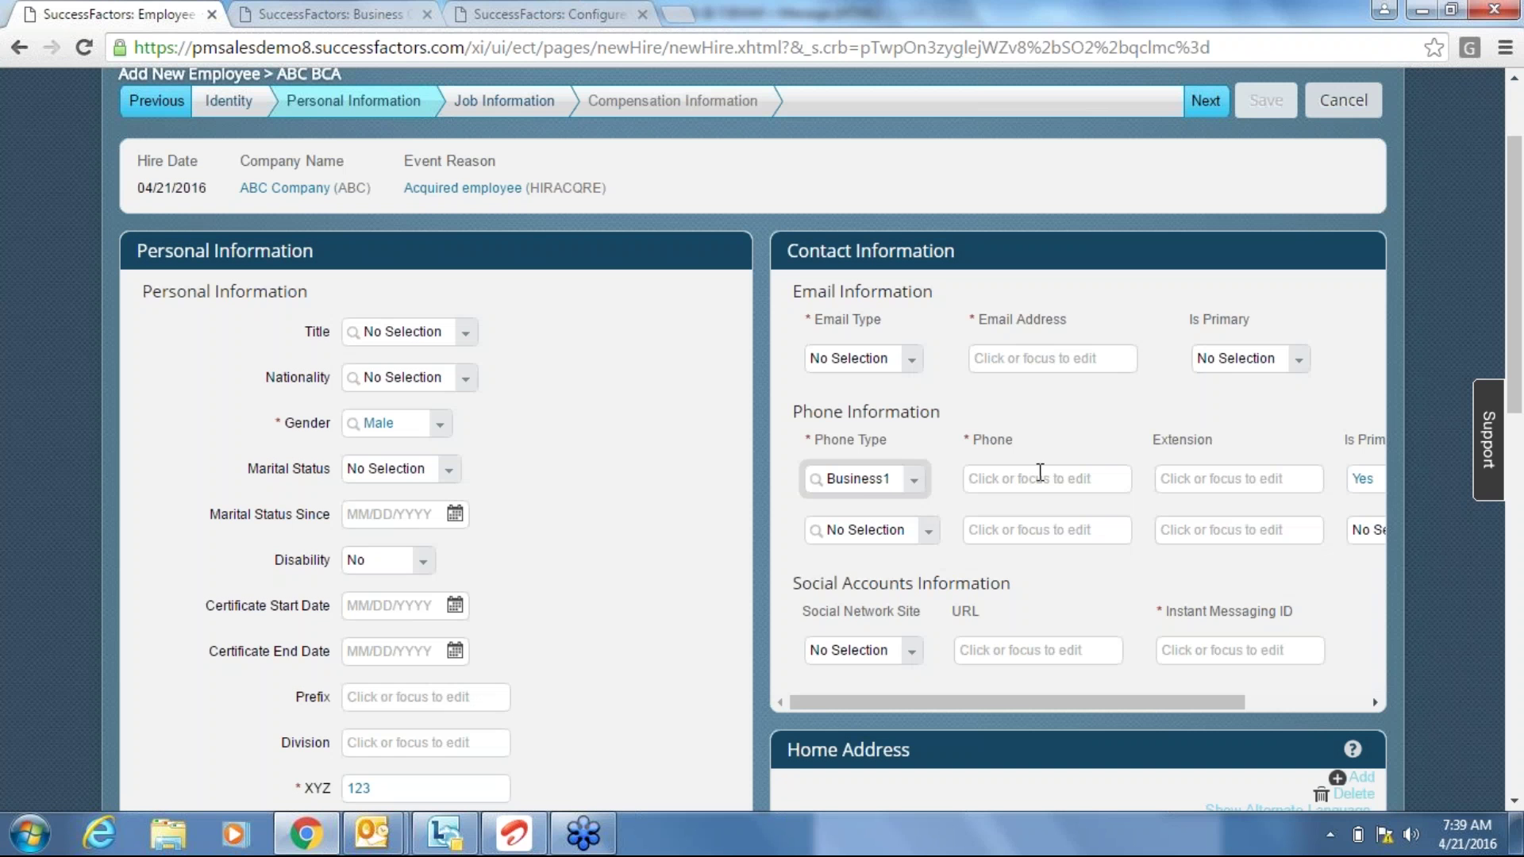
{"action": "left_click", "coordinate": [918, 483]}
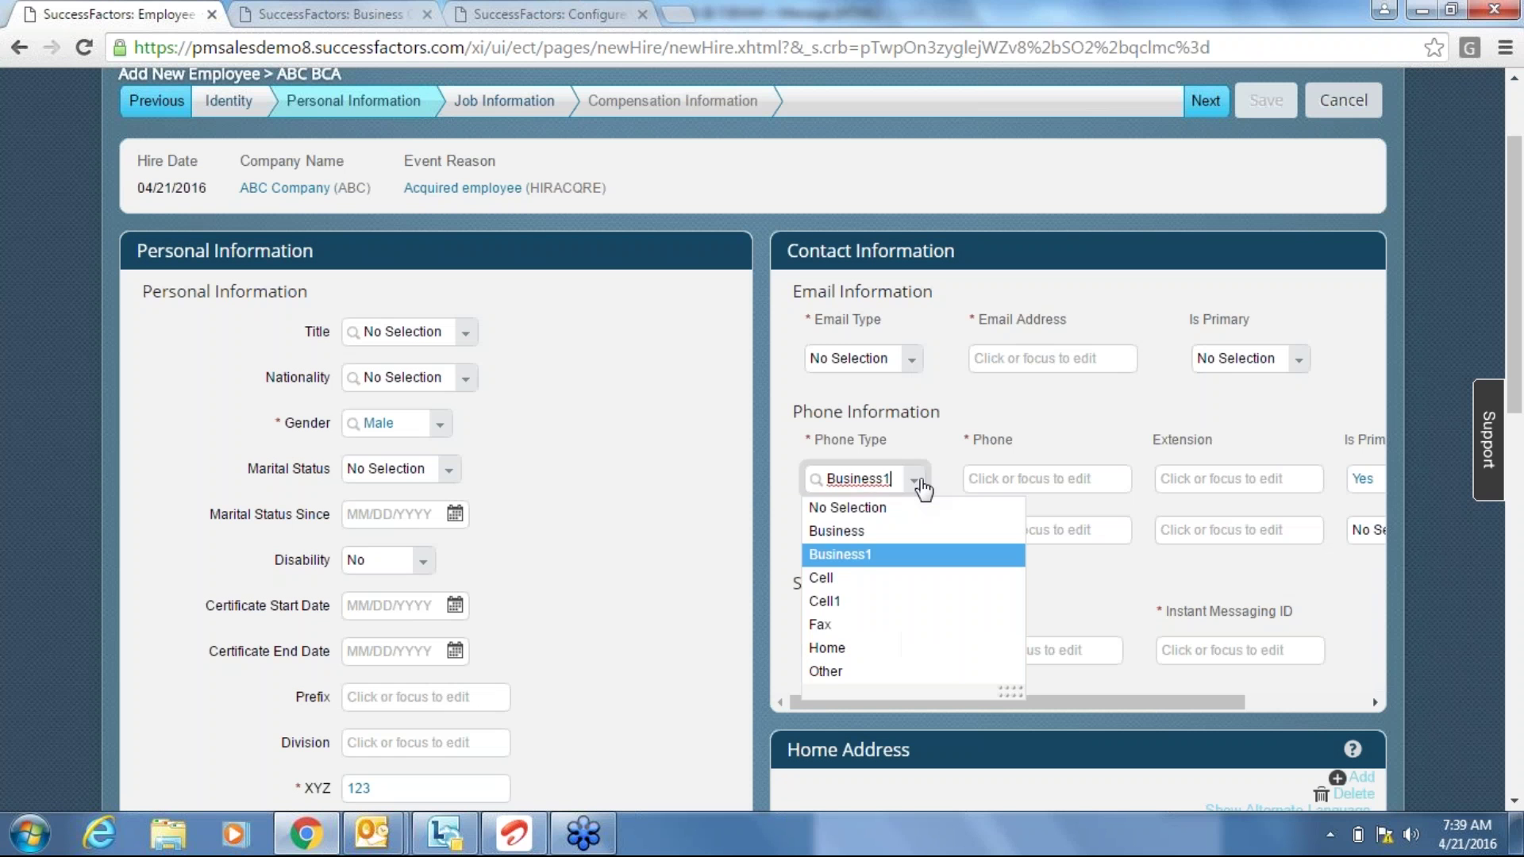
{"action": "left_click", "coordinate": [831, 650]}
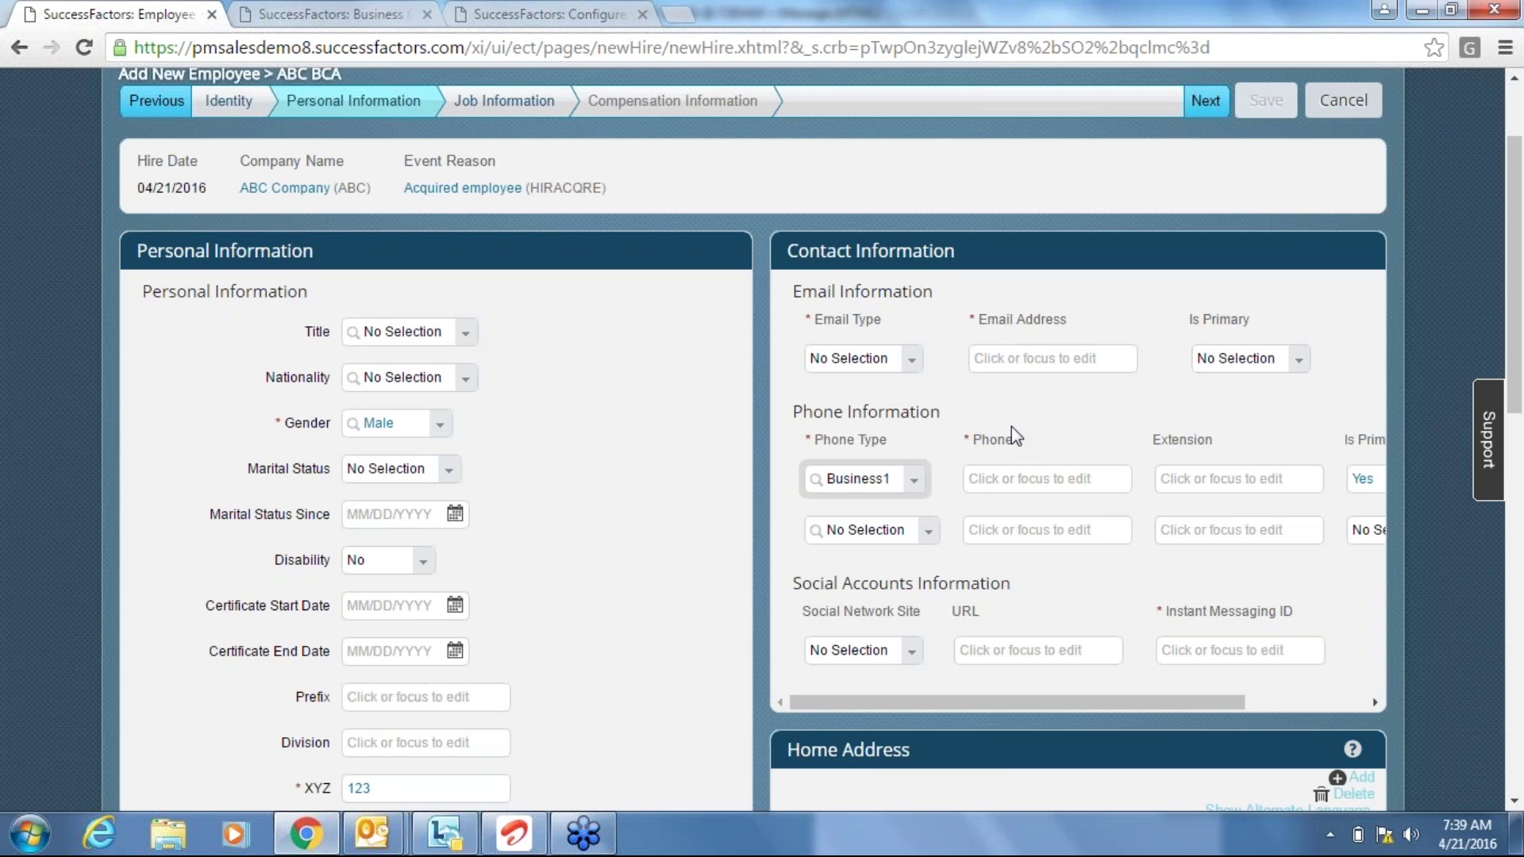
Enter the business phone number and extension 567 on the phone row.
{"action": "left_click", "coordinate": [1019, 474]}
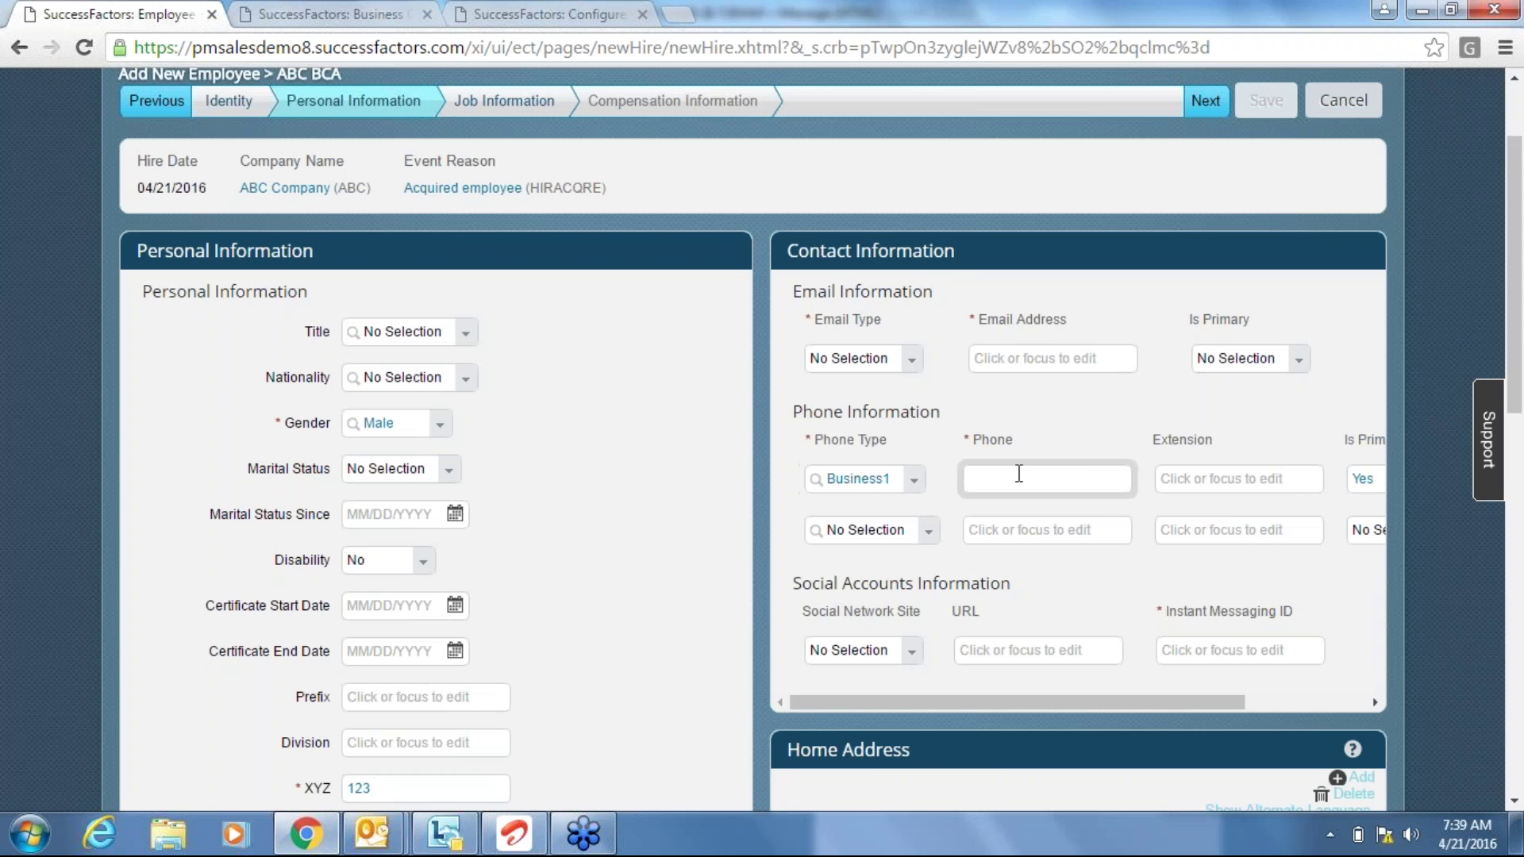
{"action": "type", "text": "98765"}
{"action": "type", "text": "43"}
{"action": "key", "text": "Tab"}
{"action": "type", "text": "567"}
{"action": "key", "text": "Tab"}
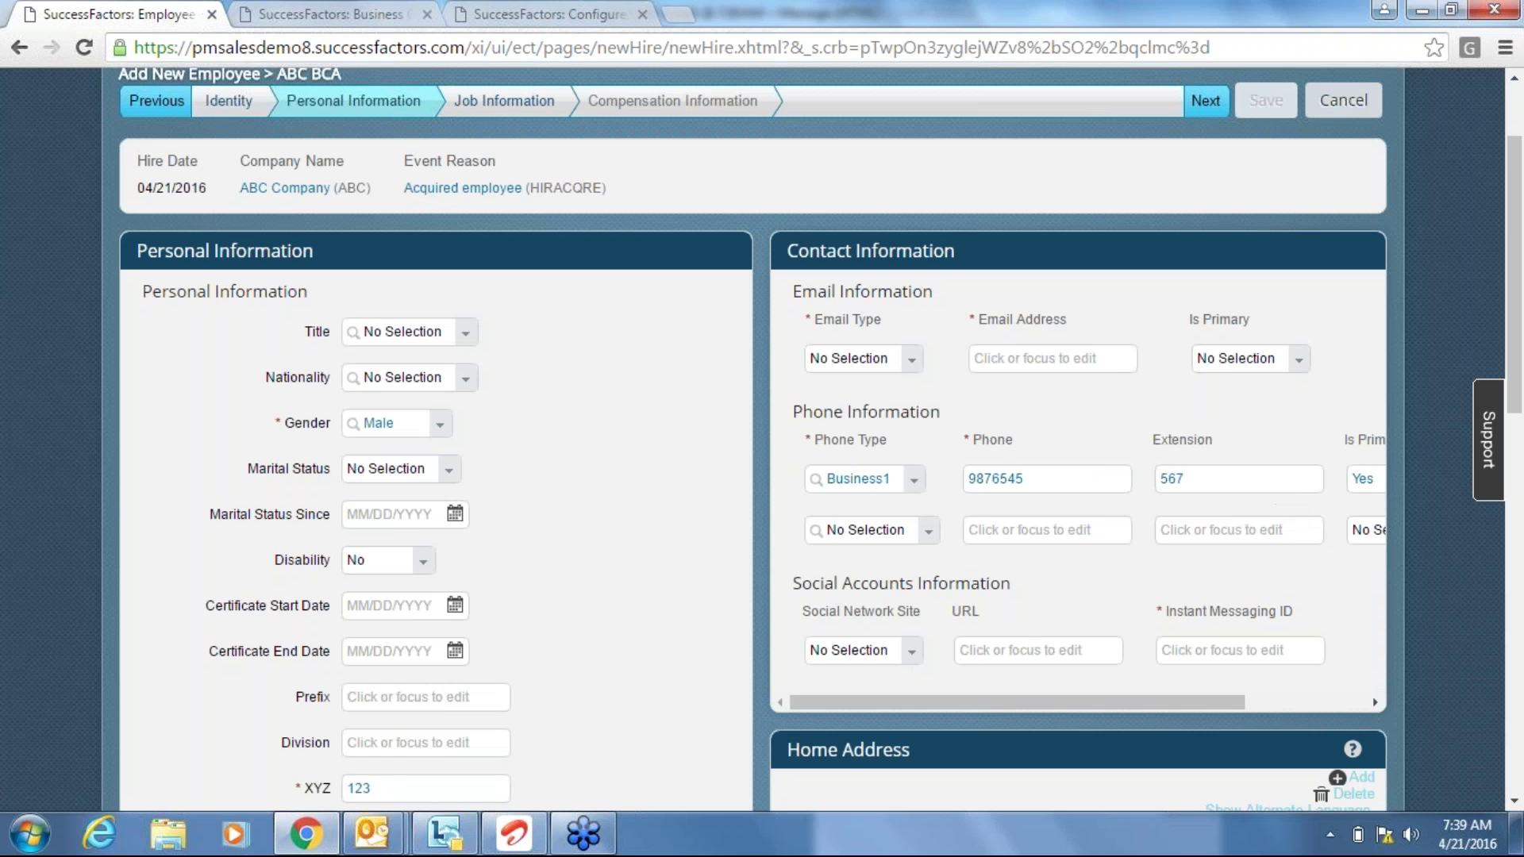
Try switching the Phone Type dropdown to Business again.
{"action": "left_click", "coordinate": [912, 484]}
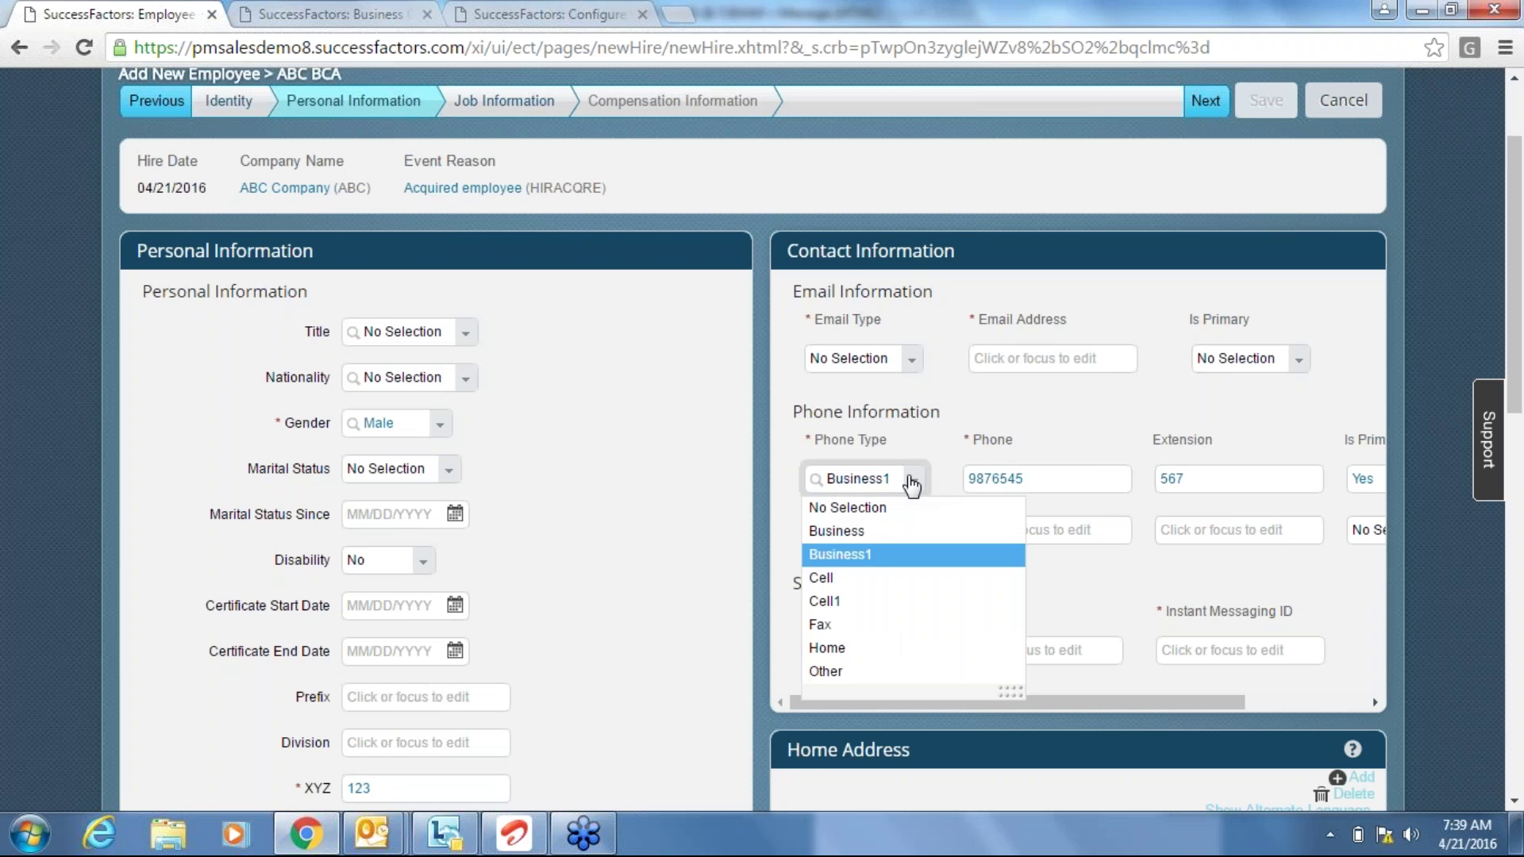
{"action": "left_click", "coordinate": [850, 530]}
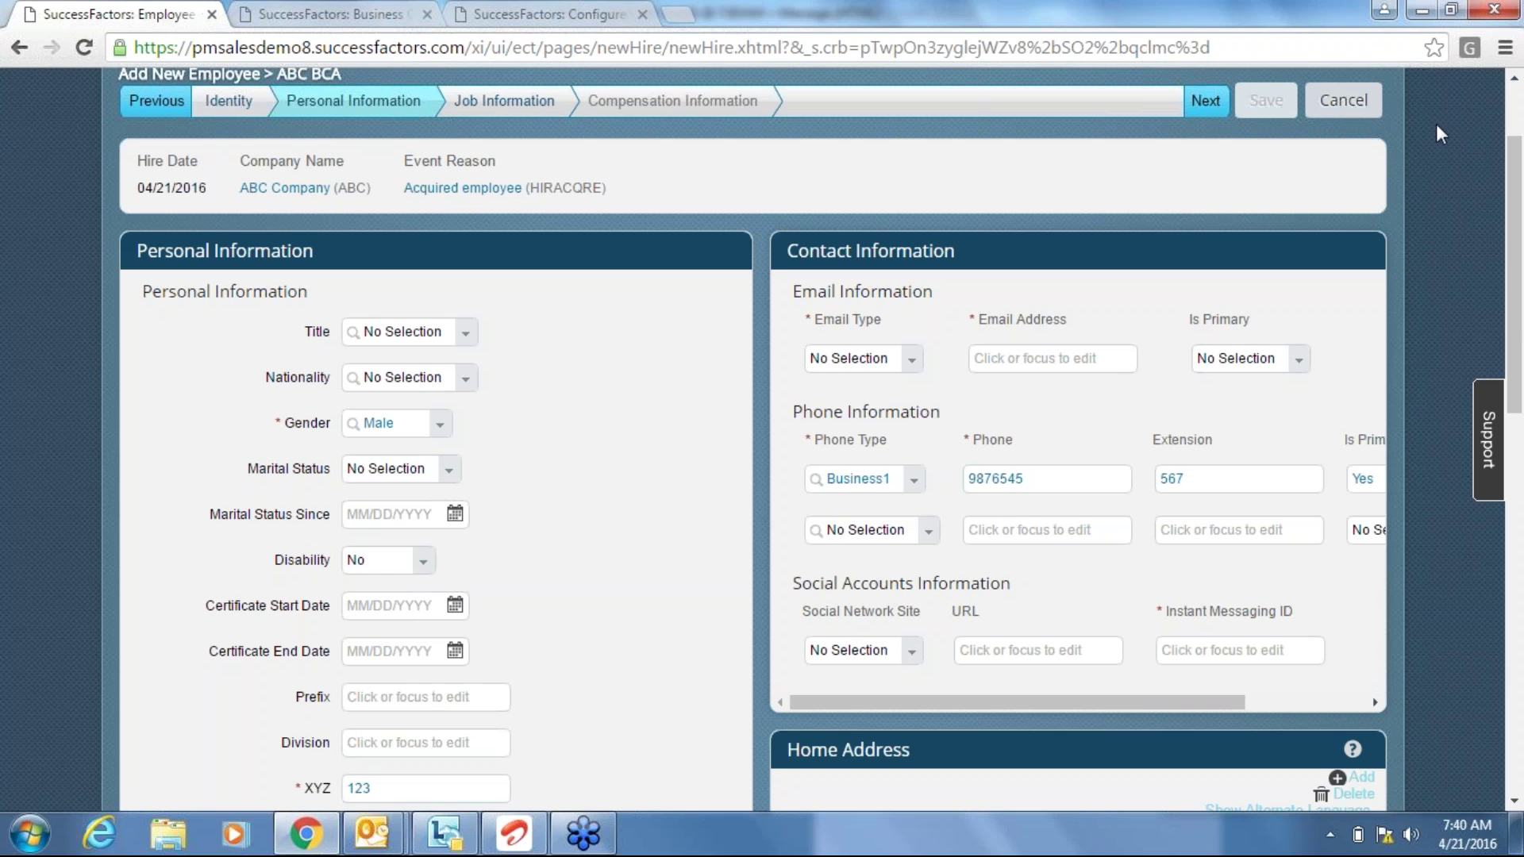
{"action": "left_click", "coordinate": [1505, 49]}
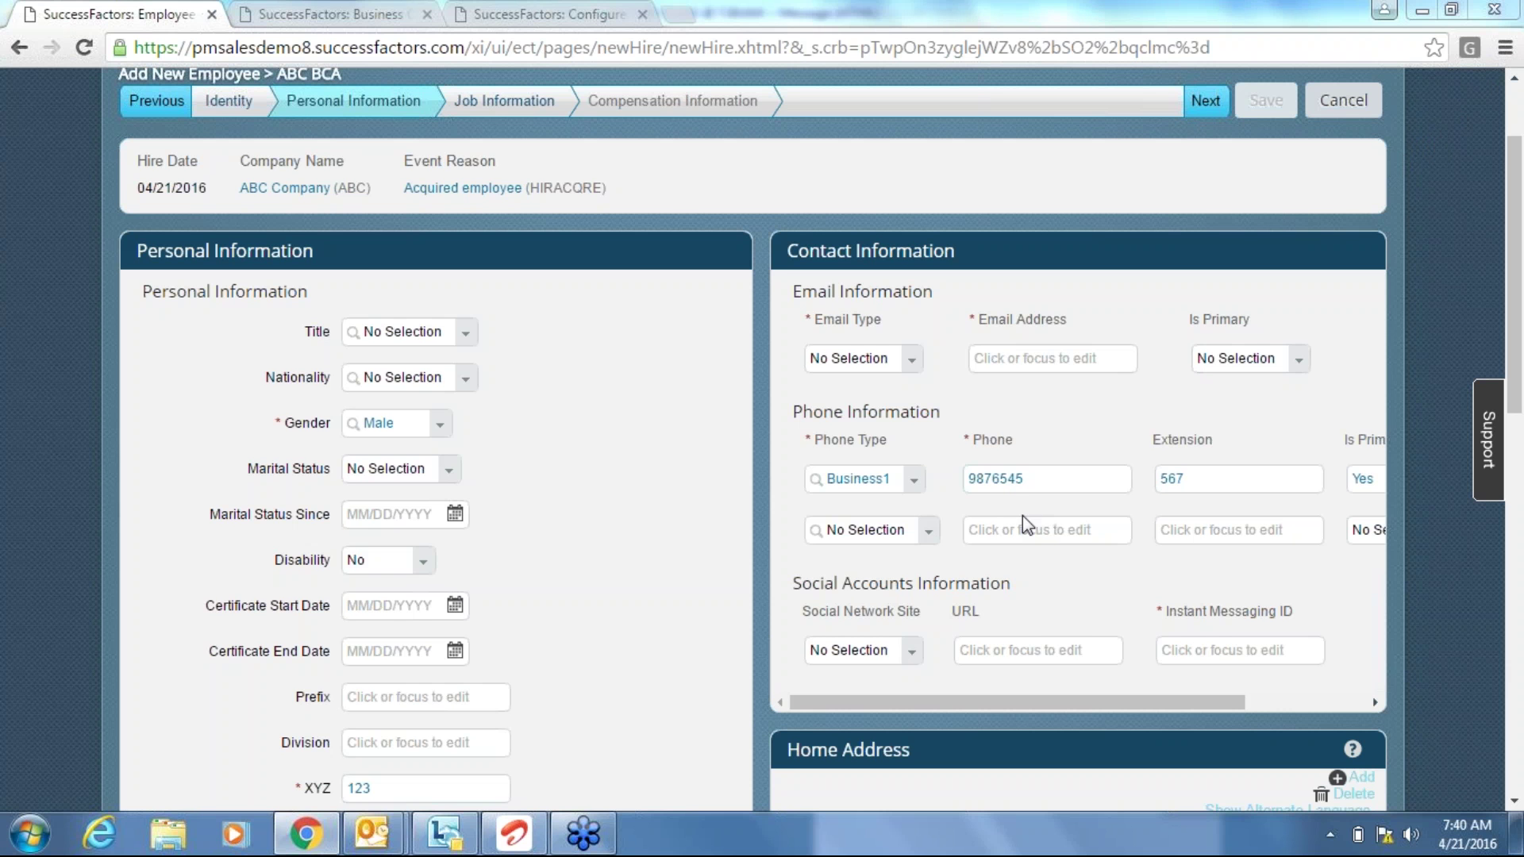
{"action": "left_click", "coordinate": [1242, 420]}
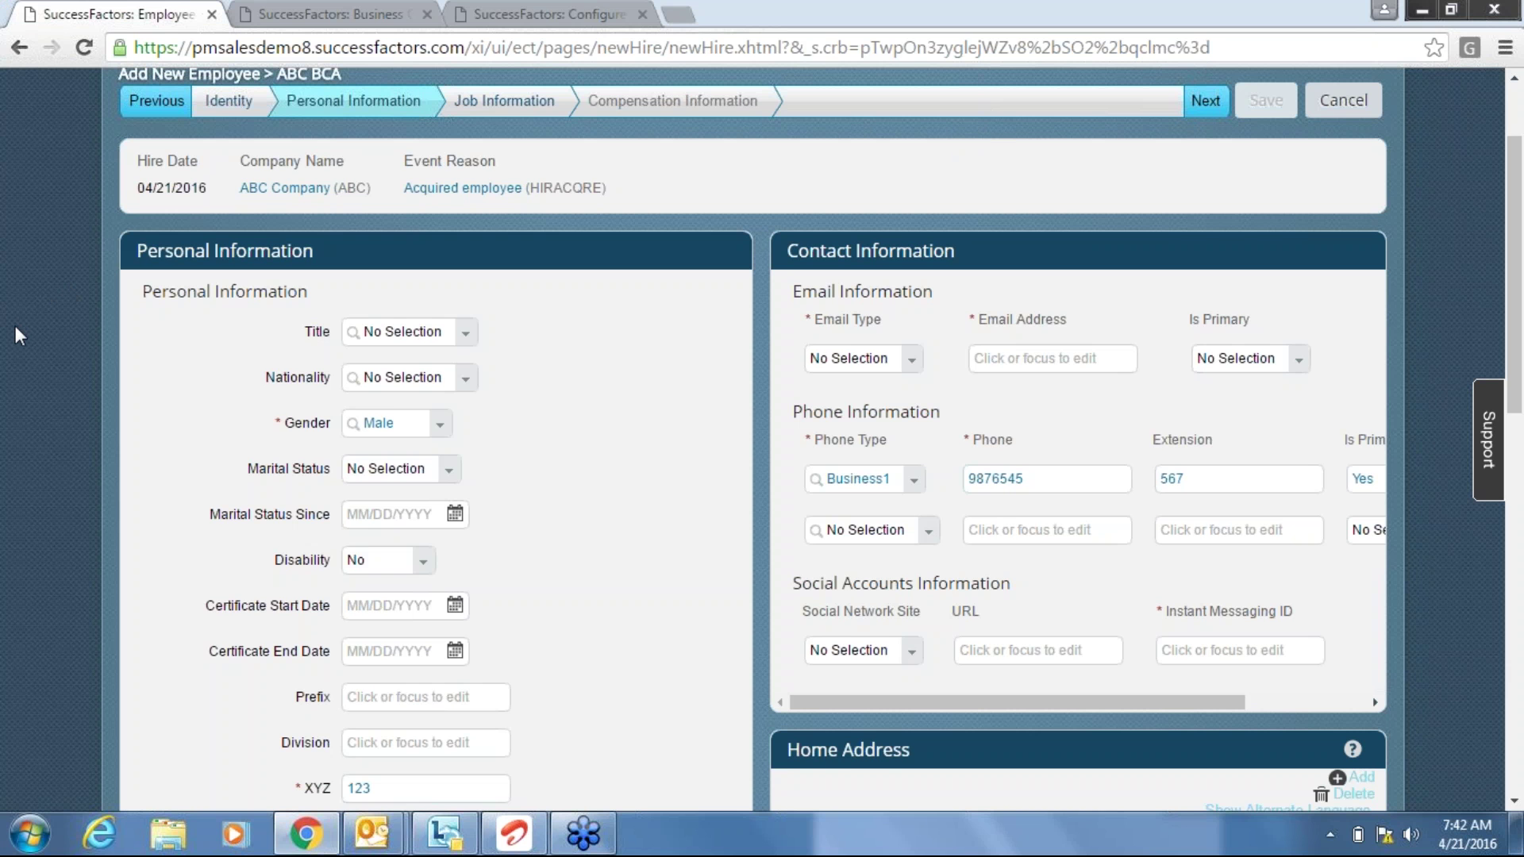
{"action": "scroll", "coordinate": [16, 335], "scroll_direction": "up", "scroll_amount": 2}
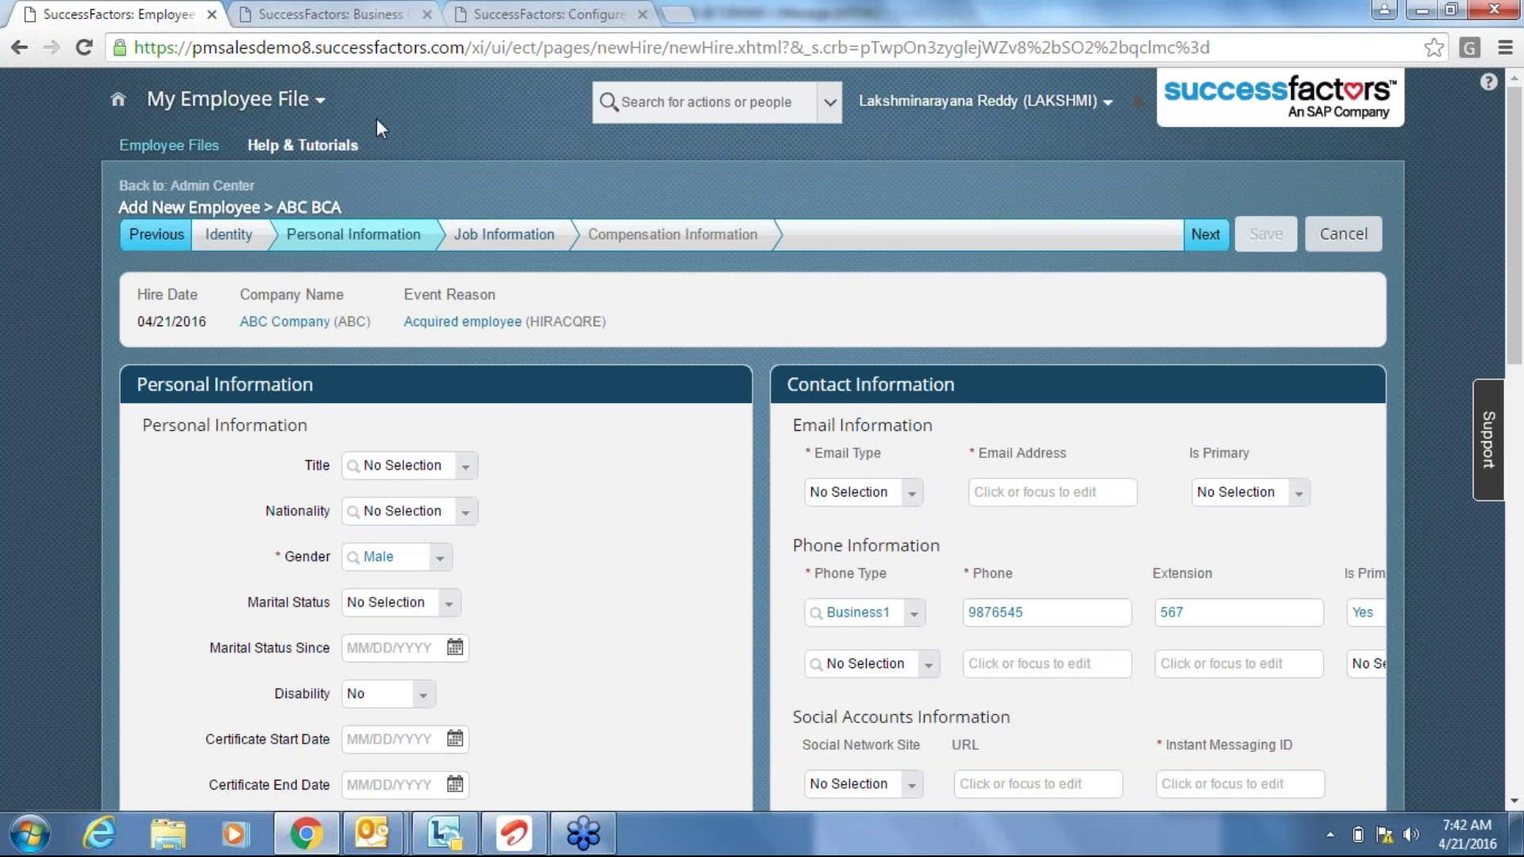
{"action": "left_click", "coordinate": [254, 100]}
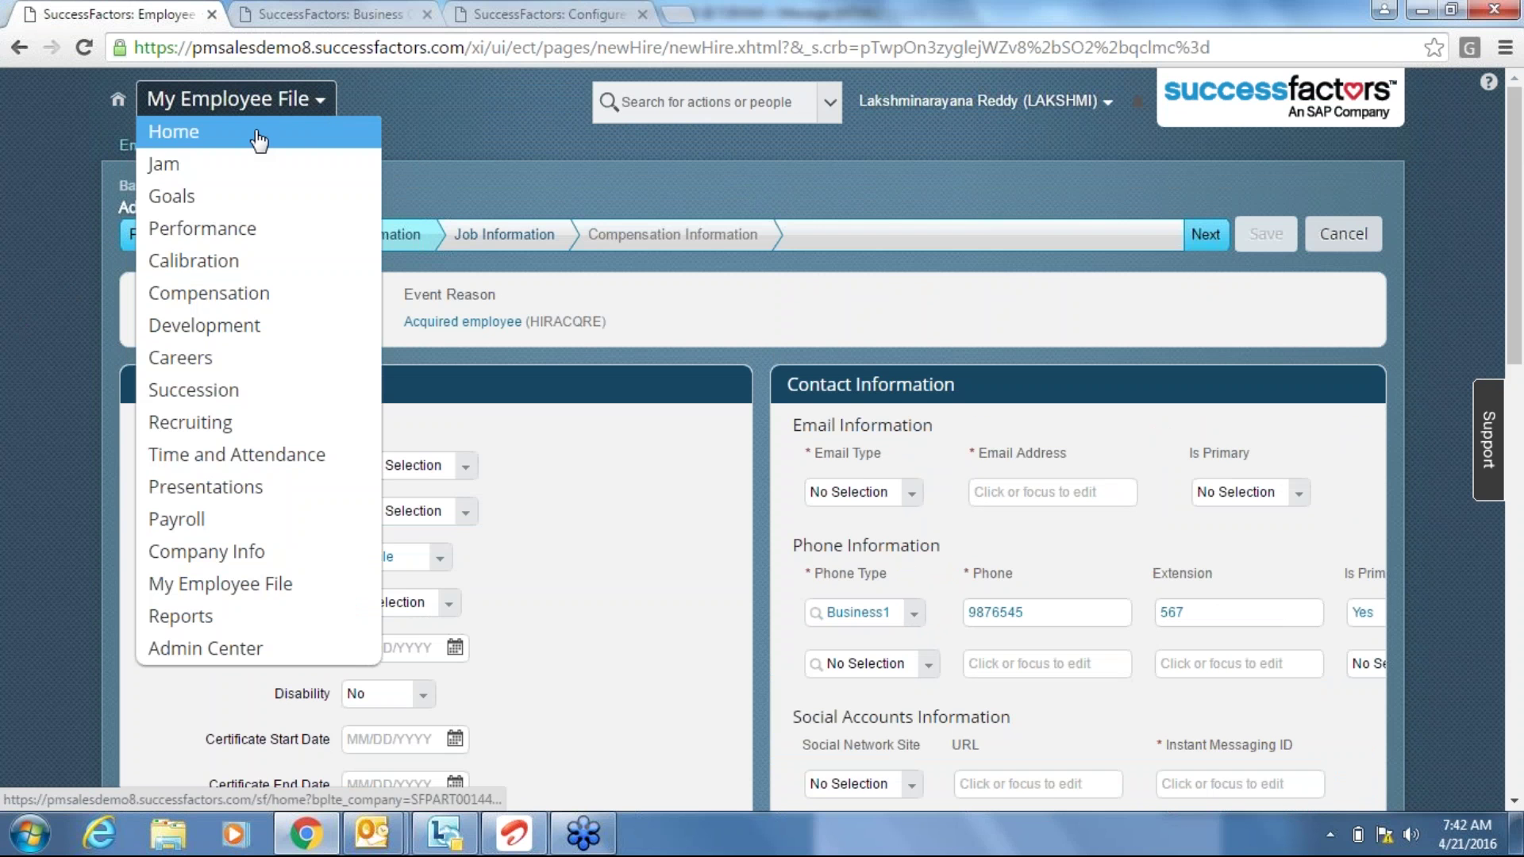
{"action": "left_click", "coordinate": [258, 140]}
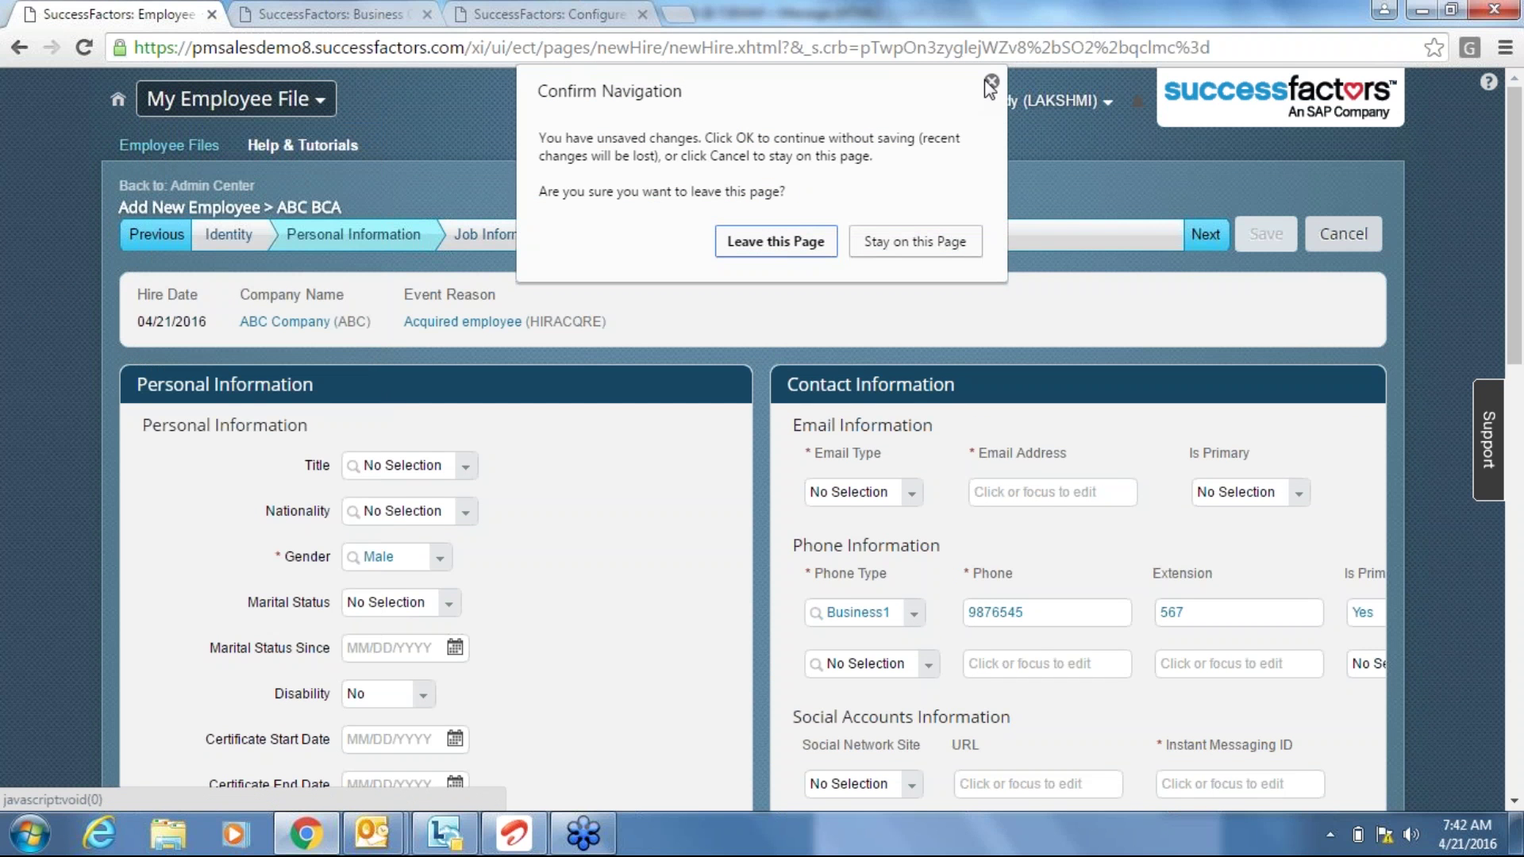
{"action": "left_click", "coordinate": [986, 80]}
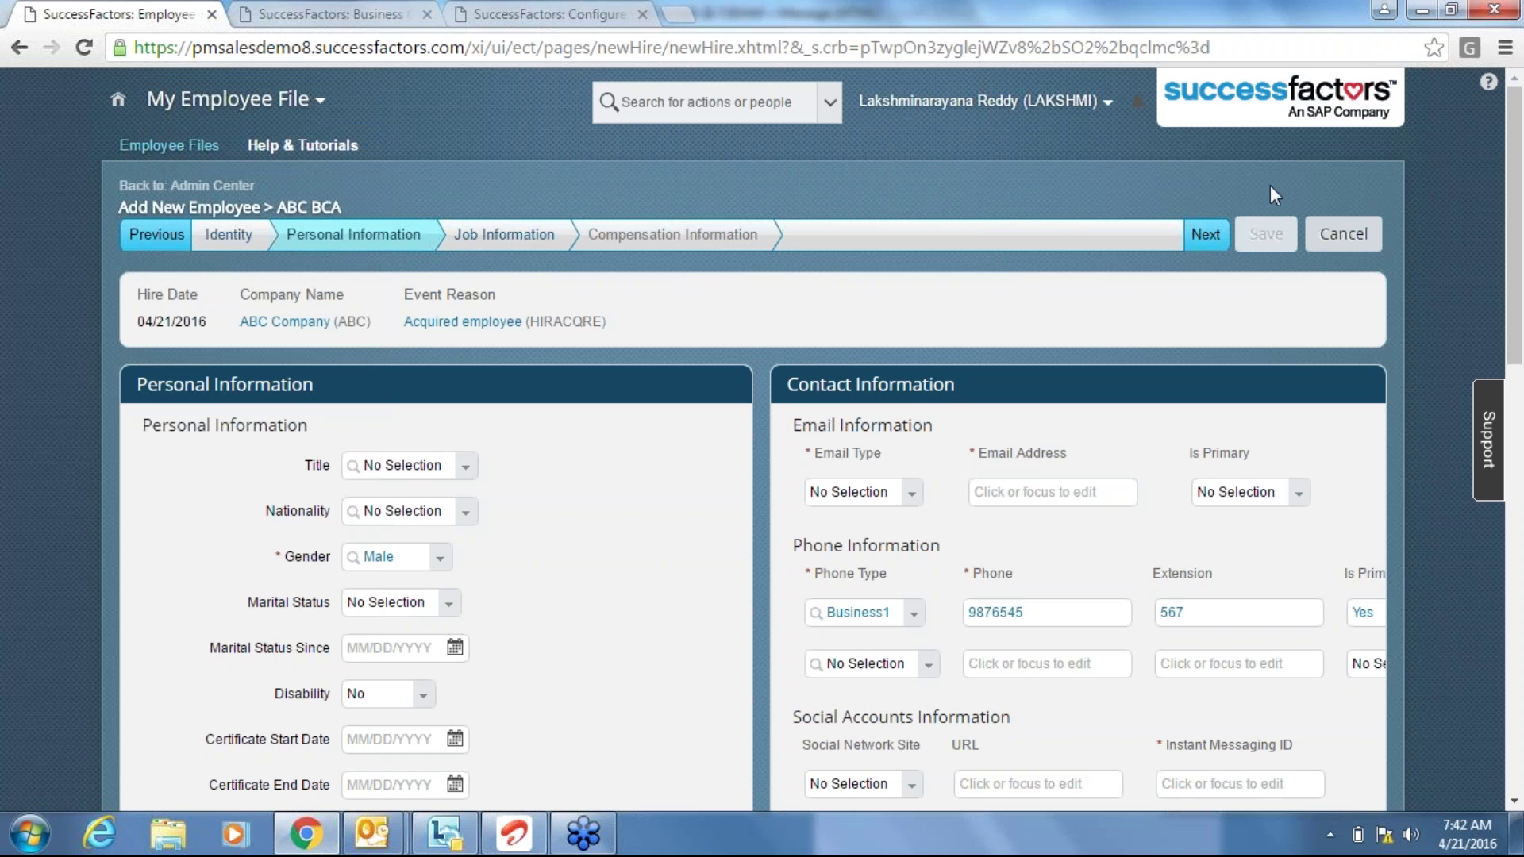
{"action": "left_click", "coordinate": [1203, 232]}
{"action": "left_click", "coordinate": [1207, 232]}
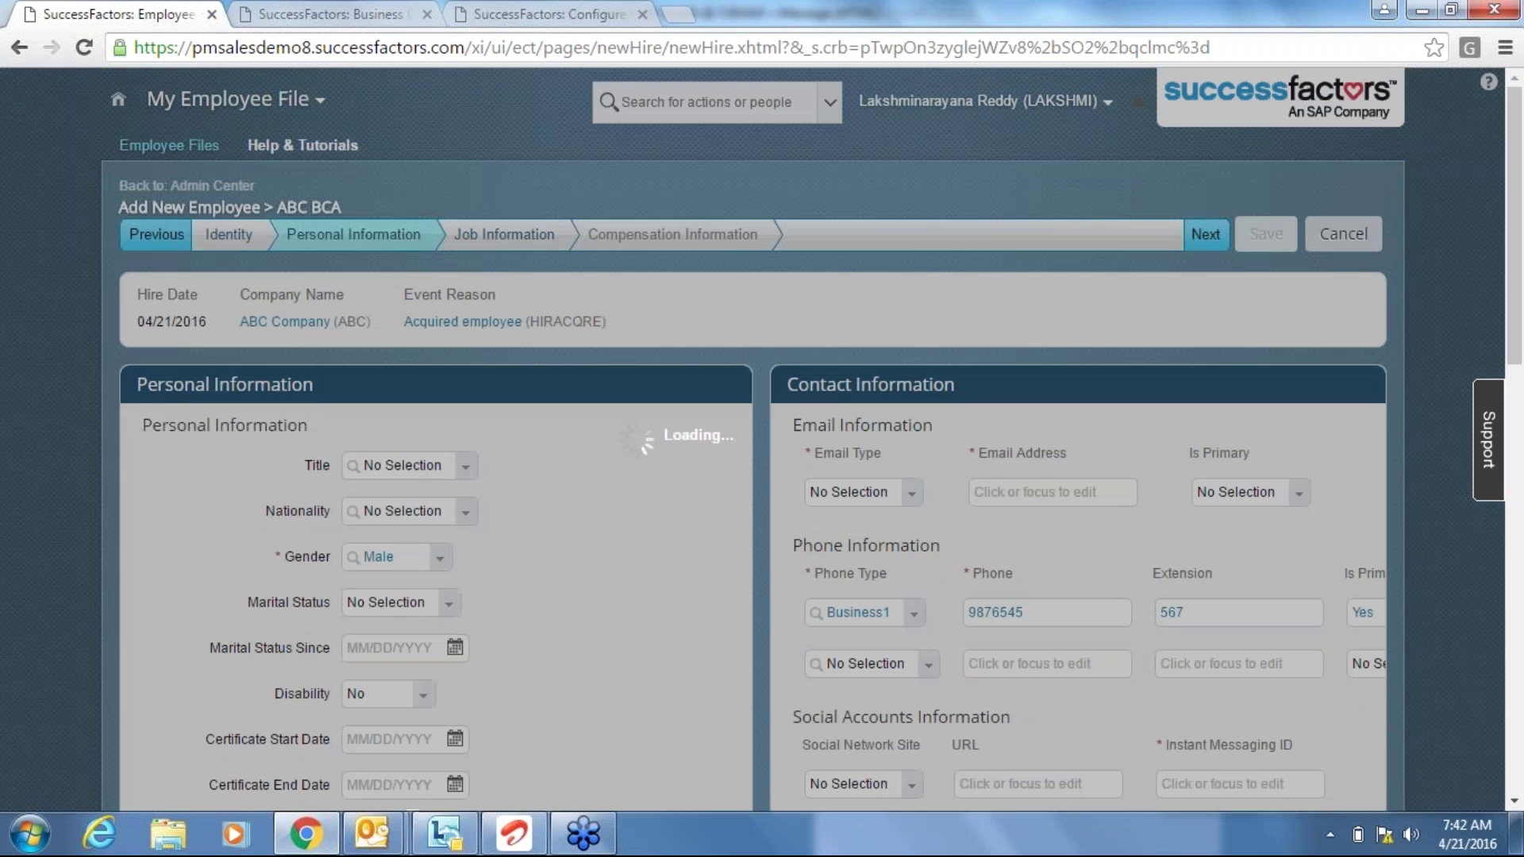
Go to Job Information, keeping Eligible for Stock at No, then switch to the configuration tab.
{"action": "left_click", "coordinate": [504, 237]}
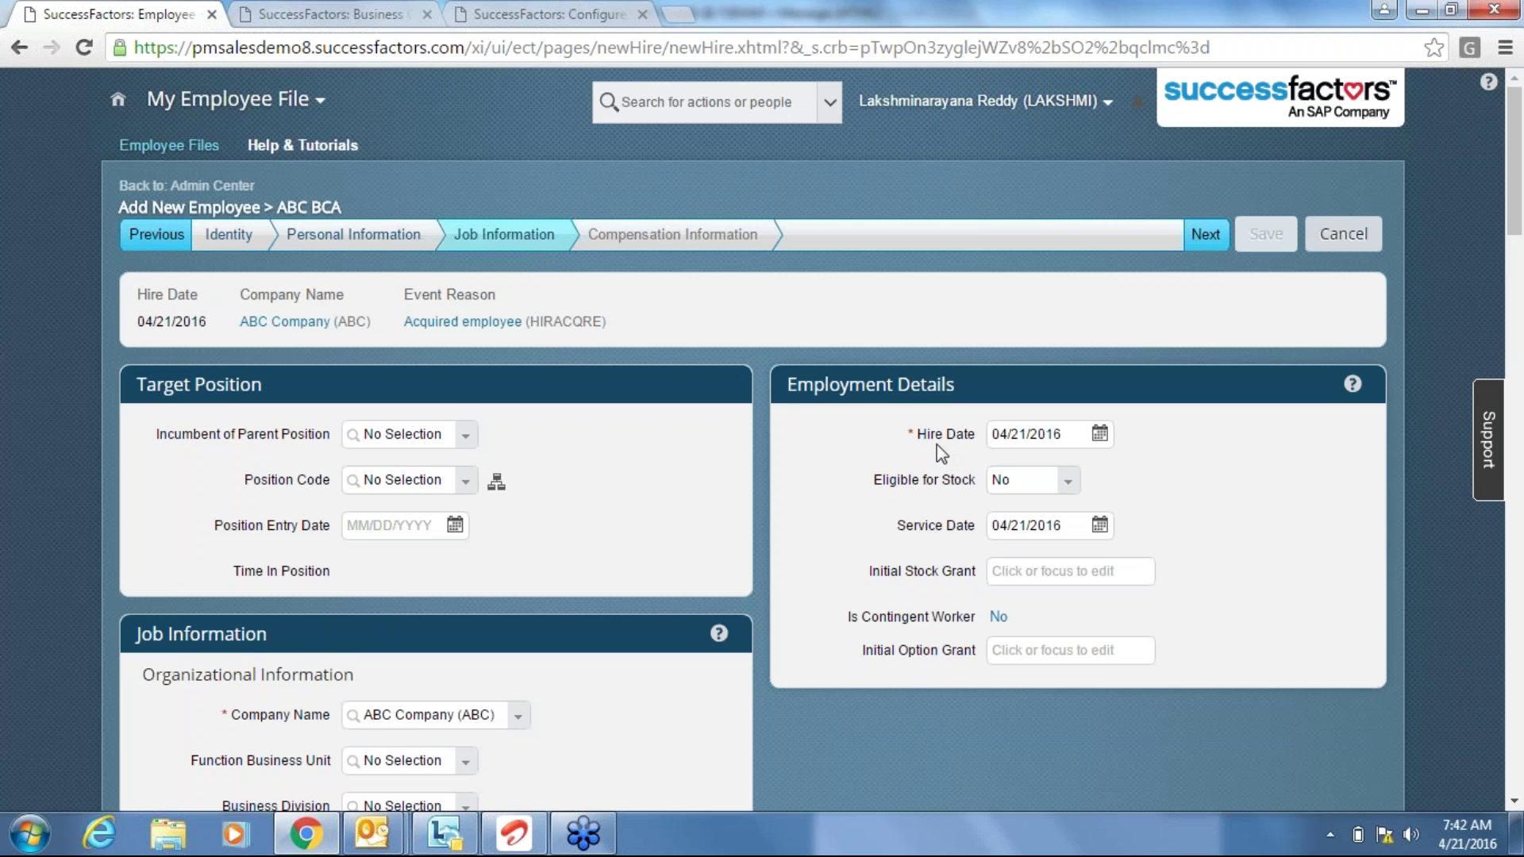
{"action": "left_click", "coordinate": [1075, 486]}
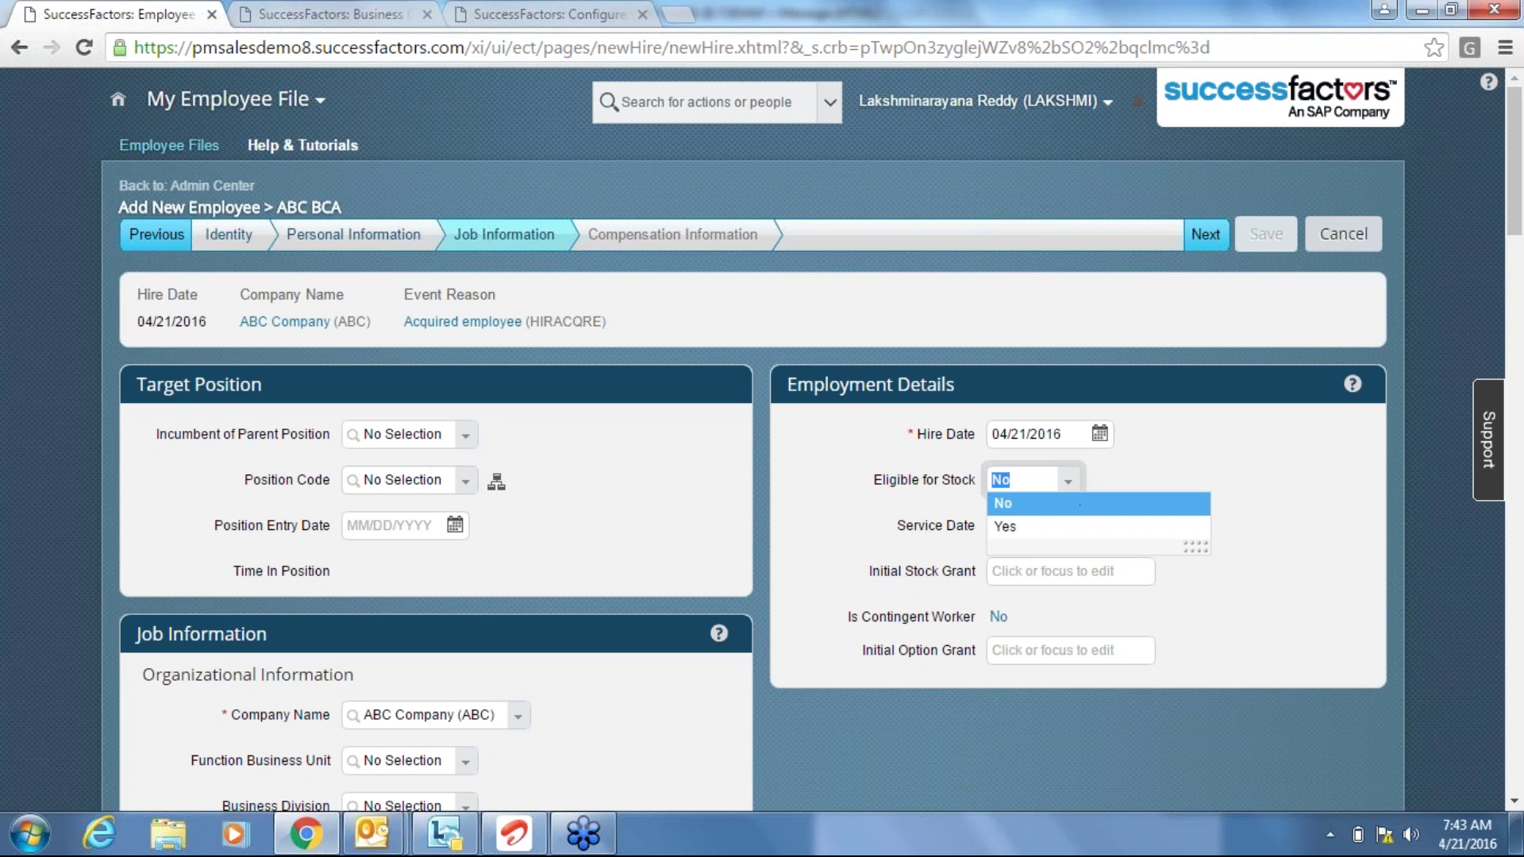
{"action": "left_click", "coordinate": [951, 490]}
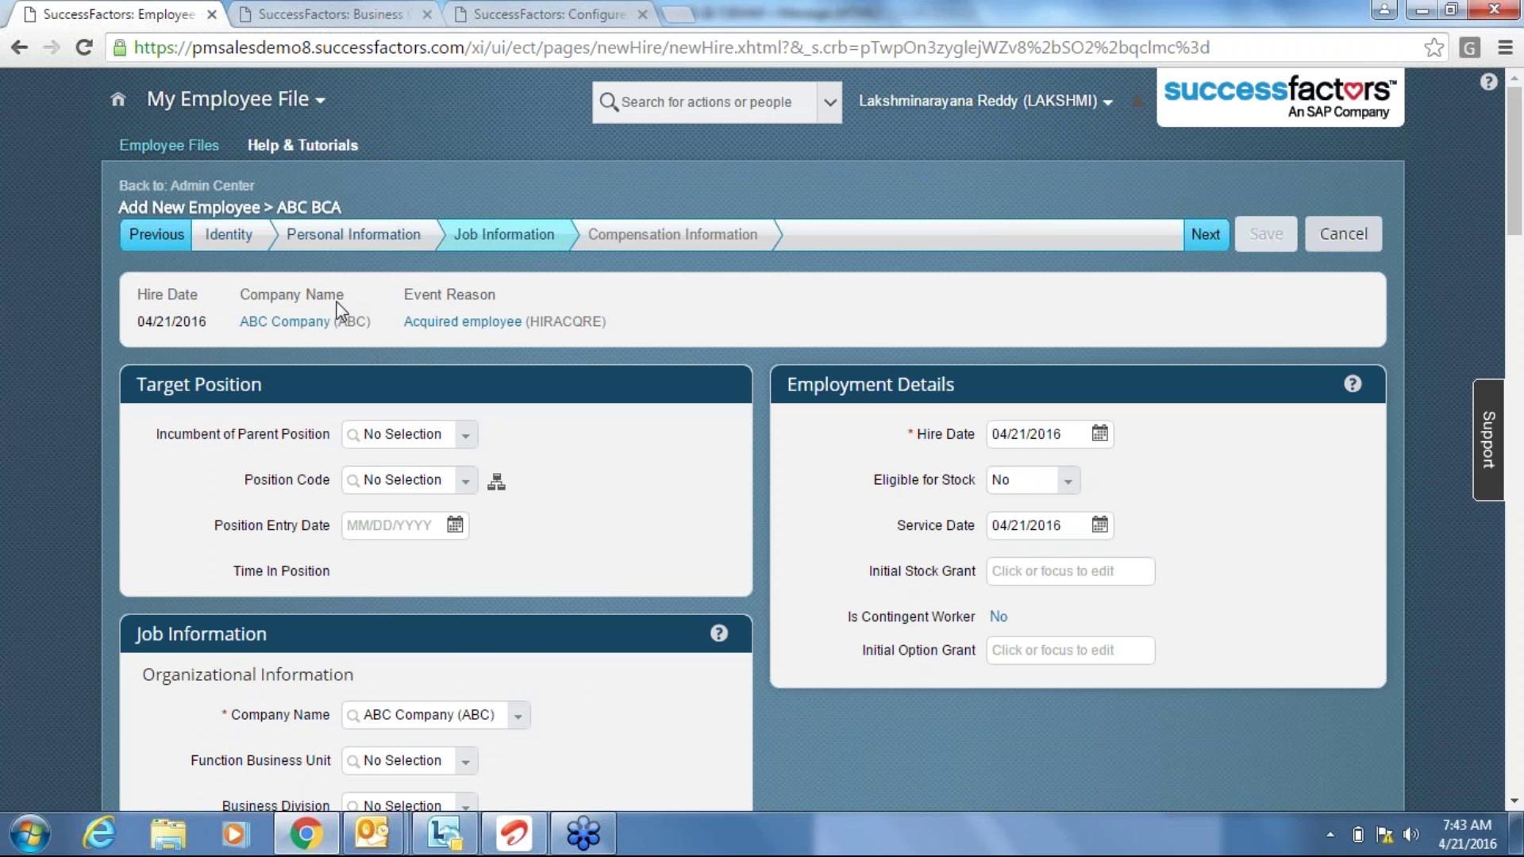
{"action": "left_click", "coordinate": [362, 21]}
Review rule BUSPHODEF (Phone Type Business1, Is Primary Yes), then go back to Job Information.
{"action": "left_click", "coordinate": [520, 4]}
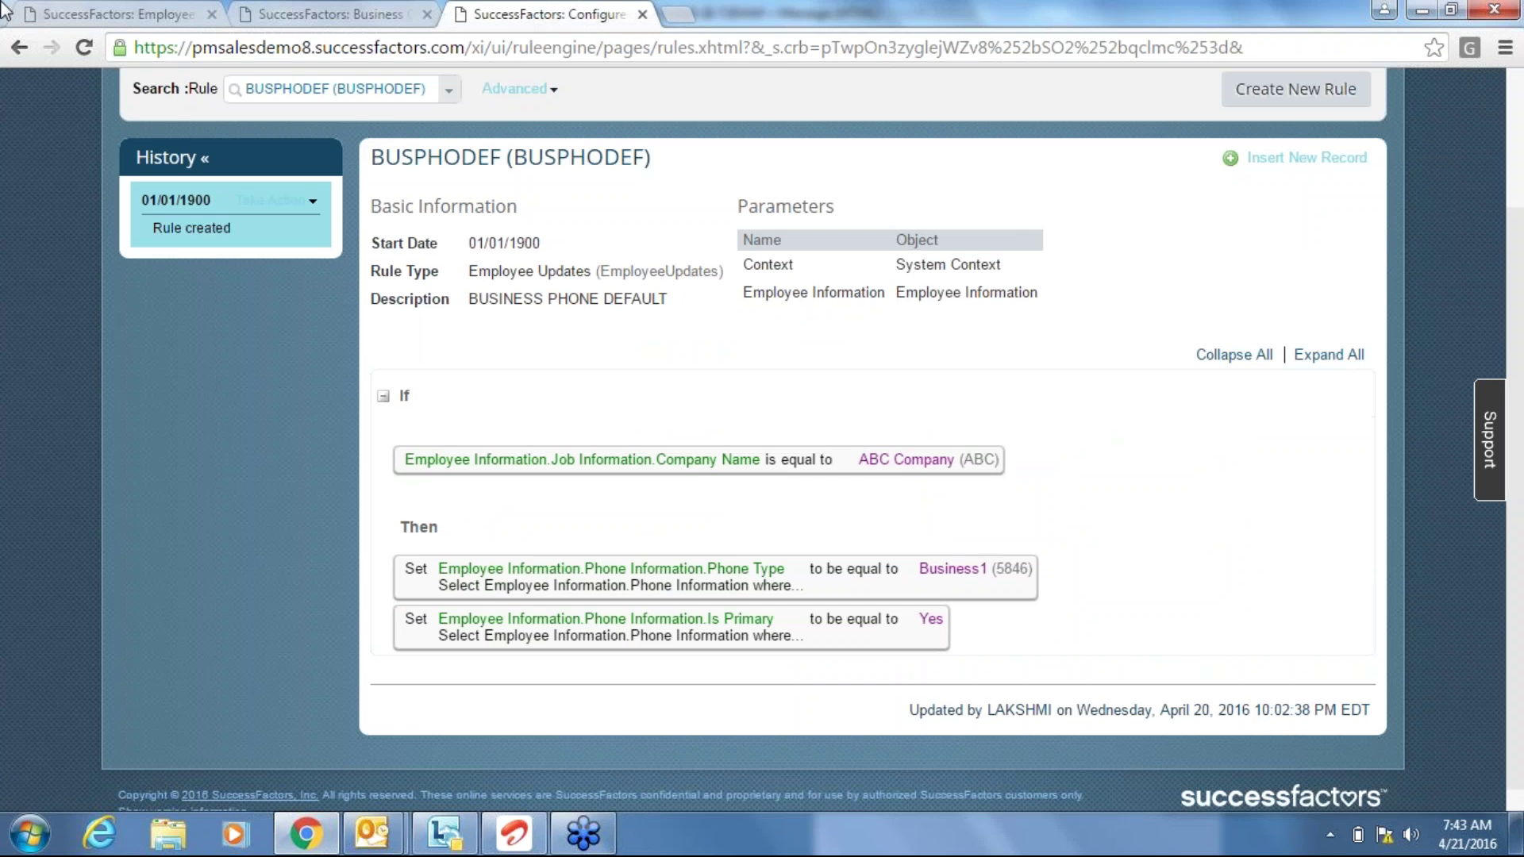
{"action": "left_click", "coordinate": [108, 11]}
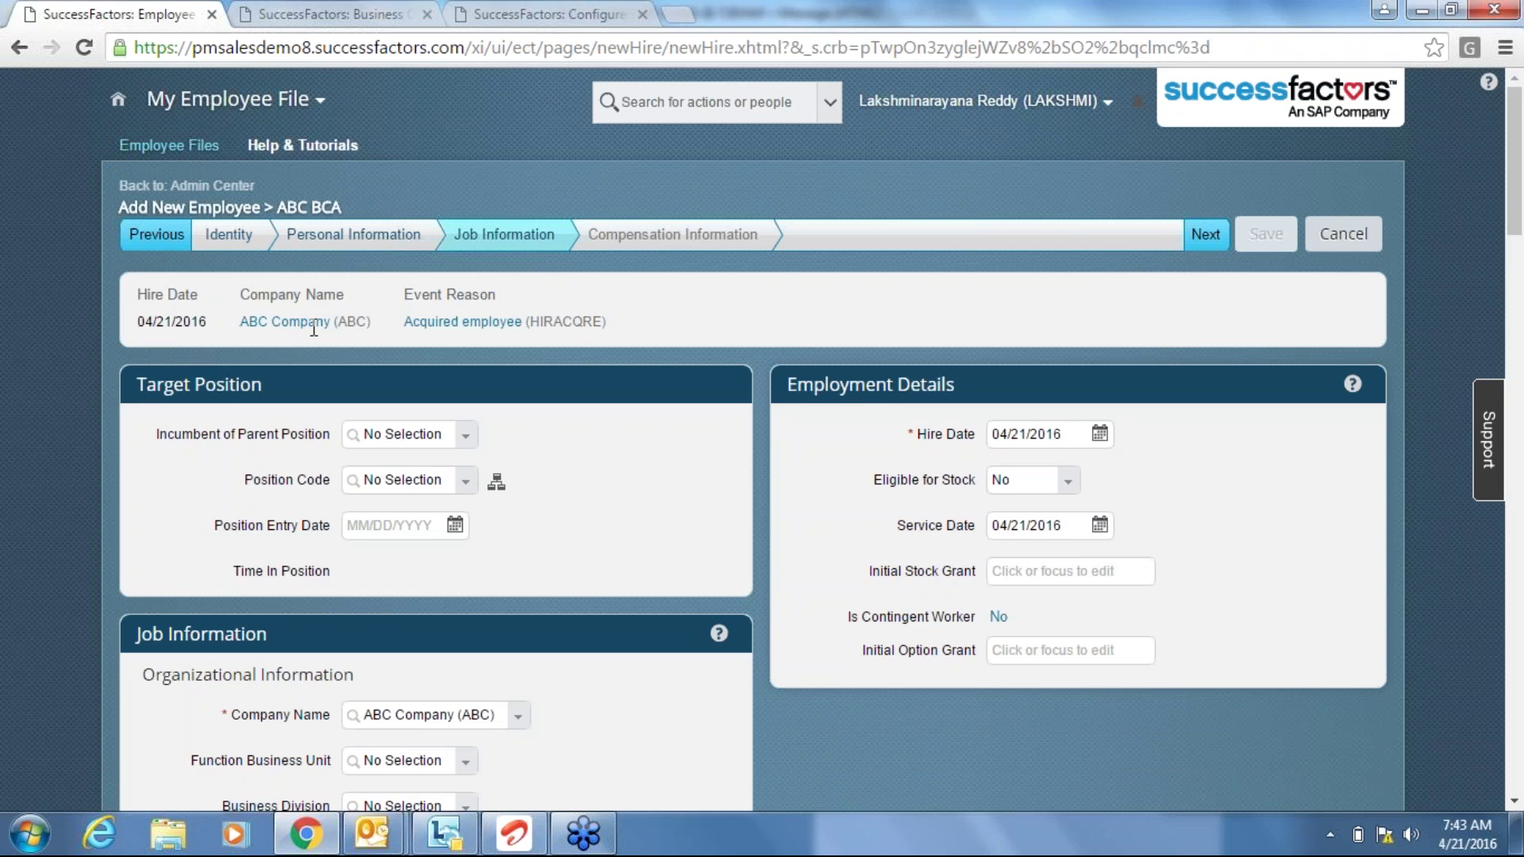
{"action": "left_click", "coordinate": [1071, 484]}
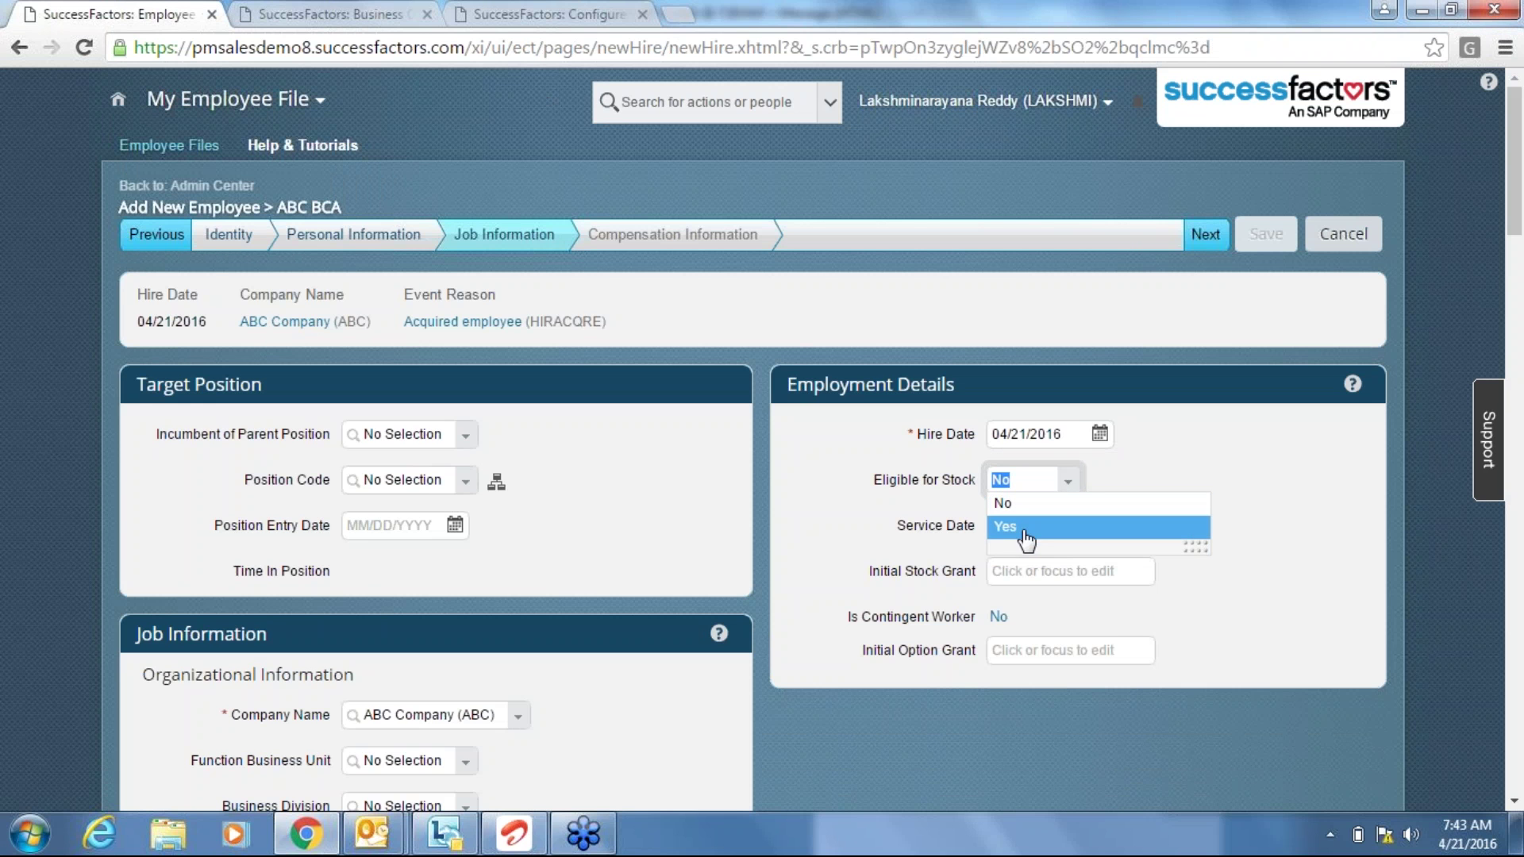
{"action": "left_click", "coordinate": [903, 507]}
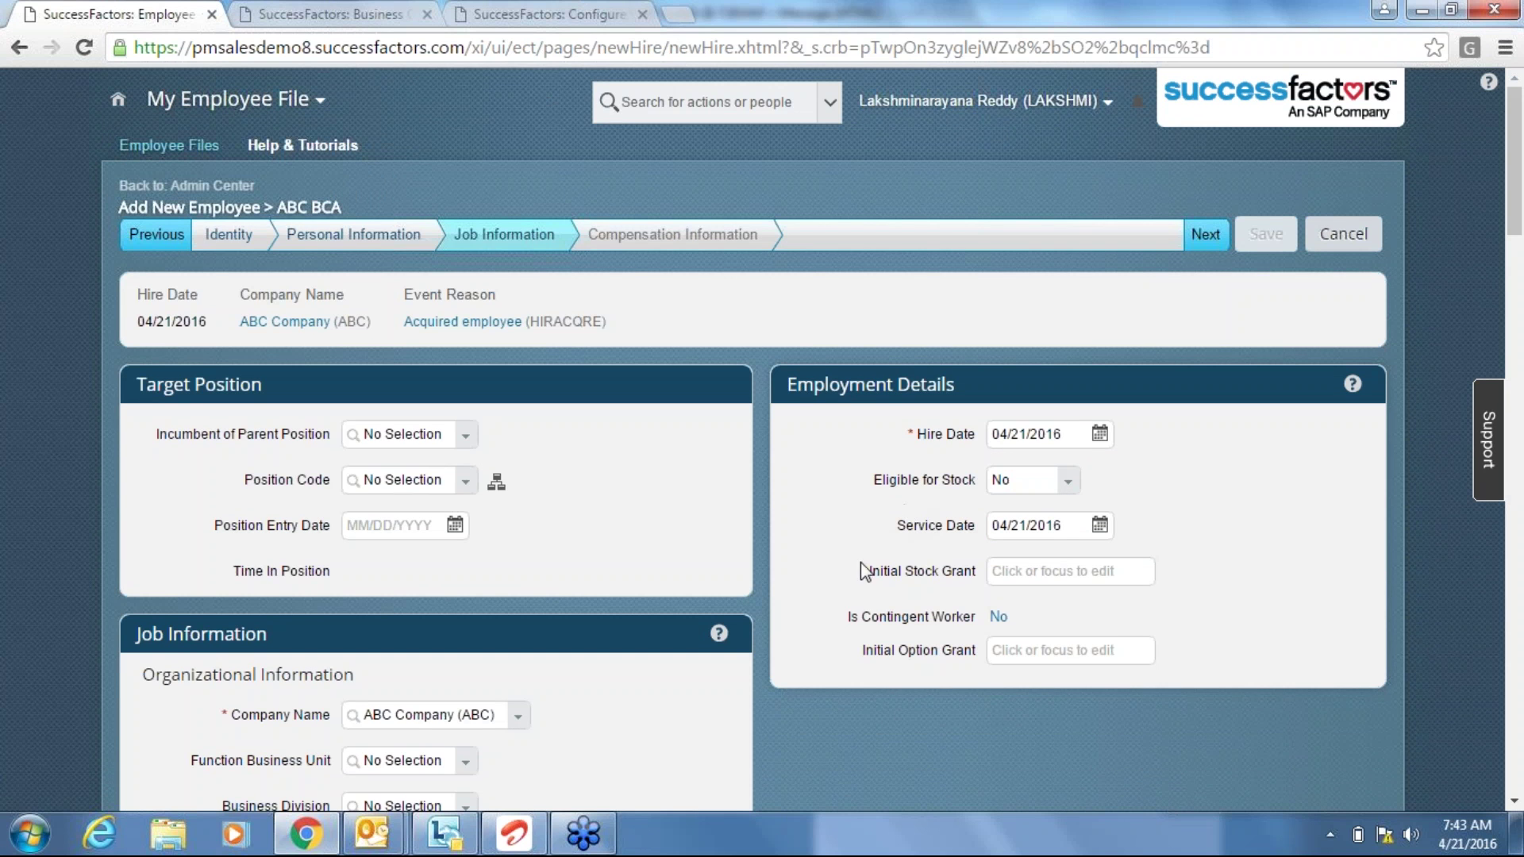
{"action": "left_click", "coordinate": [1025, 579]}
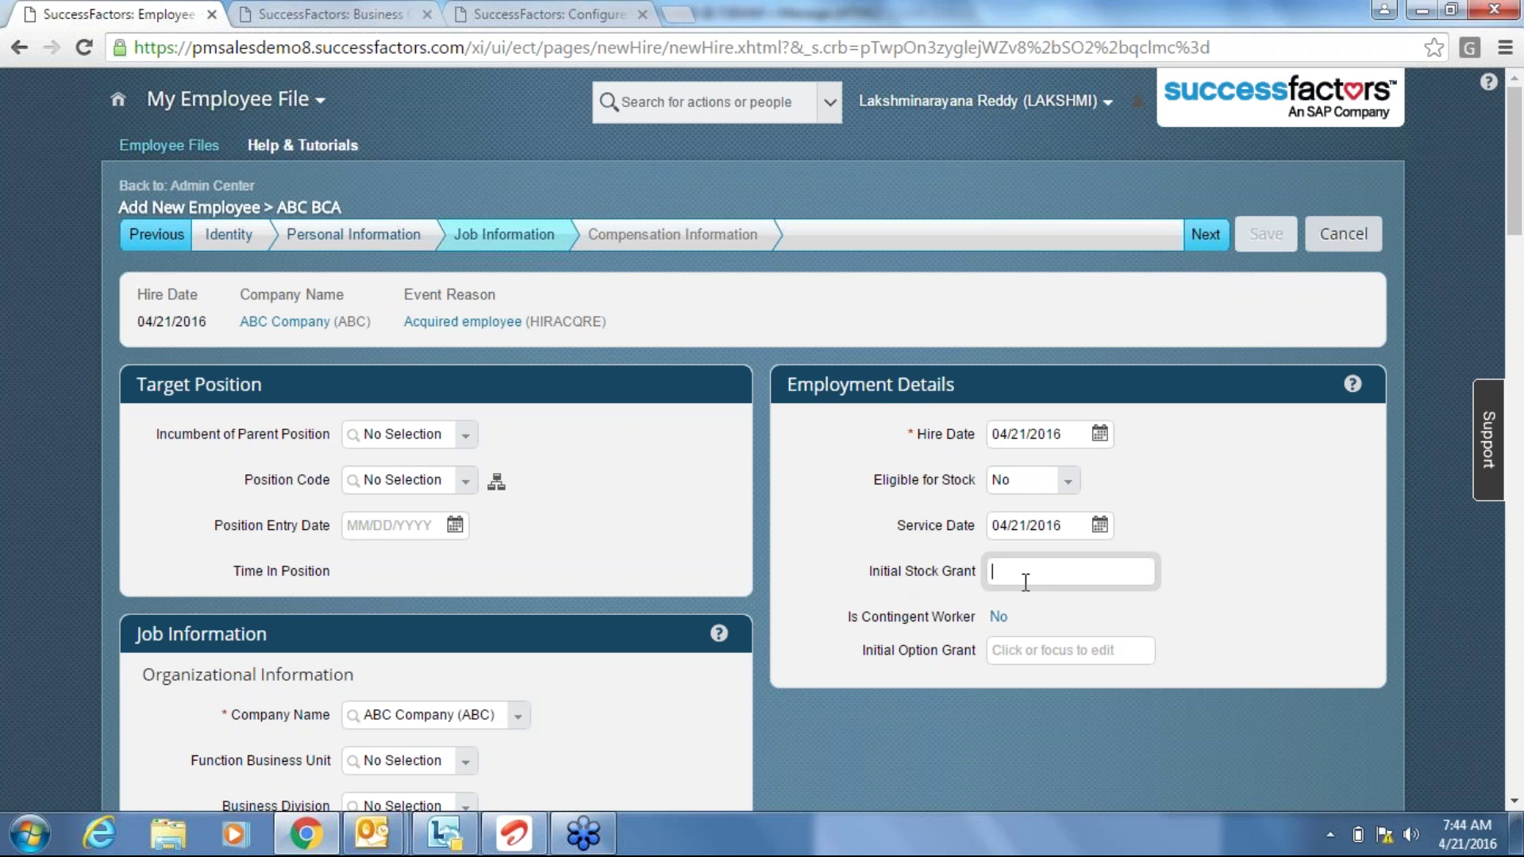
Leave Initial Stock Grant empty and switch to the business rules tab showing BUSPHODEF.
{"action": "left_click", "coordinate": [942, 559]}
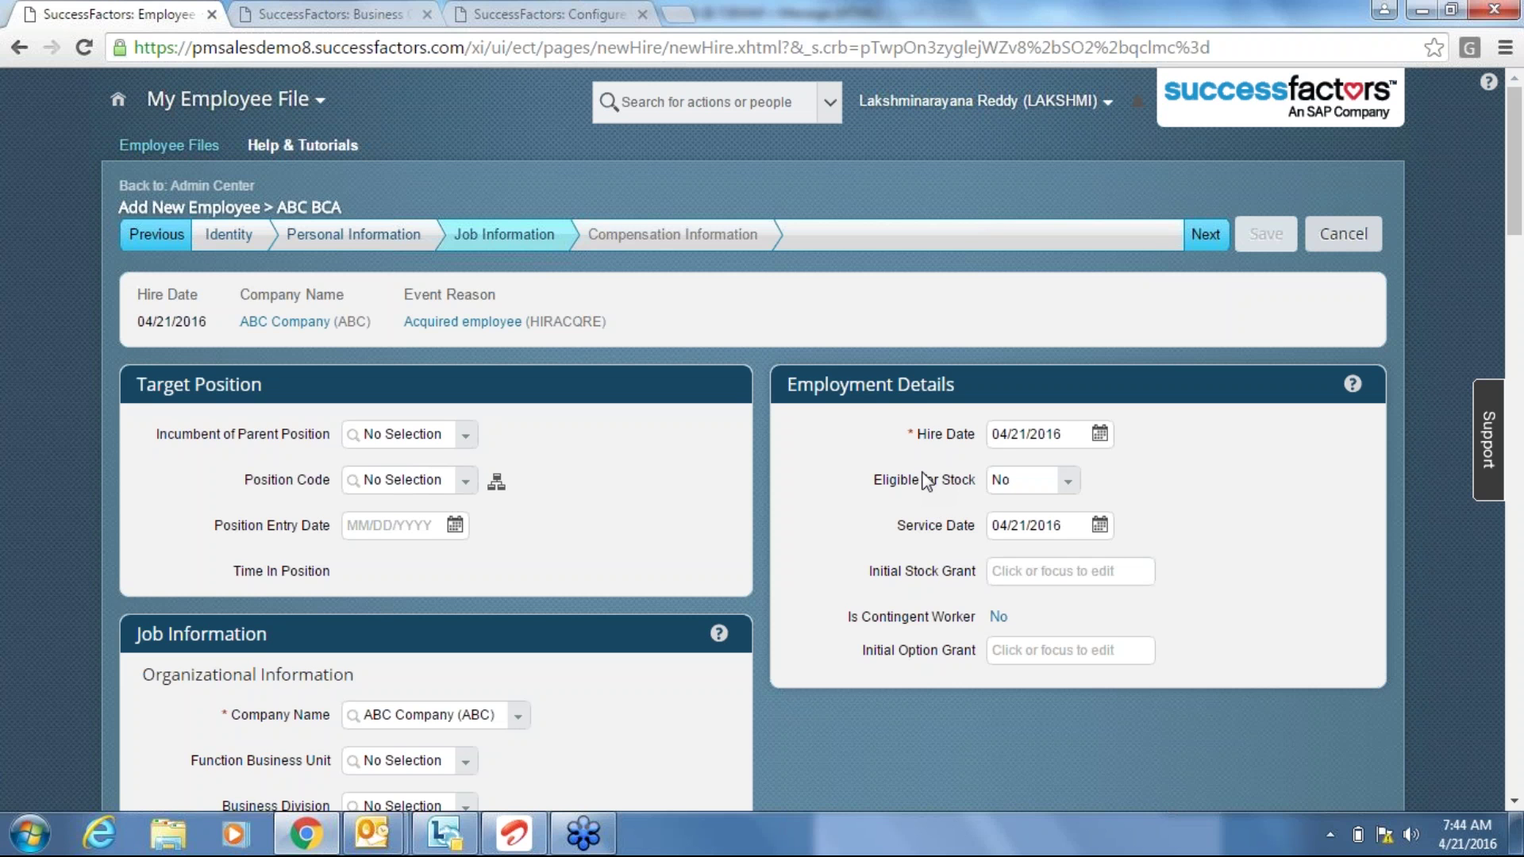
{"action": "left_click", "coordinate": [1042, 578]}
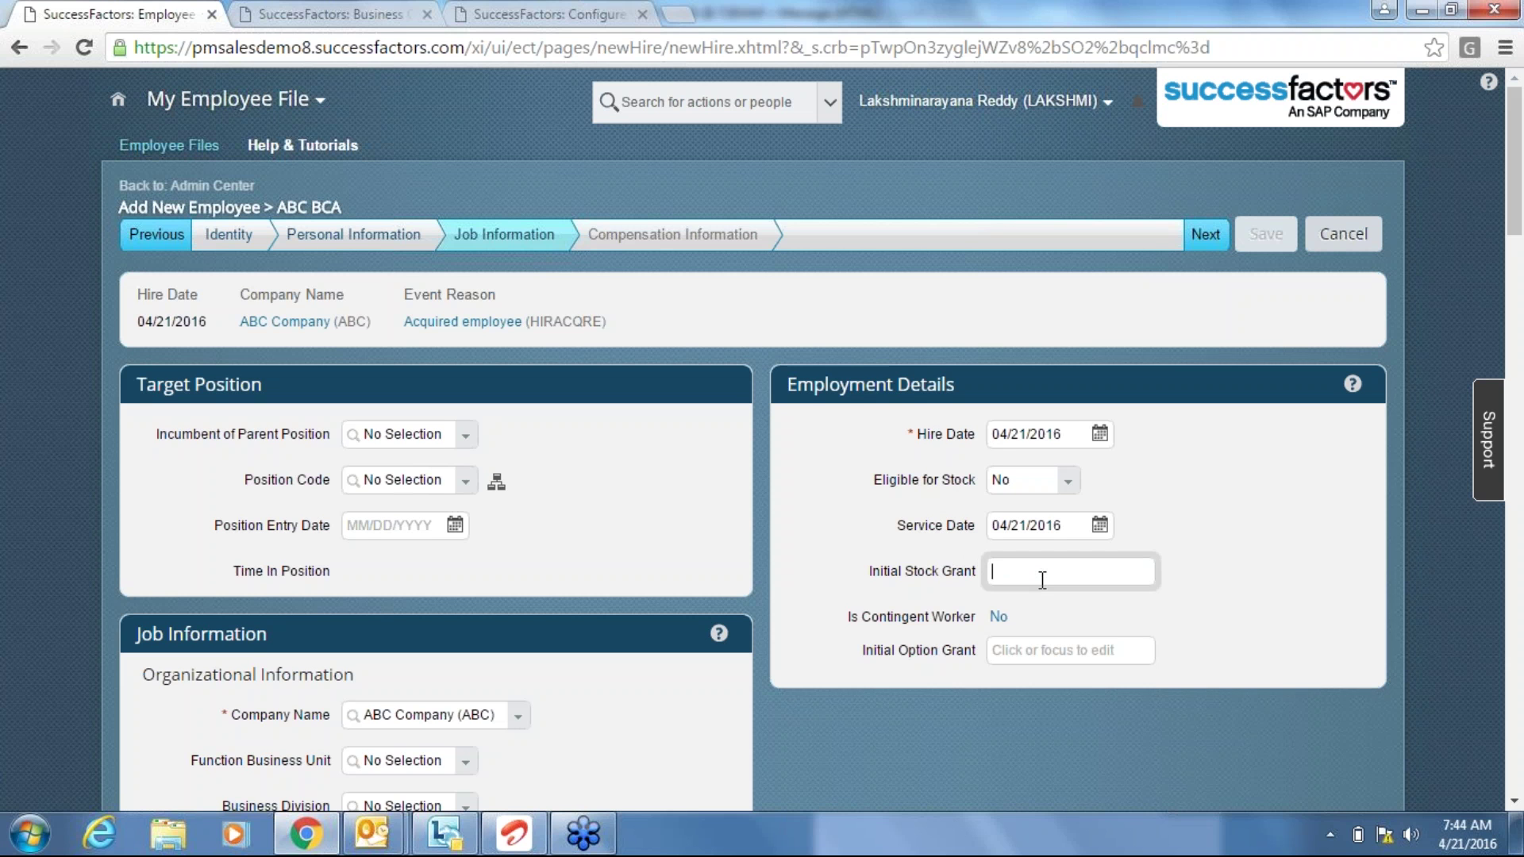
{"action": "left_click", "coordinate": [851, 499]}
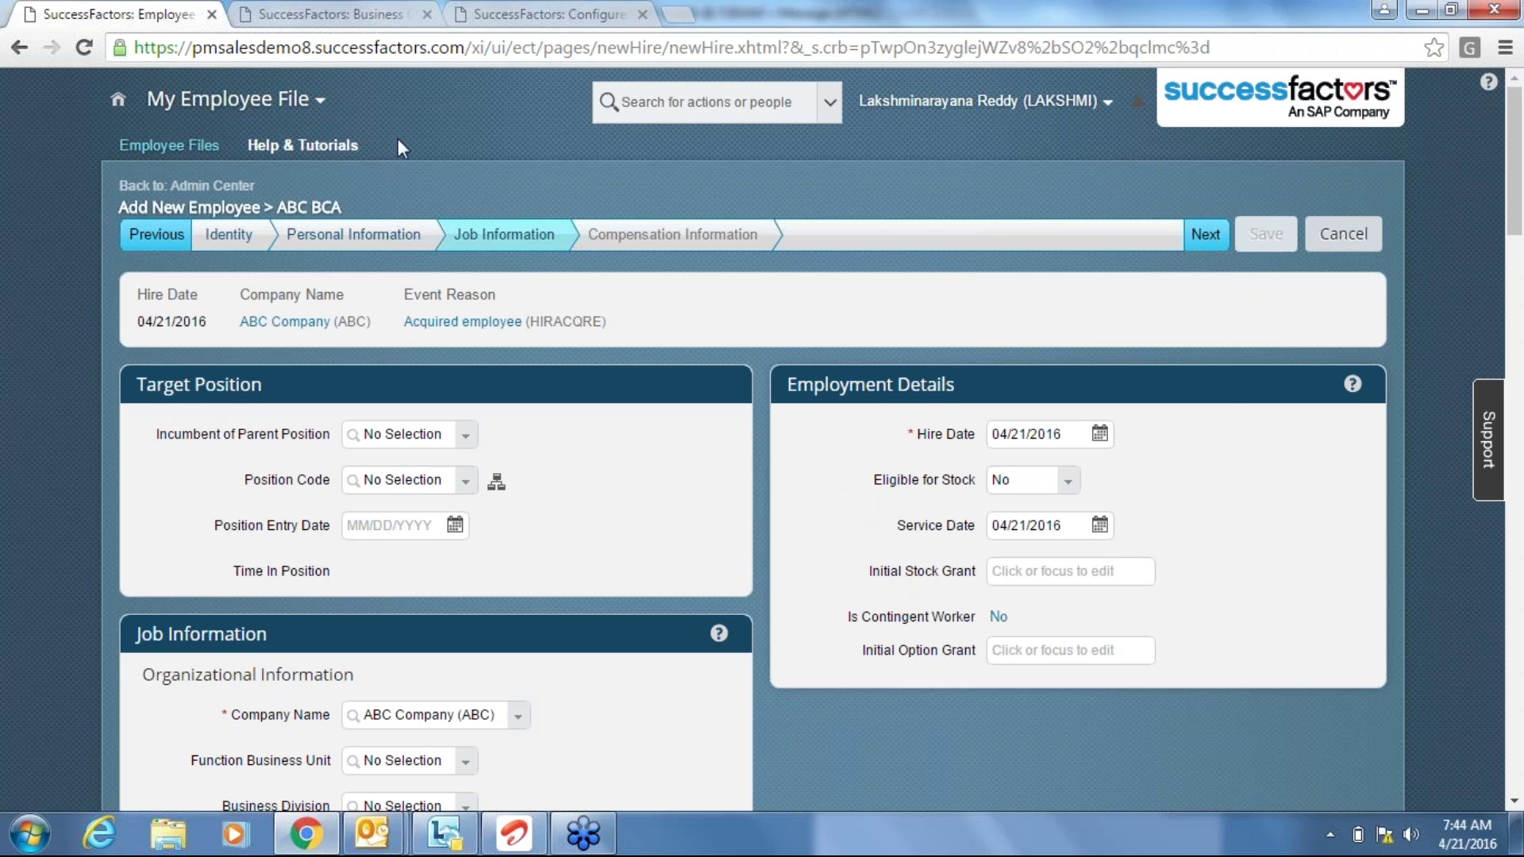
{"action": "left_click", "coordinate": [508, 13]}
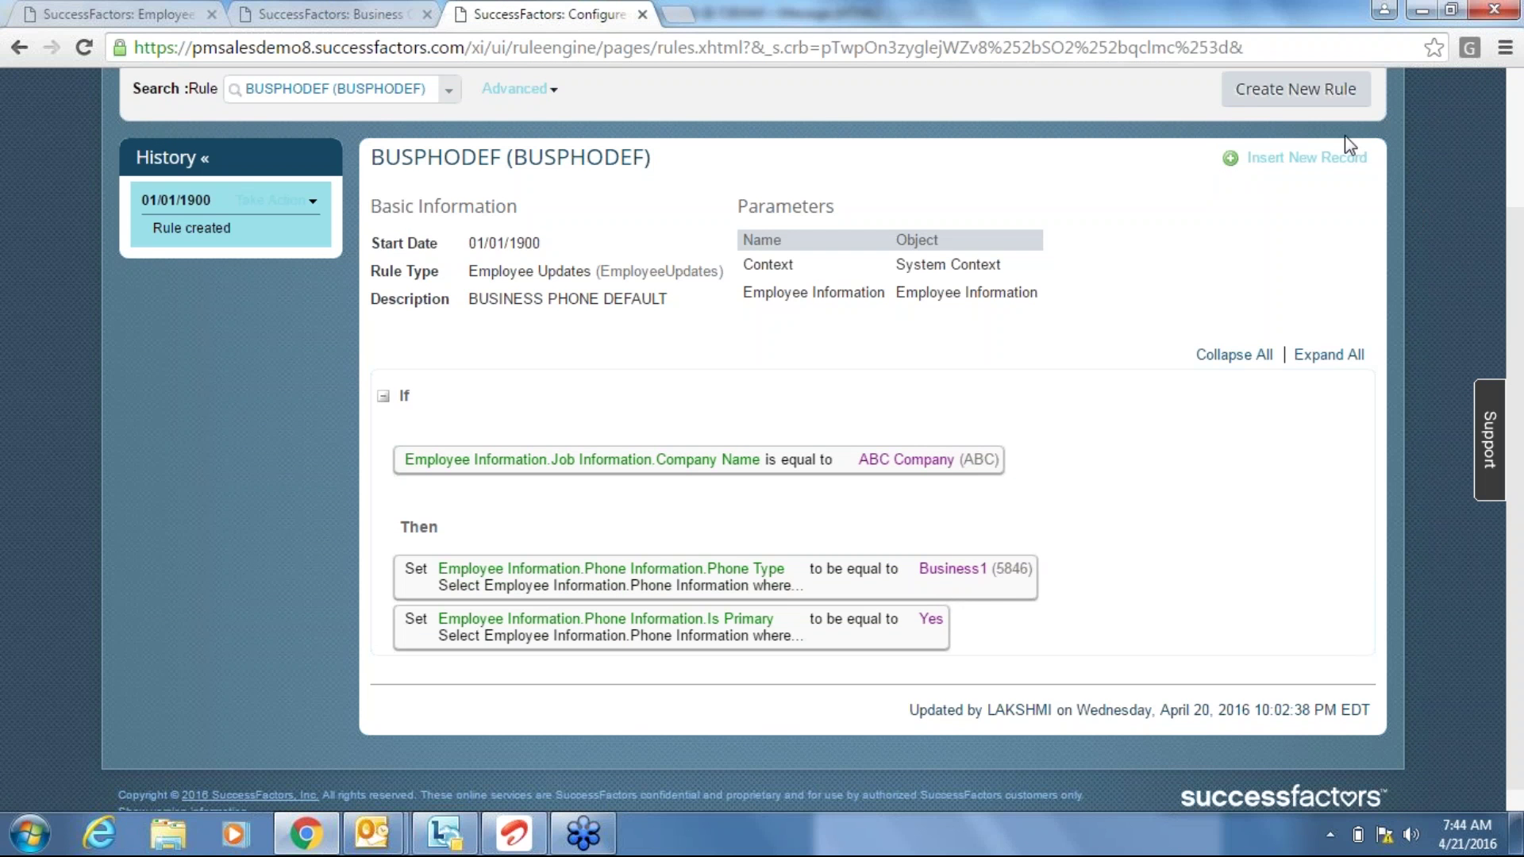
Create a new Basic scenario business rule named INITIALSTOCK.
{"action": "left_click", "coordinate": [1262, 92]}
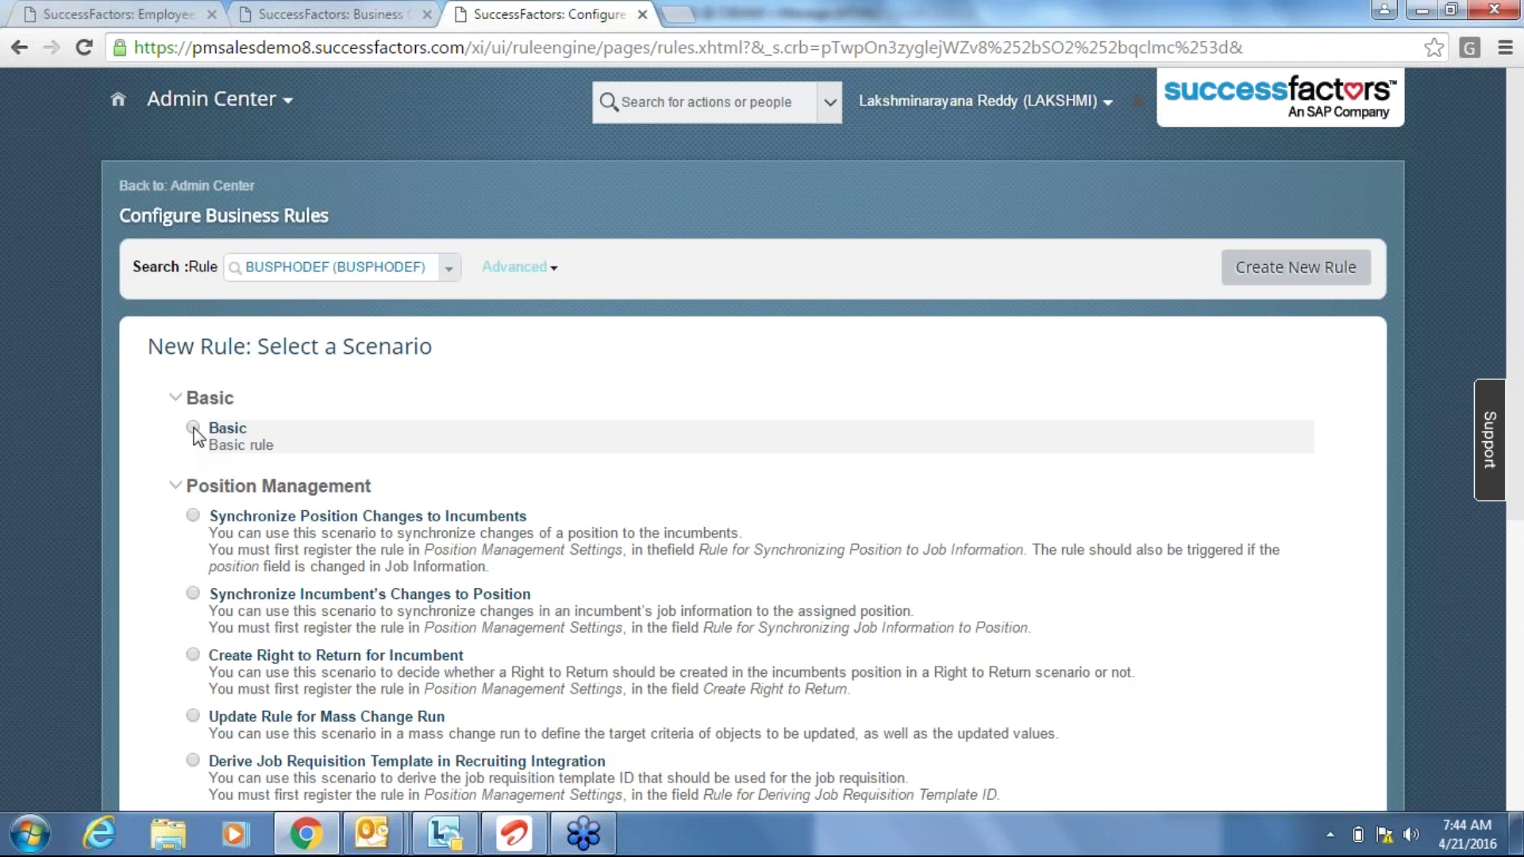
{"action": "left_click", "coordinate": [193, 428]}
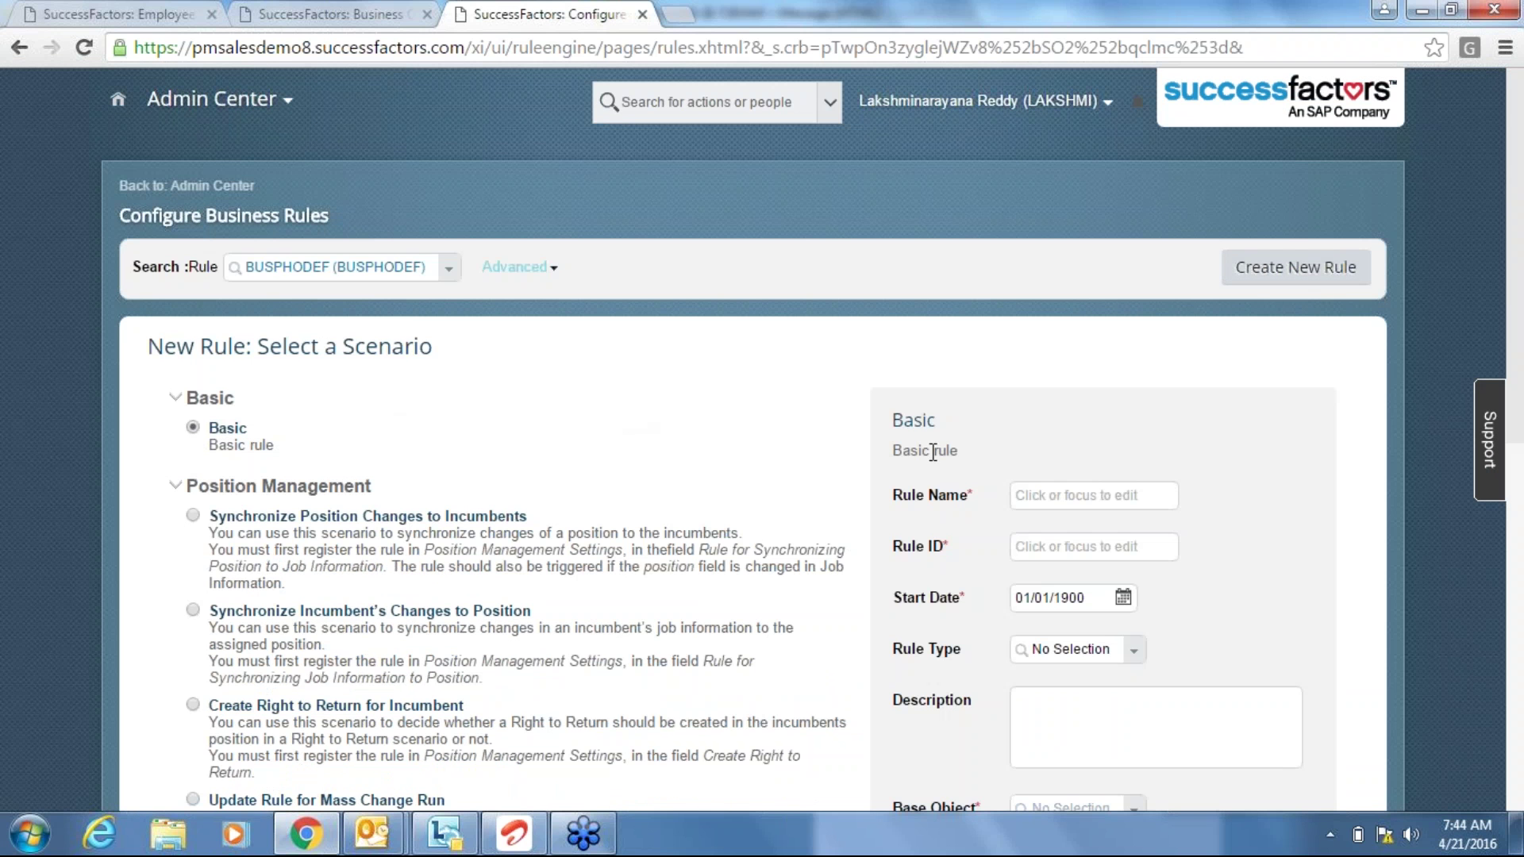
{"action": "left_click", "coordinate": [1014, 492]}
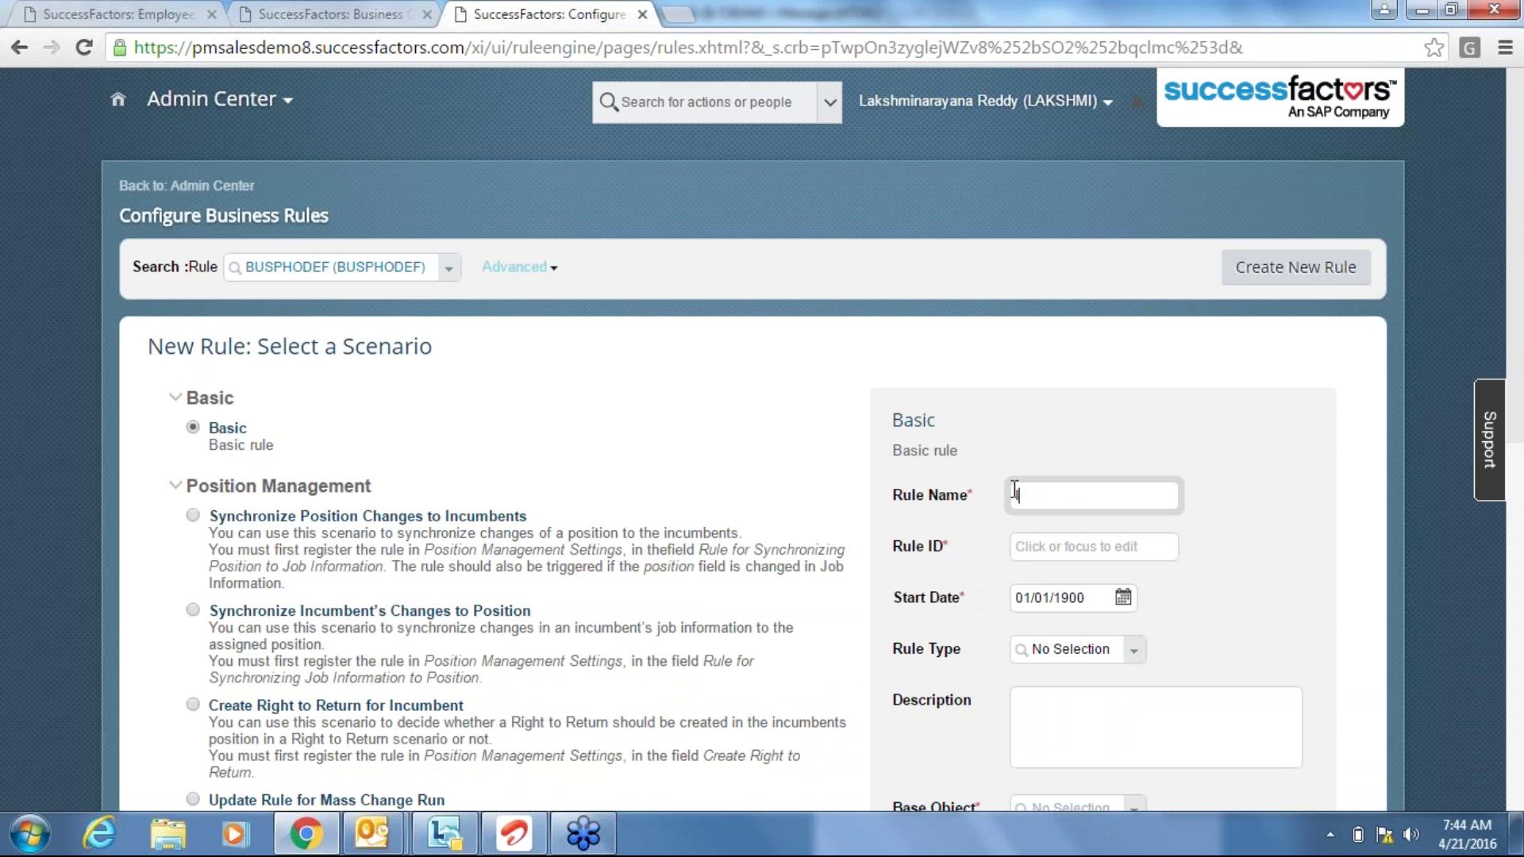
{"action": "type", "text": "NITIALSTOCK"}
{"action": "key", "text": "Tab"}
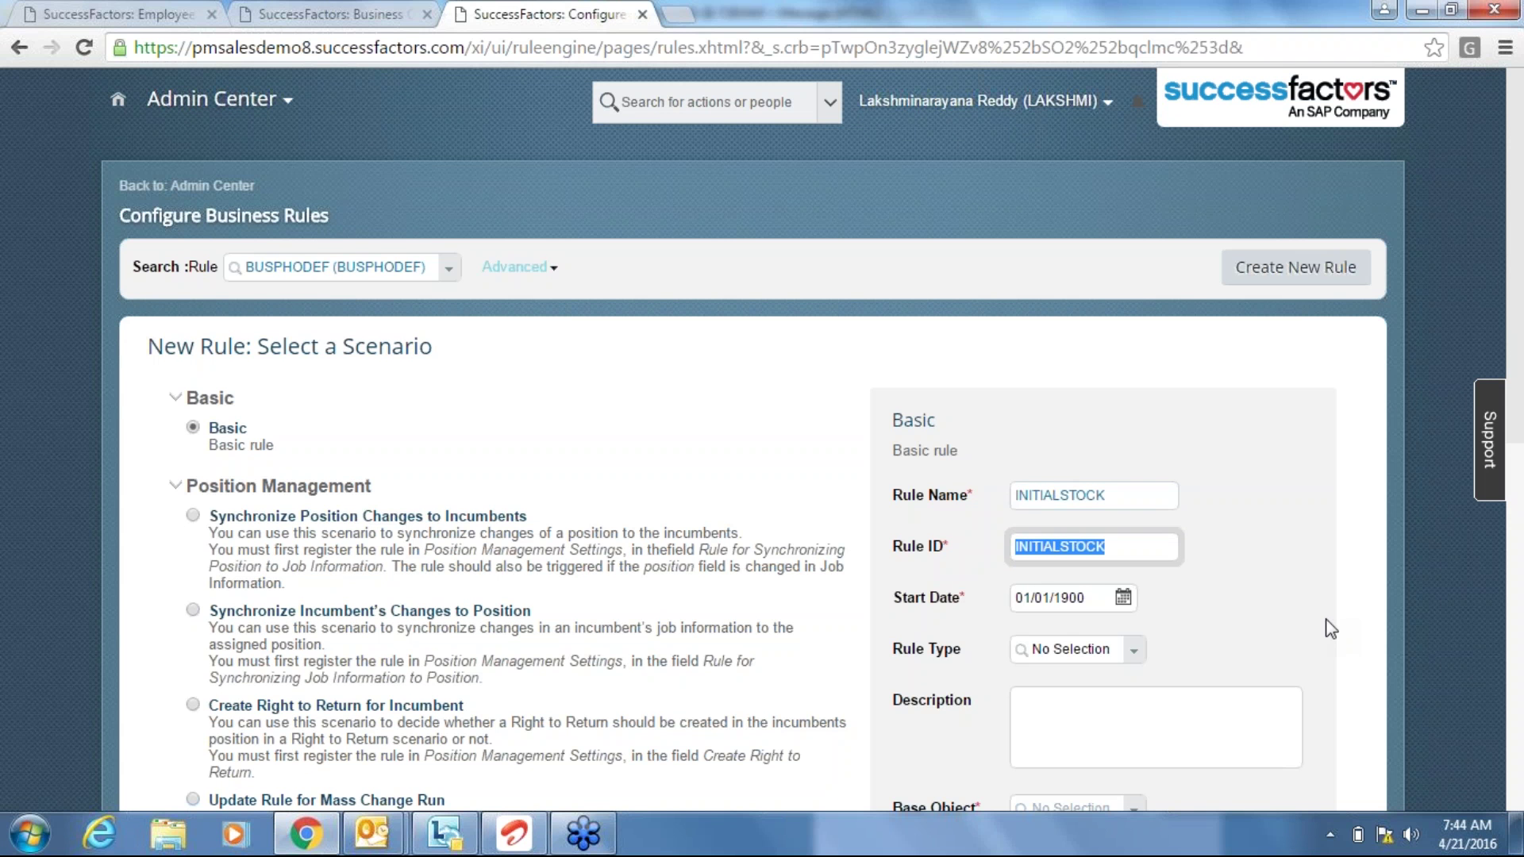
{"action": "left_click", "coordinate": [1111, 496]}
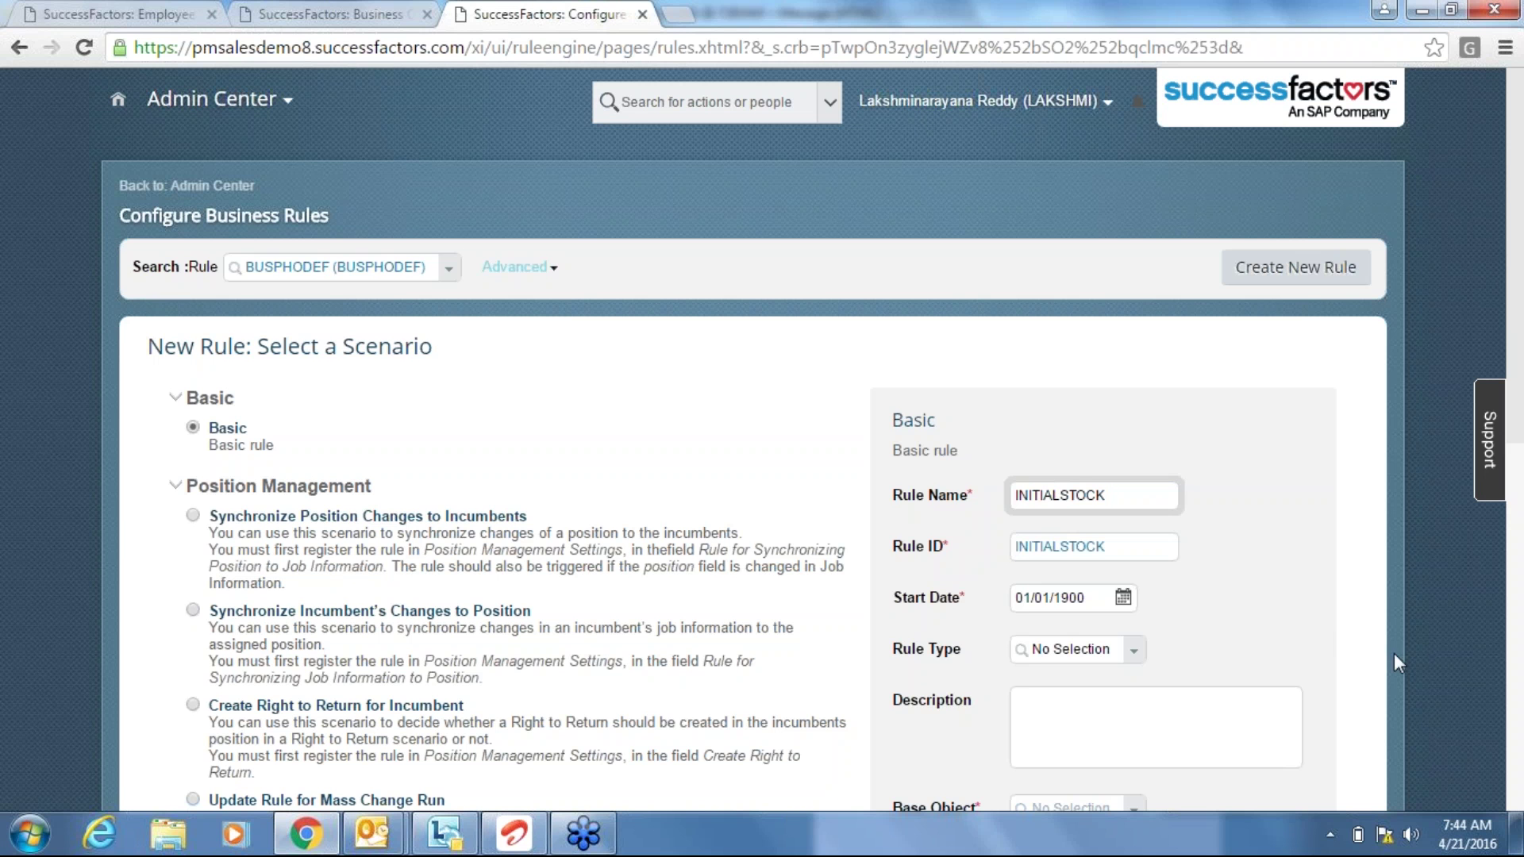
{"action": "left_click", "coordinate": [1362, 640]}
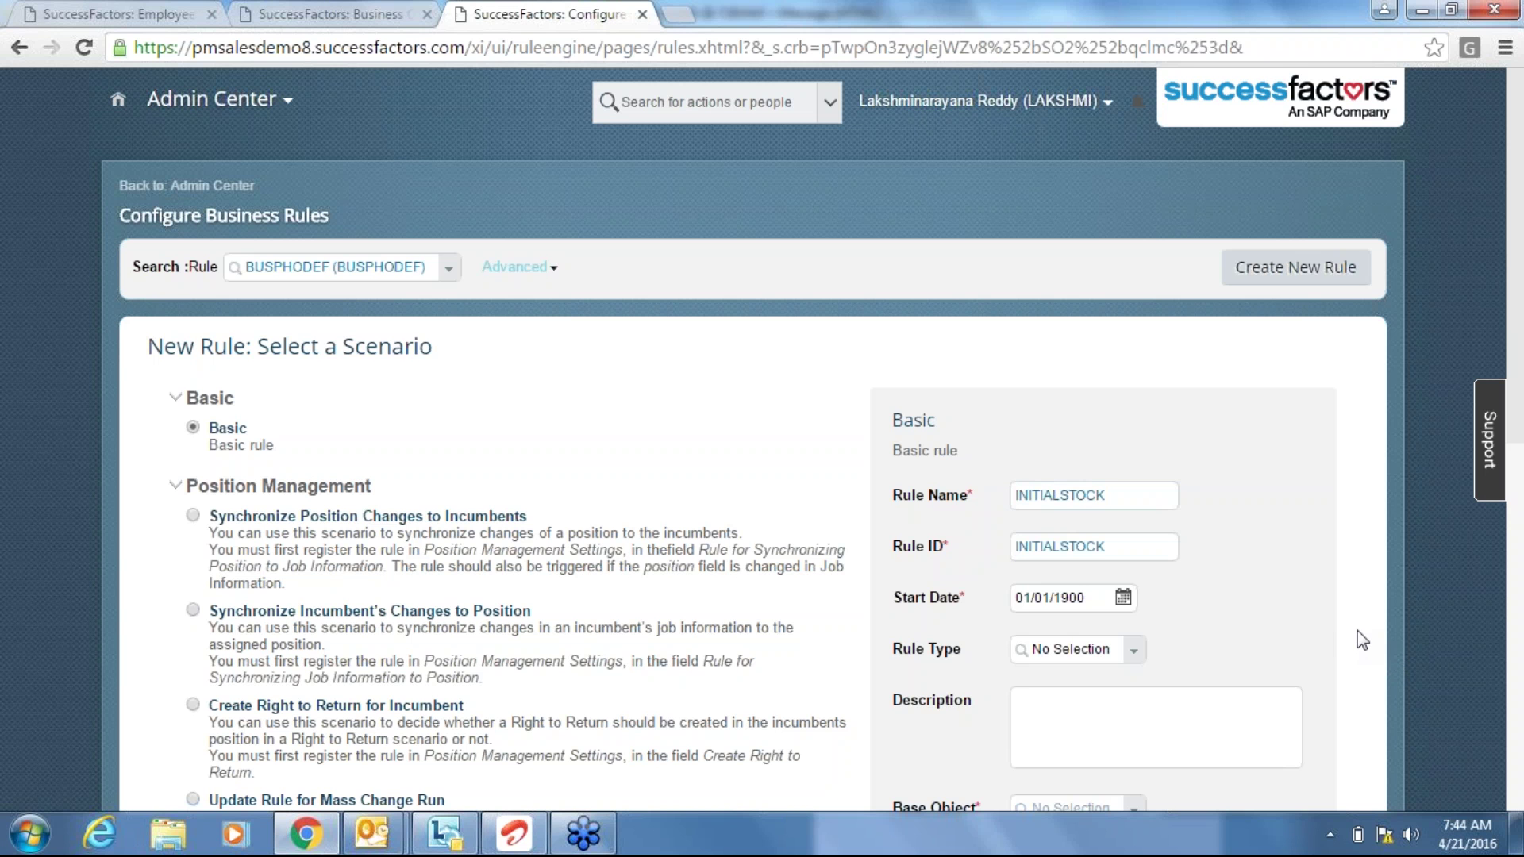
Set the rule type to Field Defaults with description 'Initial Grant to be equal to 1000'.
{"action": "left_click", "coordinate": [1133, 657]}
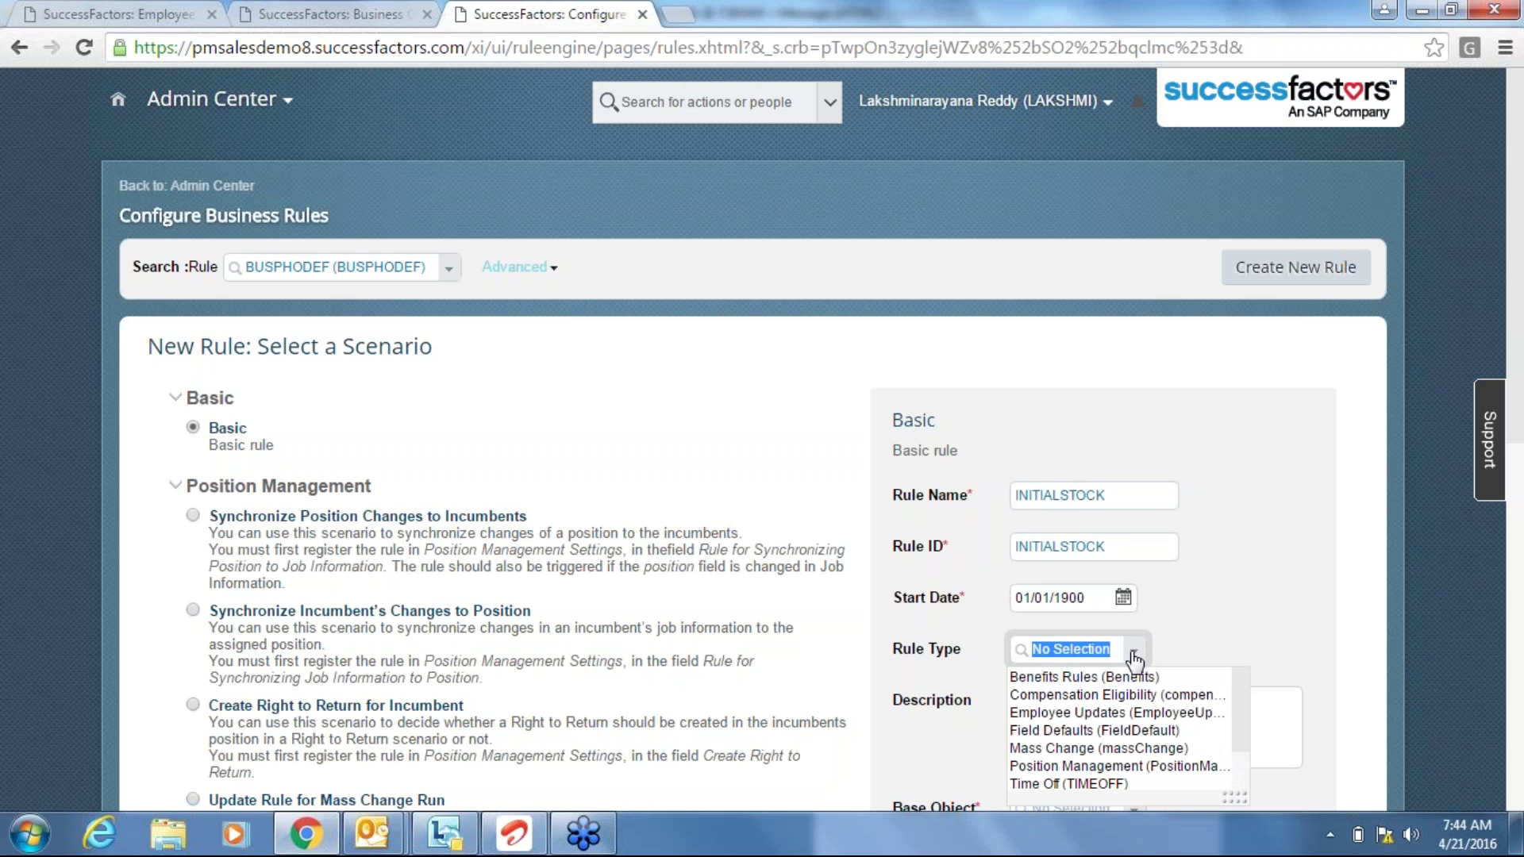
{"action": "left_click", "coordinate": [1134, 738]}
{"action": "left_click", "coordinate": [1103, 717]}
{"action": "type", "text": "Initia"}
{"action": "type", "text": "l "}
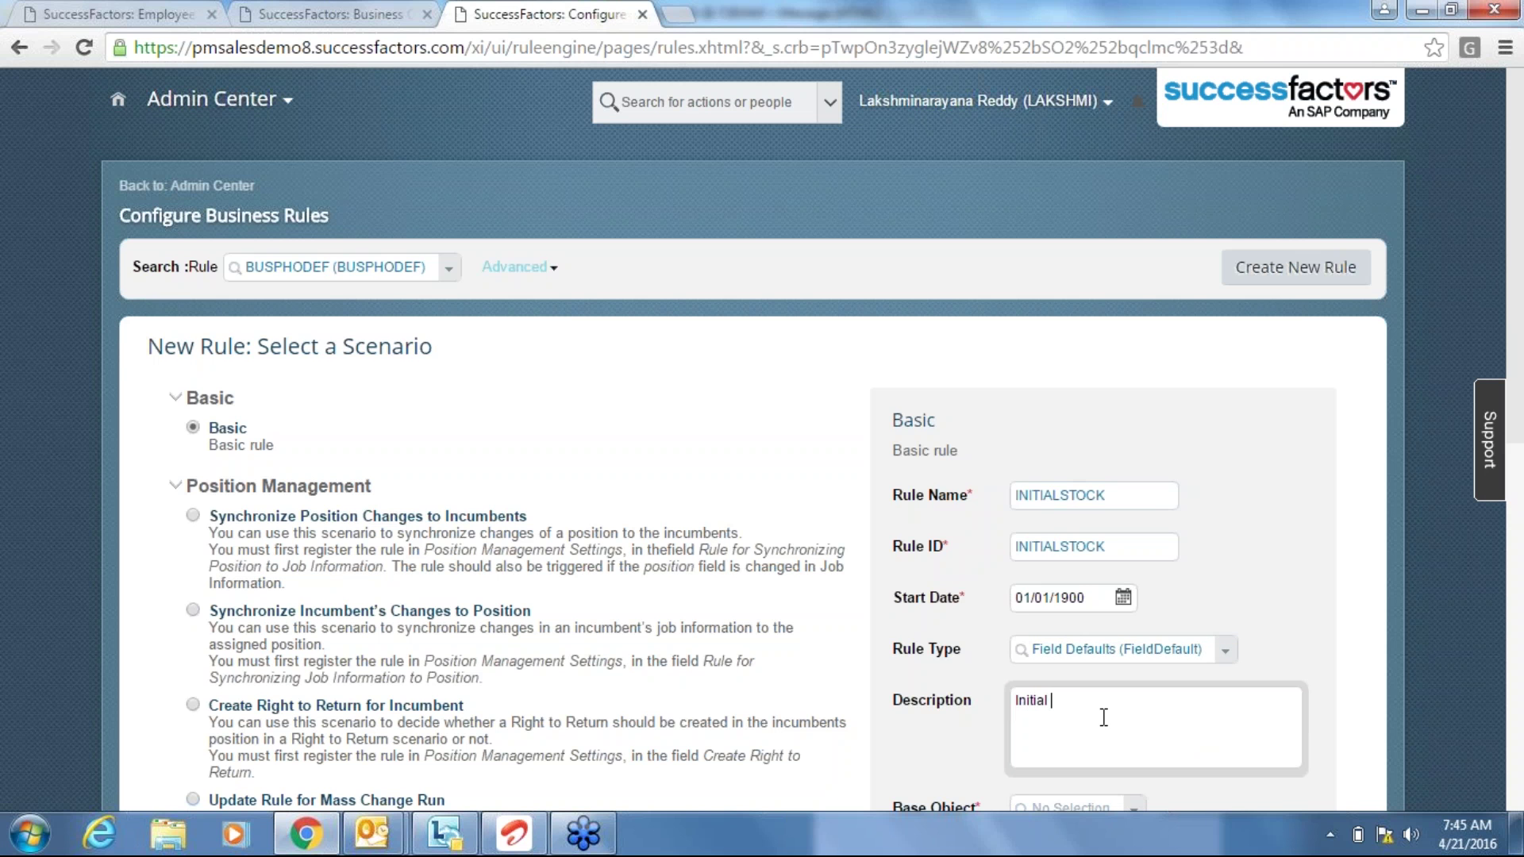
{"action": "type", "text": "Grant to be equal to 1000"}
{"action": "left_click", "coordinate": [1378, 752]}
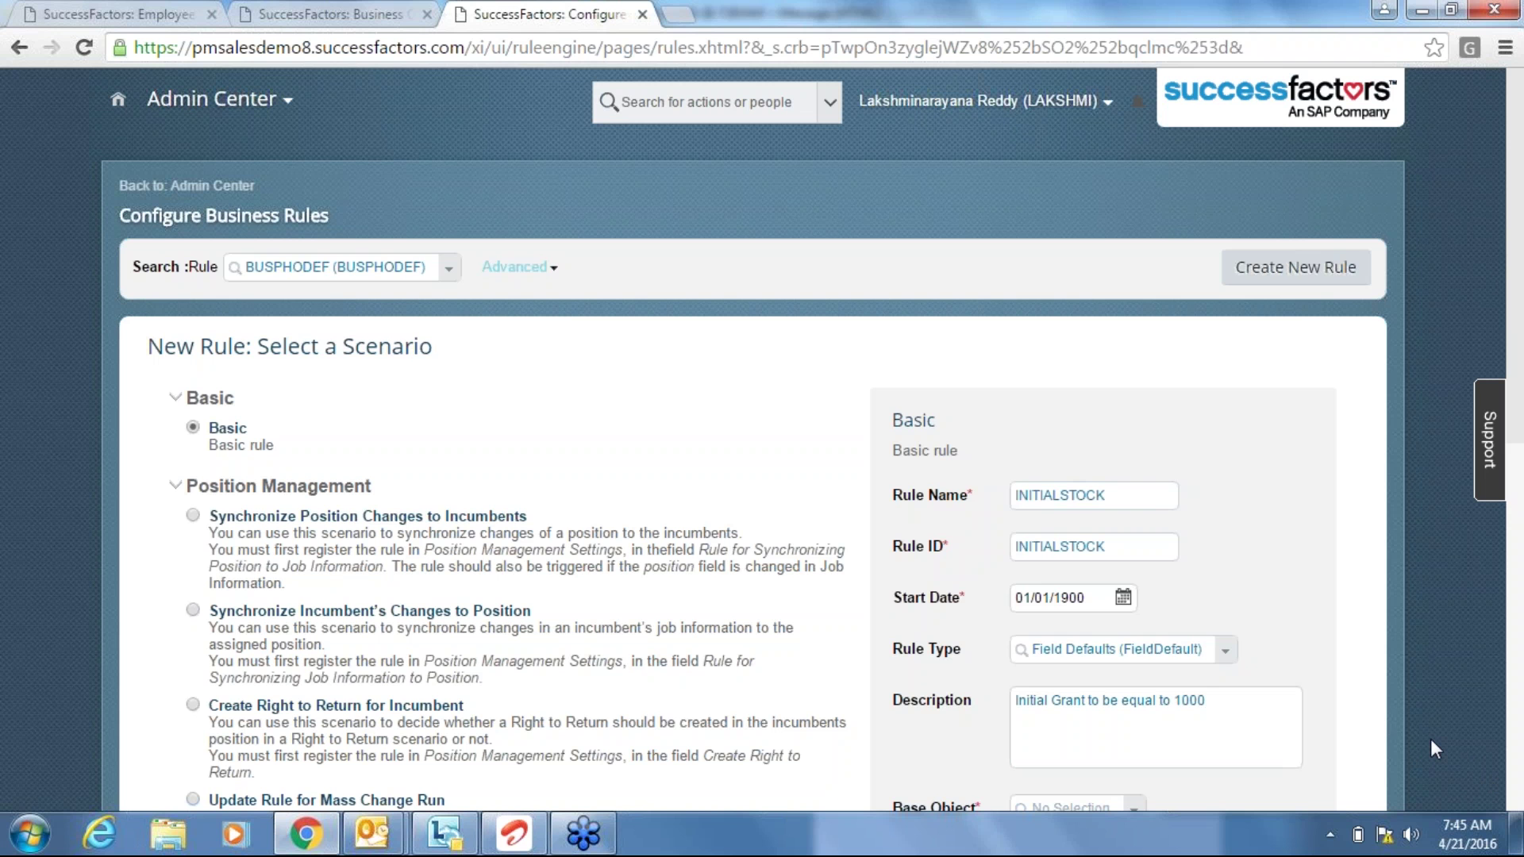
{"action": "scroll", "coordinate": [1431, 742], "scroll_direction": "down", "scroll_amount": 1}
{"action": "scroll", "coordinate": [1430, 739], "scroll_direction": "down", "scroll_amount": 3}
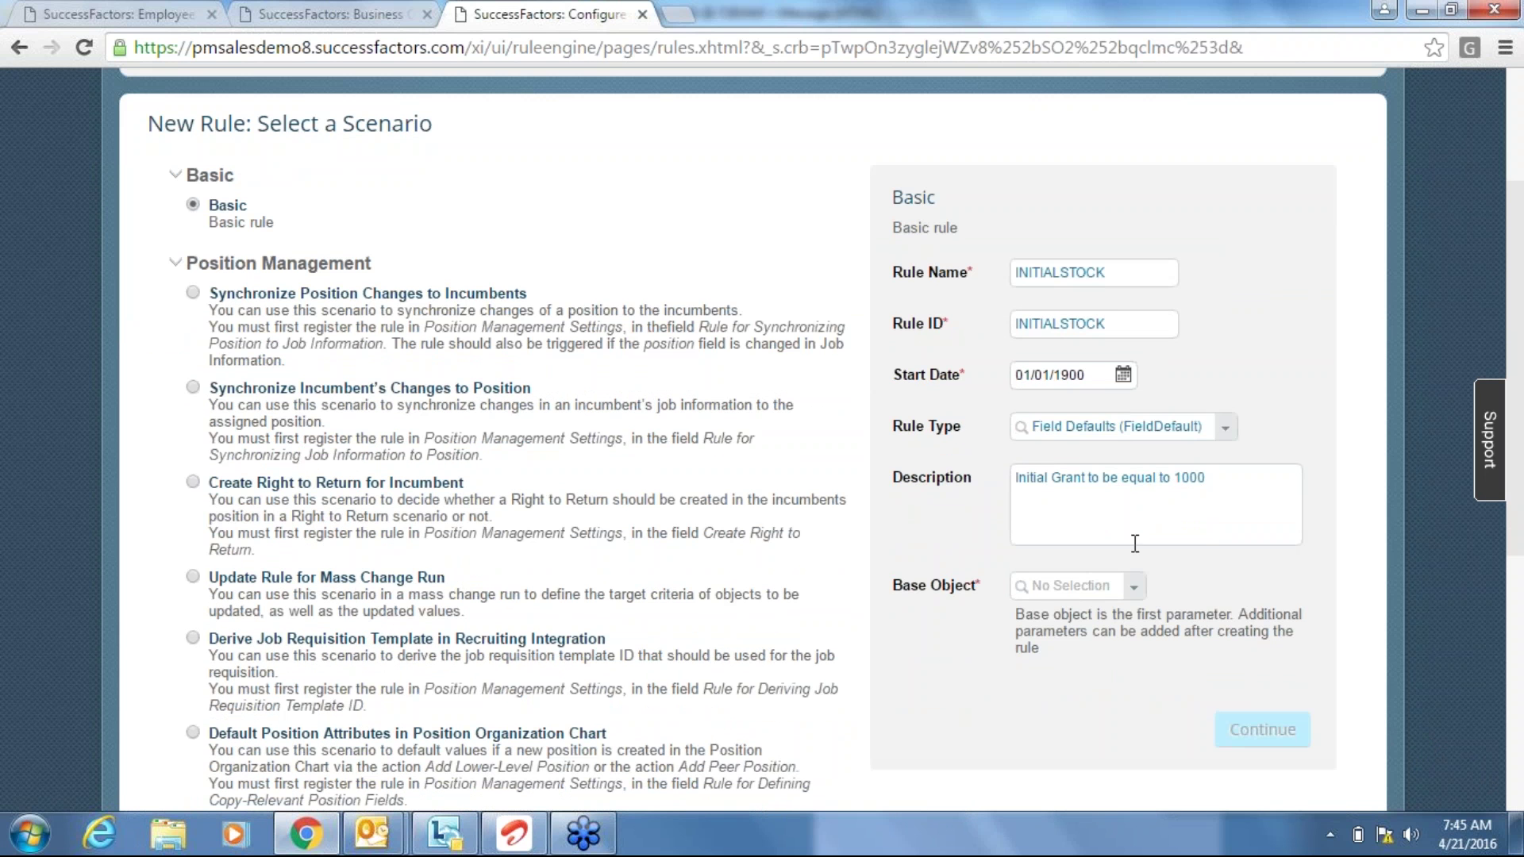
Pick Employment Details as base object, then replace it with the search term 'employ'.
{"action": "left_click", "coordinate": [1135, 587]}
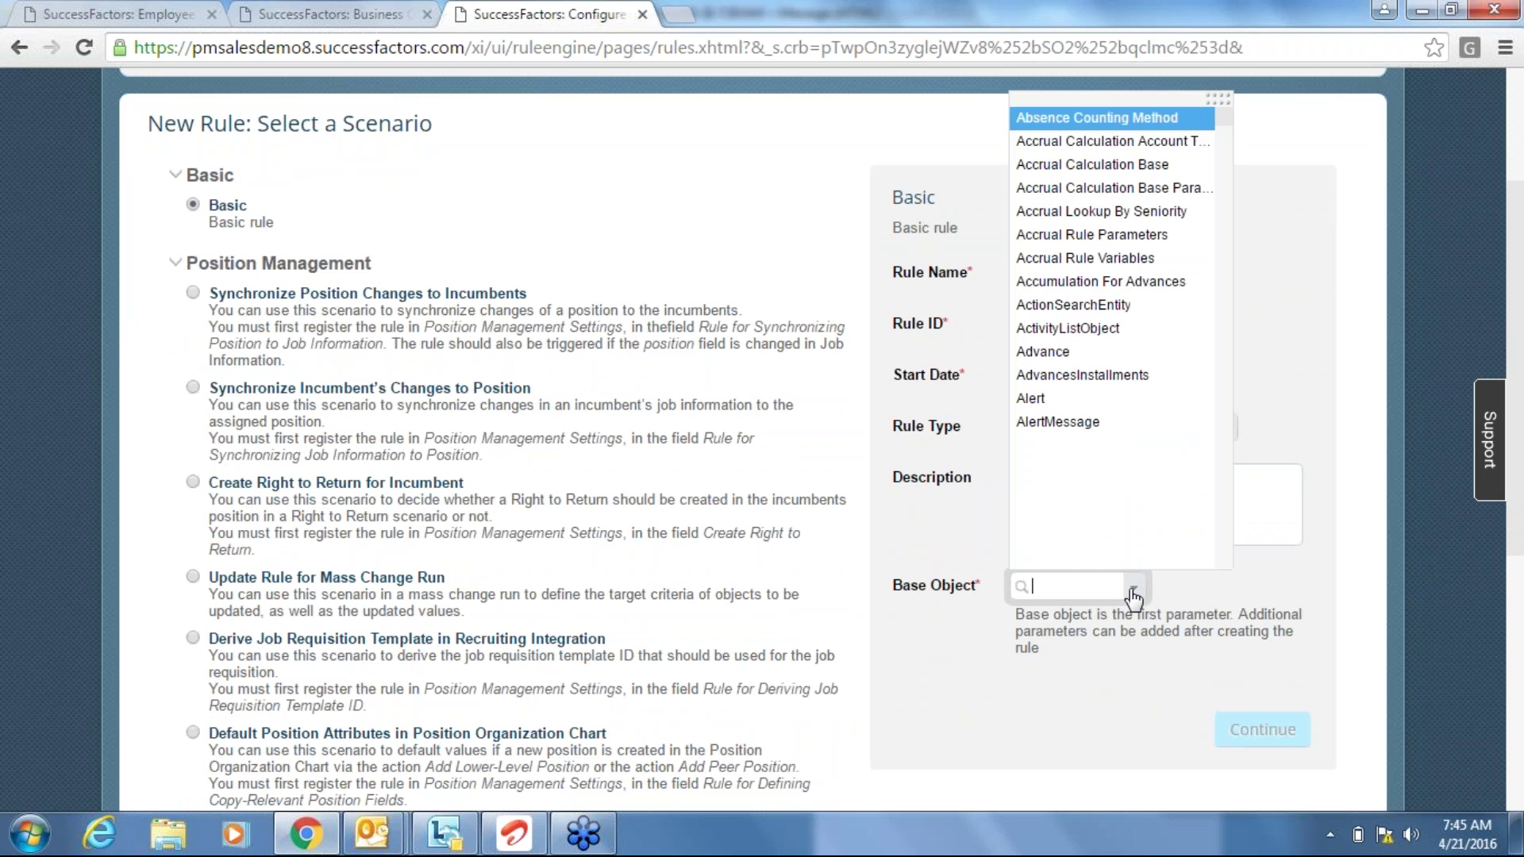
{"action": "type", "text": "employment"}
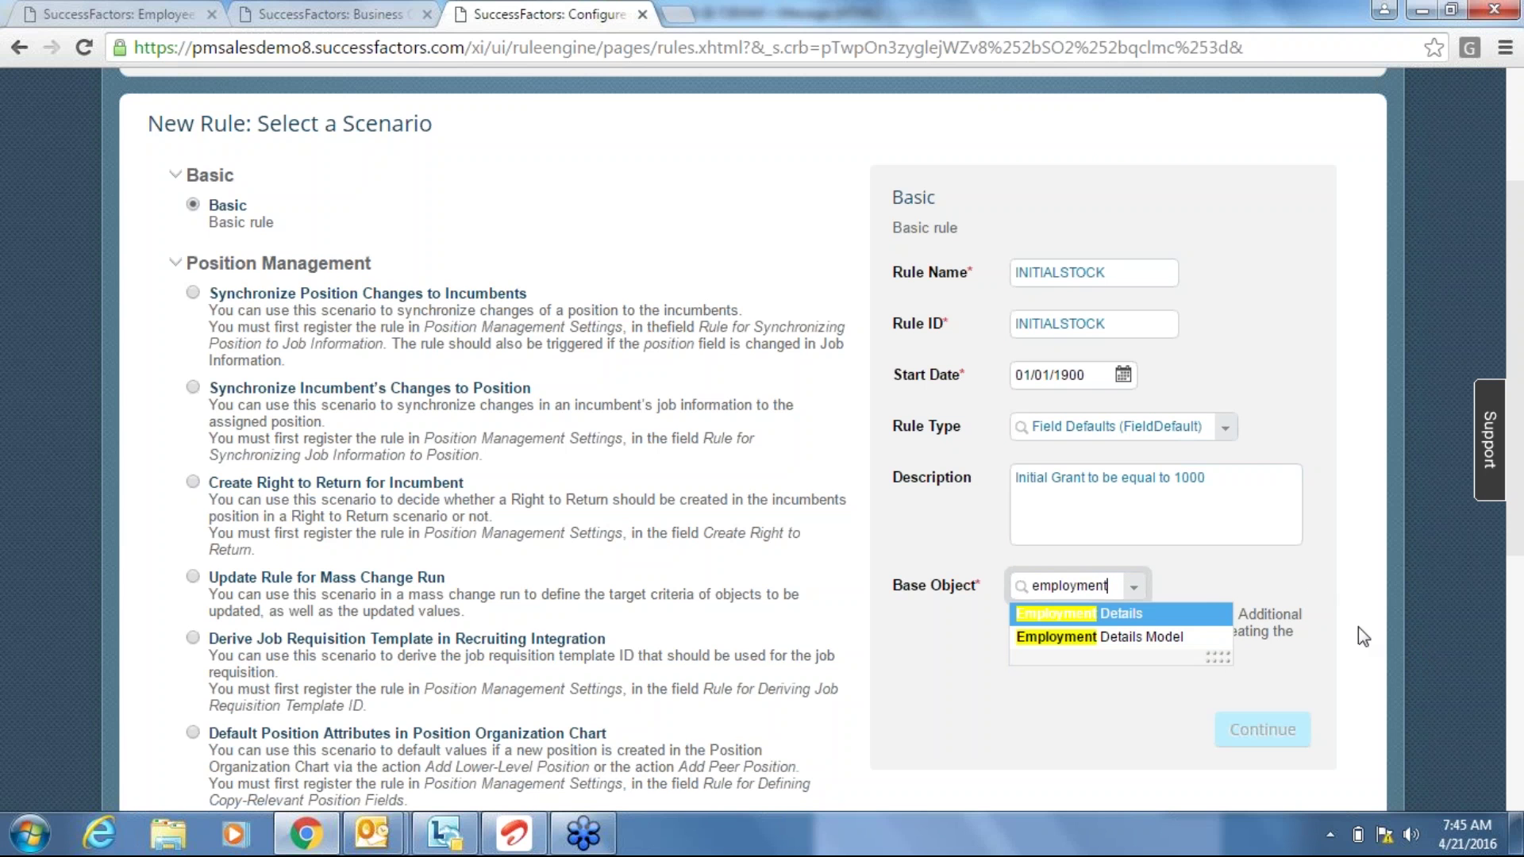
{"action": "left_click", "coordinate": [1120, 616]}
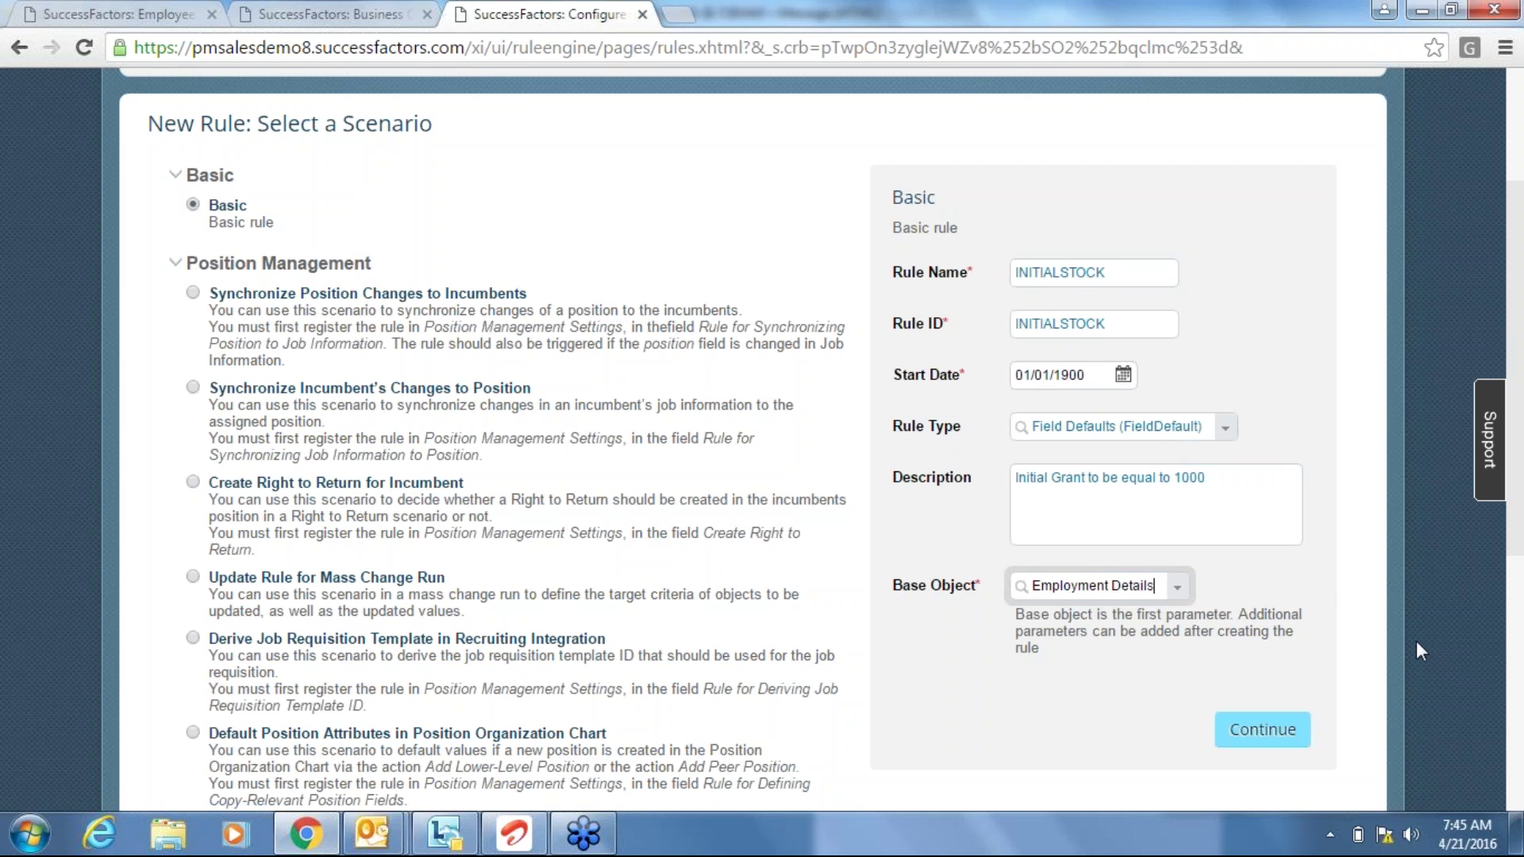
{"action": "left_click", "coordinate": [1189, 589]}
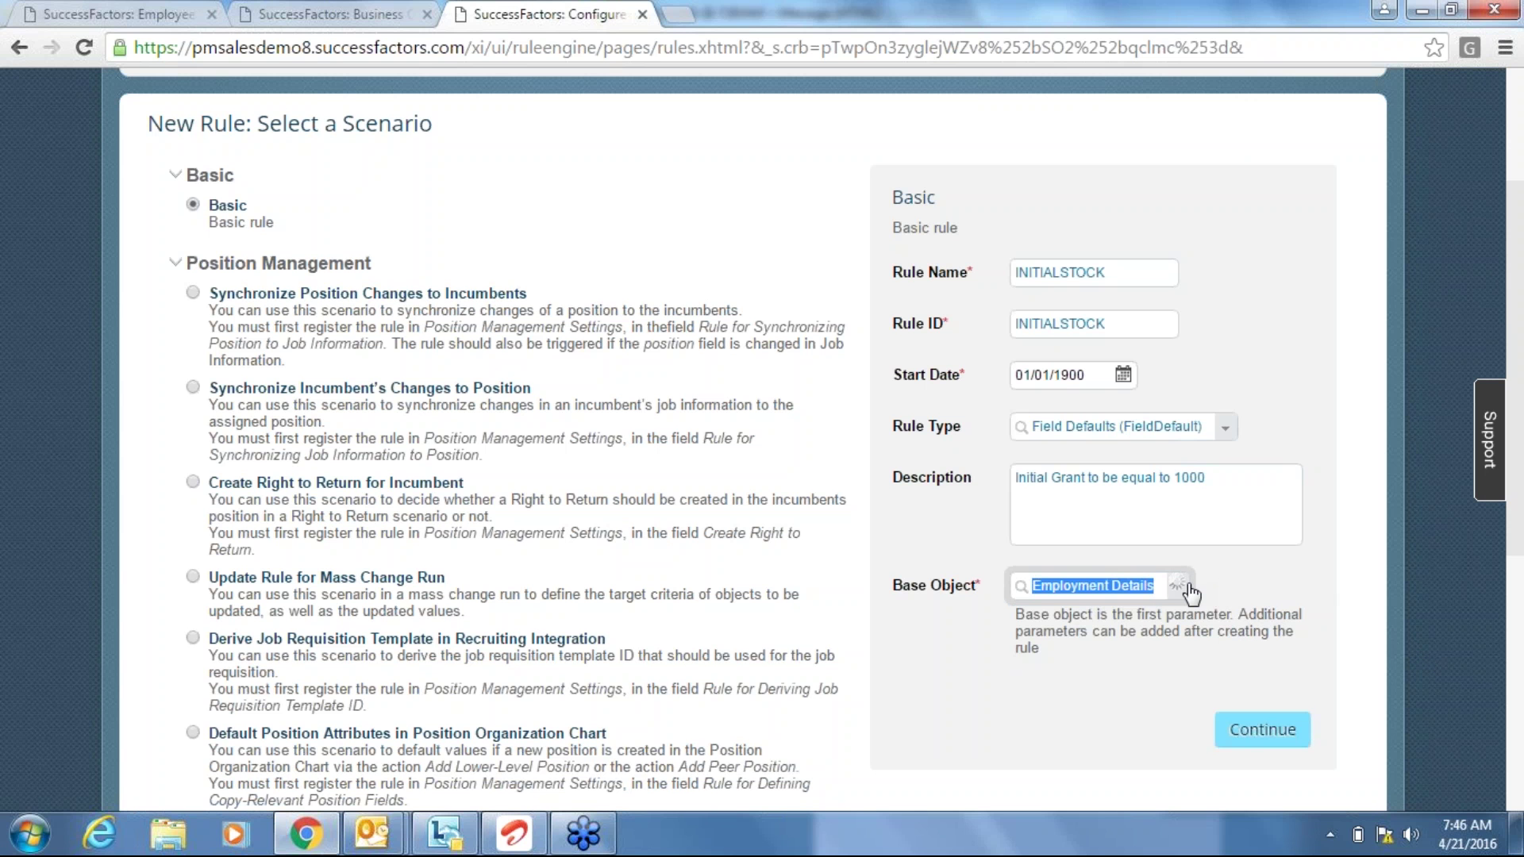
{"action": "type", "text": "employ"}
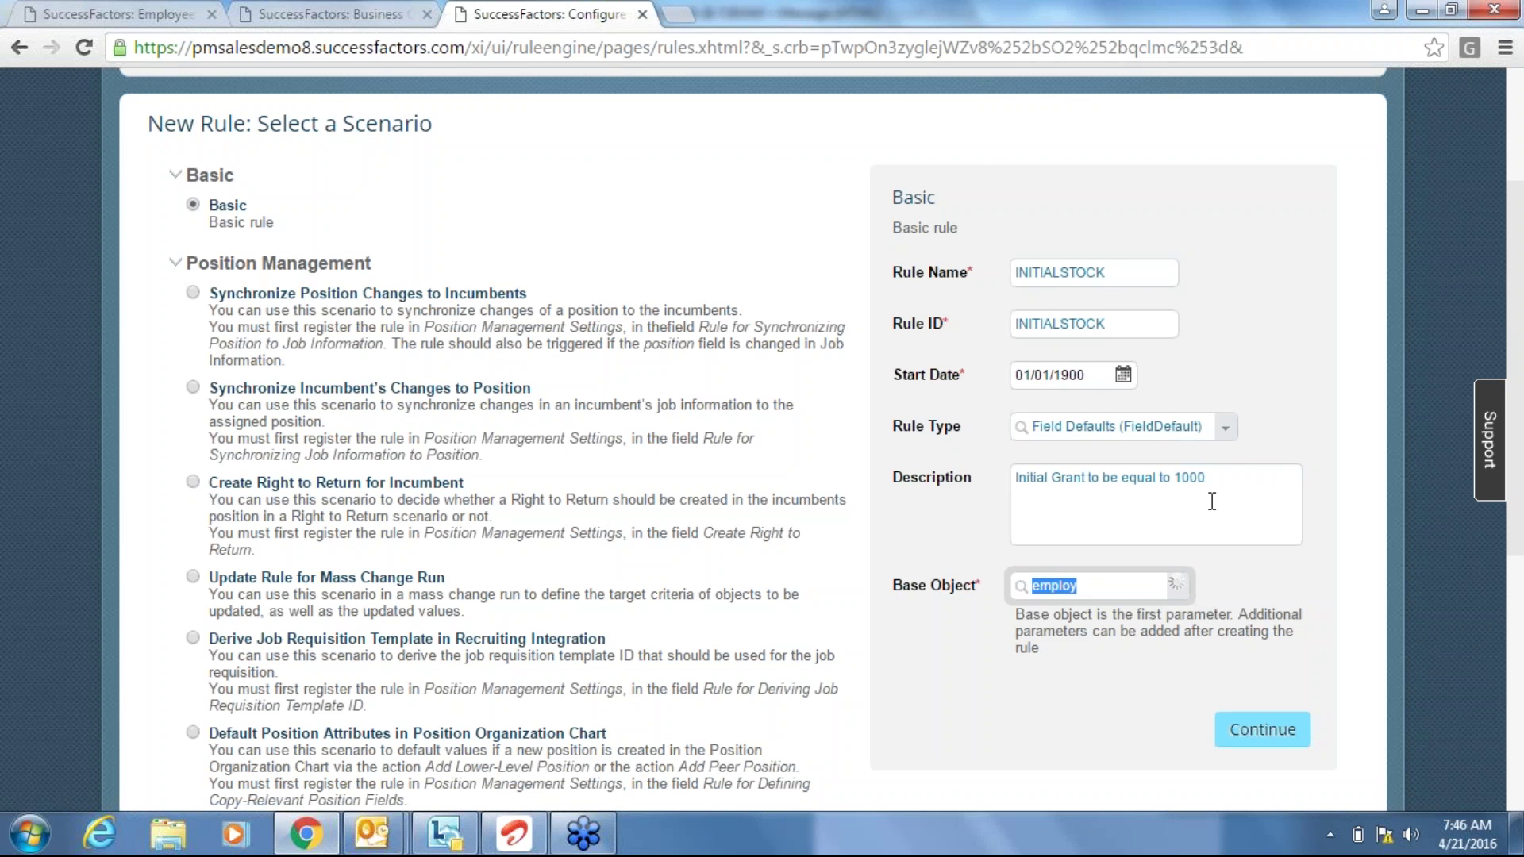
{"action": "key", "text": "BackSpace"}
{"action": "left_click", "coordinate": [1219, 488]}
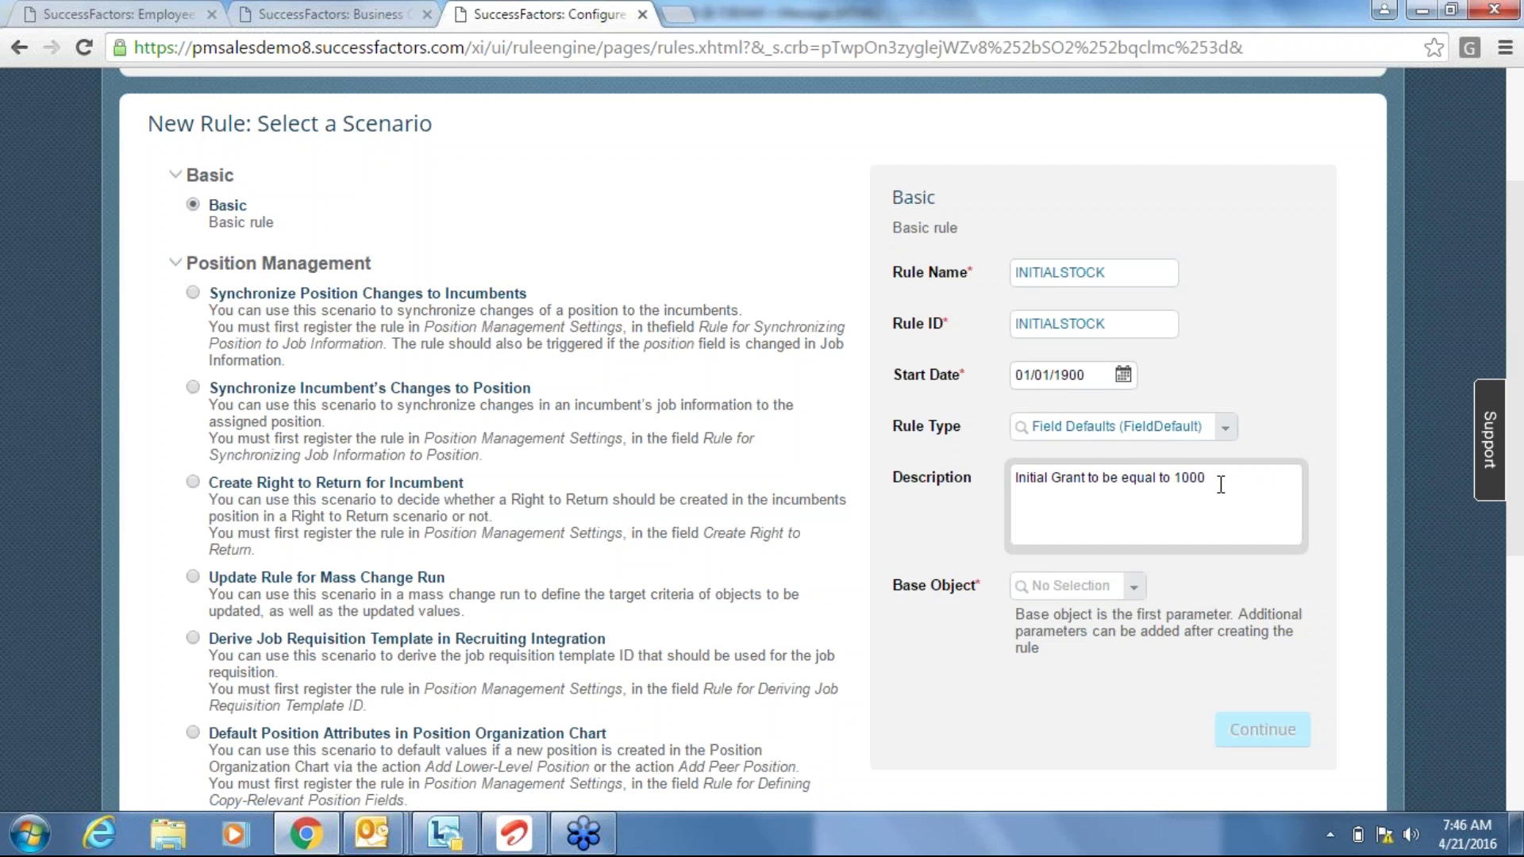
{"action": "left_click", "coordinate": [1058, 583]}
{"action": "type", "text": "employ"}
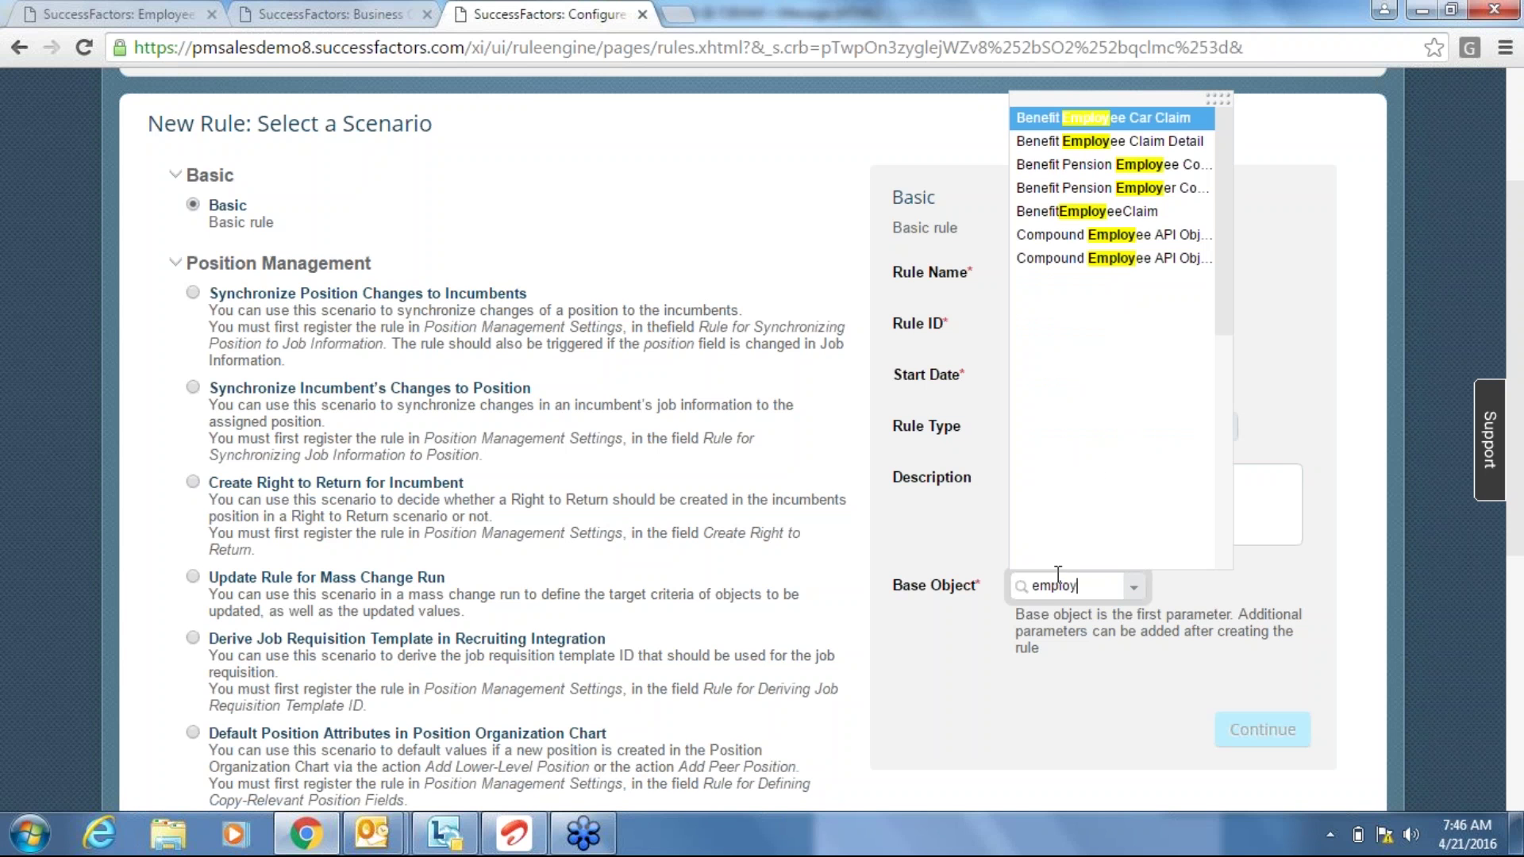
{"action": "scroll", "coordinate": [1219, 508], "scroll_direction": "down", "scroll_amount": 3}
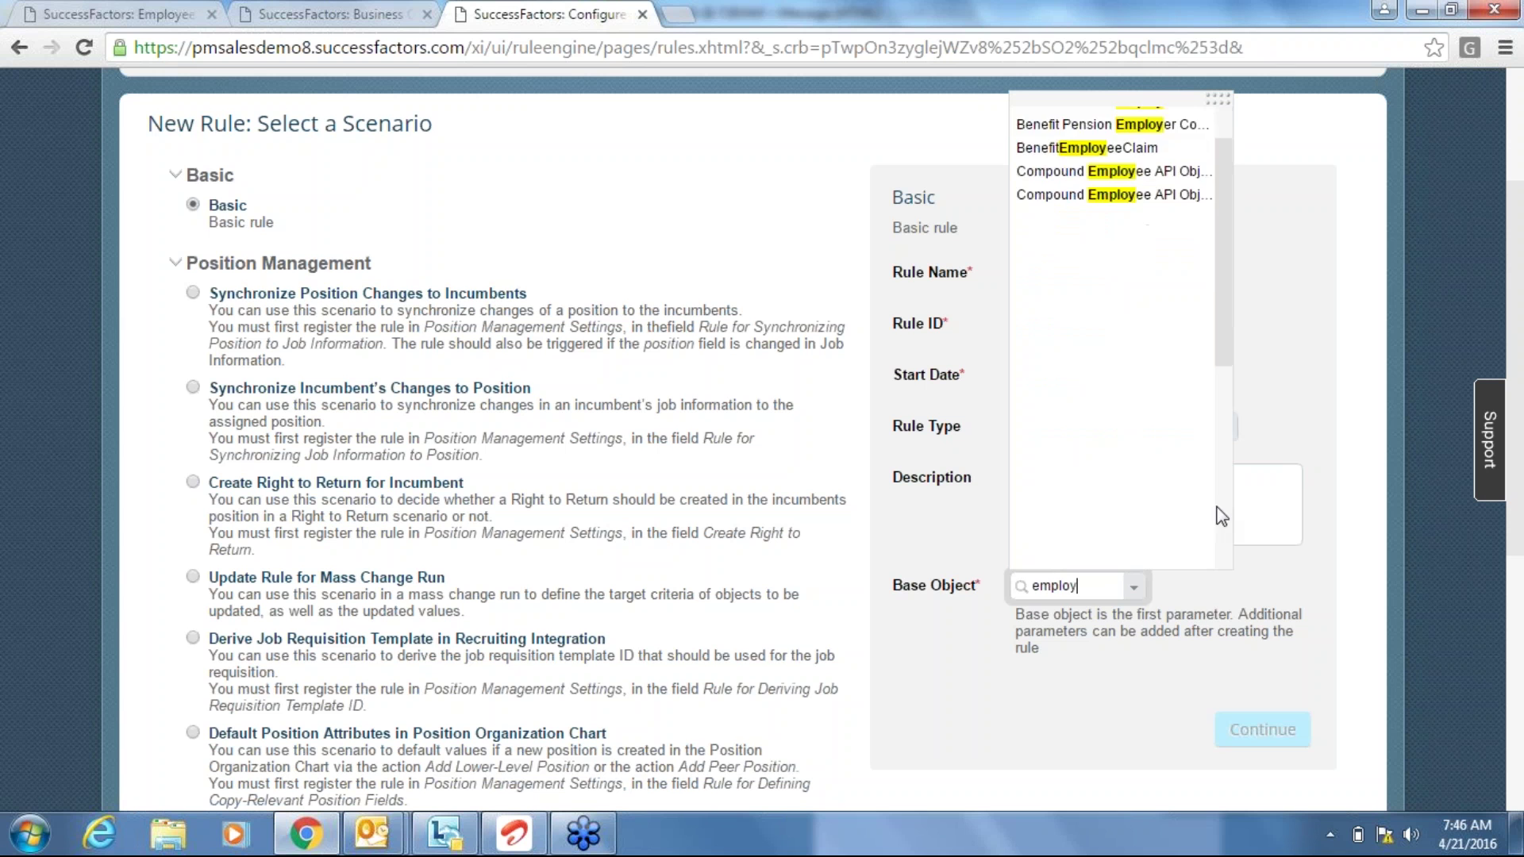
{"action": "scroll", "coordinate": [1220, 177], "scroll_direction": "up", "scroll_amount": 3}
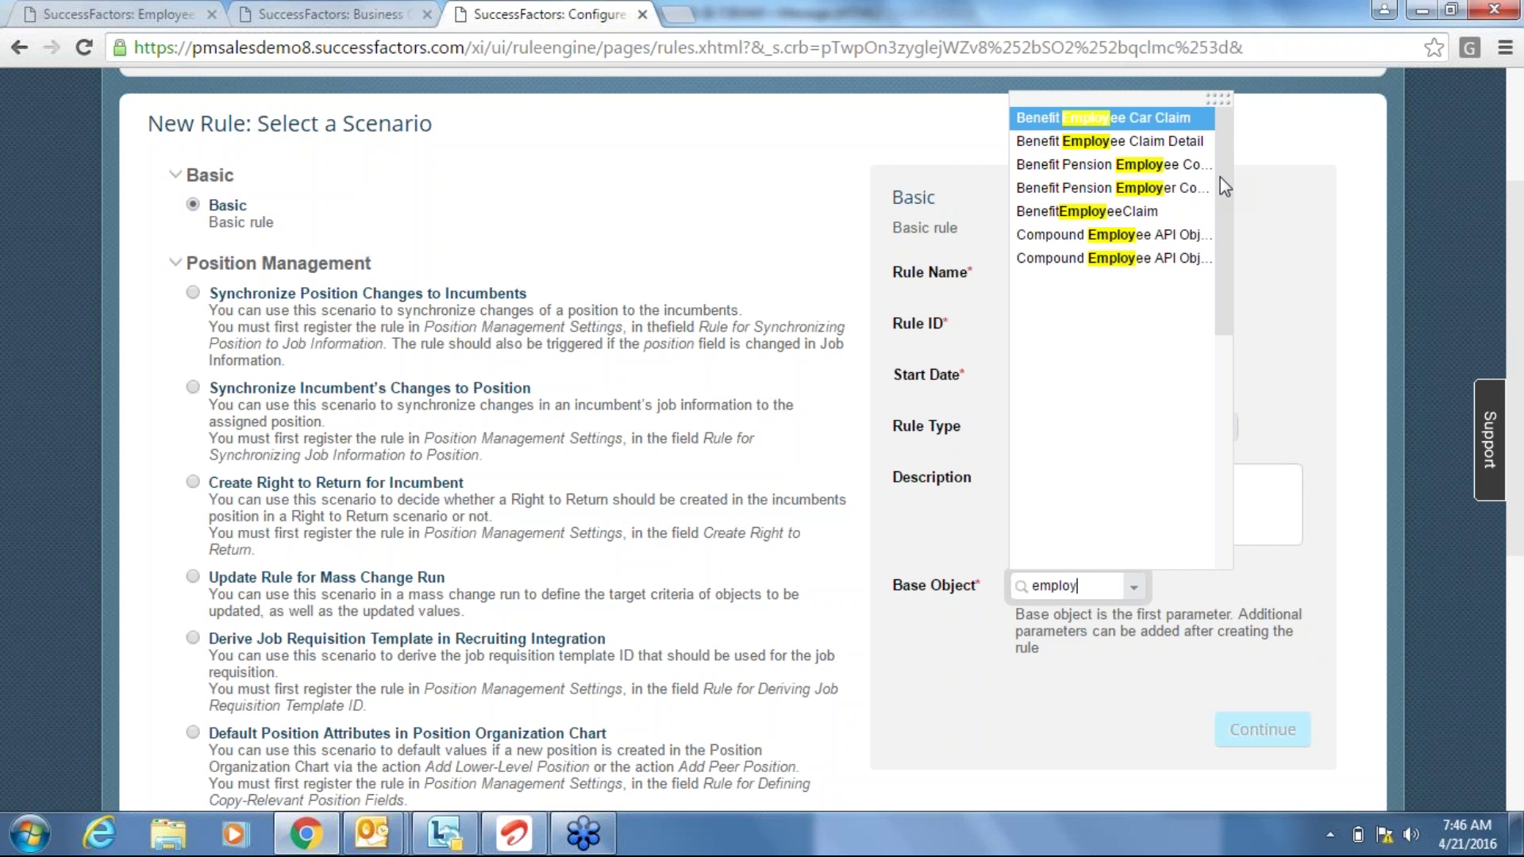
{"action": "type", "text": "men"}
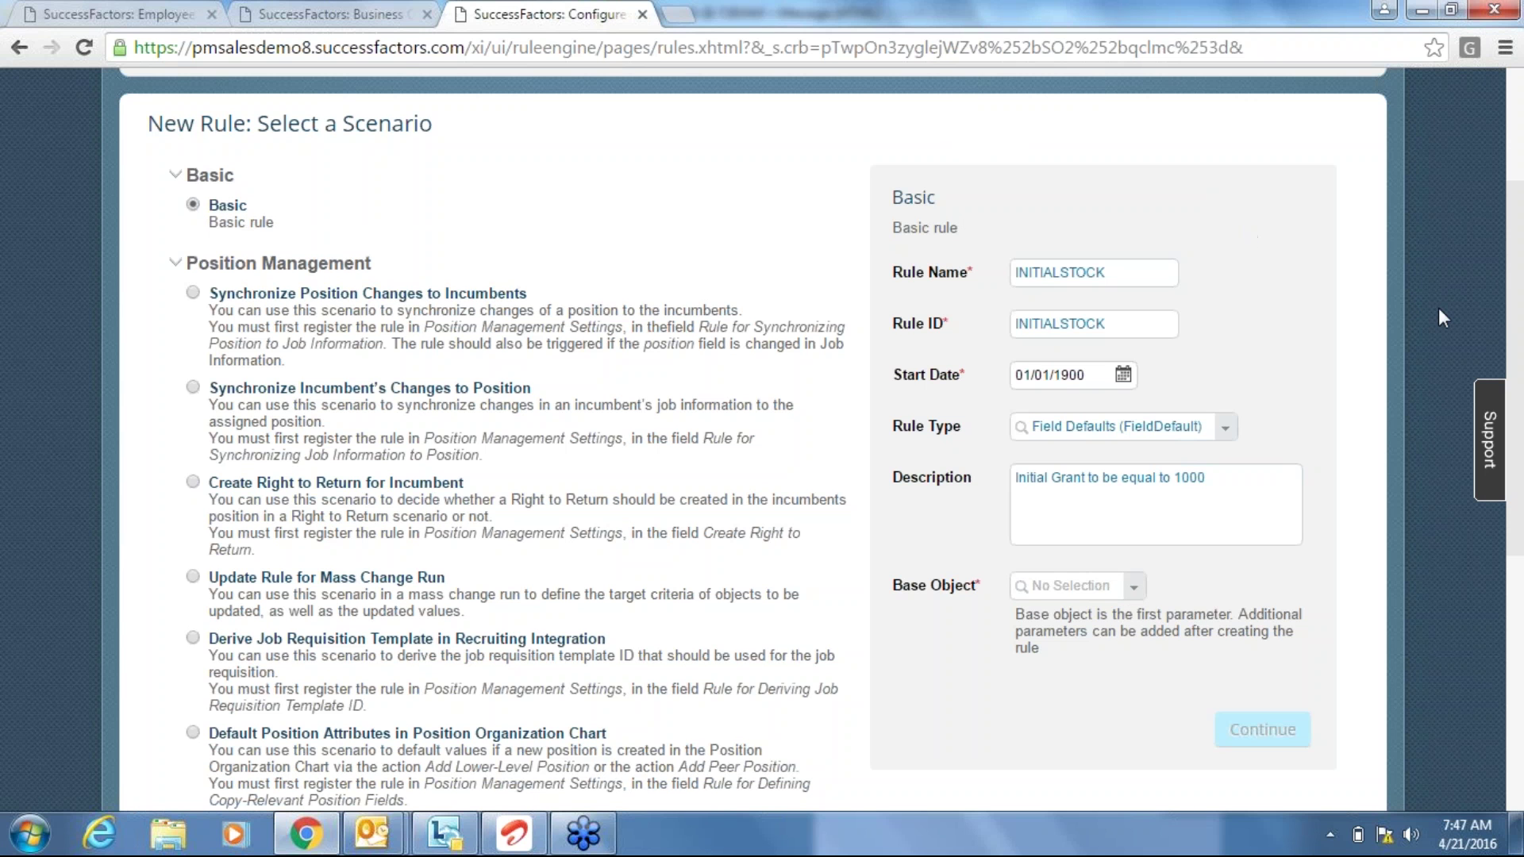
Move between the Admin Center and employee file tabs, ending back on the INITIALSTOCK rule.
{"action": "scroll", "coordinate": [1438, 310], "scroll_direction": "up", "scroll_amount": 3}
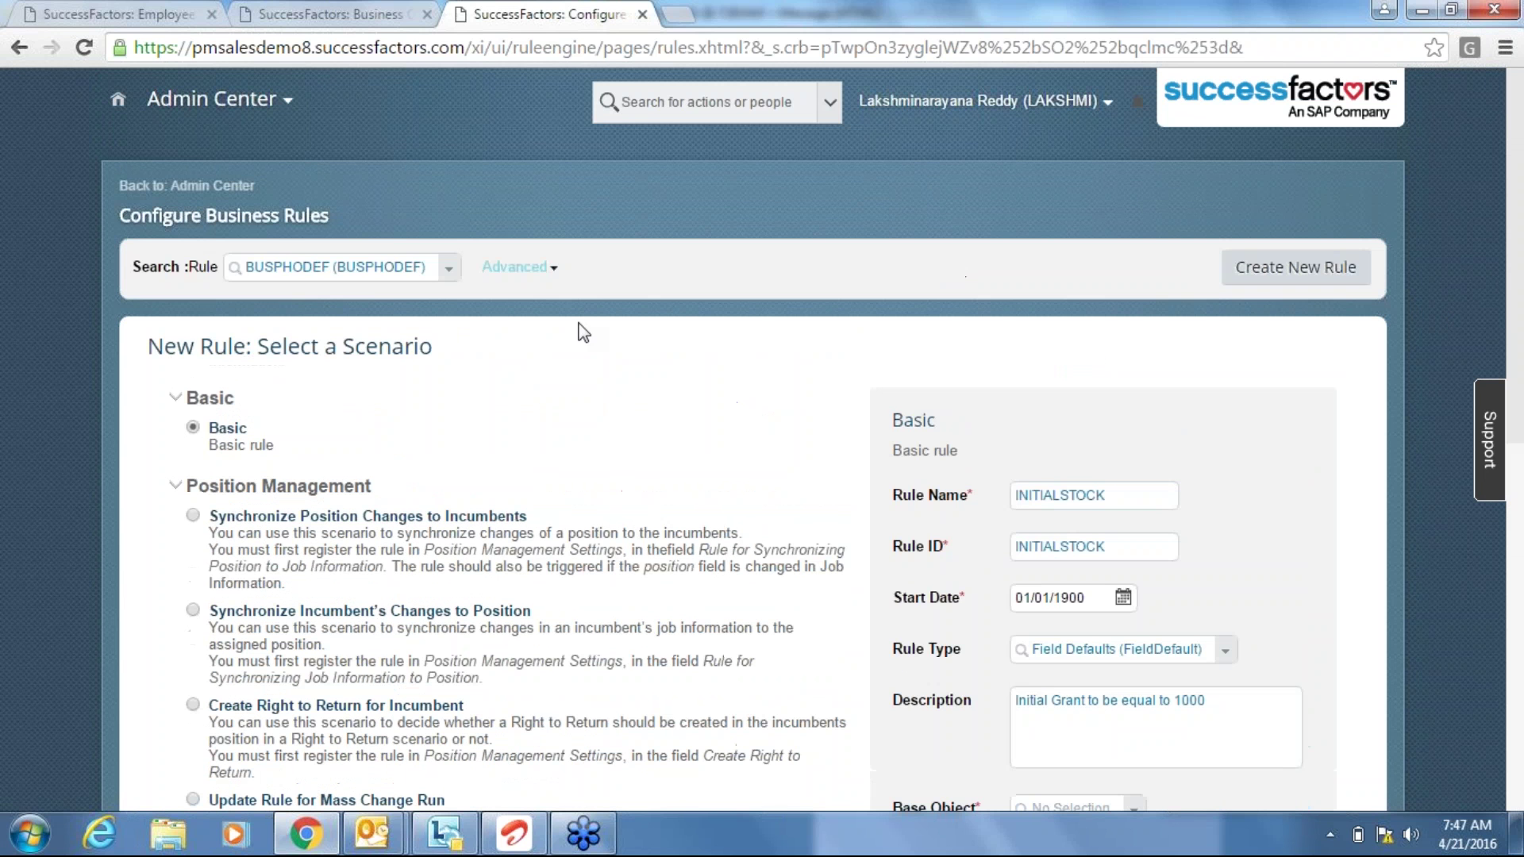
{"action": "left_click", "coordinate": [212, 187]}
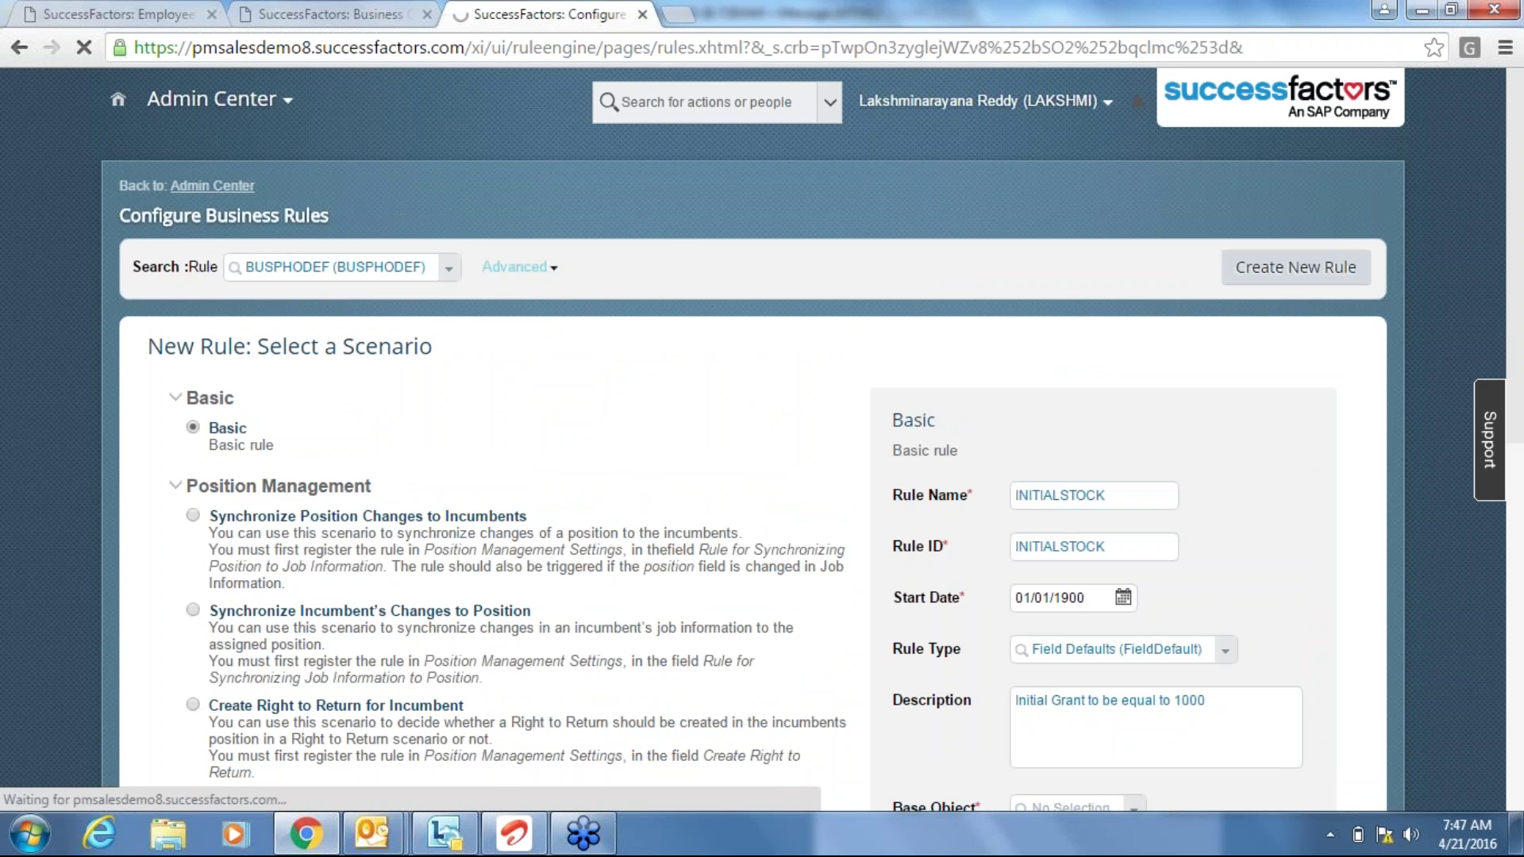
{"action": "left_click", "coordinate": [161, 20]}
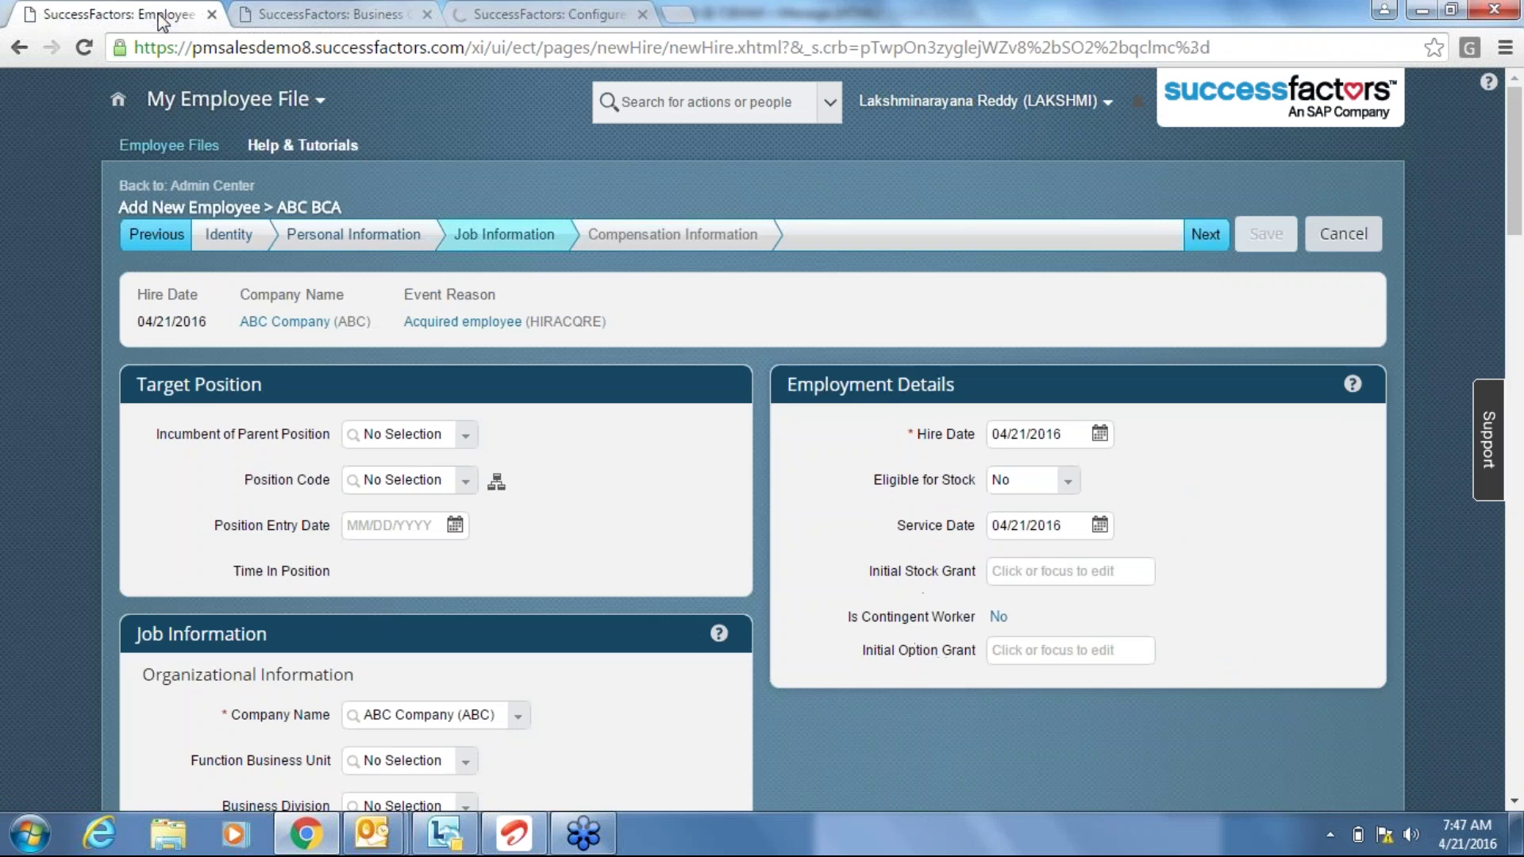
{"action": "left_click", "coordinate": [299, 17]}
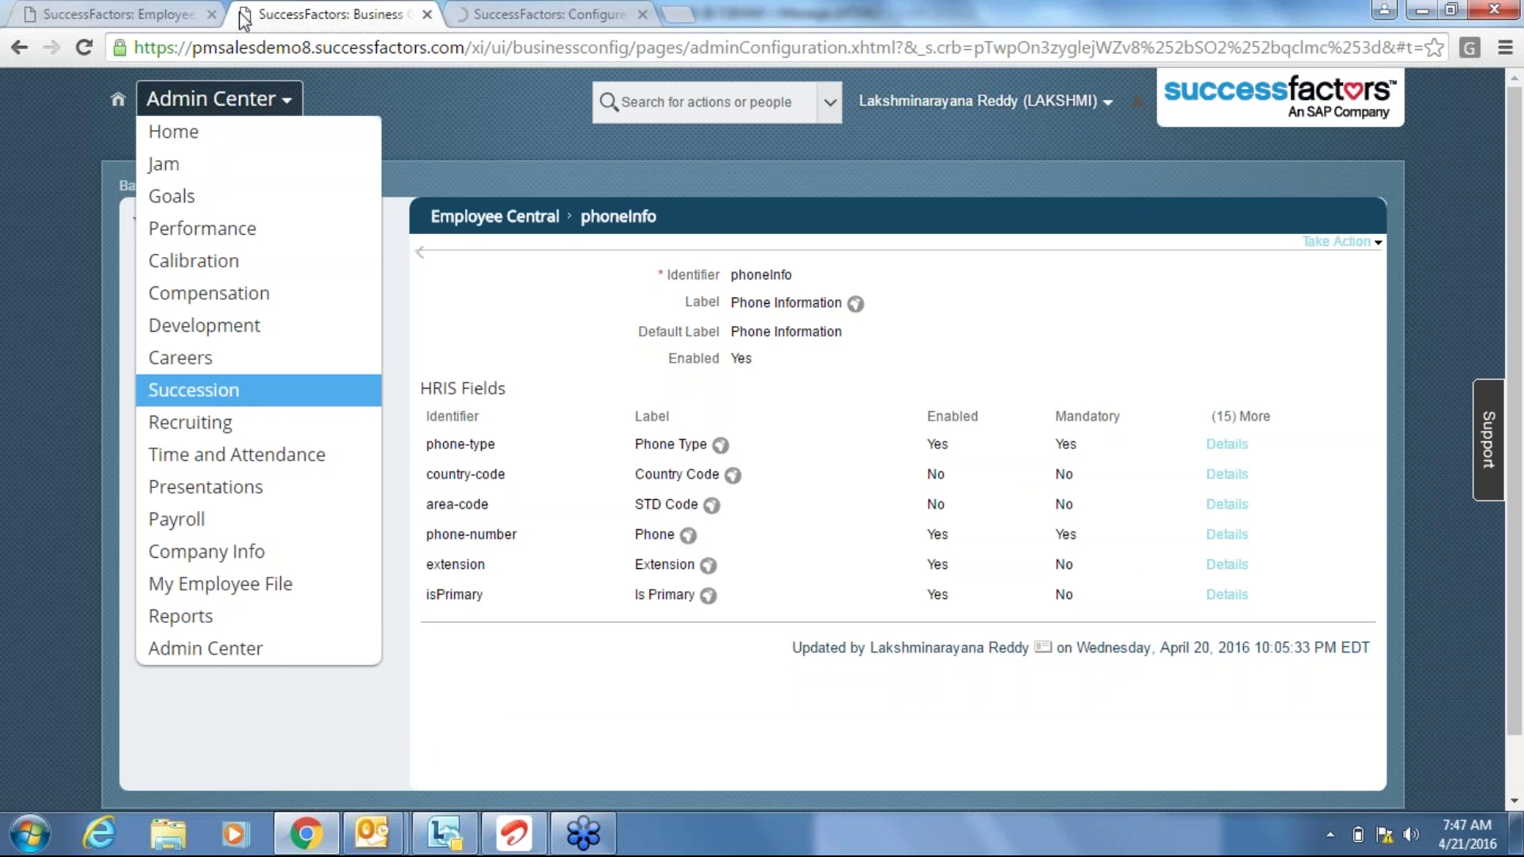
{"action": "left_click", "coordinate": [211, 15]}
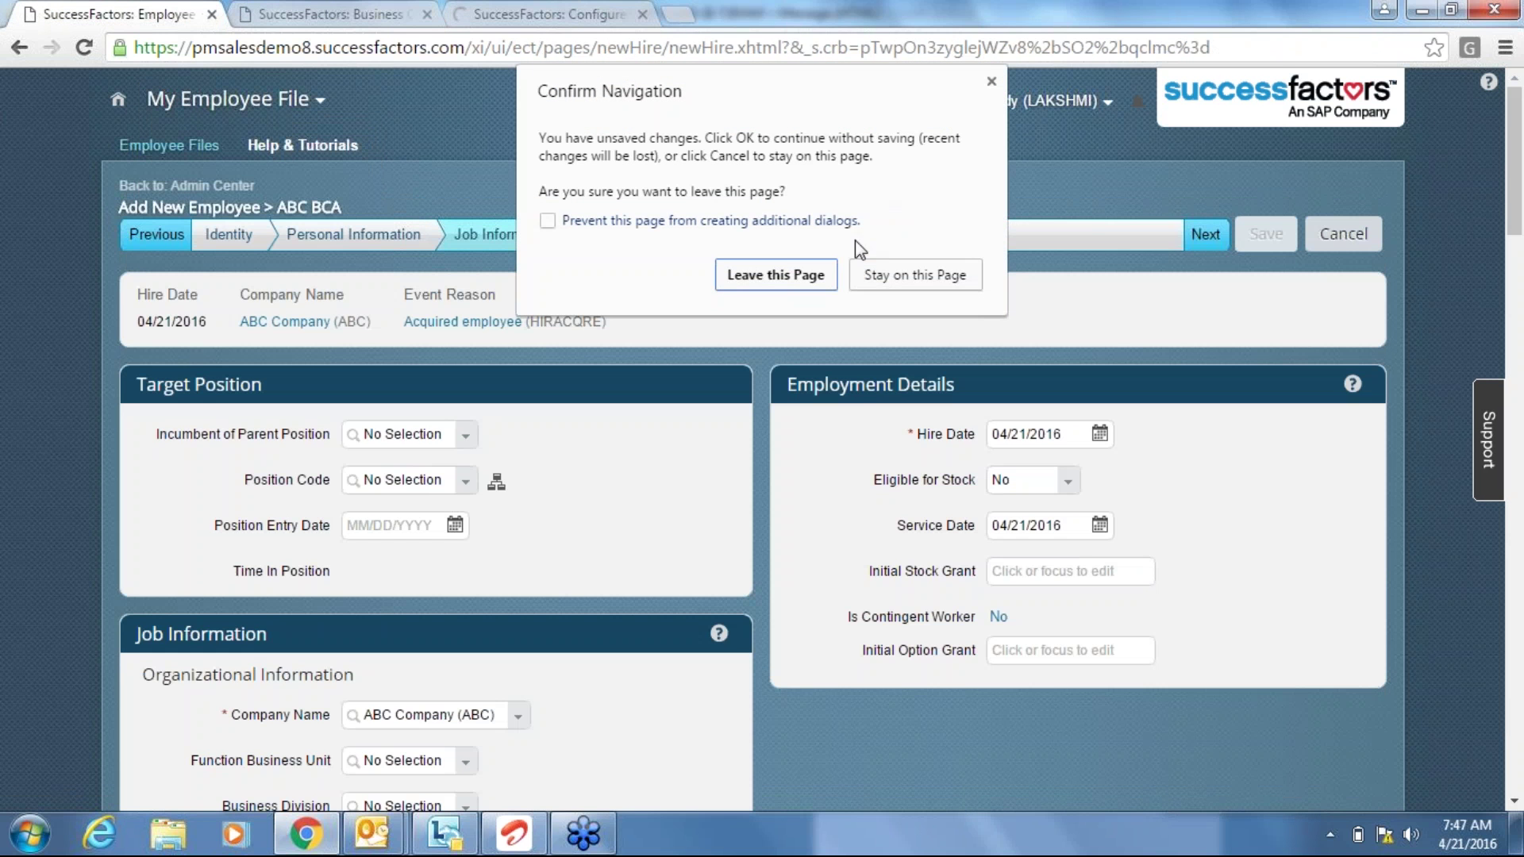
{"action": "left_click", "coordinate": [990, 81]}
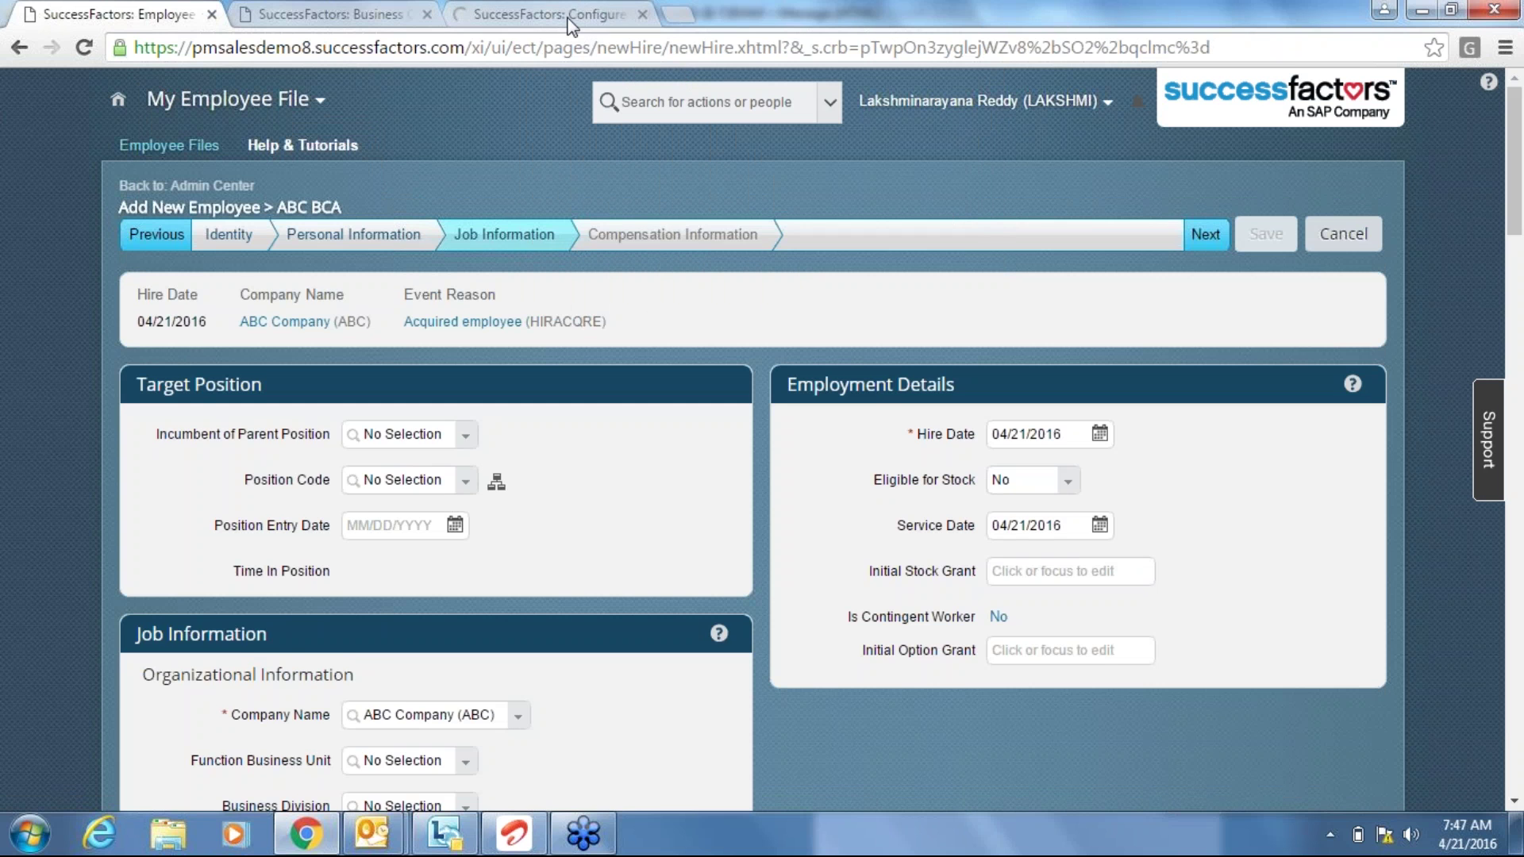
{"action": "left_click", "coordinate": [568, 22]}
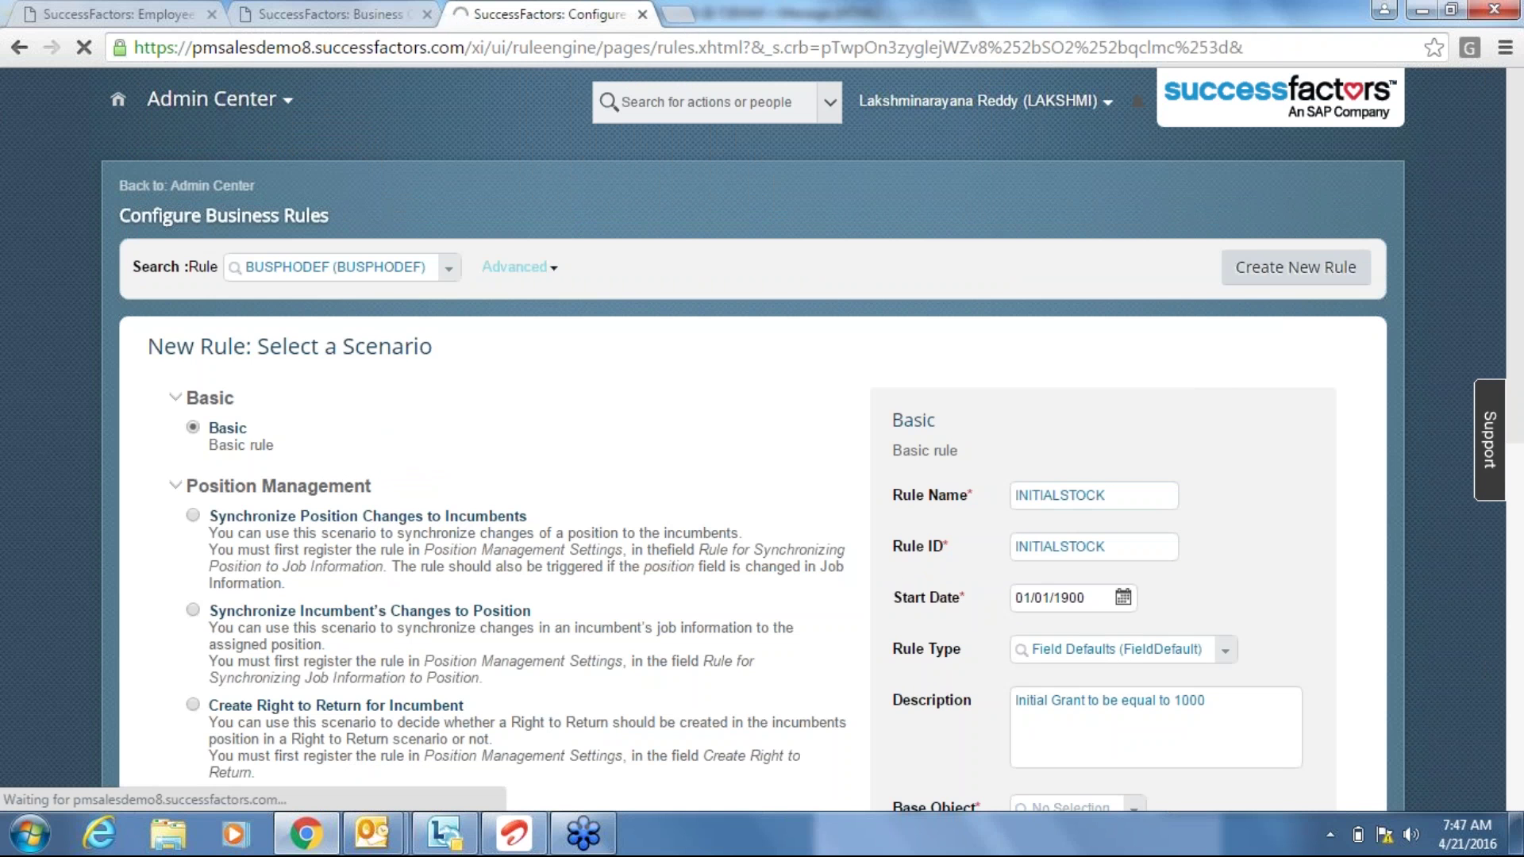
Type 'employ' as base object, then discard the rule and return to the Add New Employee form.
{"action": "scroll", "coordinate": [812, 441], "scroll_direction": "down", "scroll_amount": 1}
{"action": "scroll", "coordinate": [1094, 639], "scroll_direction": "down", "scroll_amount": 2}
{"action": "left_click", "coordinate": [1094, 631]}
{"action": "type", "text": "employ"}
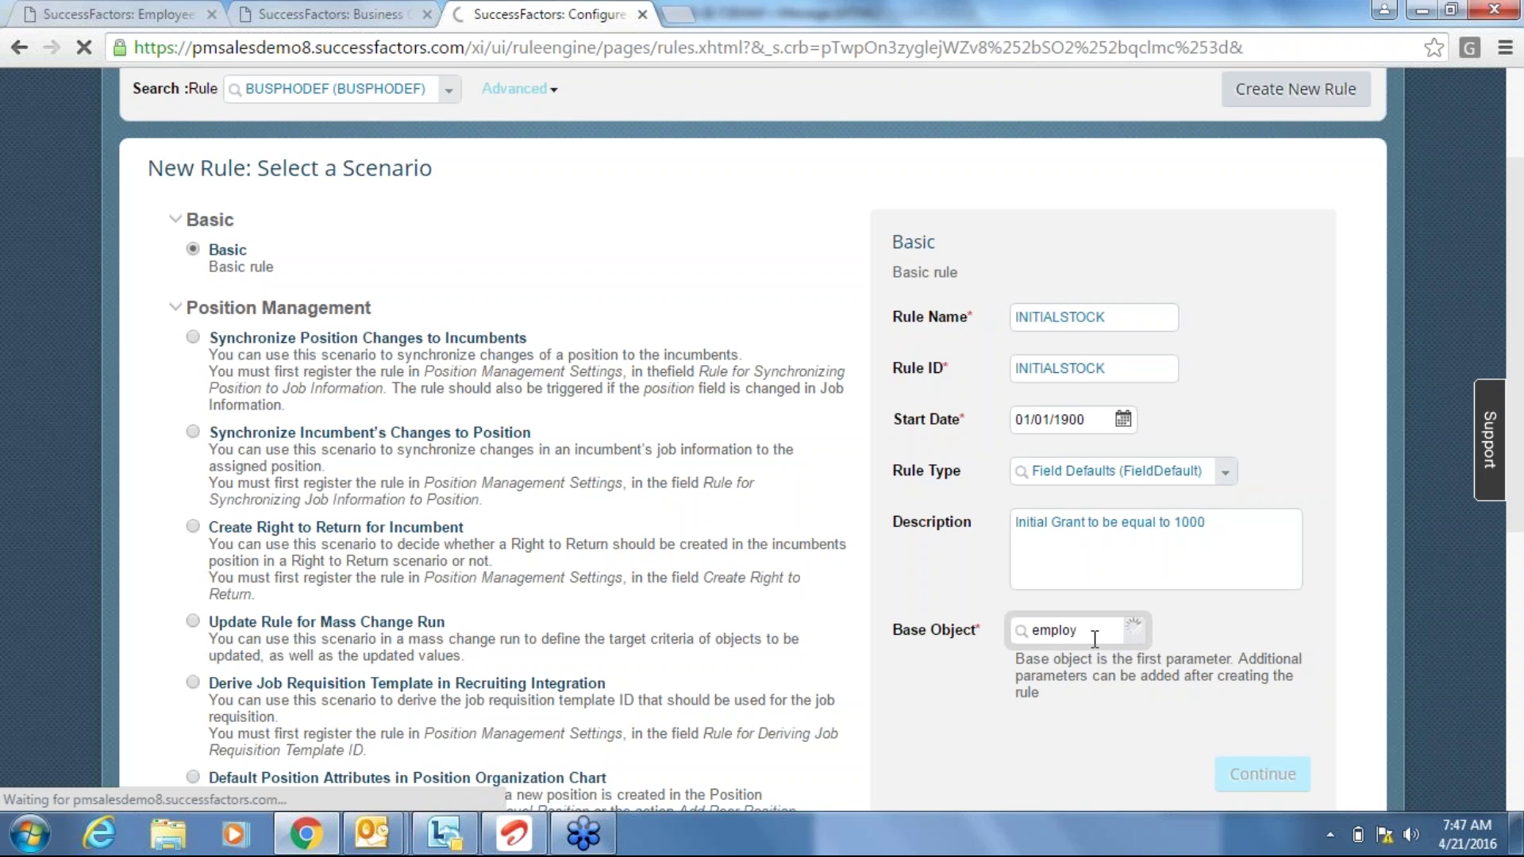
{"action": "left_click", "coordinate": [642, 15]}
{"action": "left_click", "coordinate": [119, 13]}
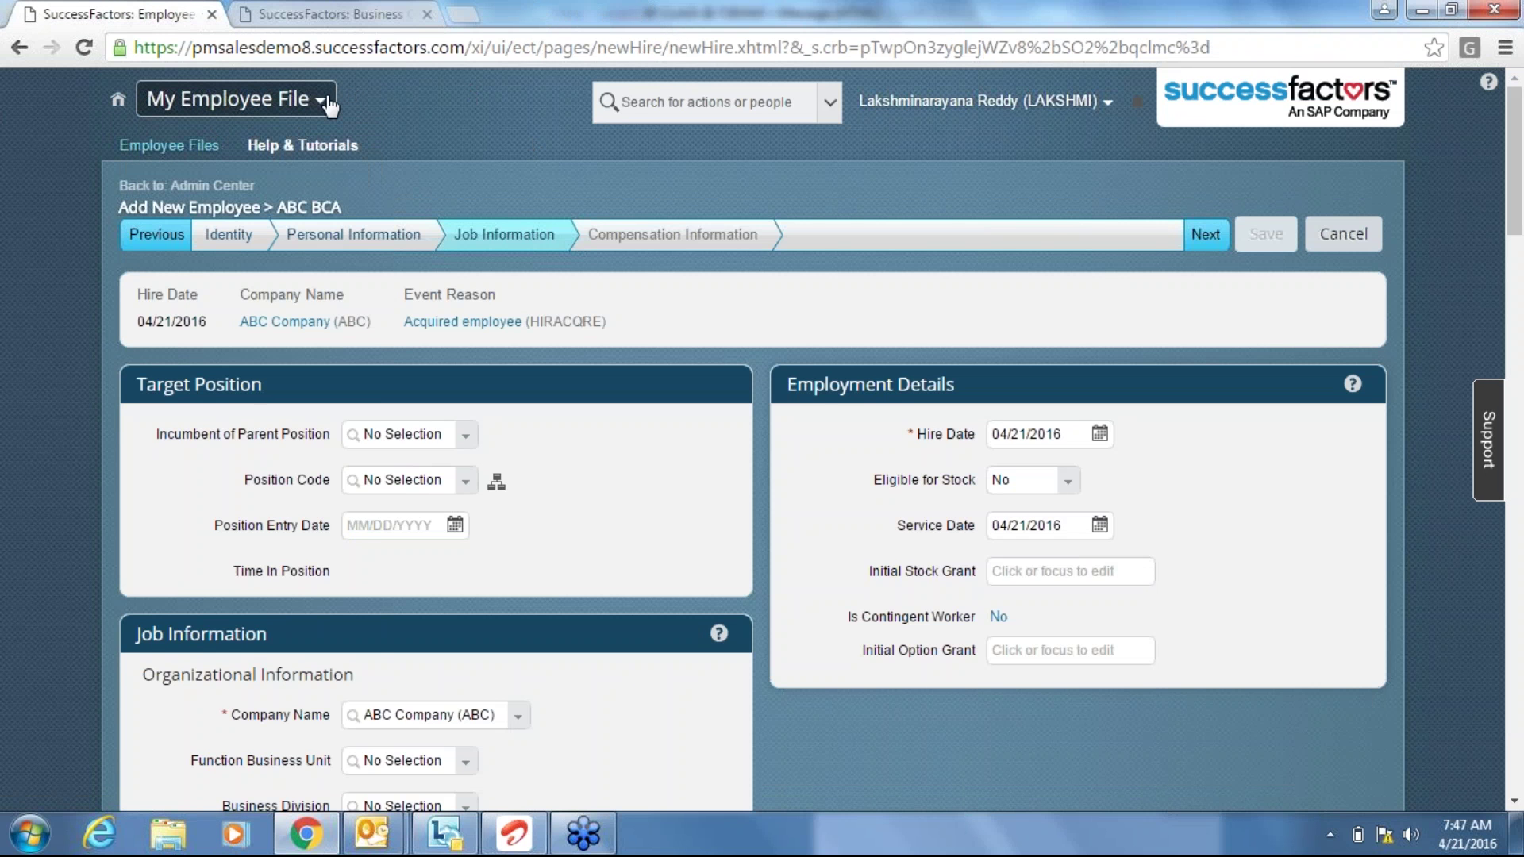
Leave the unsaved form for Admin Center and open Configure Business Rules via Tool Search.
{"action": "left_click", "coordinate": [325, 100]}
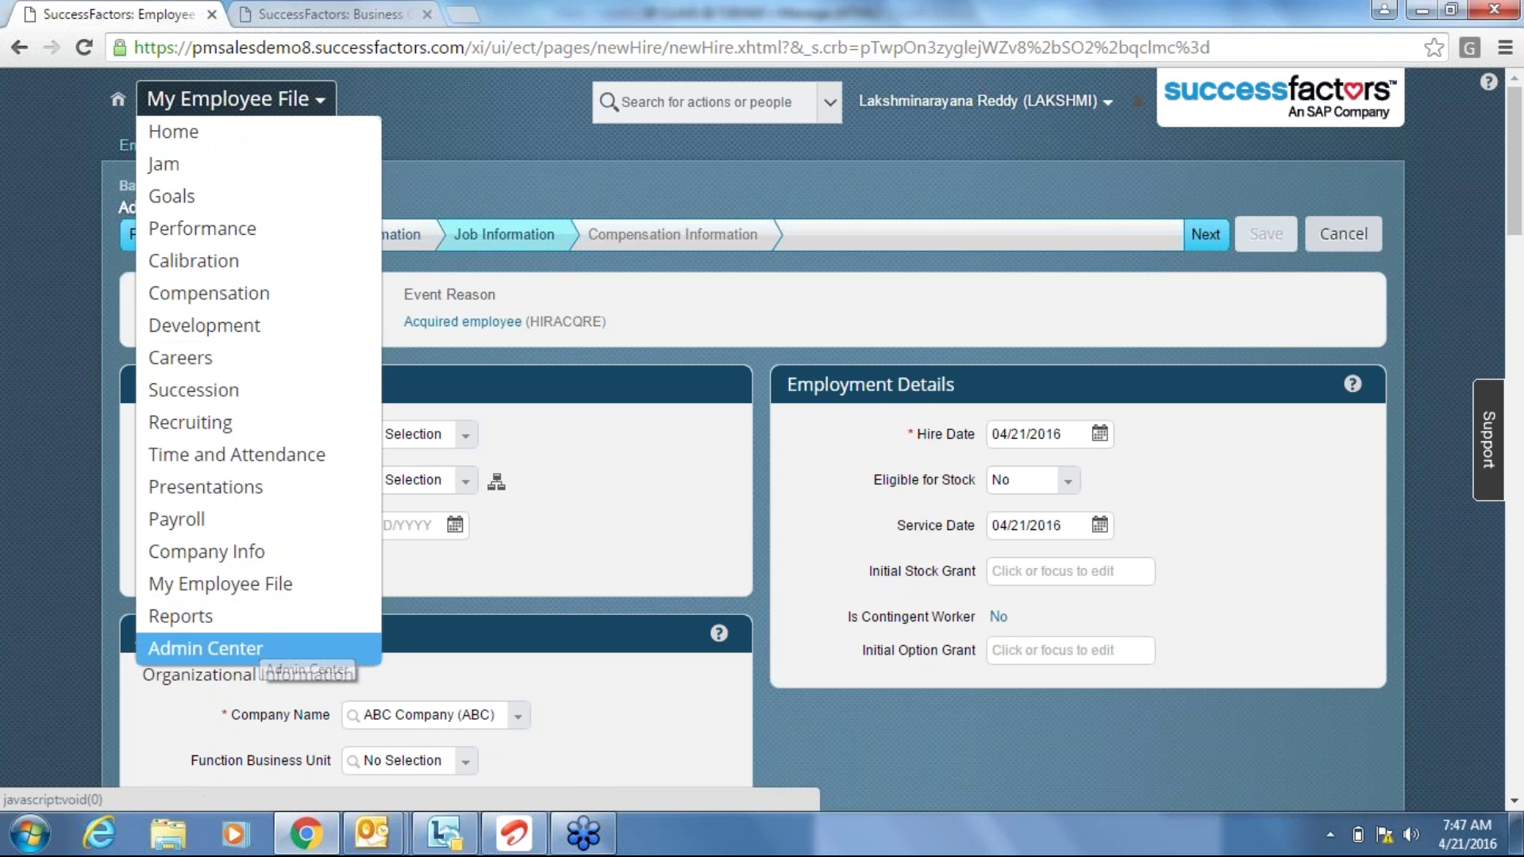
{"action": "left_click", "coordinate": [204, 648]}
{"action": "left_click", "coordinate": [788, 277]}
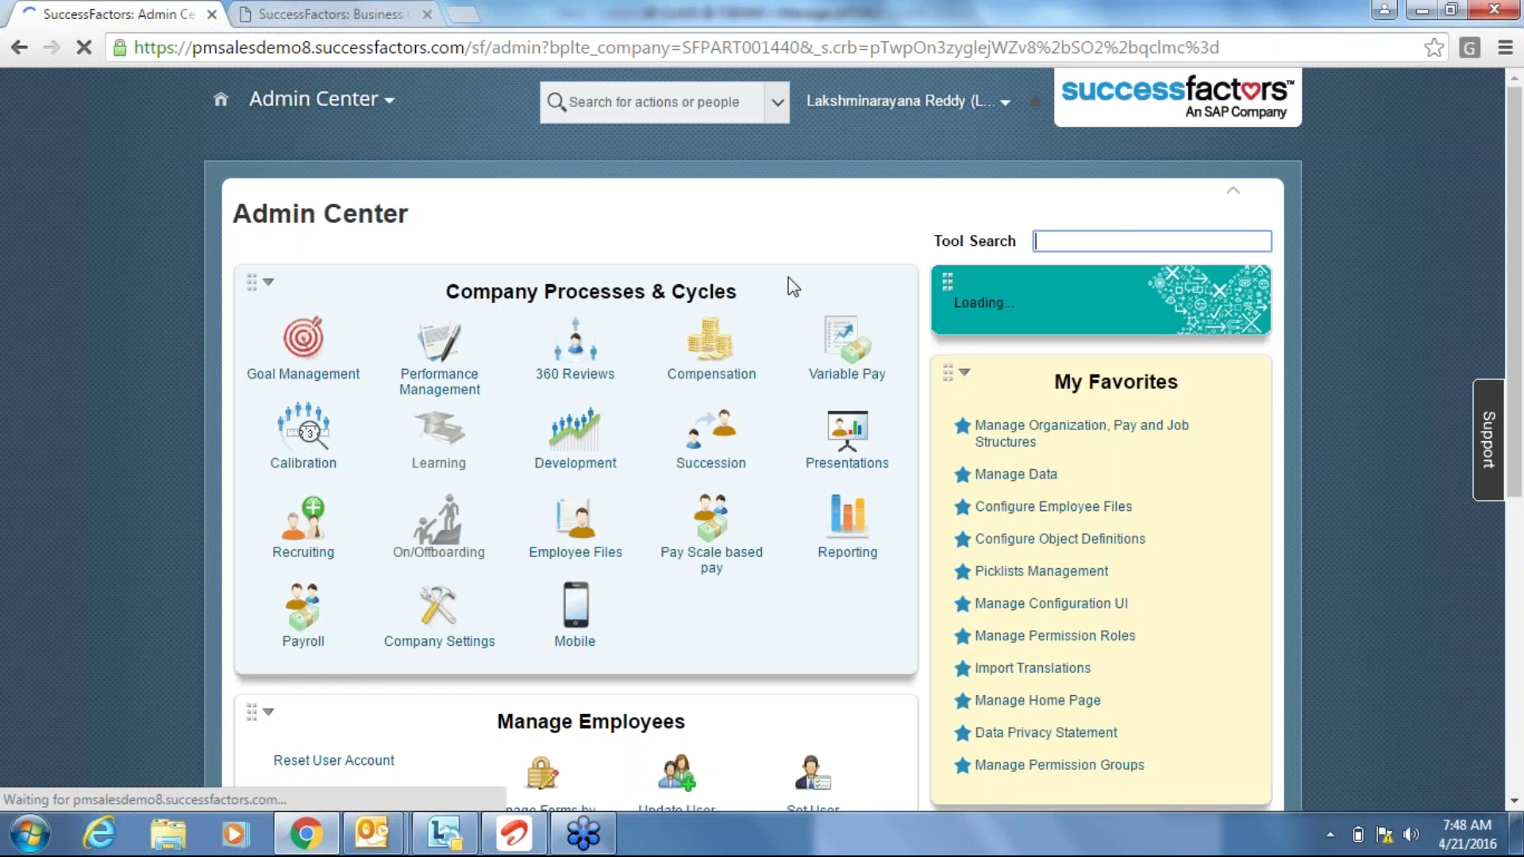
{"action": "type", "text": "co"}
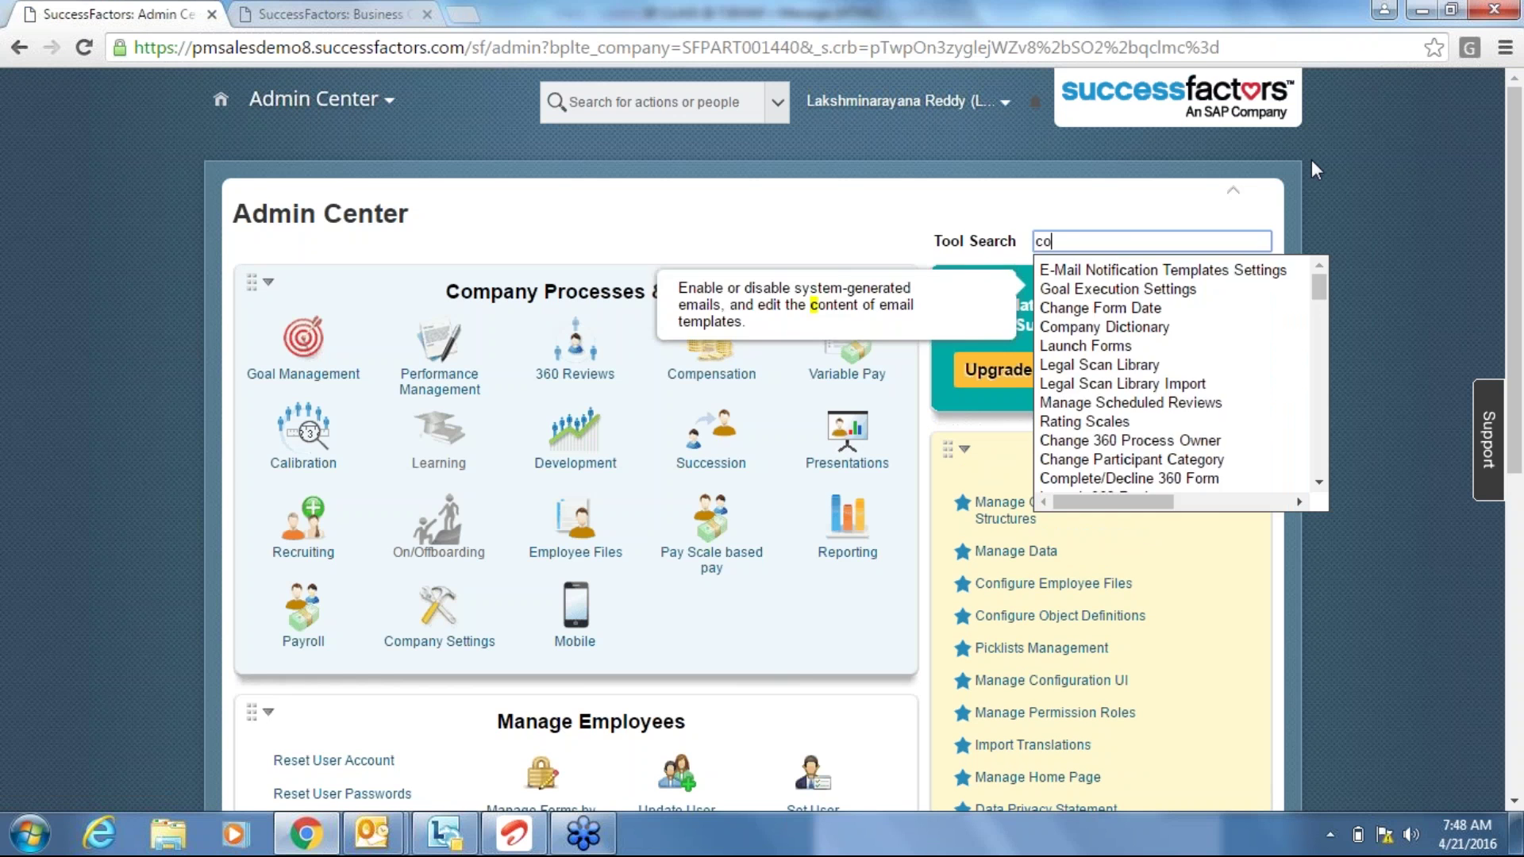
{"action": "type", "text": "nfigure b"}
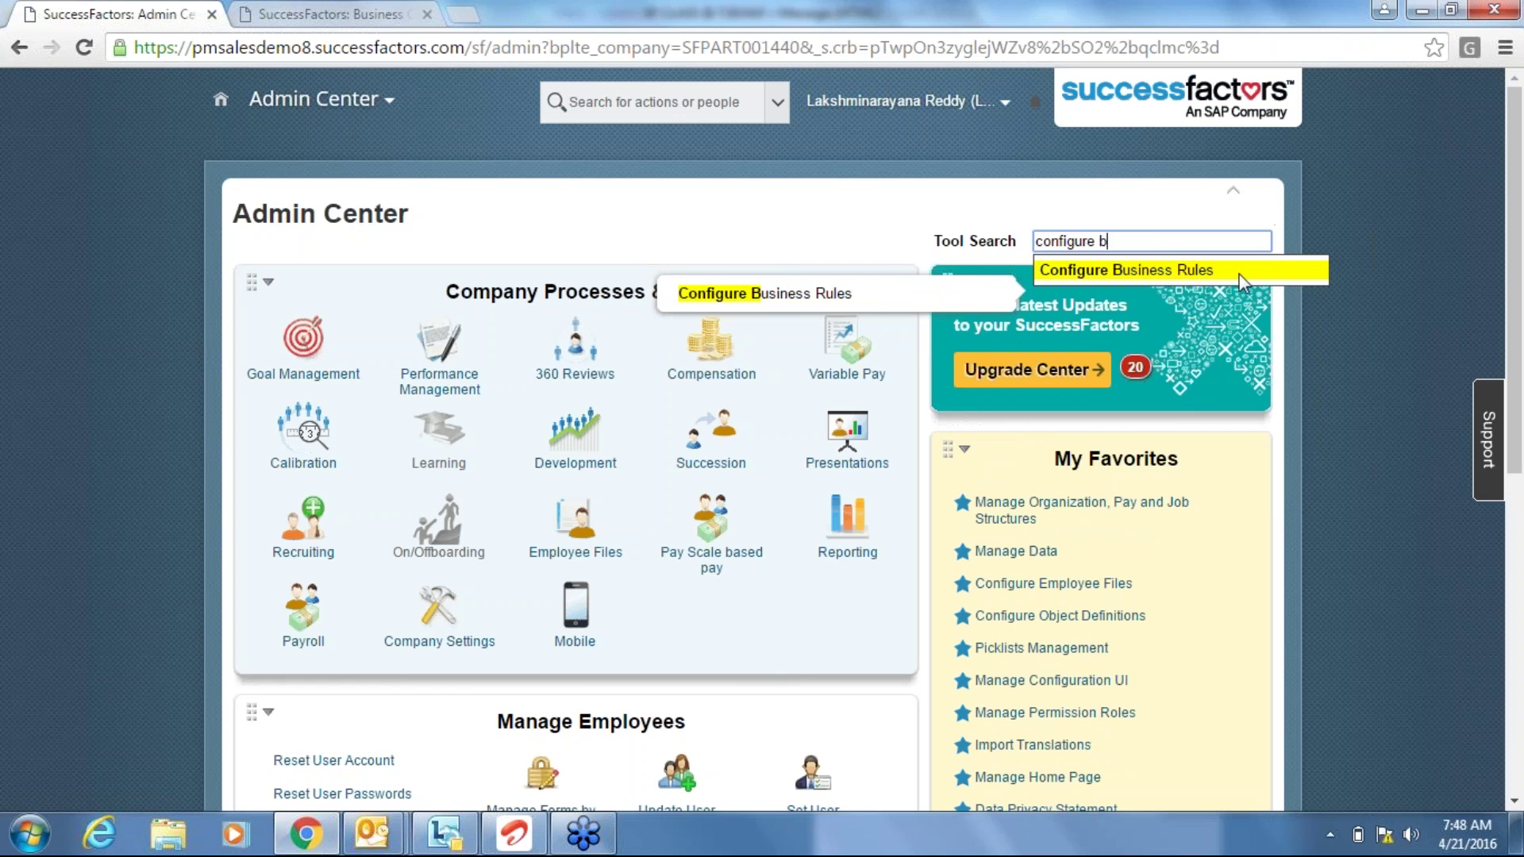
{"action": "left_click", "coordinate": [1217, 273]}
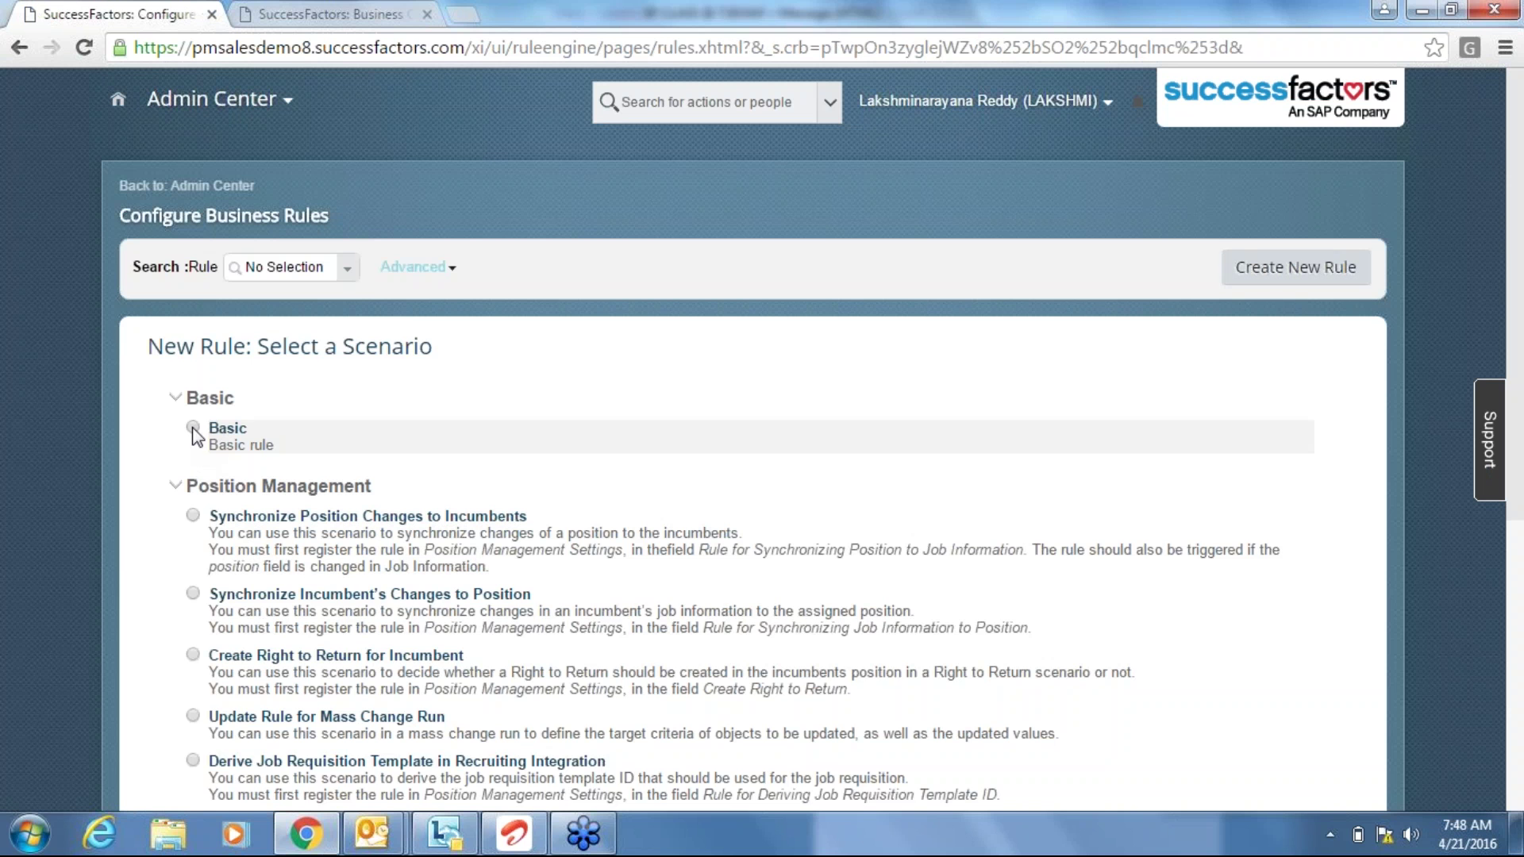
Start a Basic rule named 'INITIAL STOCK' with the space removed from its Rule ID, INITIALSTOCK.
{"action": "left_click", "coordinate": [192, 427]}
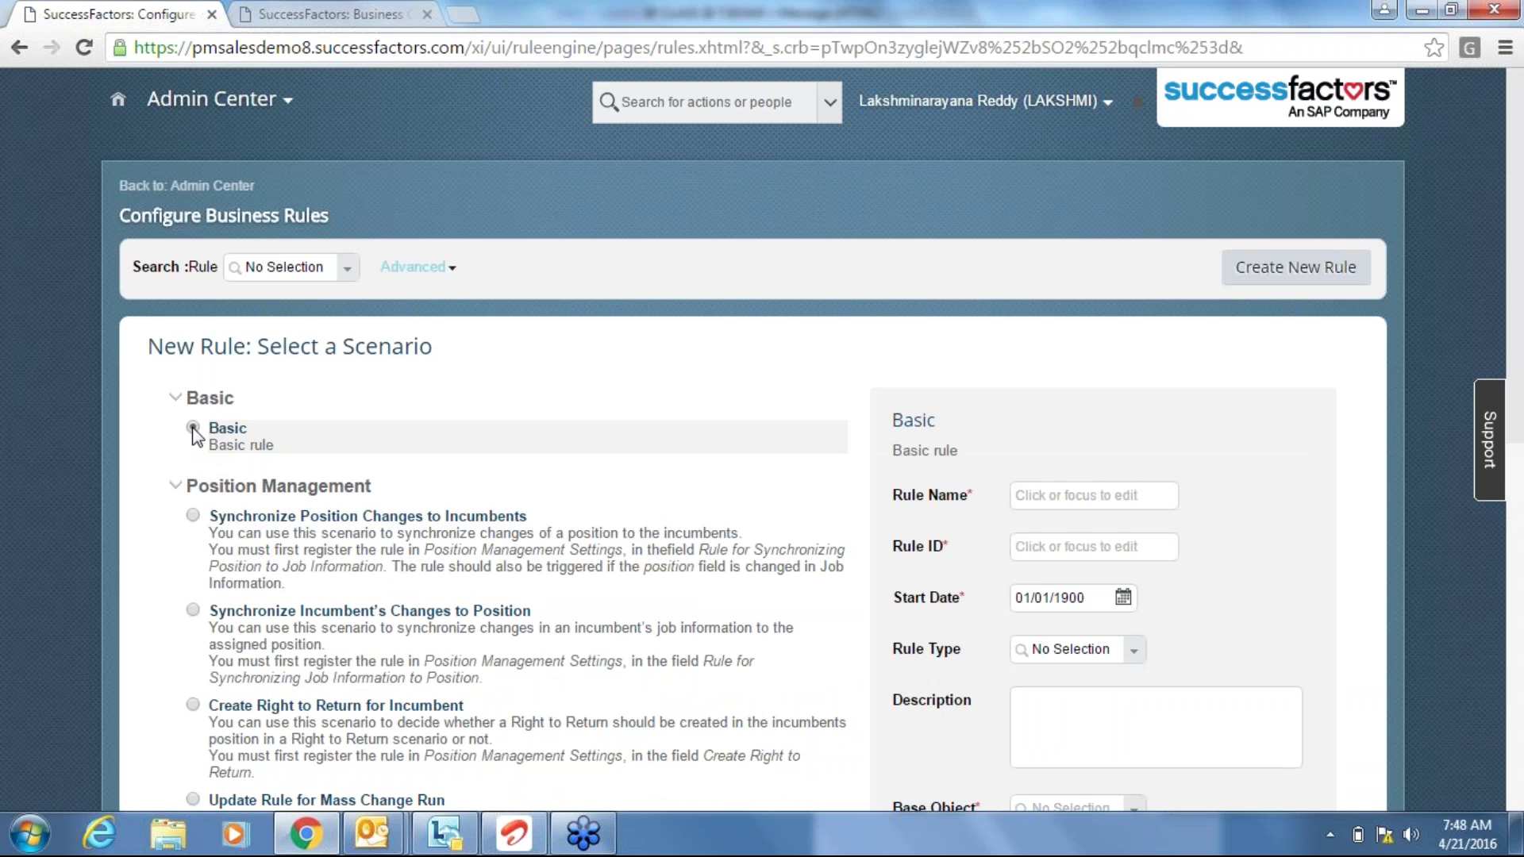
{"action": "left_click", "coordinate": [1091, 487]}
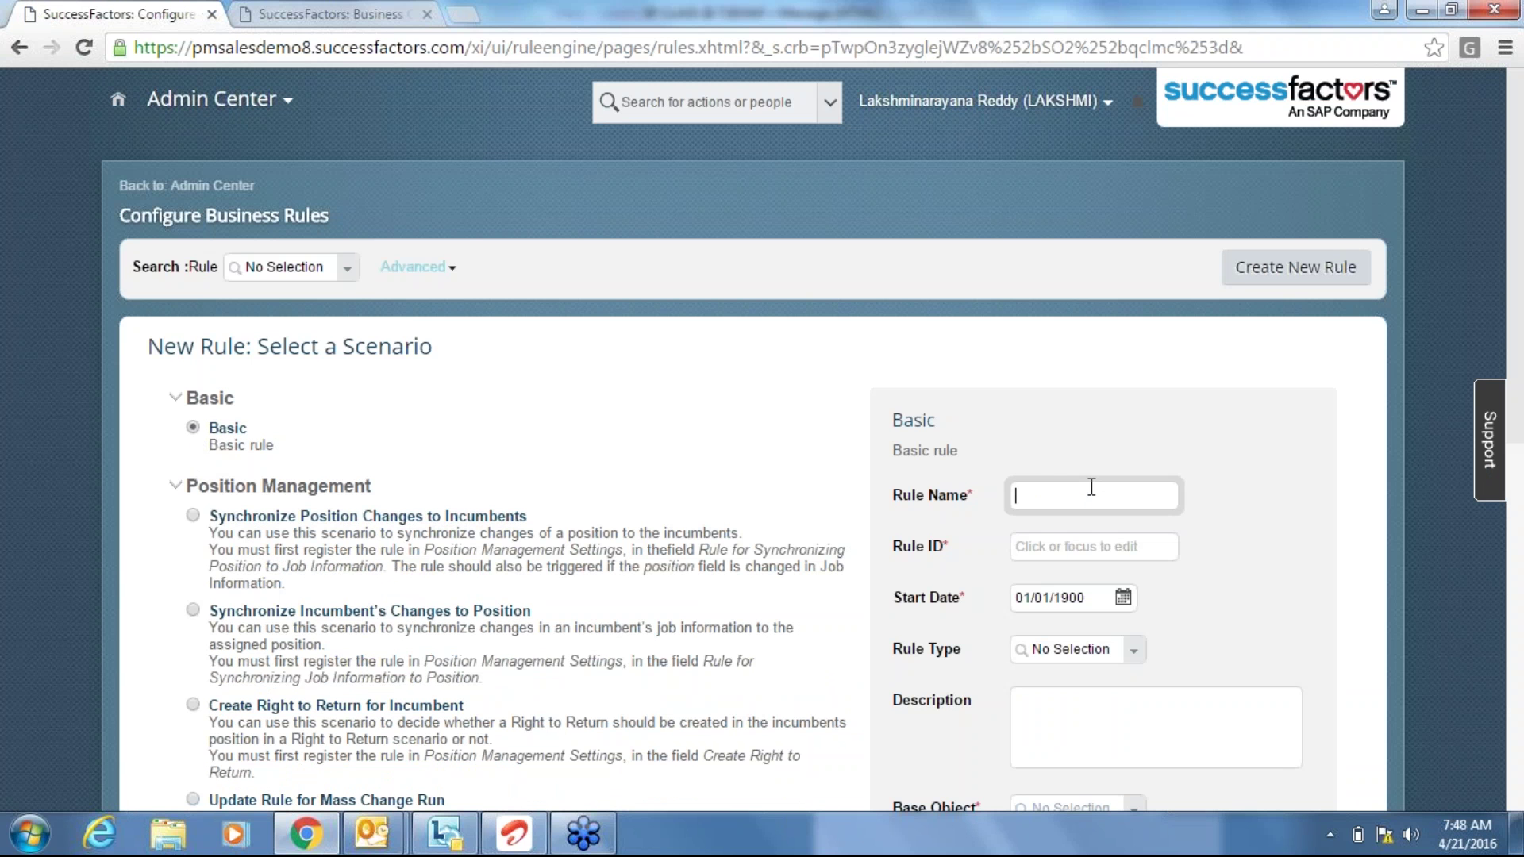
{"action": "type", "text": "INITIAL STOCK"}
{"action": "key", "text": "Tab"}
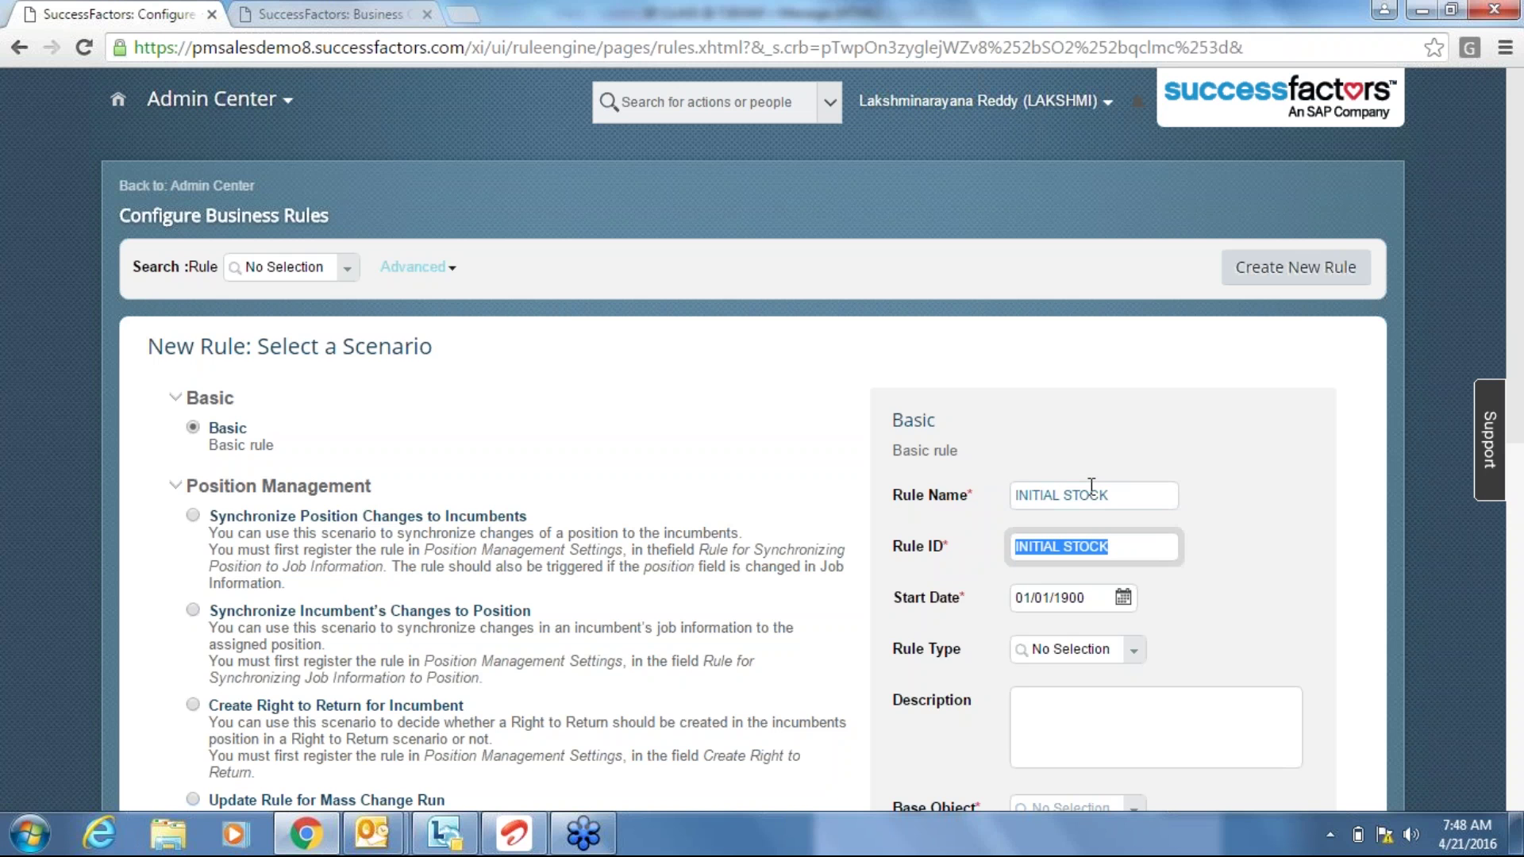
{"action": "key", "text": "Left"}
{"action": "key", "text": "Right"}
{"action": "key", "text": "Right"}
{"action": "key", "text": "Right"}
{"action": "key", "text": "Right"}
{"action": "key", "text": "Right"}
{"action": "key", "text": "Right"}
{"action": "key", "text": "Right"}
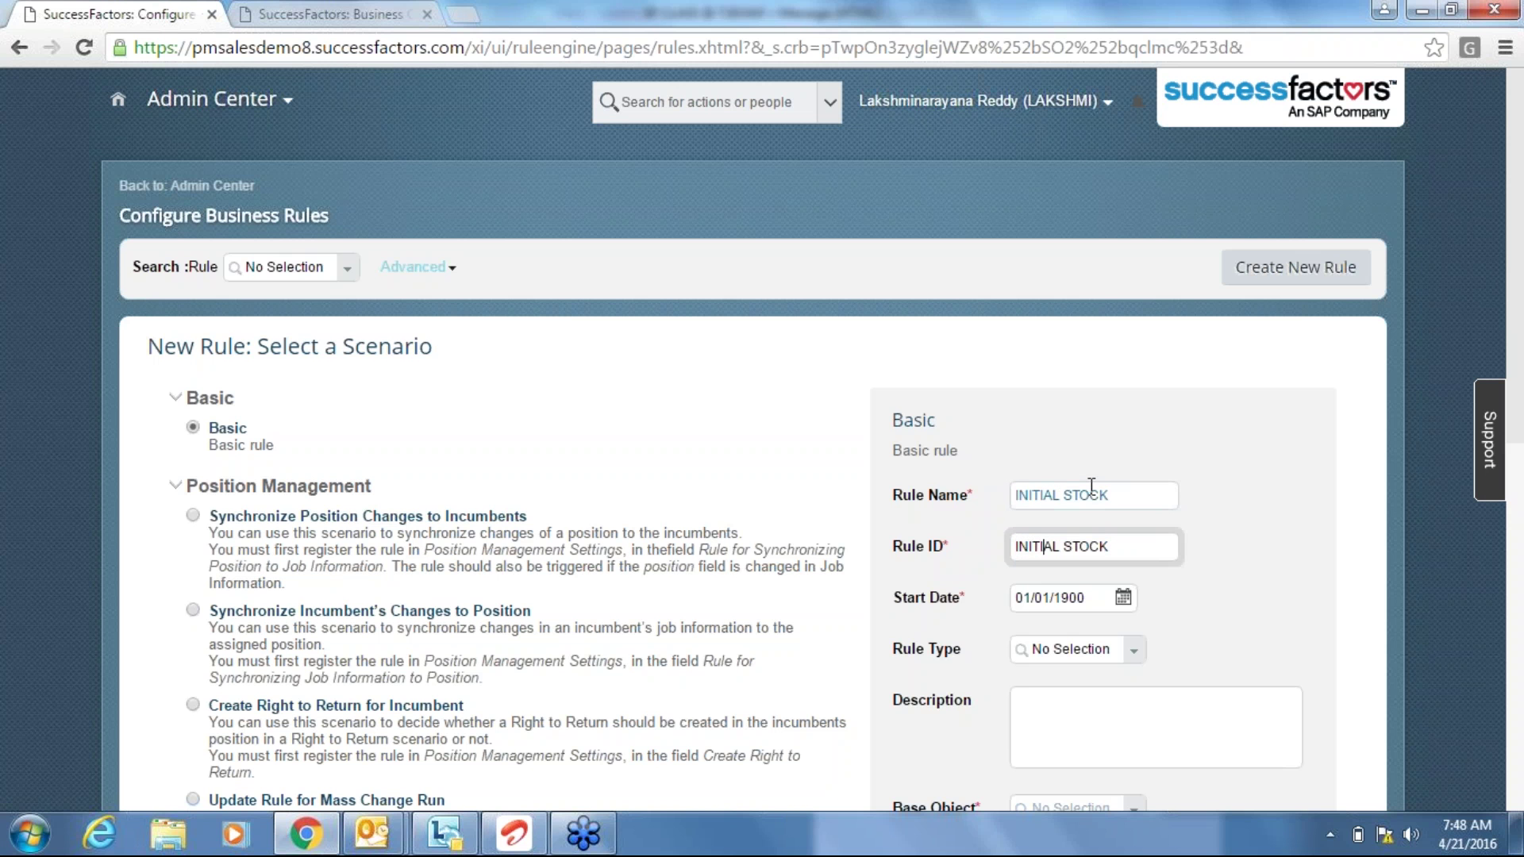
{"action": "key", "text": "Delete"}
Set the rule type to Field Defaults with description 'Intial Stock Grant to be equal to 1000'.
{"action": "left_click", "coordinate": [1136, 655]}
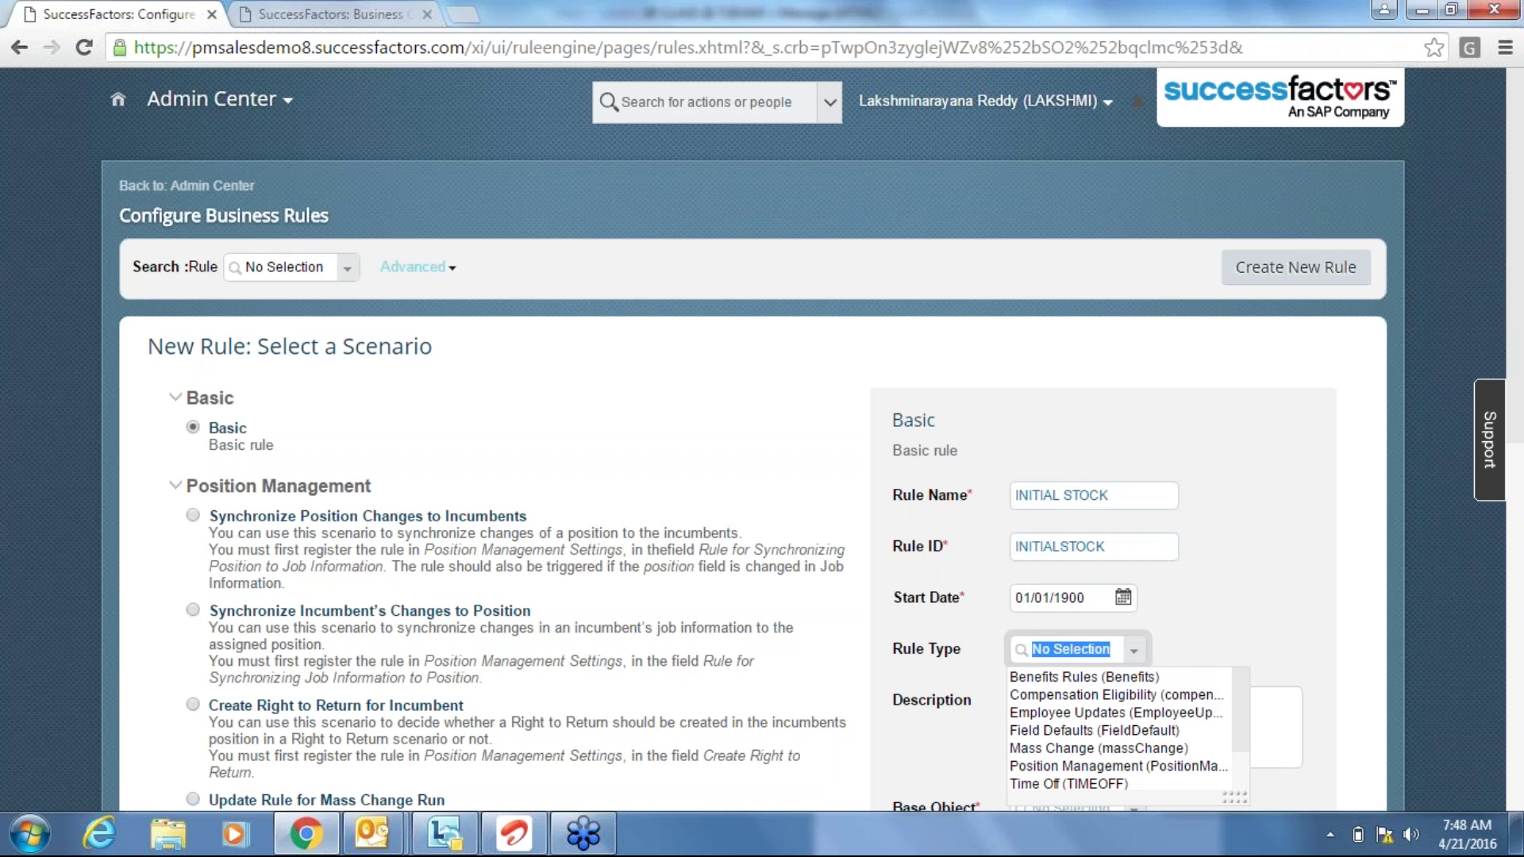
{"action": "left_click", "coordinate": [1117, 734]}
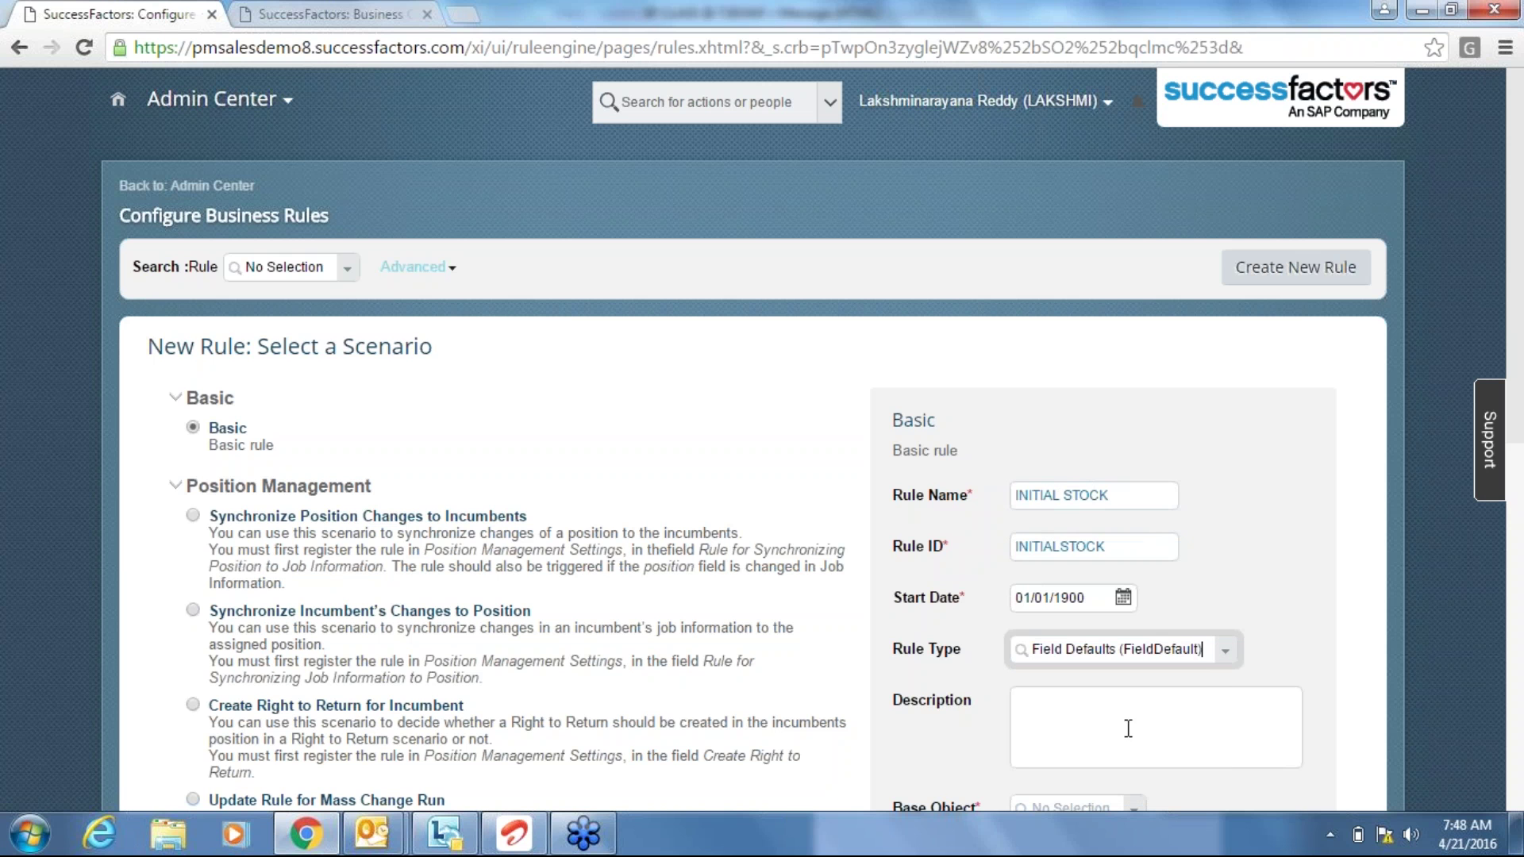
{"action": "left_click", "coordinate": [1168, 708]}
{"action": "type", "text": "Int"}
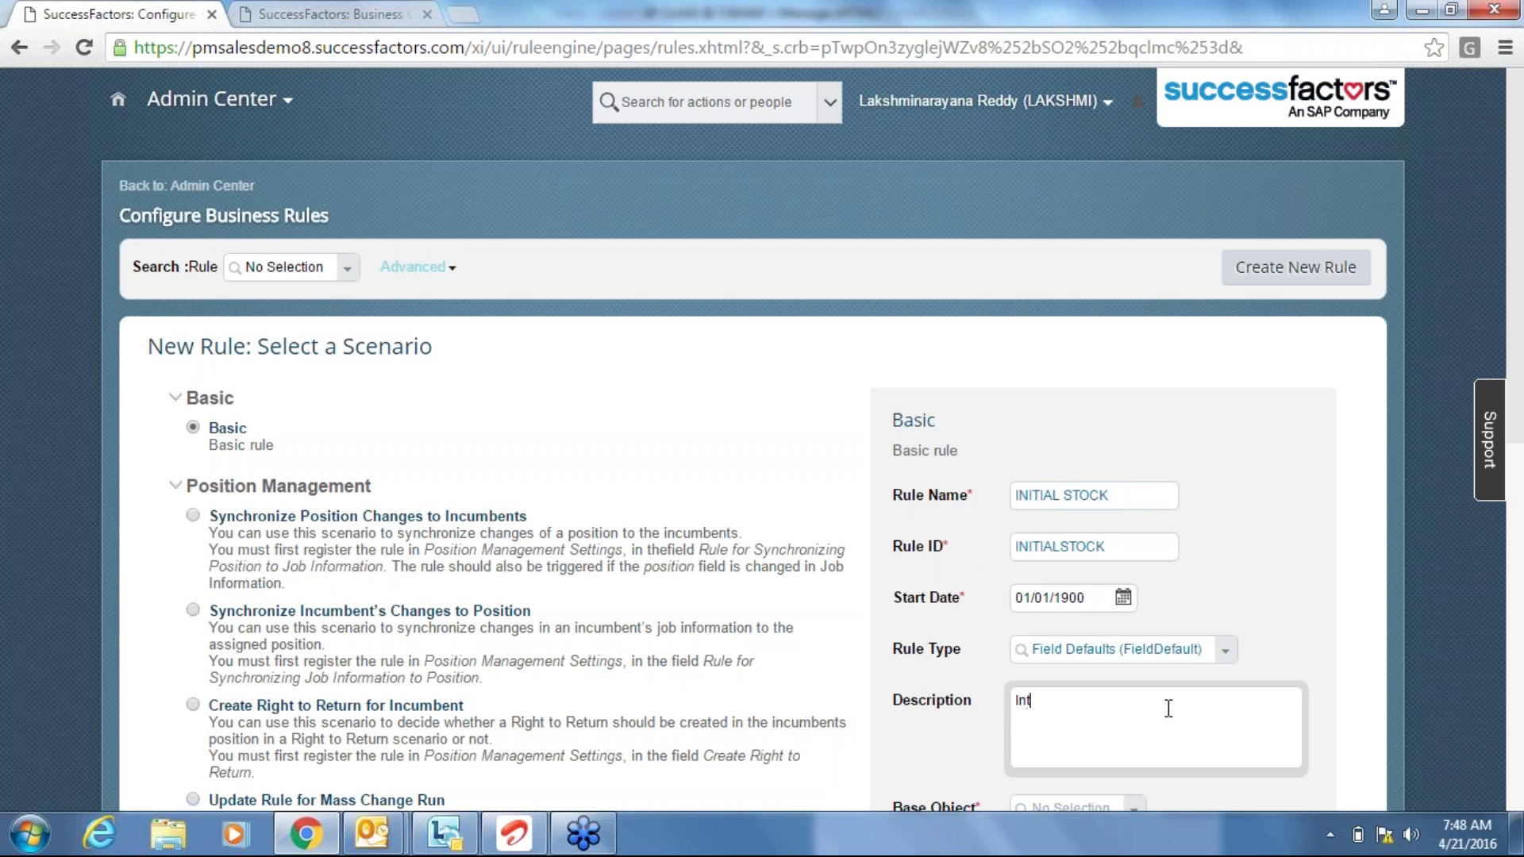
{"action": "type", "text": "ial Stock Grant to be ee"}
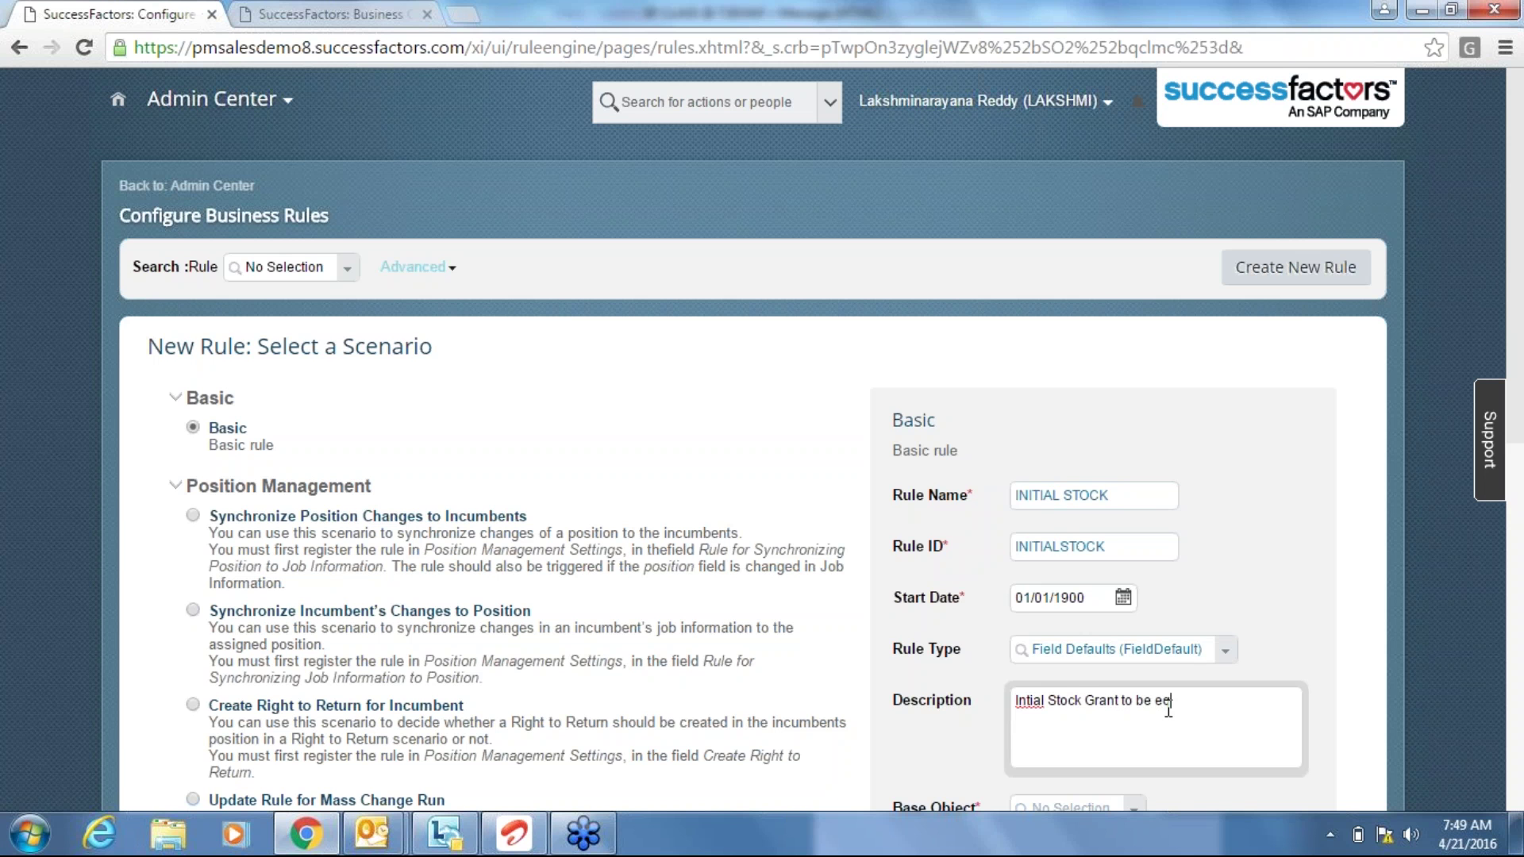
{"action": "key", "text": "BackSpace"}
{"action": "type", "text": "qual to 1000"}
{"action": "left_click", "coordinate": [1396, 758]}
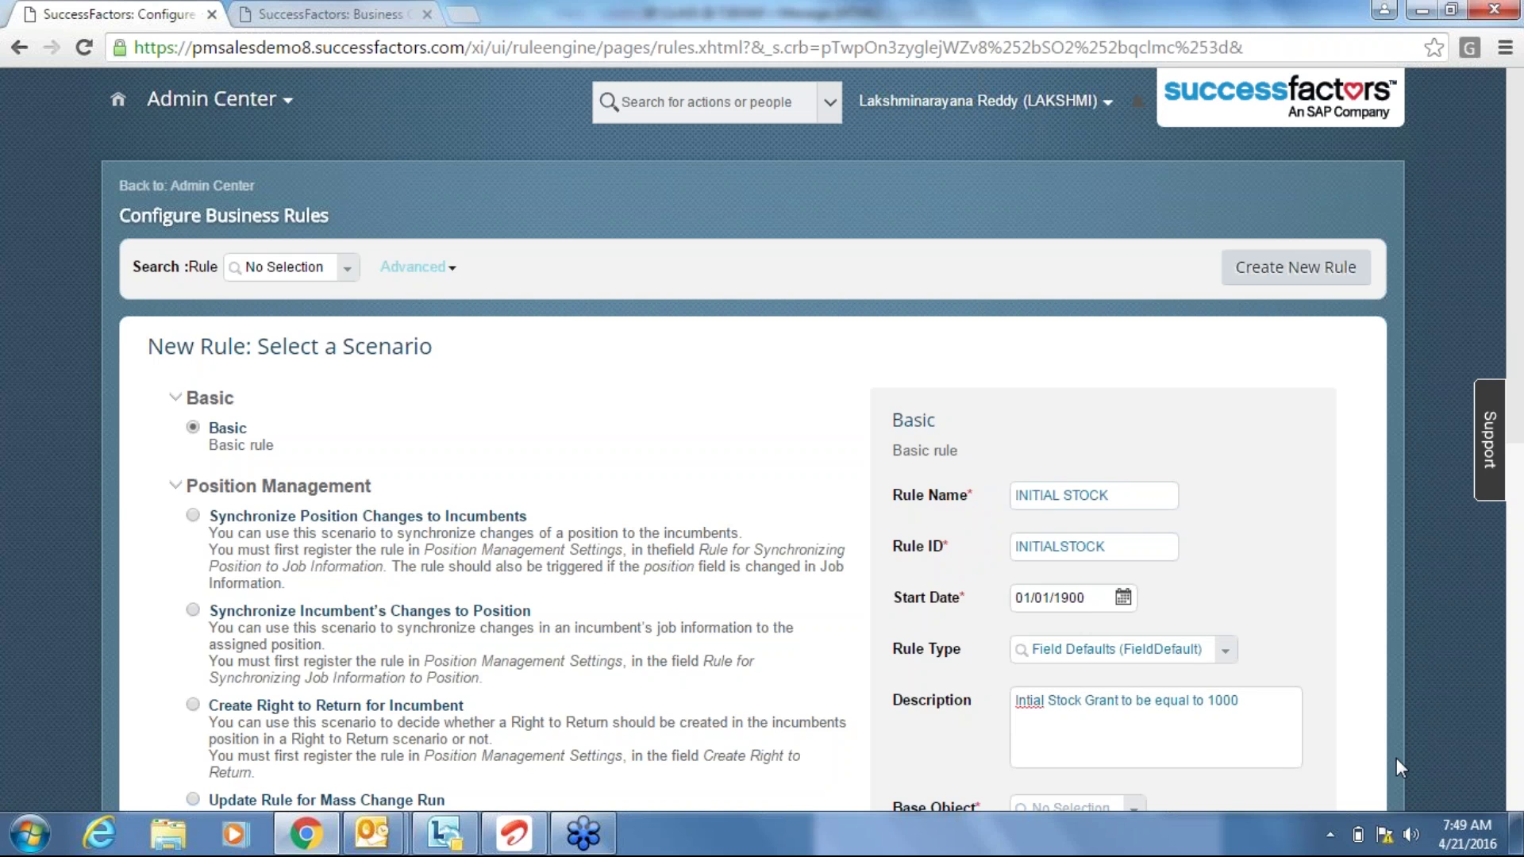
Search 'employ' and choose Employee Information as the INITIALSTOCK rule's base object.
{"action": "scroll", "coordinate": [1397, 759], "scroll_direction": "down", "scroll_amount": 1}
{"action": "scroll", "coordinate": [1397, 759], "scroll_direction": "down", "scroll_amount": 2}
{"action": "left_click", "coordinate": [1134, 634]}
{"action": "type", "text": "emplo"}
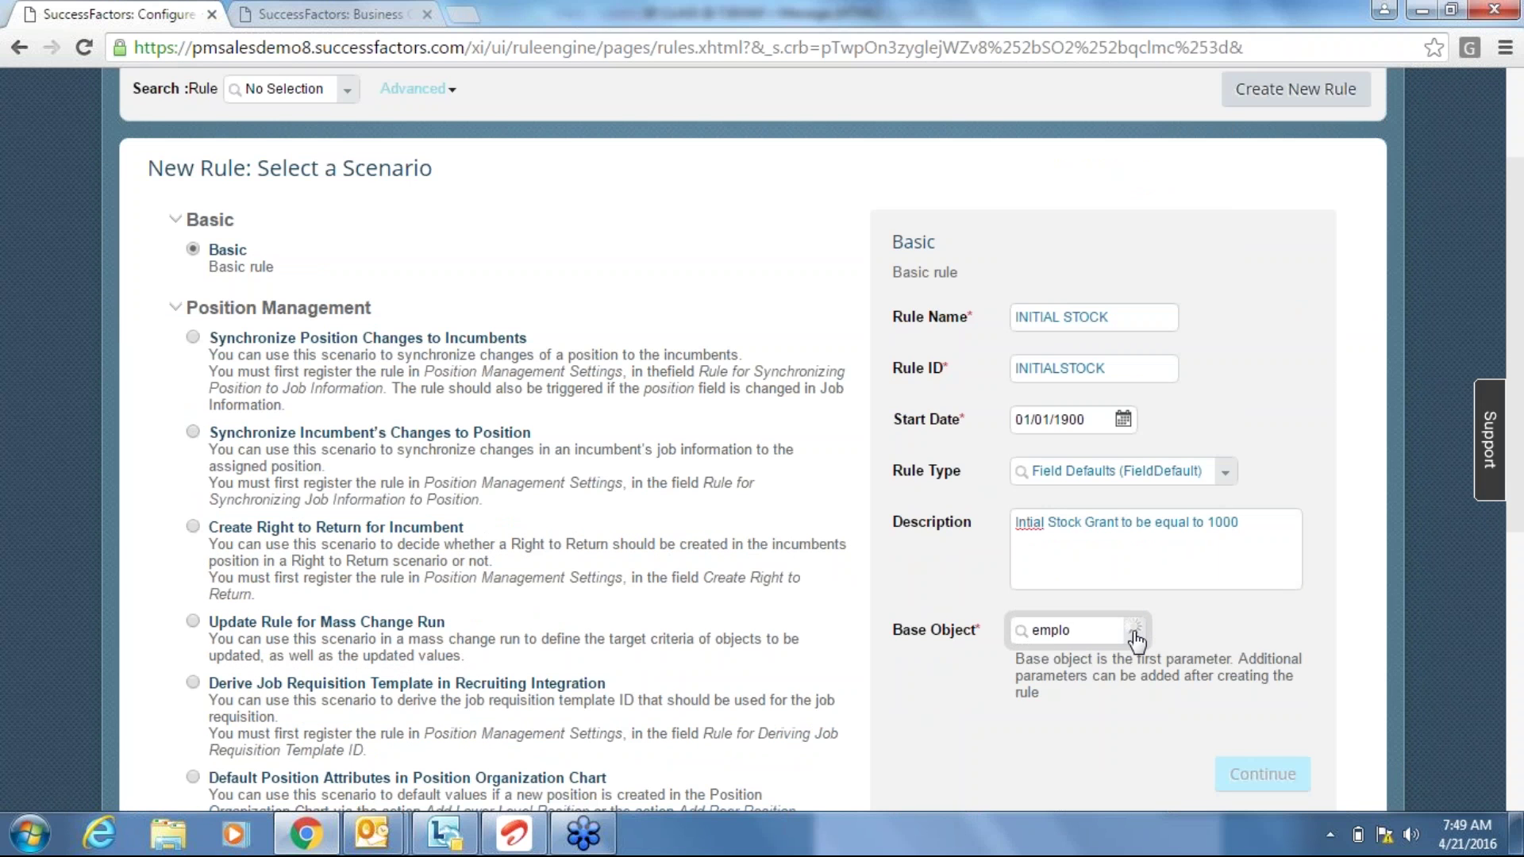
{"action": "type", "text": "y"}
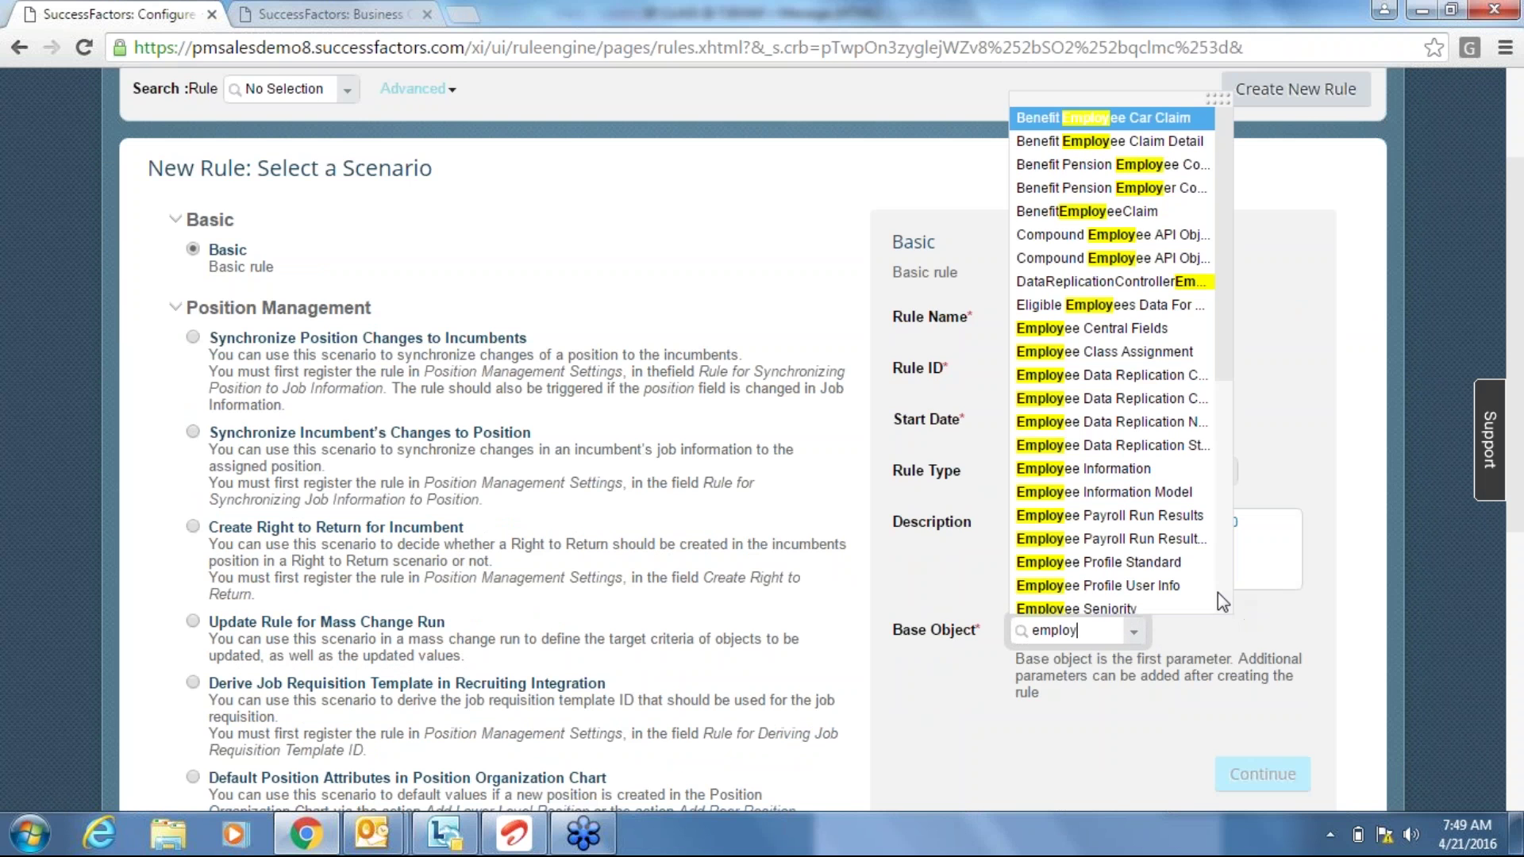
{"action": "scroll", "coordinate": [1220, 601], "scroll_direction": "down", "scroll_amount": 3}
{"action": "scroll", "coordinate": [1220, 601], "scroll_direction": "down", "scroll_amount": 3}
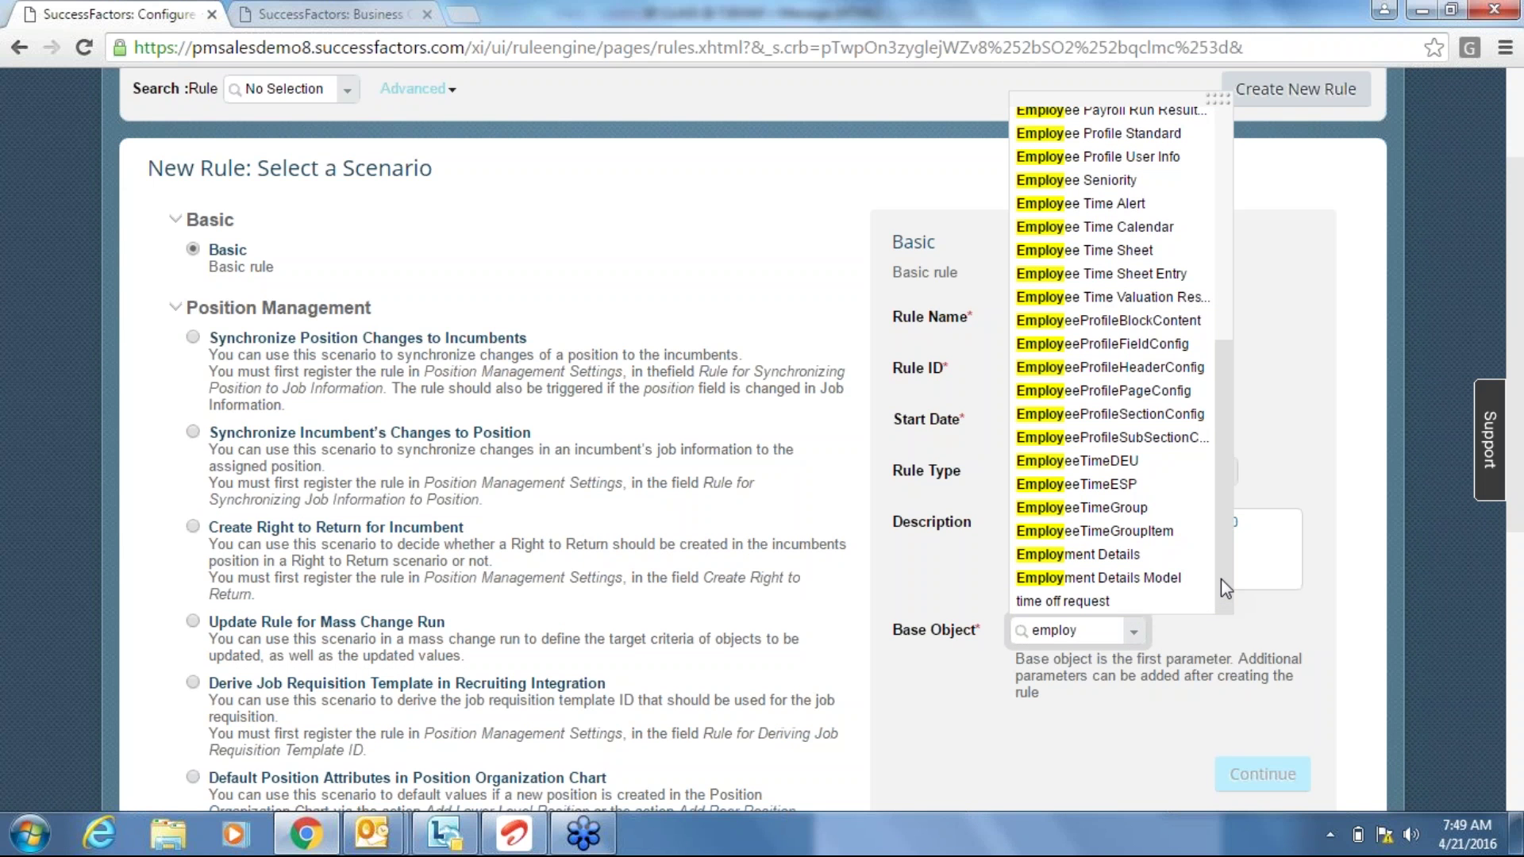
{"action": "scroll", "coordinate": [1220, 577], "scroll_direction": "up", "scroll_amount": 7}
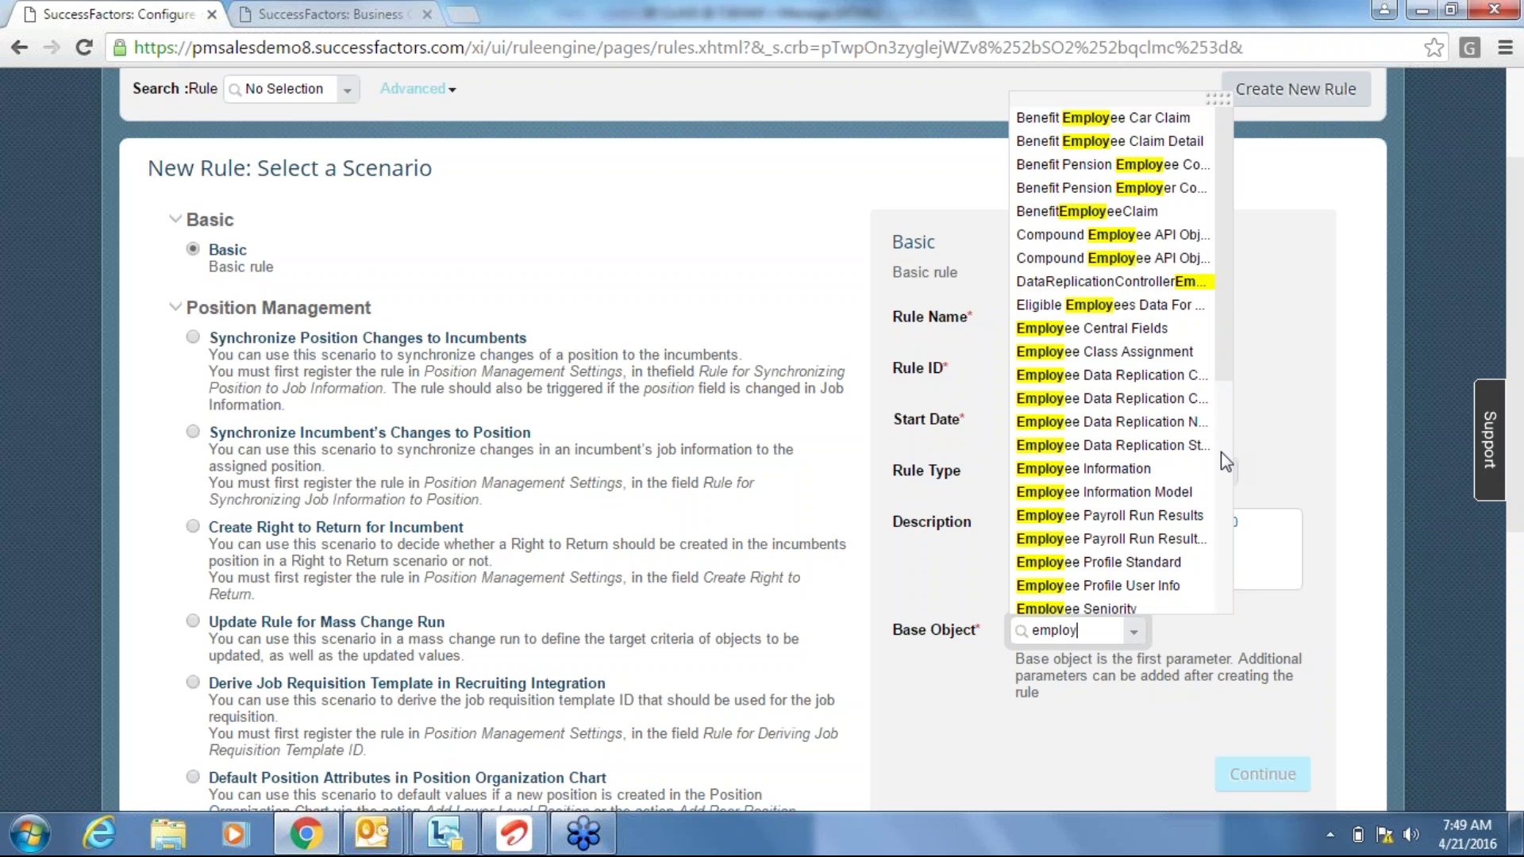
{"action": "left_click", "coordinate": [1151, 468]}
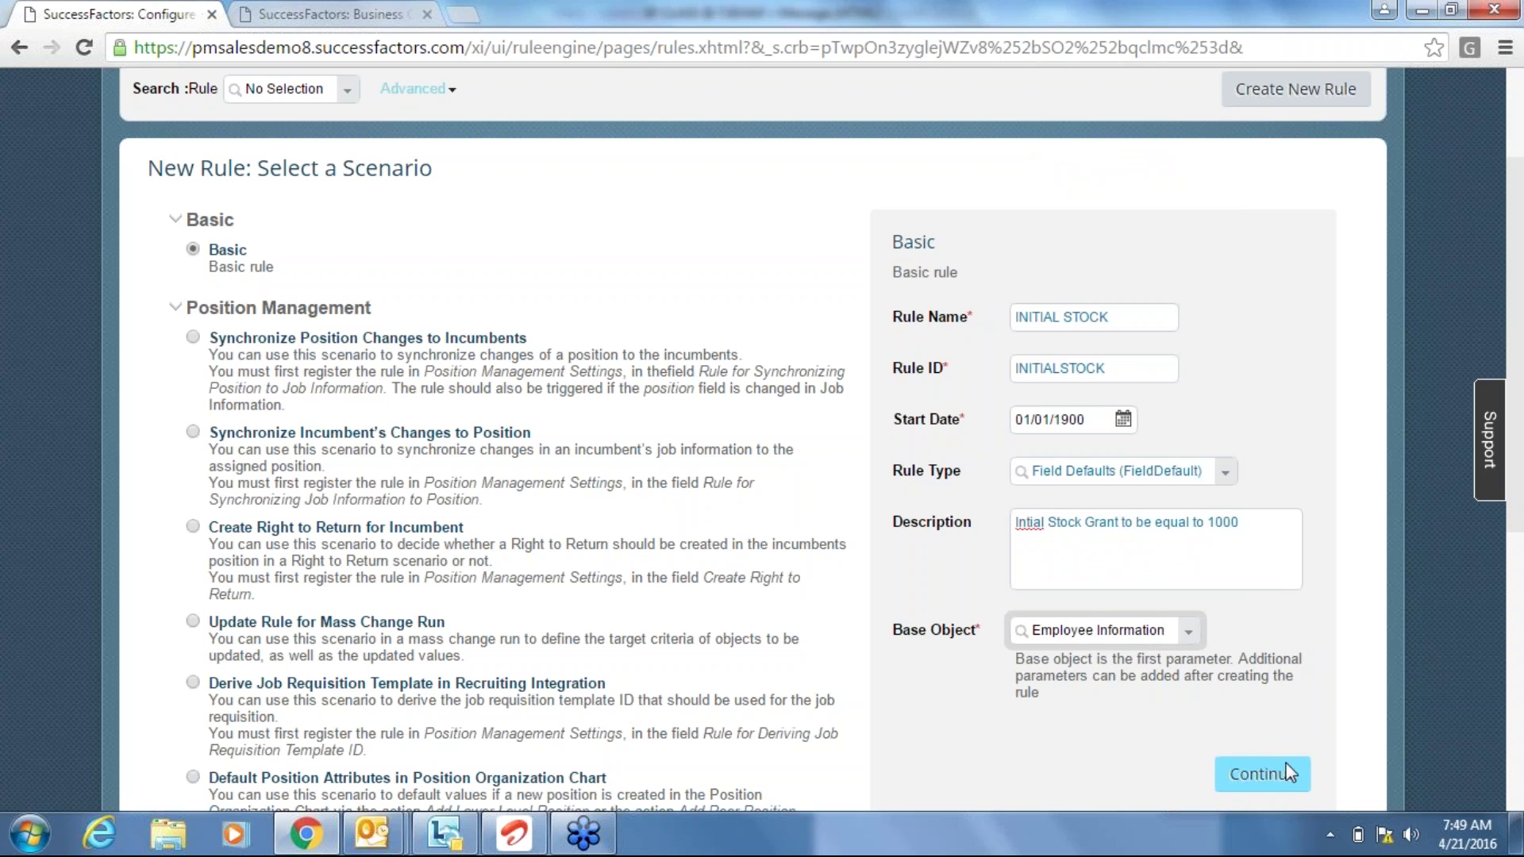
Continue to the rule editor and set the If field to Job Information > Company Name.
{"action": "left_click", "coordinate": [1272, 785]}
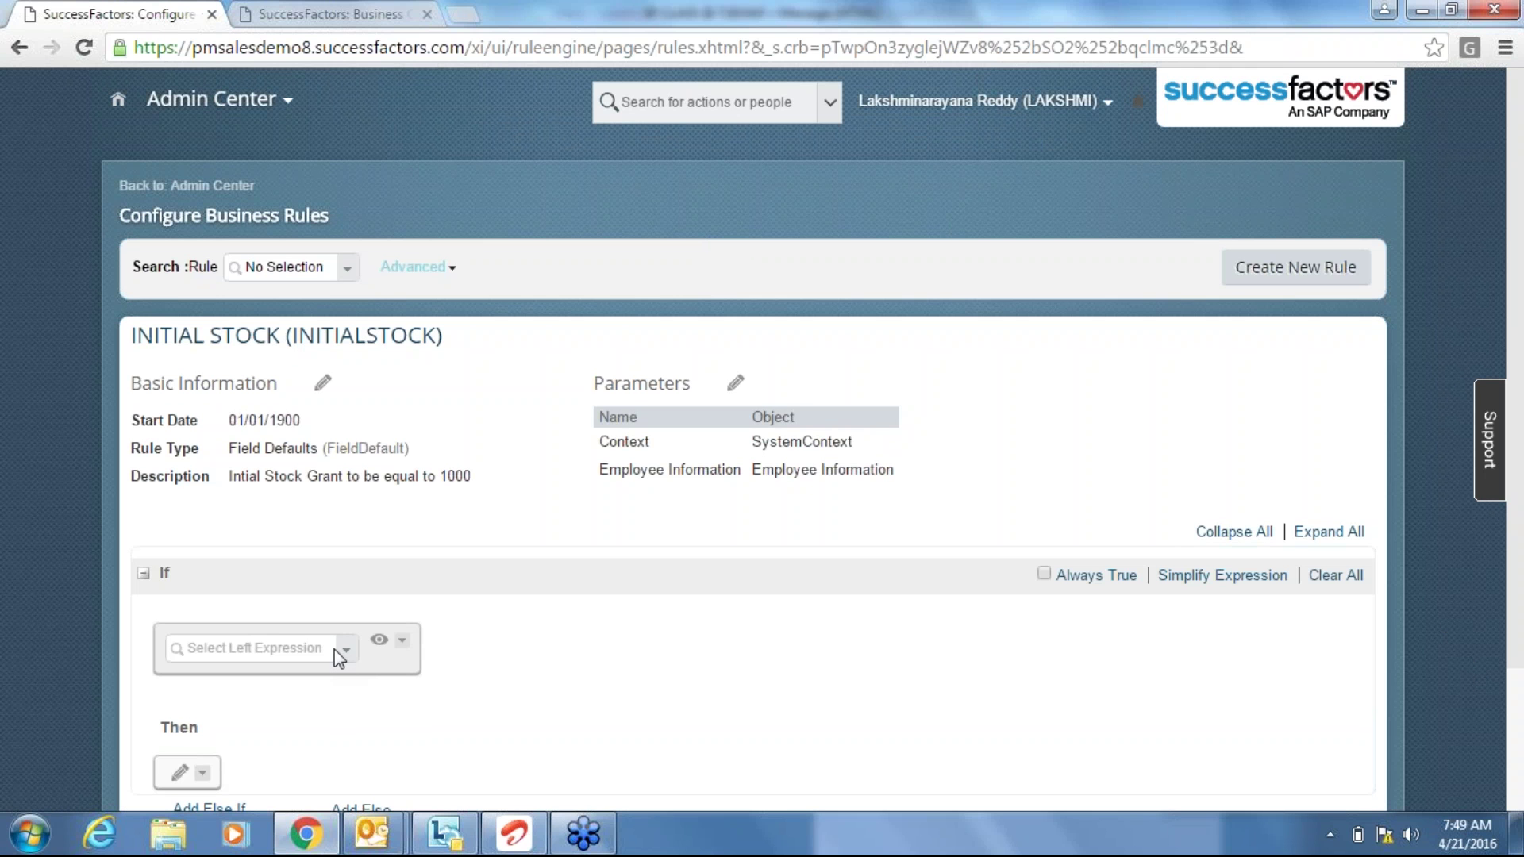
{"action": "left_click", "coordinate": [299, 646]}
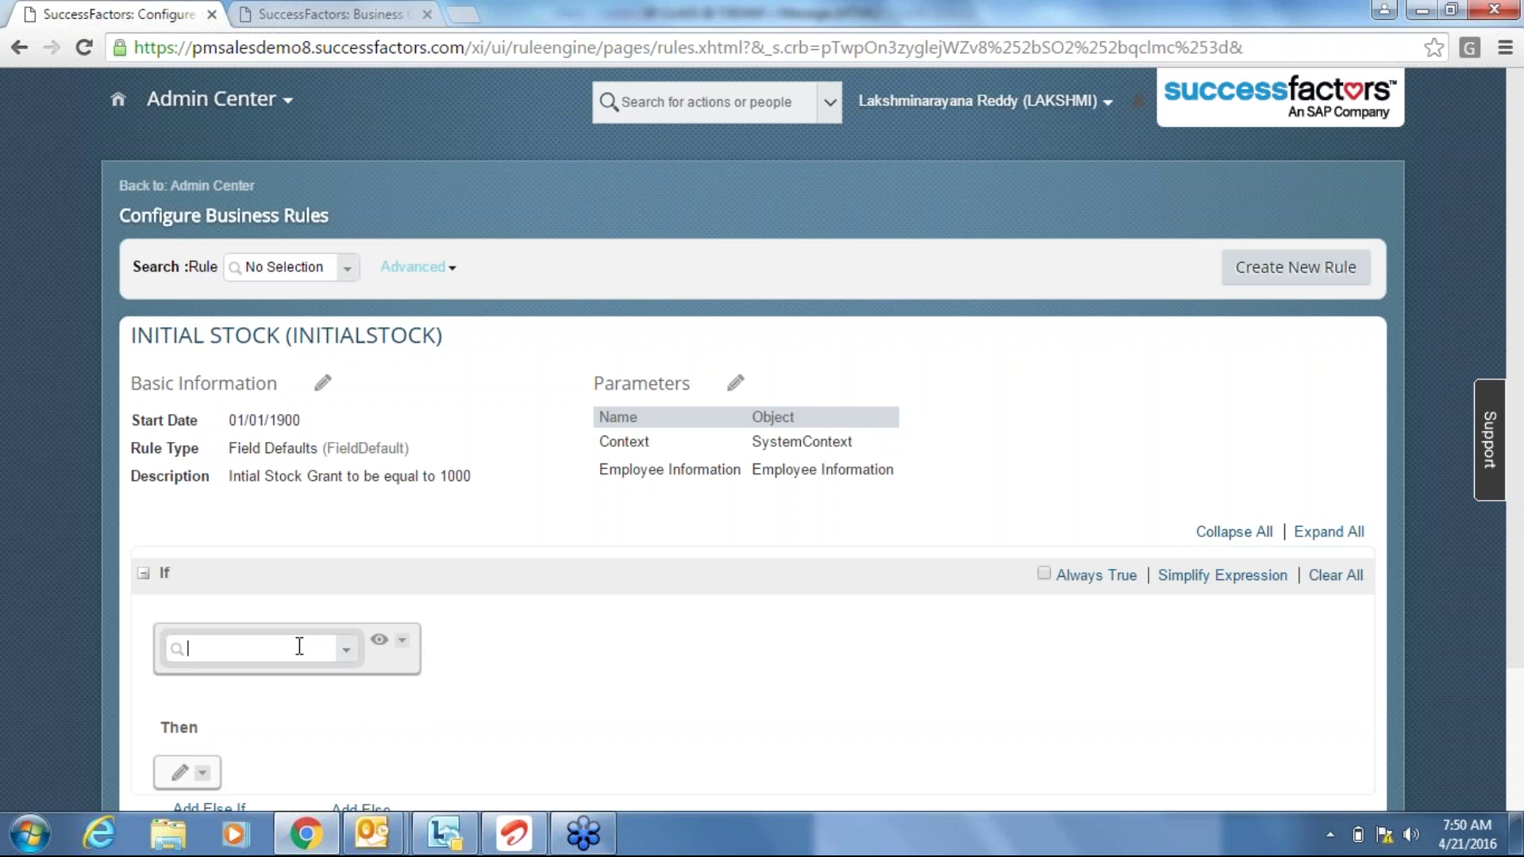
{"action": "left_click", "coordinate": [1426, 676]}
{"action": "scroll", "coordinate": [1426, 685], "scroll_direction": "down", "scroll_amount": 3}
{"action": "left_click", "coordinate": [285, 472]}
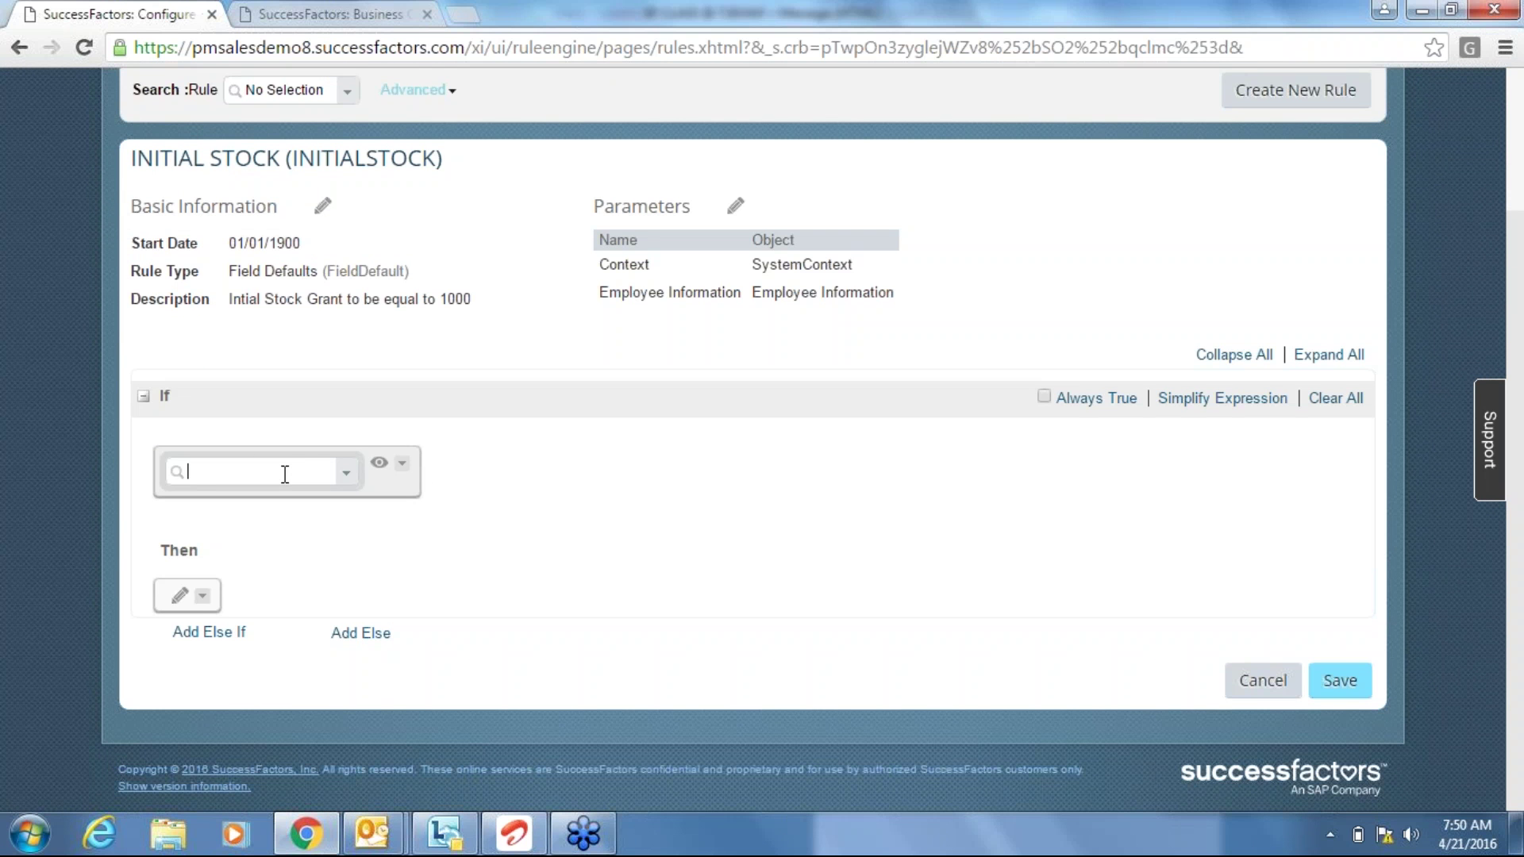
{"action": "type", "text": "company"}
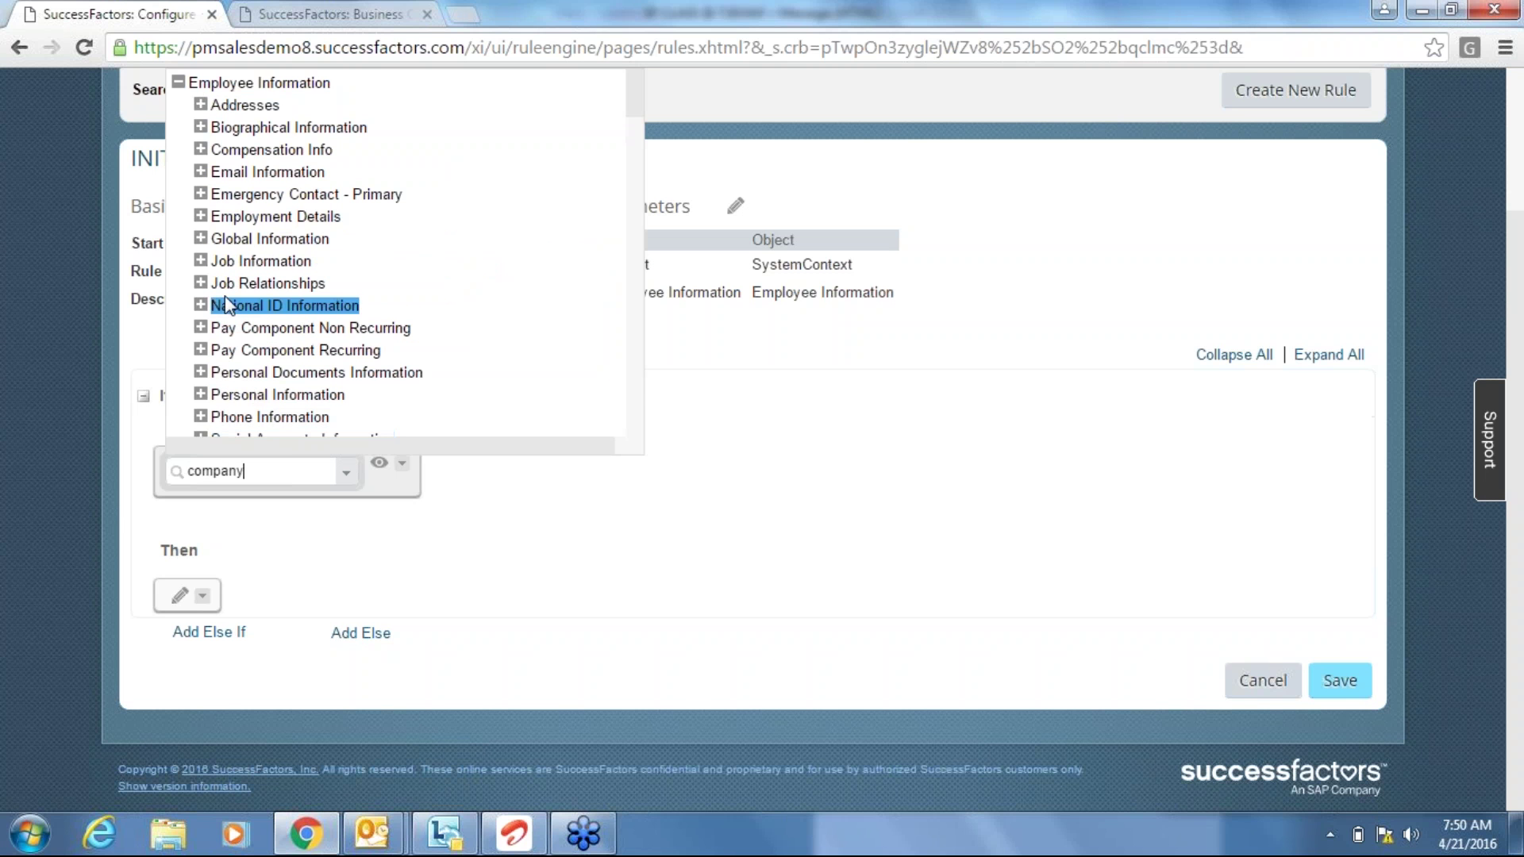
{"action": "left_click", "coordinate": [201, 261]}
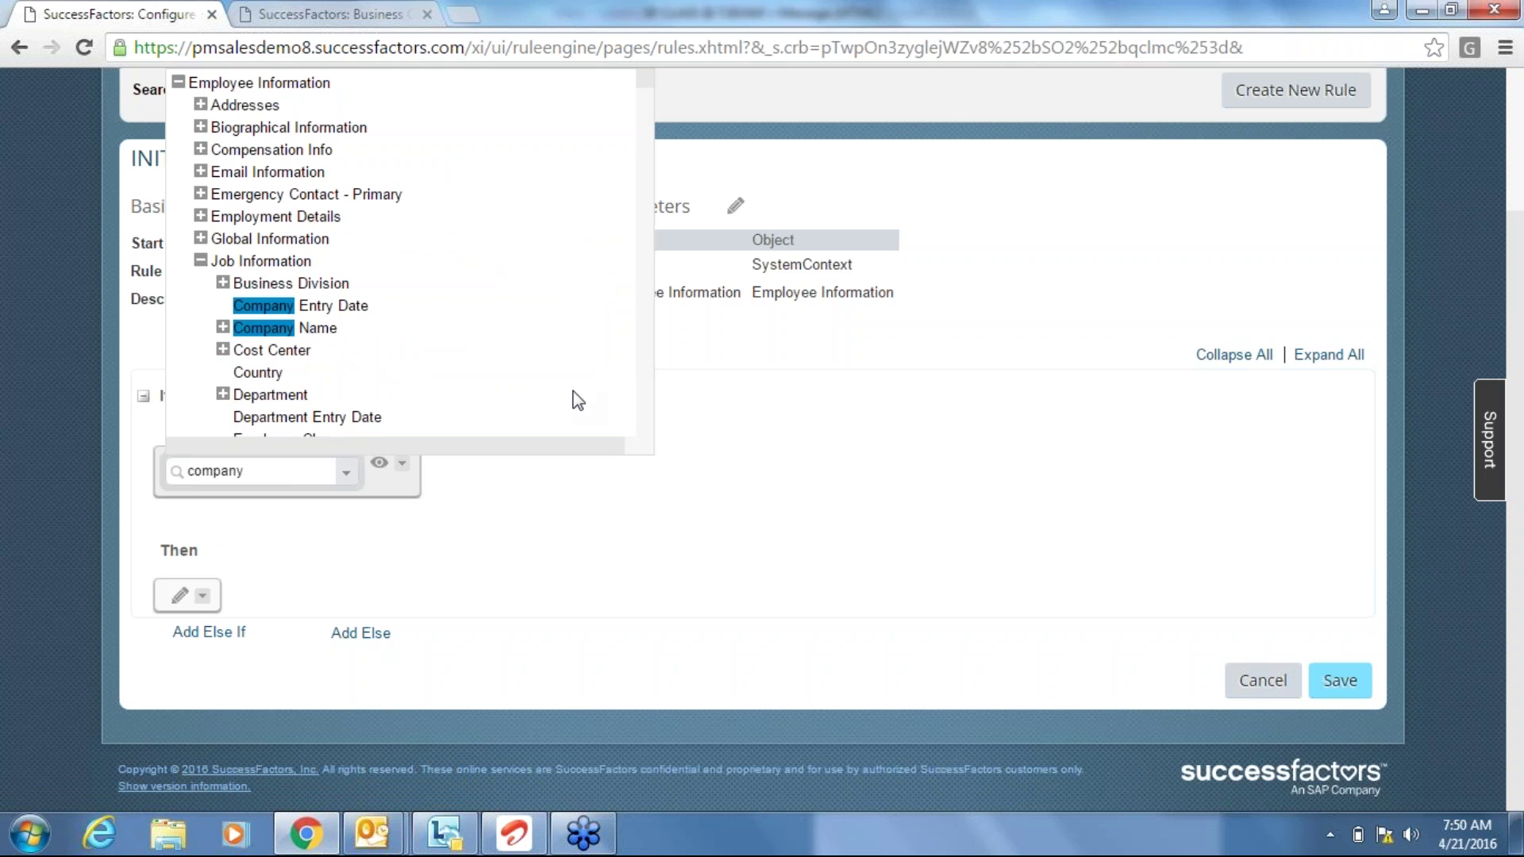
{"action": "left_click", "coordinate": [322, 329]}
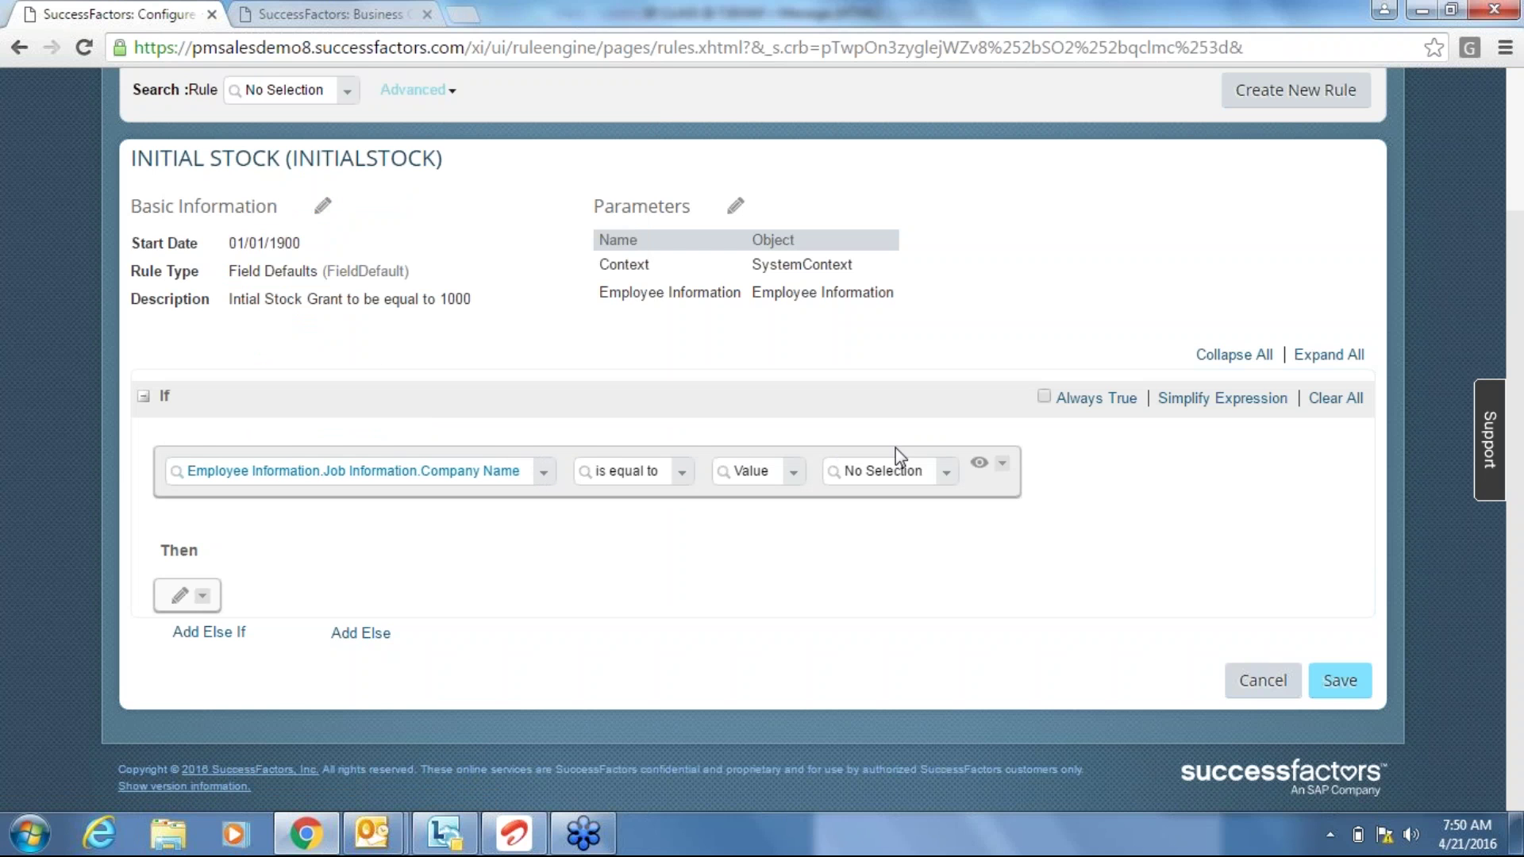
Compare Company Name to Ace India (ACE_IND) and add a Then expression.
{"action": "left_click", "coordinate": [946, 476]}
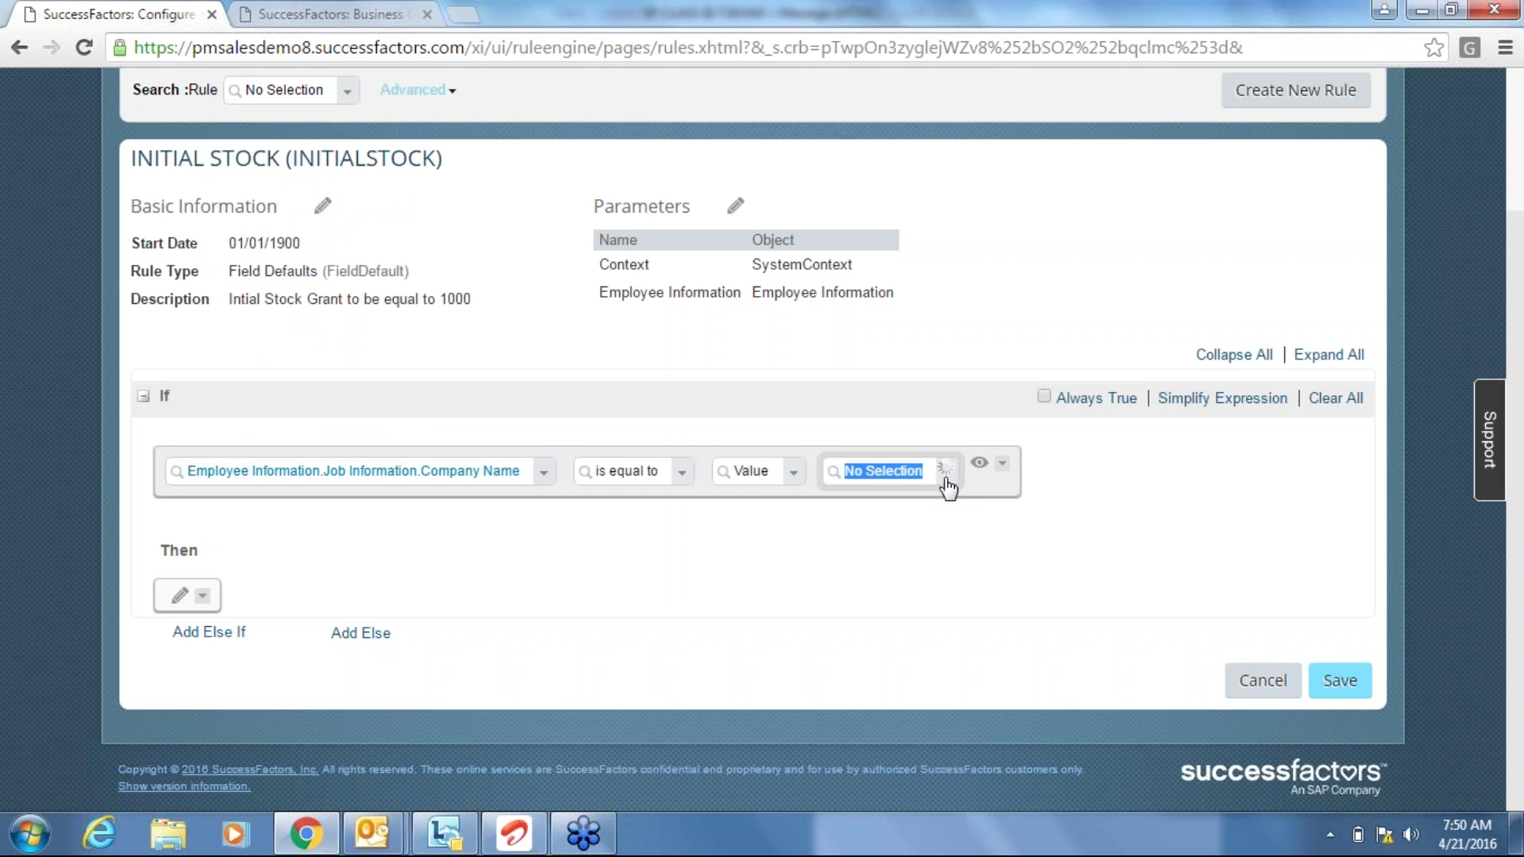
{"action": "type", "text": "ind"}
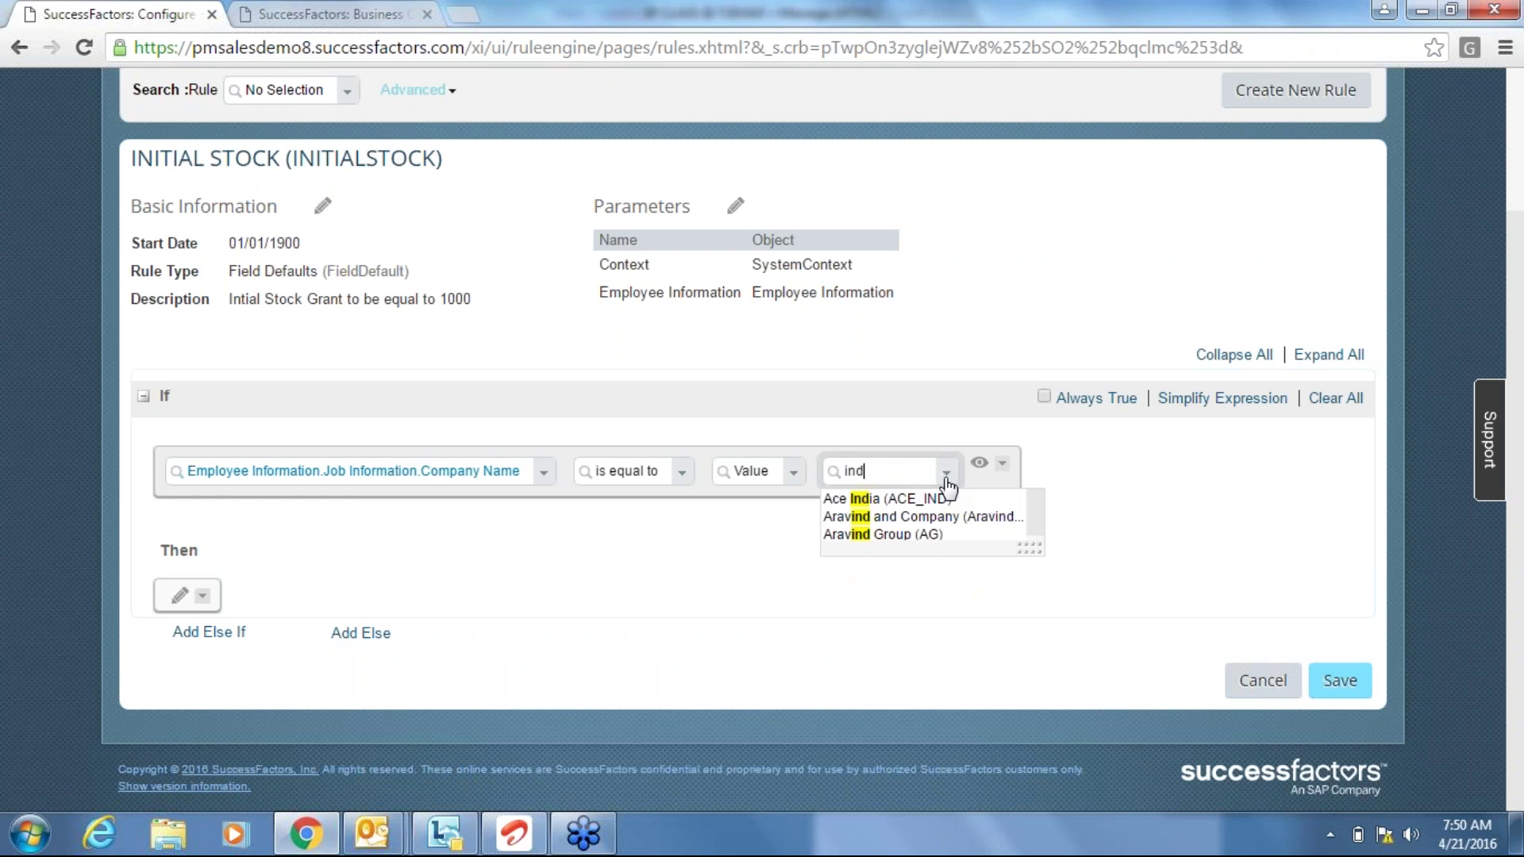
{"action": "left_click", "coordinate": [942, 502]}
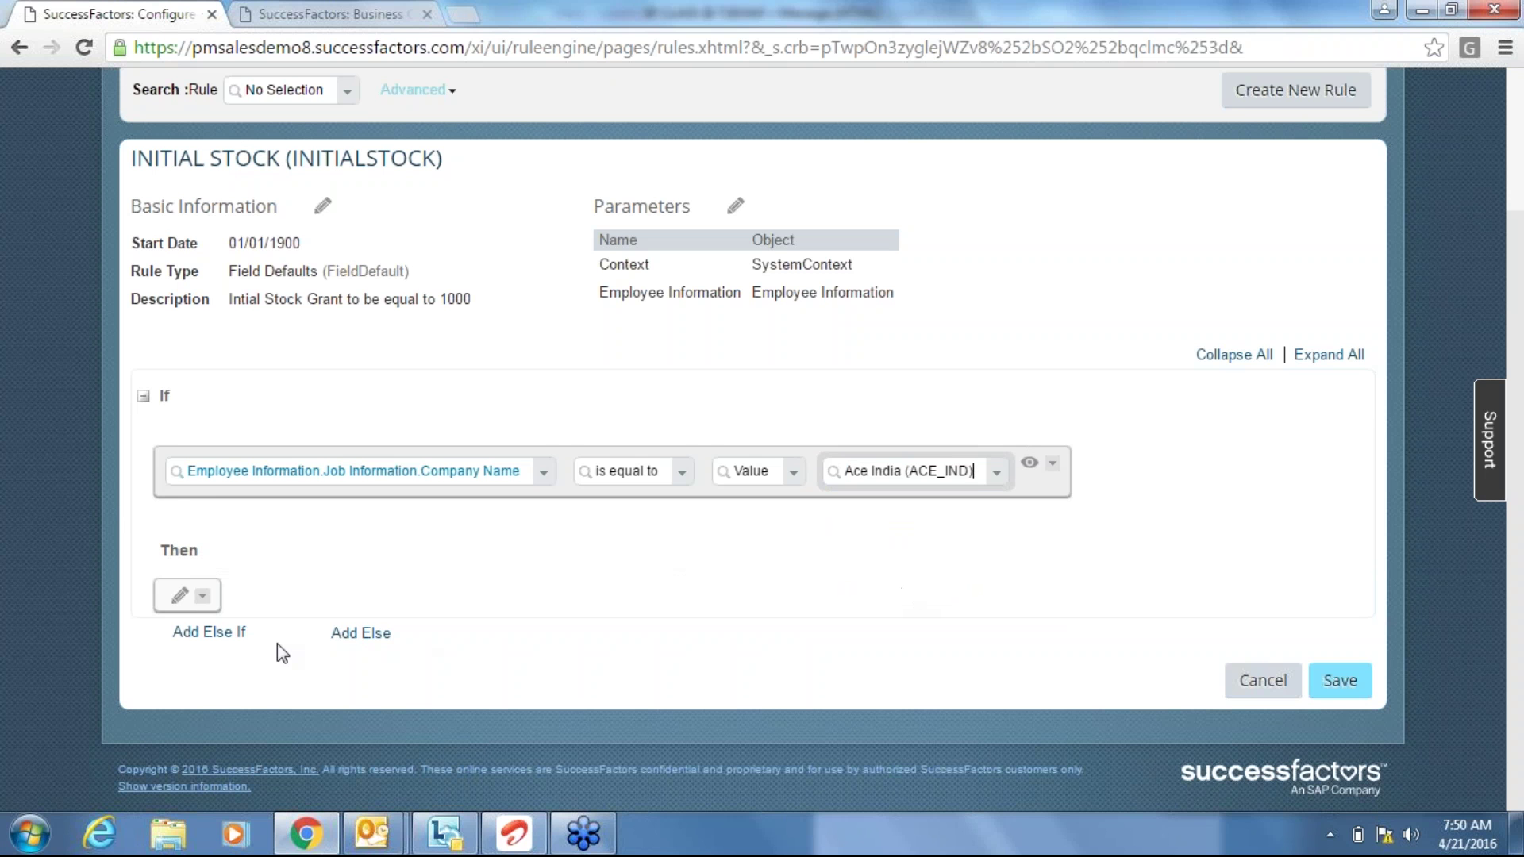
{"action": "left_click", "coordinate": [183, 596]}
{"action": "left_click", "coordinate": [207, 597]}
Make the Then clause a Set action, browsing Employment Details and Job Information fields without choosing one.
{"action": "type", "text": "set"}
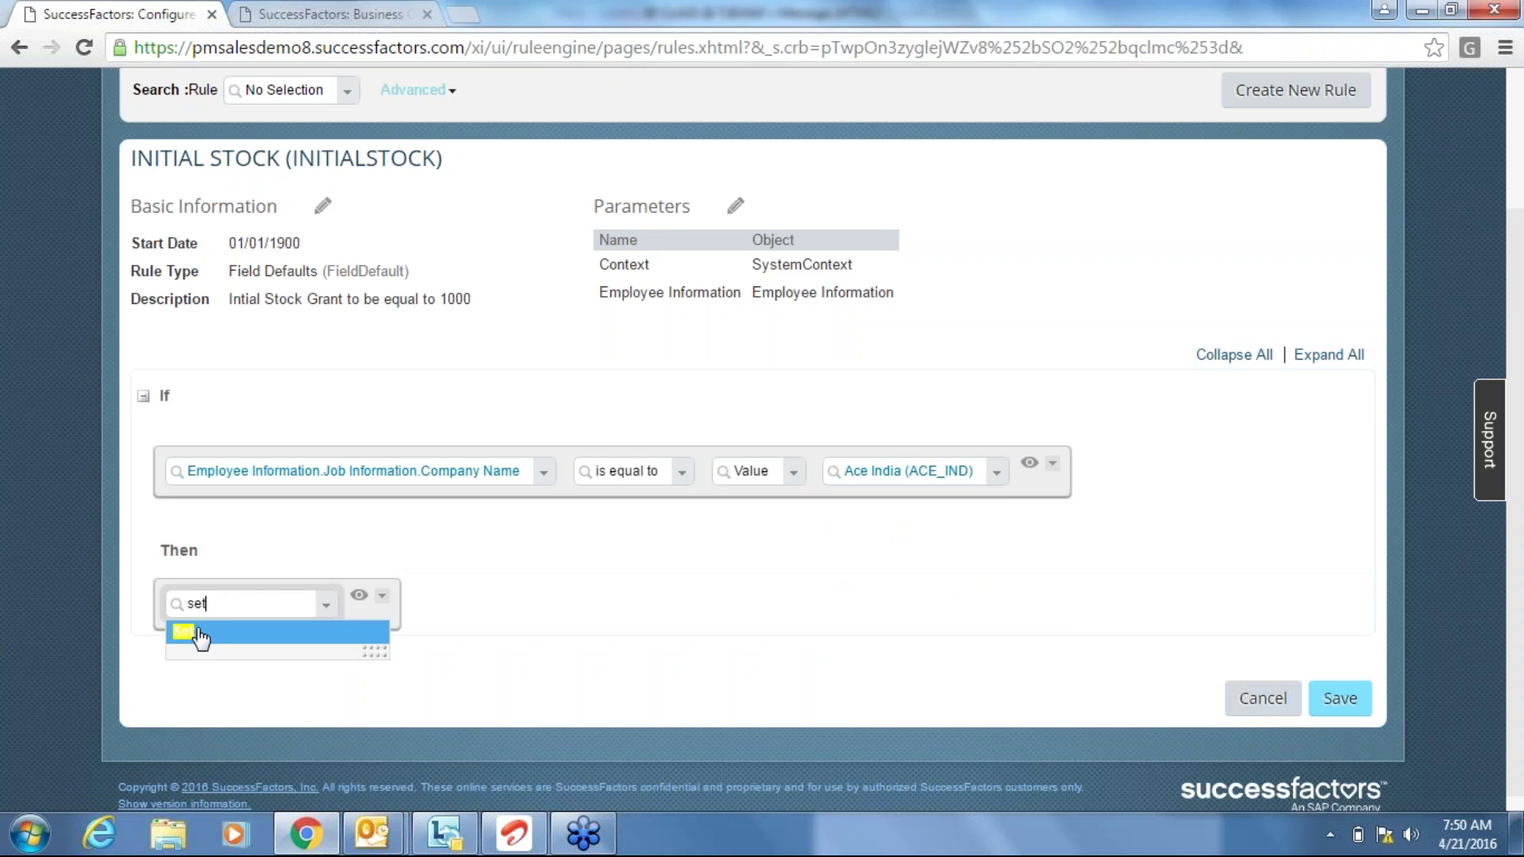
{"action": "left_click", "coordinate": [200, 635]}
{"action": "left_click", "coordinate": [384, 603]}
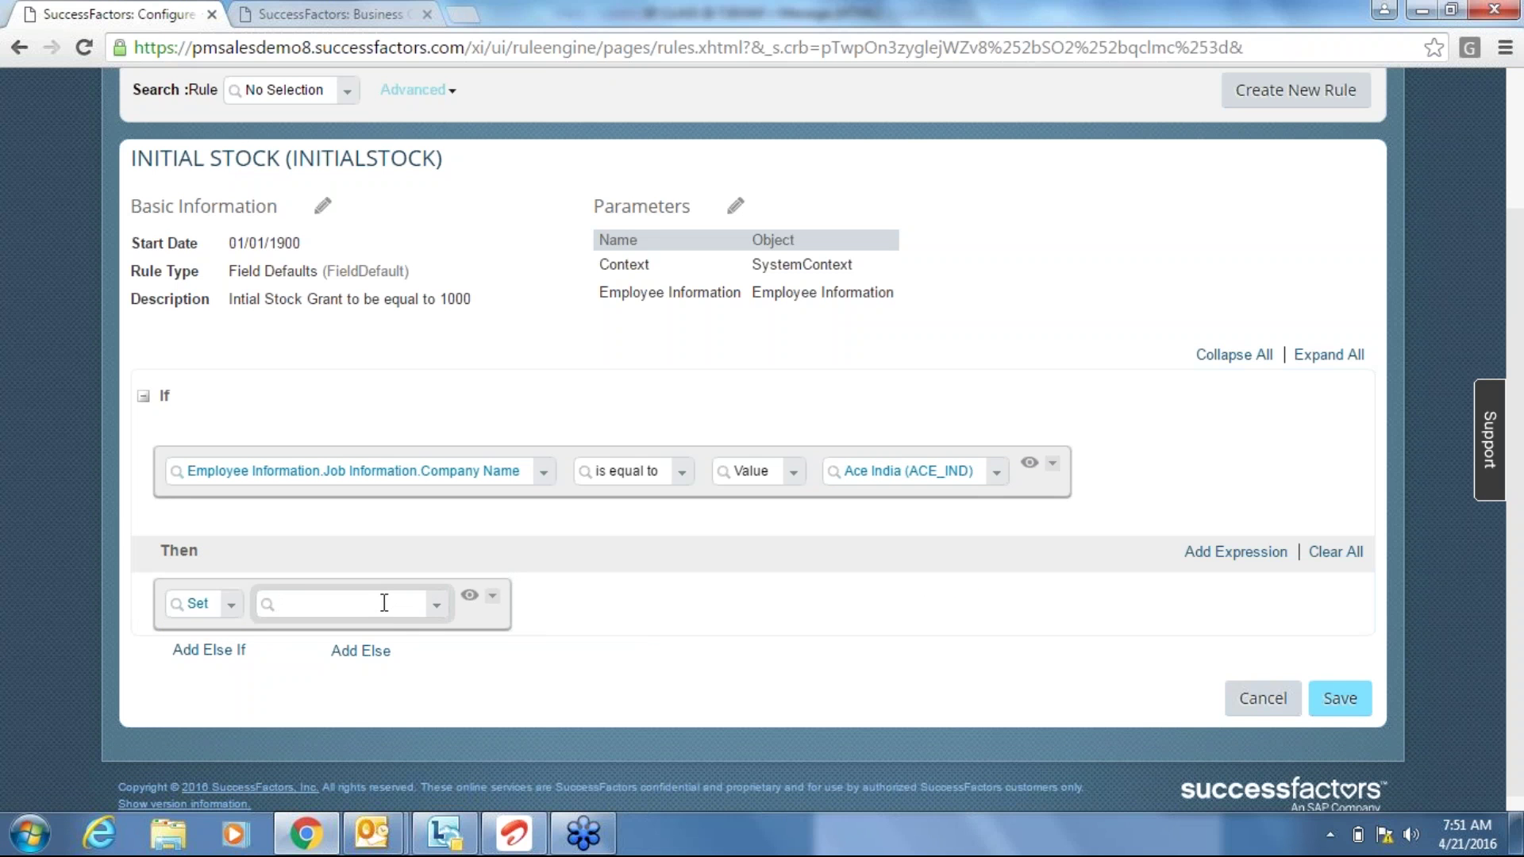
{"action": "type", "text": "employment"}
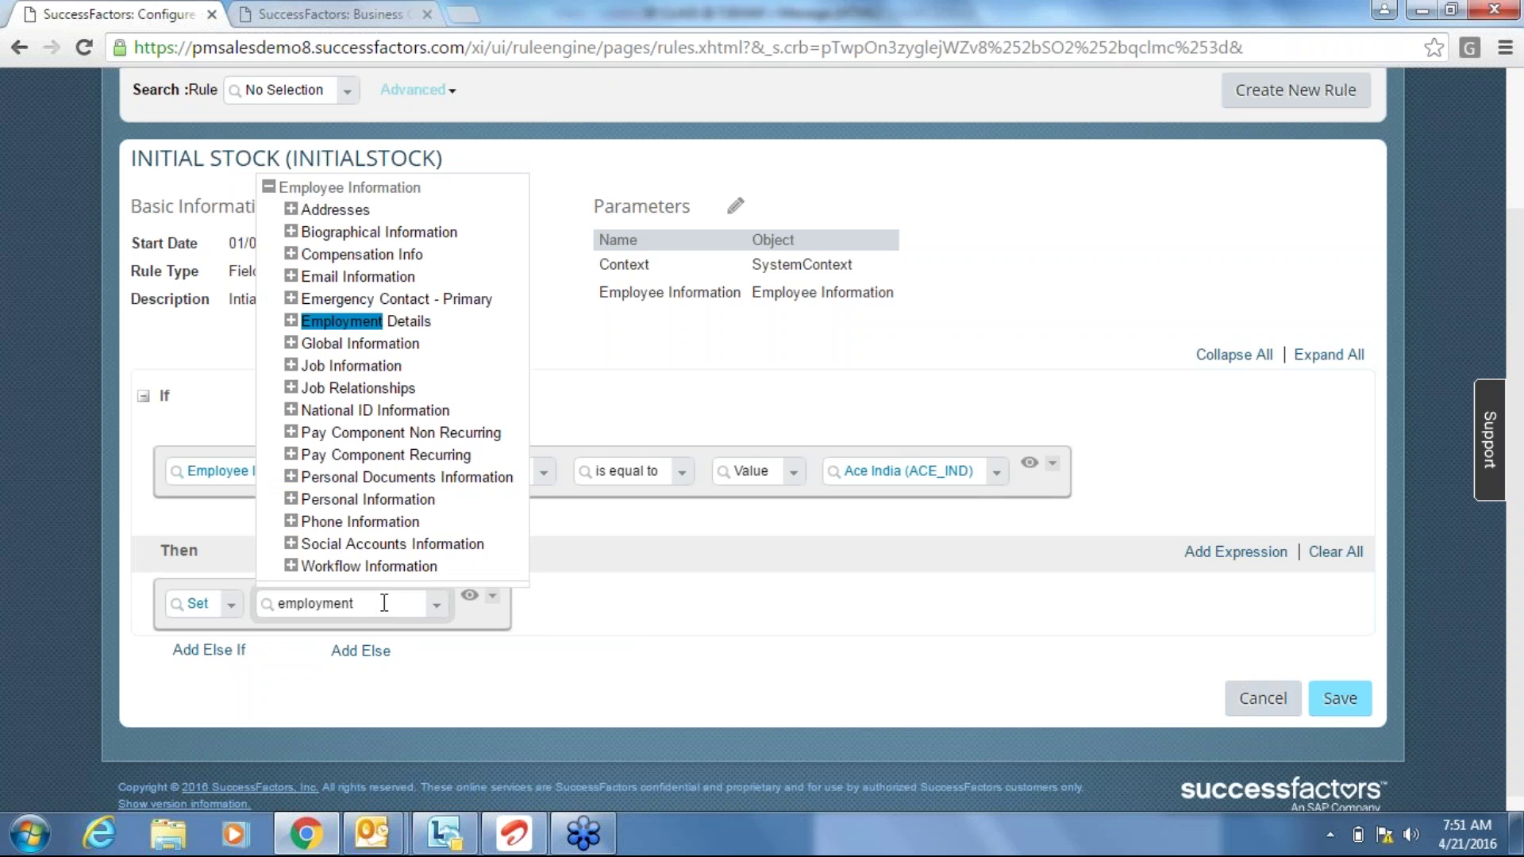
{"action": "left_click", "coordinate": [291, 321]}
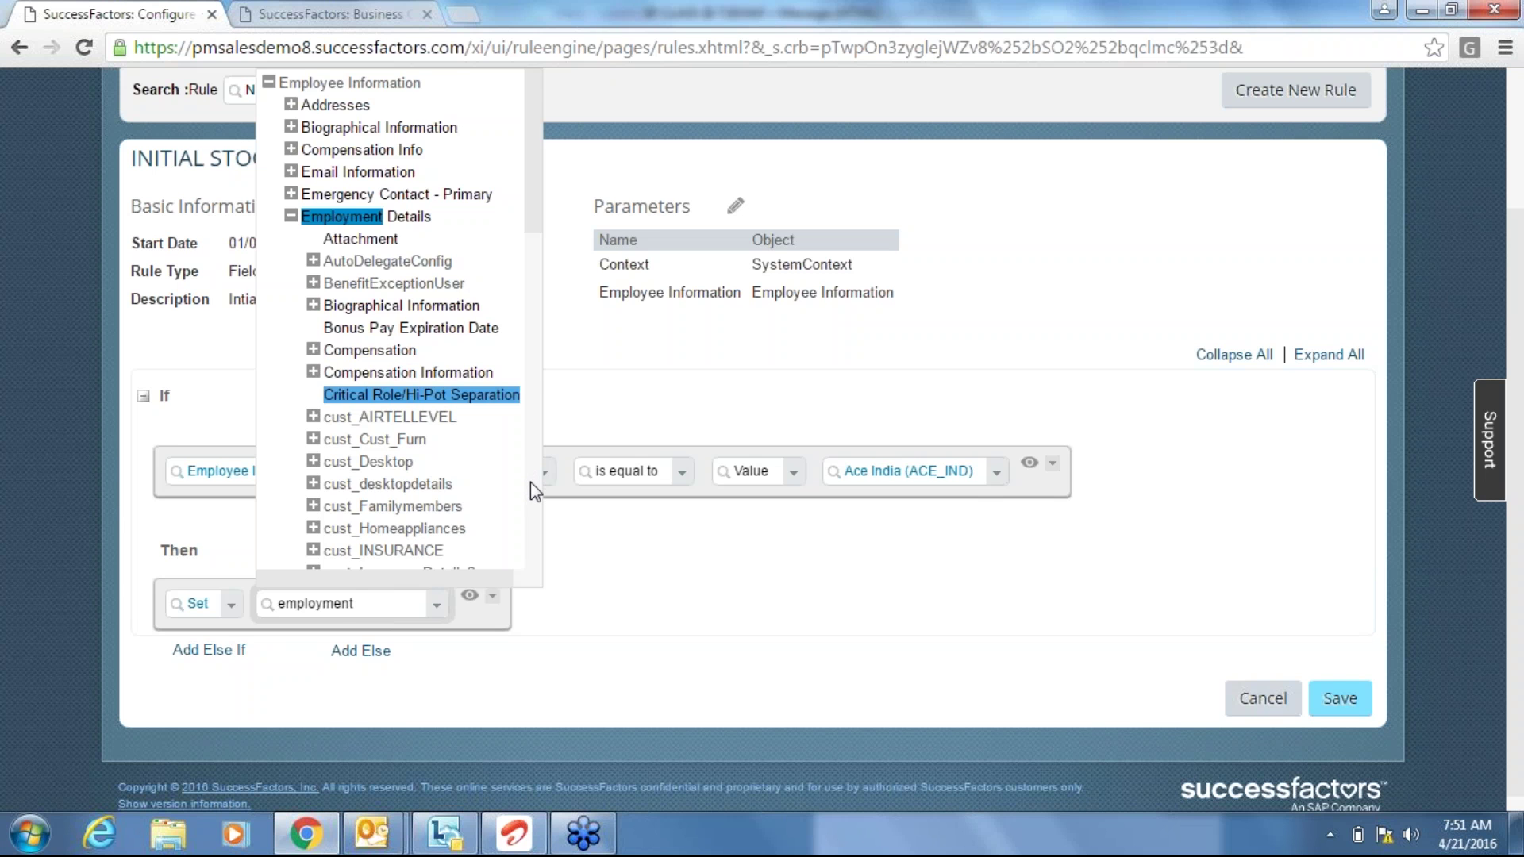
{"action": "scroll", "coordinate": [530, 483], "scroll_direction": "down", "scroll_amount": 5}
{"action": "scroll", "coordinate": [531, 483], "scroll_direction": "down", "scroll_amount": 5}
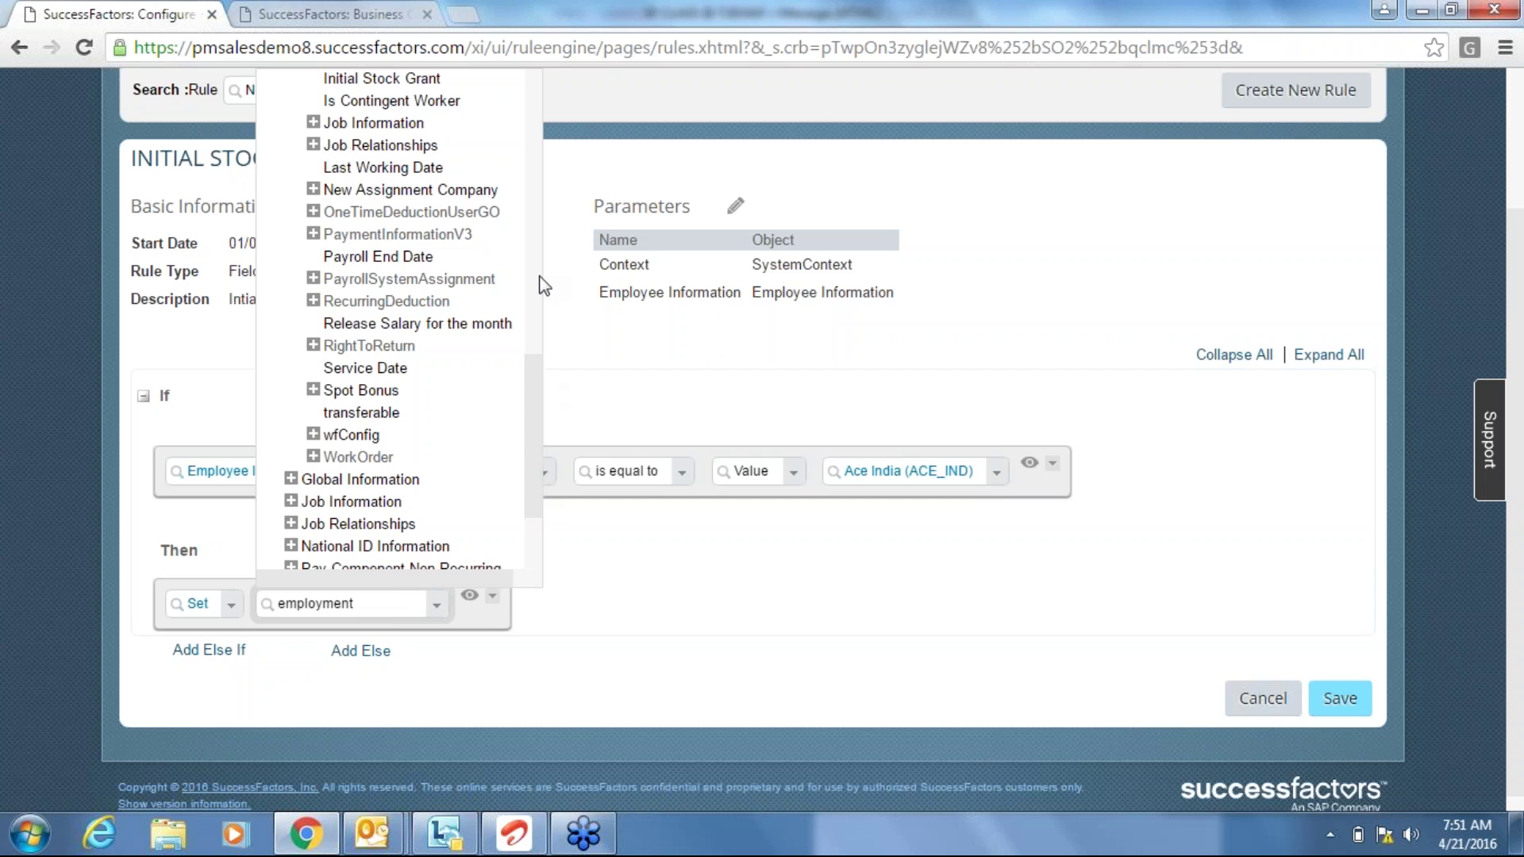
{"action": "left_click", "coordinate": [289, 503]}
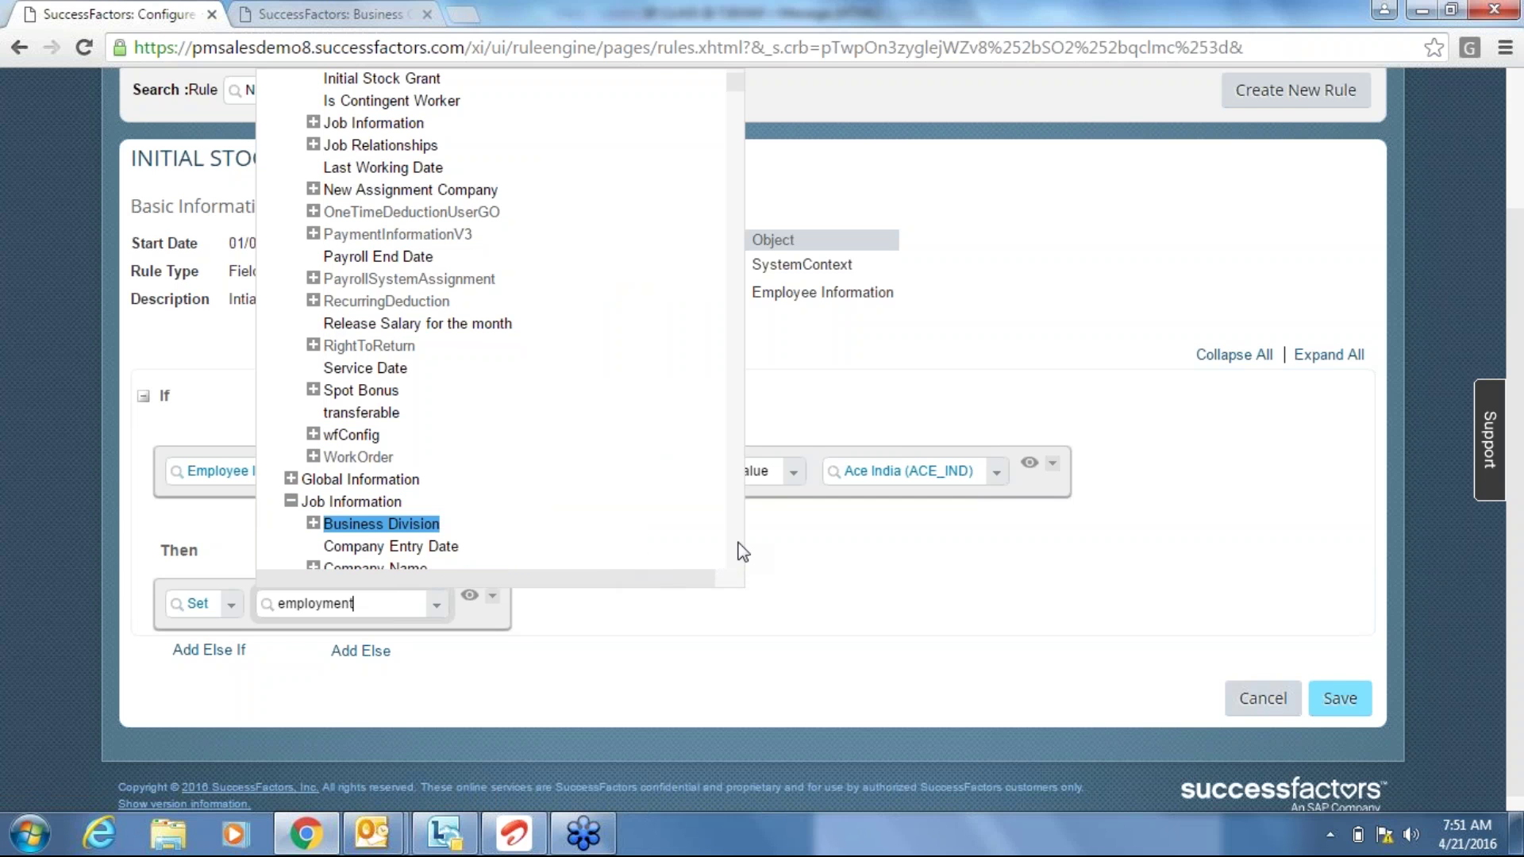
{"action": "scroll", "coordinate": [742, 540], "scroll_direction": "down", "scroll_amount": 5}
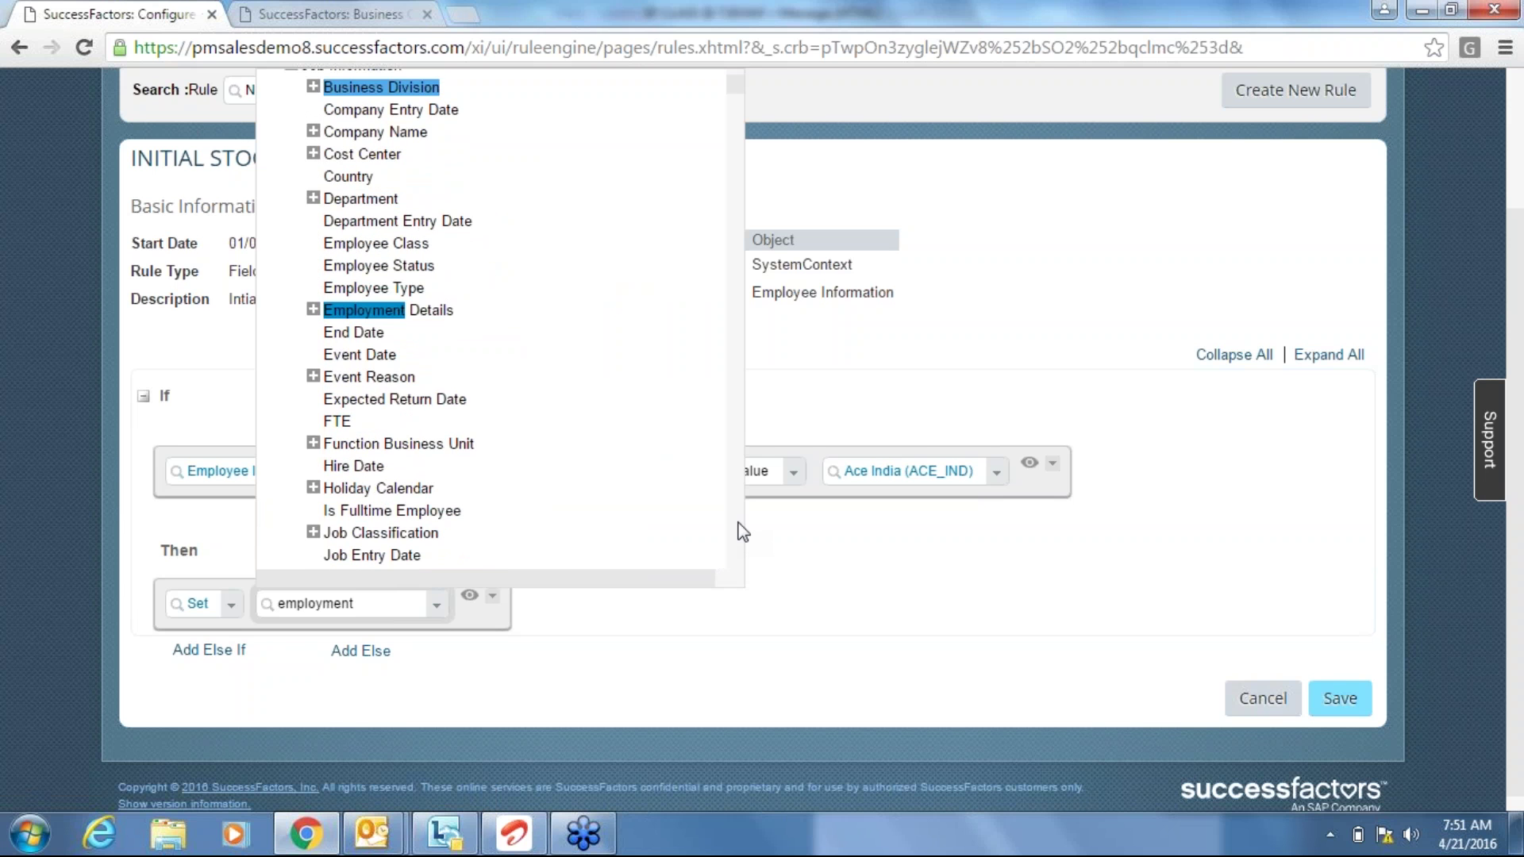
{"action": "left_click", "coordinate": [314, 311]}
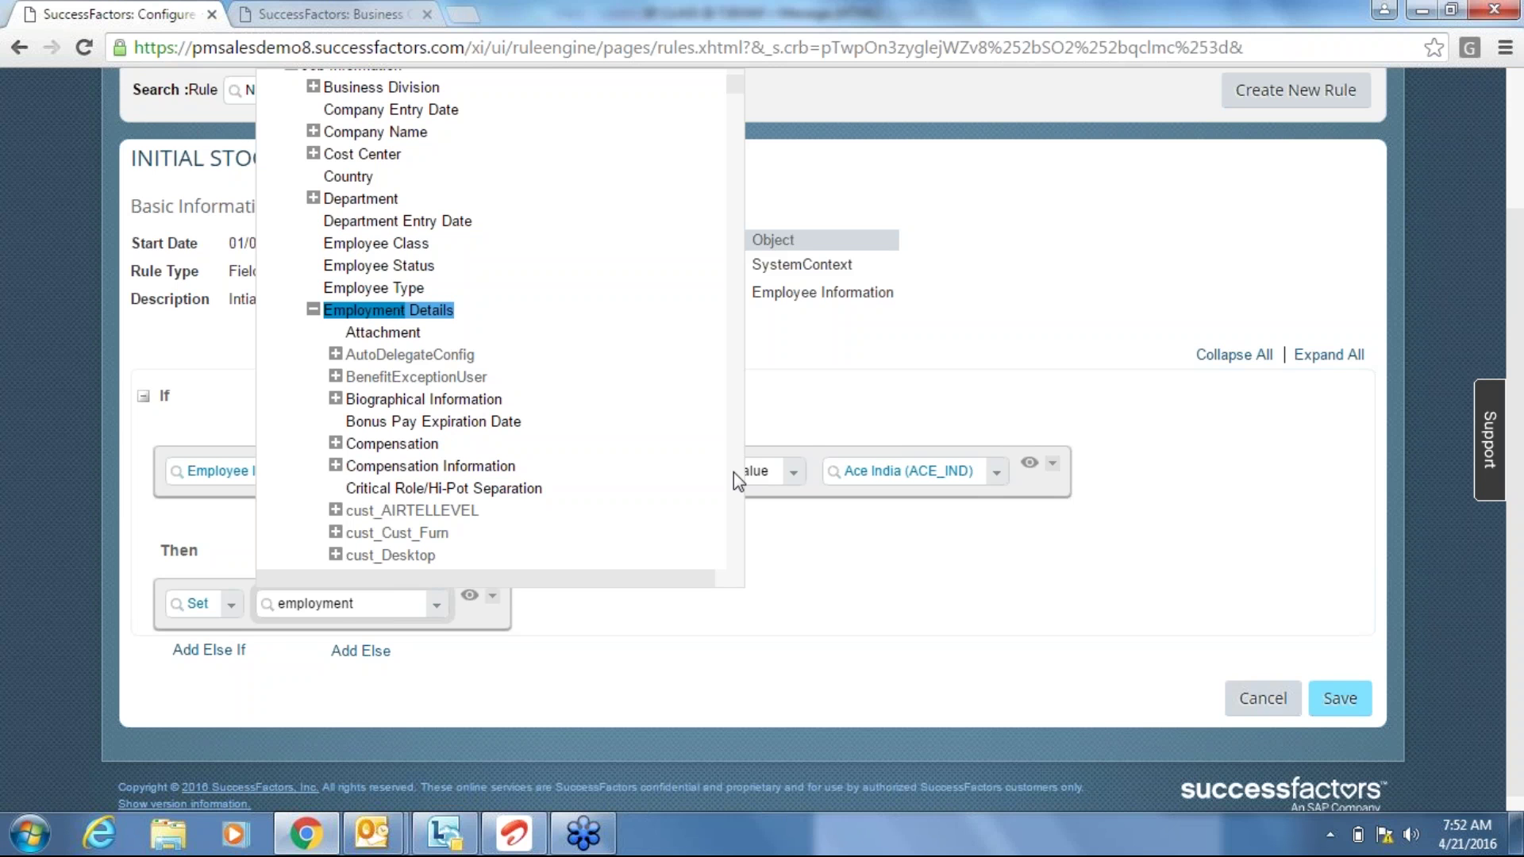
{"action": "left_click", "coordinate": [392, 442]}
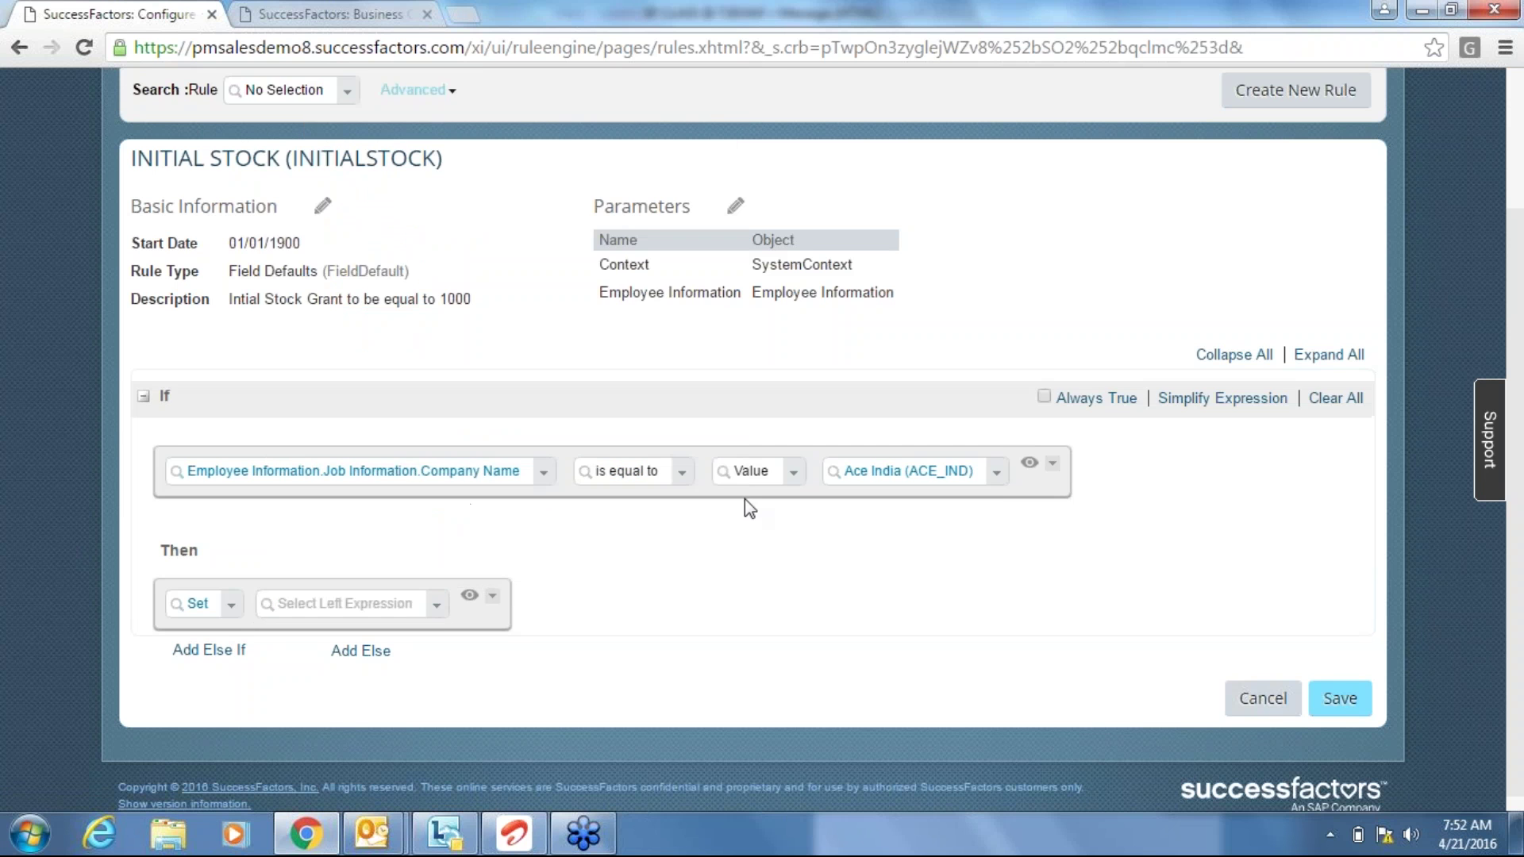
Add a second expression to the If condition, joined to Company Name with AND.
{"action": "left_click", "coordinate": [1053, 465]}
{"action": "mouse_move", "coordinate": [1097, 527]}
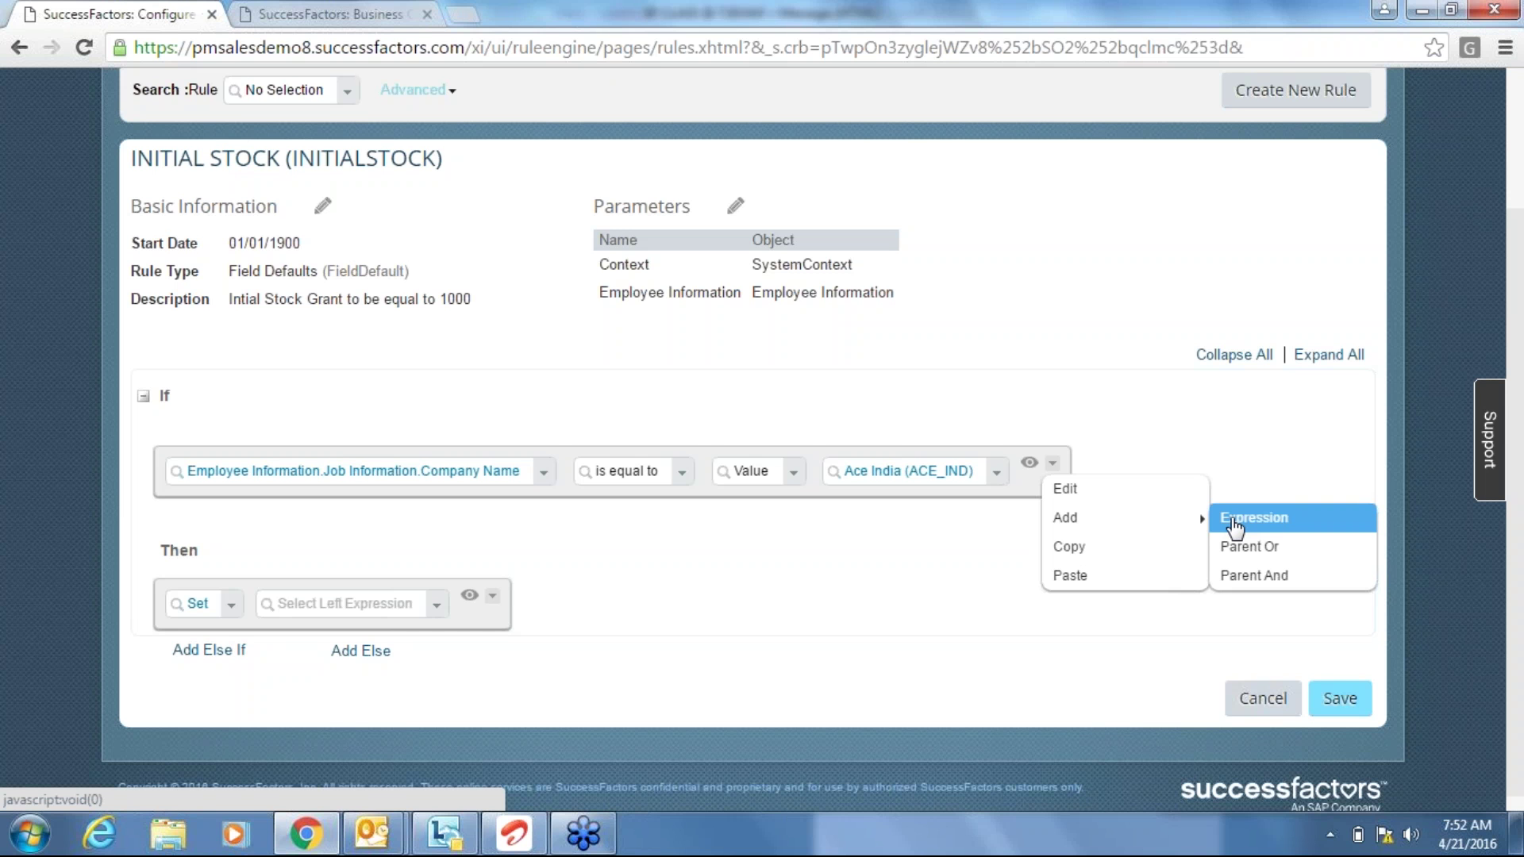
{"action": "left_click", "coordinate": [1234, 525]}
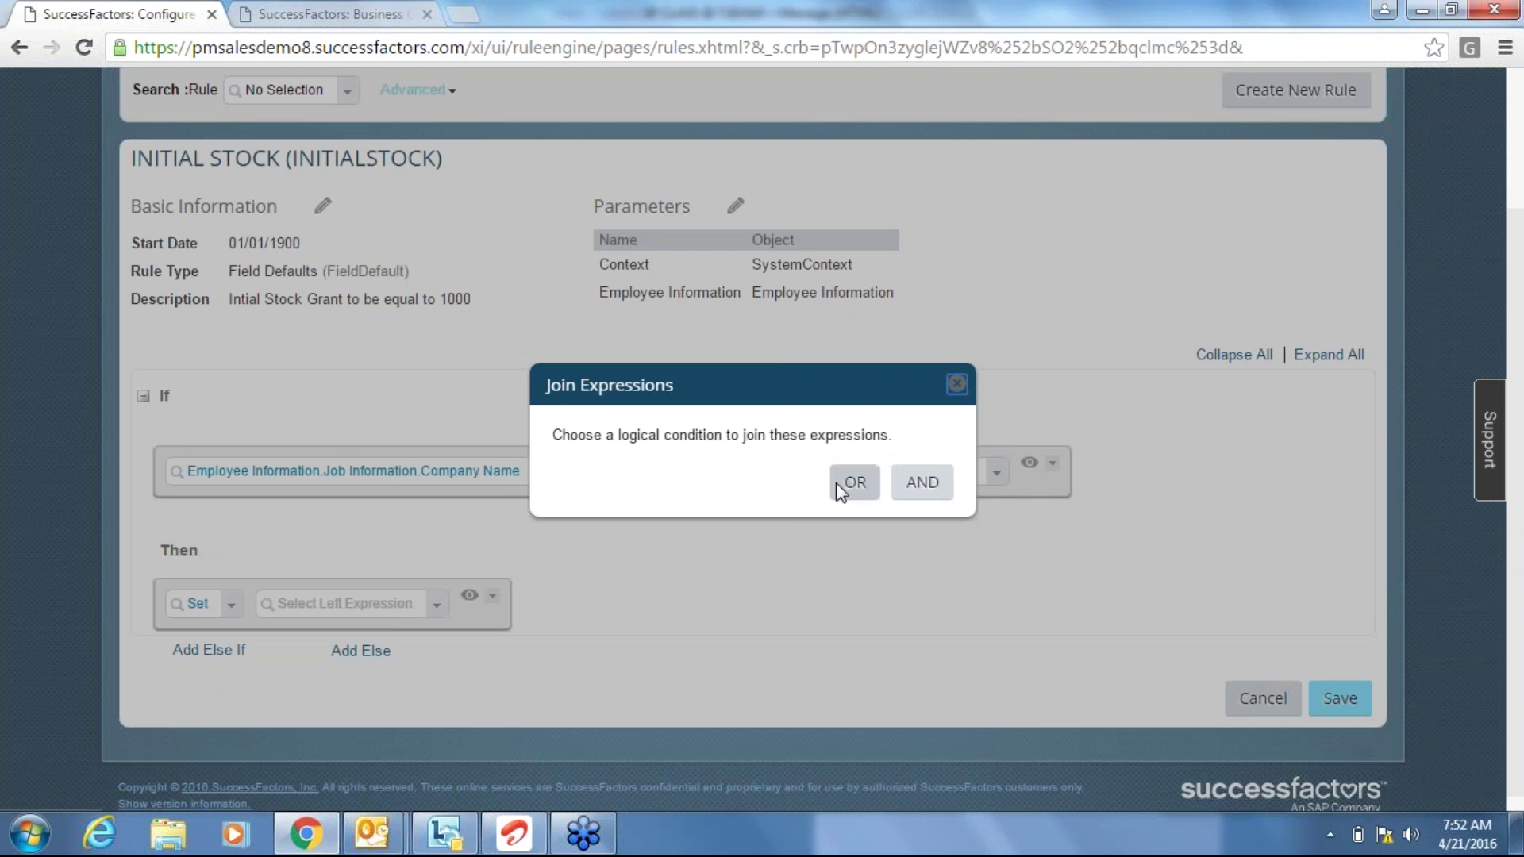
{"action": "left_click", "coordinate": [921, 483]}
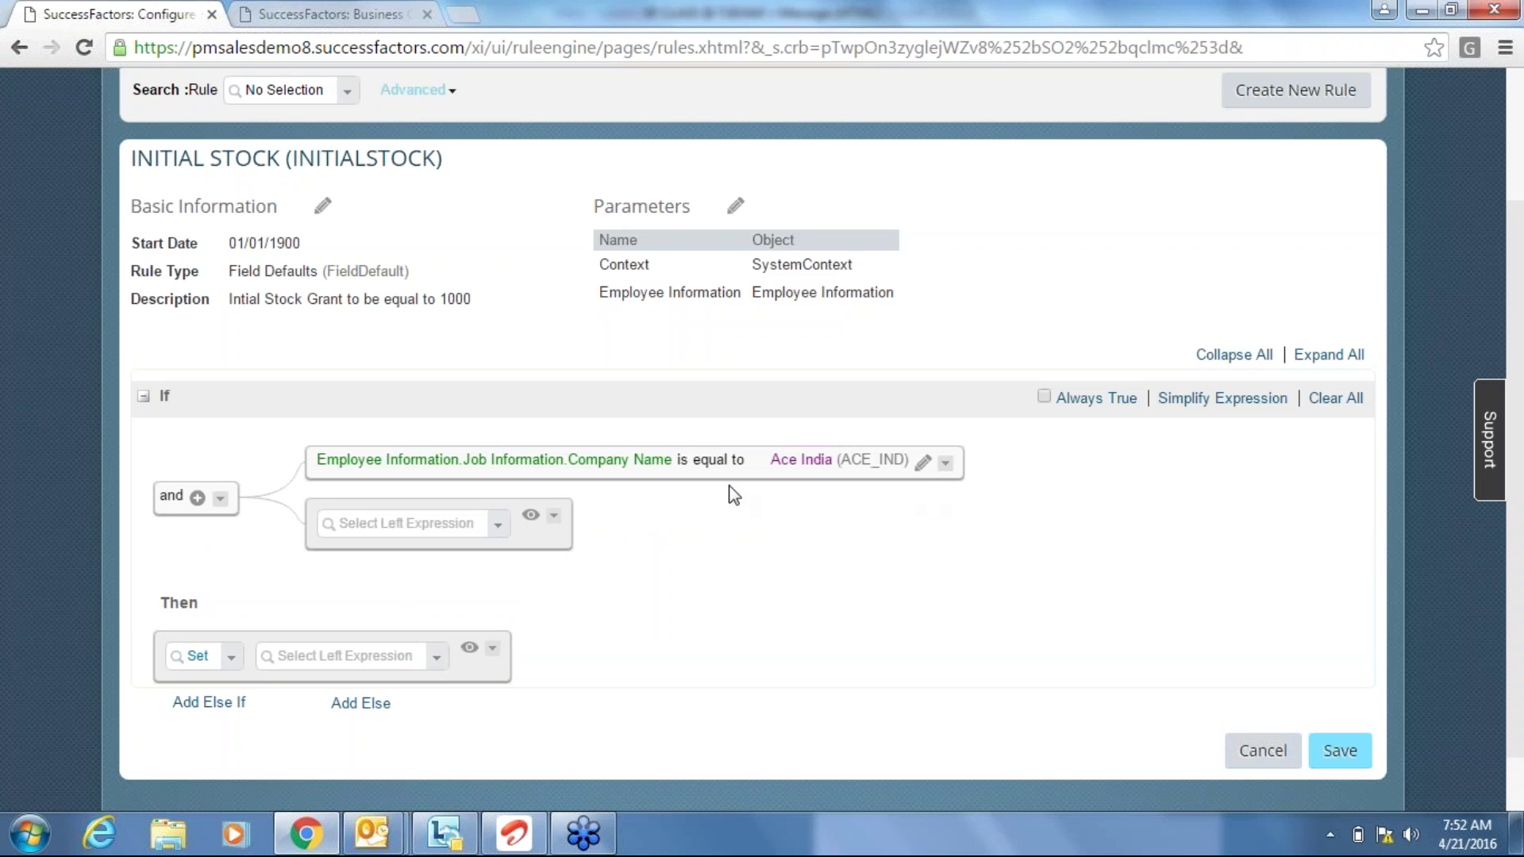
Try Initial Stock Grant and 'eligible' fields for the new condition, leaving it empty.
{"action": "left_click", "coordinate": [432, 523]}
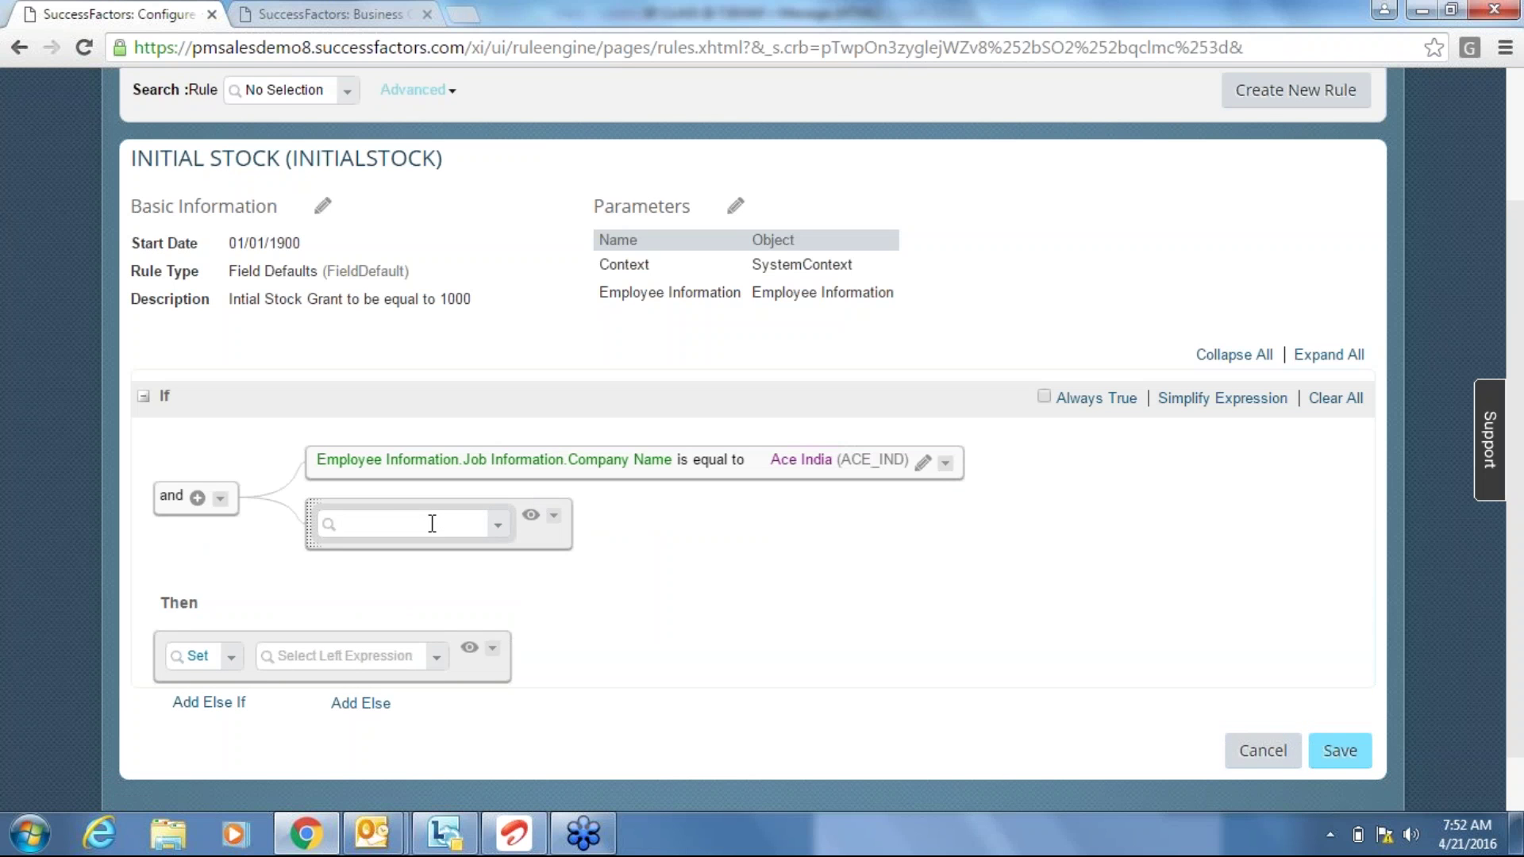
{"action": "type", "text": "employment"}
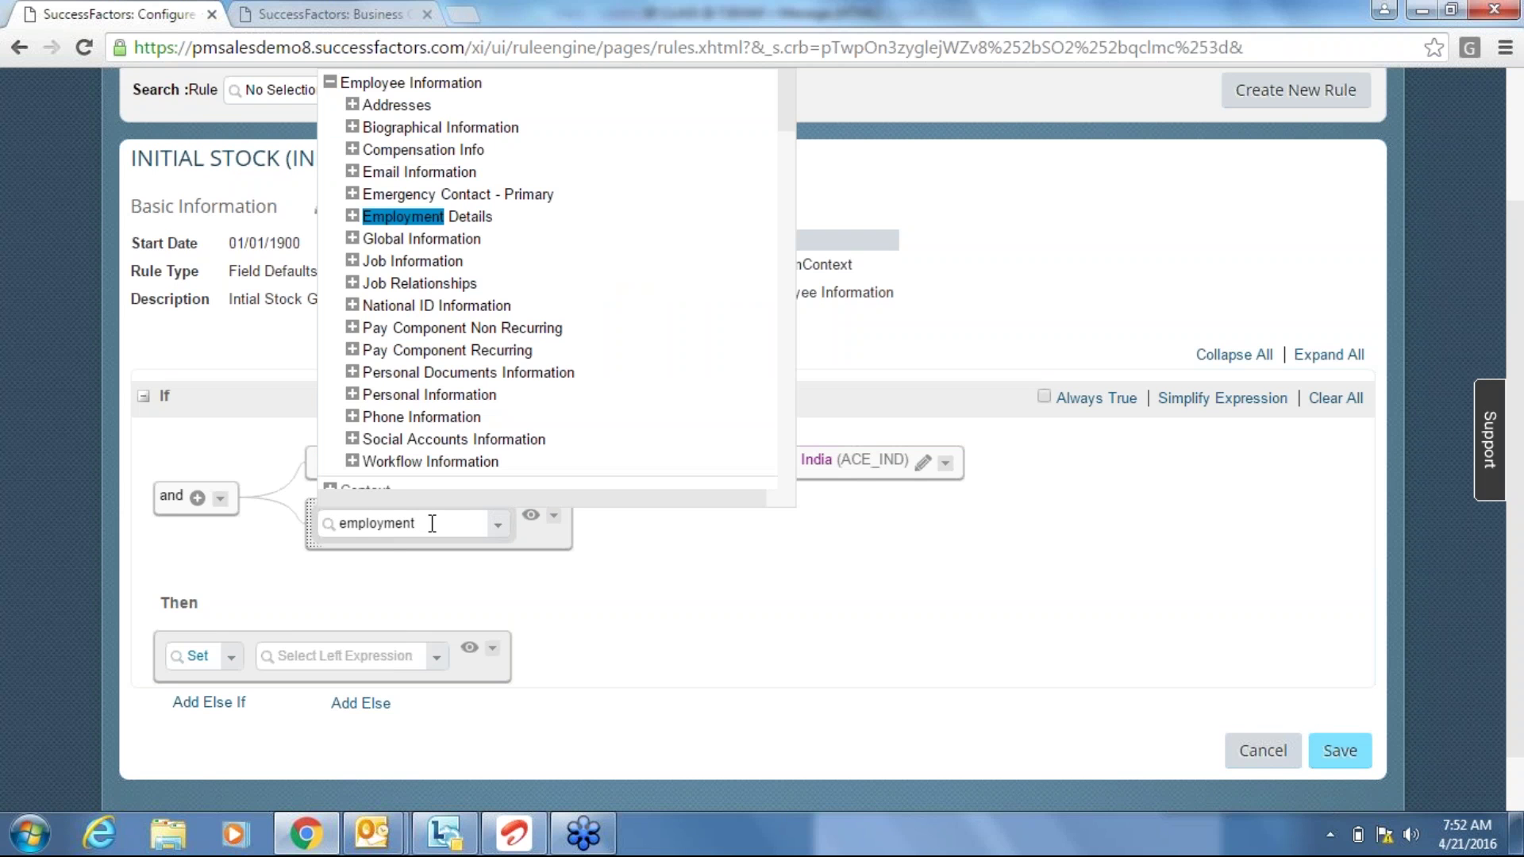
{"action": "left_click", "coordinate": [351, 217]}
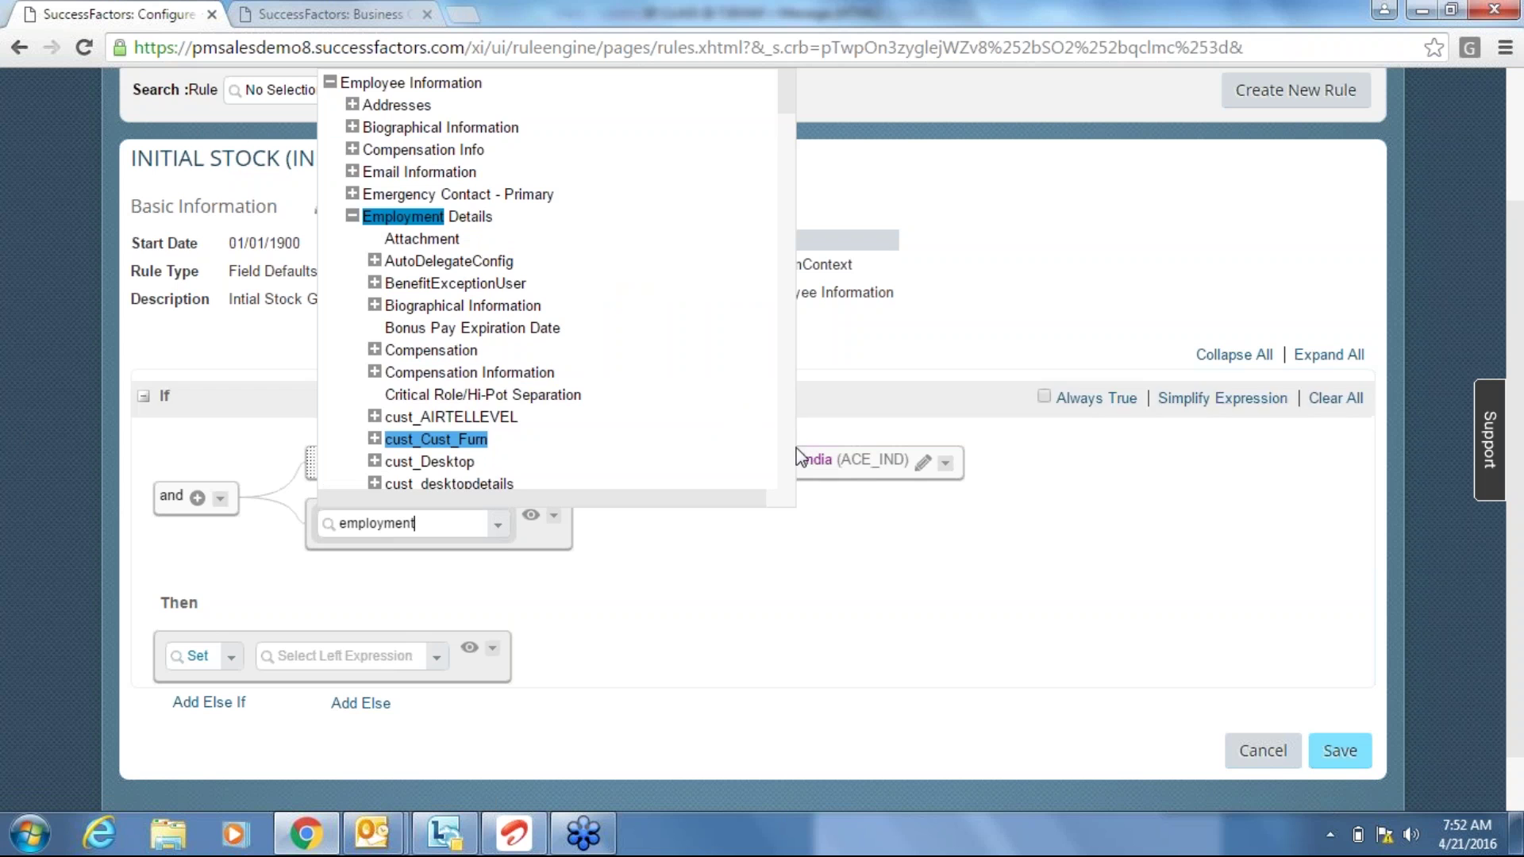
{"action": "scroll", "coordinate": [788, 456], "scroll_direction": "down", "scroll_amount": 1}
{"action": "scroll", "coordinate": [788, 457], "scroll_direction": "down", "scroll_amount": 5}
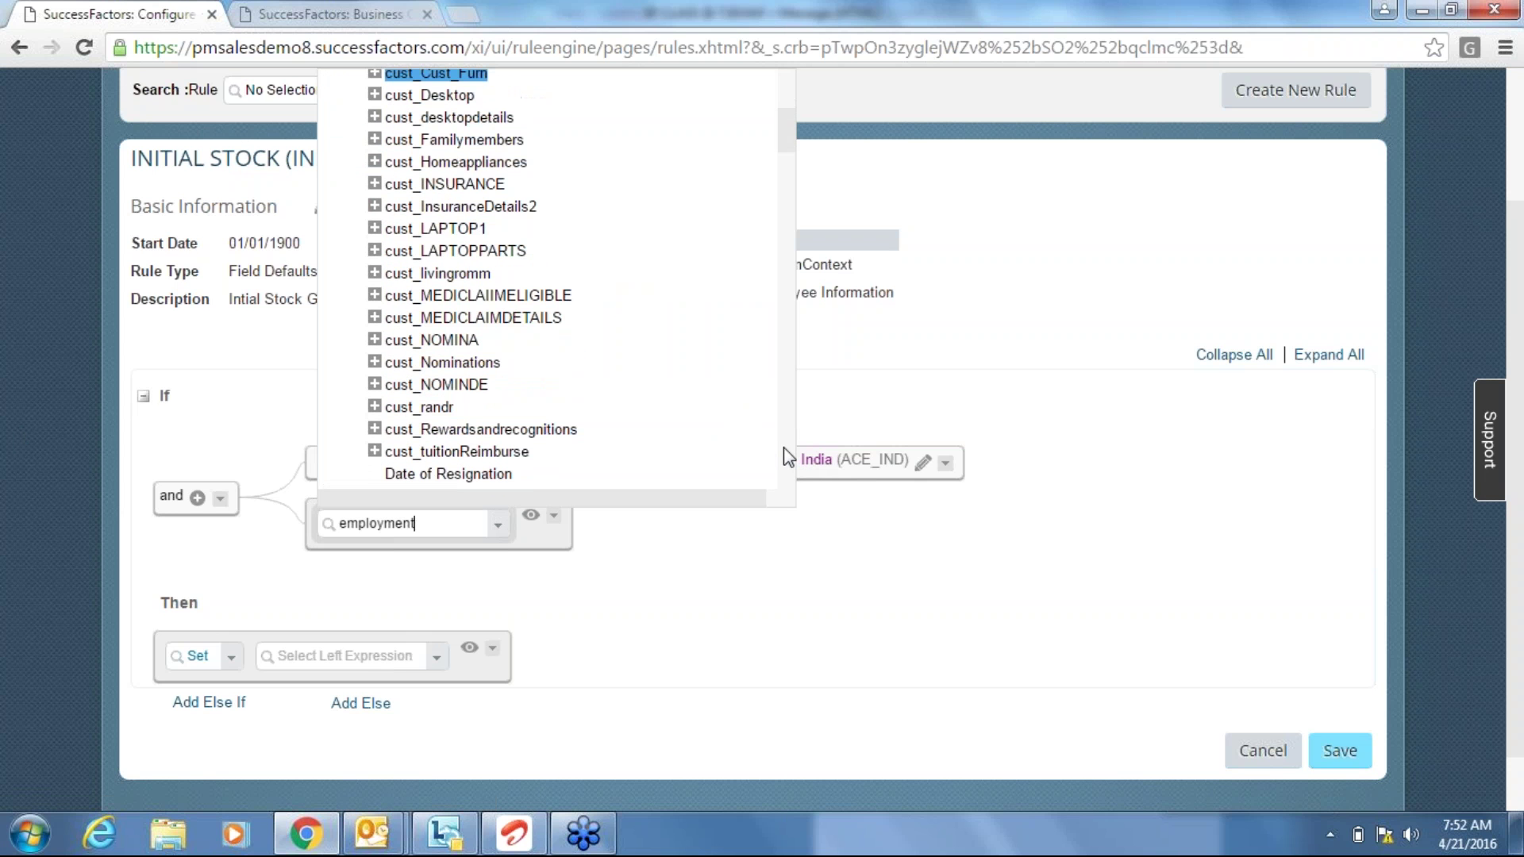
{"action": "scroll", "coordinate": [788, 456], "scroll_direction": "down", "scroll_amount": 5}
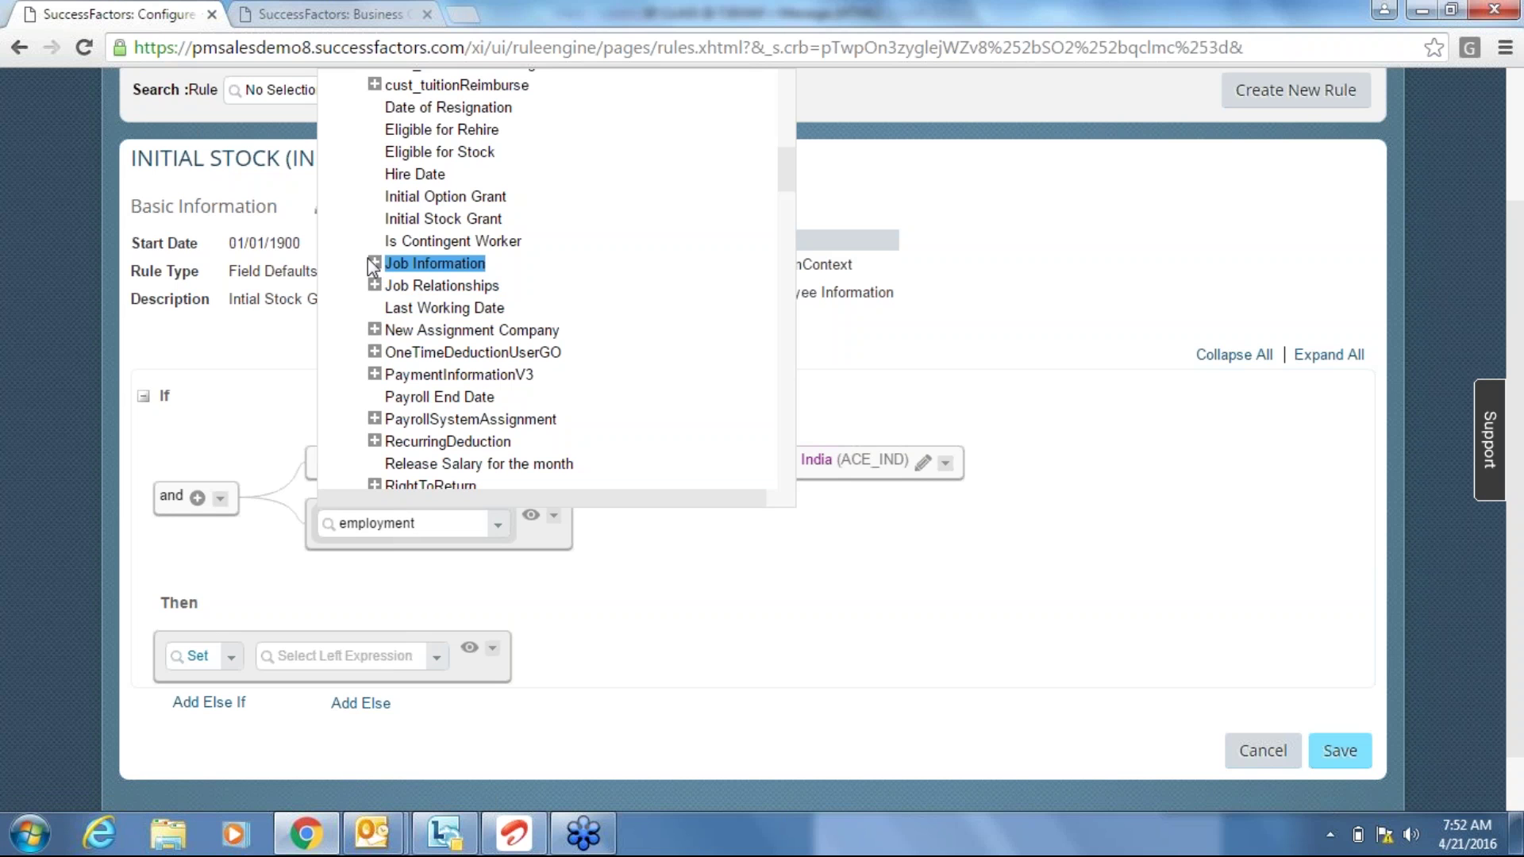
{"action": "left_click", "coordinate": [442, 219]}
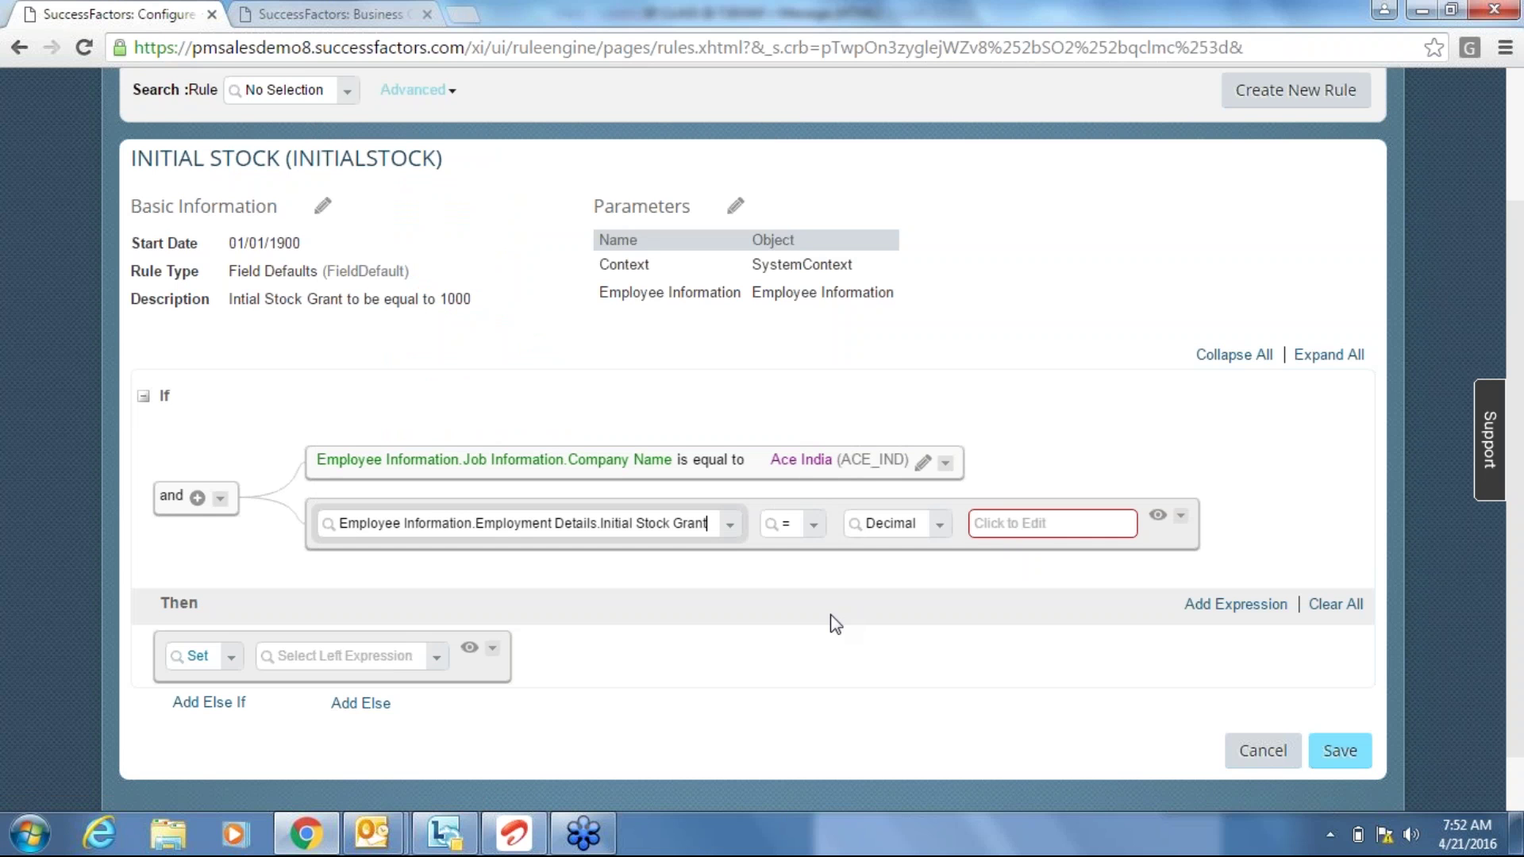
{"action": "key", "text": "BackSpace"}
{"action": "key", "text": "BackSpace"}
{"action": "key", "text": "BackSpace"}
{"action": "key", "text": "BackSpace"}
{"action": "key", "text": "BackSpace"}
{"action": "key", "text": "BackSpace"}
{"action": "key", "text": "BackSpace"}
{"action": "key", "text": "BackSpace"}
{"action": "key", "text": "BackSpace"}
{"action": "key", "text": "BackSpace"}
{"action": "key", "text": "BackSpace"}
{"action": "key", "text": "BackSpace"}
{"action": "key", "text": "BackSpace"}
{"action": "key", "text": "BackSpace"}
{"action": "key", "text": "BackSpace"}
{"action": "key", "text": "BackSpace"}
{"action": "key", "text": "BackSpace"}
{"action": "key", "text": "BackSpace"}
{"action": "key", "text": "BackSpace"}
{"action": "key", "text": "BackSpace"}
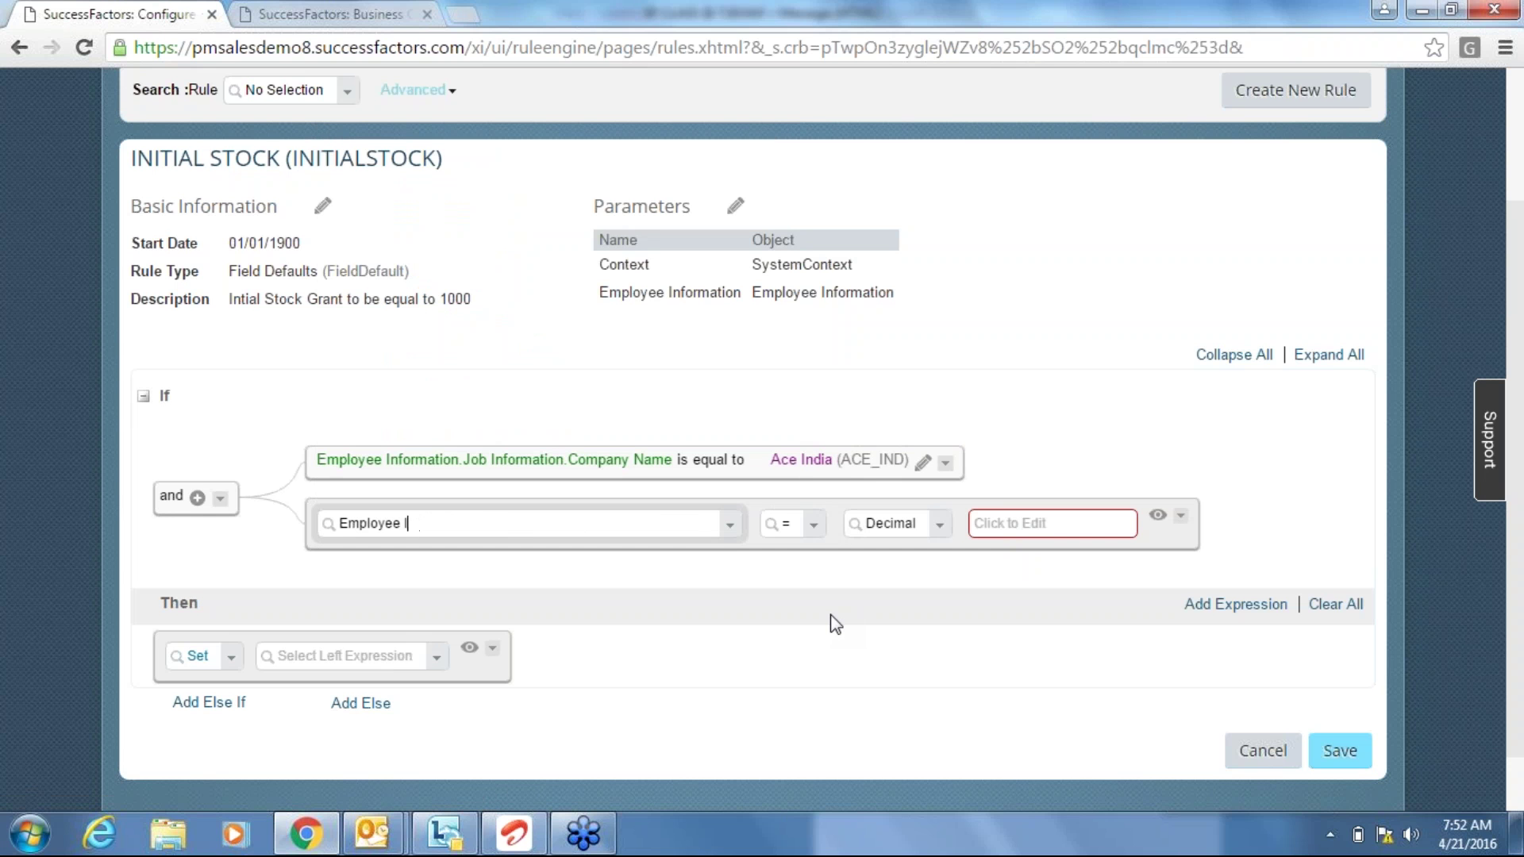
{"action": "type", "text": "eligible"}
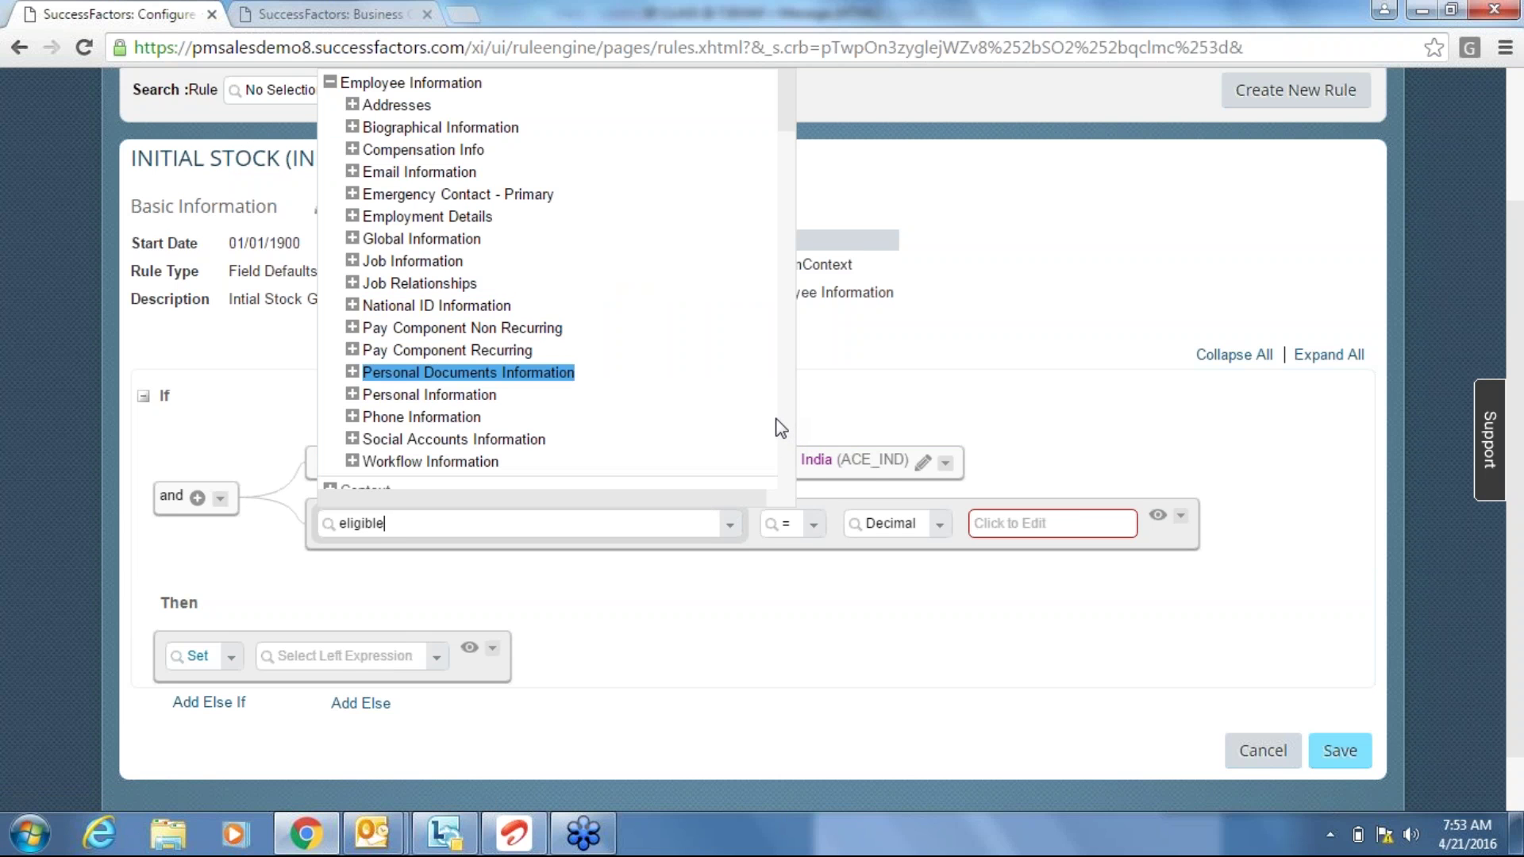
{"action": "left_click", "coordinate": [352, 262]}
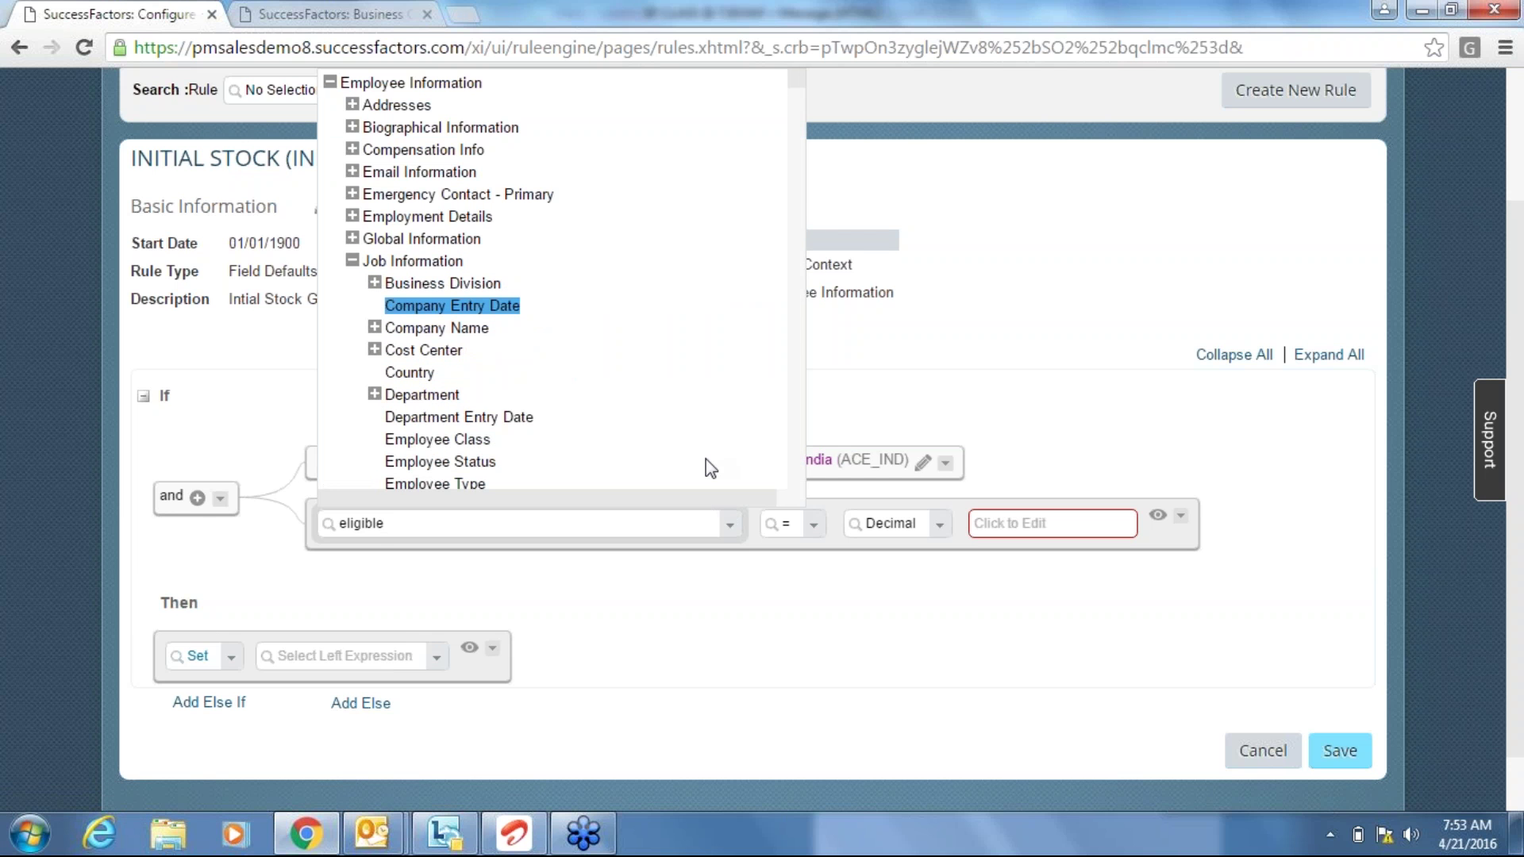
{"action": "left_click", "coordinate": [399, 553]}
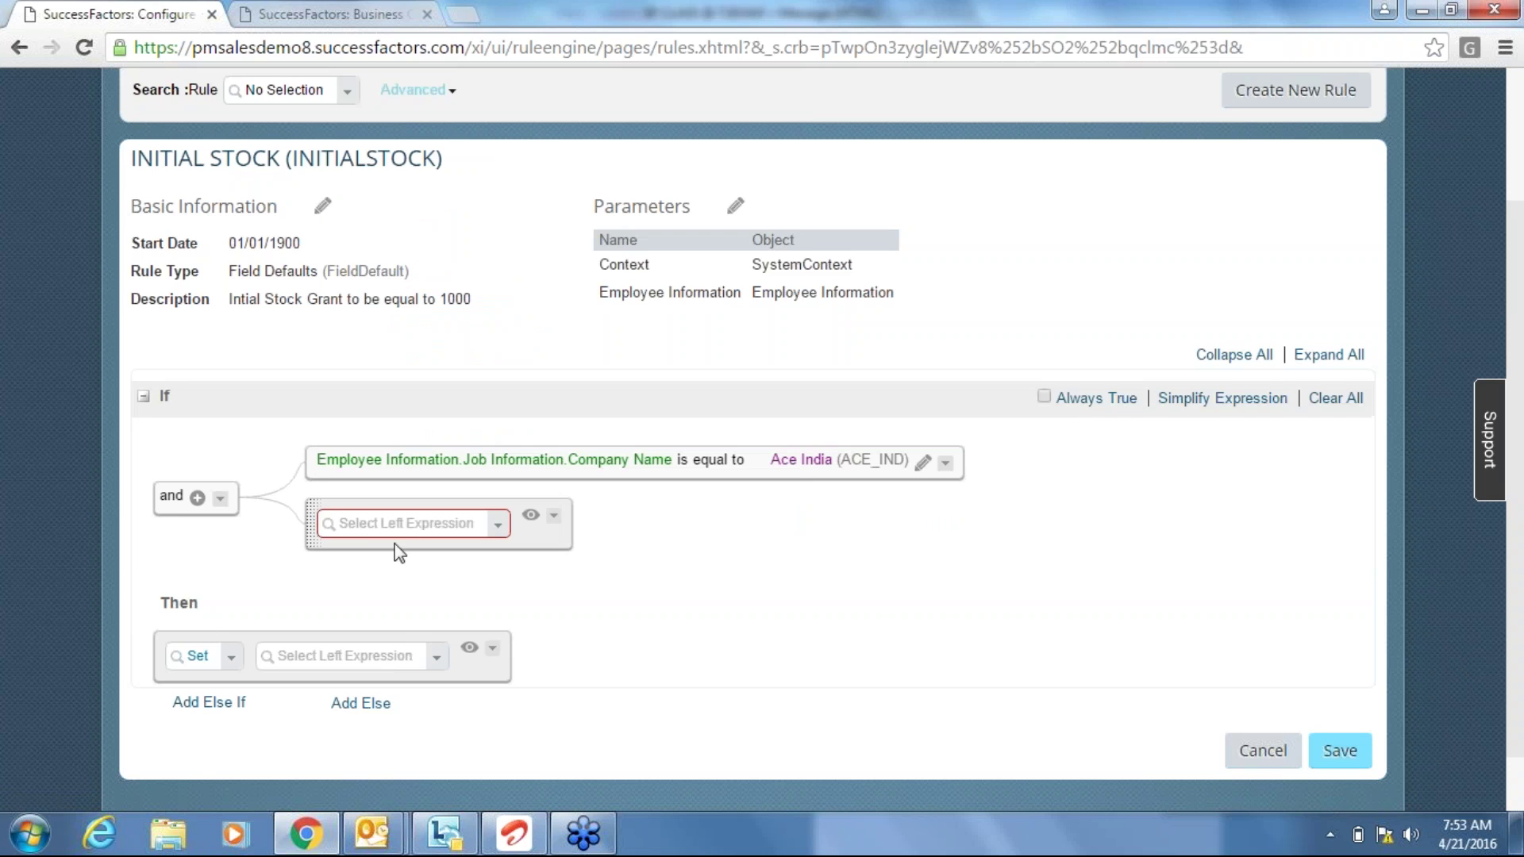
{"action": "scroll", "coordinate": [31, 441], "scroll_direction": "up", "scroll_amount": 3}
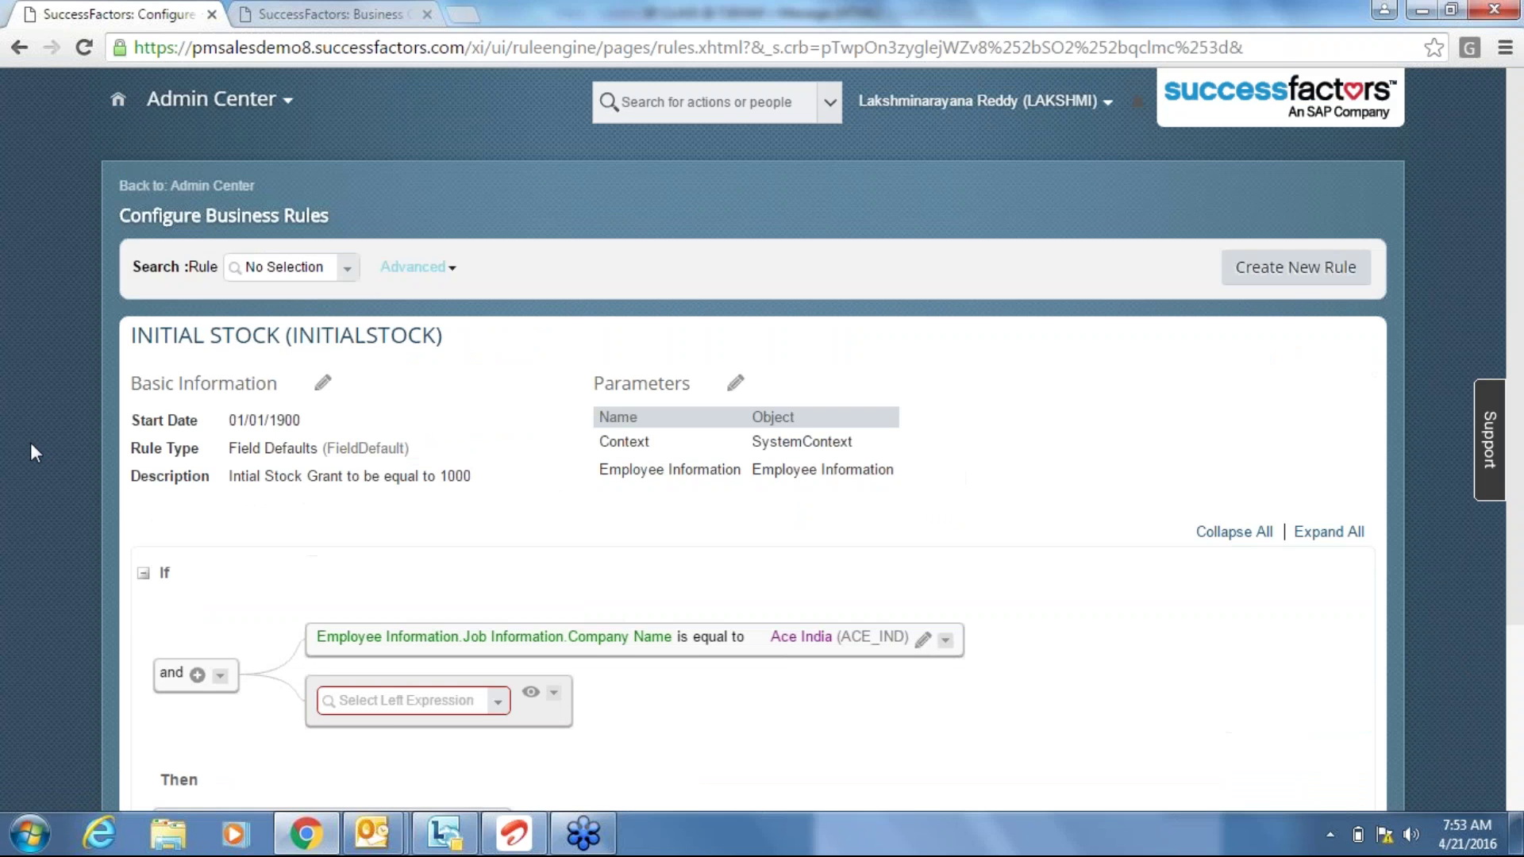
Open Admin Center in a new tab and go to Configure Business Rules.
{"action": "right_click", "coordinate": [206, 193]}
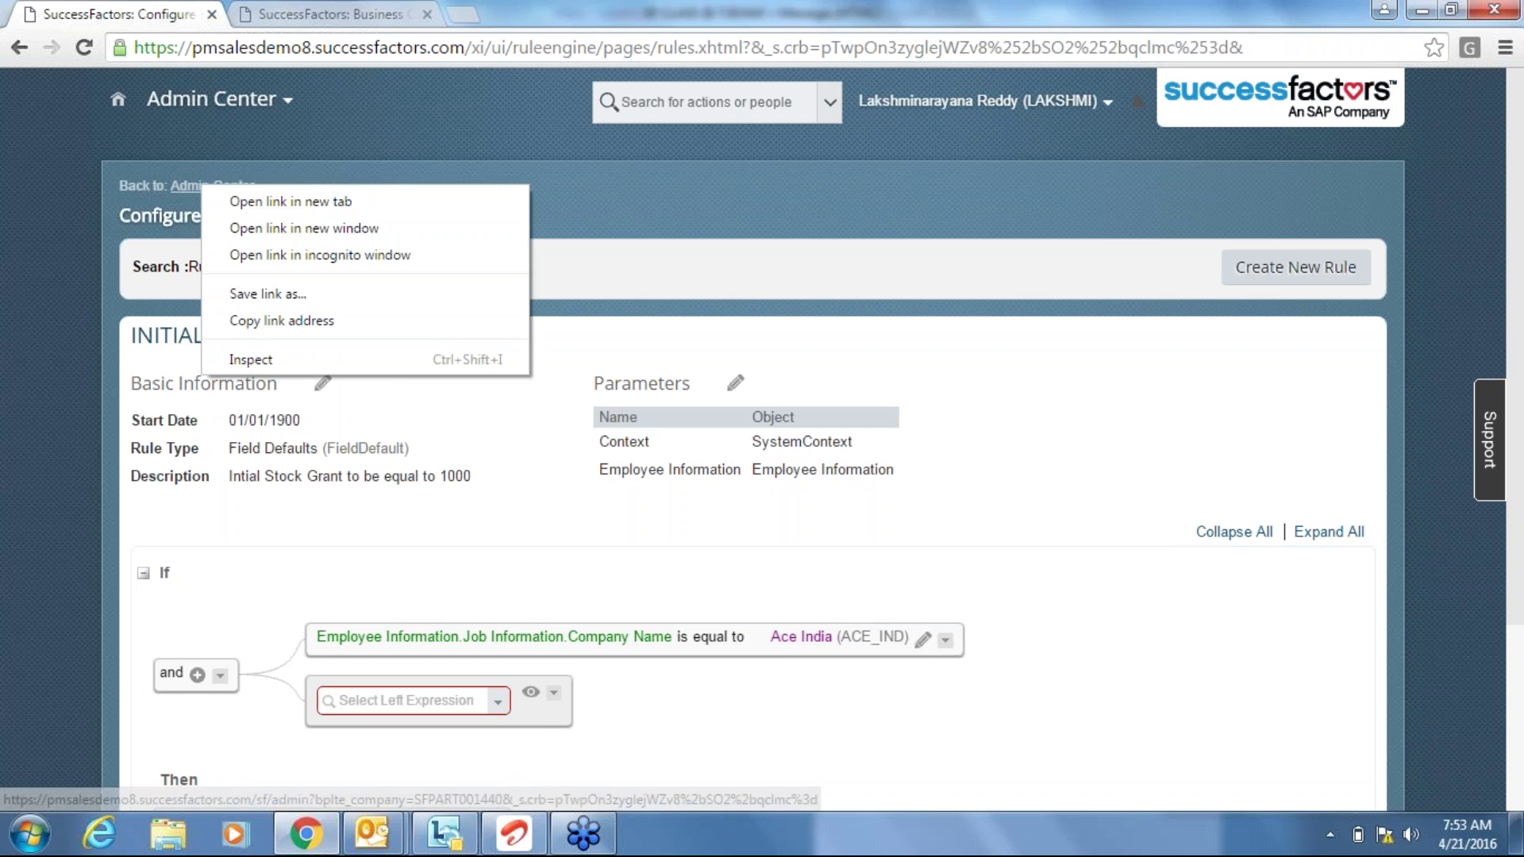
{"action": "left_click", "coordinate": [288, 198]}
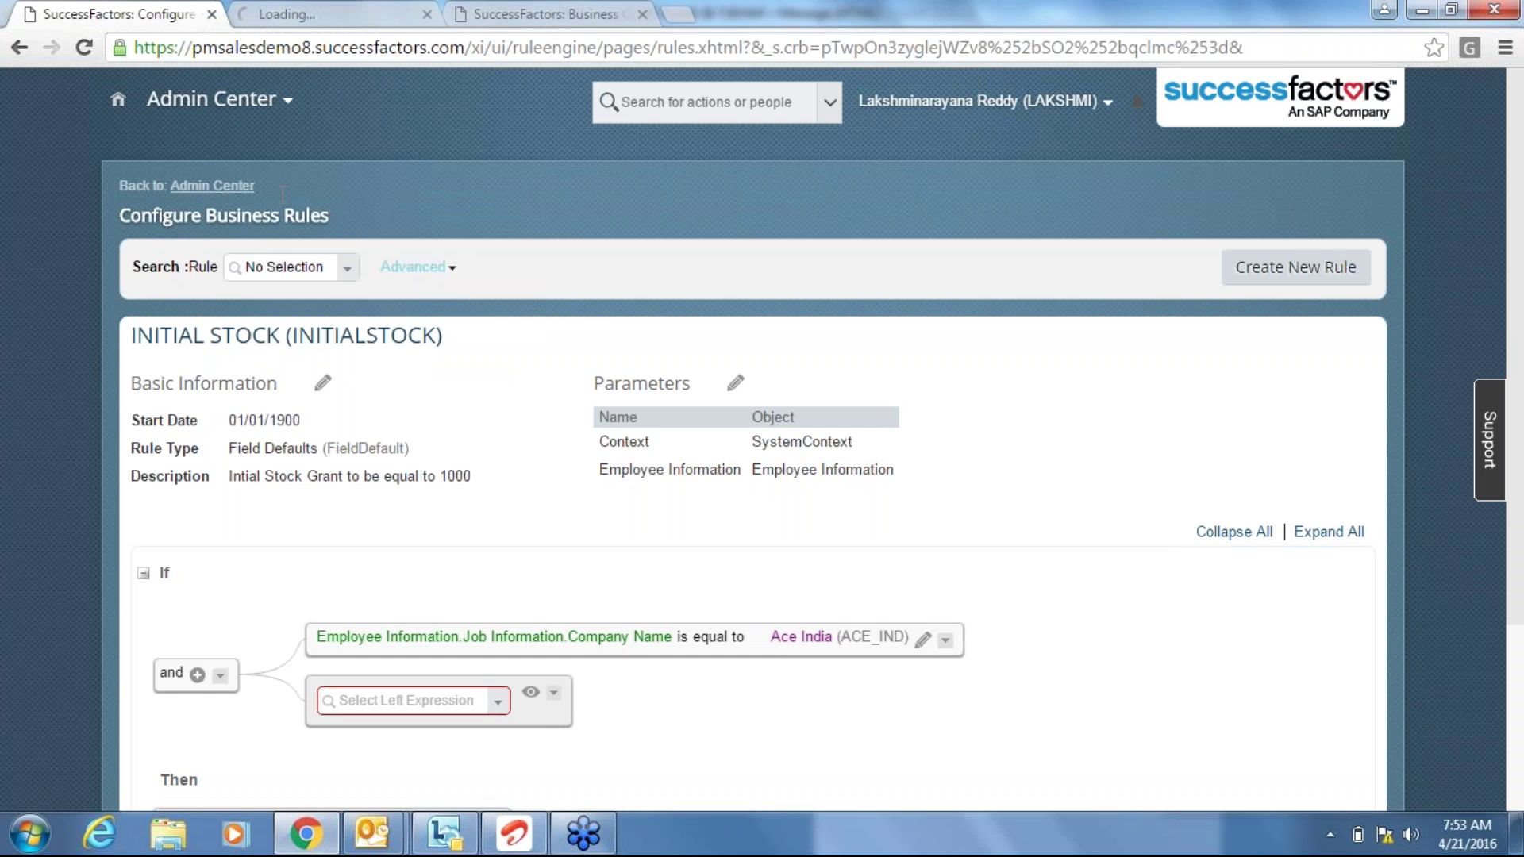
{"action": "left_click", "coordinate": [297, 3]}
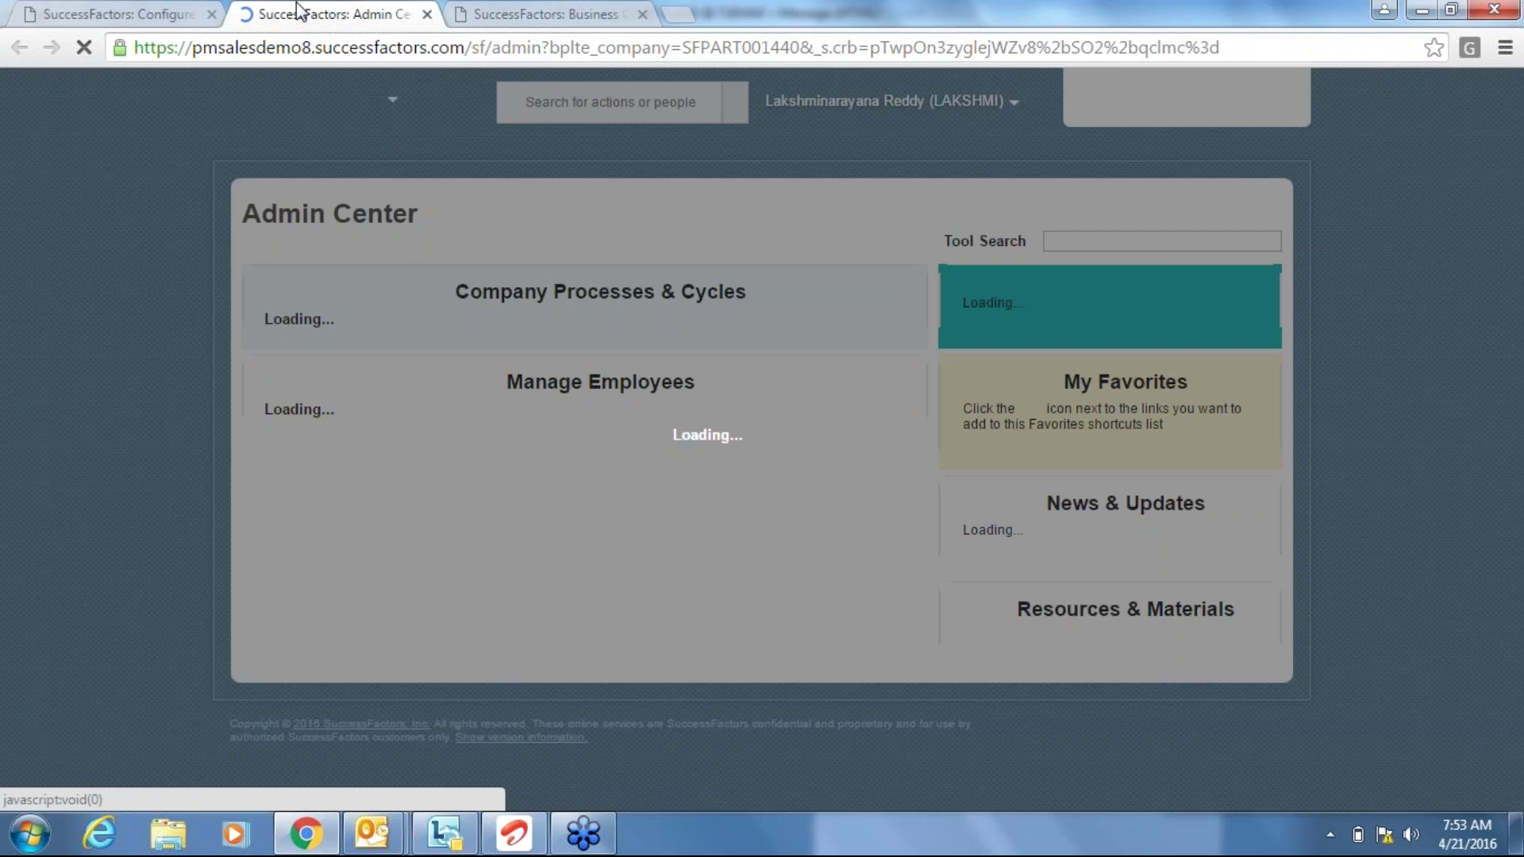
{"action": "type", "text": "confi"}
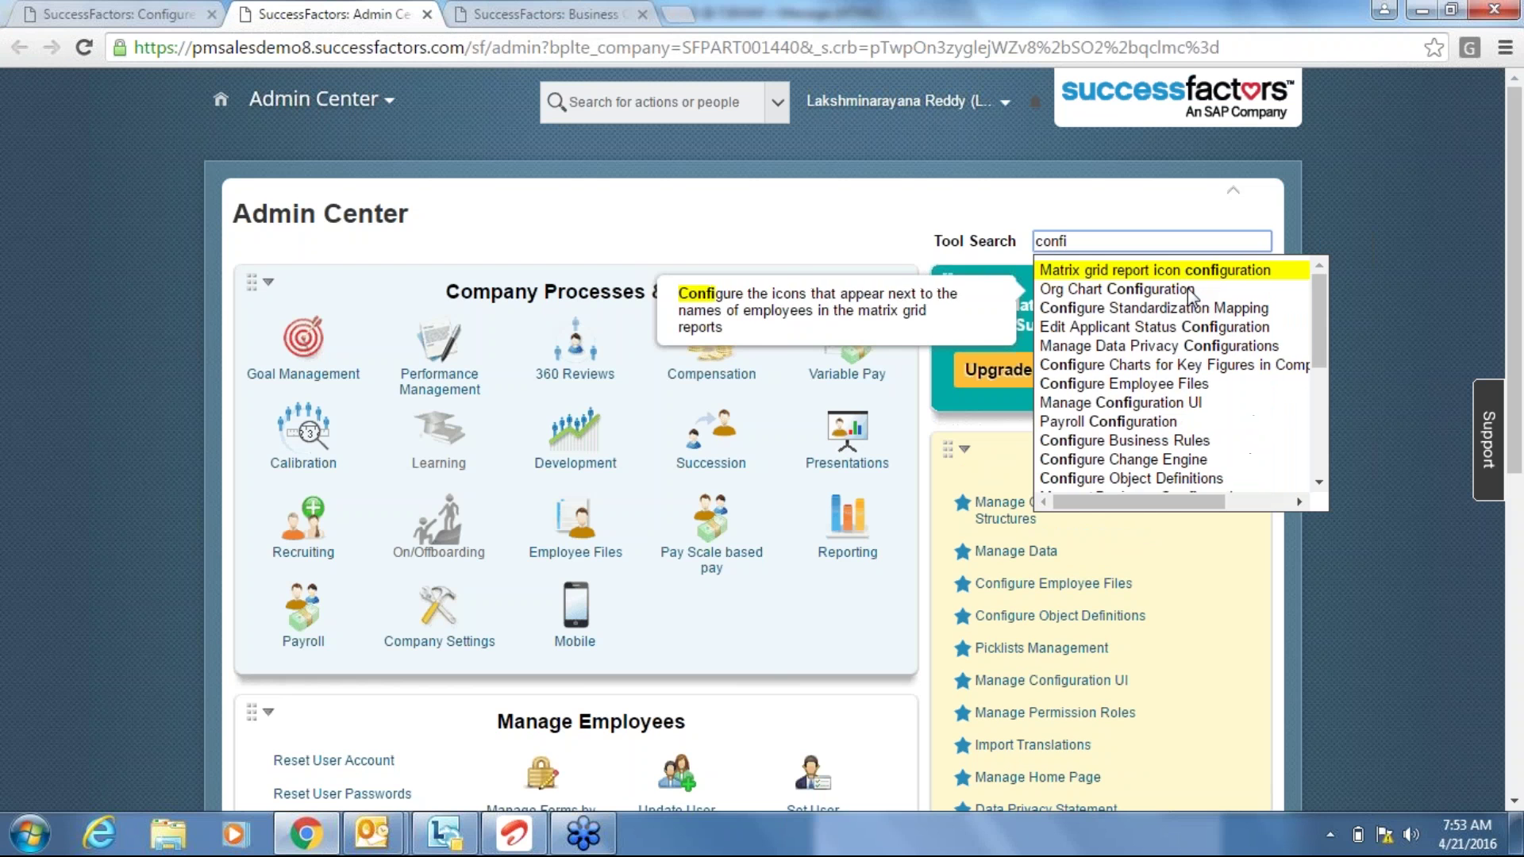
{"action": "type", "text": "gue"}
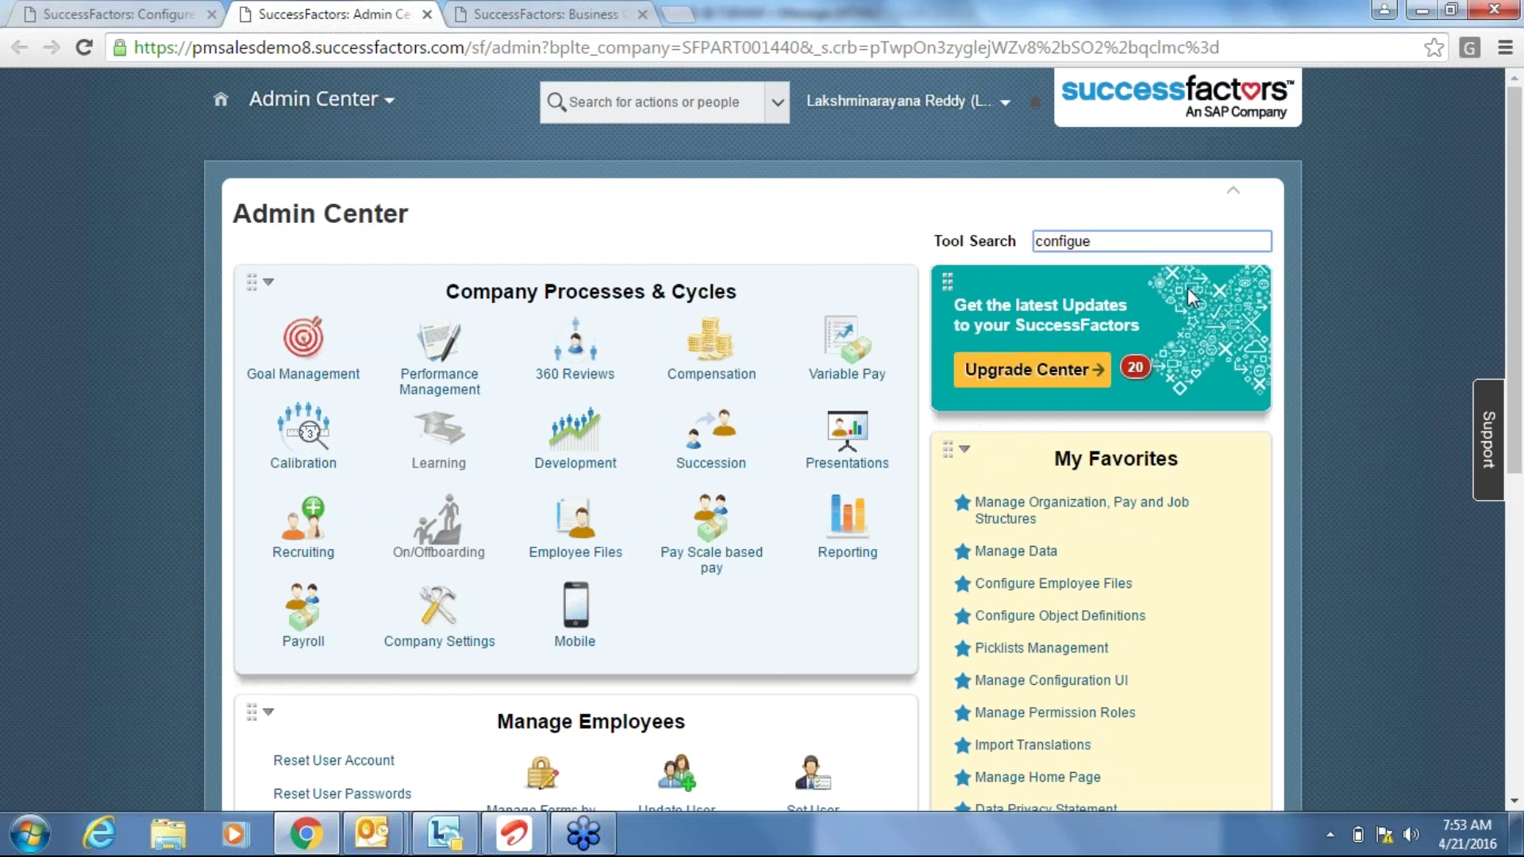
{"action": "key", "text": "BackSpace"}
{"action": "type", "text": "re"}
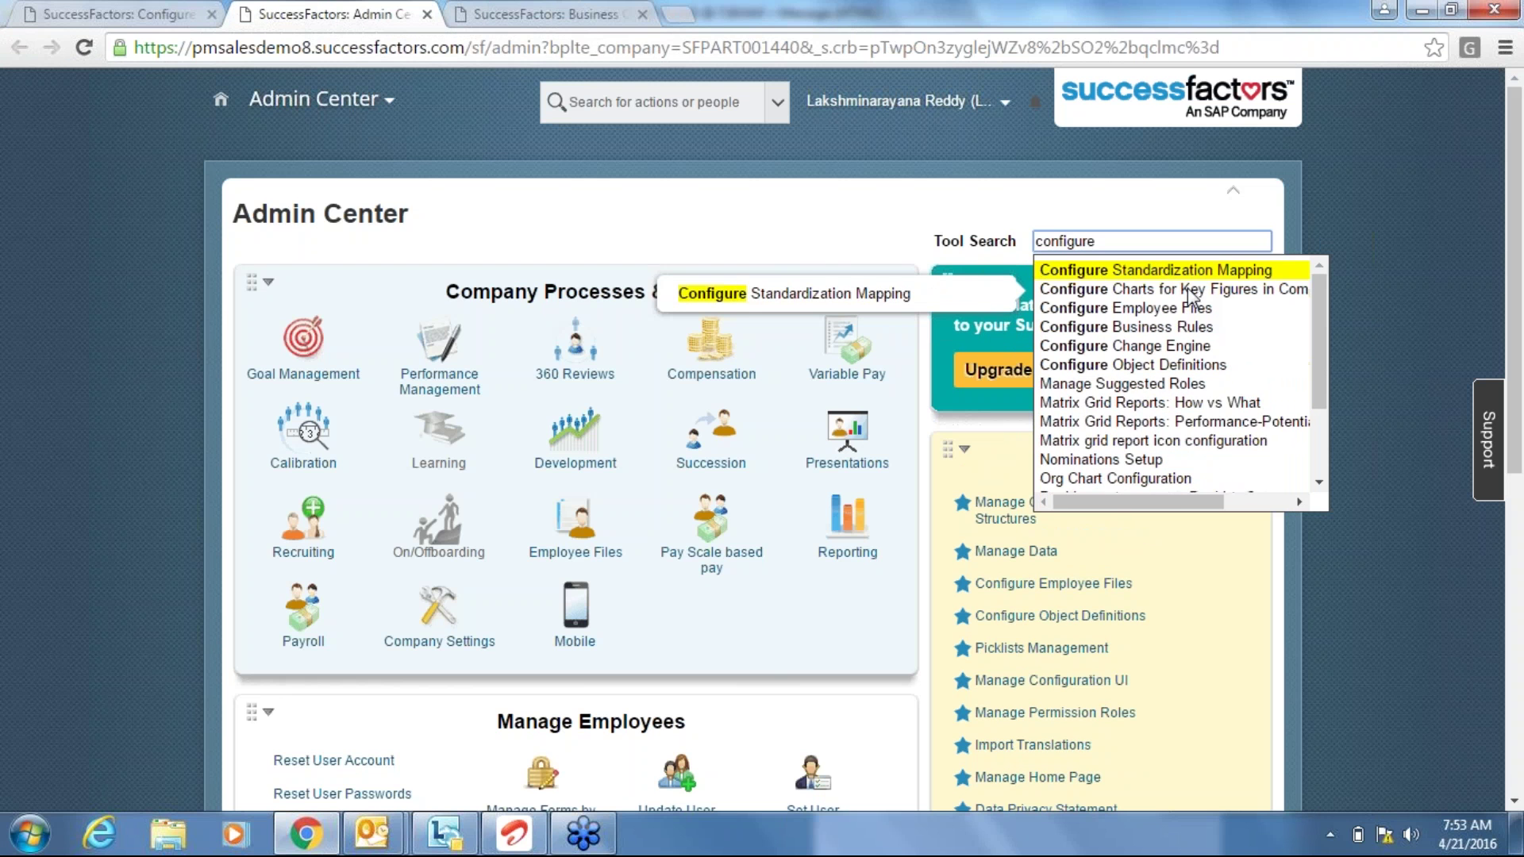
{"action": "type", "text": " bu"}
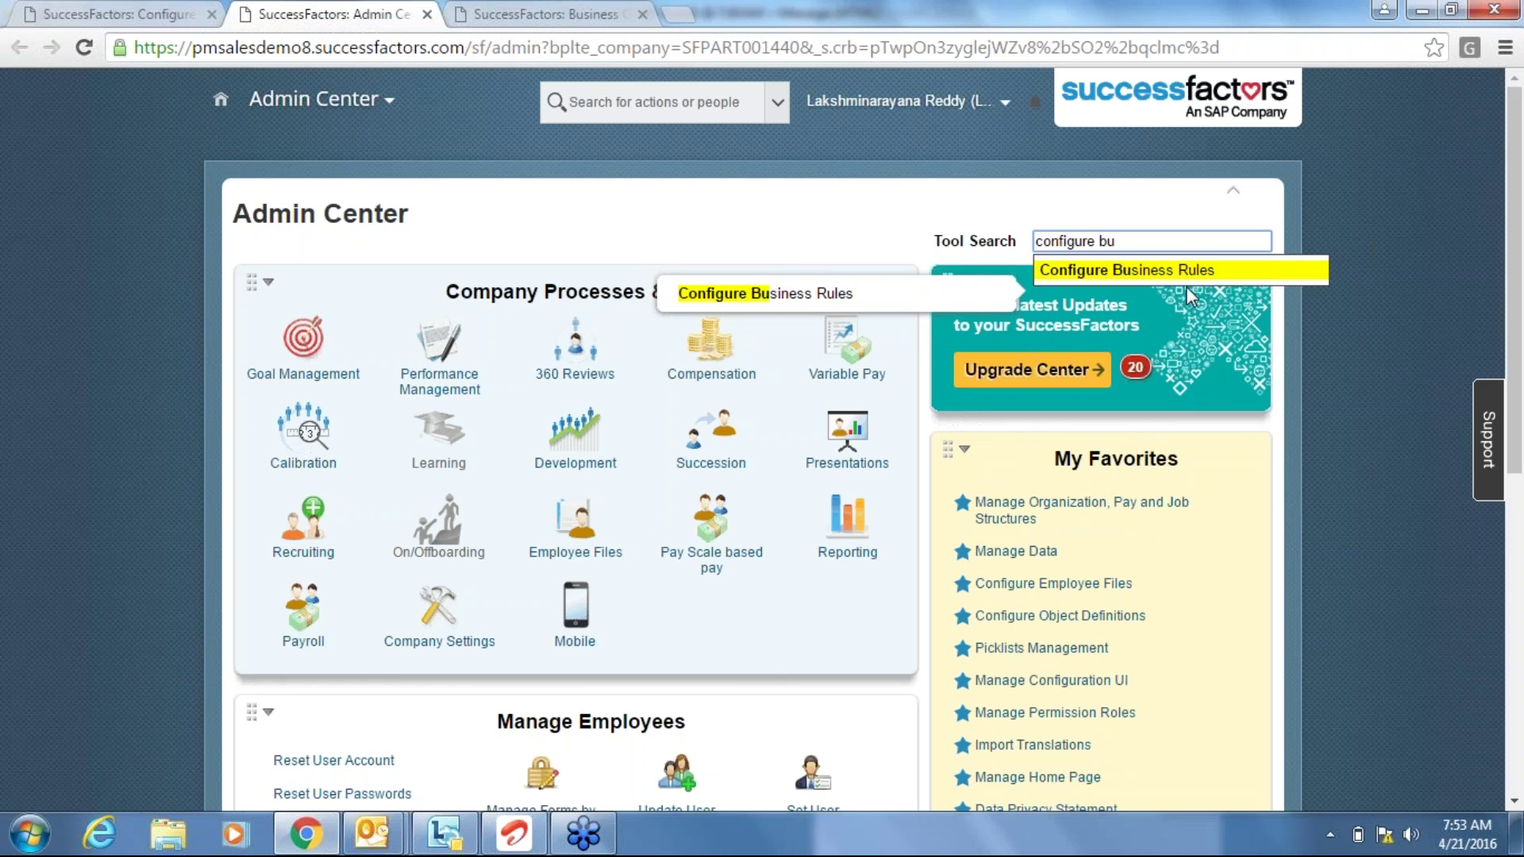
{"action": "left_click", "coordinate": [1177, 271]}
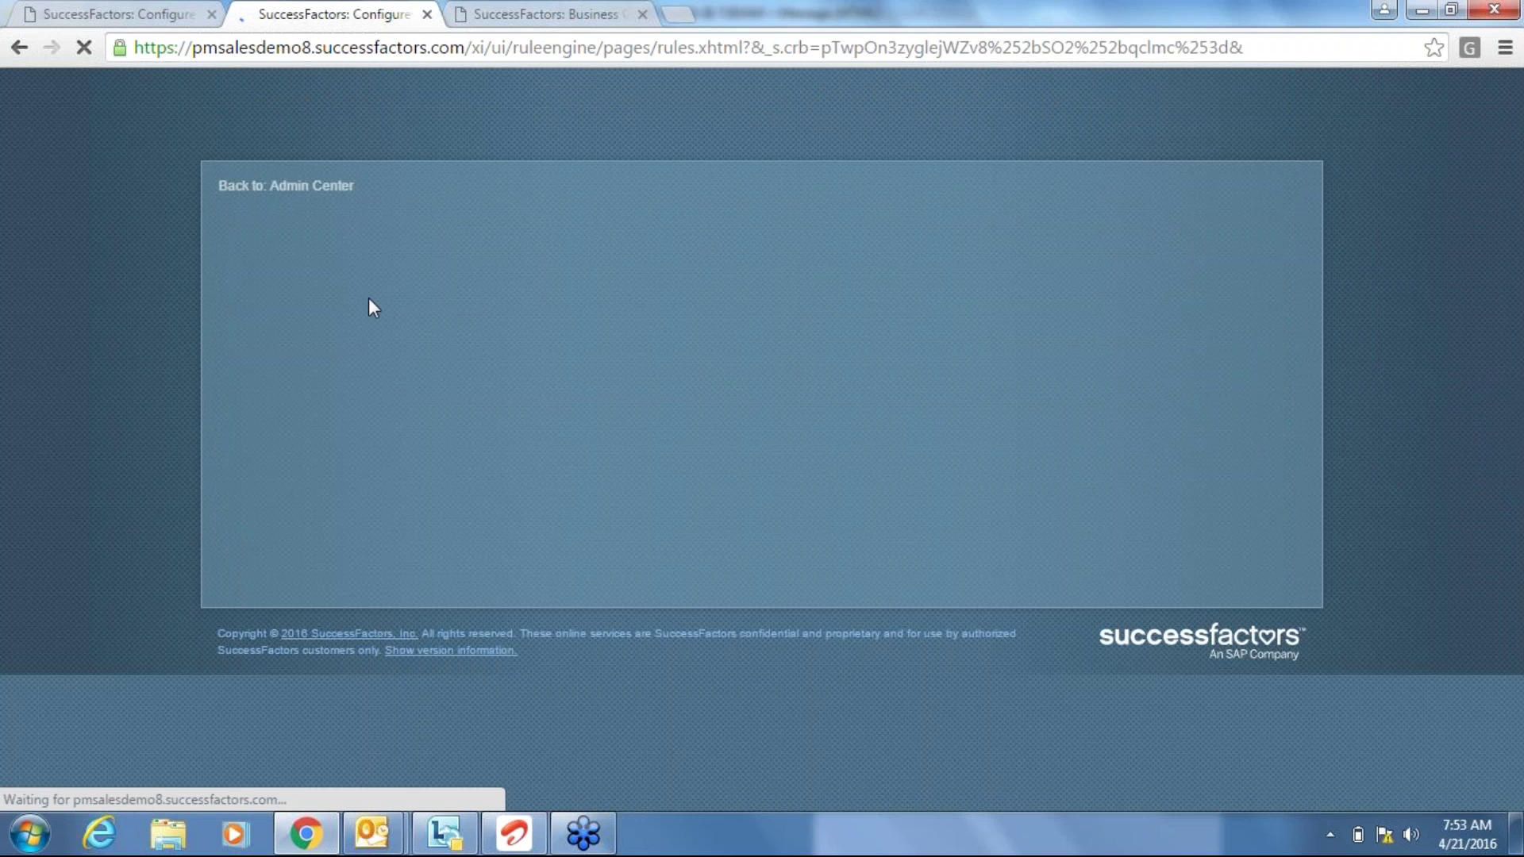
Search the rules for 'sto' and open Stock Grant (STO_GRA).
{"action": "left_click", "coordinate": [306, 266]}
{"action": "type", "text": "ini"}
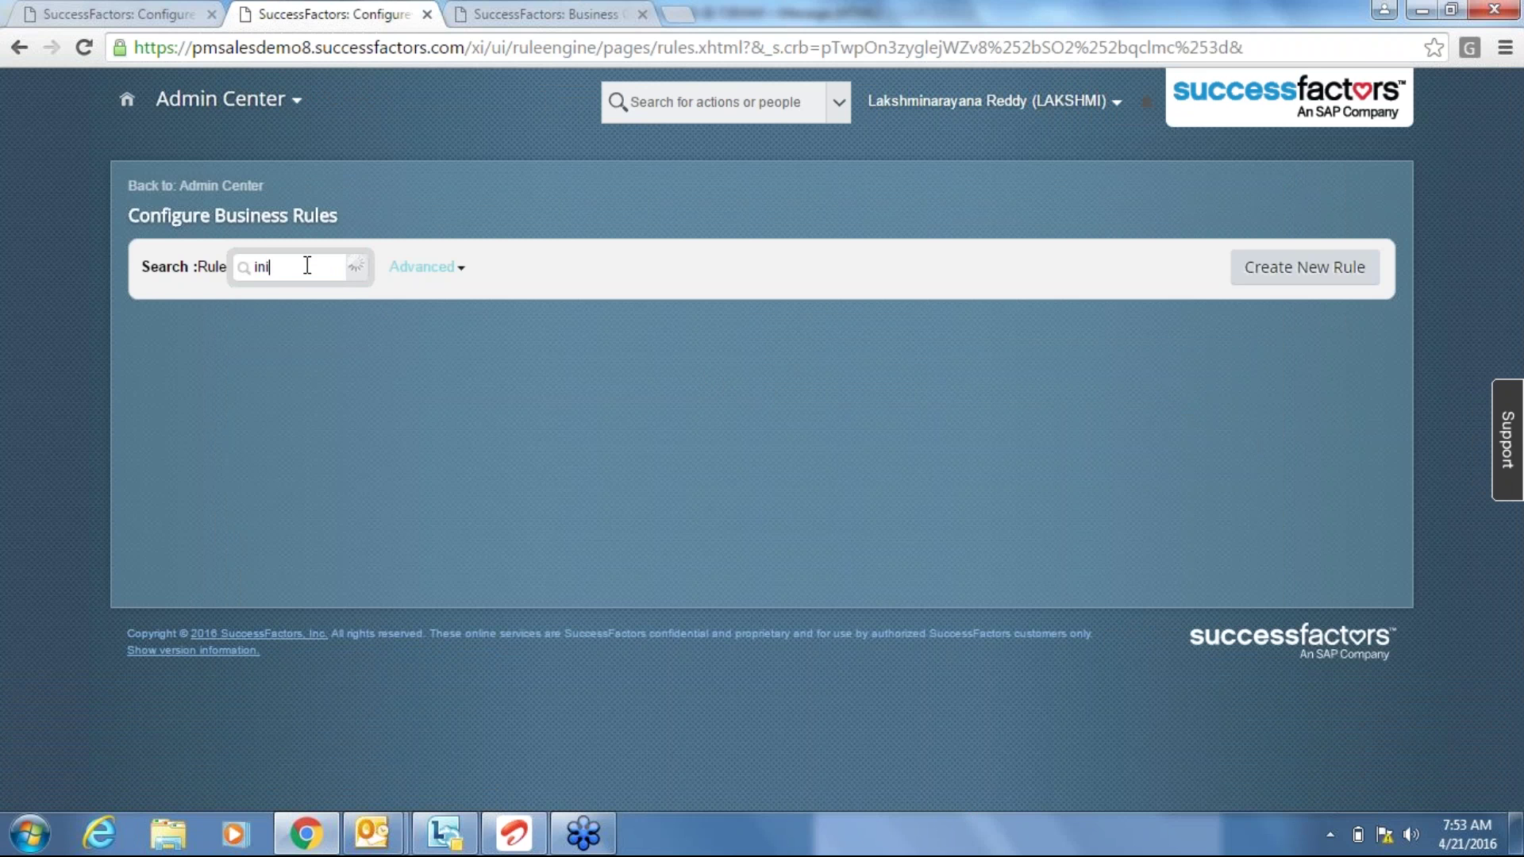
{"action": "key", "text": "BackSpace"}
{"action": "key", "text": "BackSpace"}
{"action": "key", "text": "BackSpace"}
{"action": "type", "text": "ini"}
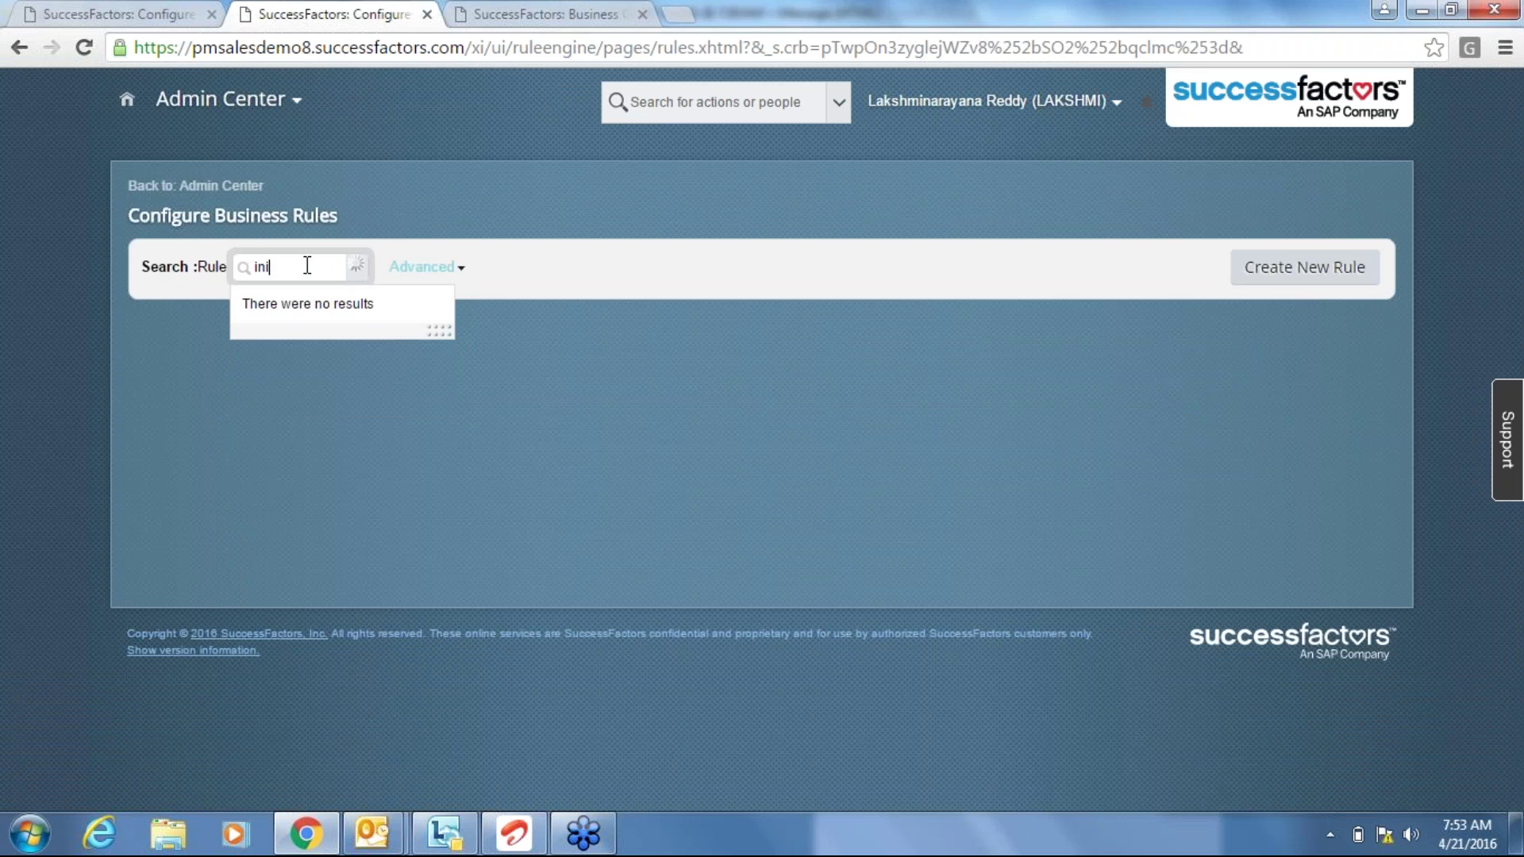
{"action": "key", "text": "BackSpace"}
{"action": "key", "text": "BackSpace"}
{"action": "key", "text": "BackSpace"}
{"action": "type", "text": "sto"}
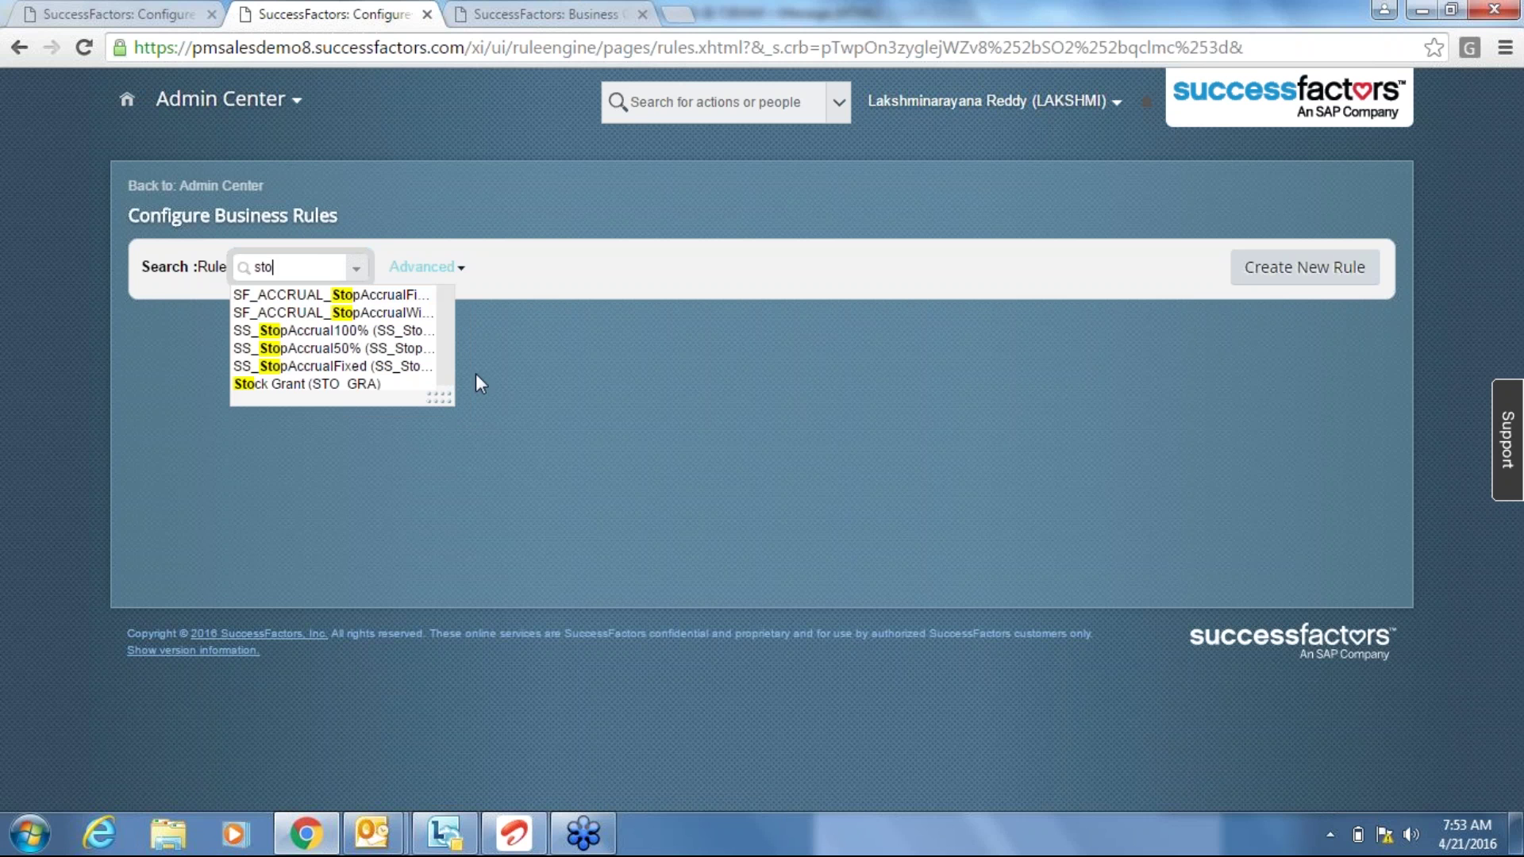
{"action": "left_click", "coordinate": [362, 385]}
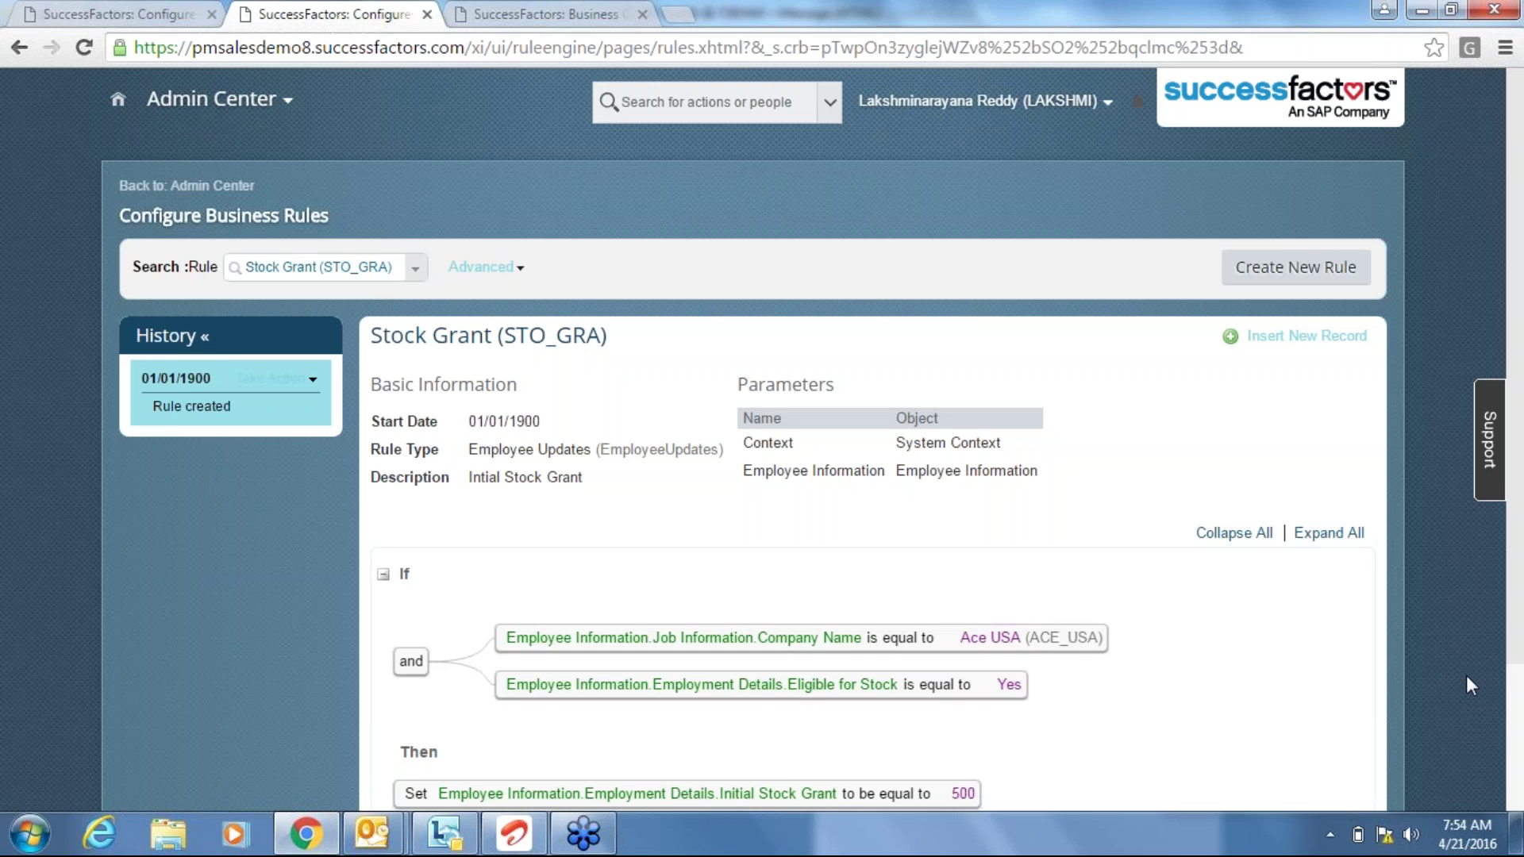
{"action": "scroll", "coordinate": [1467, 678], "scroll_direction": "down", "scroll_amount": 1}
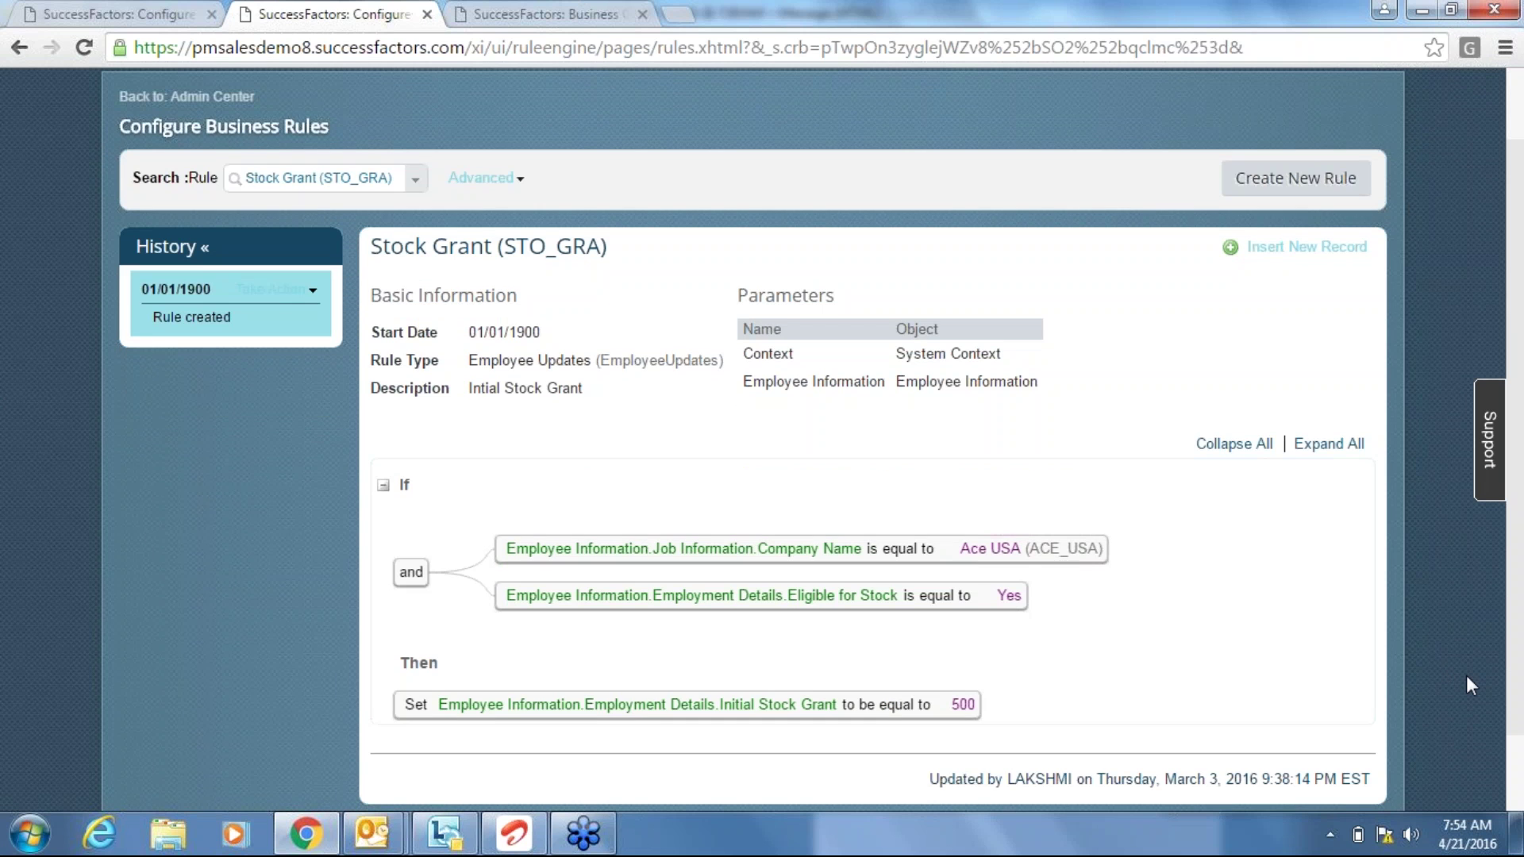
{"action": "scroll", "coordinate": [1465, 685], "scroll_direction": "down", "scroll_amount": 1}
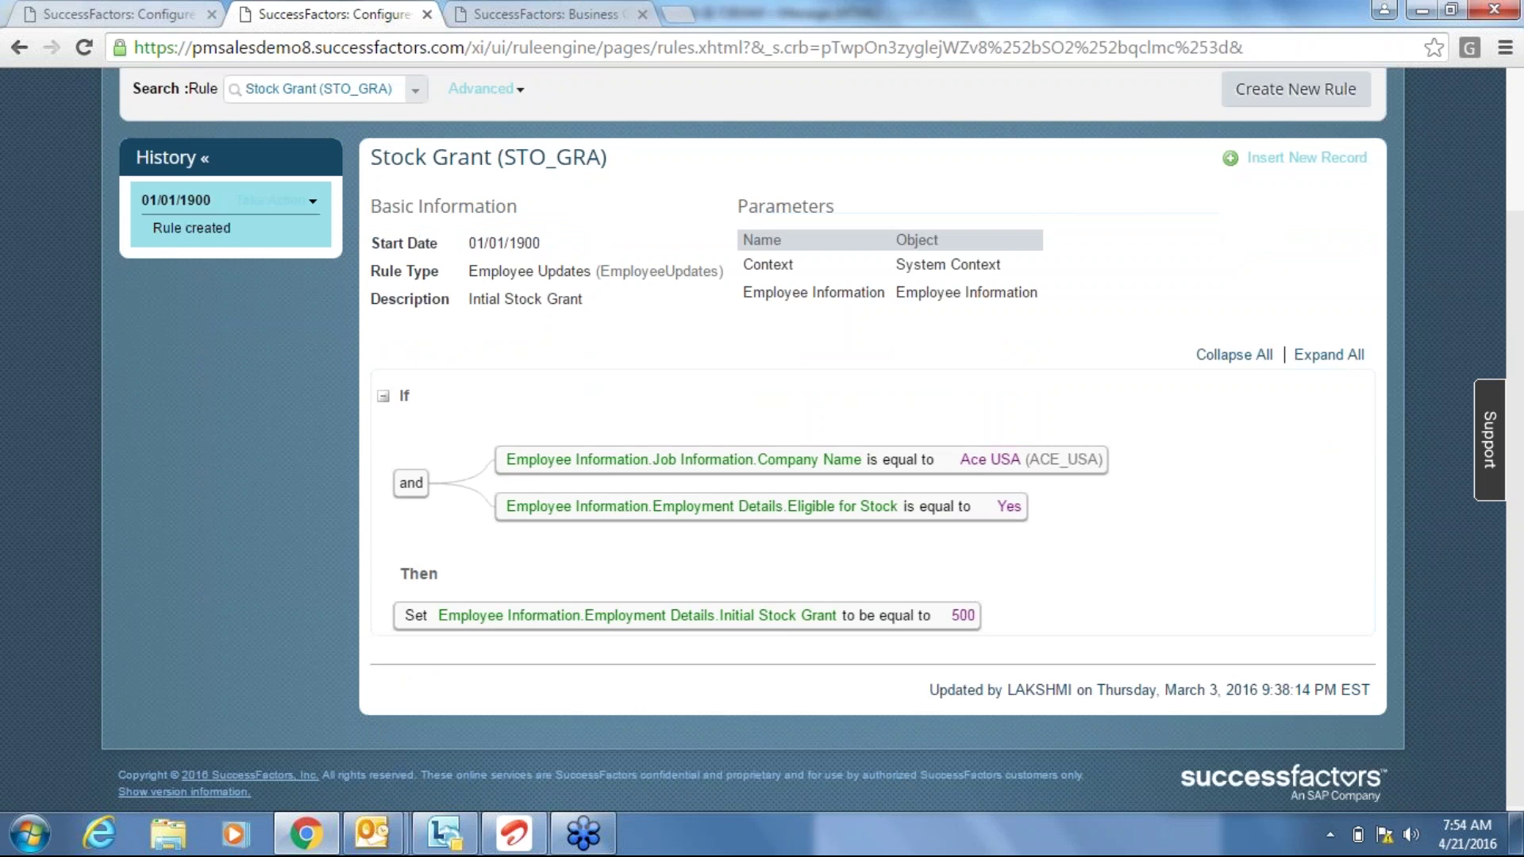
{"action": "key", "text": "ctrl+shift+Tab"}
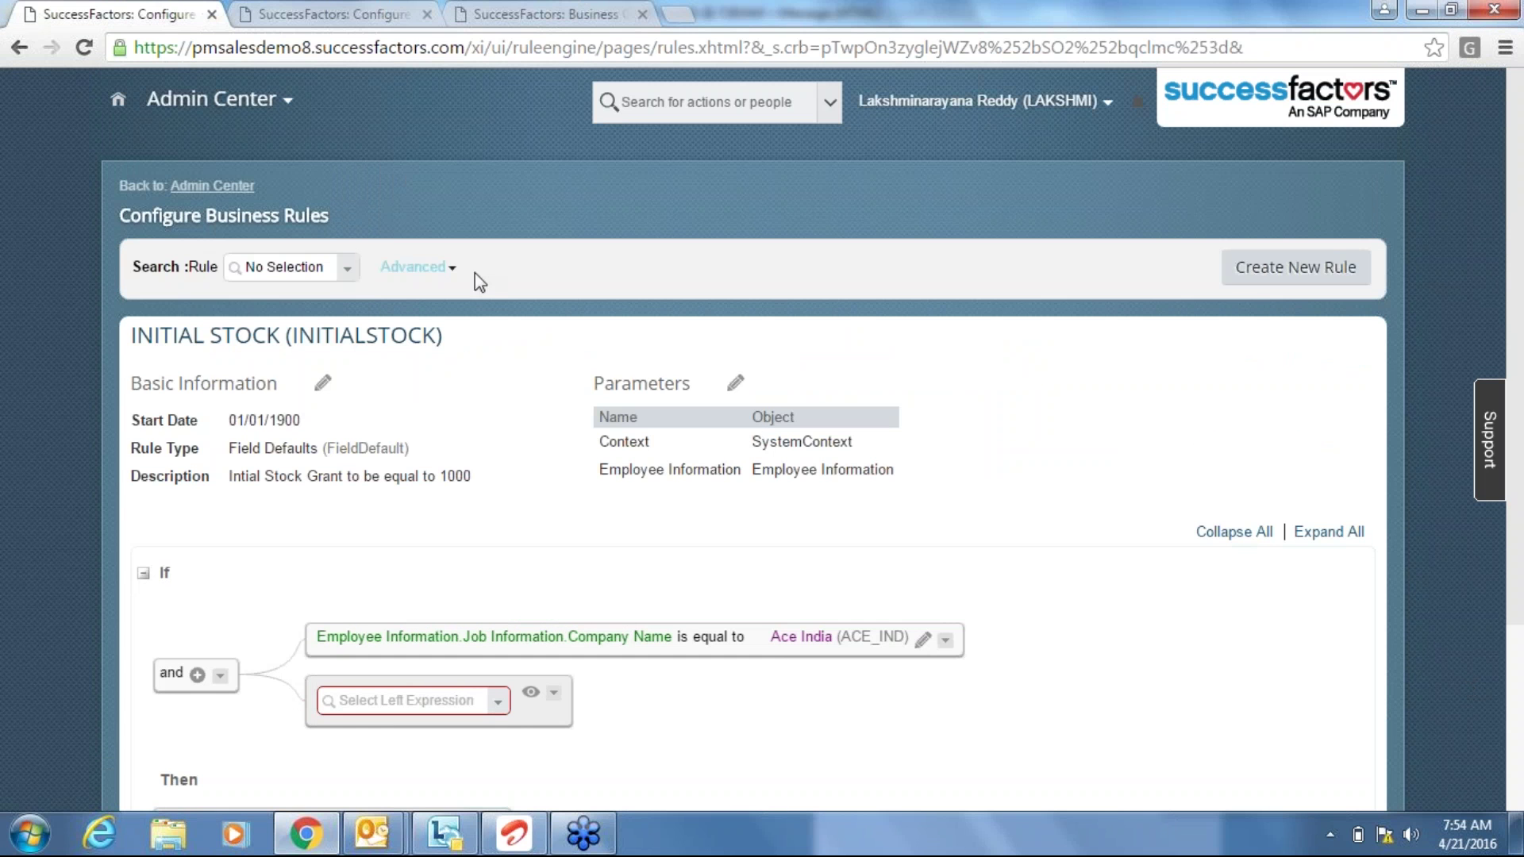
{"action": "left_click", "coordinate": [381, 2]}
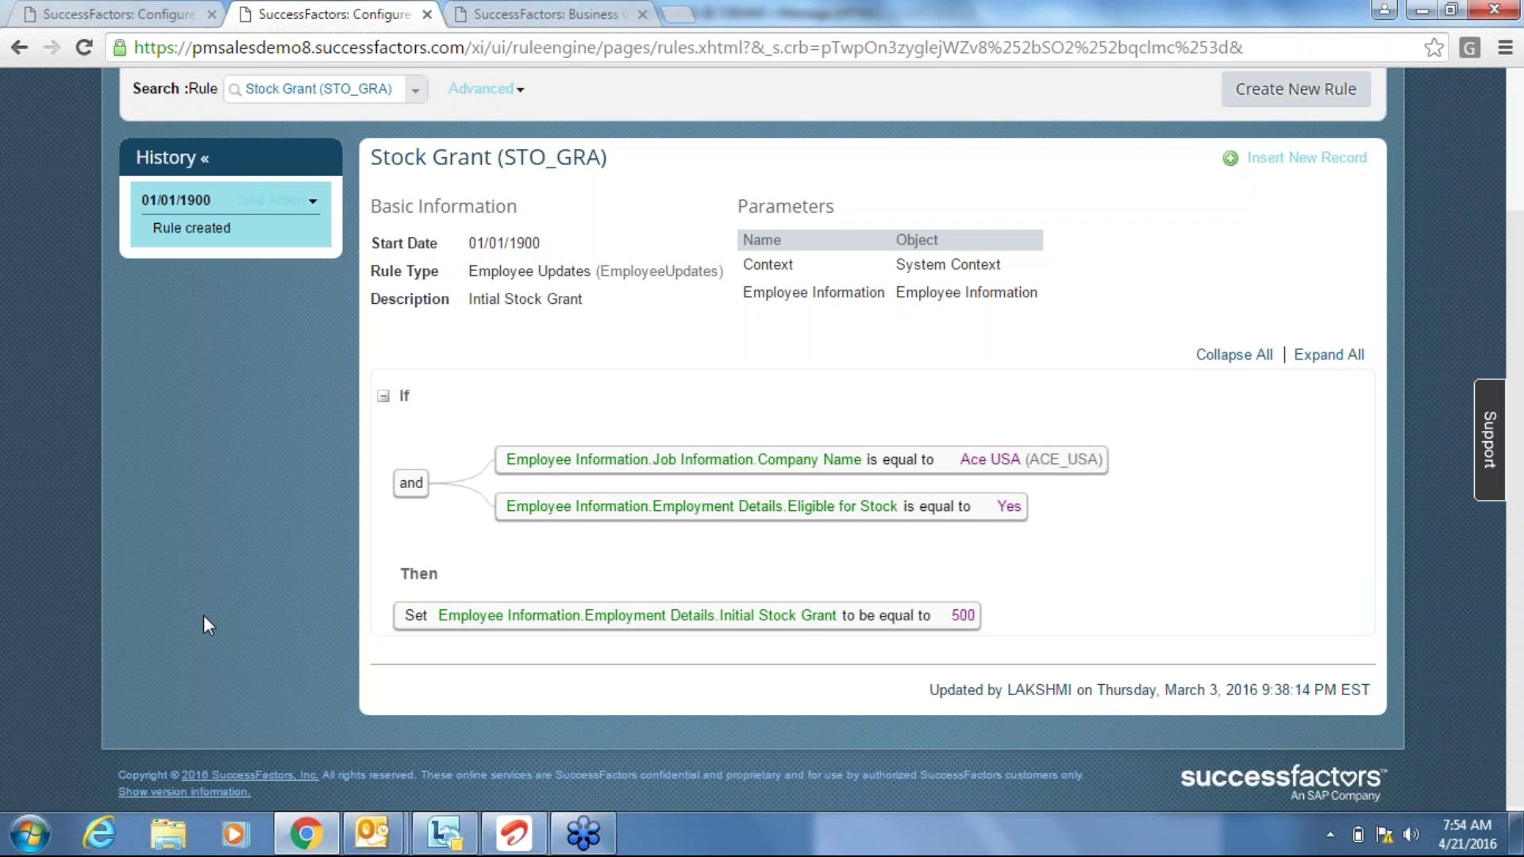
{"action": "left_click", "coordinate": [114, 8]}
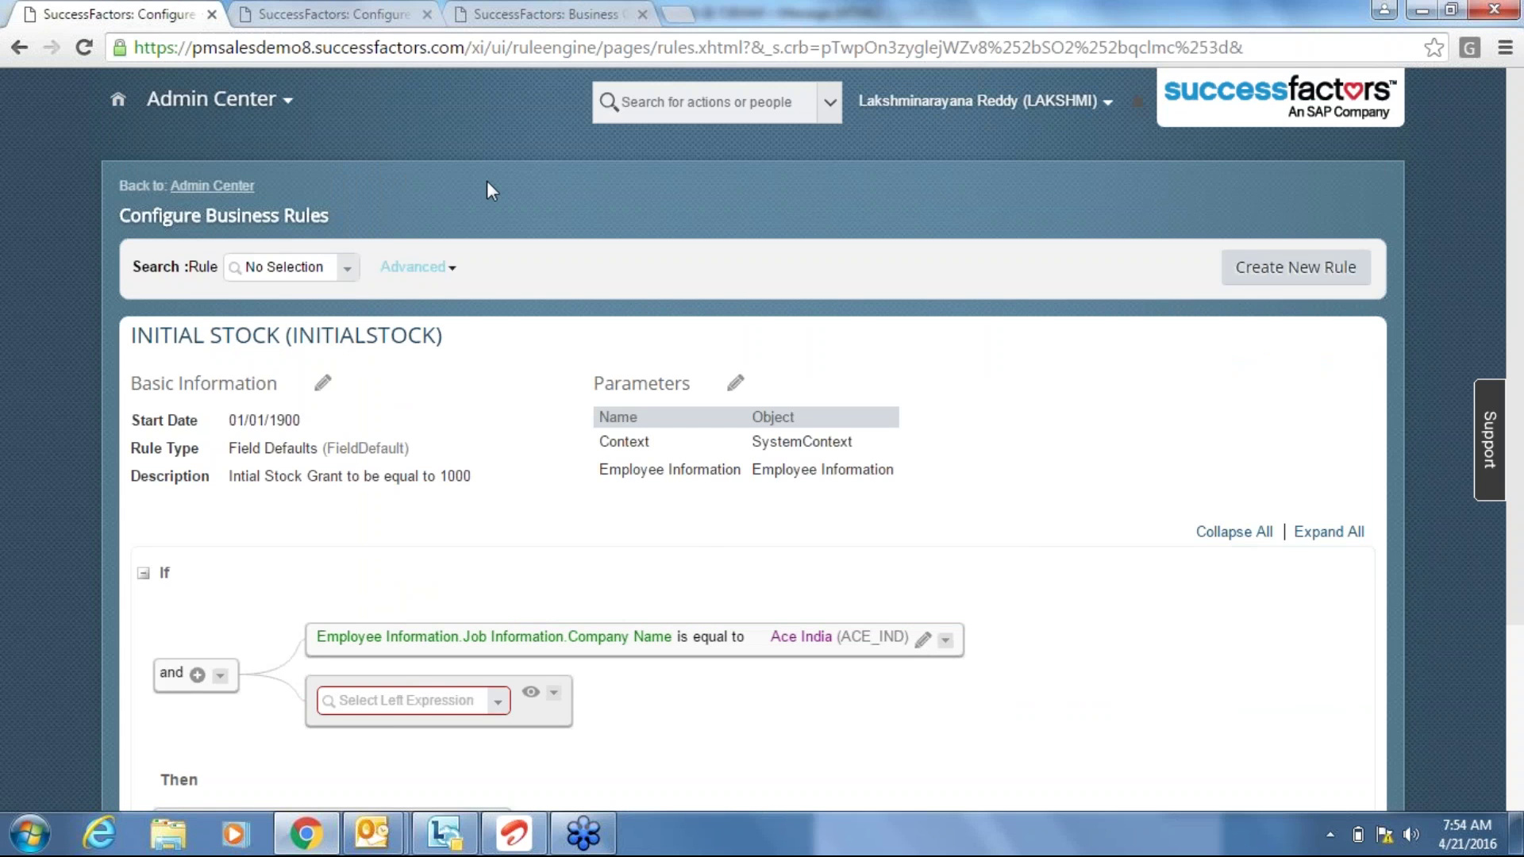
{"action": "left_click", "coordinate": [374, 9]}
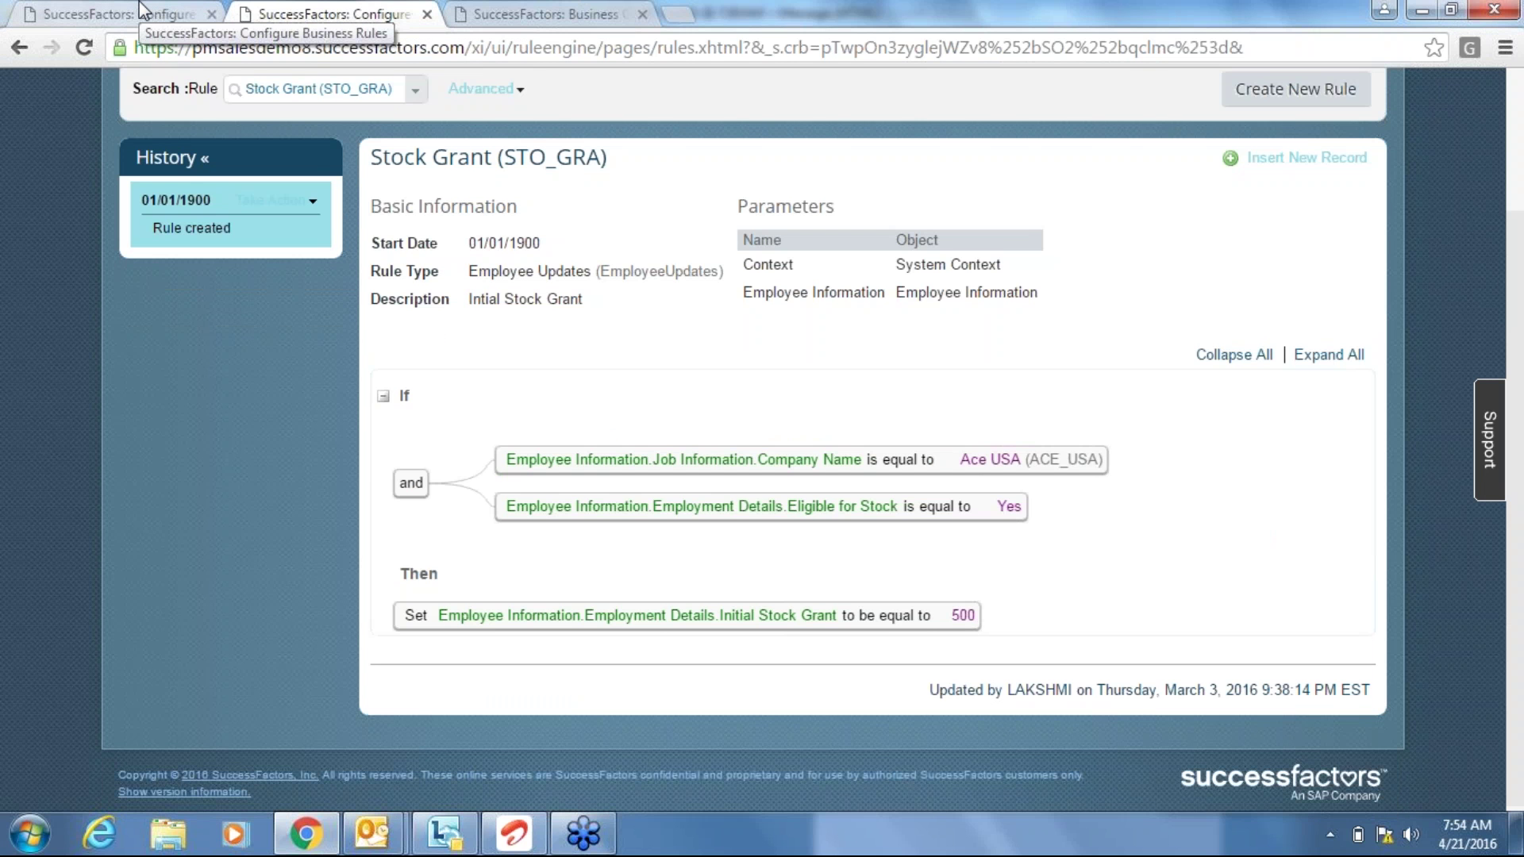
{"action": "left_click", "coordinate": [141, 10]}
Add a second condition: Employment Details Eligible for Stock is equal to Boolean Yes.
{"action": "left_click", "coordinate": [453, 701]}
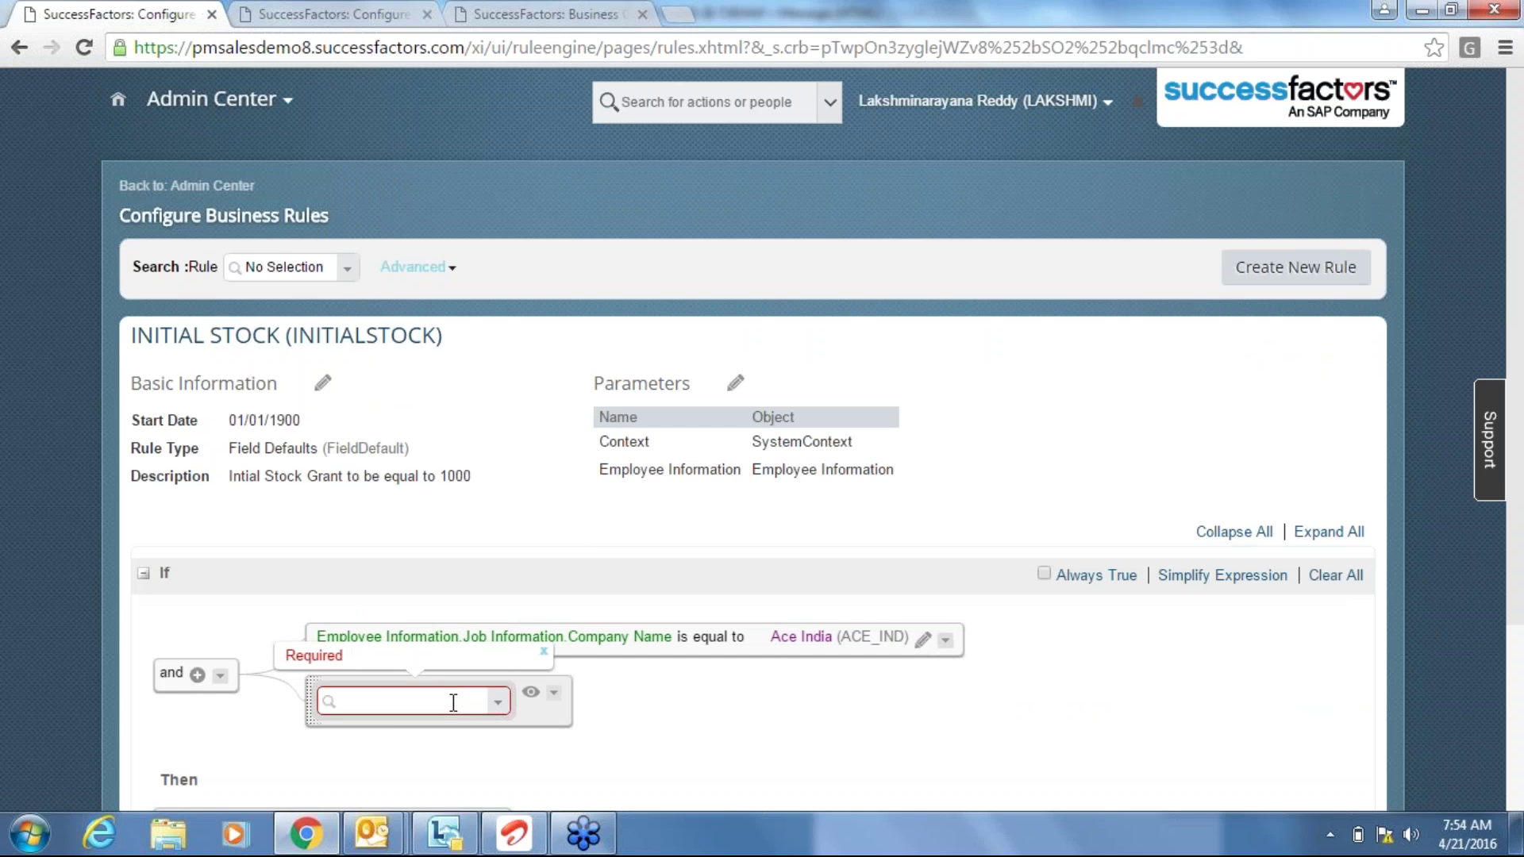
{"action": "type", "text": "eligible"}
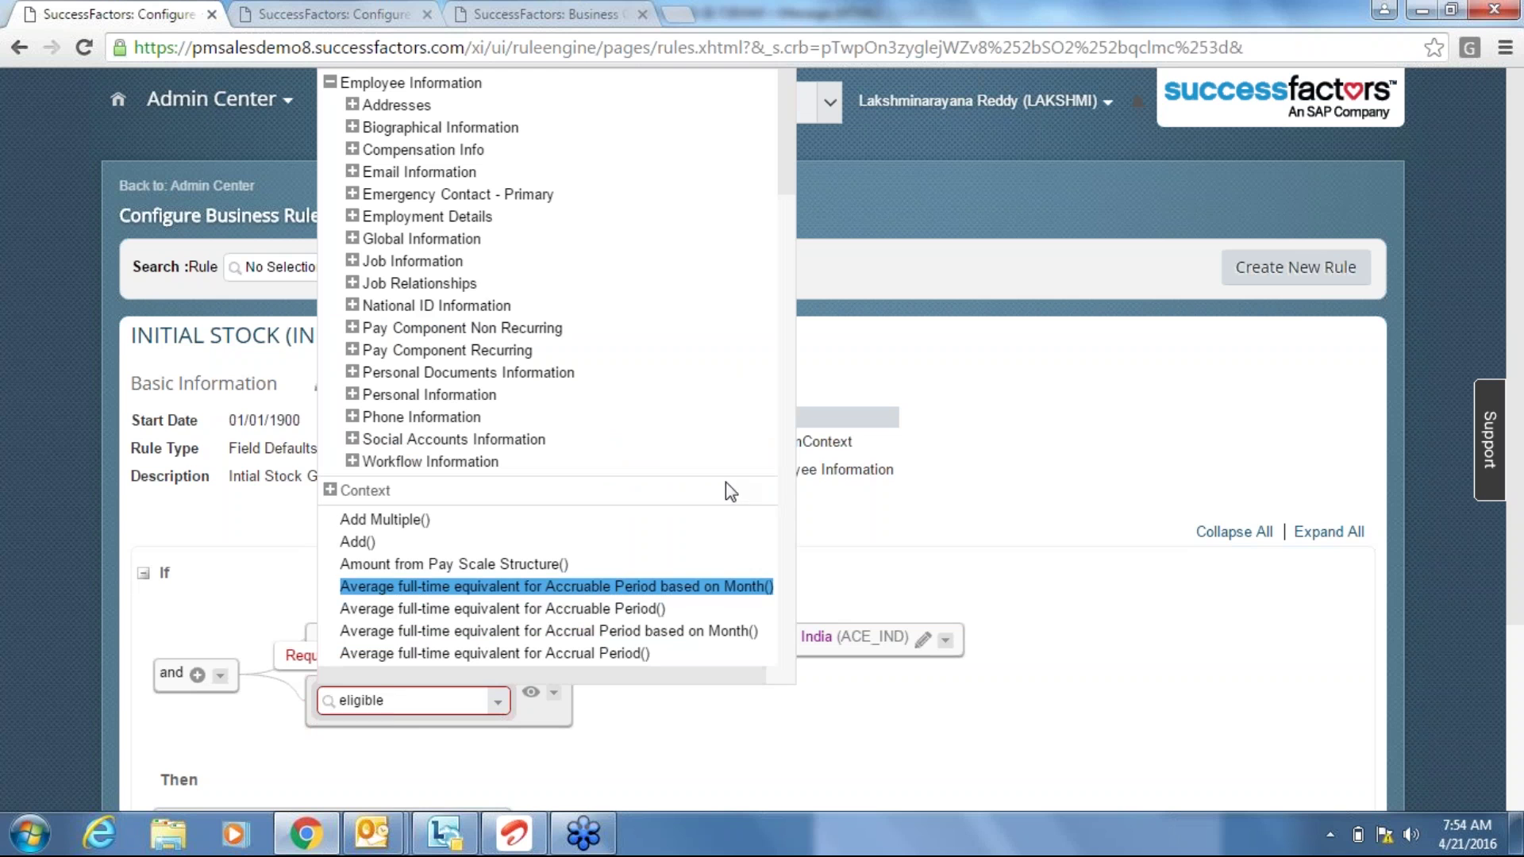
{"action": "left_click", "coordinate": [353, 218]}
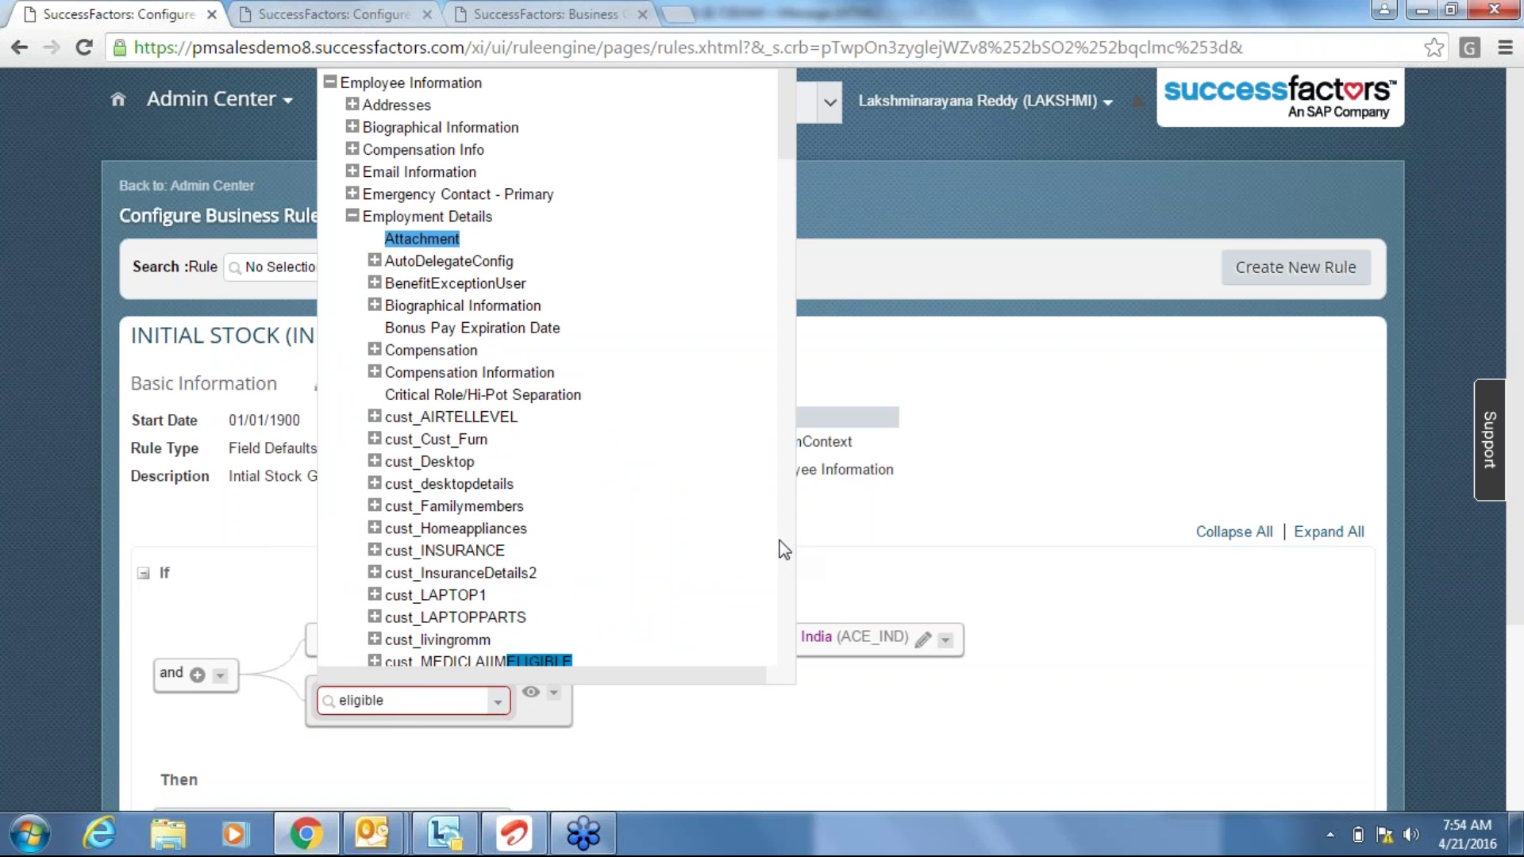
{"action": "scroll", "coordinate": [783, 547], "scroll_direction": "down", "scroll_amount": 6}
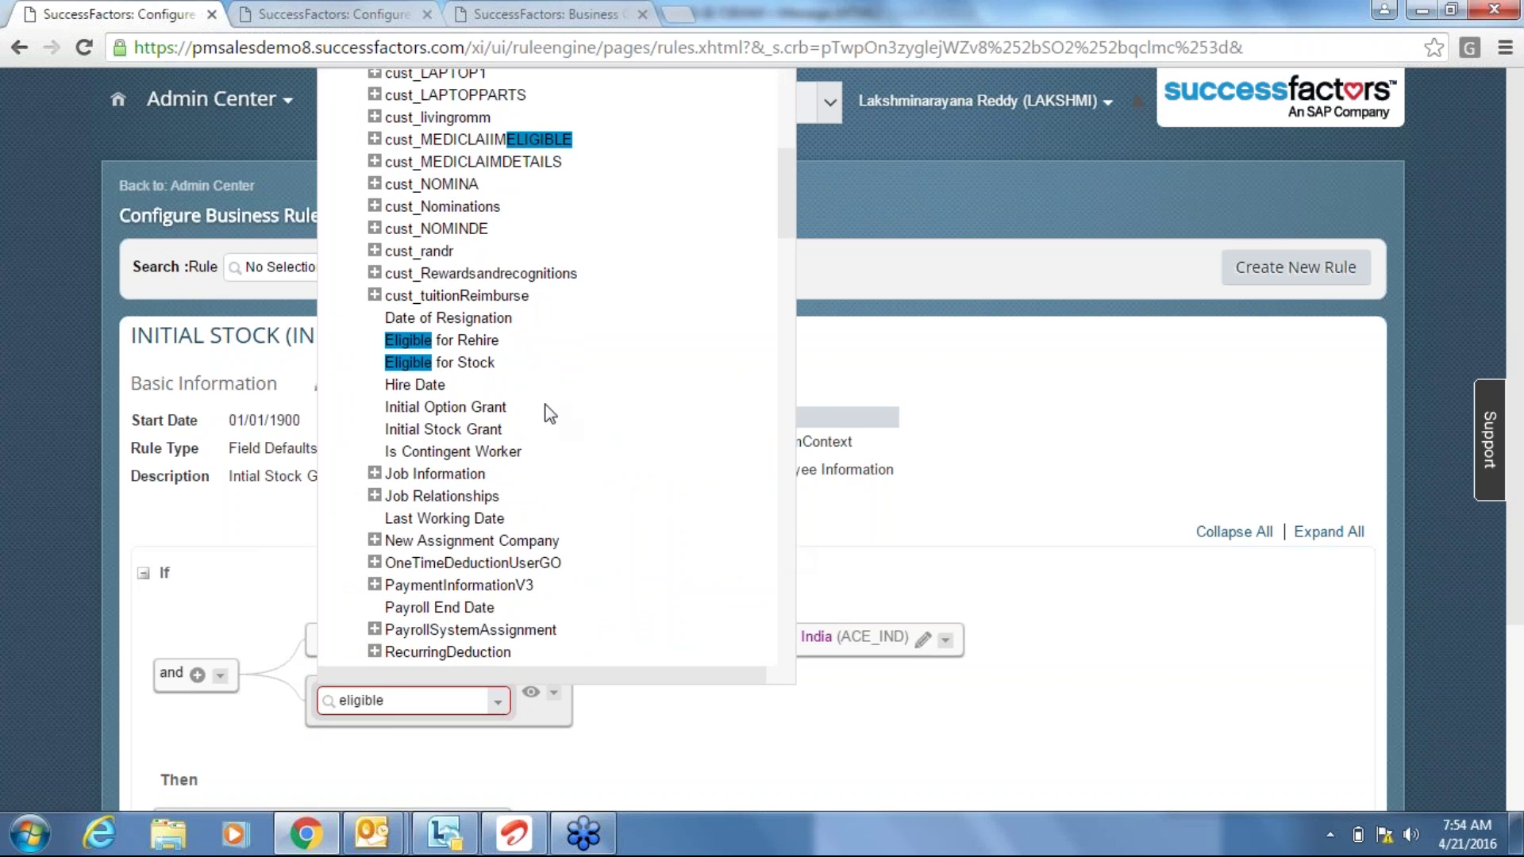
{"action": "left_click", "coordinate": [429, 364]}
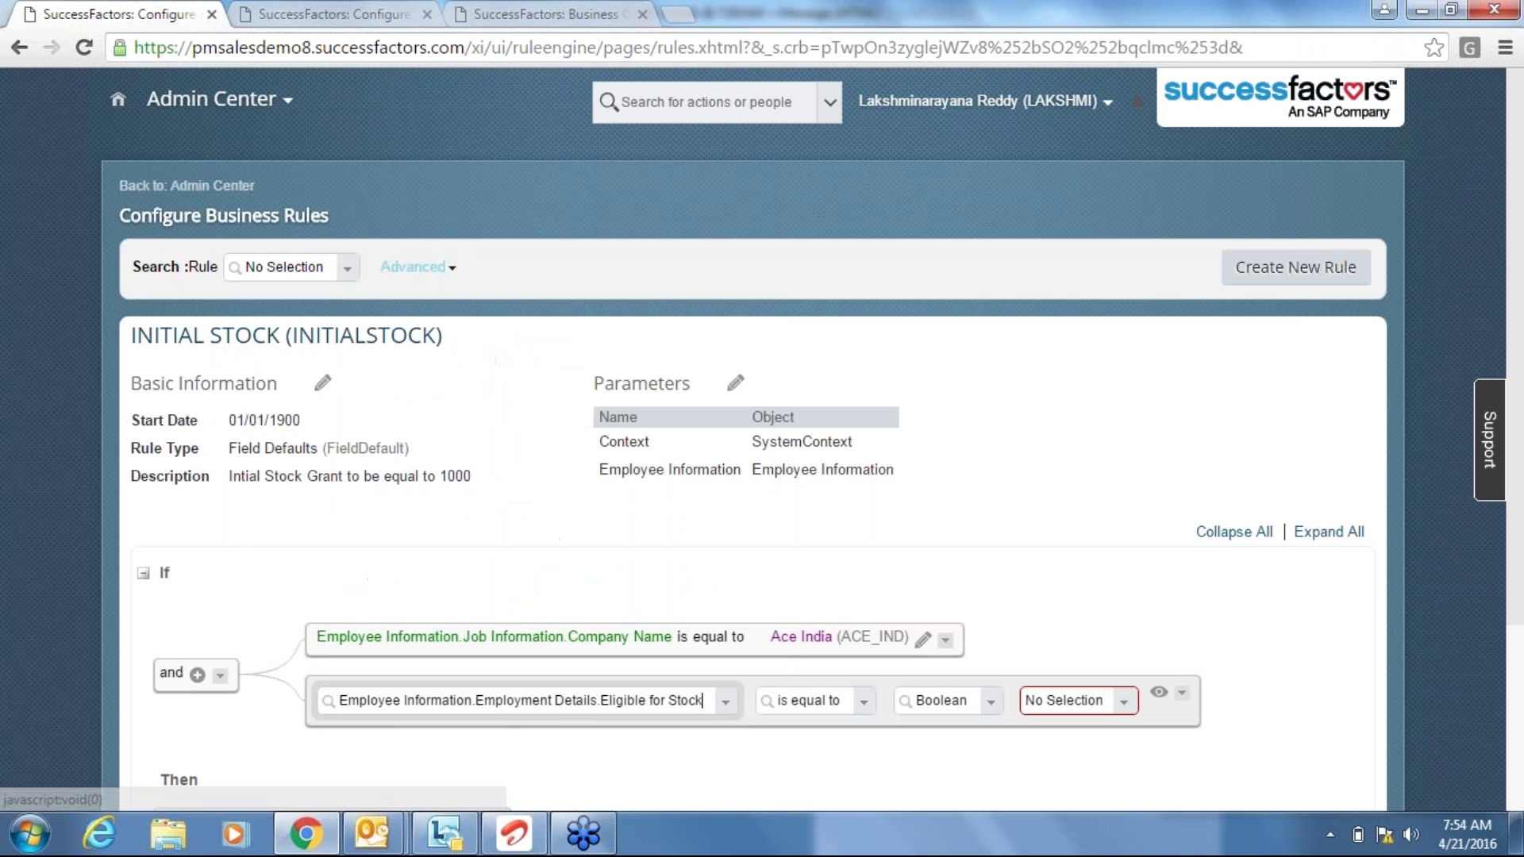
{"action": "left_click", "coordinate": [1122, 703]}
{"action": "left_click", "coordinate": [1071, 775]}
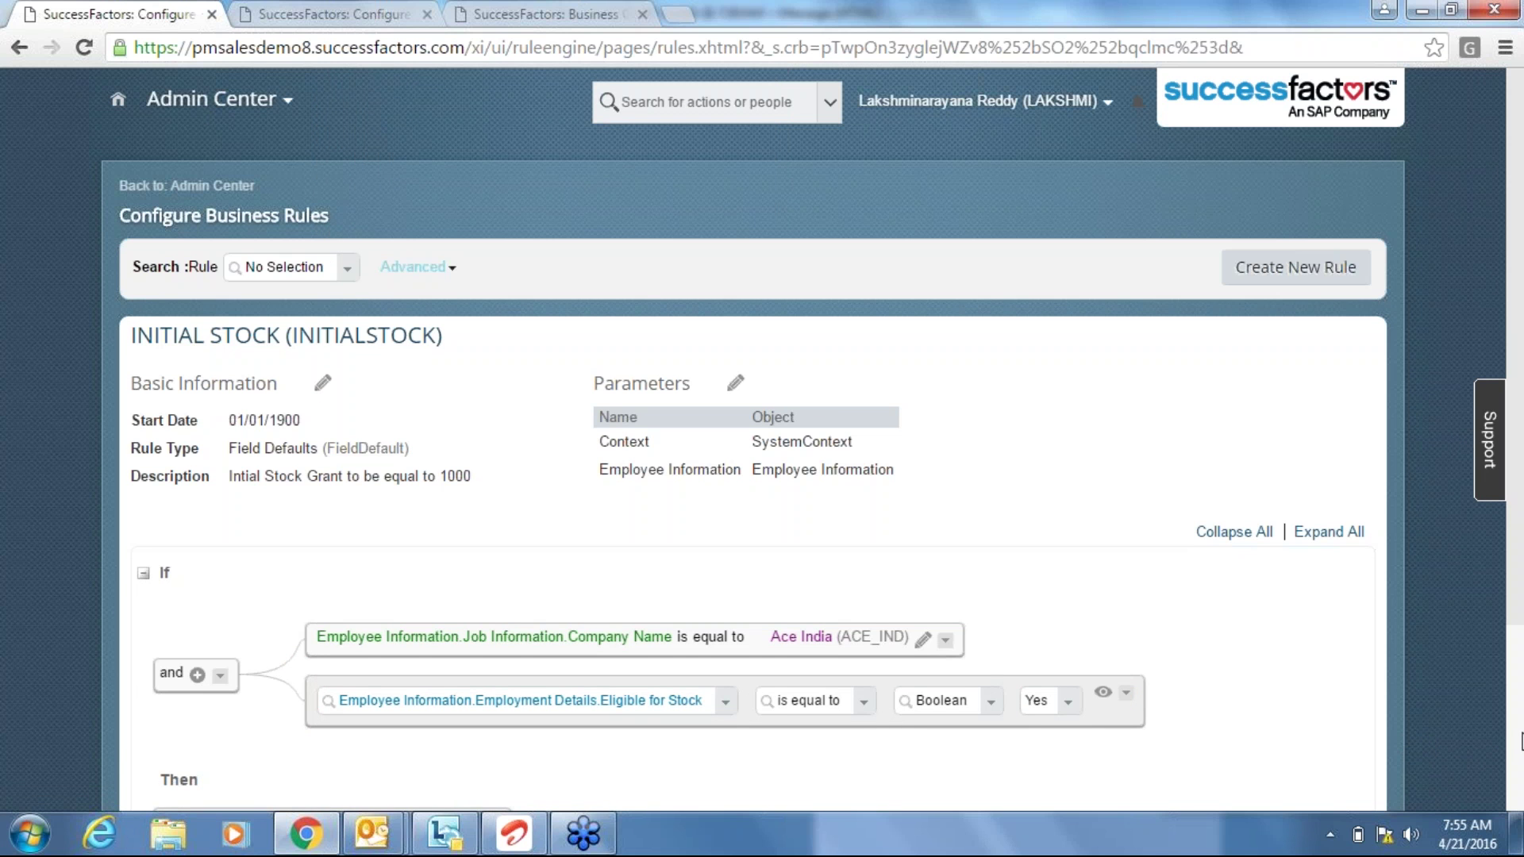
{"action": "scroll", "coordinate": [1518, 742], "scroll_direction": "down", "scroll_amount": 3}
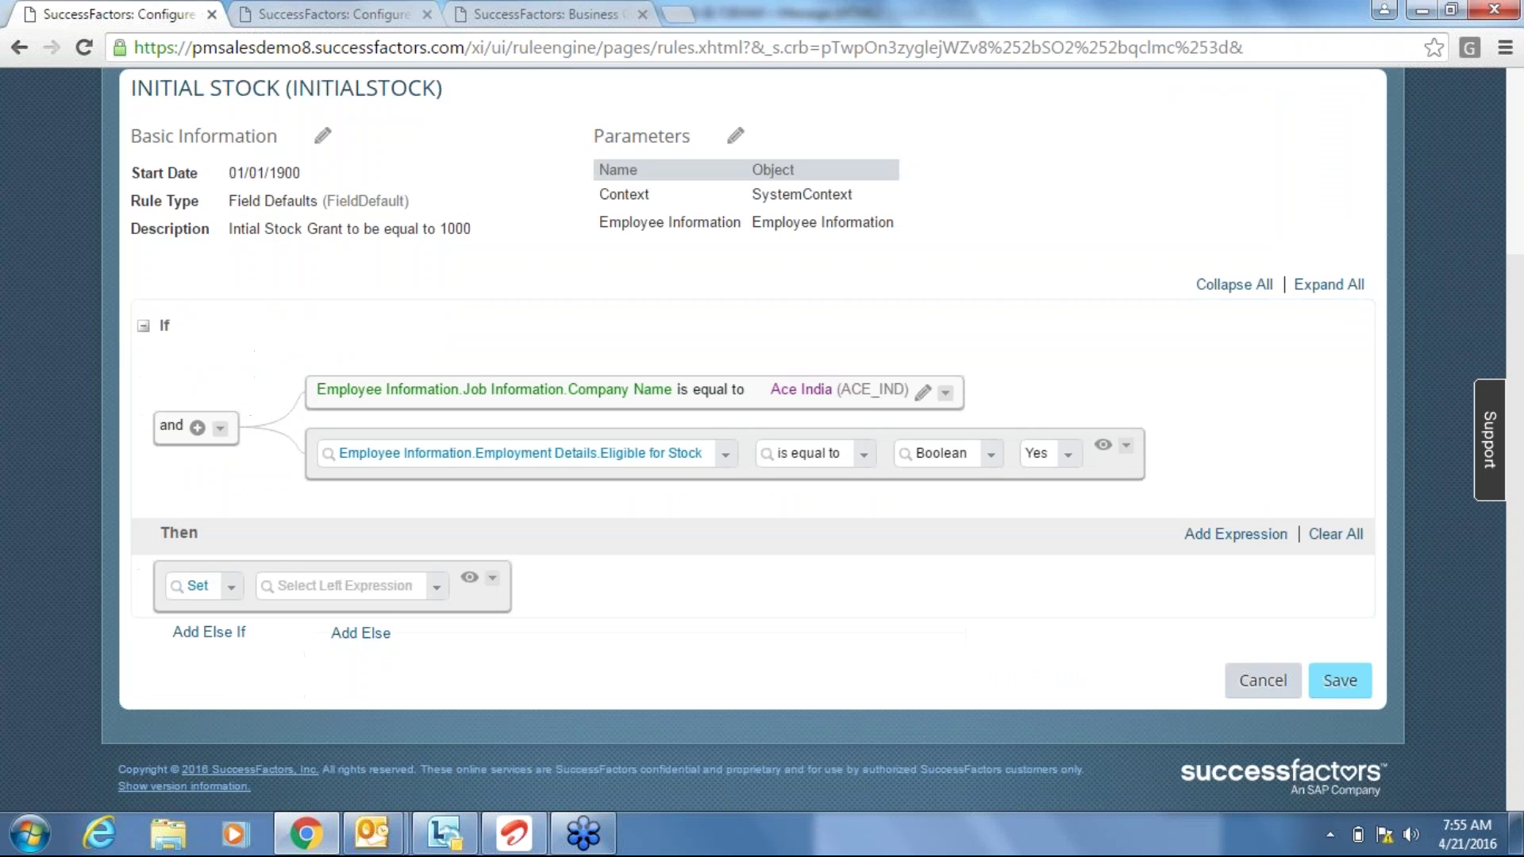
Make the Then action set Employment Details Initial Stock Grant to 1000.
{"action": "left_click", "coordinate": [355, 584]}
{"action": "type", "text": "initial"}
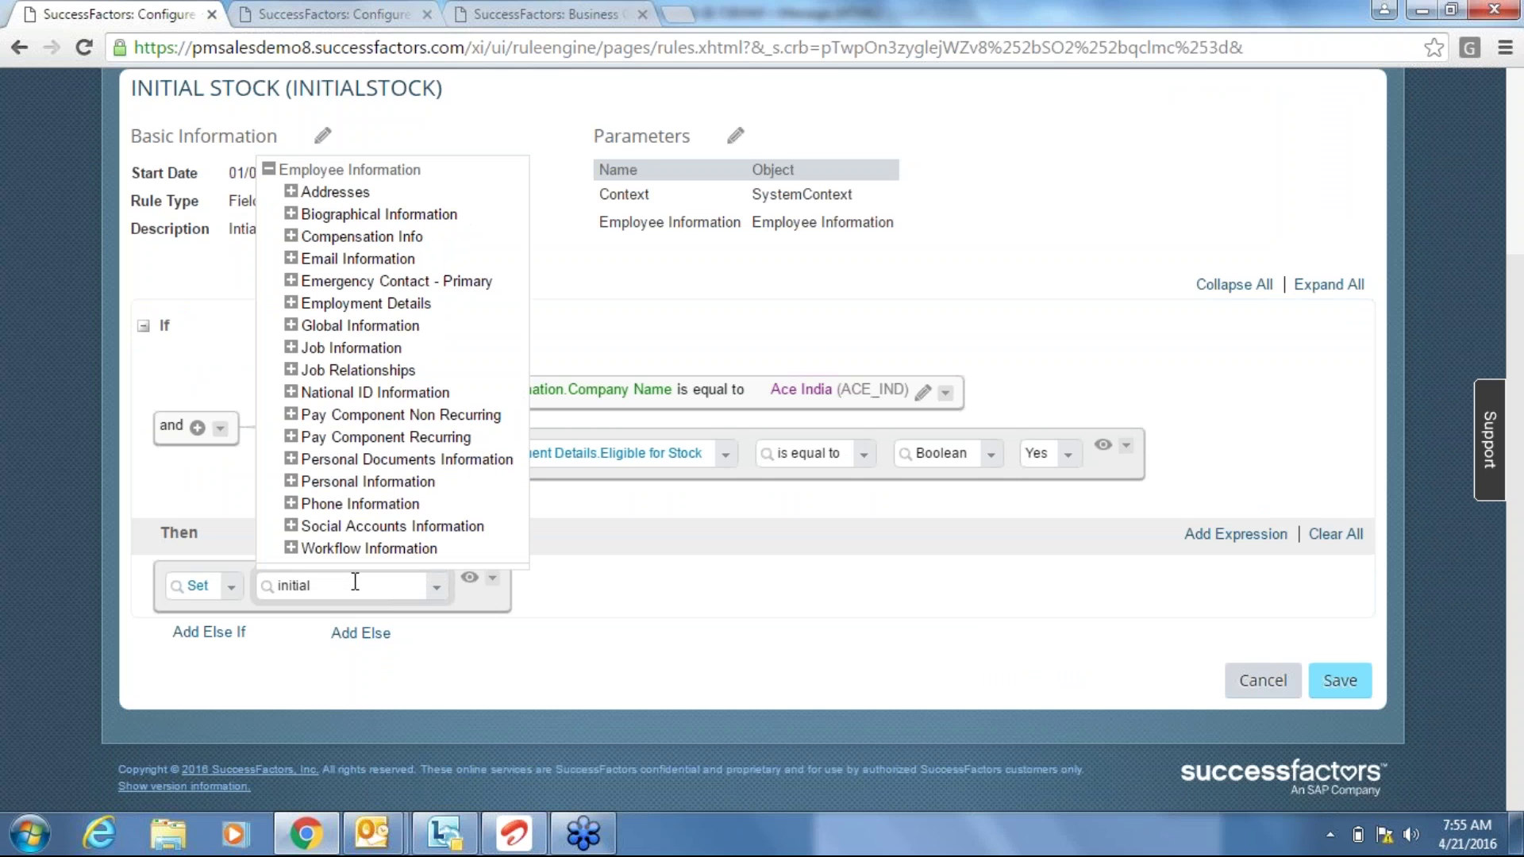
{"action": "left_click", "coordinate": [290, 303]}
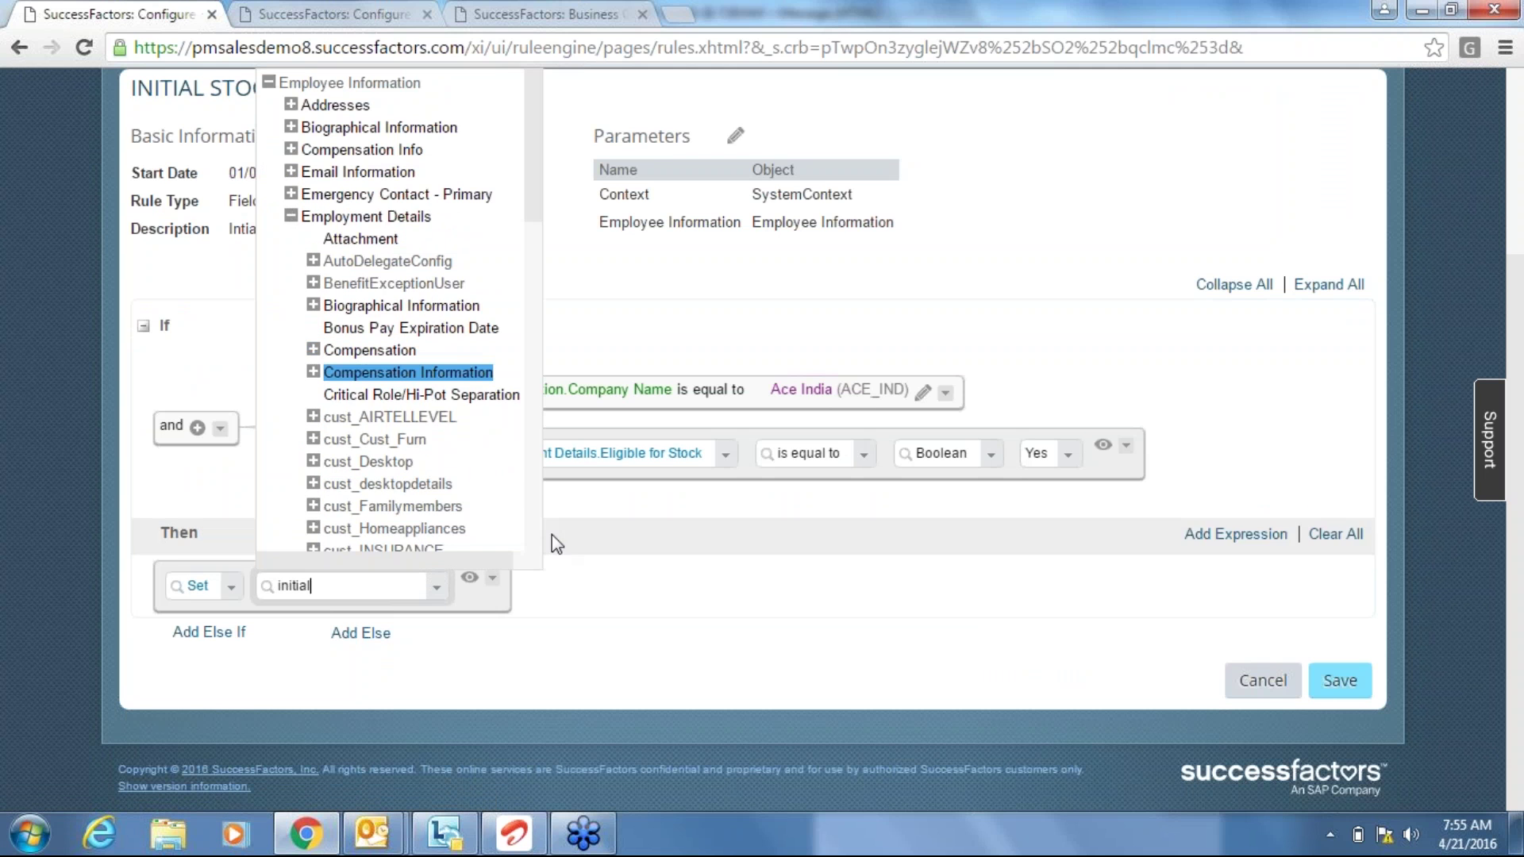
{"action": "scroll", "coordinate": [533, 511], "scroll_direction": "down", "scroll_amount": 5}
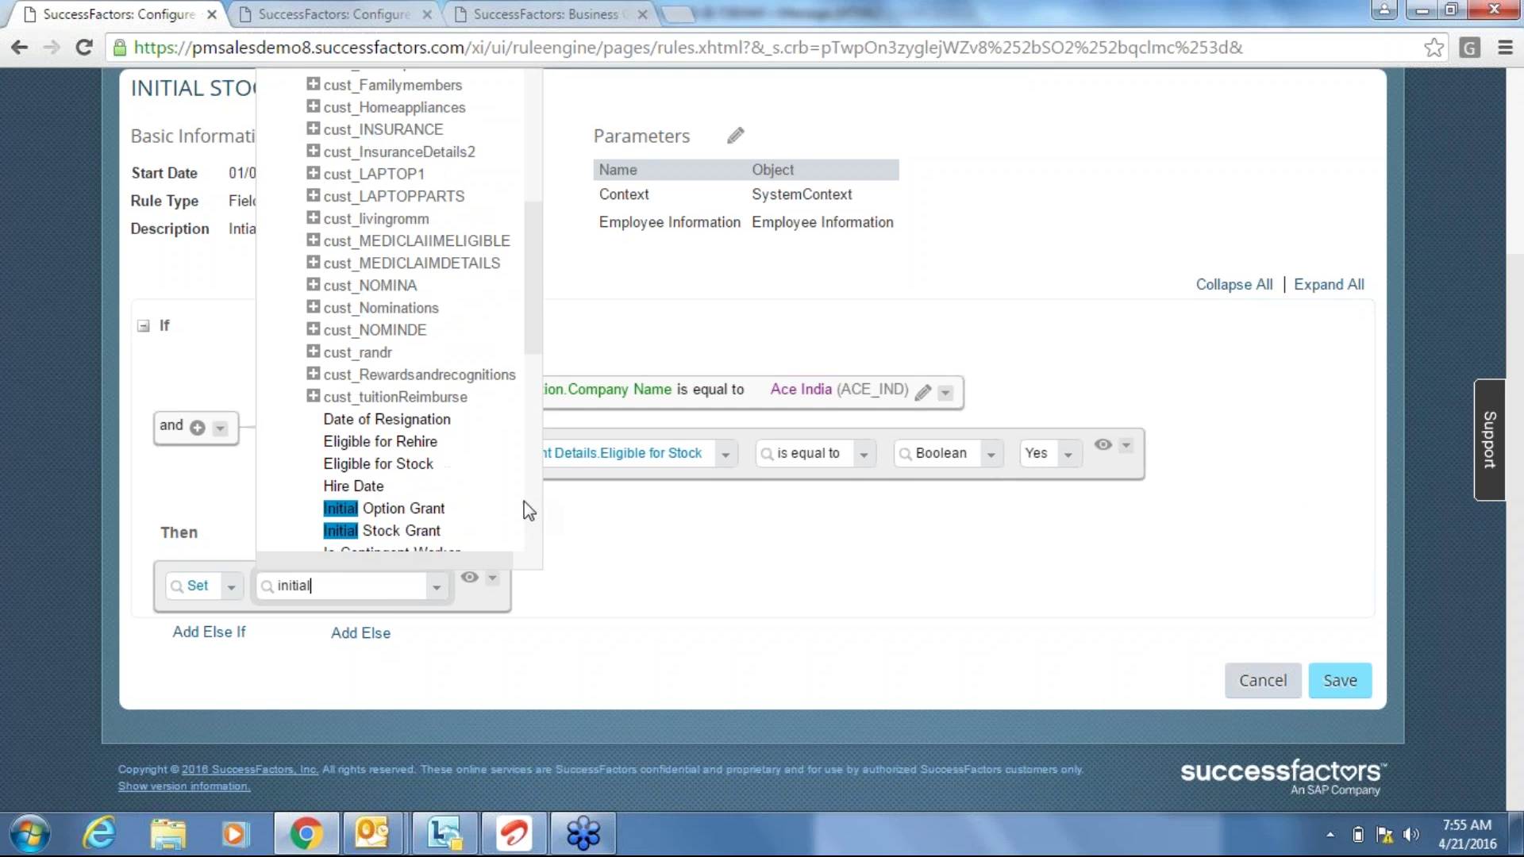
{"action": "left_click", "coordinate": [416, 531]}
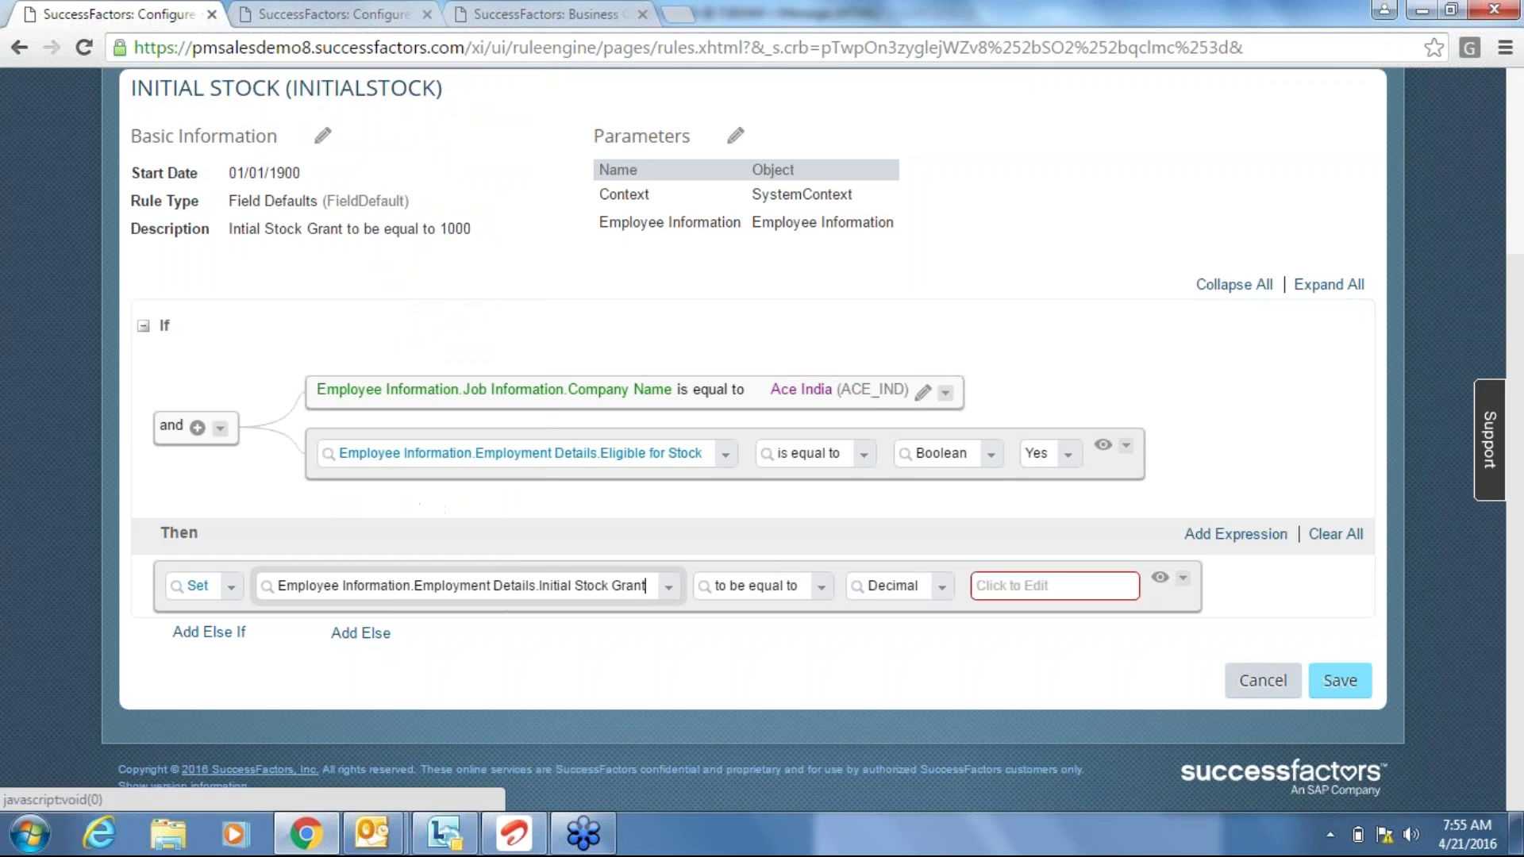
{"action": "left_click", "coordinate": [1015, 585]}
{"action": "type", "text": "1000"}
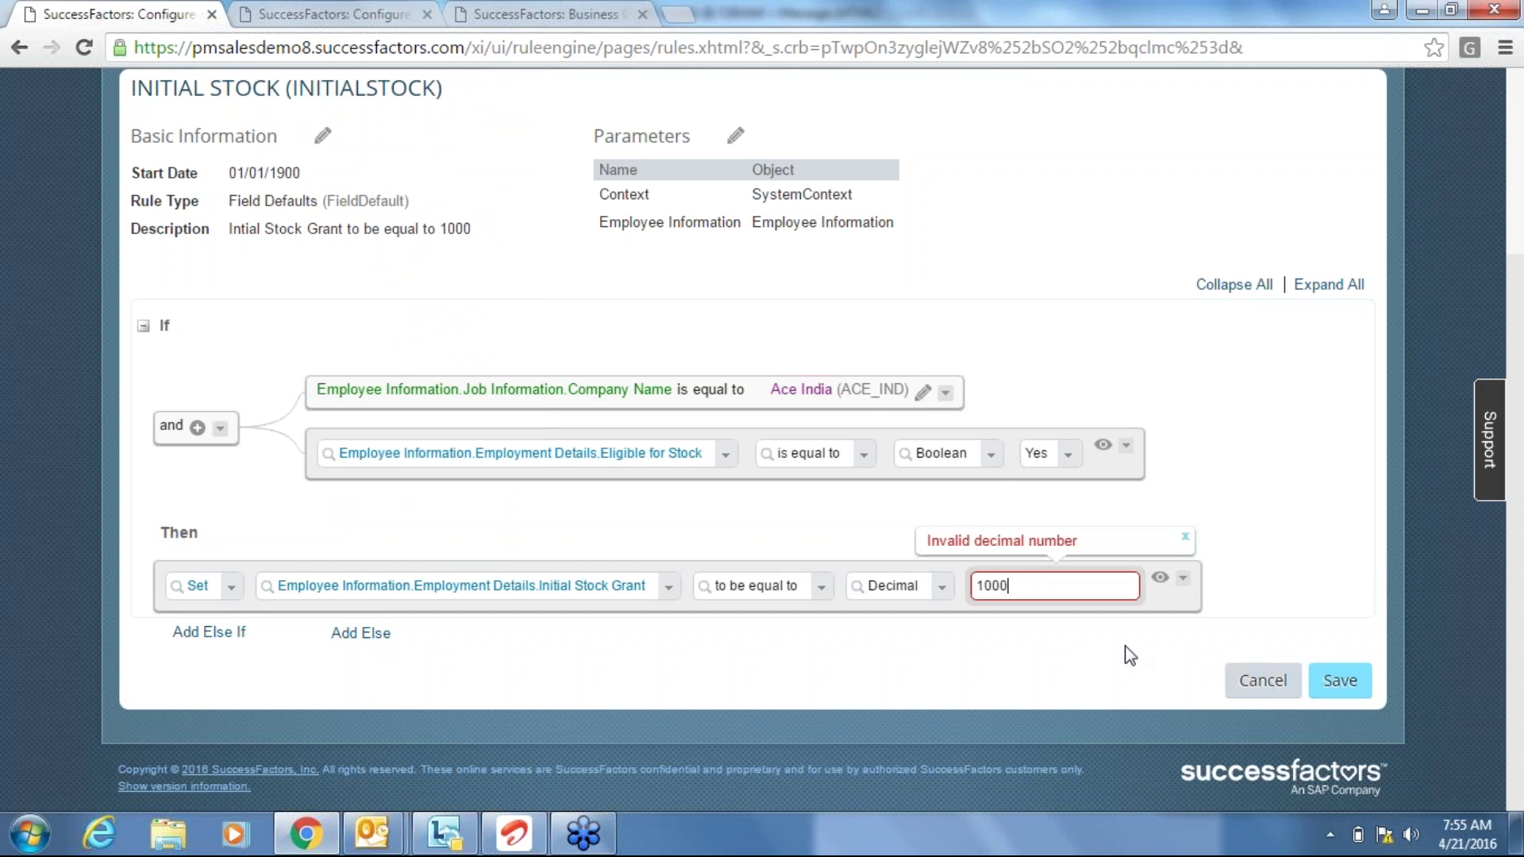
Save the INITIALSTOCK rule and check the Successfully Saved confirmation.
{"action": "left_click", "coordinate": [1346, 688]}
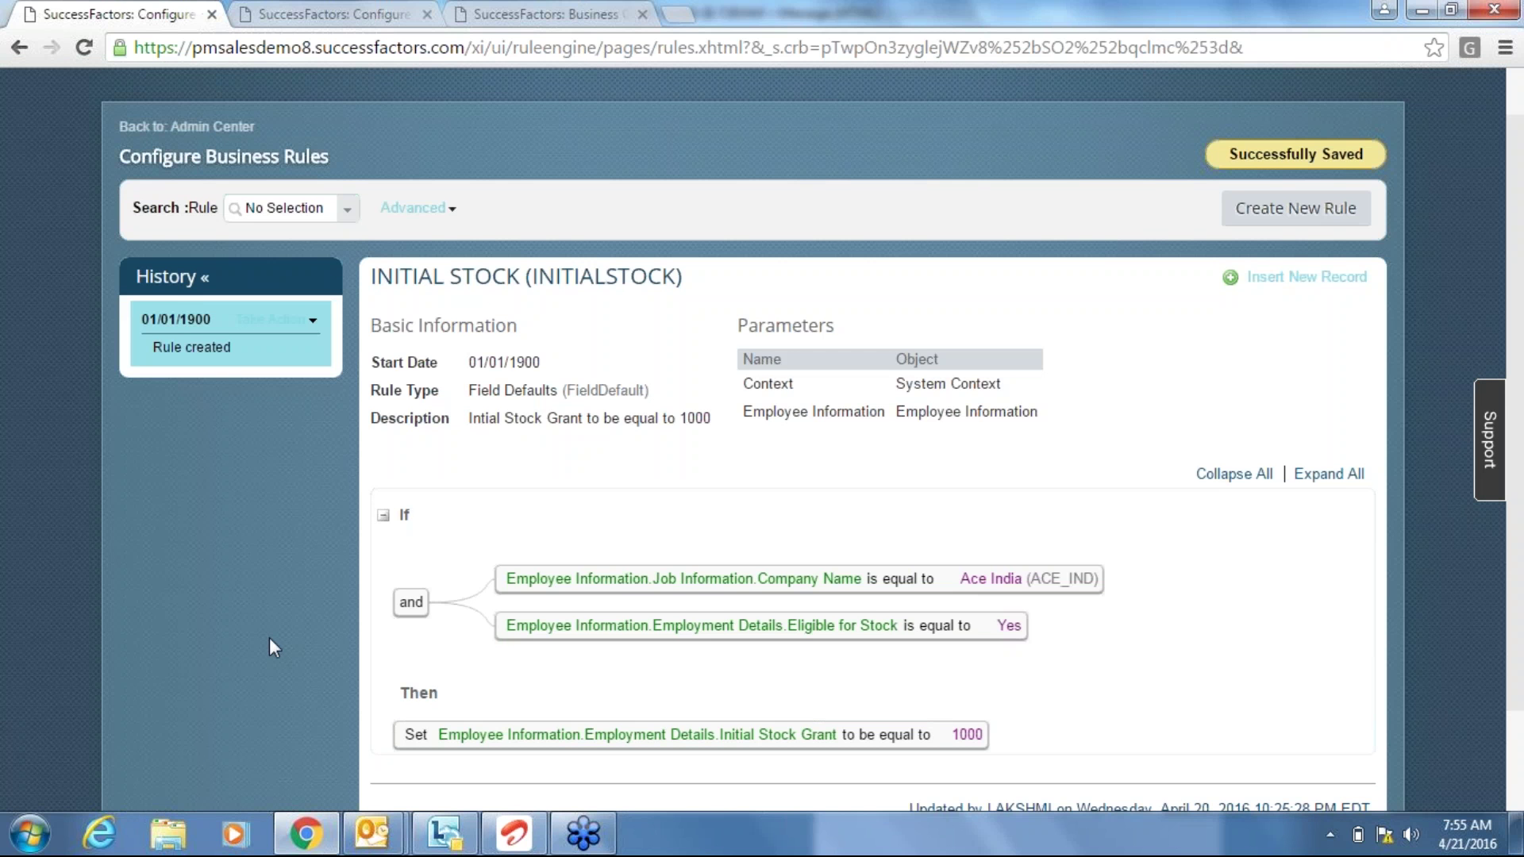
{"action": "scroll", "coordinate": [270, 639], "scroll_direction": "down", "scroll_amount": 2}
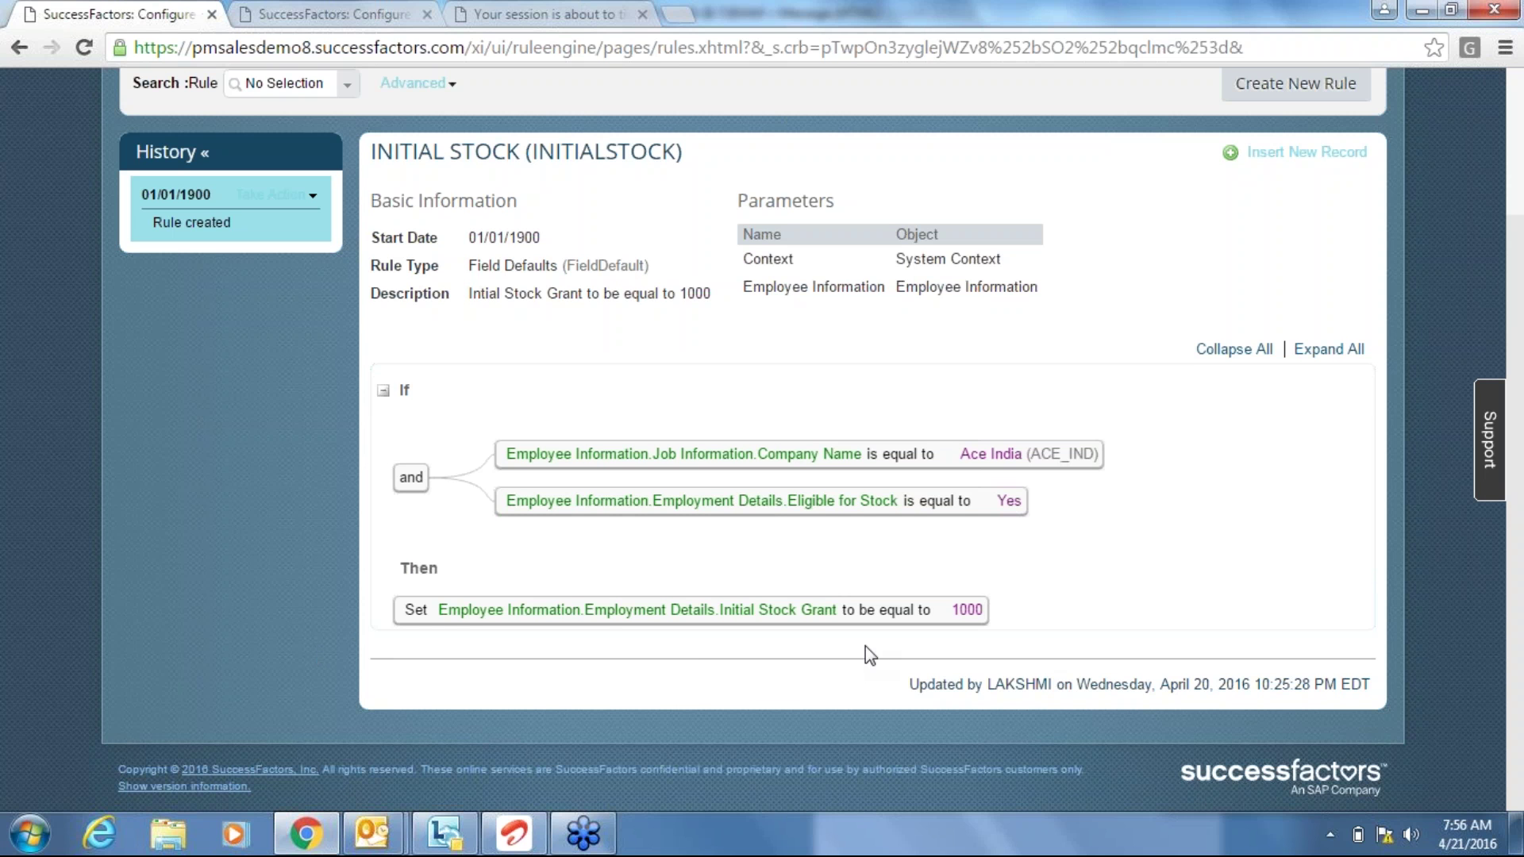
Open the employmentInfo configuration in Employee Central, keeping the session alive.
{"action": "left_click", "coordinate": [349, 14]}
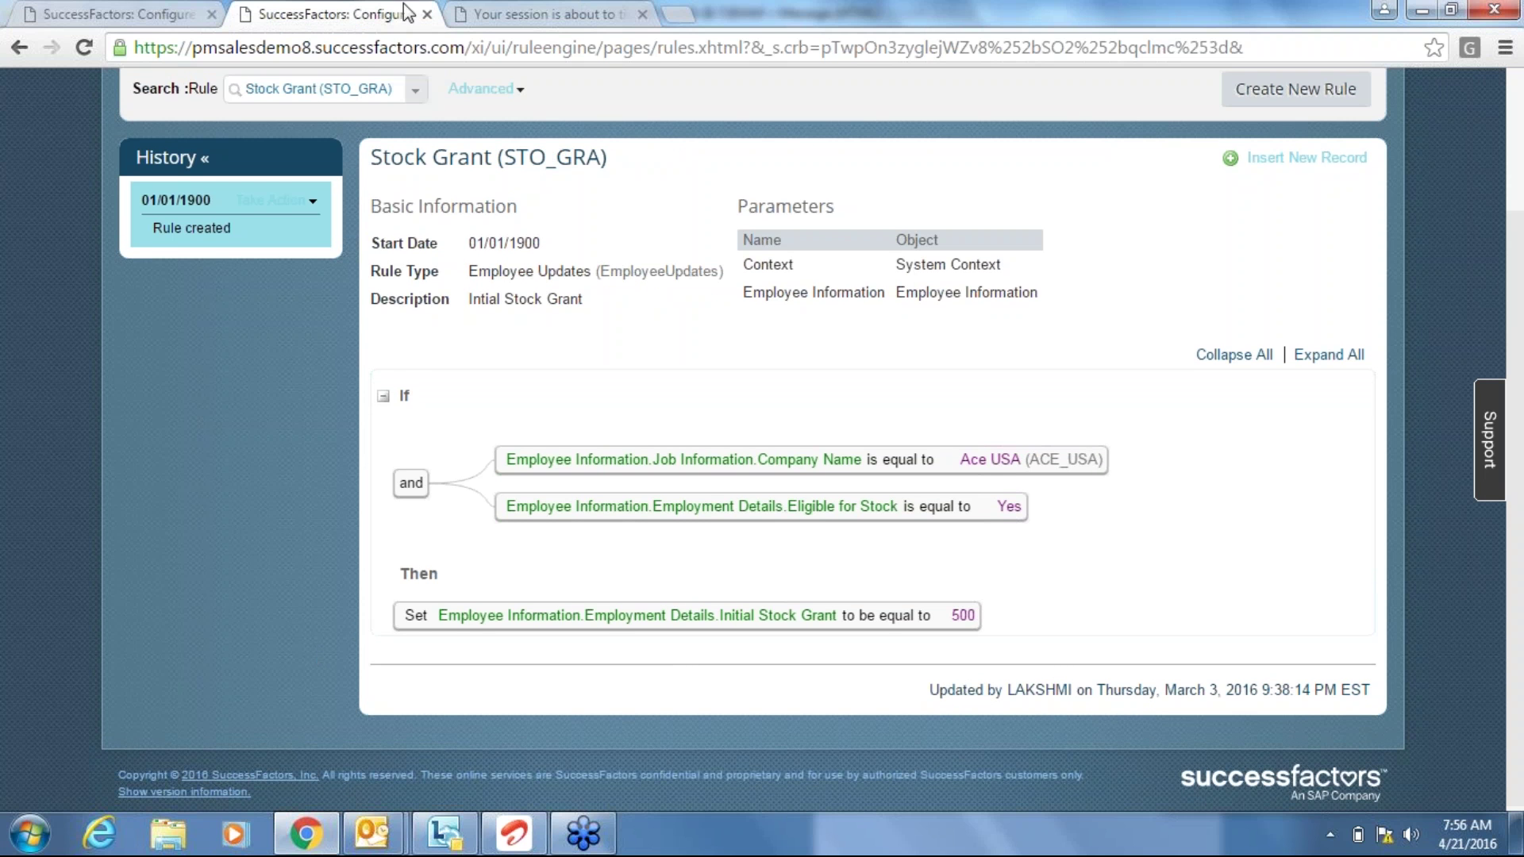
{"action": "left_click", "coordinate": [519, 8]}
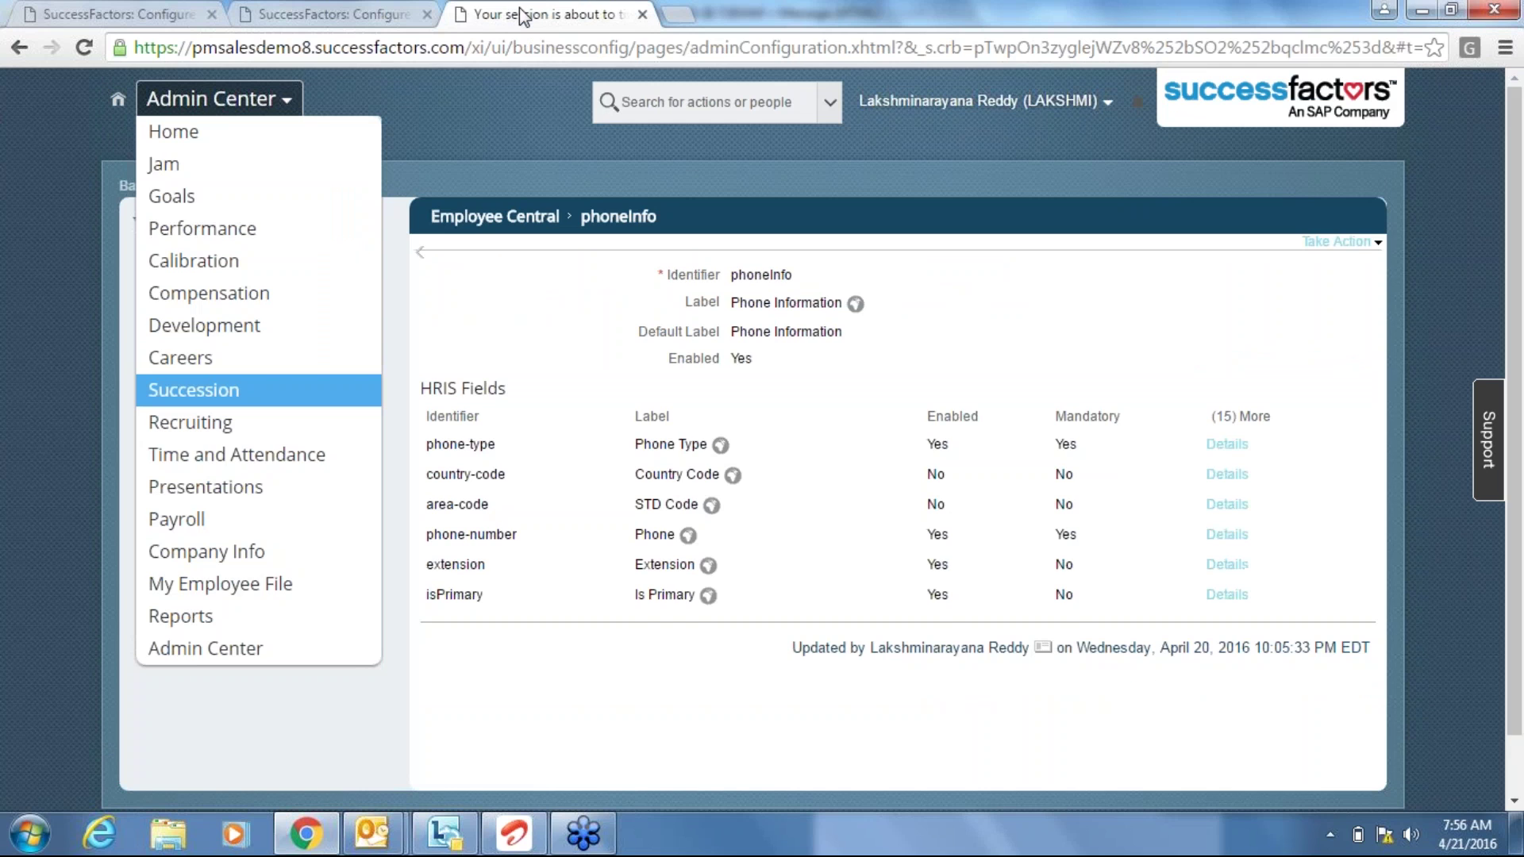
{"action": "left_click", "coordinate": [884, 495]}
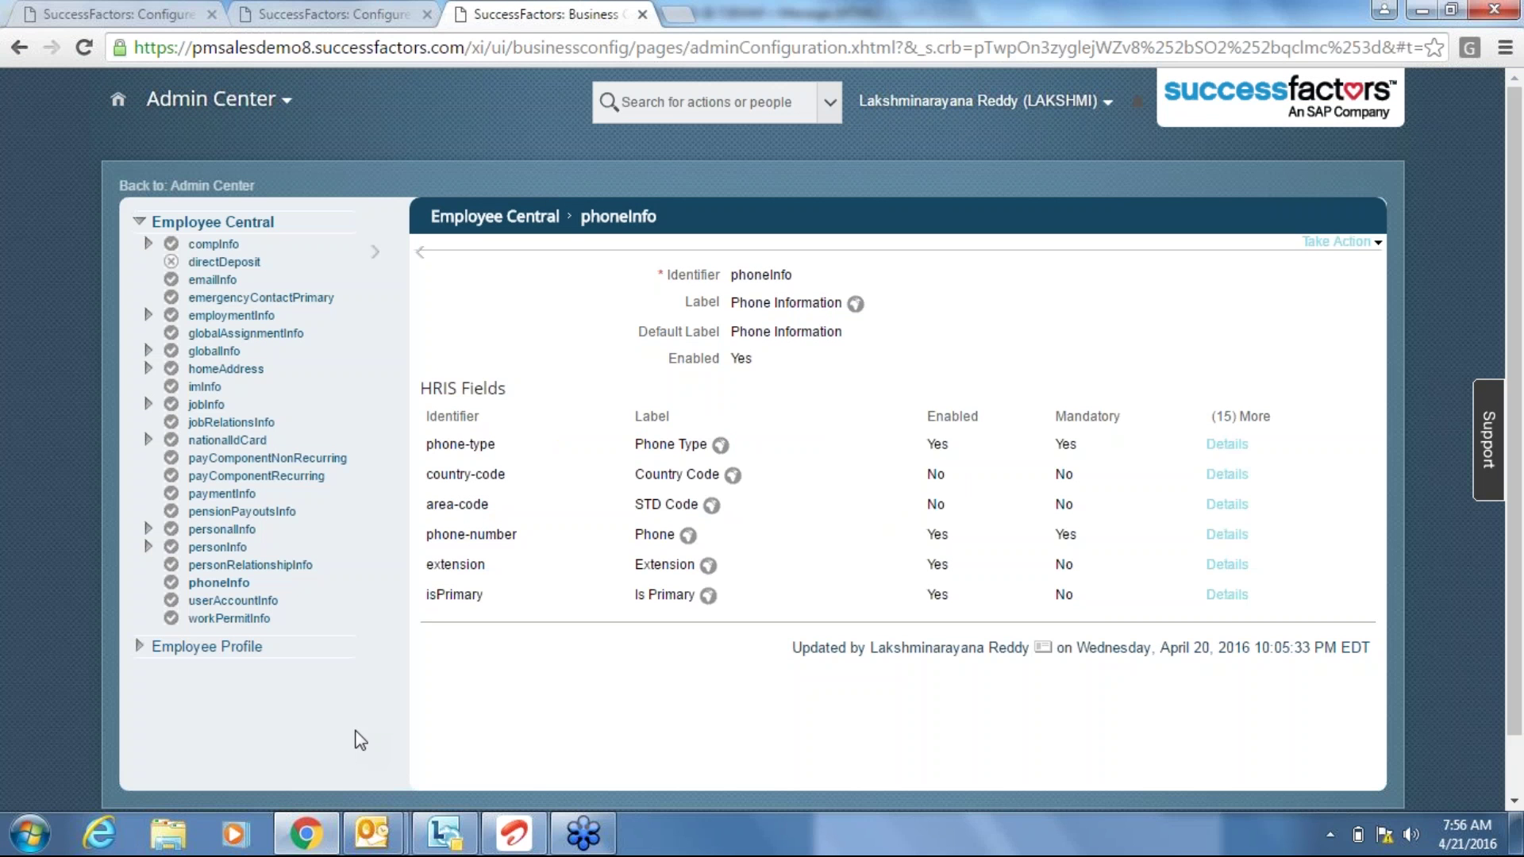
{"action": "left_click", "coordinate": [265, 317]}
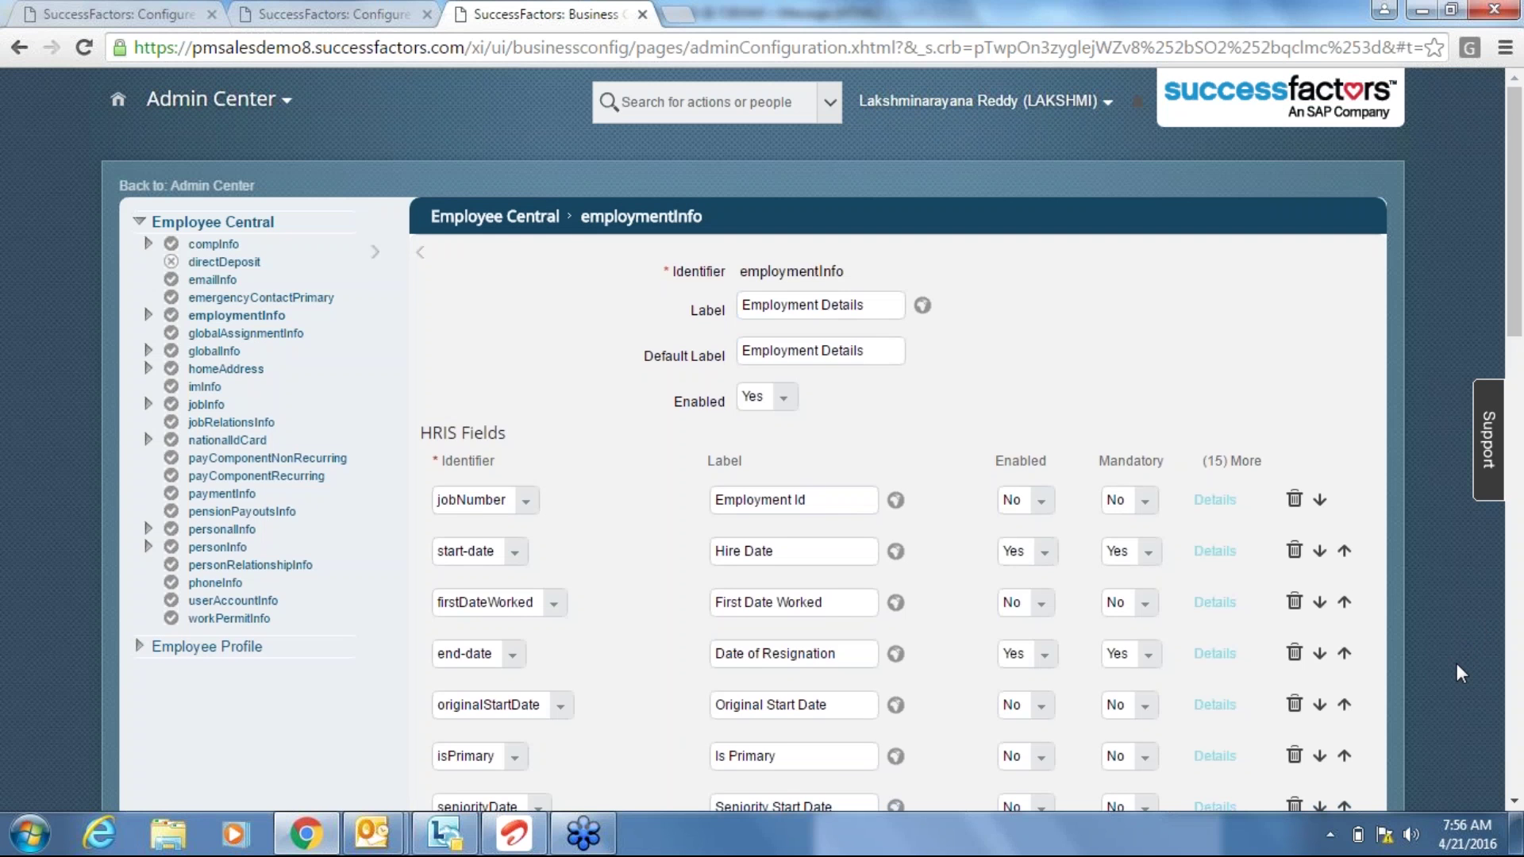
{"action": "scroll", "coordinate": [1456, 672], "scroll_direction": "down", "scroll_amount": 2}
{"action": "scroll", "coordinate": [1456, 673], "scroll_direction": "down", "scroll_amount": 3}
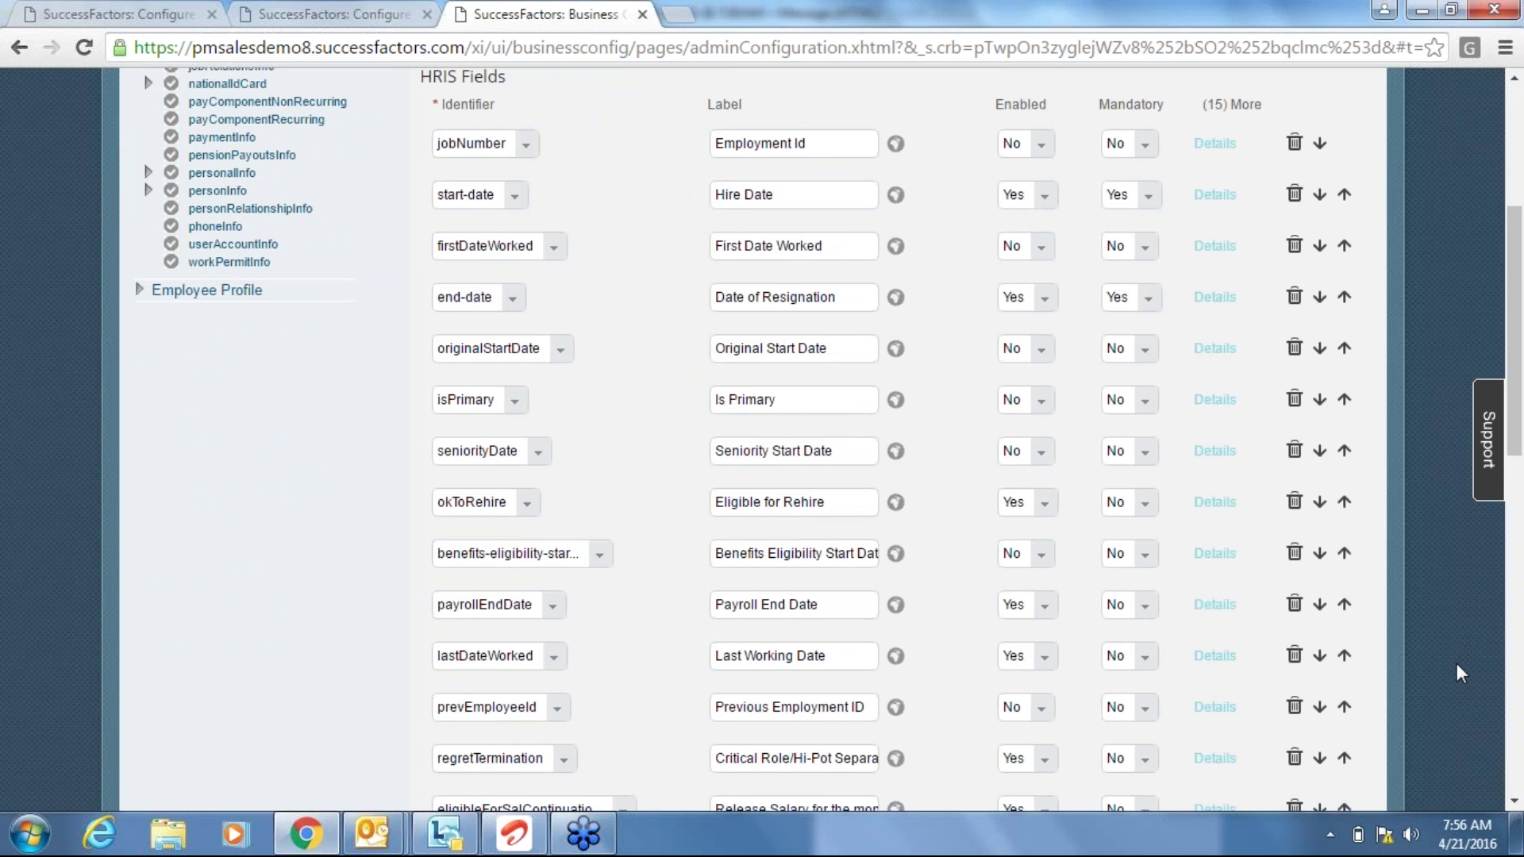
{"action": "scroll", "coordinate": [1455, 673], "scroll_direction": "down", "scroll_amount": 6}
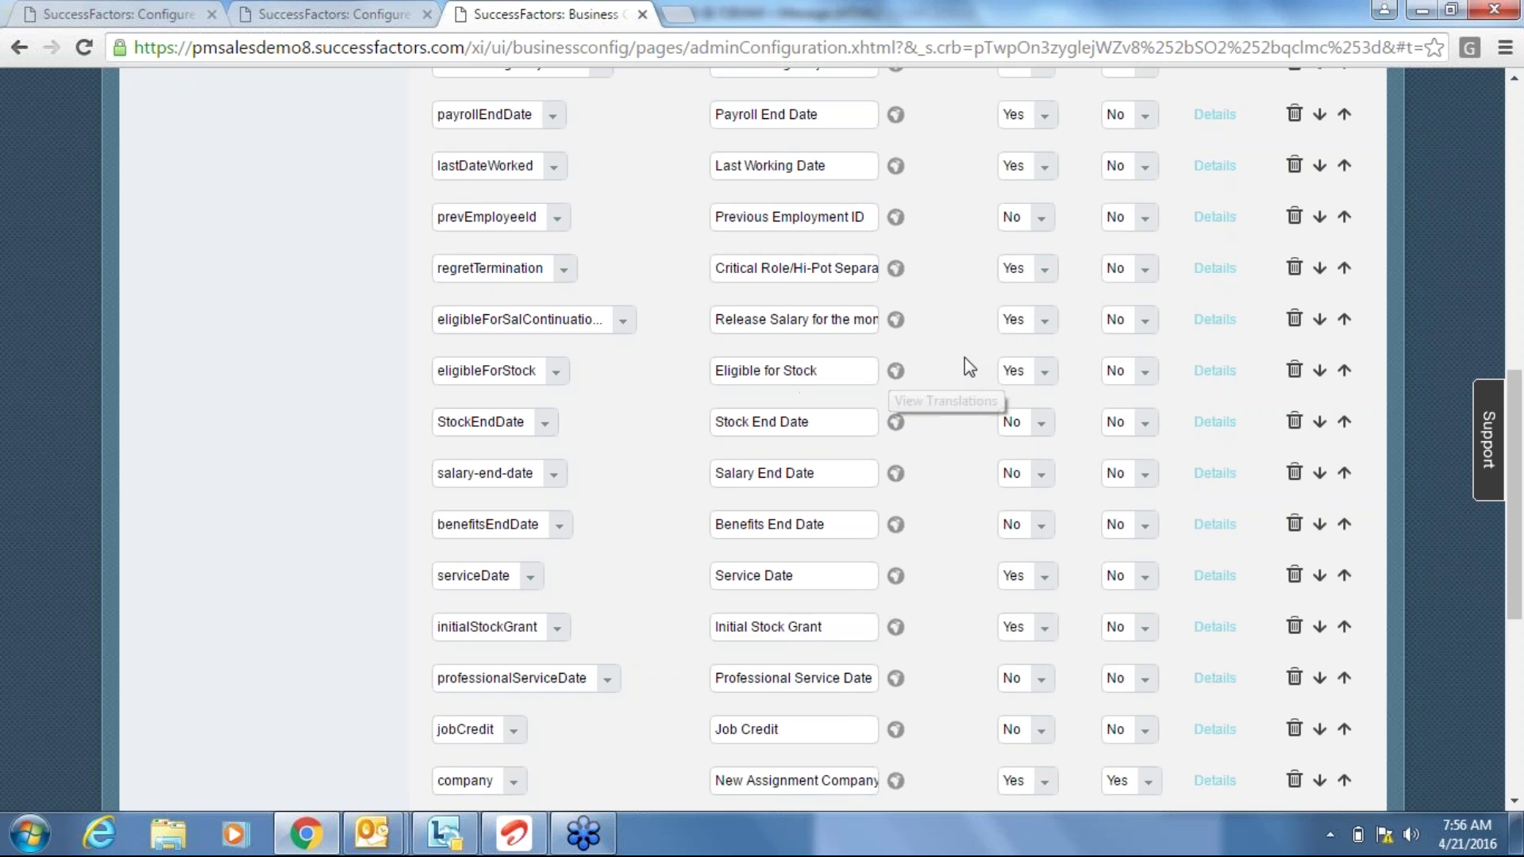
Attach INITIAL STOCK to eligibleForStock as an Employee Information onChange trigger and save.
{"action": "left_click", "coordinate": [1214, 371]}
{"action": "scroll", "coordinate": [1095, 667], "scroll_direction": "down", "scroll_amount": 5}
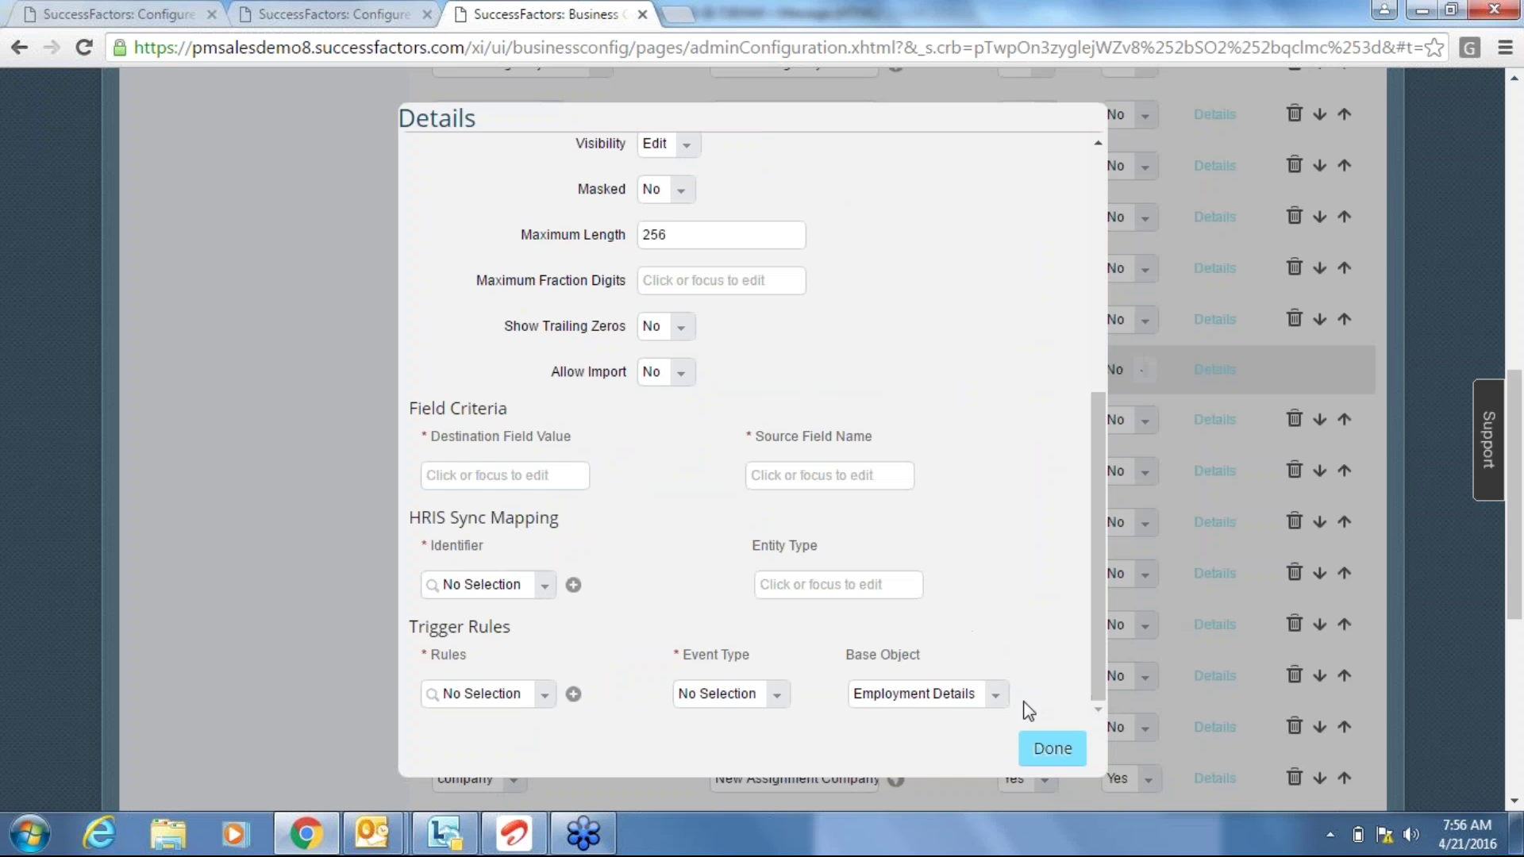
{"action": "left_click", "coordinate": [997, 701]}
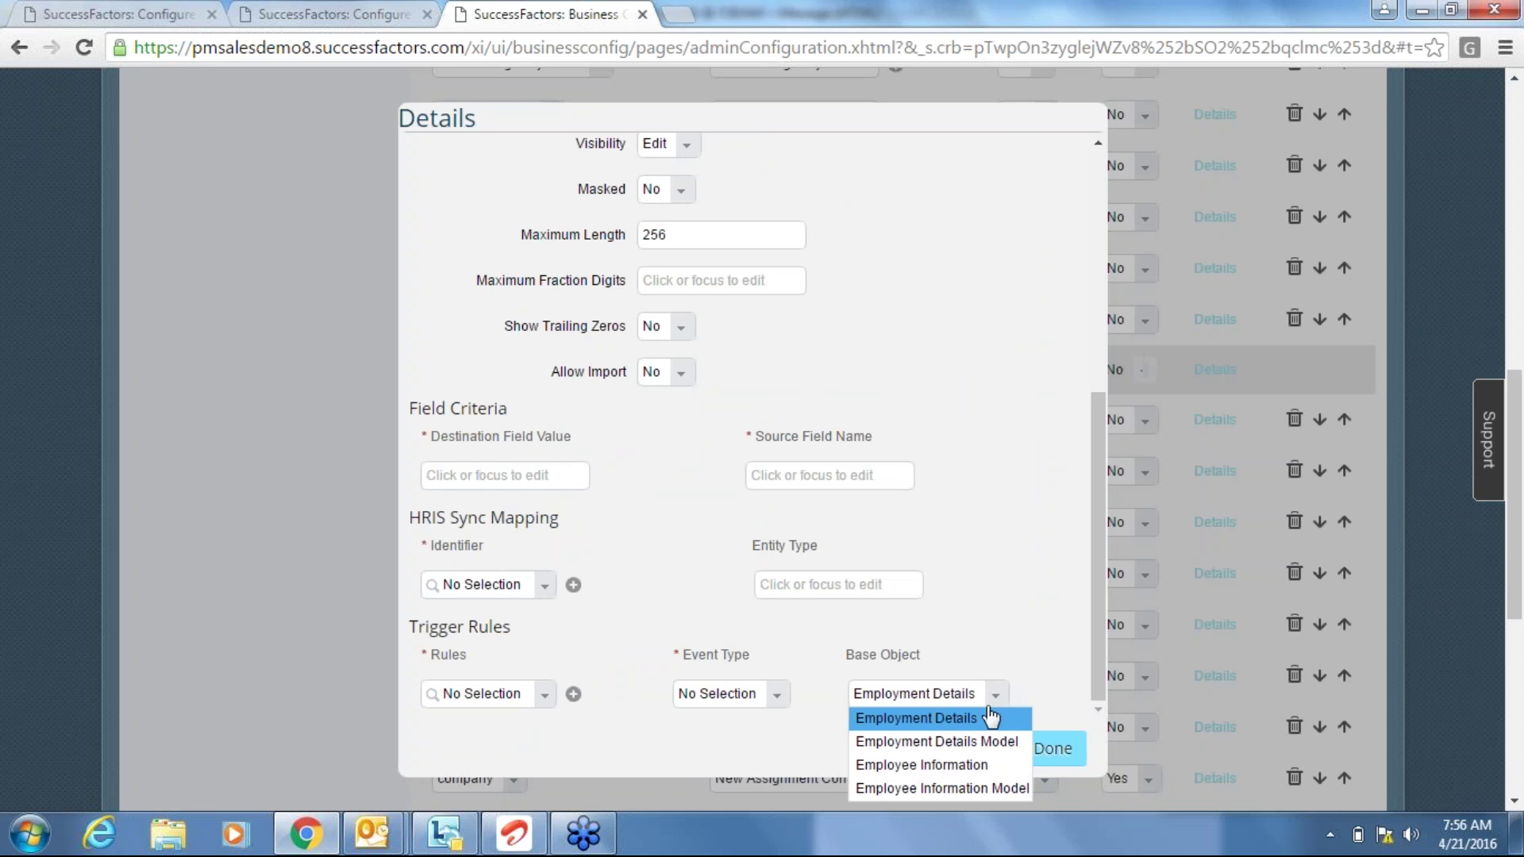
{"action": "left_click", "coordinate": [970, 765]}
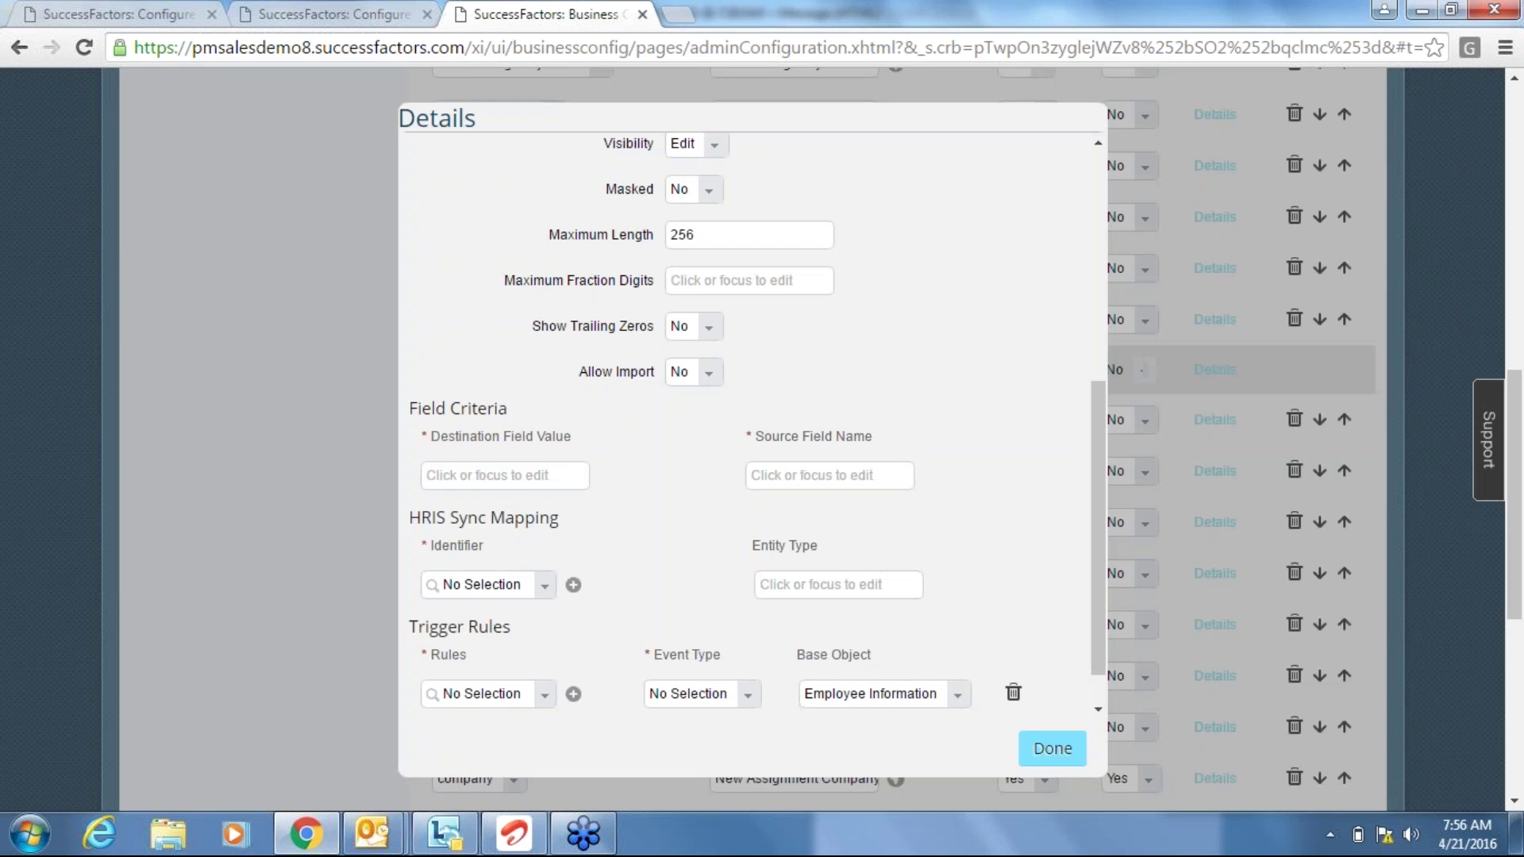
{"action": "left_click", "coordinate": [544, 695]}
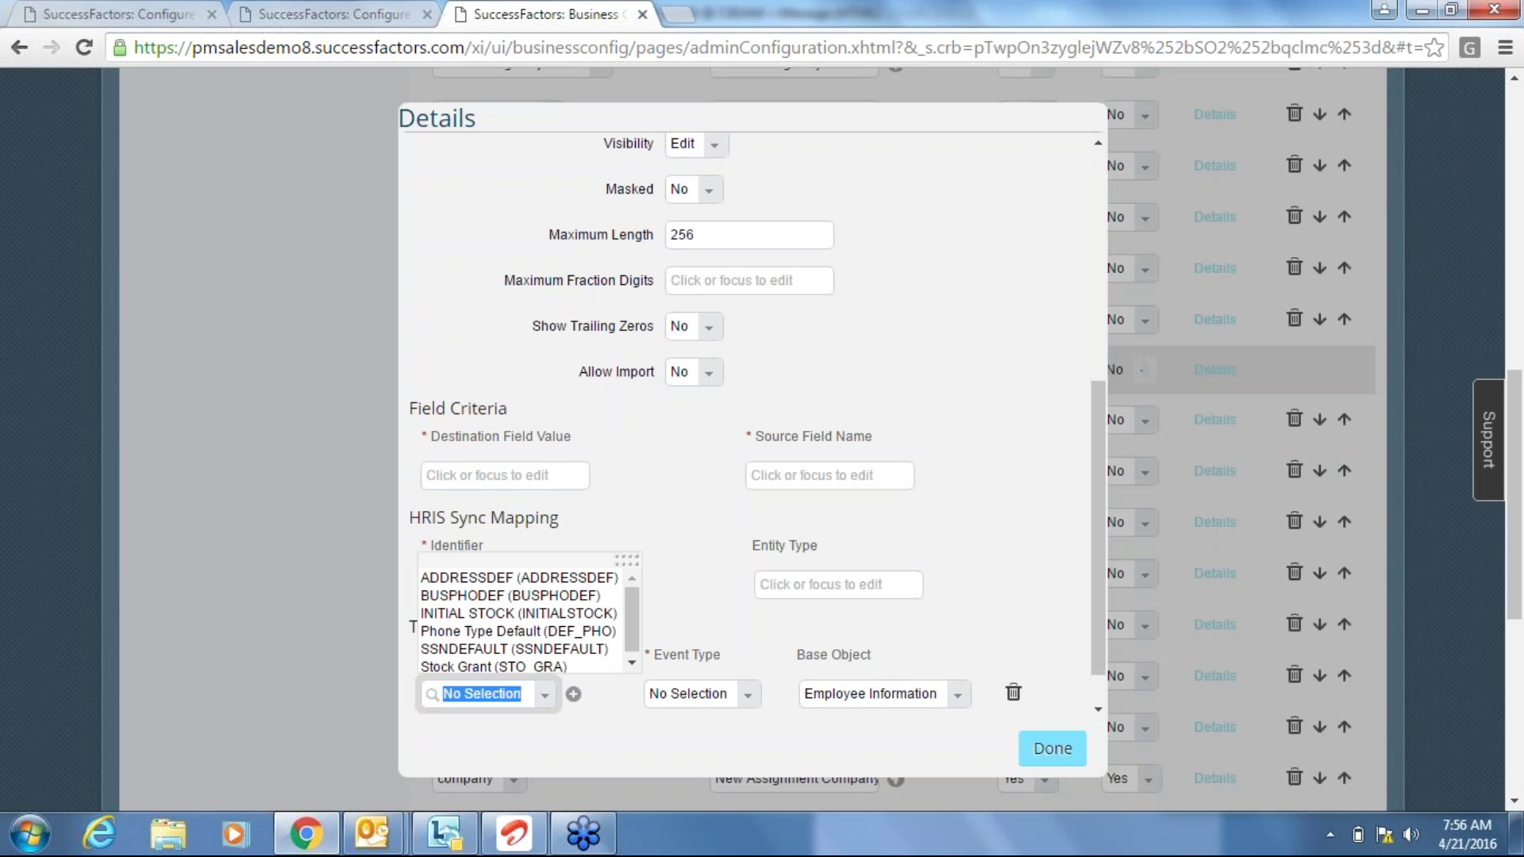
{"action": "left_click", "coordinate": [597, 613]}
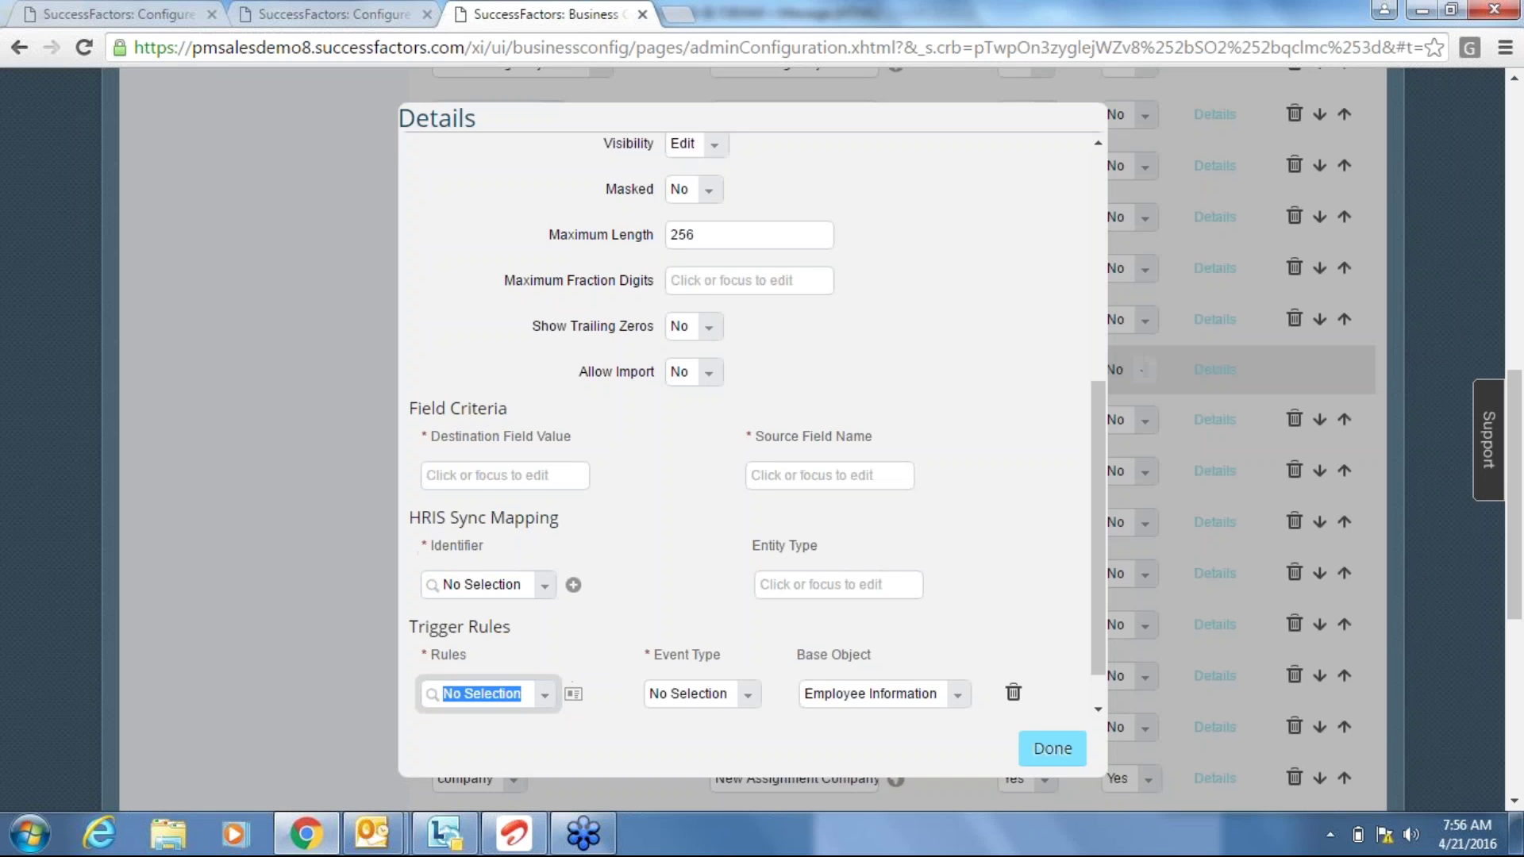
{"action": "left_click", "coordinate": [842, 701]}
{"action": "left_click", "coordinate": [761, 735]}
{"action": "left_click", "coordinate": [1052, 758]}
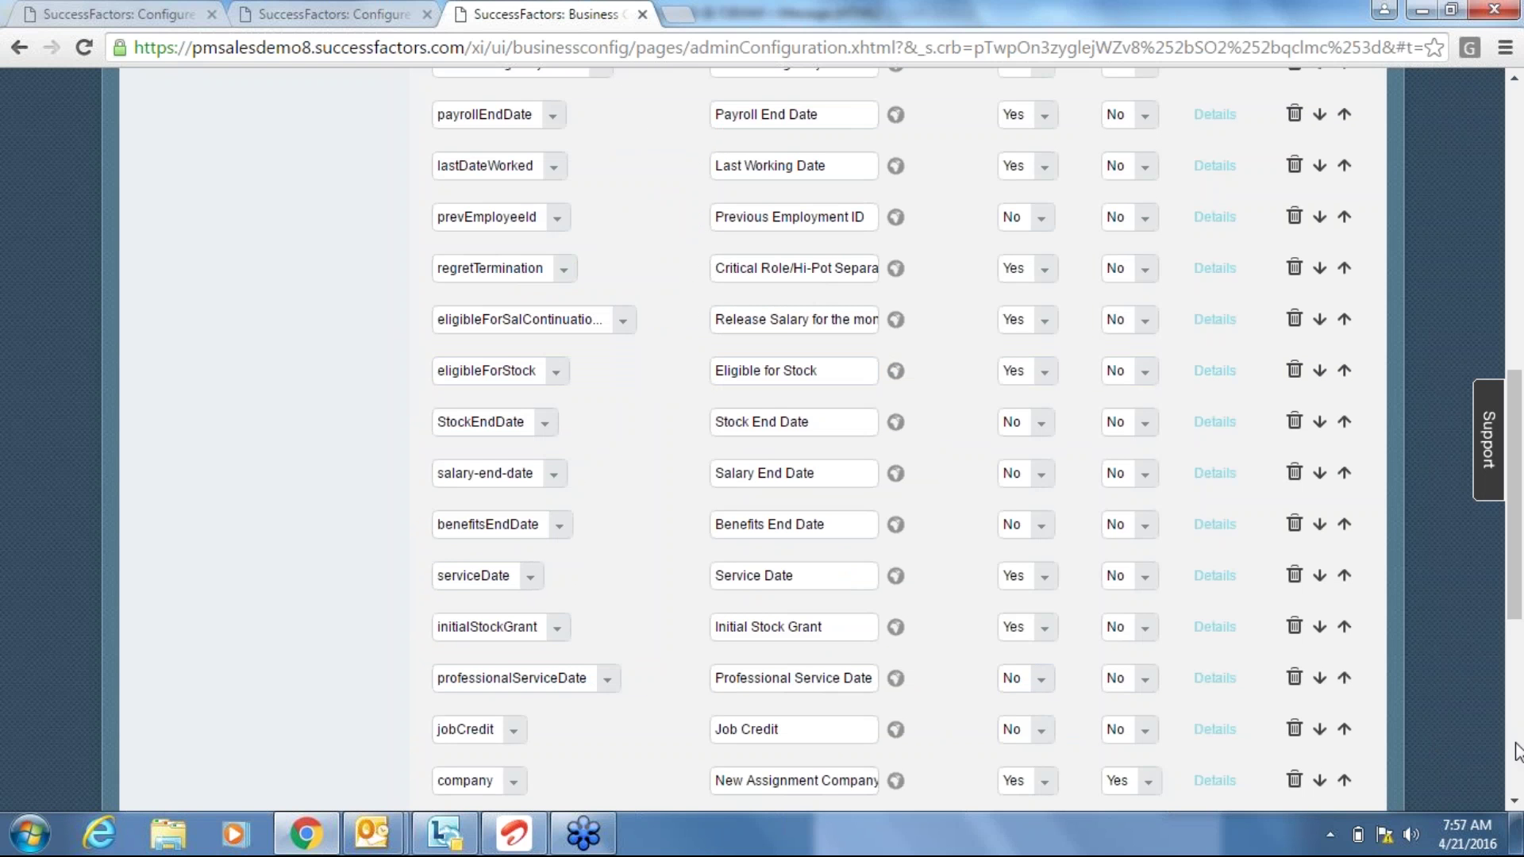
{"action": "scroll", "coordinate": [1375, 703], "scroll_direction": "down", "scroll_amount": 6}
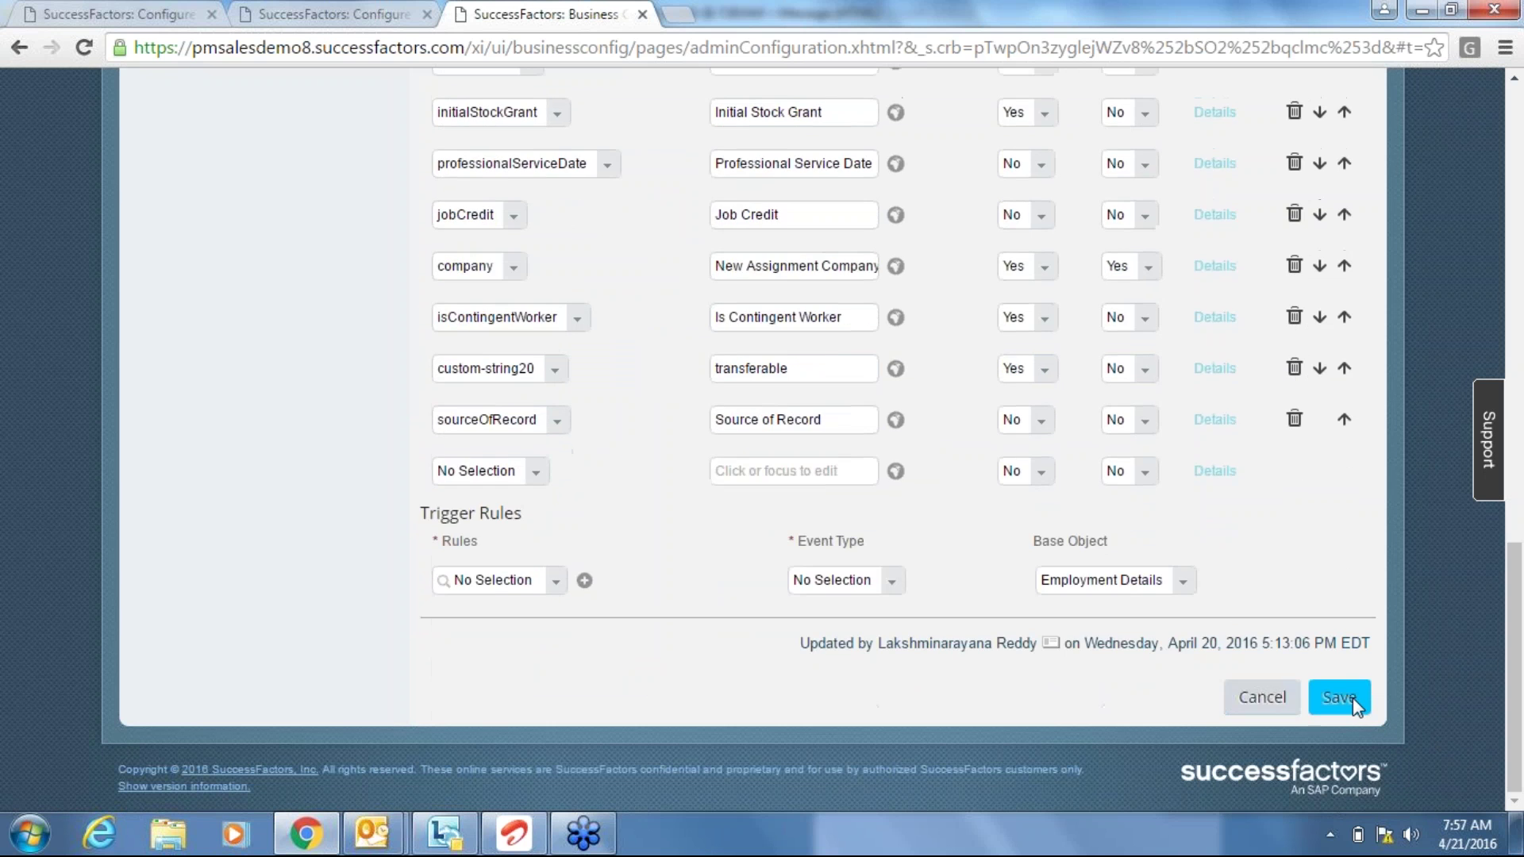
{"action": "left_click", "coordinate": [1353, 697]}
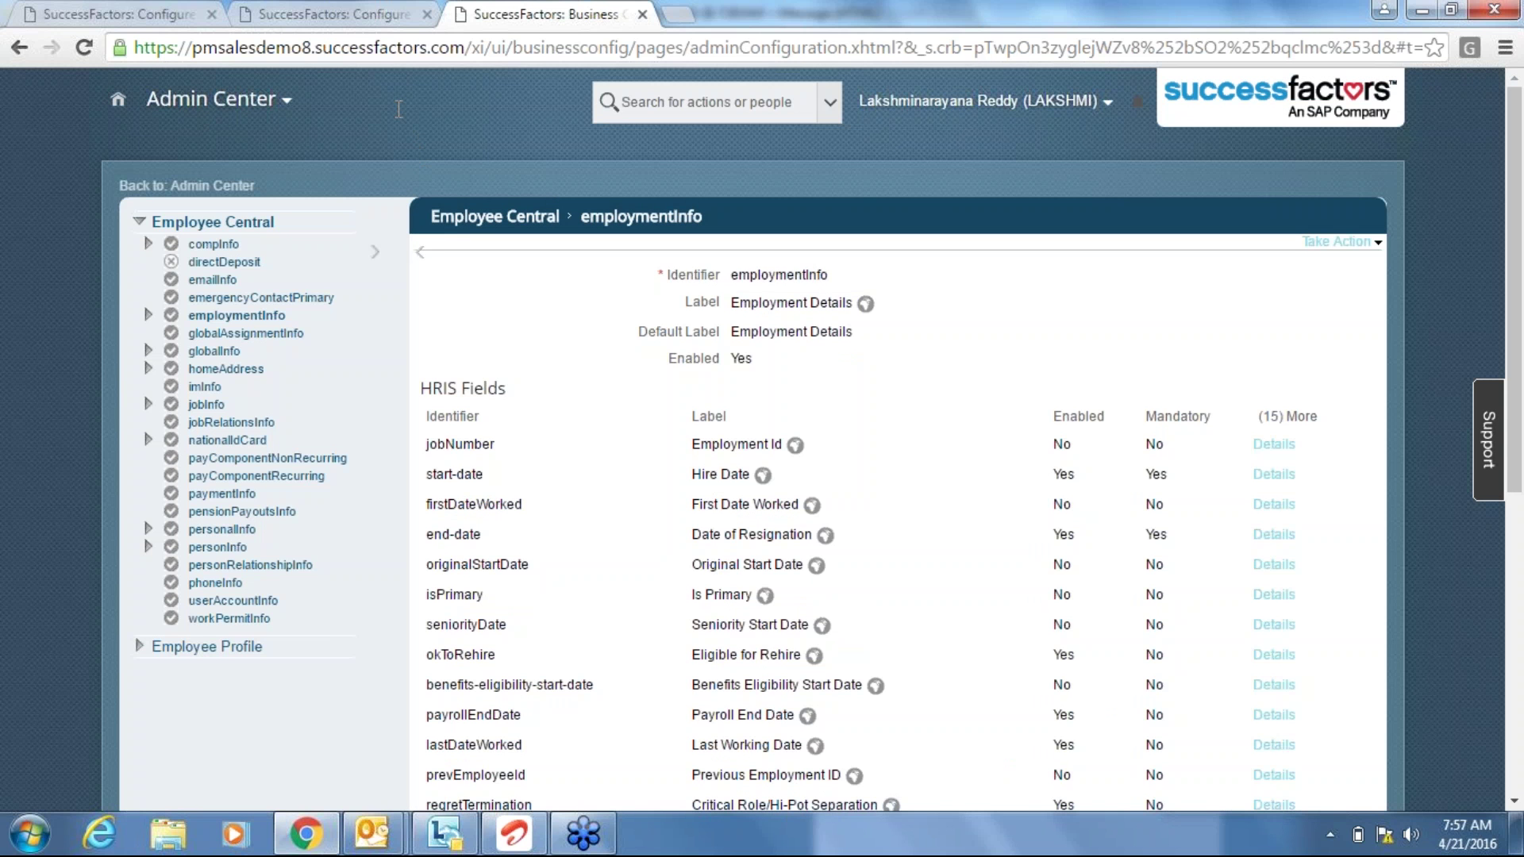
Review the INITIAL STOCK rule in the first tab, then return to Admin Center home.
{"action": "left_click", "coordinate": [132, 6]}
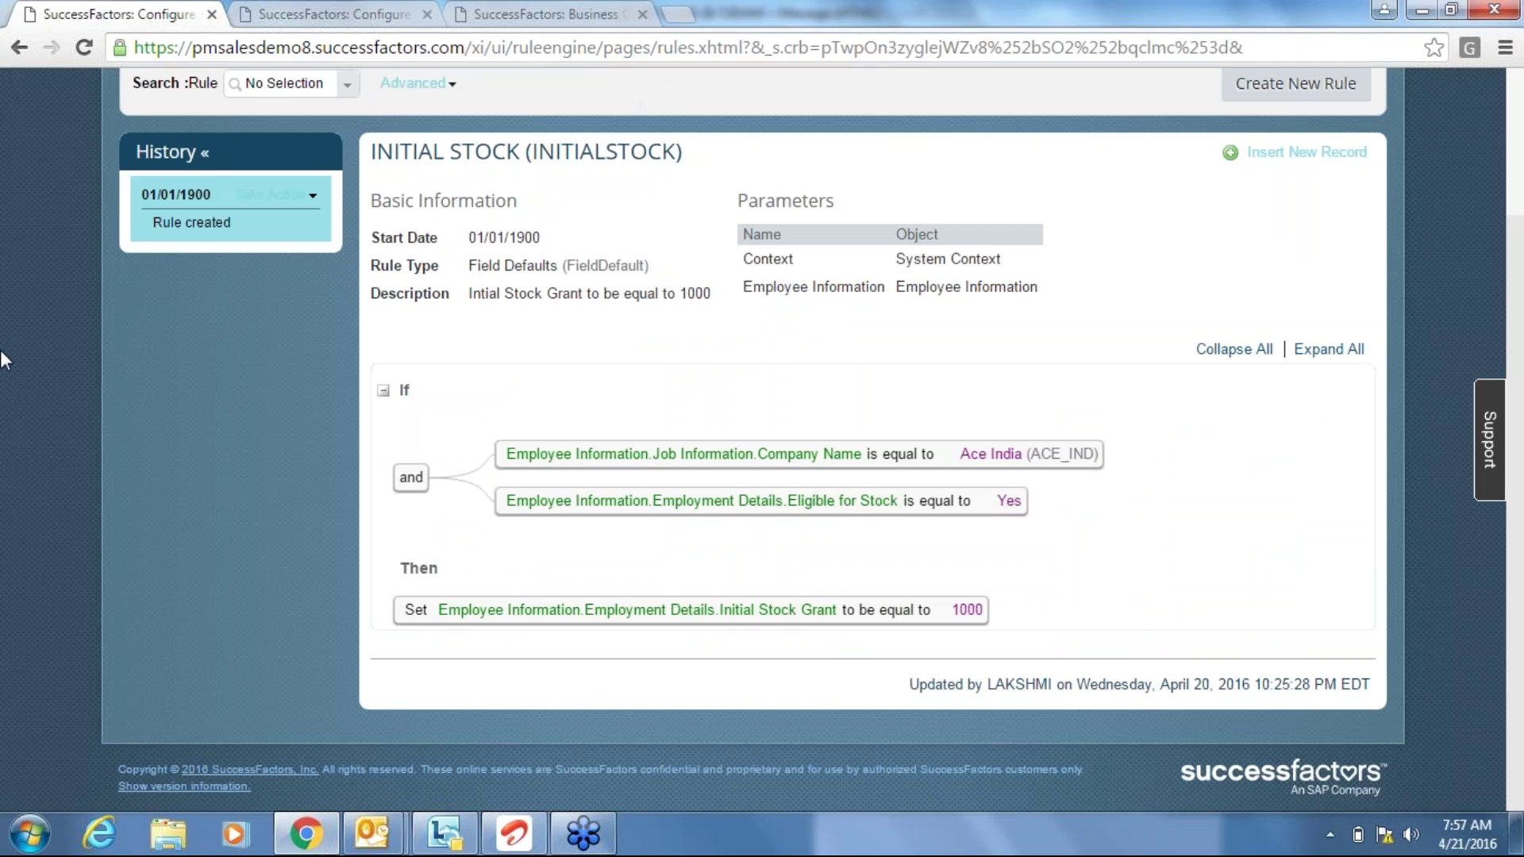
{"action": "scroll", "coordinate": [4, 459], "scroll_direction": "up", "scroll_amount": 3}
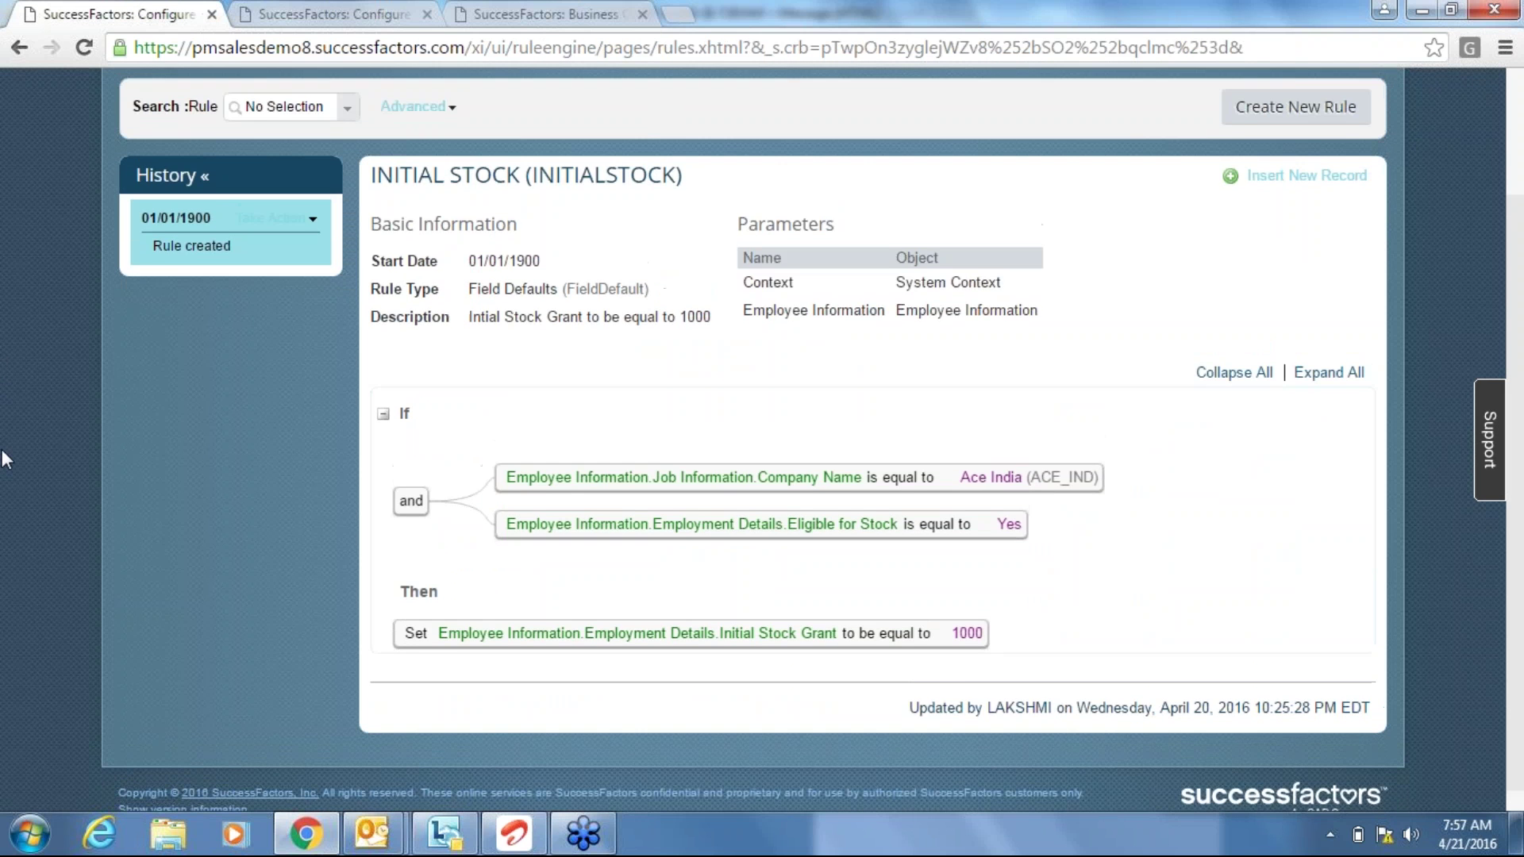
{"action": "left_click", "coordinate": [187, 186]}
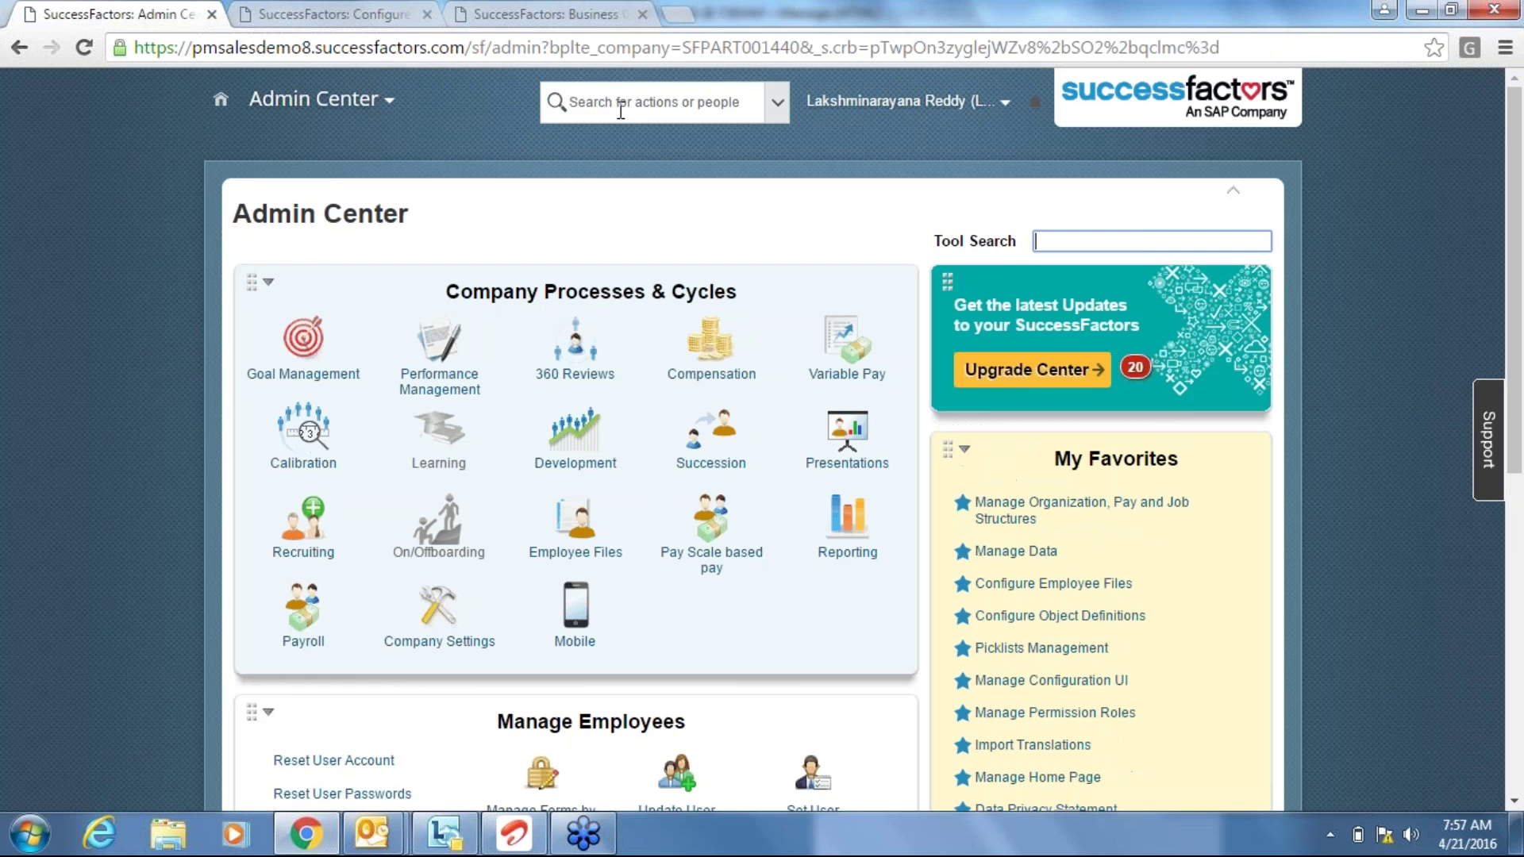
Search Admin Center for 'add a new' and open Add a new employee.
{"action": "left_click", "coordinate": [621, 108]}
{"action": "type", "text": "add"}
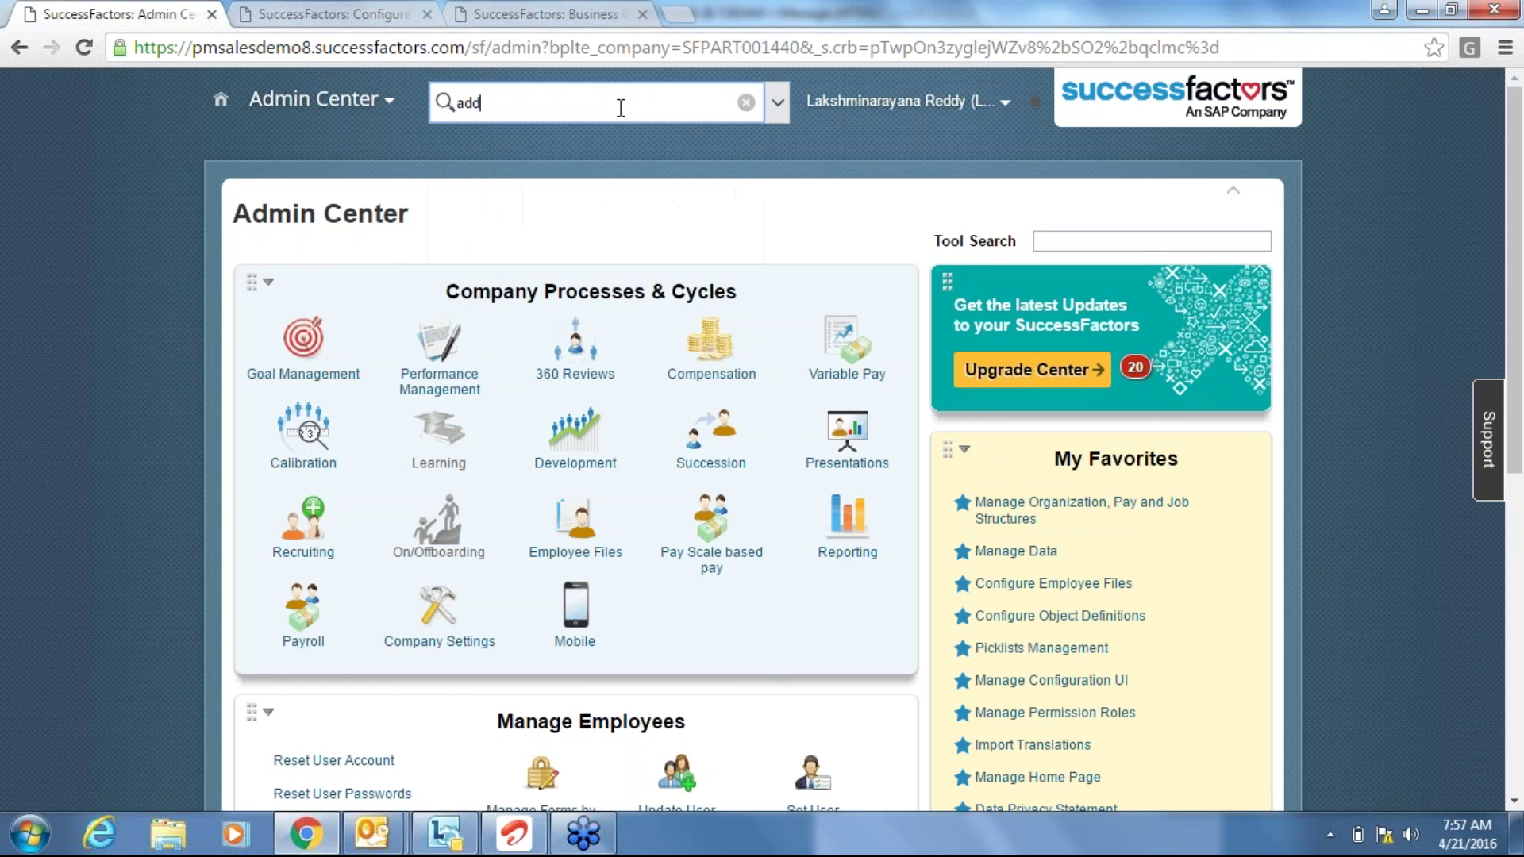
{"action": "type", "text": " a ne"}
{"action": "key", "text": "BackSpace"}
{"action": "key", "text": "BackSpace"}
{"action": "type", "text": "new"}
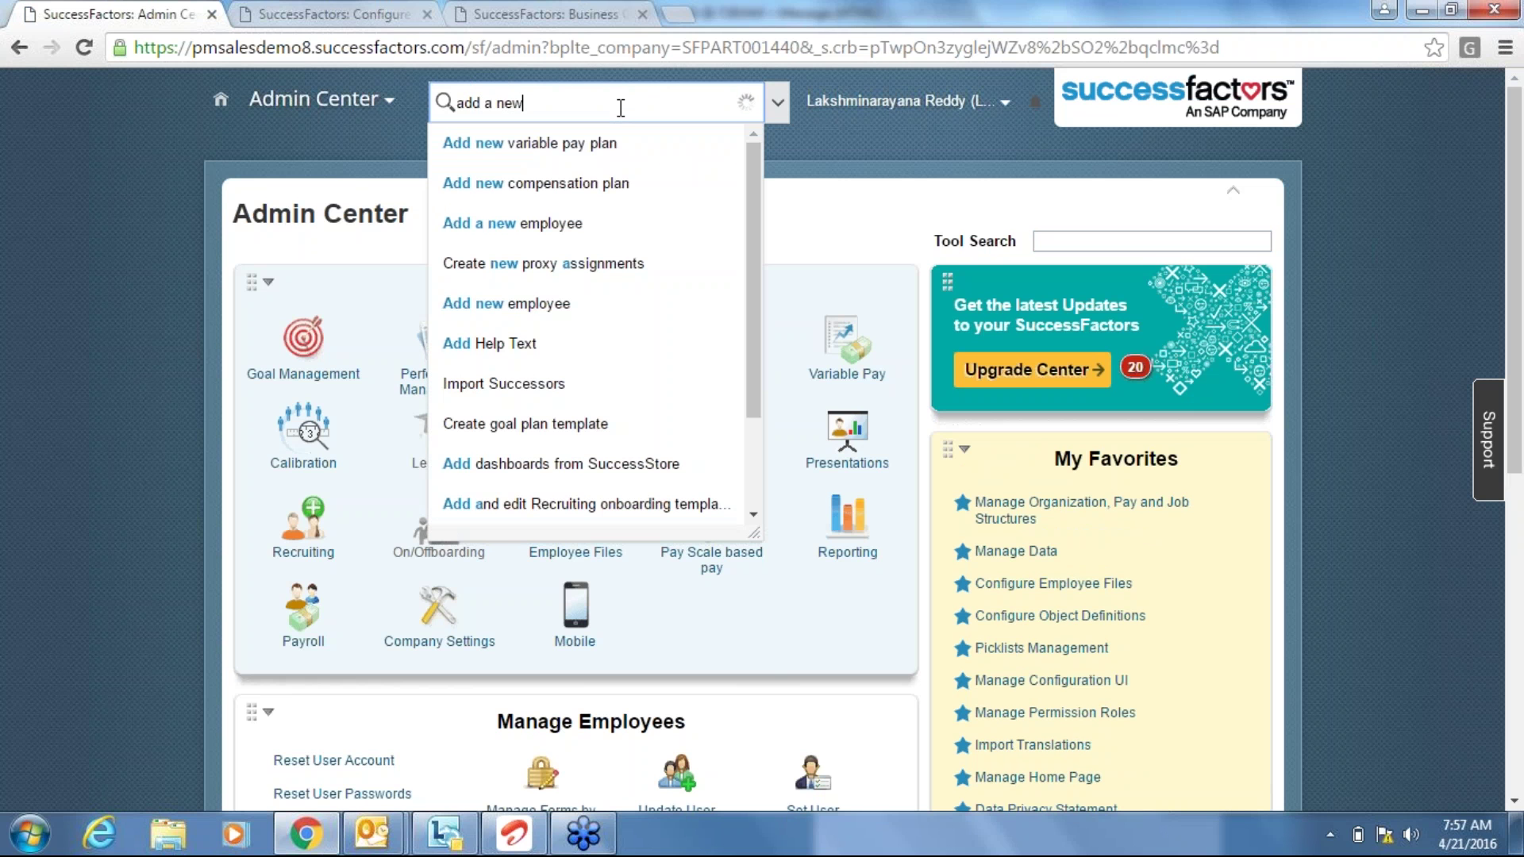
{"action": "left_click", "coordinate": [508, 226]}
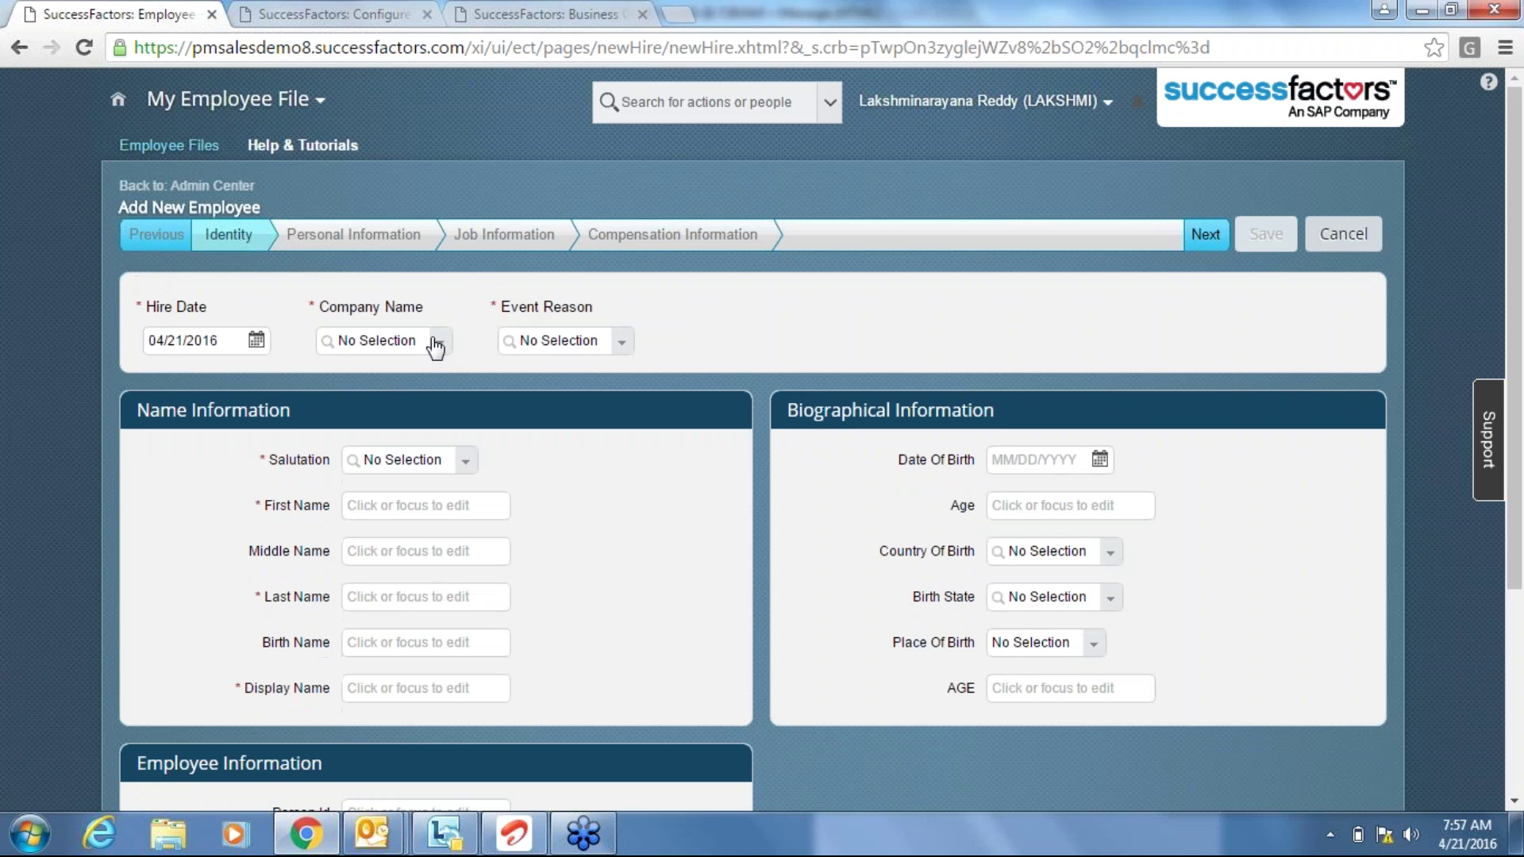
Set company Ace India, event reason Acquired employee, and salutation Mr.
{"action": "left_click", "coordinate": [436, 347]}
{"action": "type", "text": "ind"}
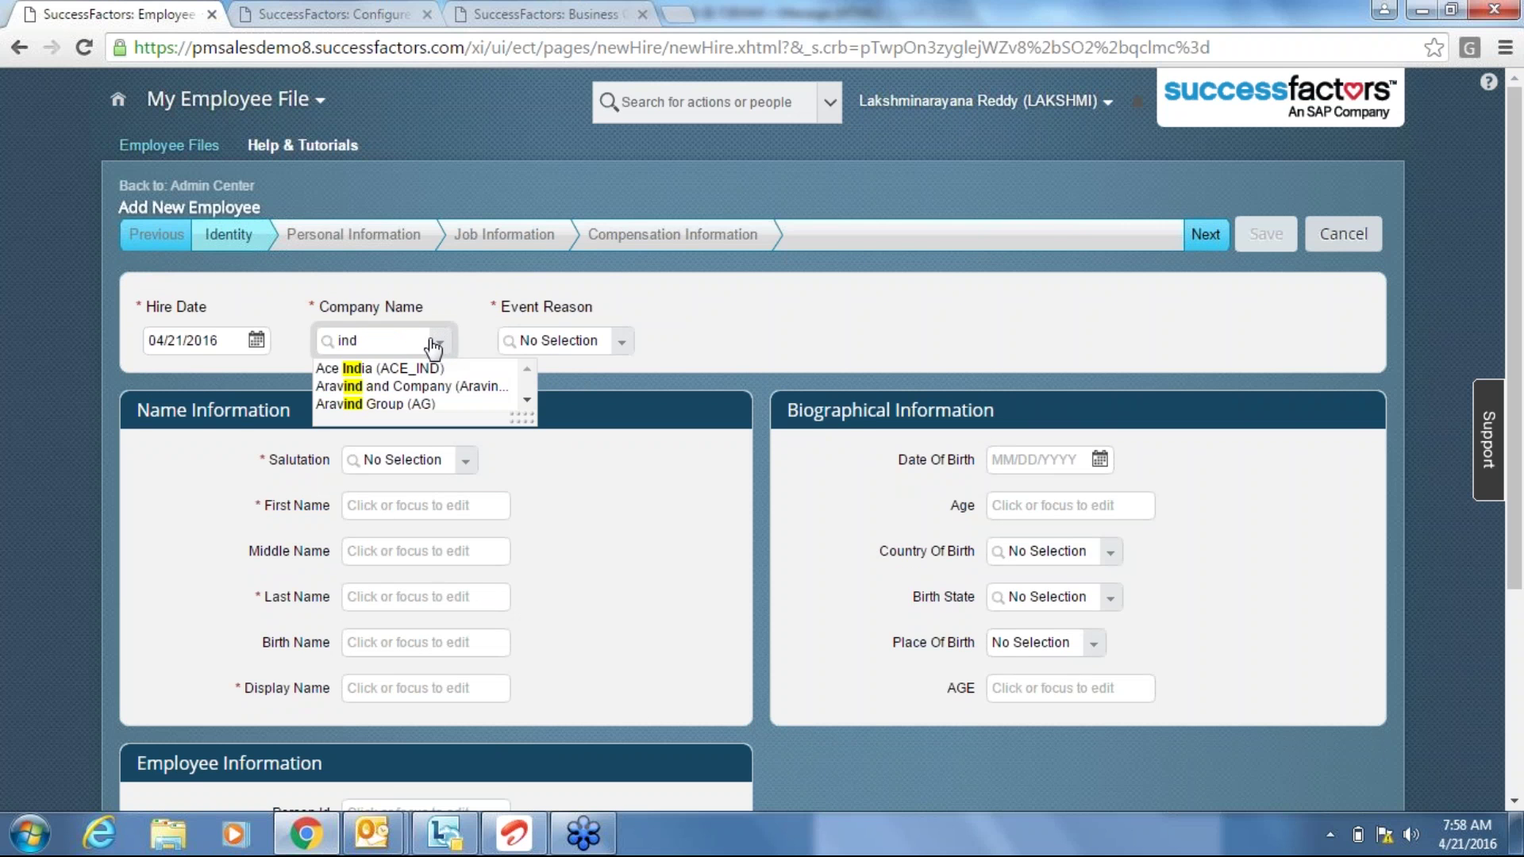
{"action": "left_click", "coordinate": [419, 369]}
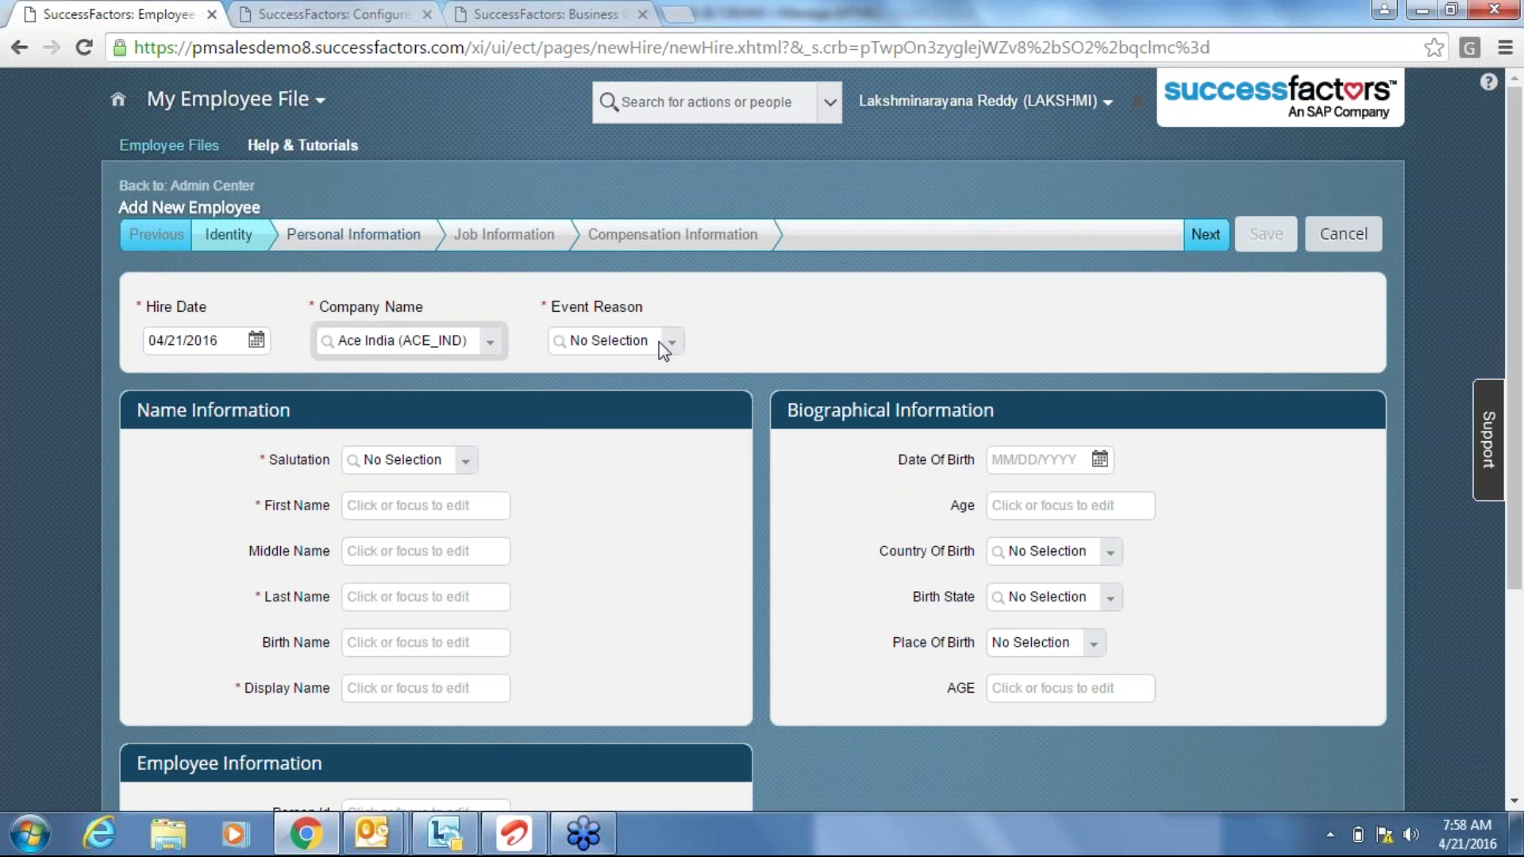
{"action": "left_click", "coordinate": [674, 355]}
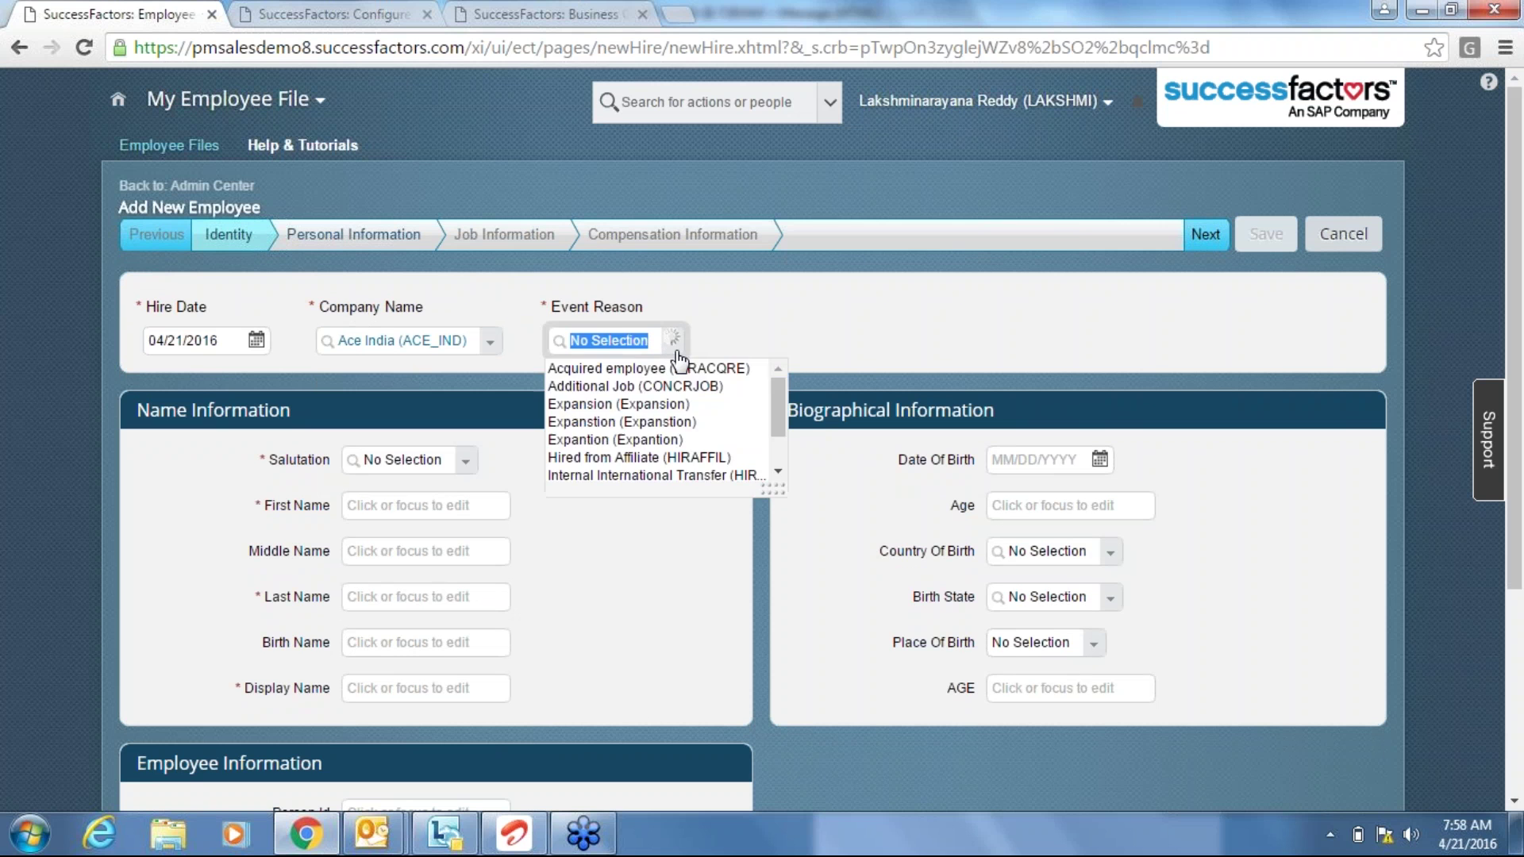
{"action": "left_click", "coordinate": [676, 369]}
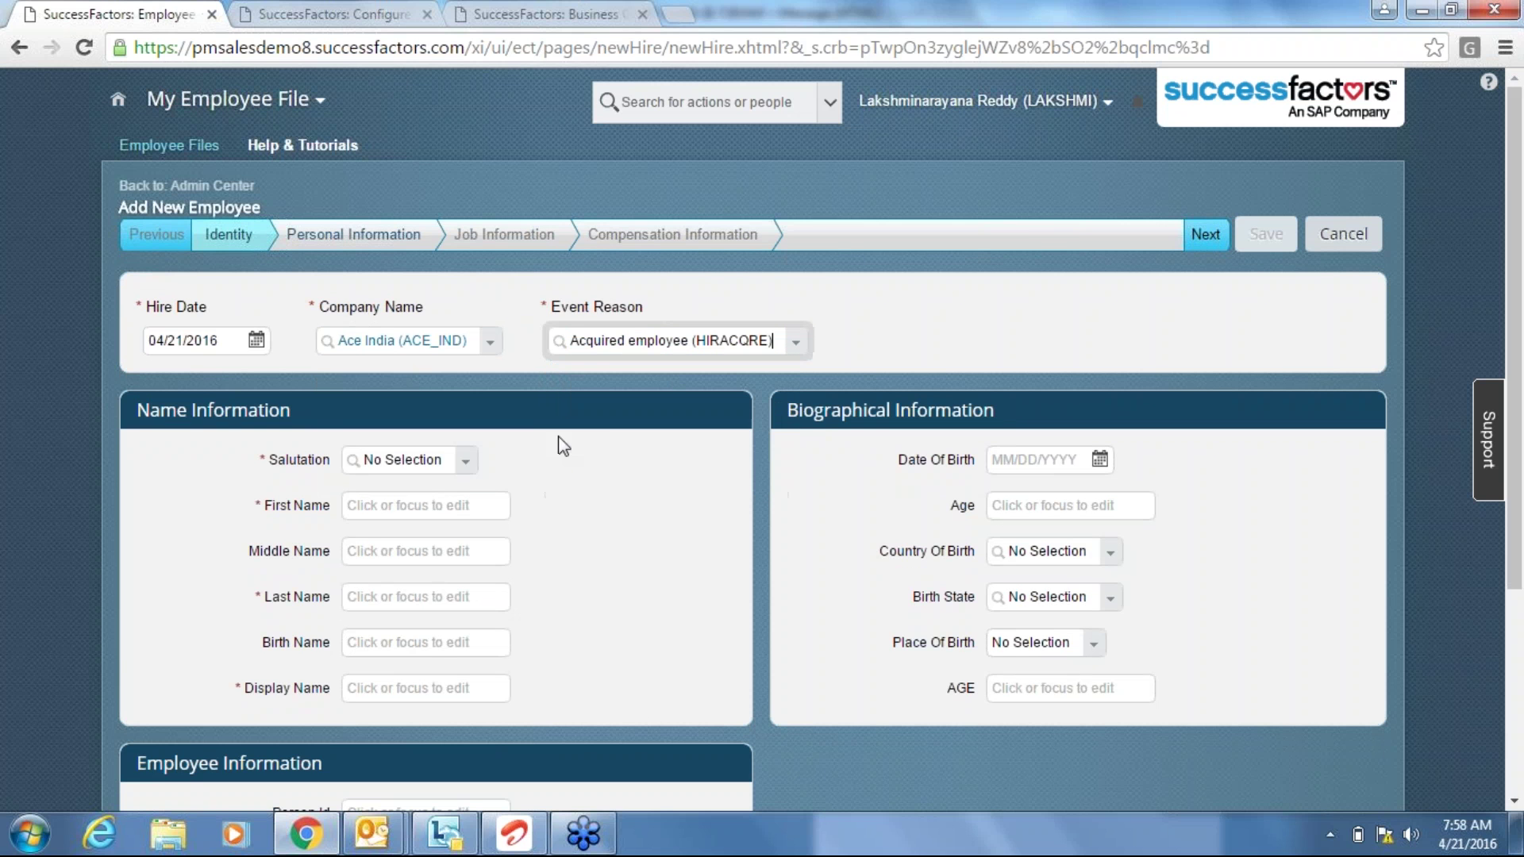
{"action": "left_click", "coordinate": [470, 473]}
{"action": "left_click", "coordinate": [420, 514]}
Enter placeholder first and last names and display name 1234, then continue to Personal Information.
{"action": "left_click", "coordinate": [419, 507]}
{"action": "type", "text": "ABC"}
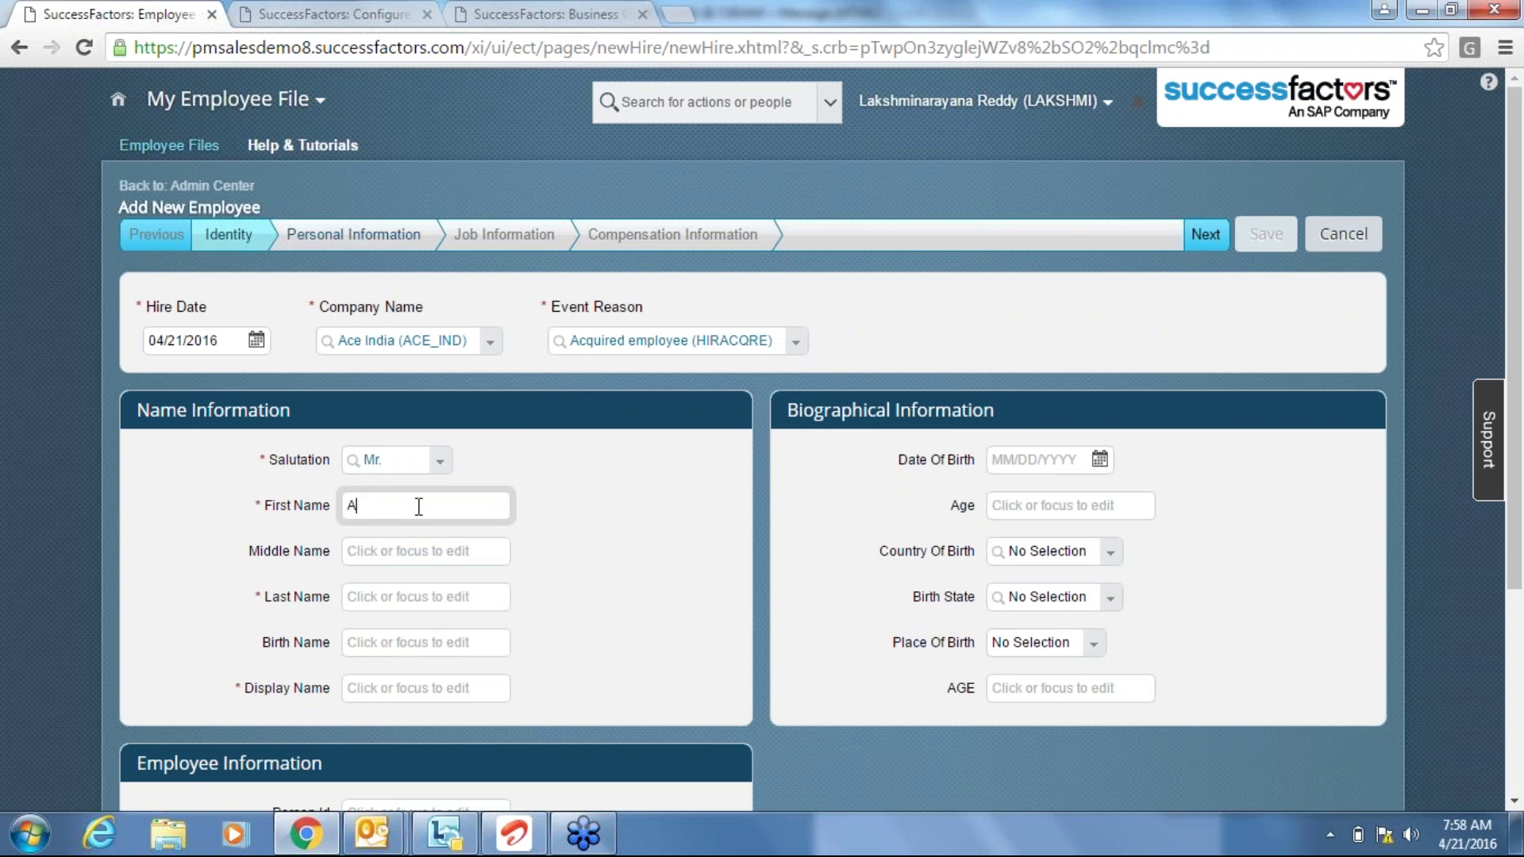
{"action": "key", "text": "Tab"}
{"action": "key", "text": "Tab"}
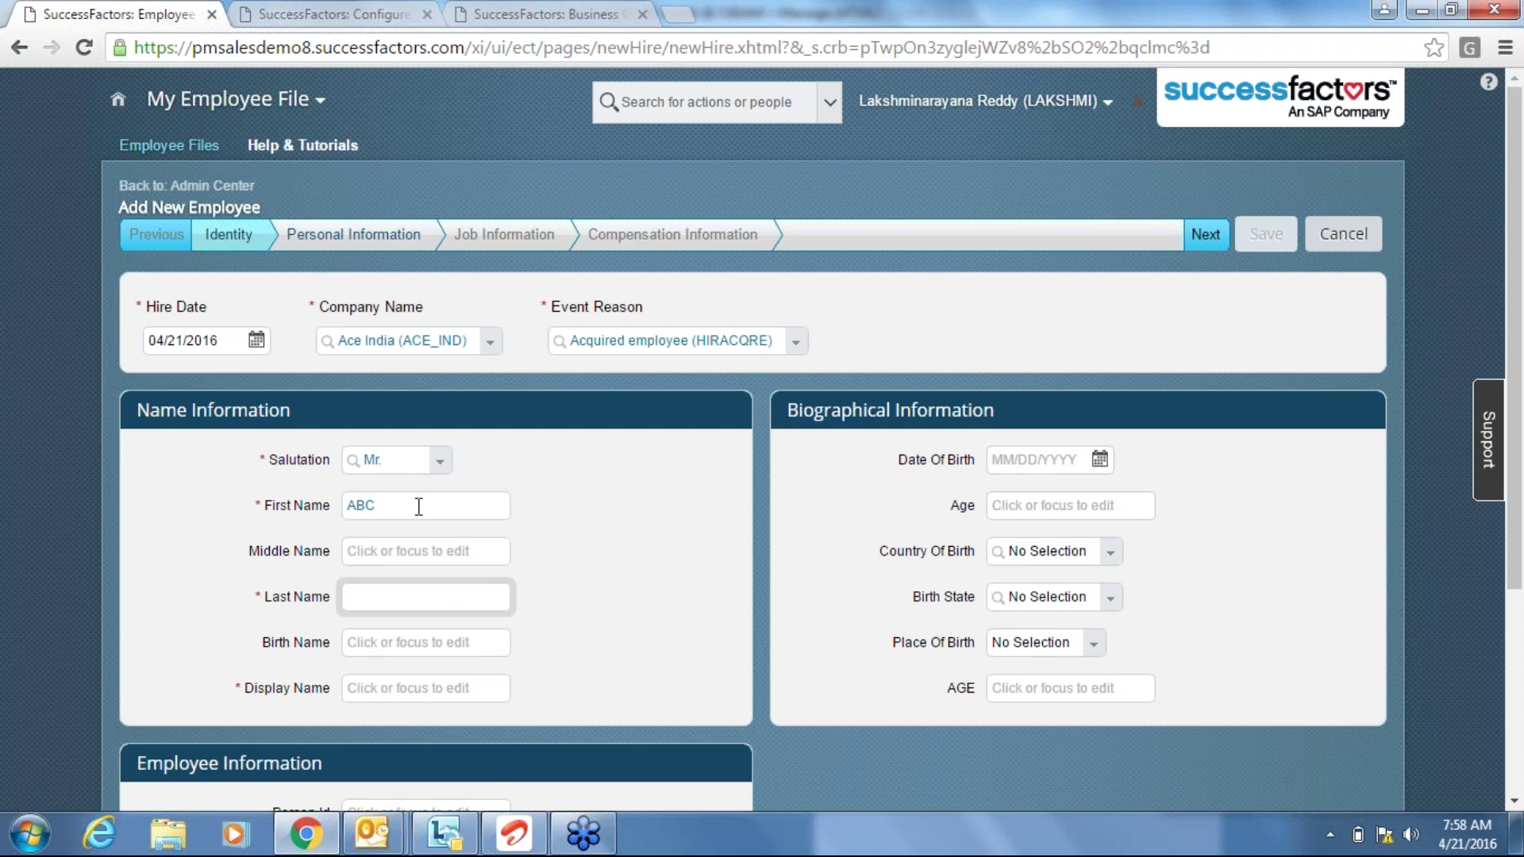
{"action": "type", "text": "XYZ"}
{"action": "key", "text": "Tab"}
{"action": "key", "text": "Tab"}
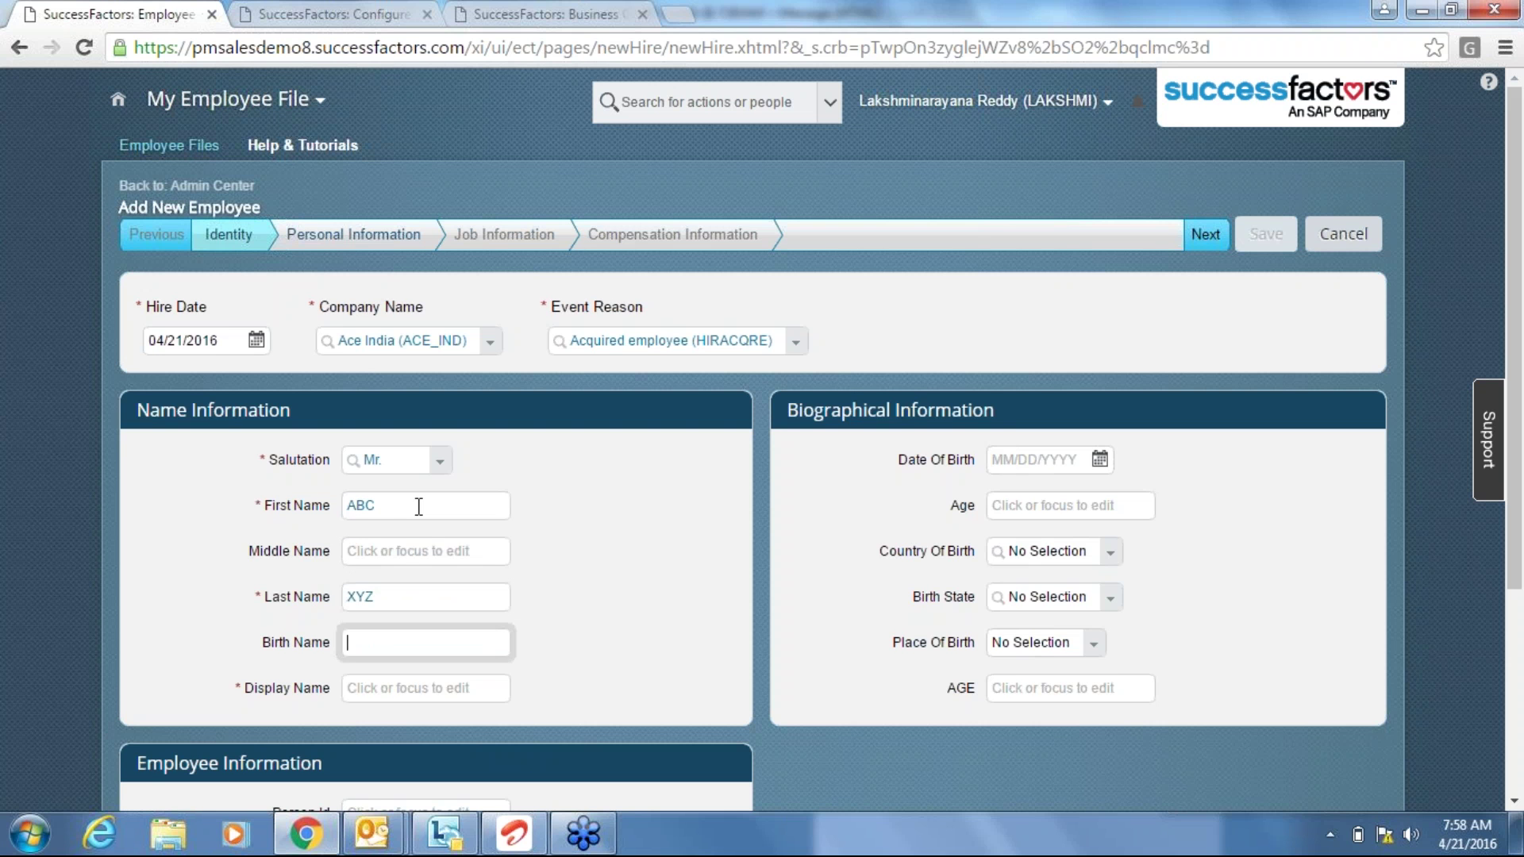
{"action": "type", "text": "1234"}
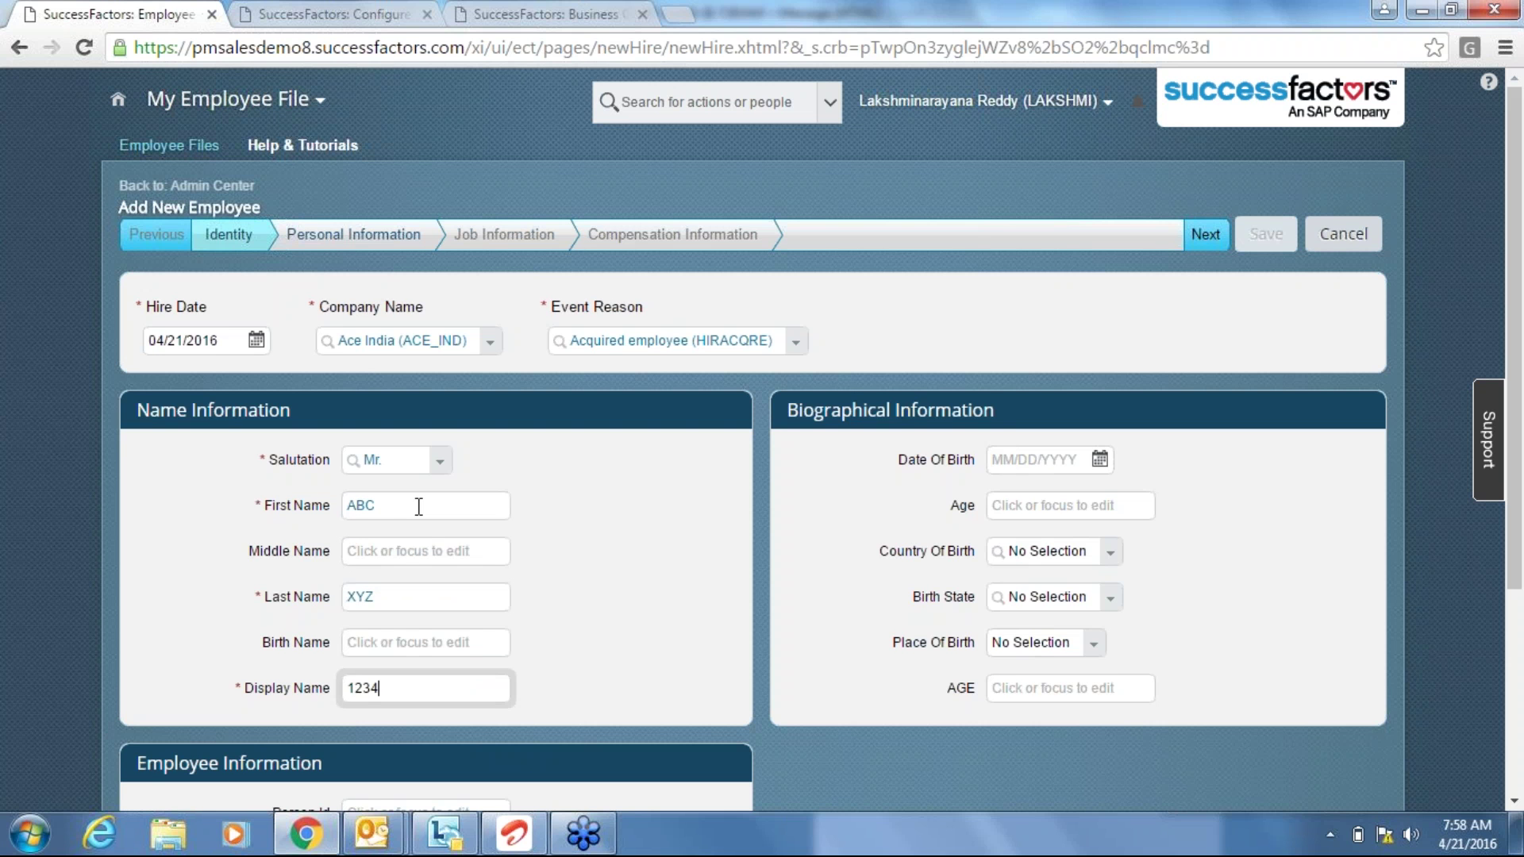
{"action": "left_click", "coordinate": [726, 522]}
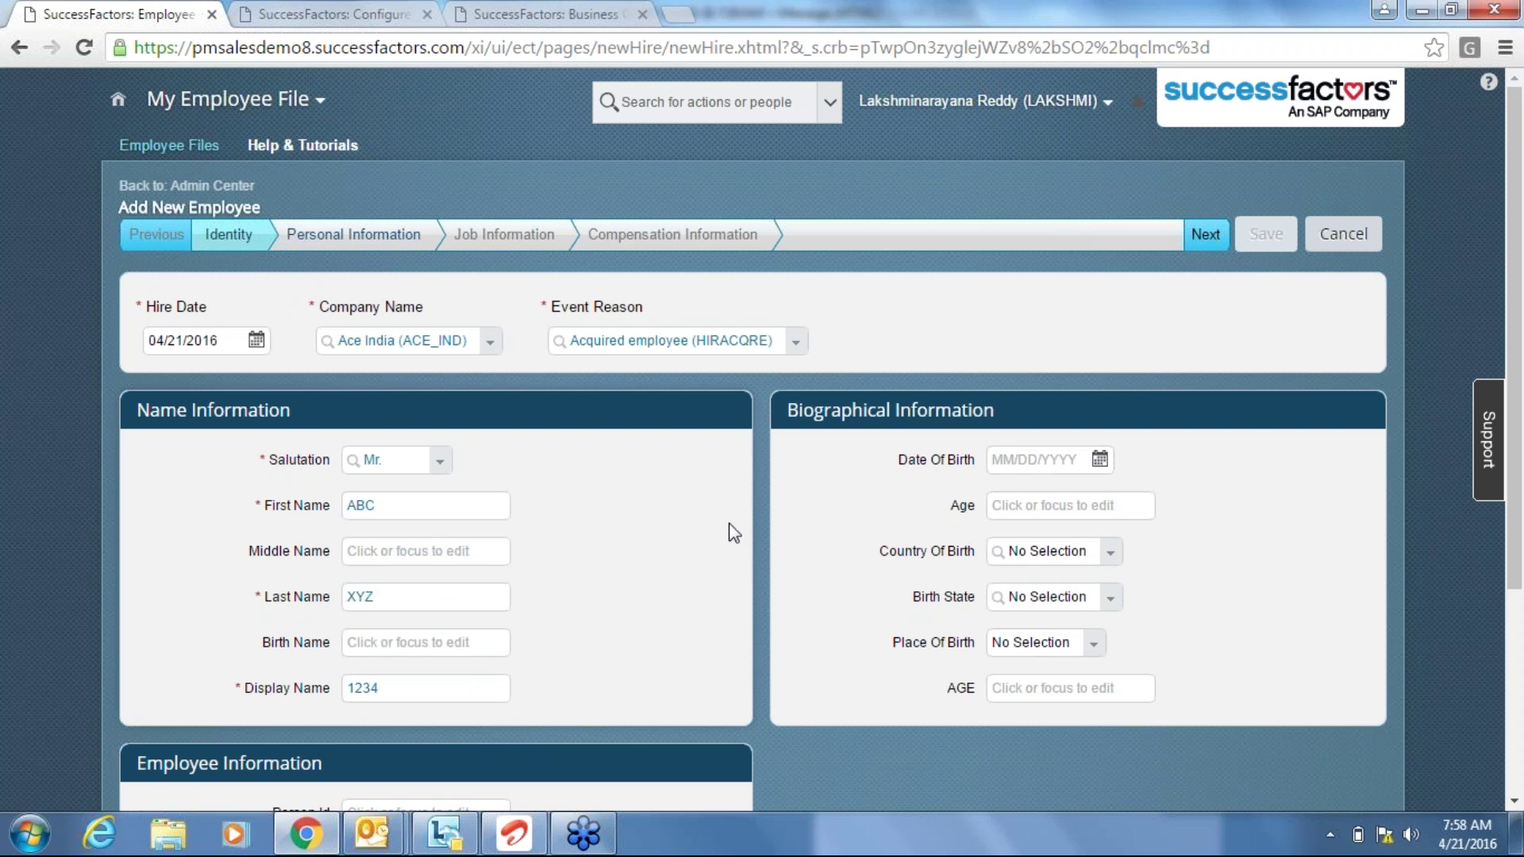
{"action": "left_click", "coordinate": [1203, 233]}
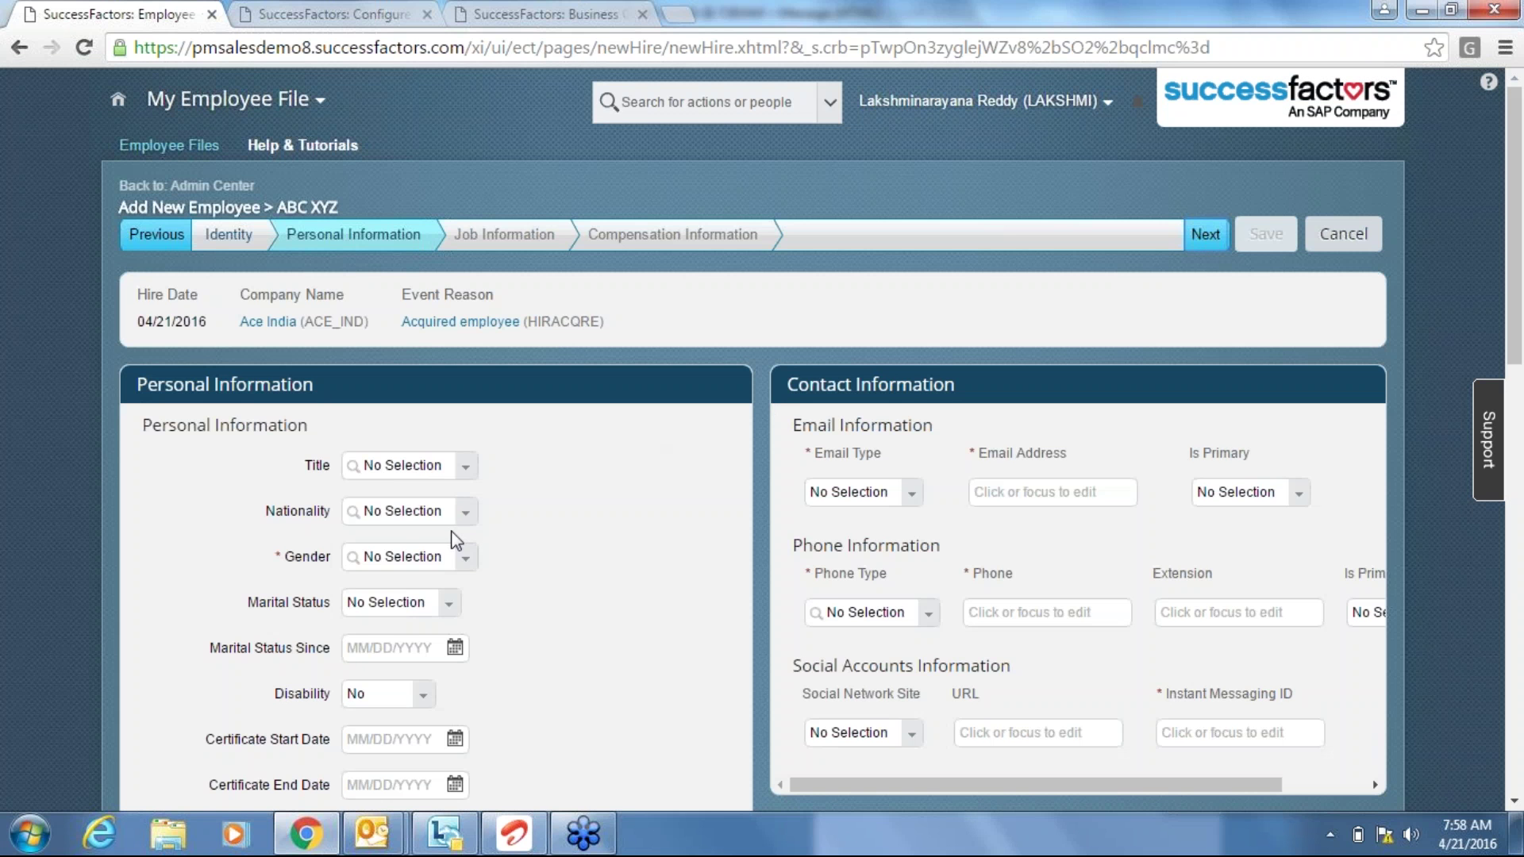
Set the new hire's gender to Male and the XYZ field to 123.
{"action": "left_click", "coordinate": [466, 557]}
{"action": "left_click", "coordinate": [419, 635]}
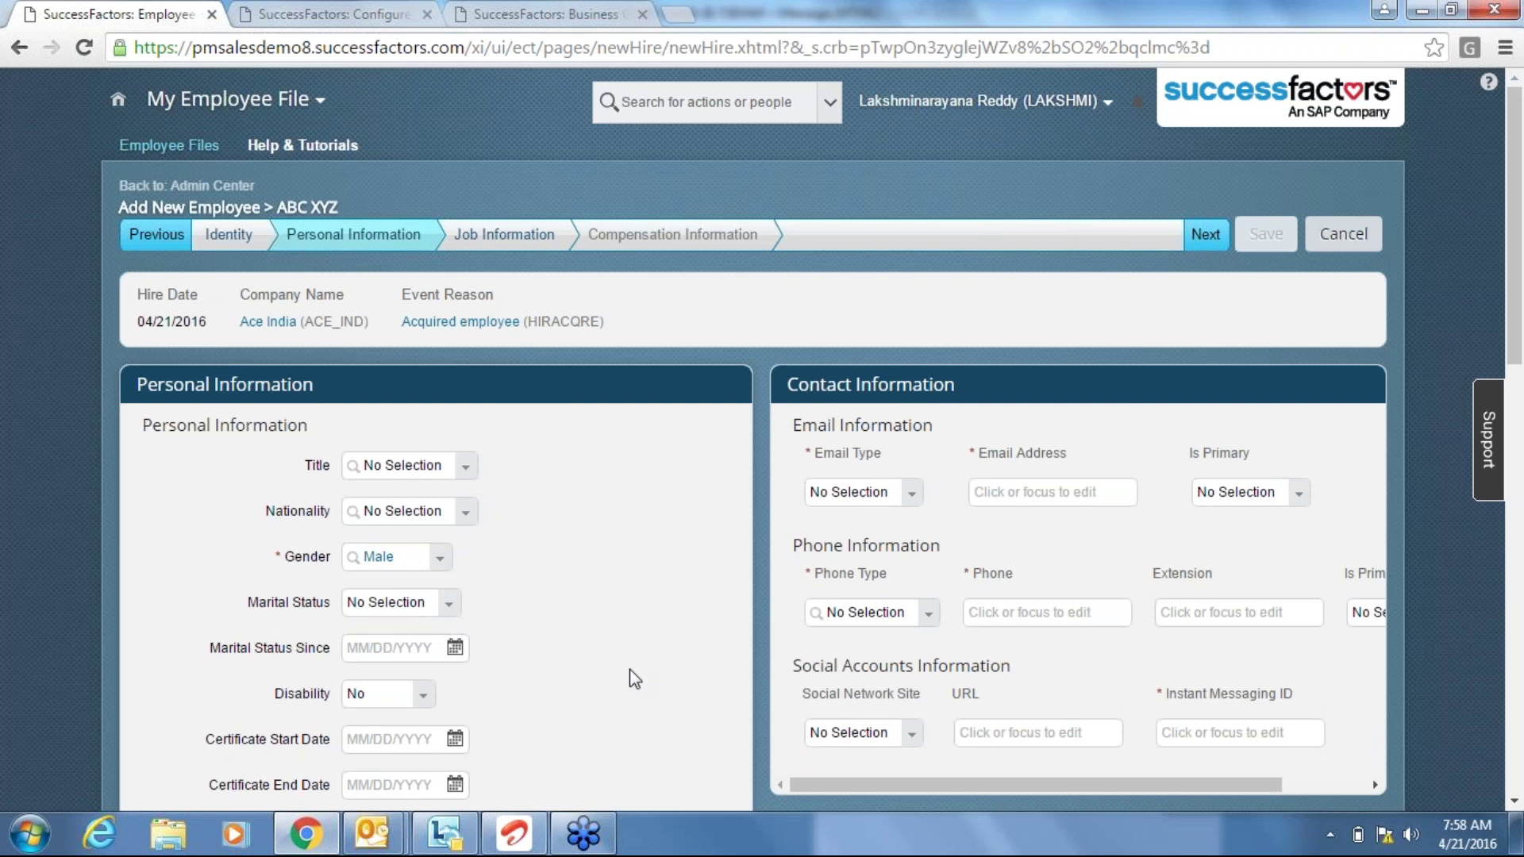
{"action": "scroll", "coordinate": [631, 669], "scroll_direction": "down", "scroll_amount": 2}
{"action": "left_click", "coordinate": [388, 785]}
{"action": "type", "text": "123"}
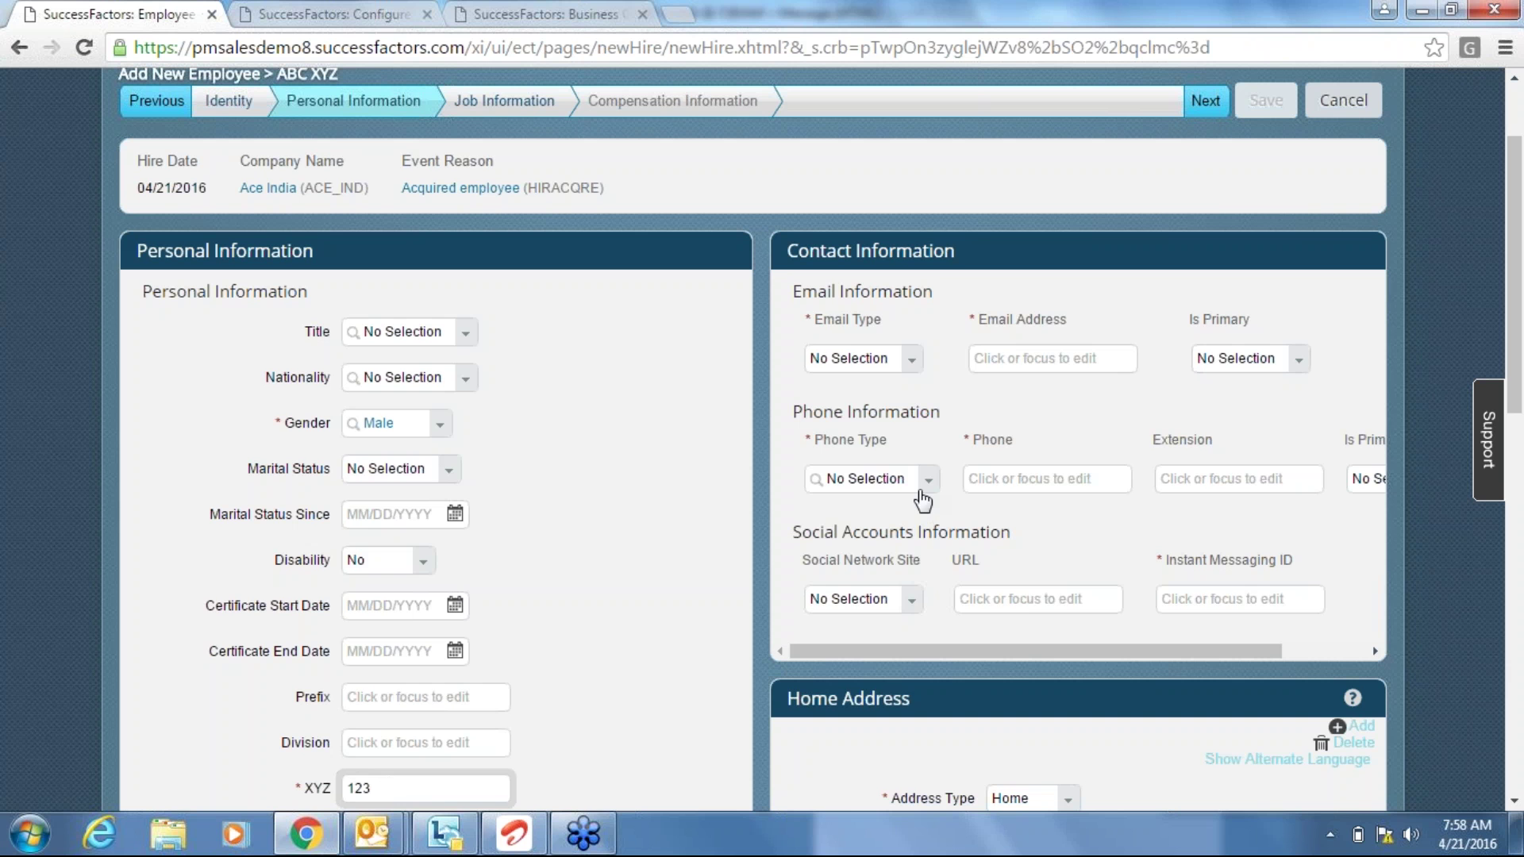
Add a Business1 phone number marked as primary, then continue to the next step.
{"action": "left_click", "coordinate": [924, 481]}
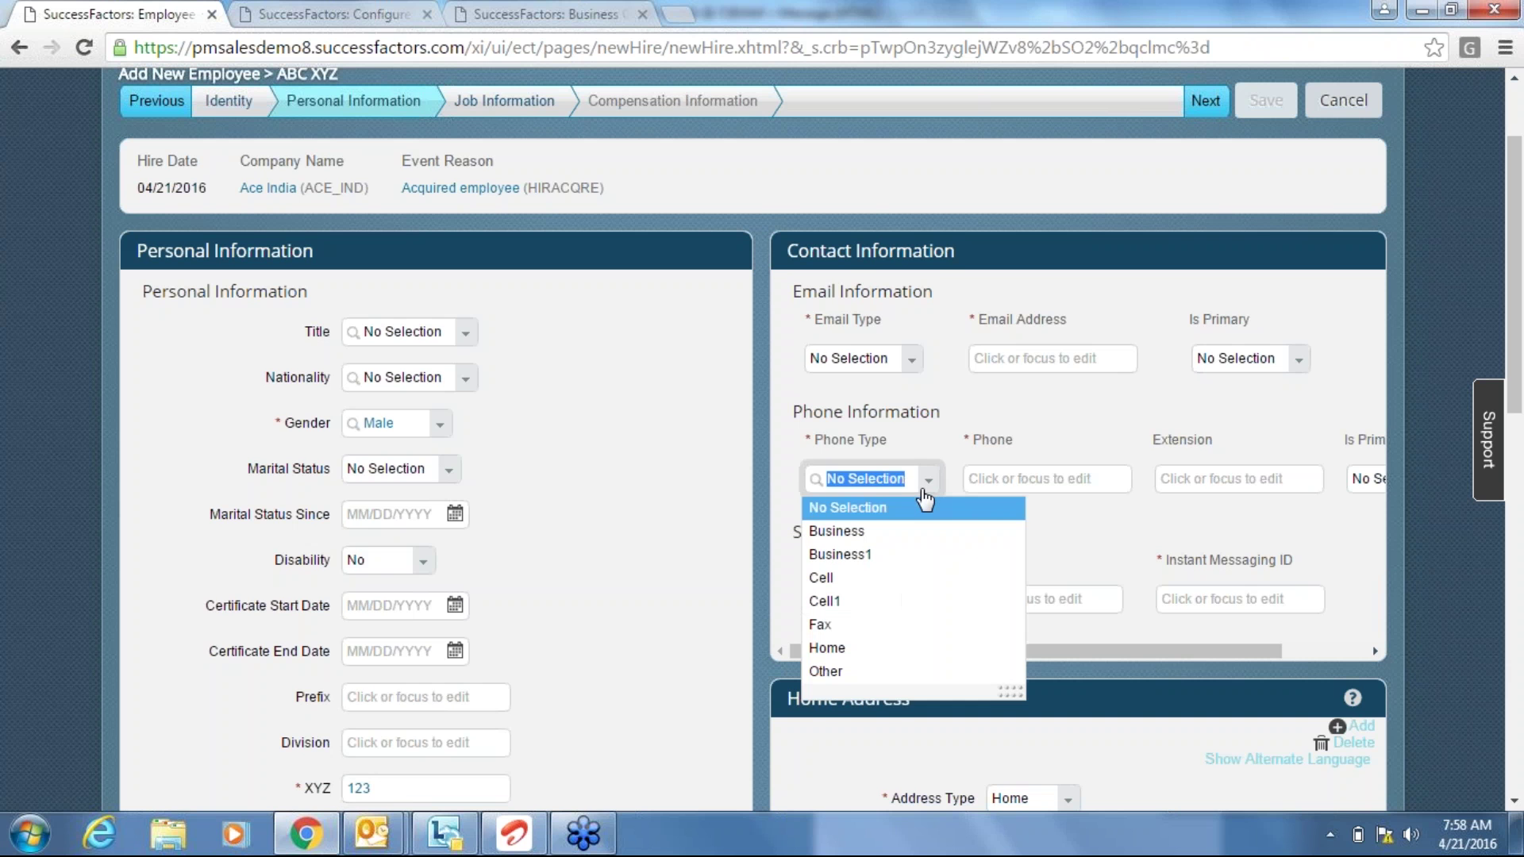
{"action": "left_click", "coordinate": [872, 555]}
{"action": "left_click", "coordinate": [1062, 477]}
{"action": "type", "text": "12345"}
{"action": "key", "text": "Tab"}
{"action": "key", "text": "Tab"}
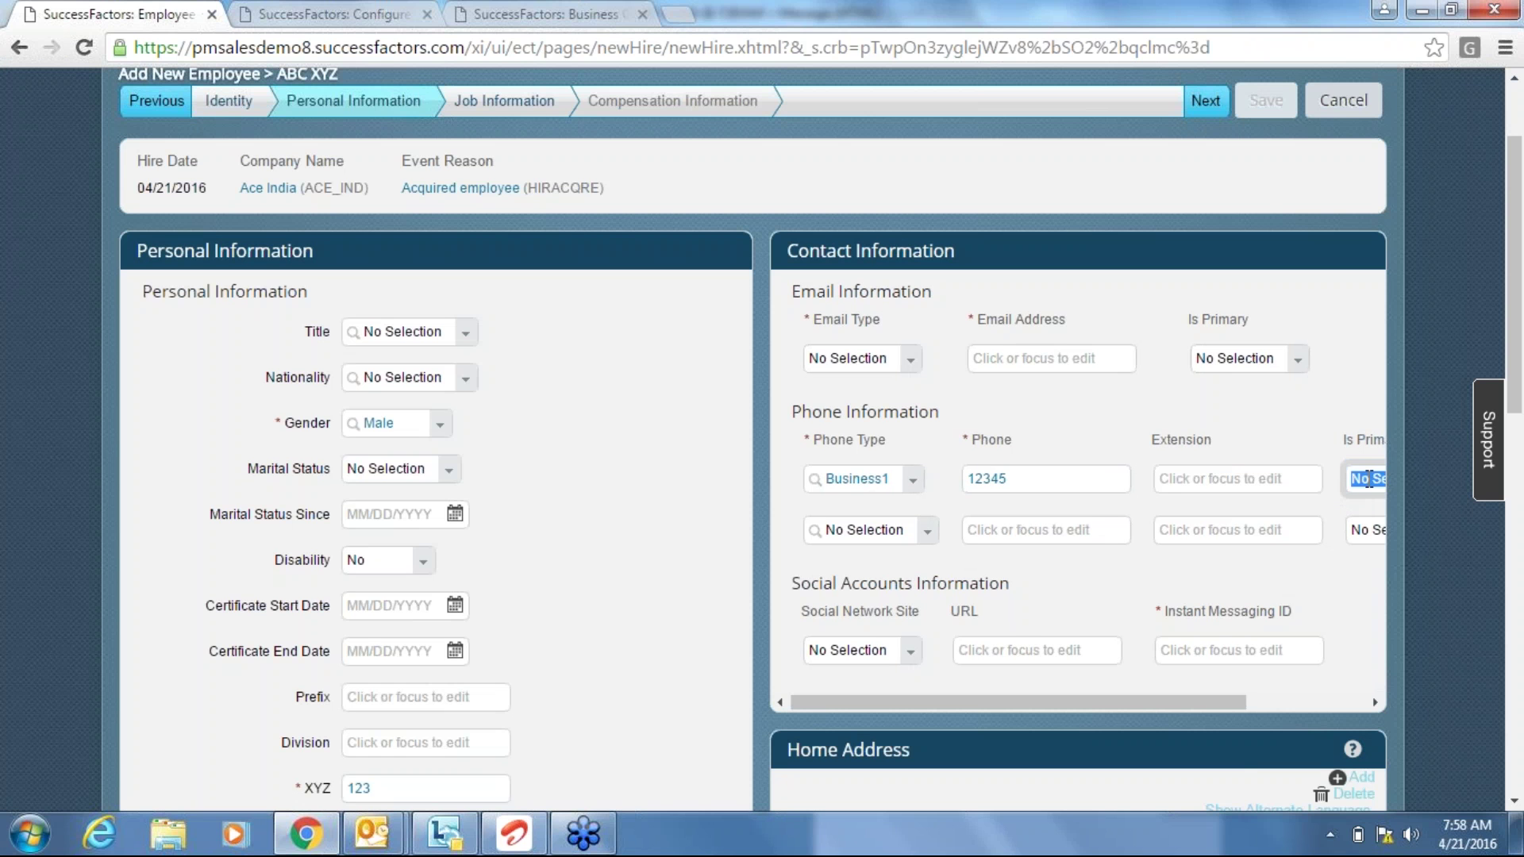
{"action": "left_click", "coordinate": [1261, 706]}
{"action": "left_click", "coordinate": [1289, 481]}
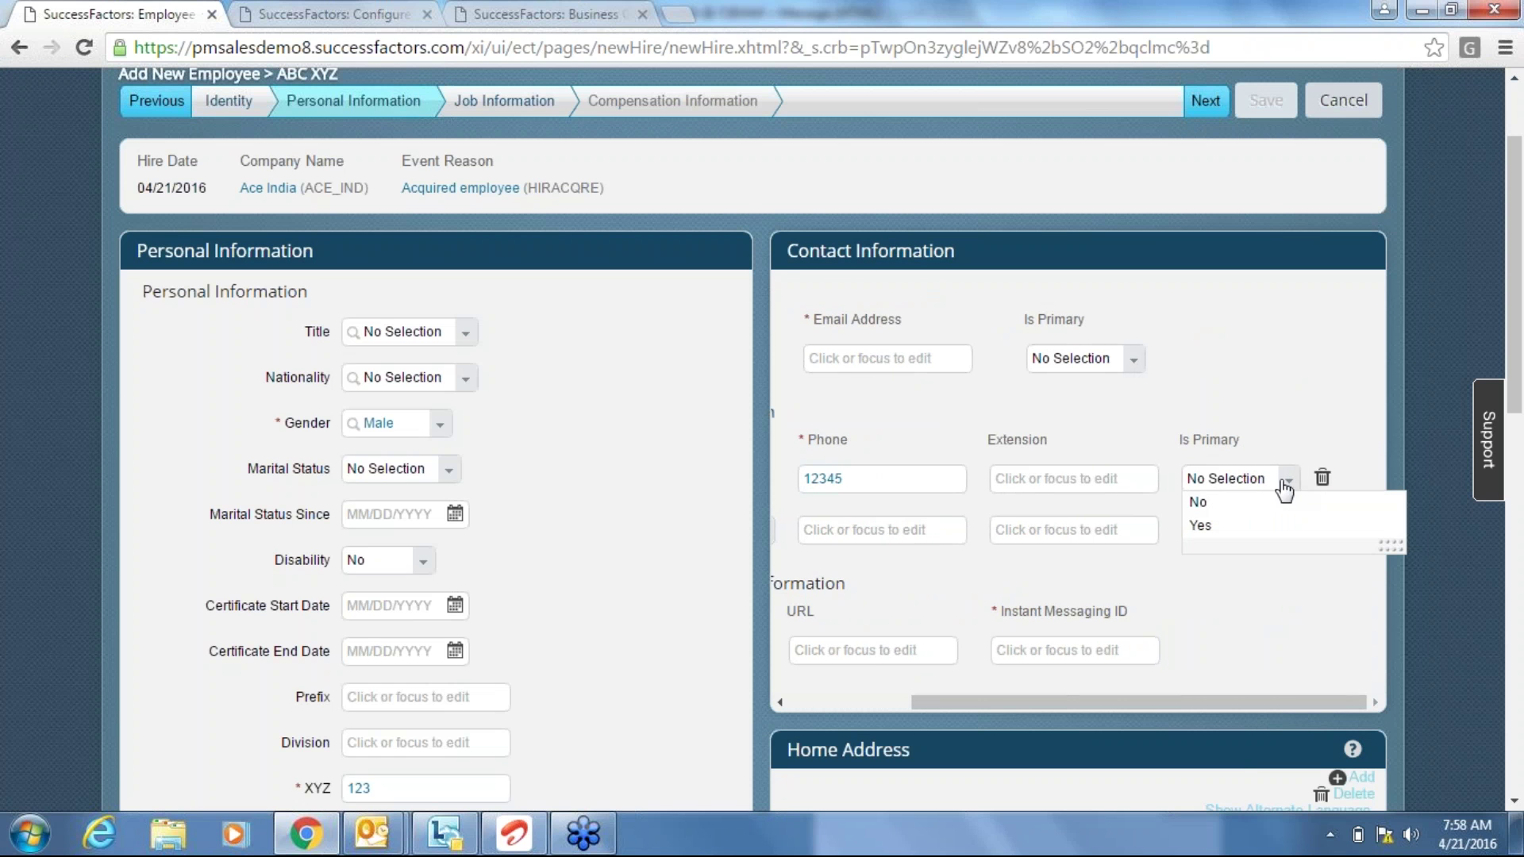
{"action": "left_click", "coordinate": [1258, 525]}
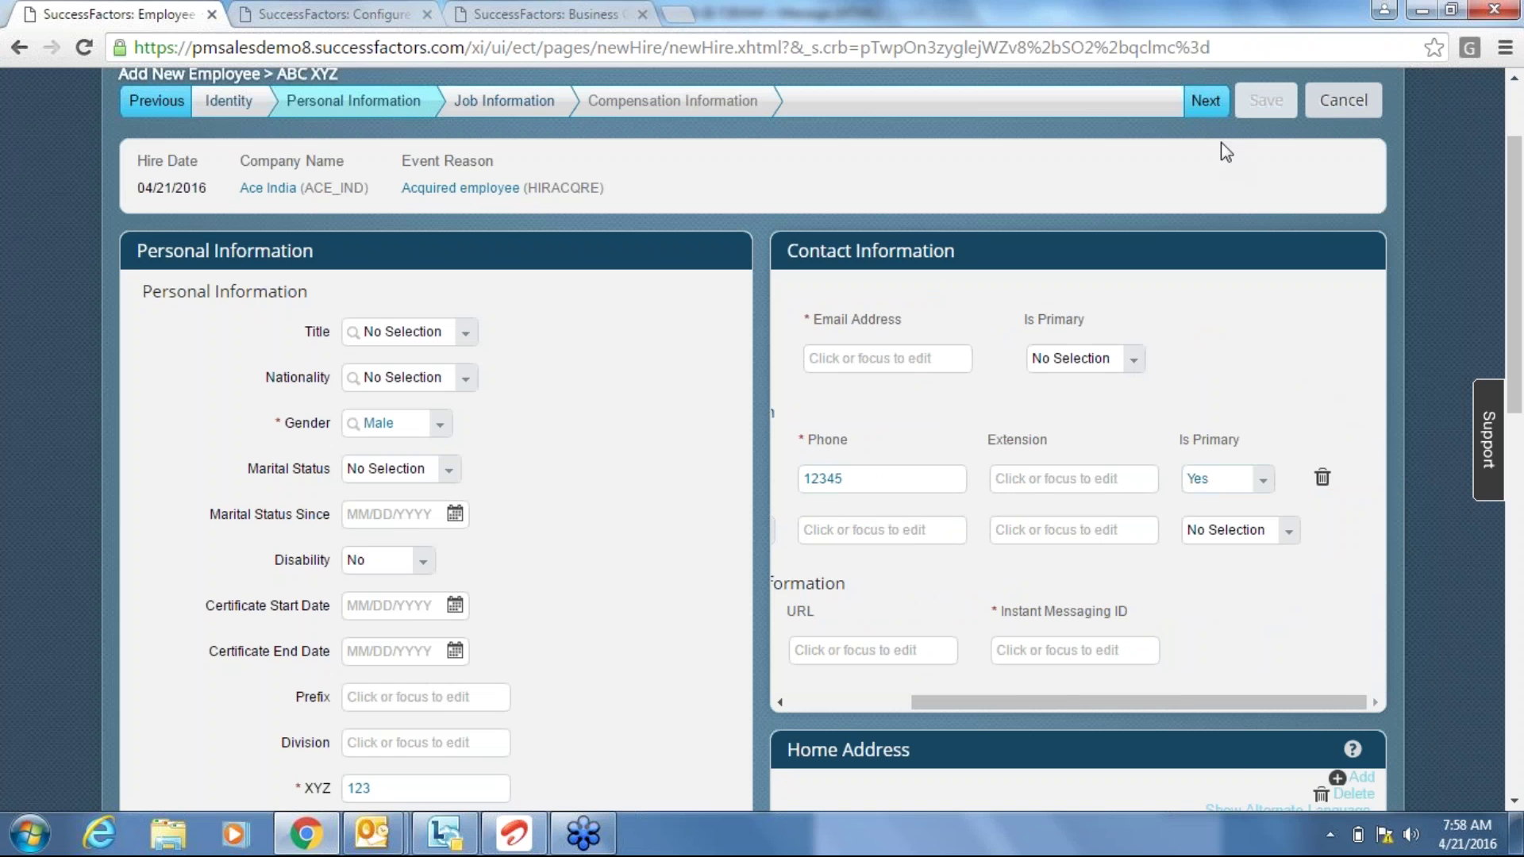
{"action": "left_click", "coordinate": [1204, 102]}
{"action": "left_click", "coordinate": [1204, 101]}
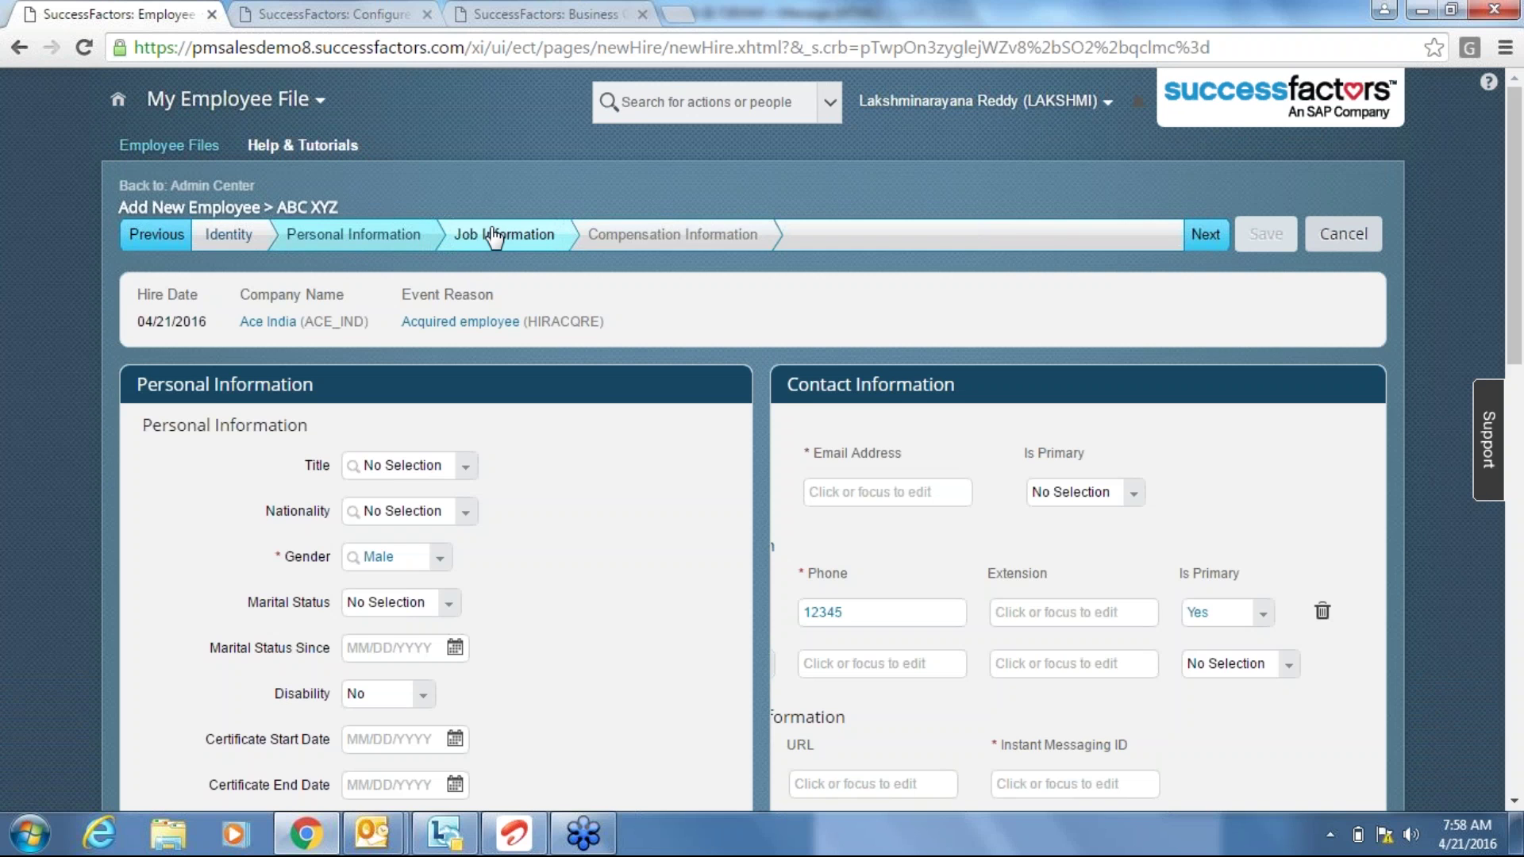
On Job Information, set Eligible for Stock to Yes and change Initial Stock Grant from 1,000 to 500.
{"action": "left_click", "coordinate": [494, 235]}
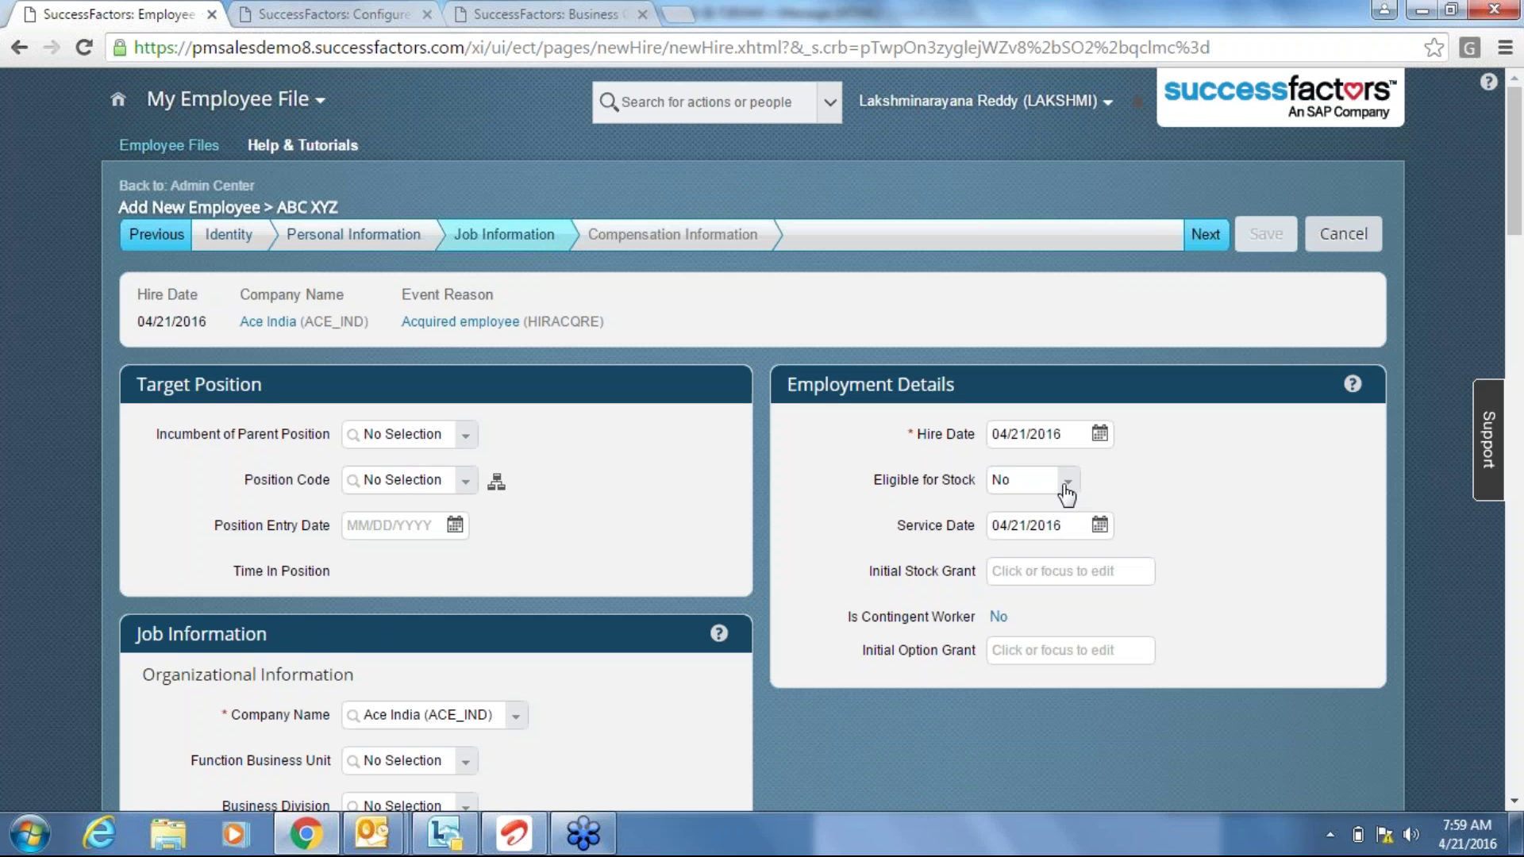
{"action": "left_click", "coordinate": [1069, 482]}
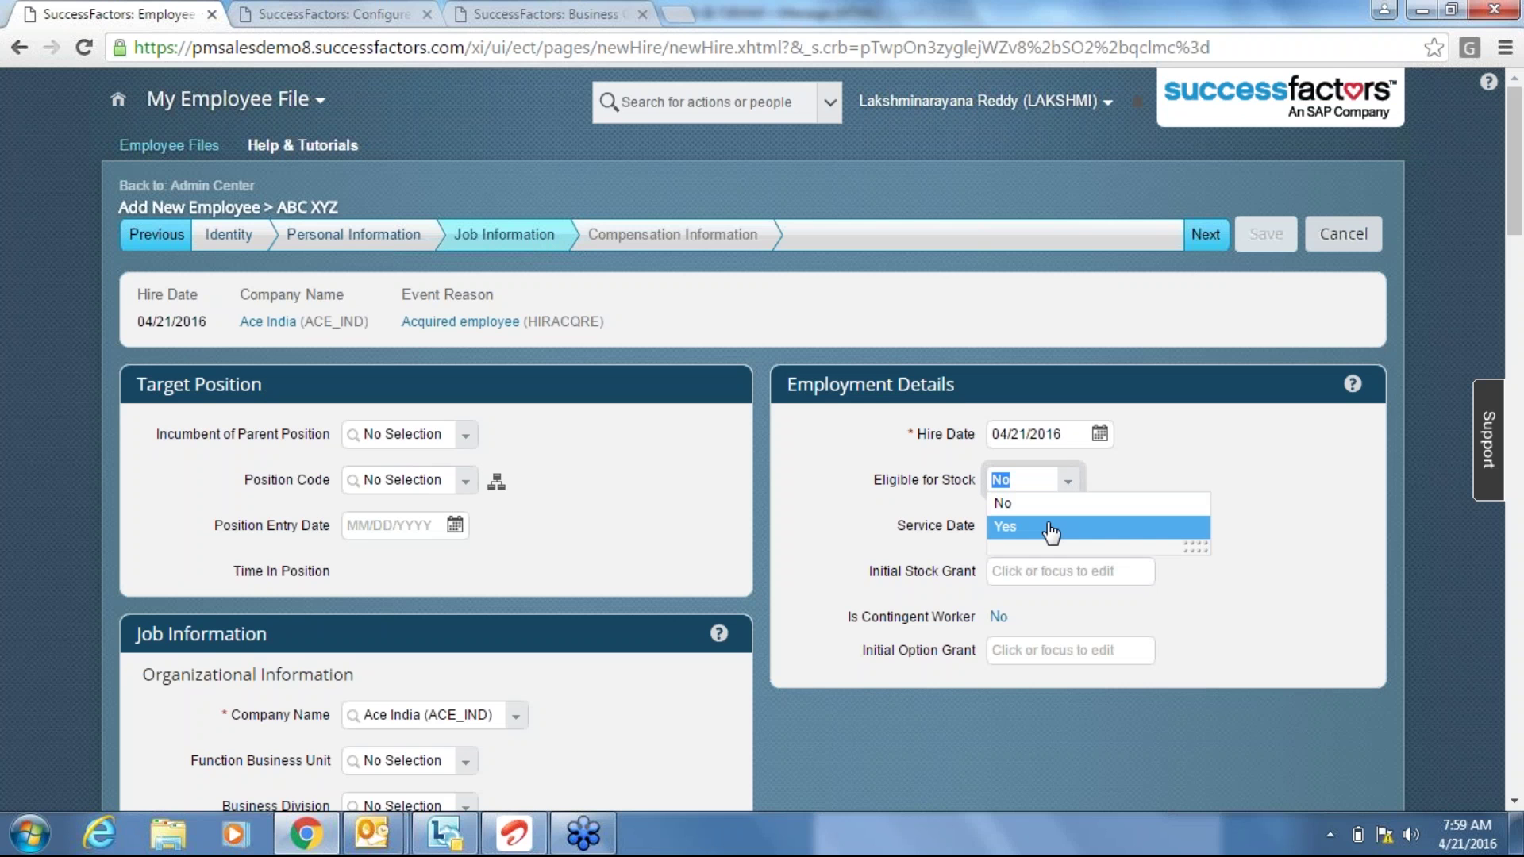
{"action": "left_click", "coordinate": [1052, 529]}
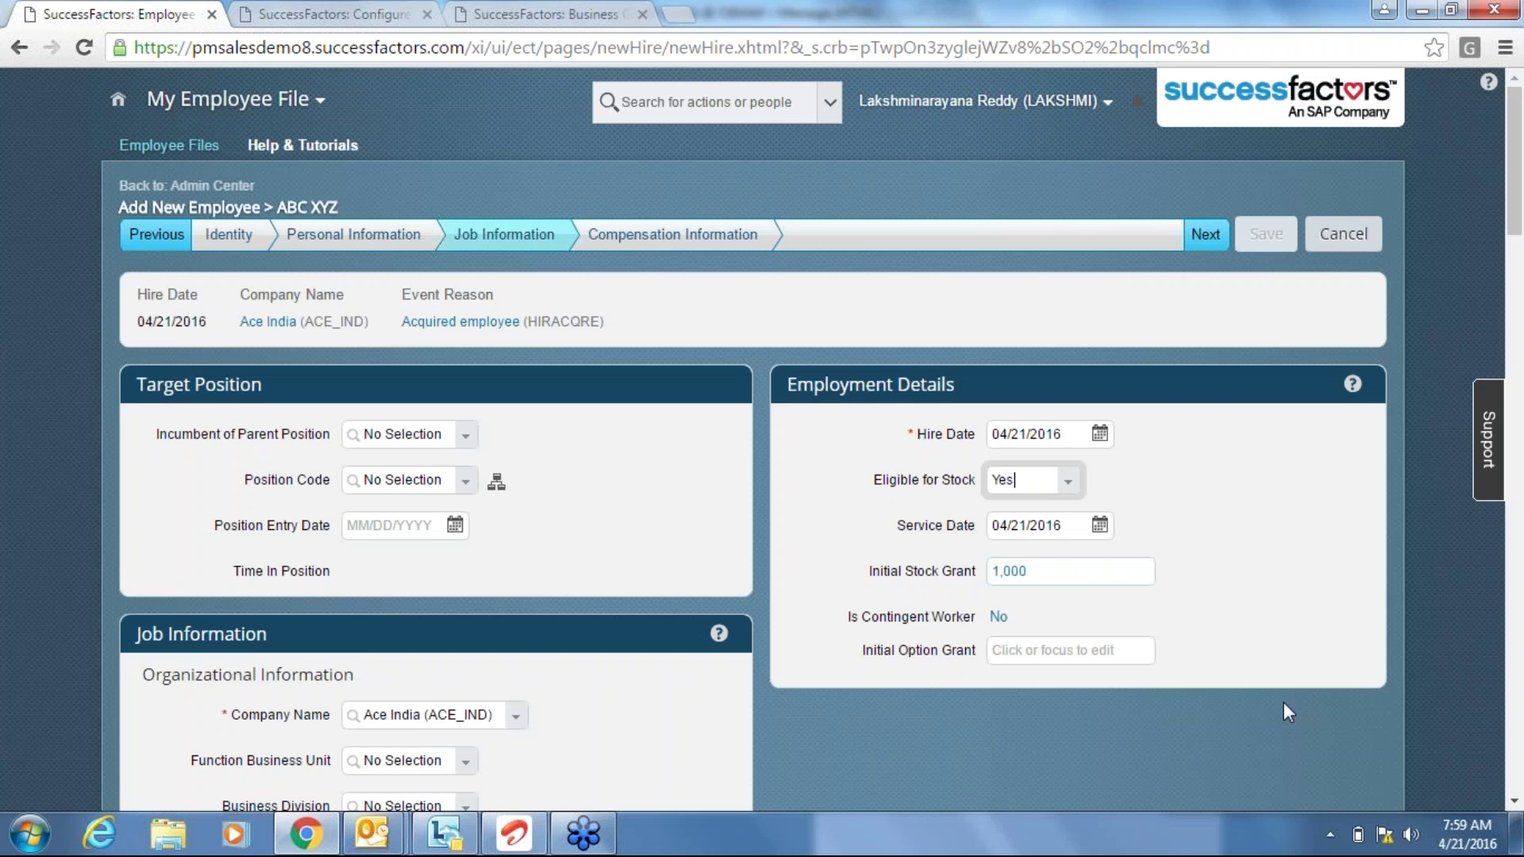
{"action": "left_click", "coordinate": [1057, 570]}
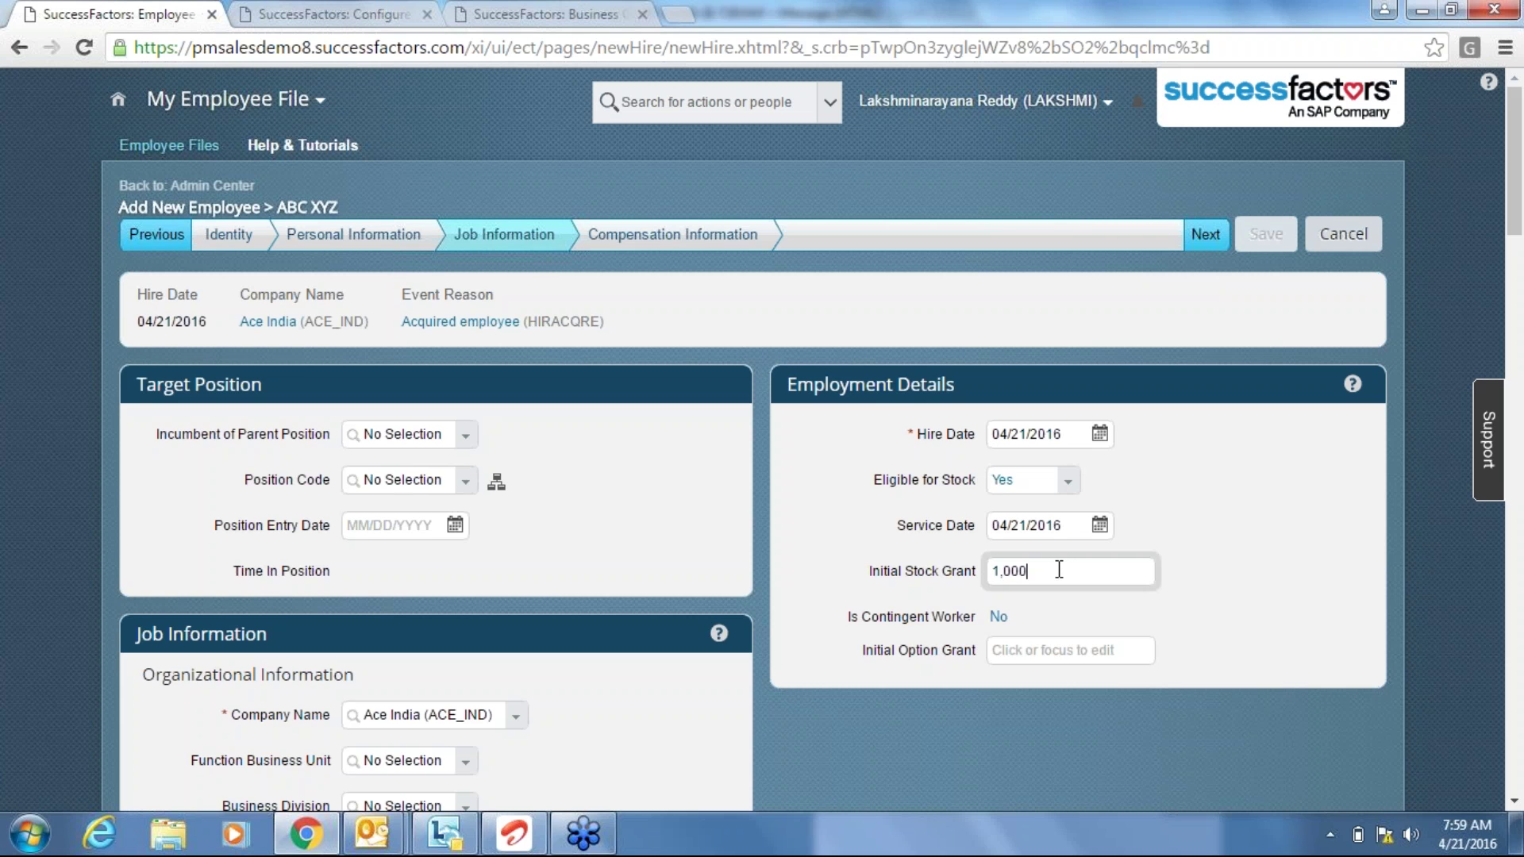
{"action": "key", "text": "BackSpace"}
{"action": "key", "text": "BackSpace"}
{"action": "key", "text": "BackSpace"}
{"action": "key", "text": "BackSpace"}
{"action": "key", "text": "BackSpace"}
{"action": "type", "text": "500"}
{"action": "key", "text": "Tab"}
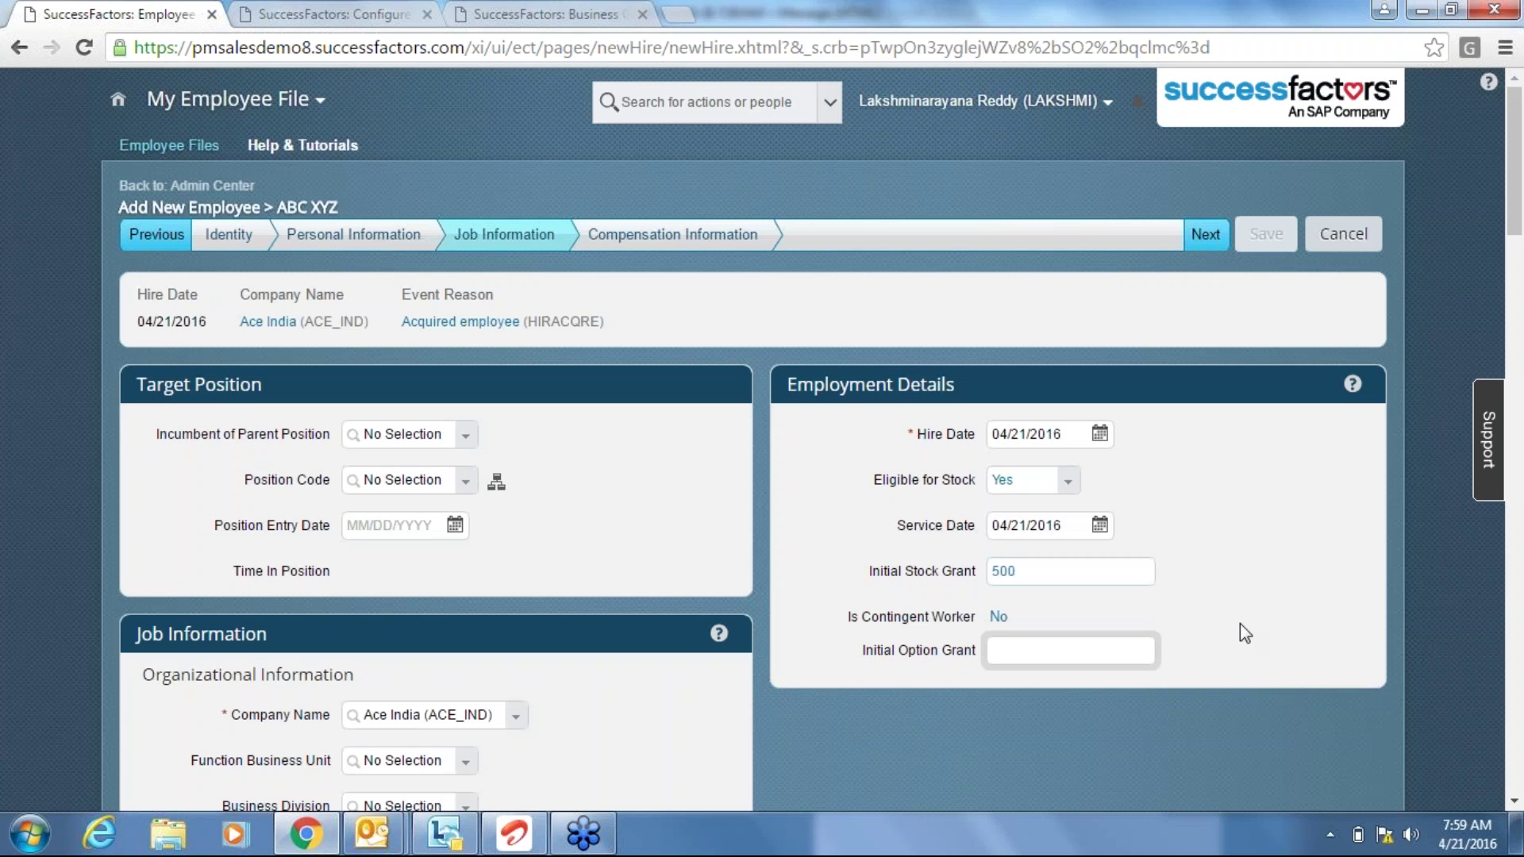
{"action": "left_click", "coordinate": [1045, 564]}
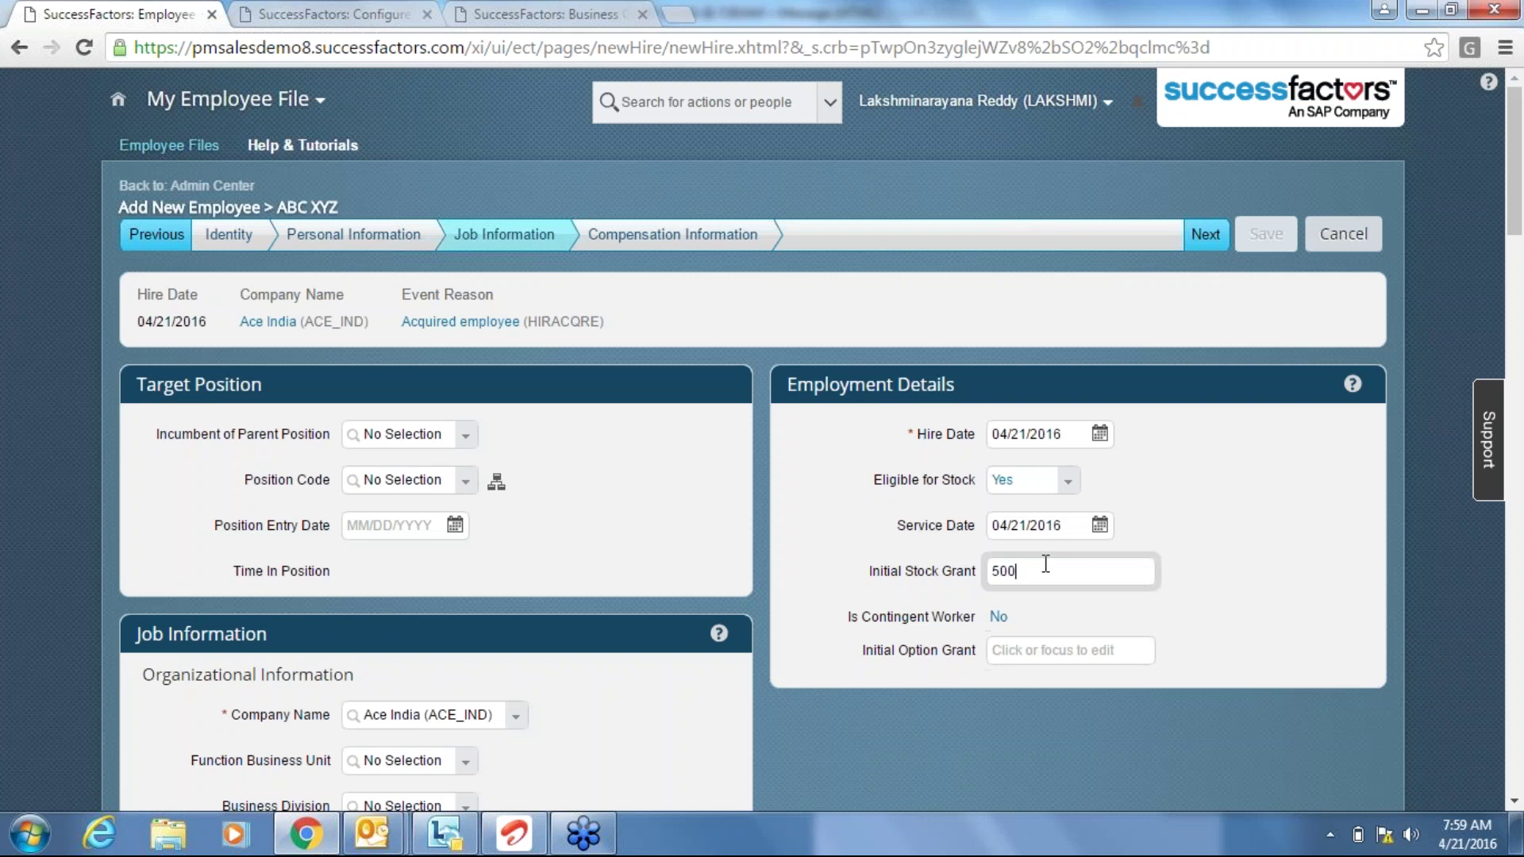
Set Job Classification to Account Manager (ACC-MGR), filling Job Title and Salary Grade 17.
{"action": "left_click", "coordinate": [1198, 227]}
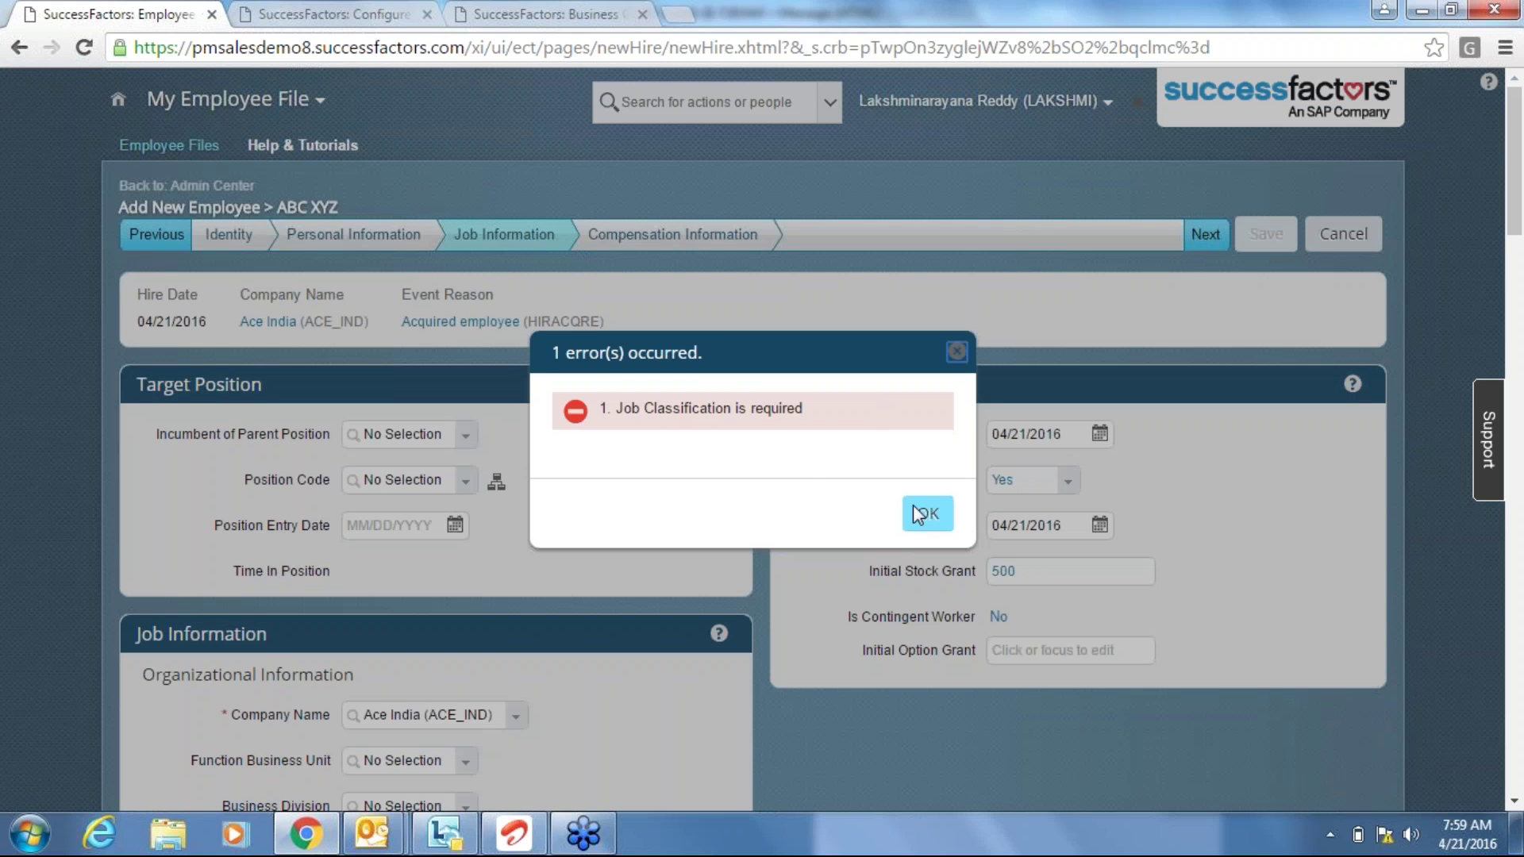
{"action": "left_click", "coordinate": [927, 513]}
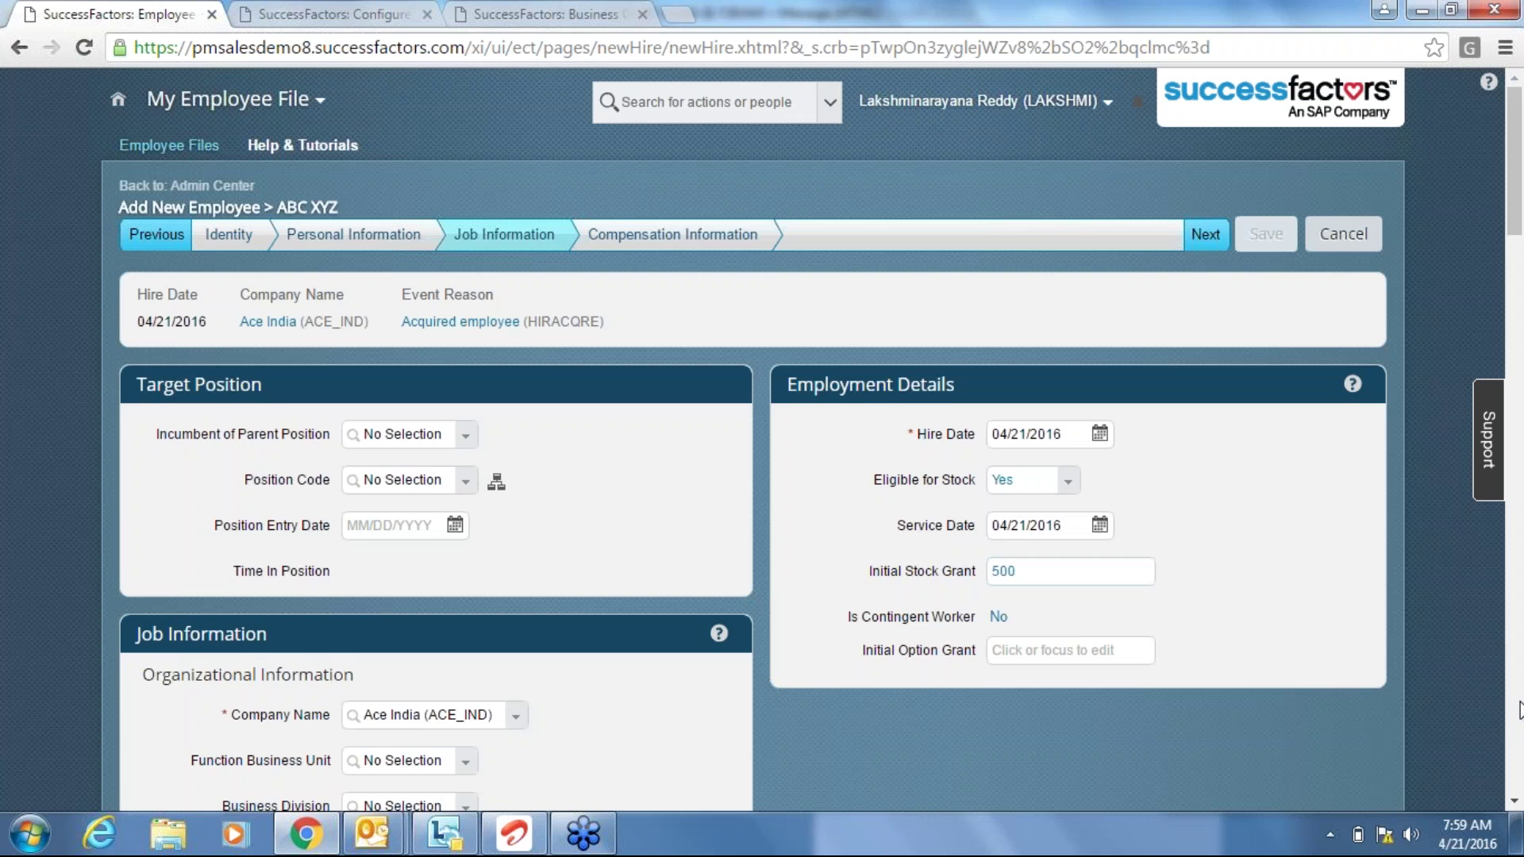
{"action": "scroll", "coordinate": [1520, 709], "scroll_direction": "down", "scroll_amount": 8}
{"action": "left_click", "coordinate": [467, 492]}
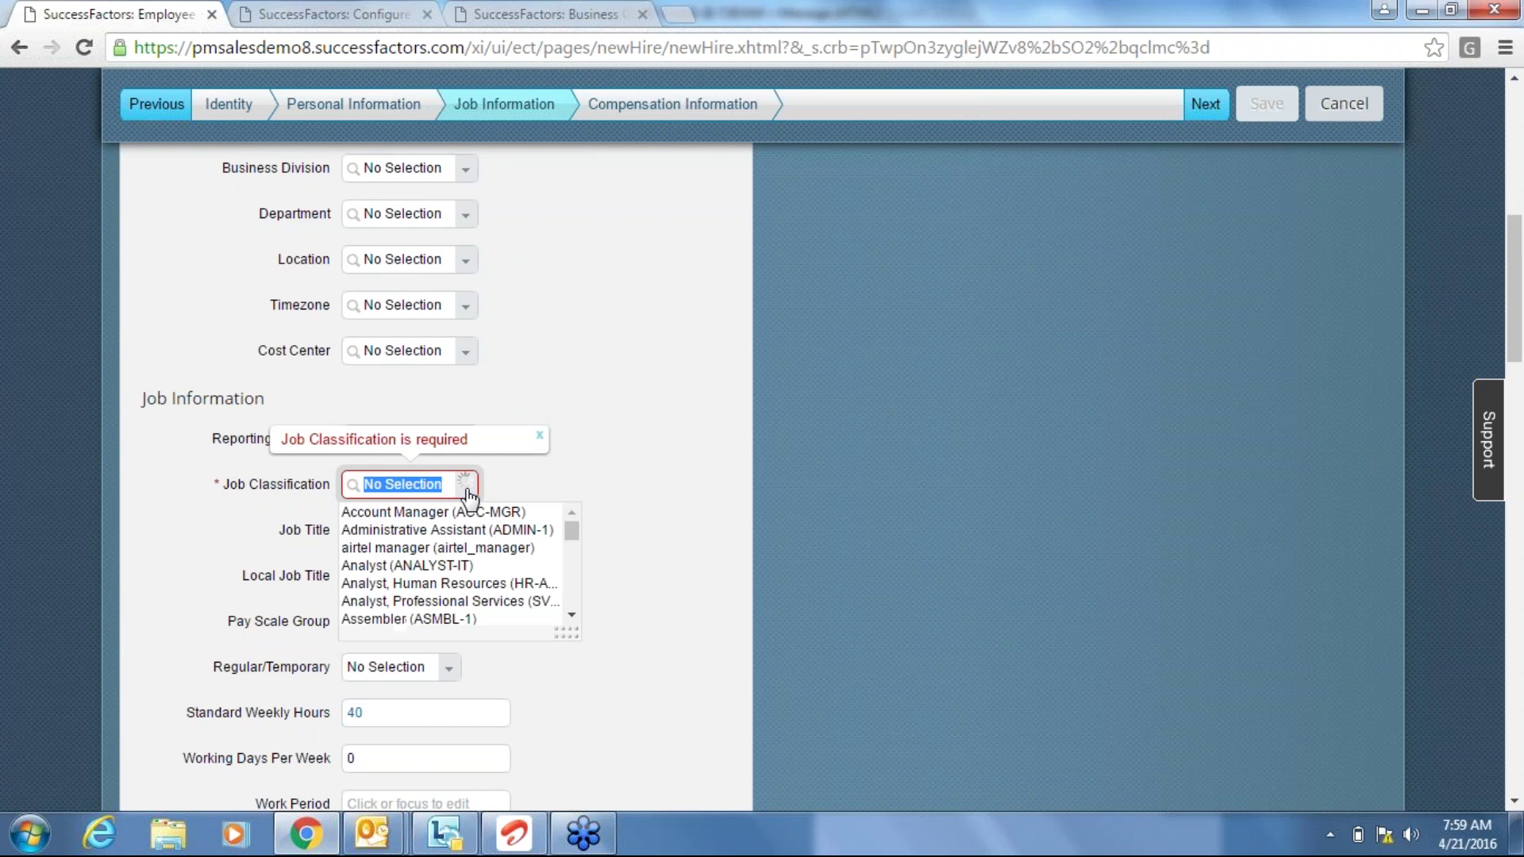
{"action": "left_click", "coordinate": [472, 513]}
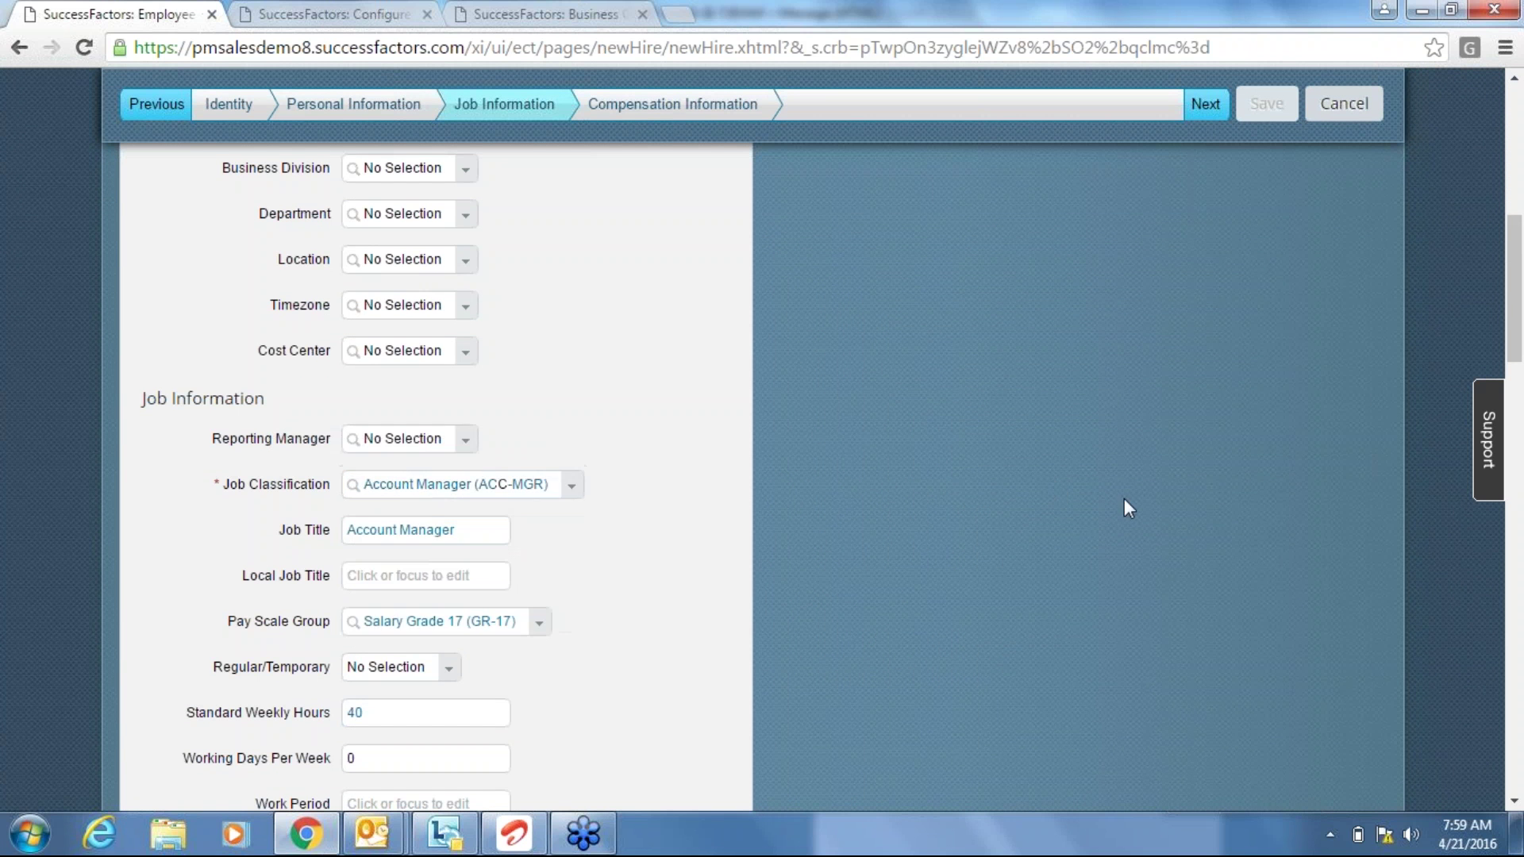
{"action": "left_click", "coordinate": [1223, 104]}
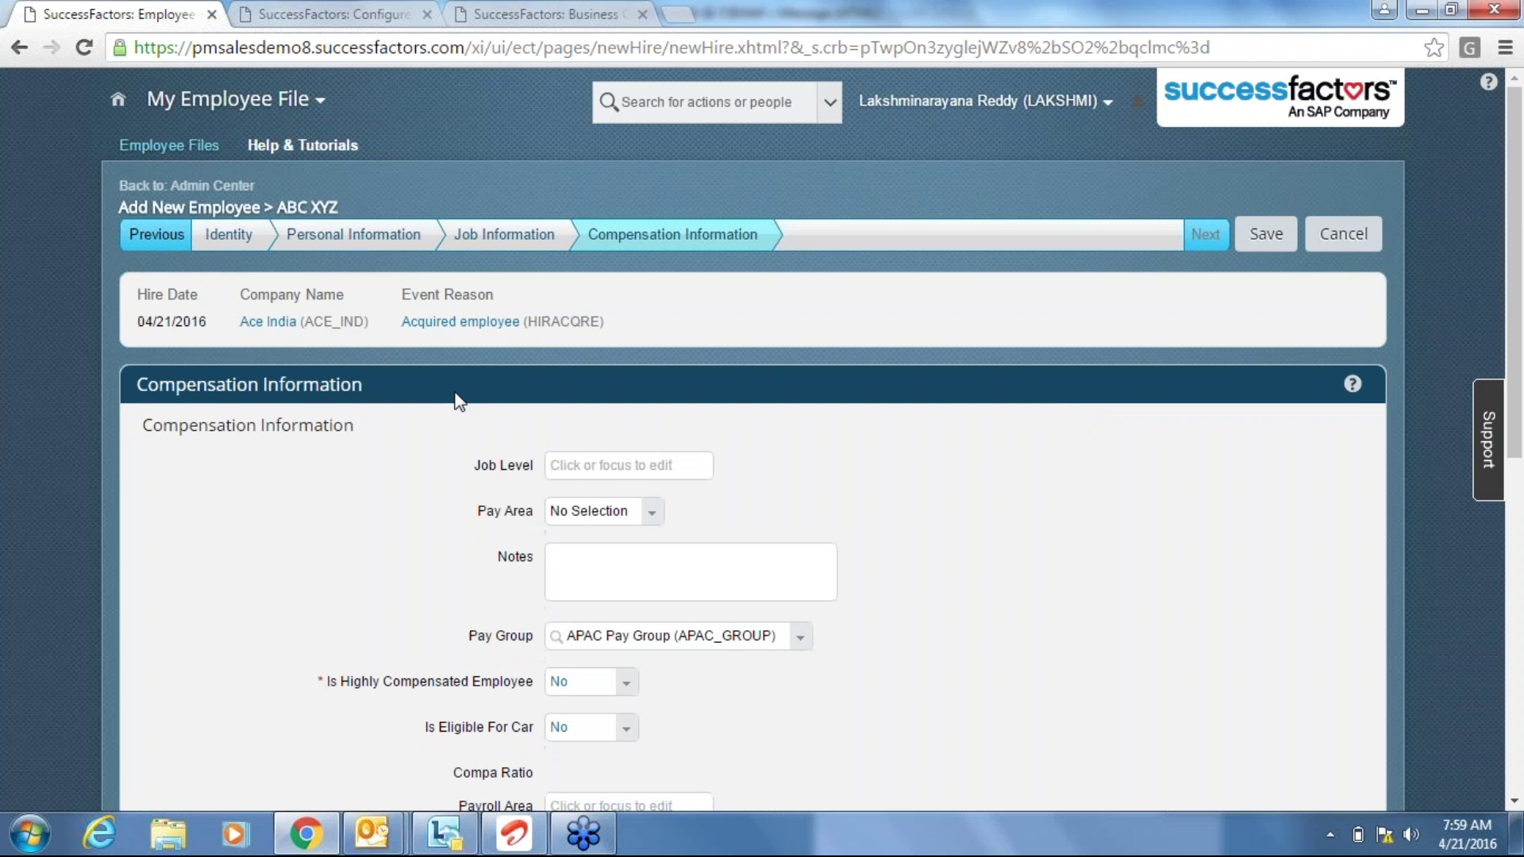
Toggle Eligible for Stock to No and back to Yes so Initial Stock Grant resets to 1,000.
{"action": "left_click", "coordinate": [486, 239]}
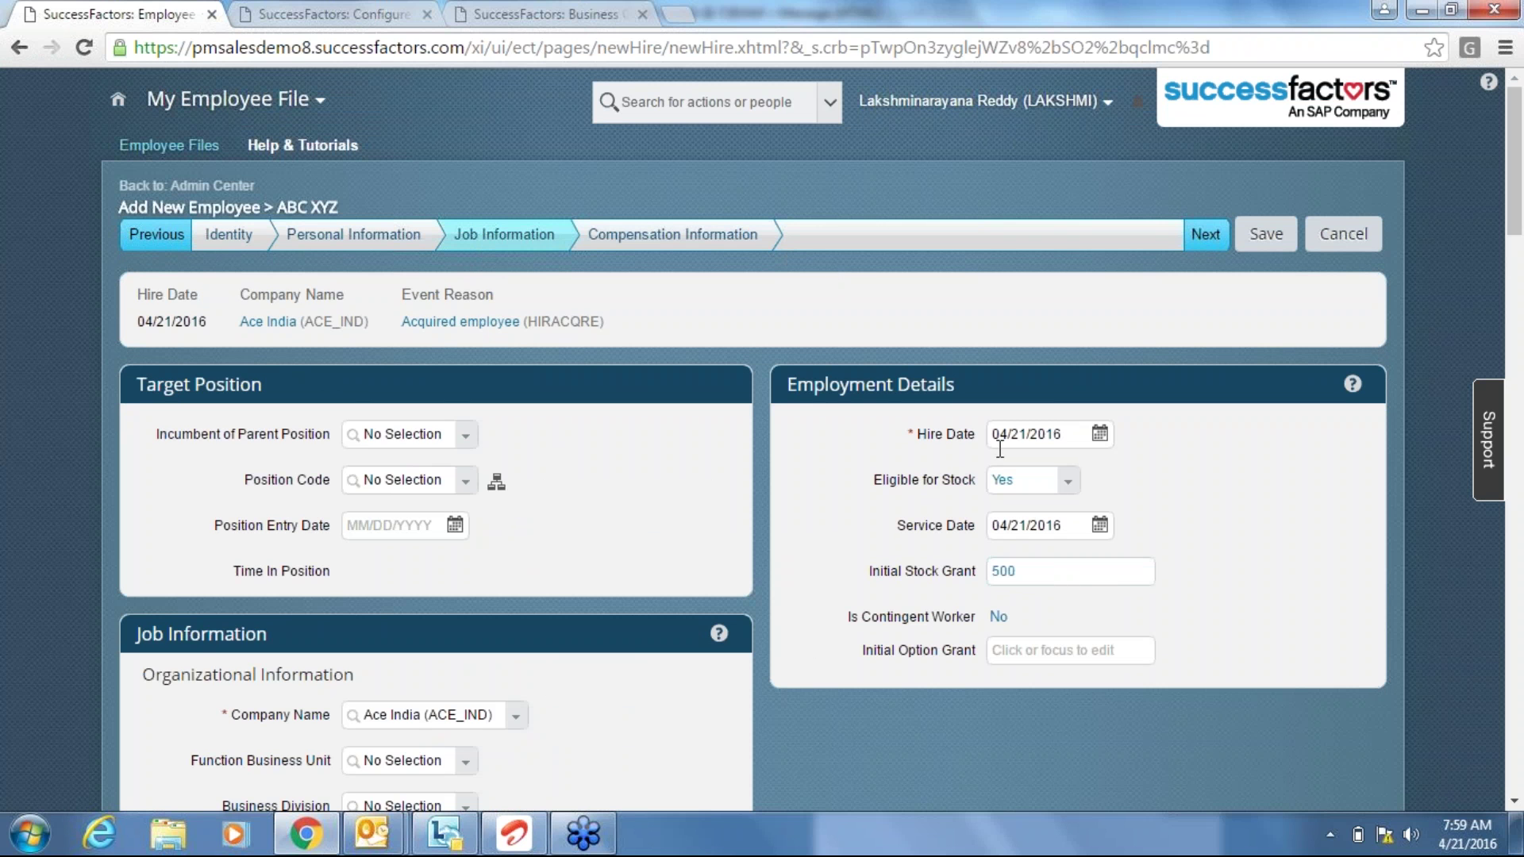
{"action": "left_click", "coordinate": [1071, 482]}
{"action": "left_click", "coordinate": [1036, 512]}
{"action": "left_click", "coordinate": [1051, 571]}
{"action": "key", "text": "BackSpace"}
{"action": "key", "text": "BackSpace"}
{"action": "key", "text": "BackSpace"}
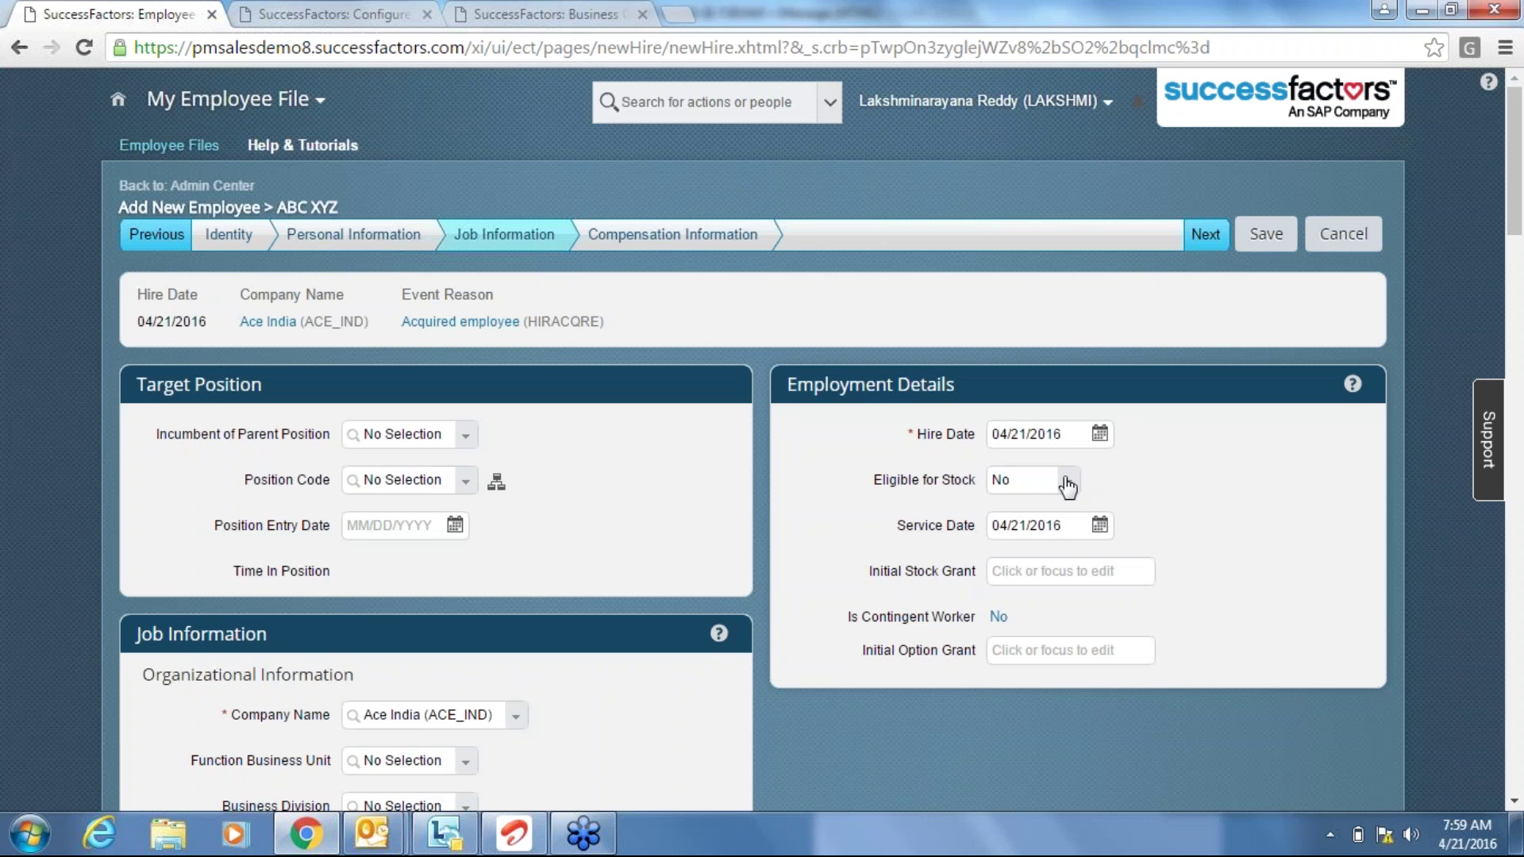
{"action": "left_click", "coordinate": [1066, 482]}
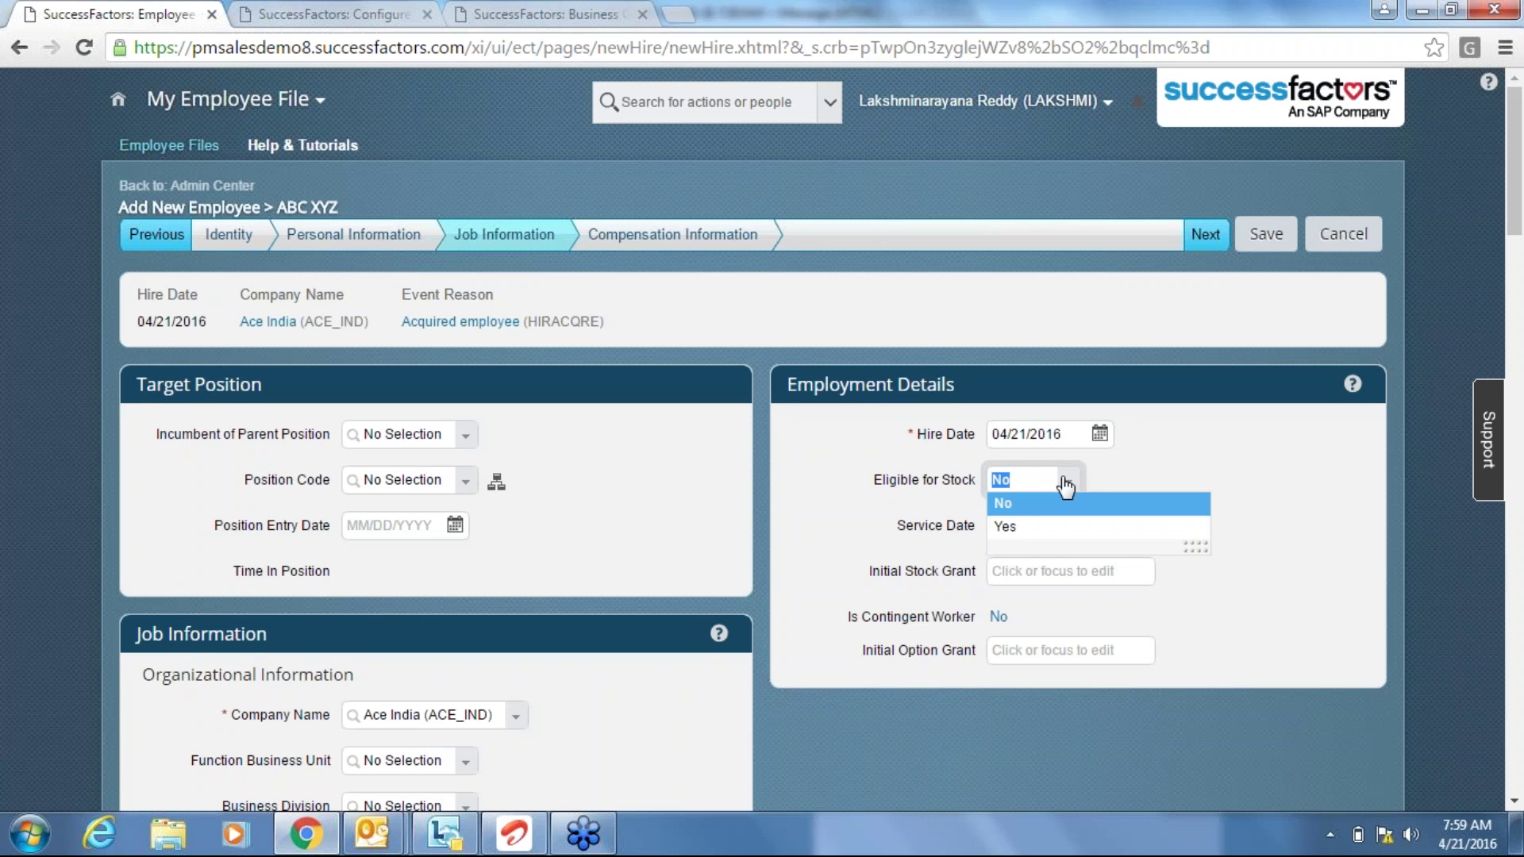
{"action": "left_click", "coordinate": [1024, 526]}
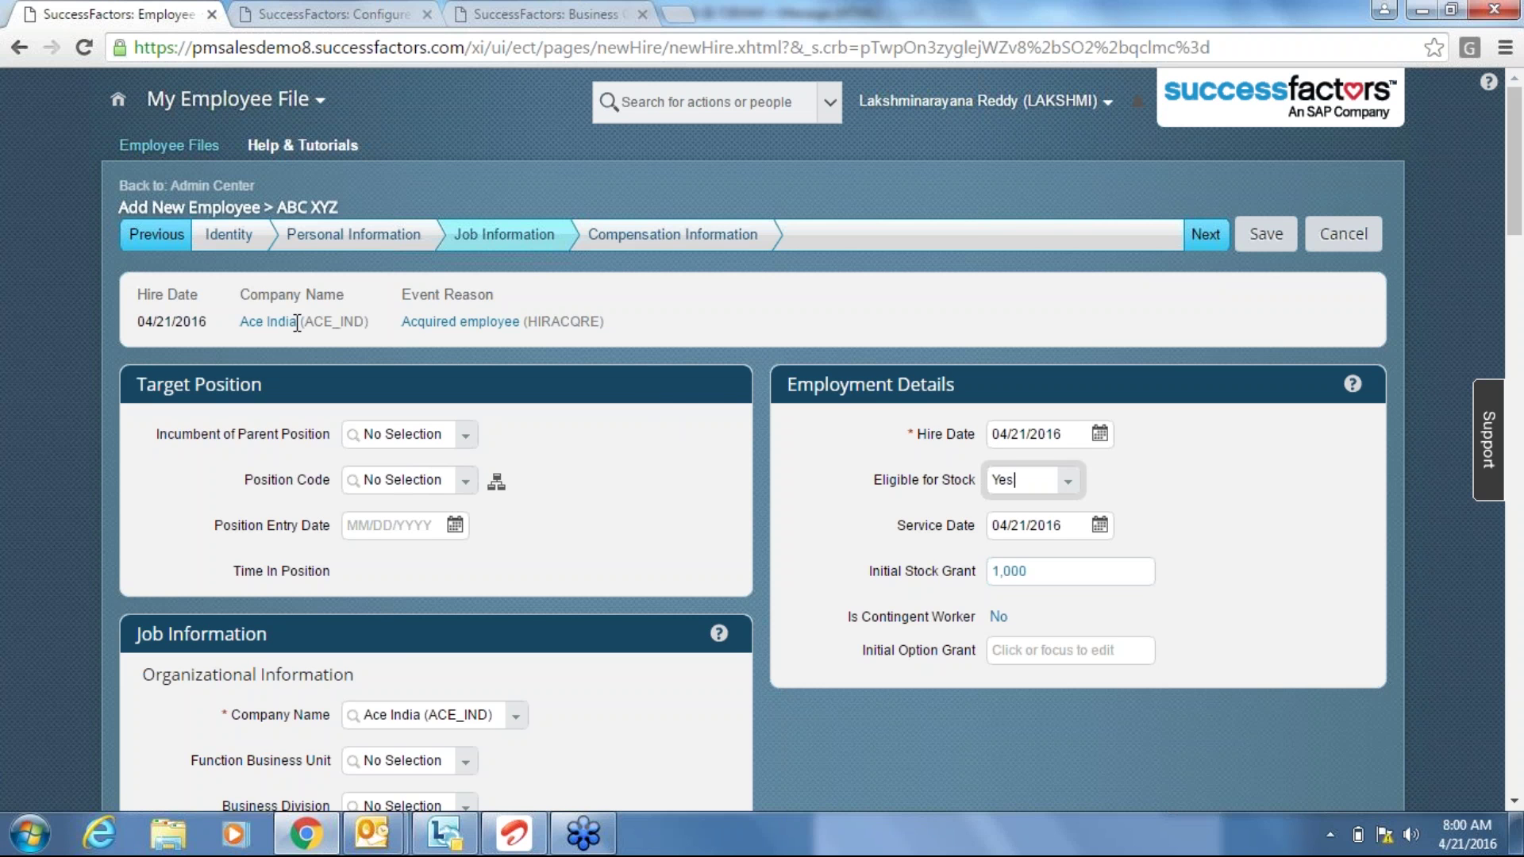
{"action": "left_click", "coordinate": [962, 482]}
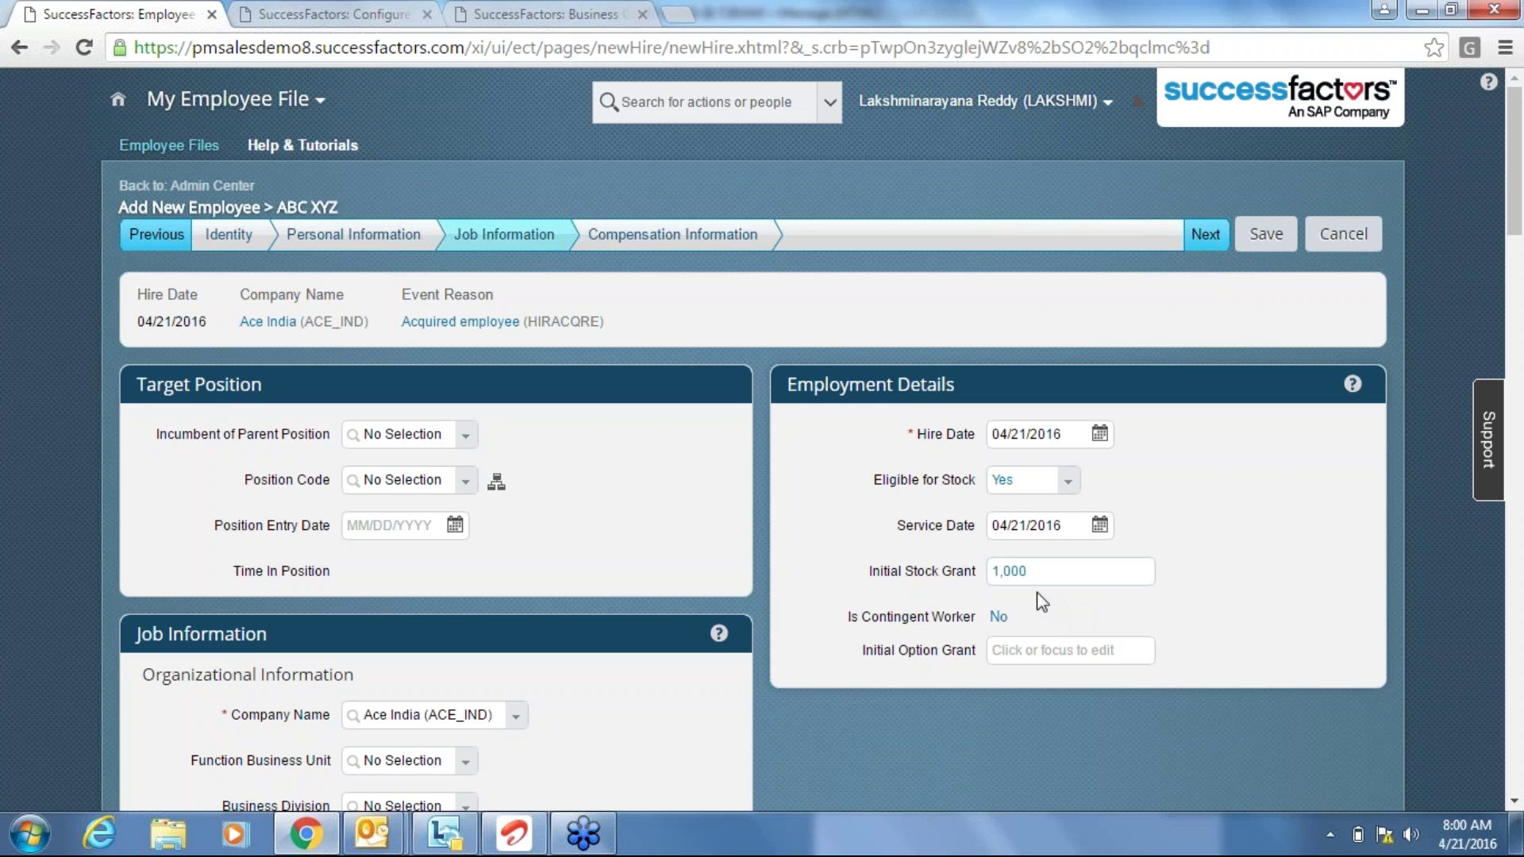
{"action": "double_click", "coordinate": [956, 571]}
{"action": "left_click", "coordinate": [923, 579]}
{"action": "left_click", "coordinate": [664, 238]}
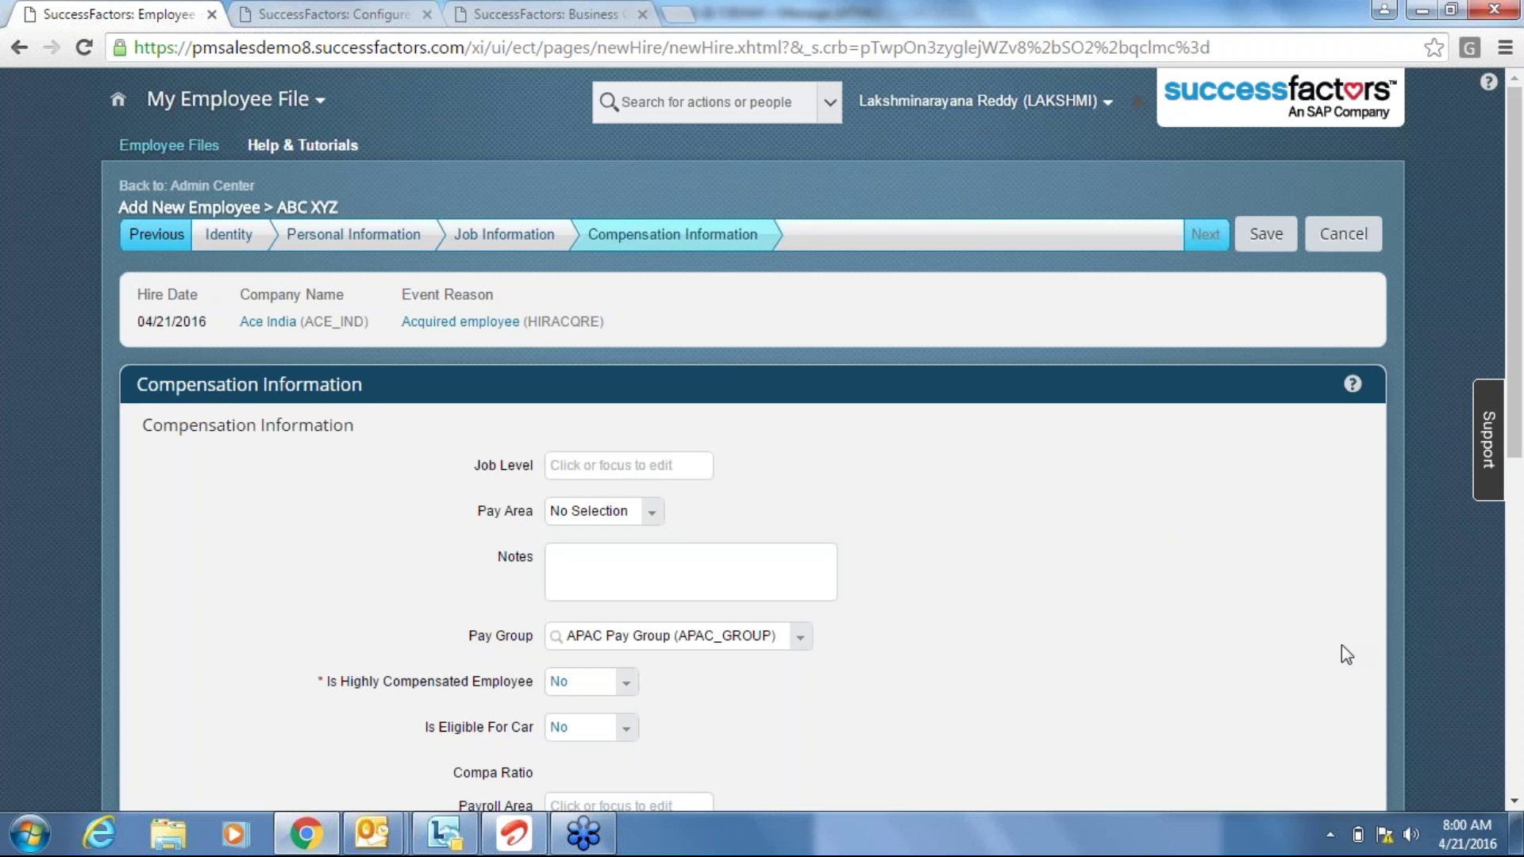
Review the Stock Grant rule on the Configure Business Rules tab.
{"action": "scroll", "coordinate": [1347, 655], "scroll_direction": "down", "scroll_amount": 10}
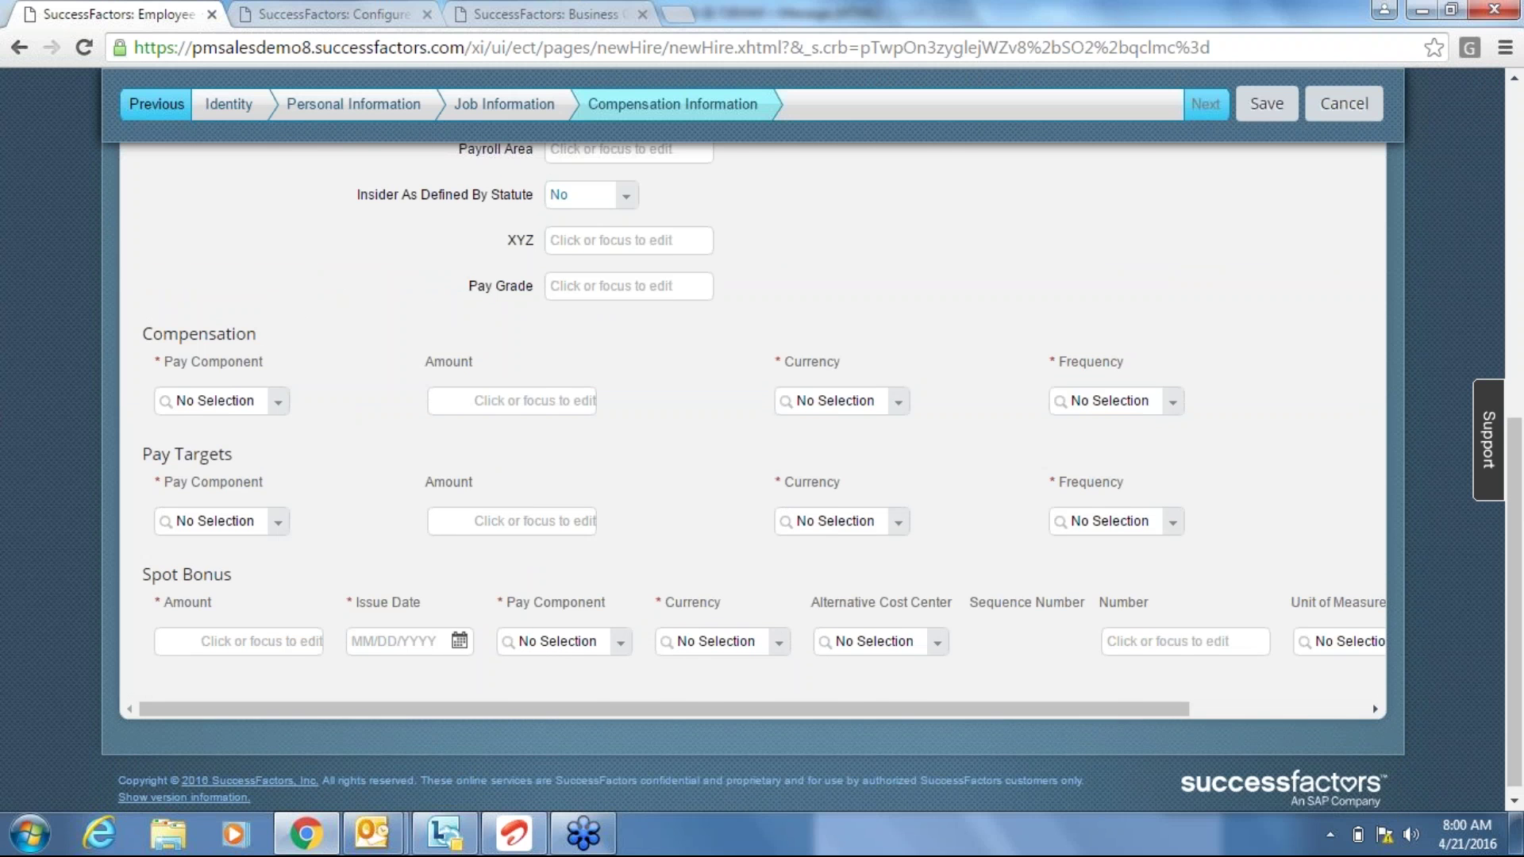
{"action": "scroll", "coordinate": [753, 476], "scroll_direction": "up", "scroll_amount": 2}
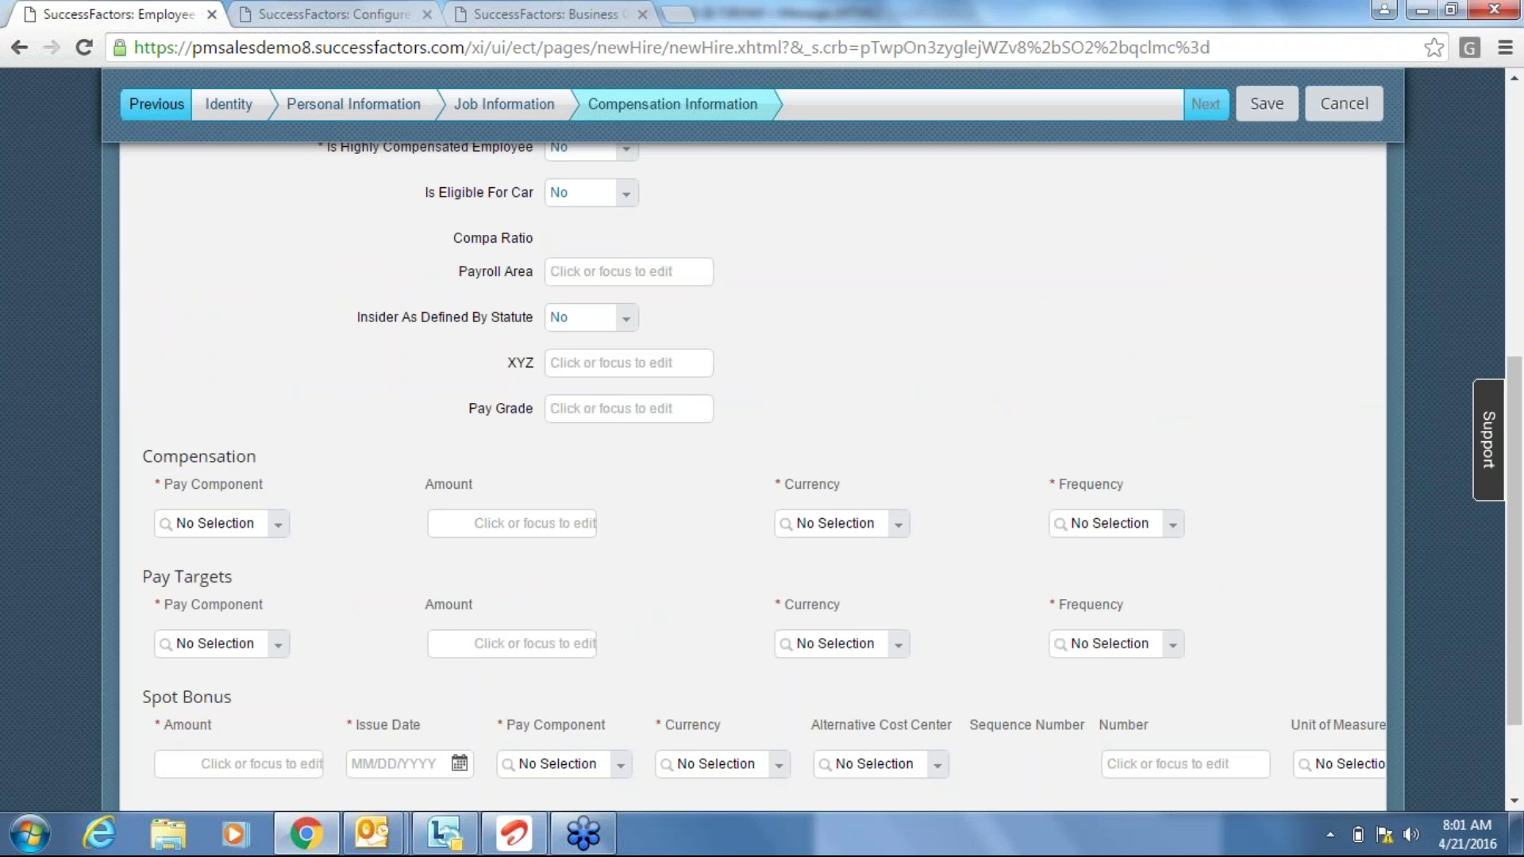
{"action": "left_click", "coordinate": [326, 9]}
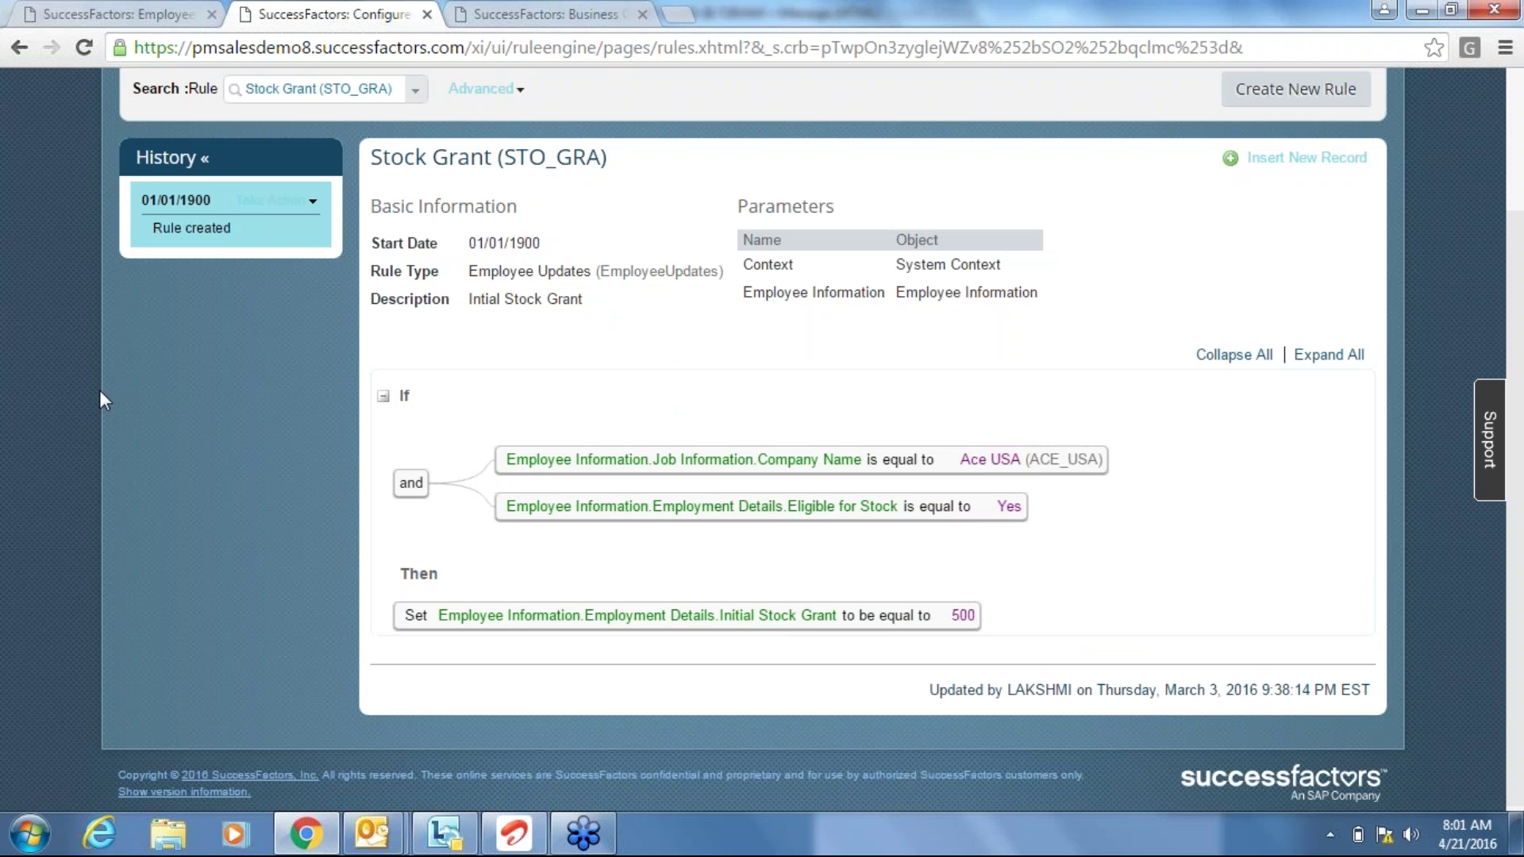
{"action": "scroll", "coordinate": [98, 389], "scroll_direction": "up", "scroll_amount": 3}
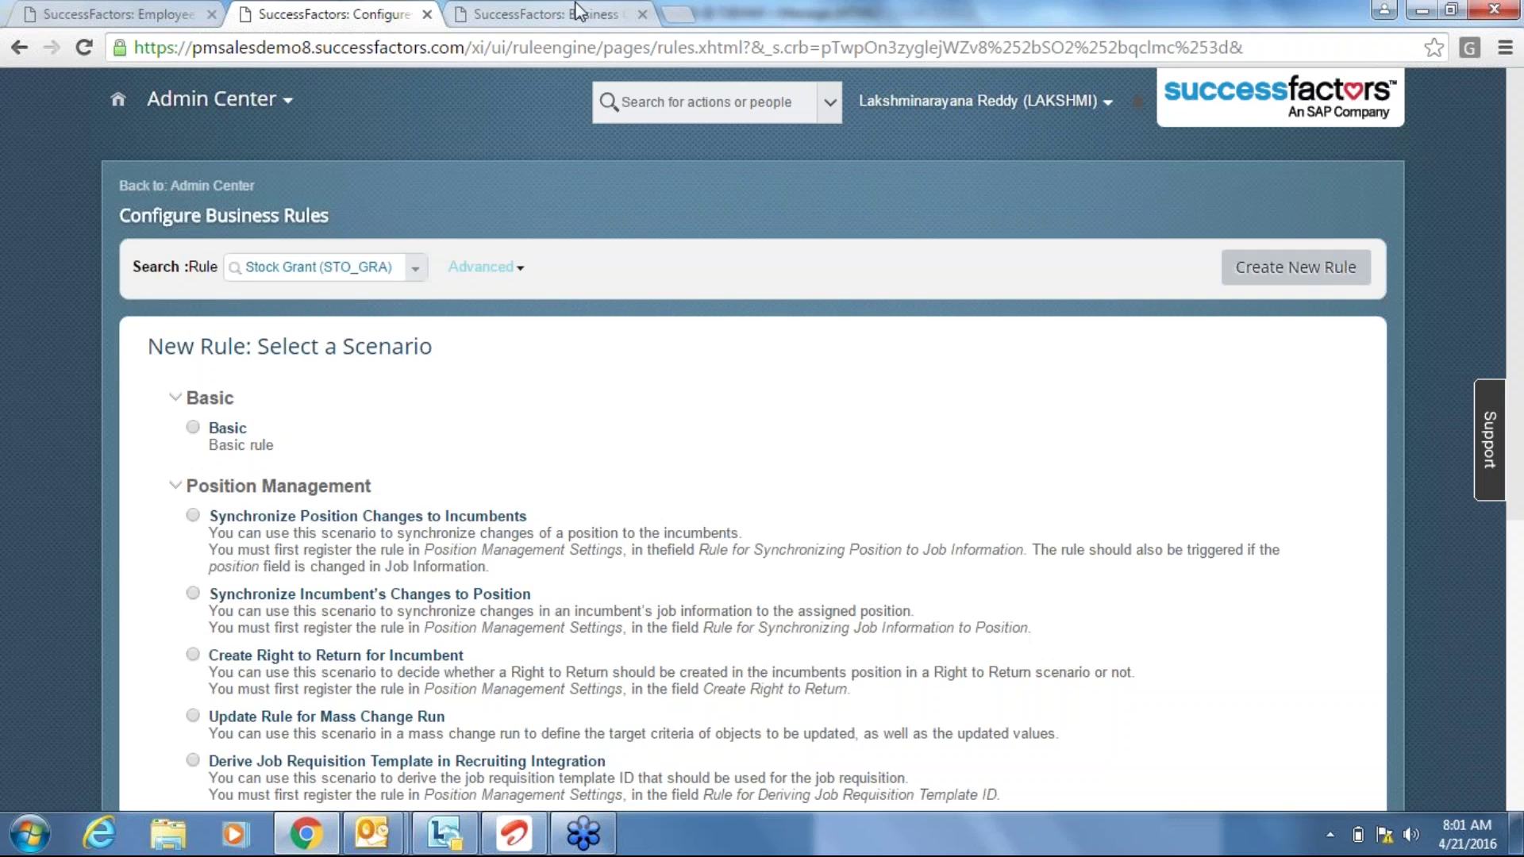
{"action": "left_click", "coordinate": [546, 14]}
Back on the new-hire form, open the Compensation pay component choices.
{"action": "left_click", "coordinate": [340, 4]}
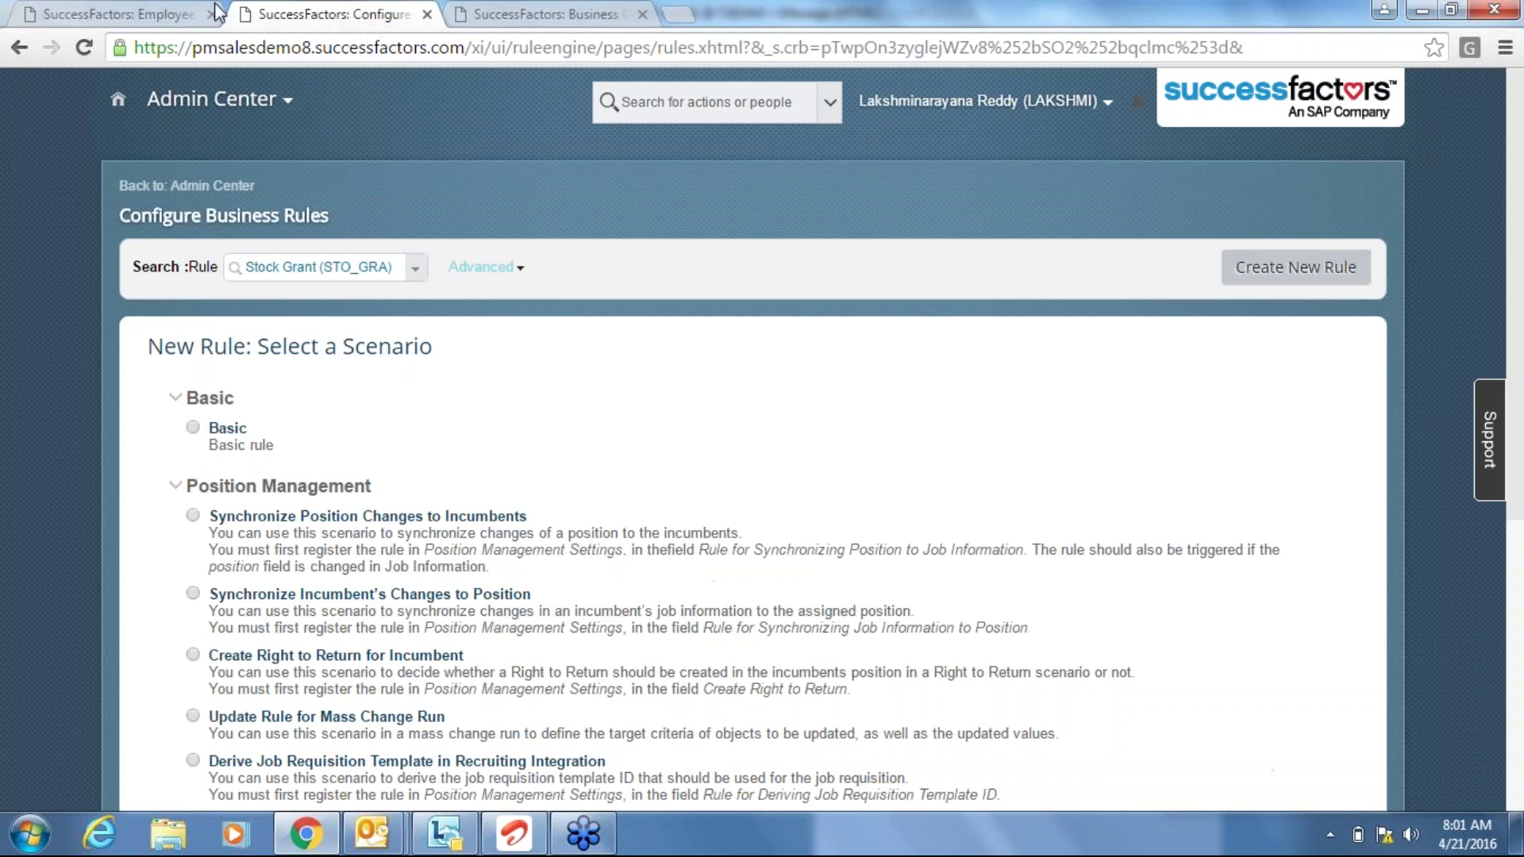
{"action": "left_click", "coordinate": [150, 4]}
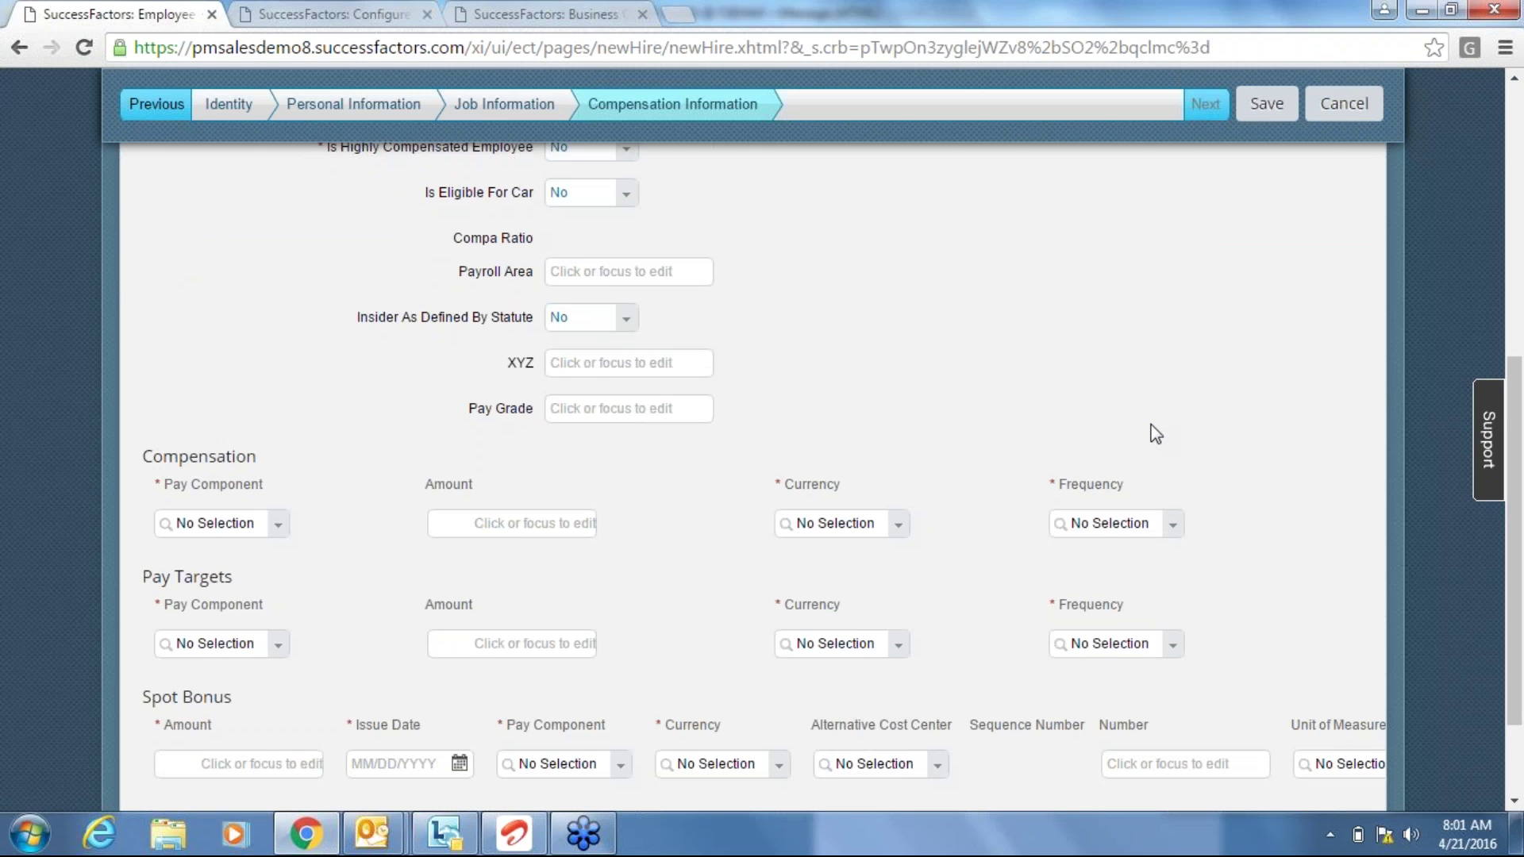
{"action": "scroll", "coordinate": [1156, 434], "scroll_direction": "down", "scroll_amount": 2}
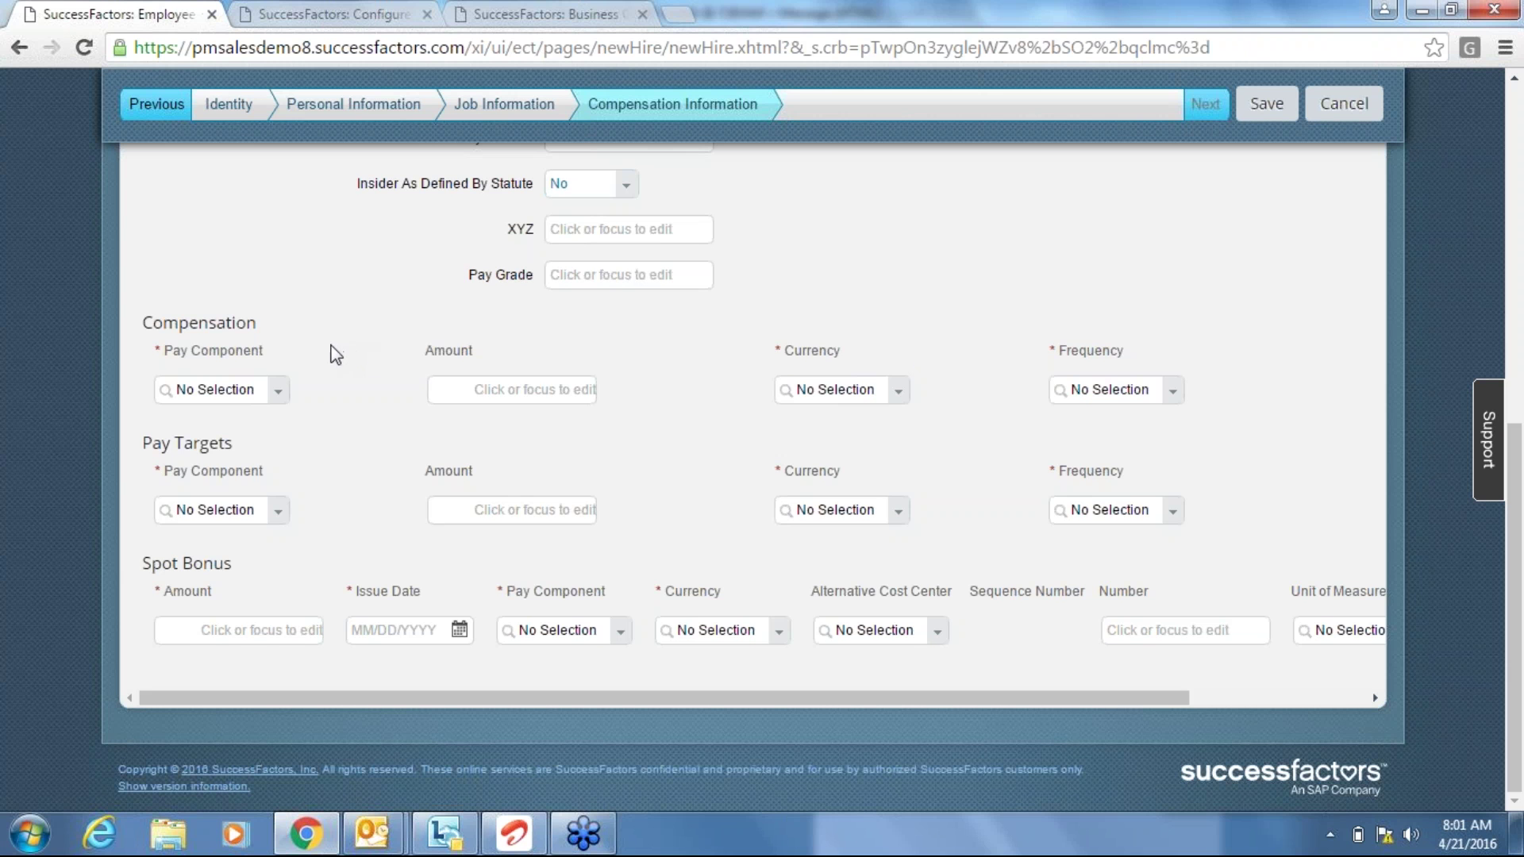
{"action": "left_click", "coordinate": [278, 388]}
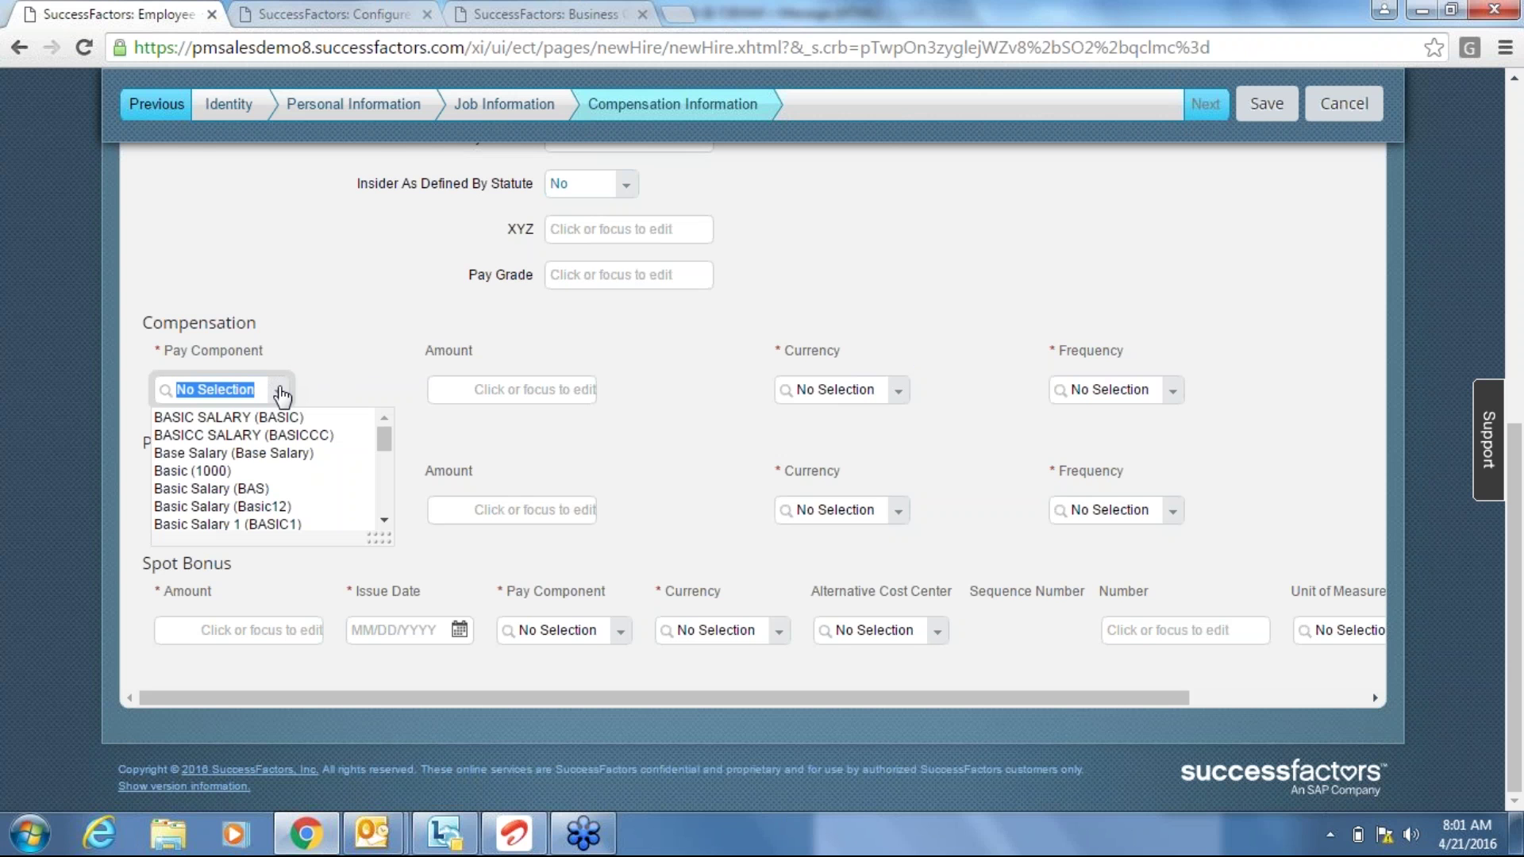
Choose BASIC SALARY (BASIC) as the Compensation row's pay component.
{"action": "left_click", "coordinate": [328, 416]}
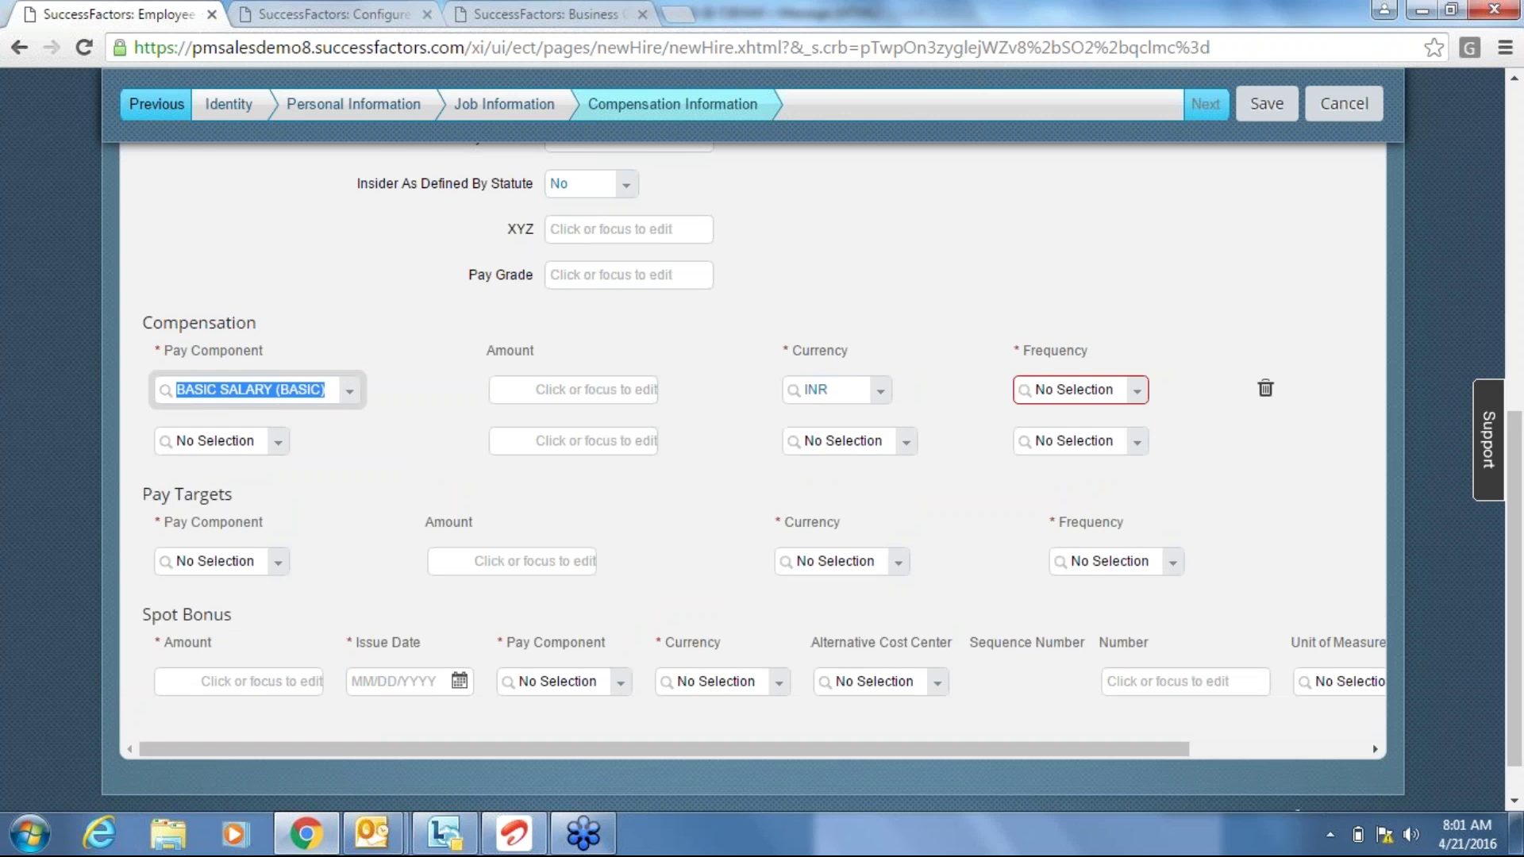
{"action": "left_click", "coordinate": [444, 429]}
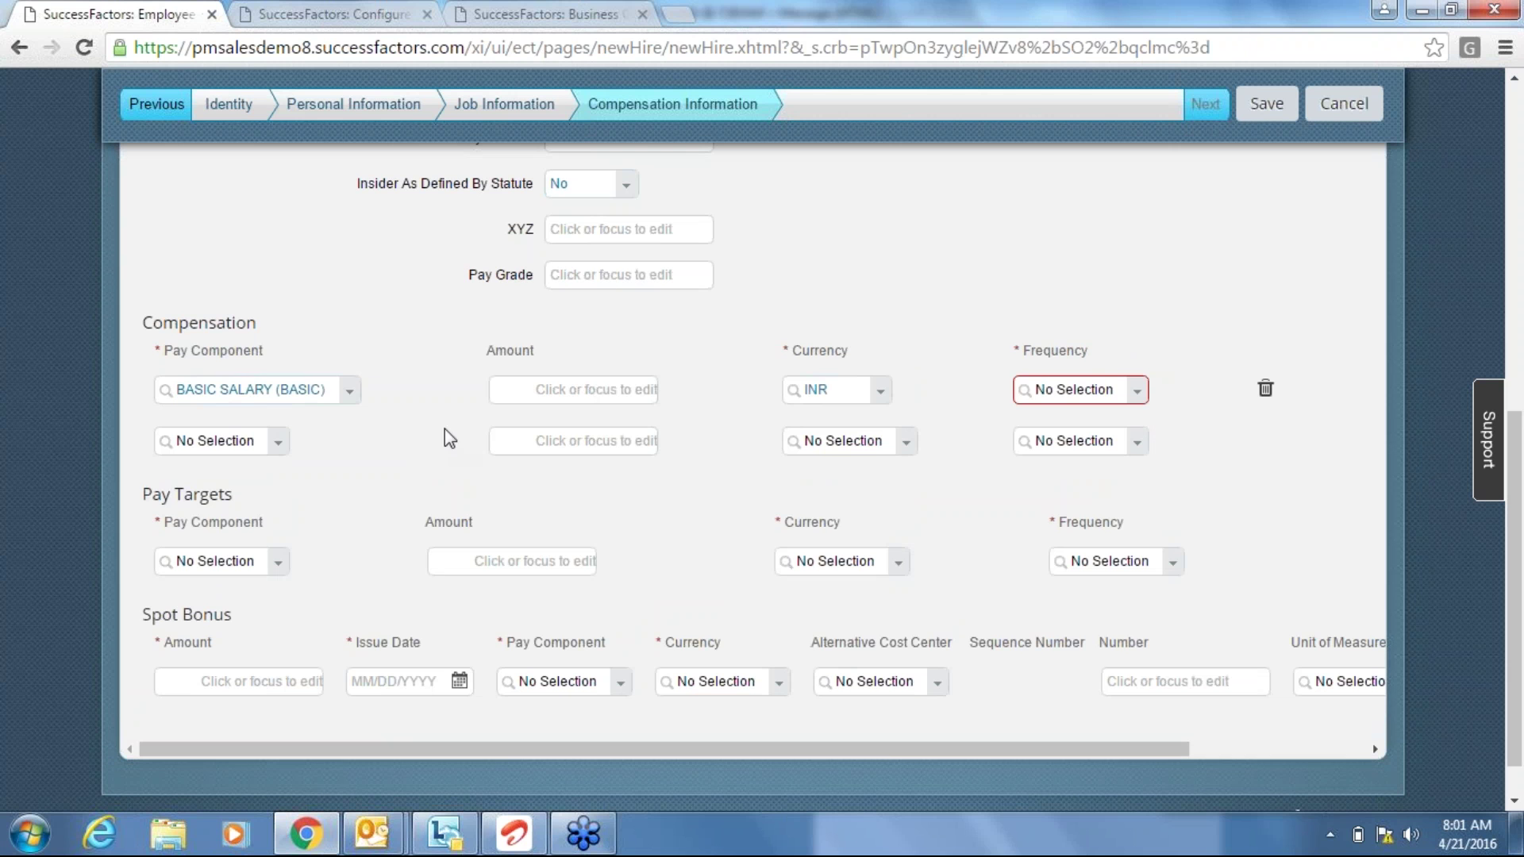
{"action": "left_click", "coordinate": [589, 389]}
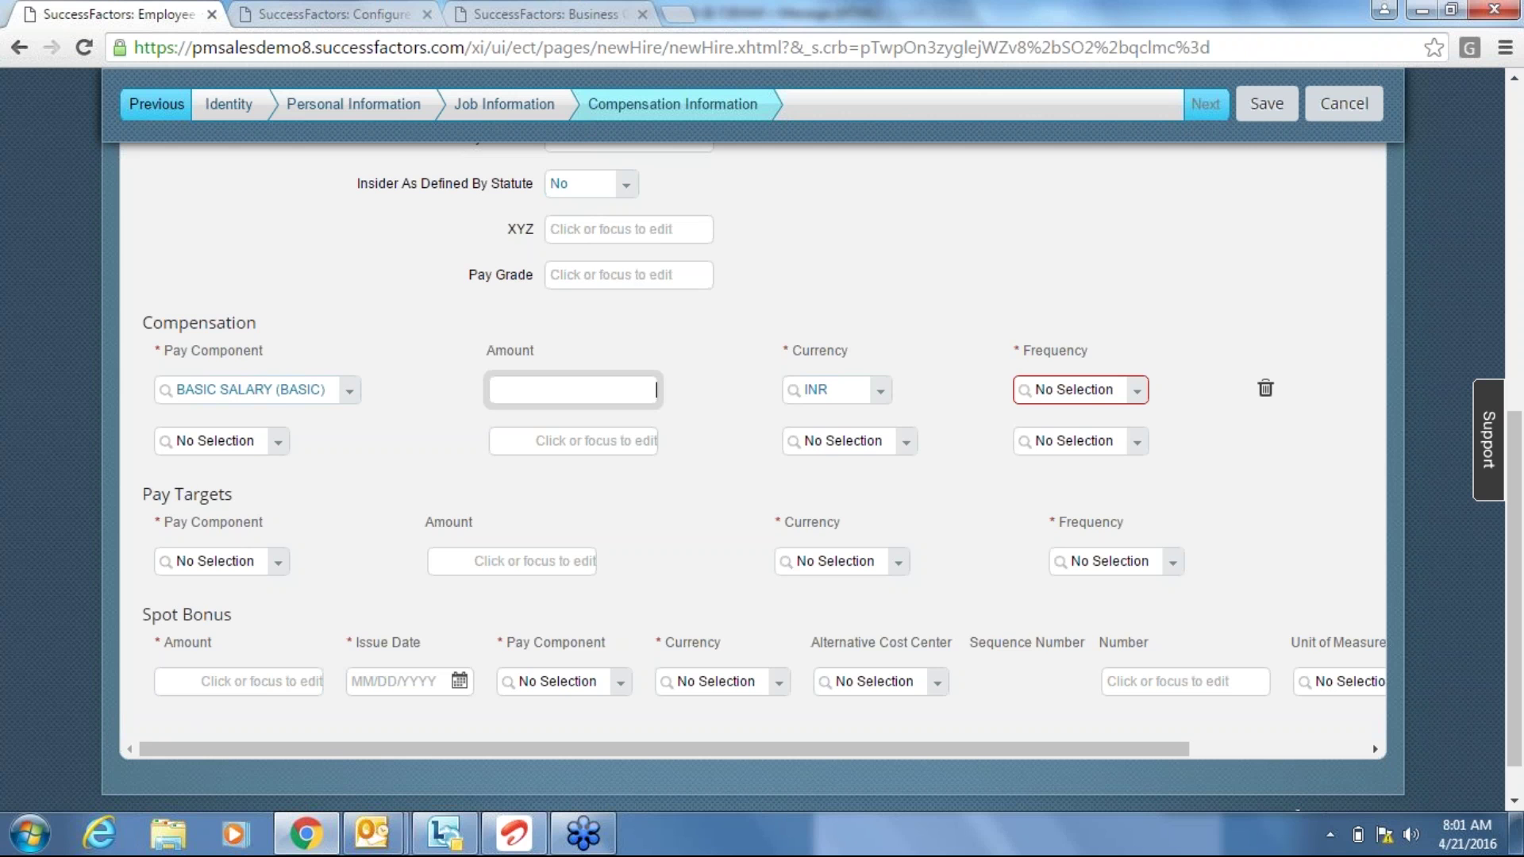
{"action": "left_click", "coordinate": [265, 676]}
{"action": "left_click", "coordinate": [340, 569]}
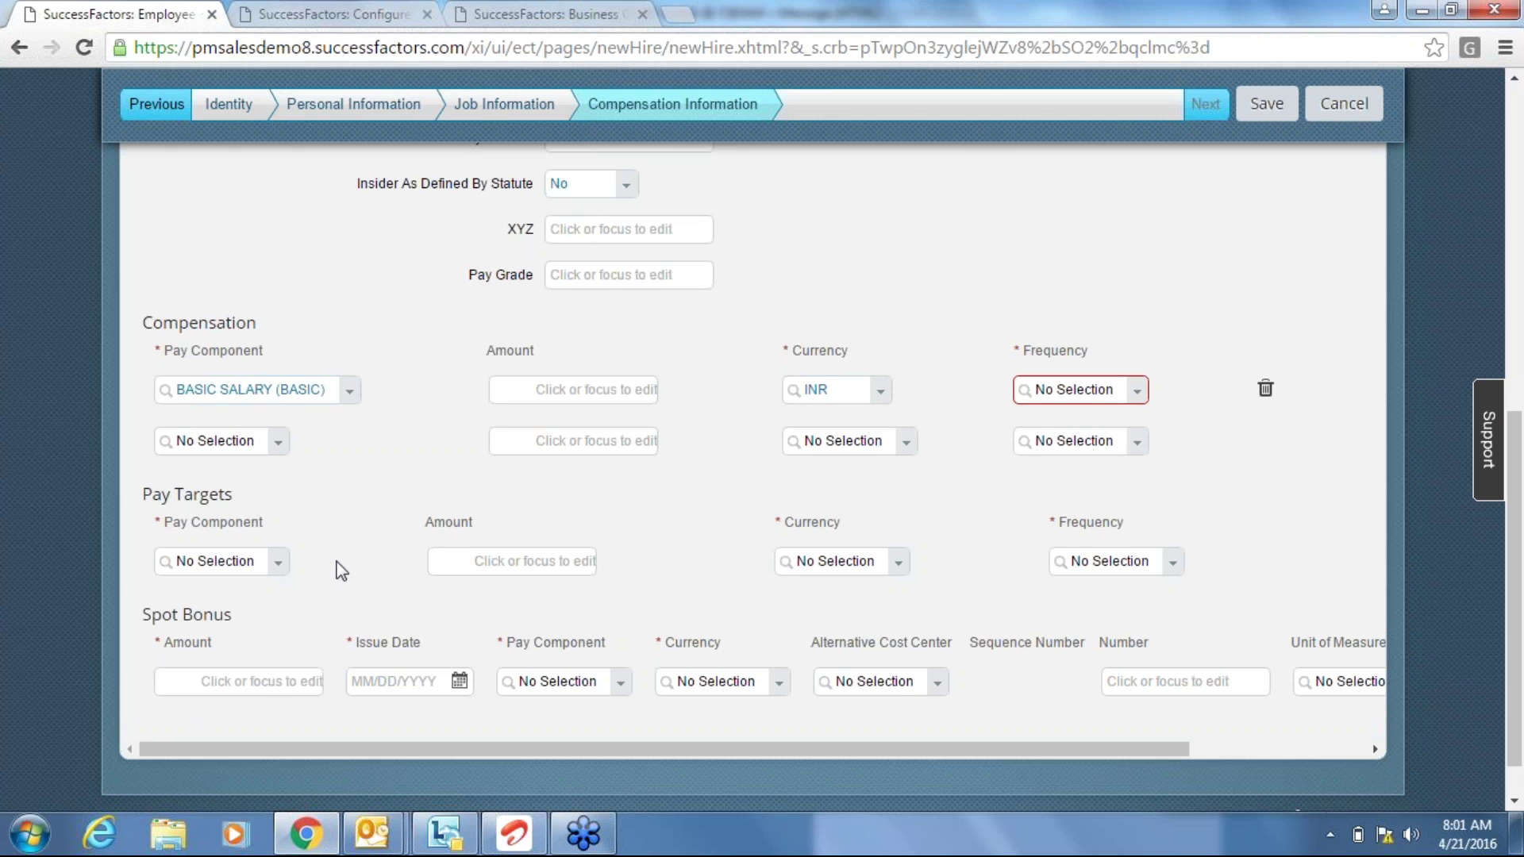
{"action": "left_click", "coordinate": [278, 568]}
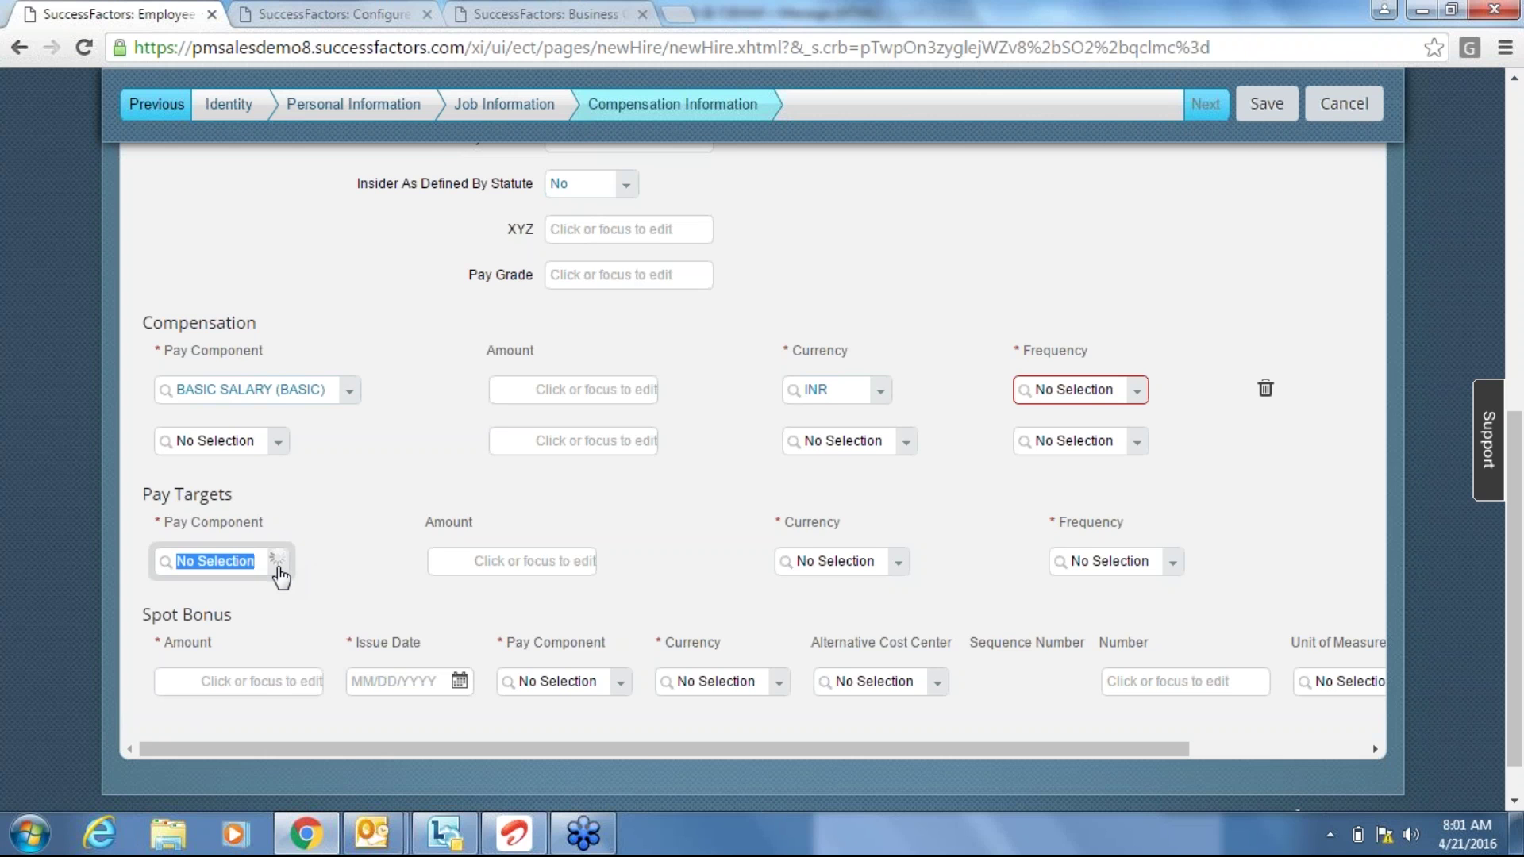
{"action": "left_click", "coordinate": [411, 520]}
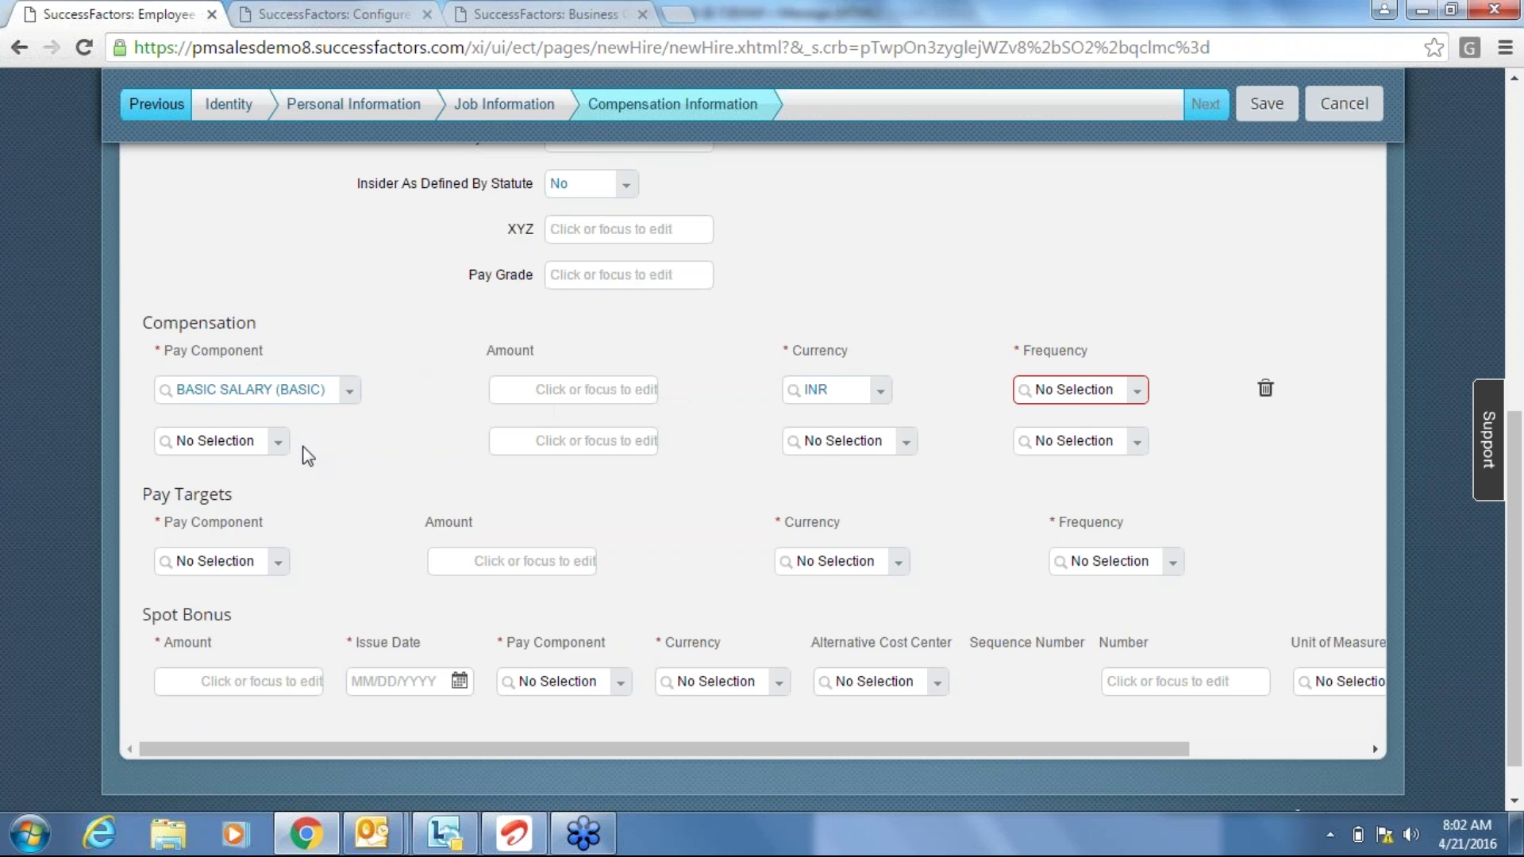
Enter a Compensation amount of 20000 with Monthly (MON) frequency.
{"action": "left_click", "coordinate": [585, 389]}
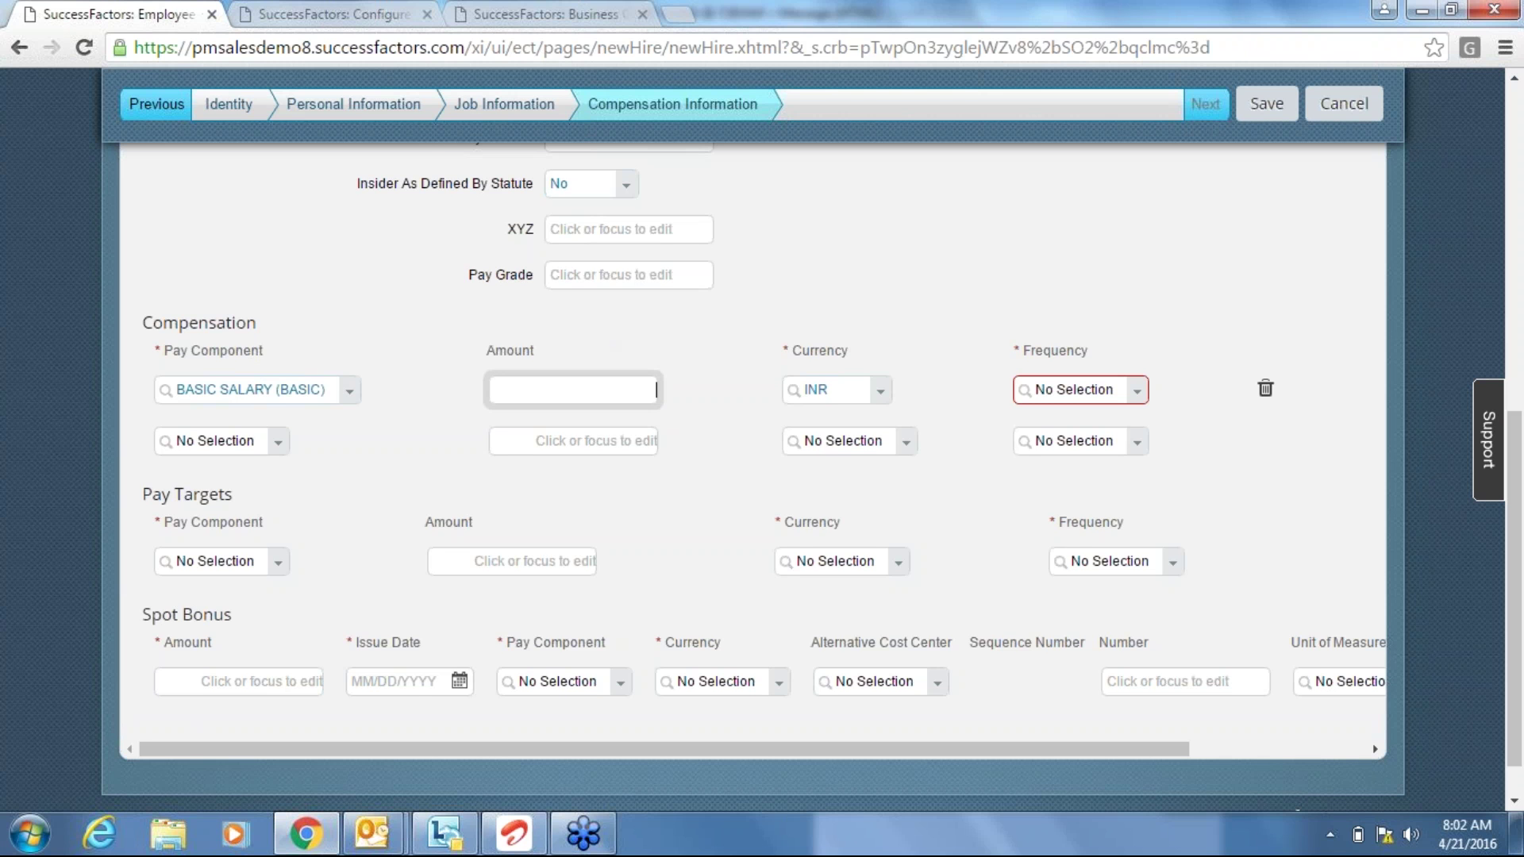
{"action": "type", "text": "20000"}
{"action": "left_click", "coordinate": [1143, 403]}
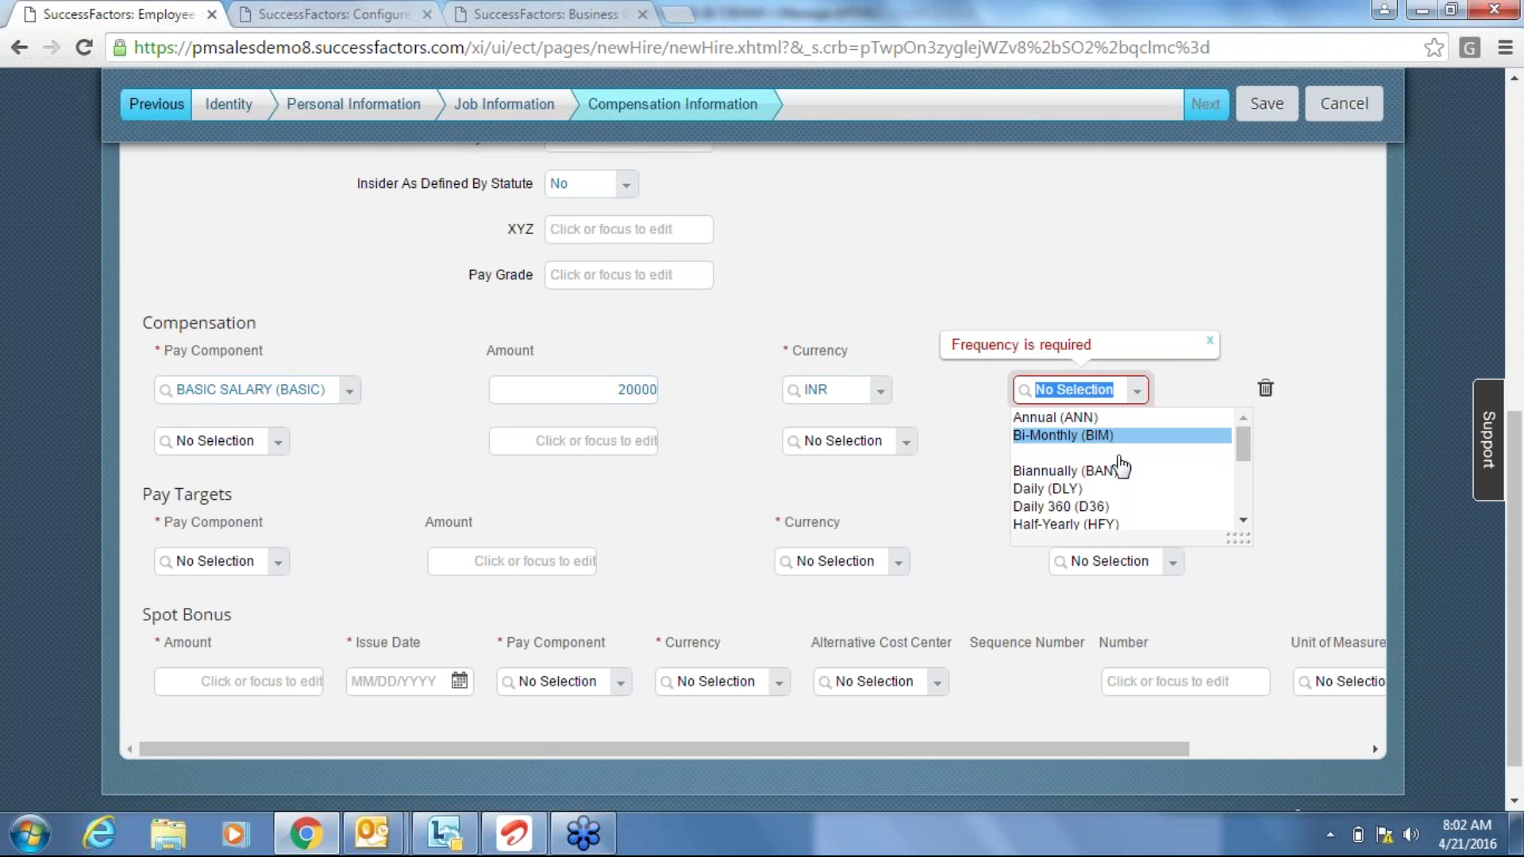
{"action": "left_click", "coordinate": [1243, 510]}
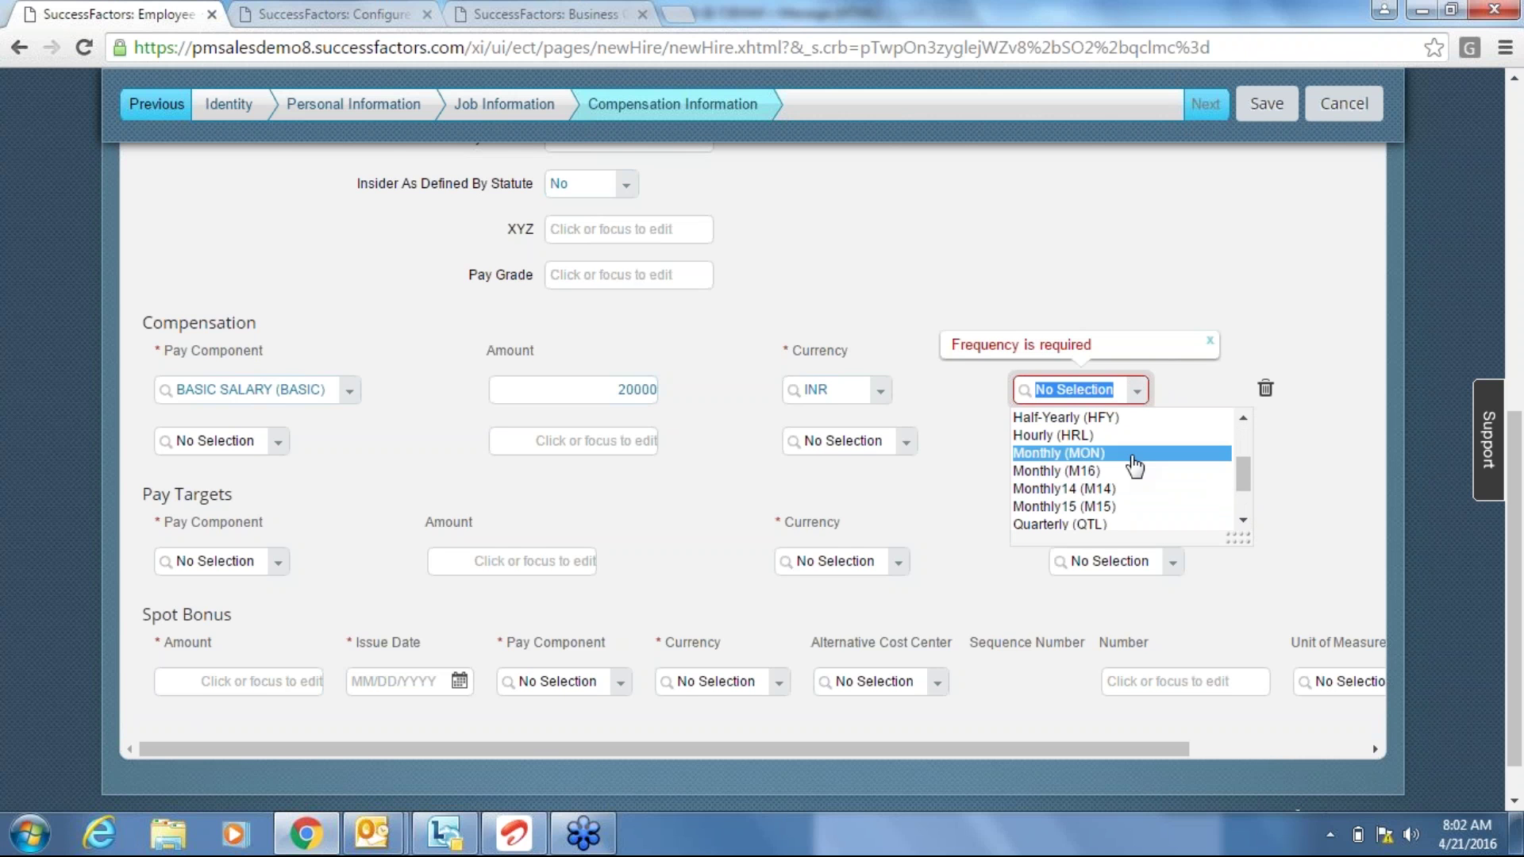
{"action": "left_click", "coordinate": [1133, 458]}
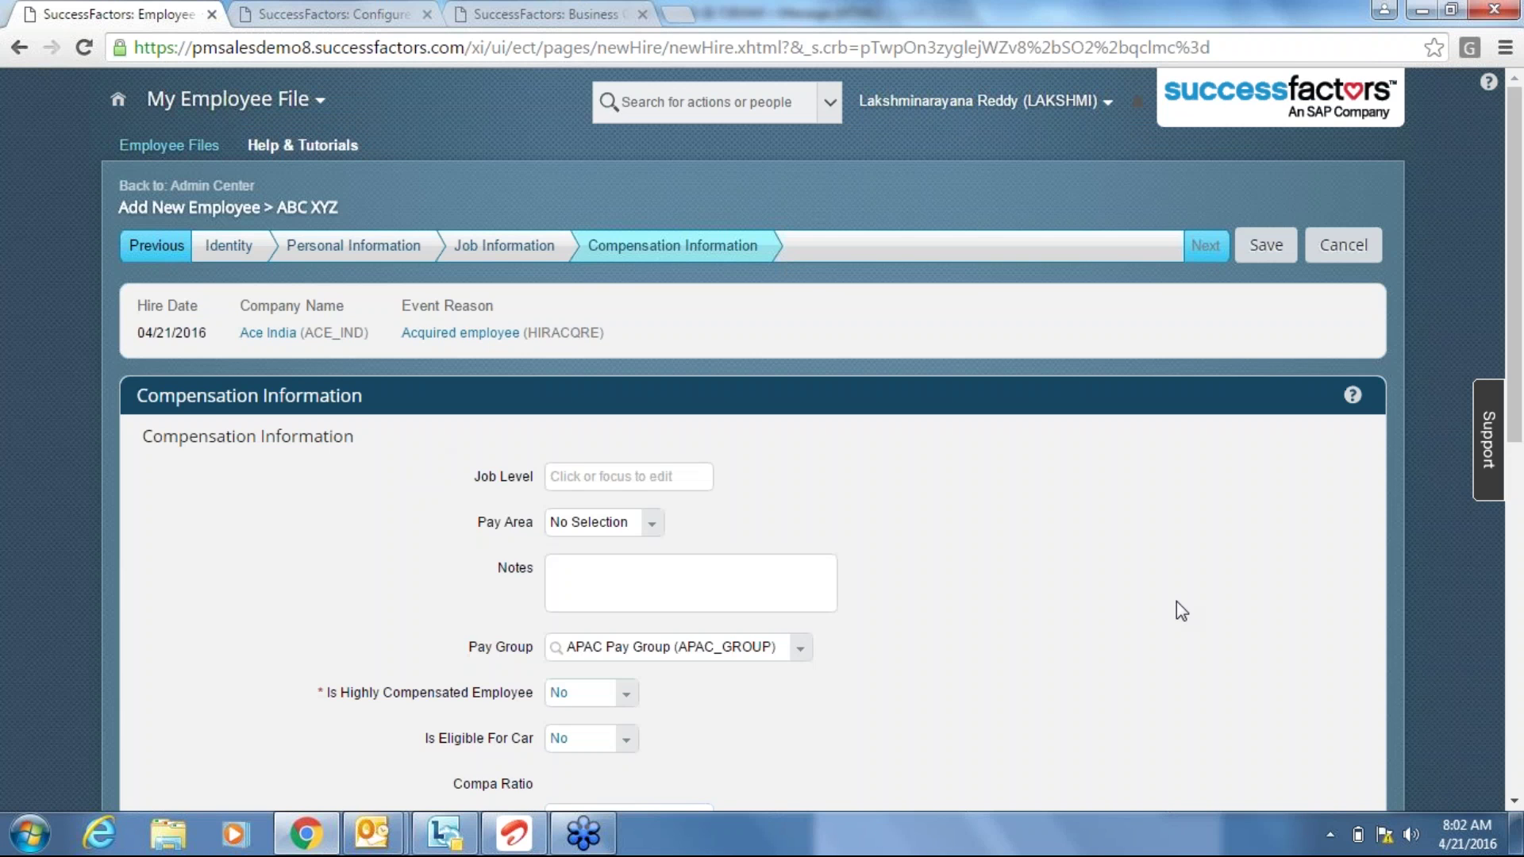
Cancel the new-hire form with Don't Save and go to the Configure Business Rules tab.
{"action": "scroll", "coordinate": [1176, 601], "scroll_direction": "down", "scroll_amount": 8}
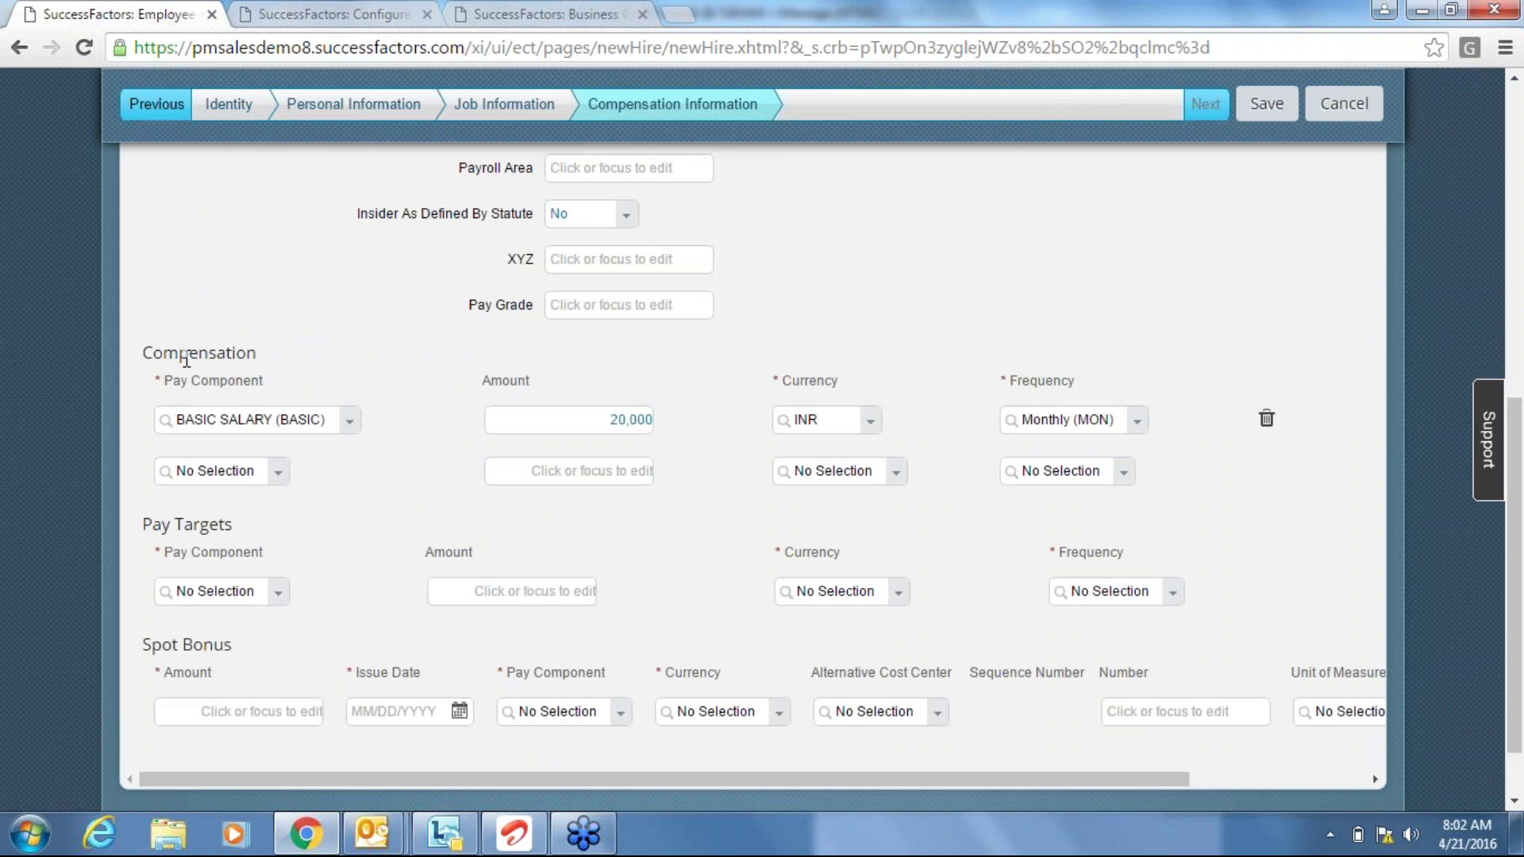
{"action": "scroll", "coordinate": [185, 359], "scroll_direction": "up", "scroll_amount": 10}
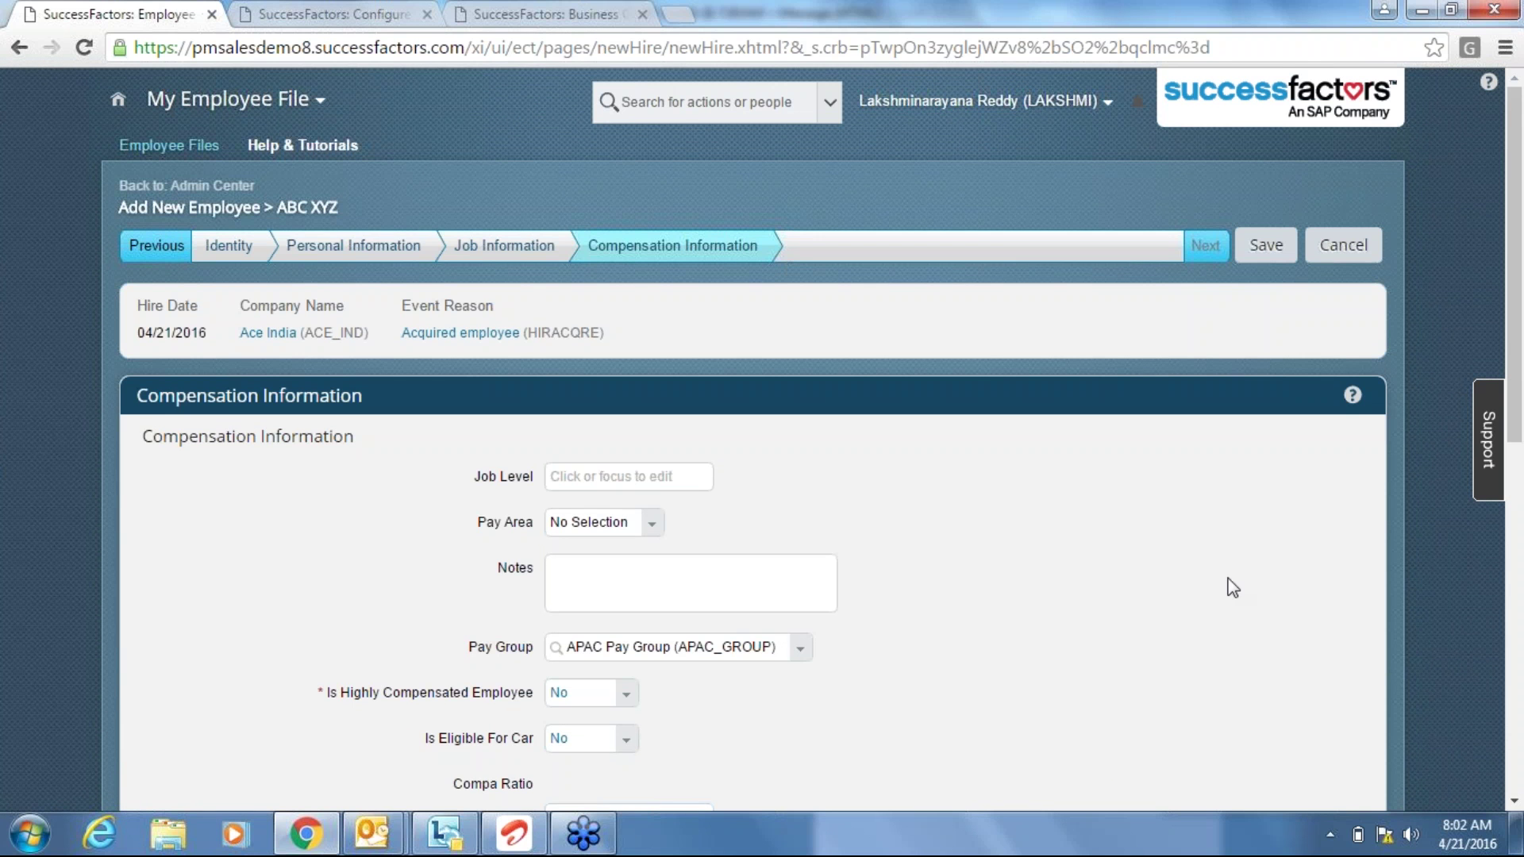
{"action": "scroll", "coordinate": [1233, 587], "scroll_direction": "down", "scroll_amount": 6}
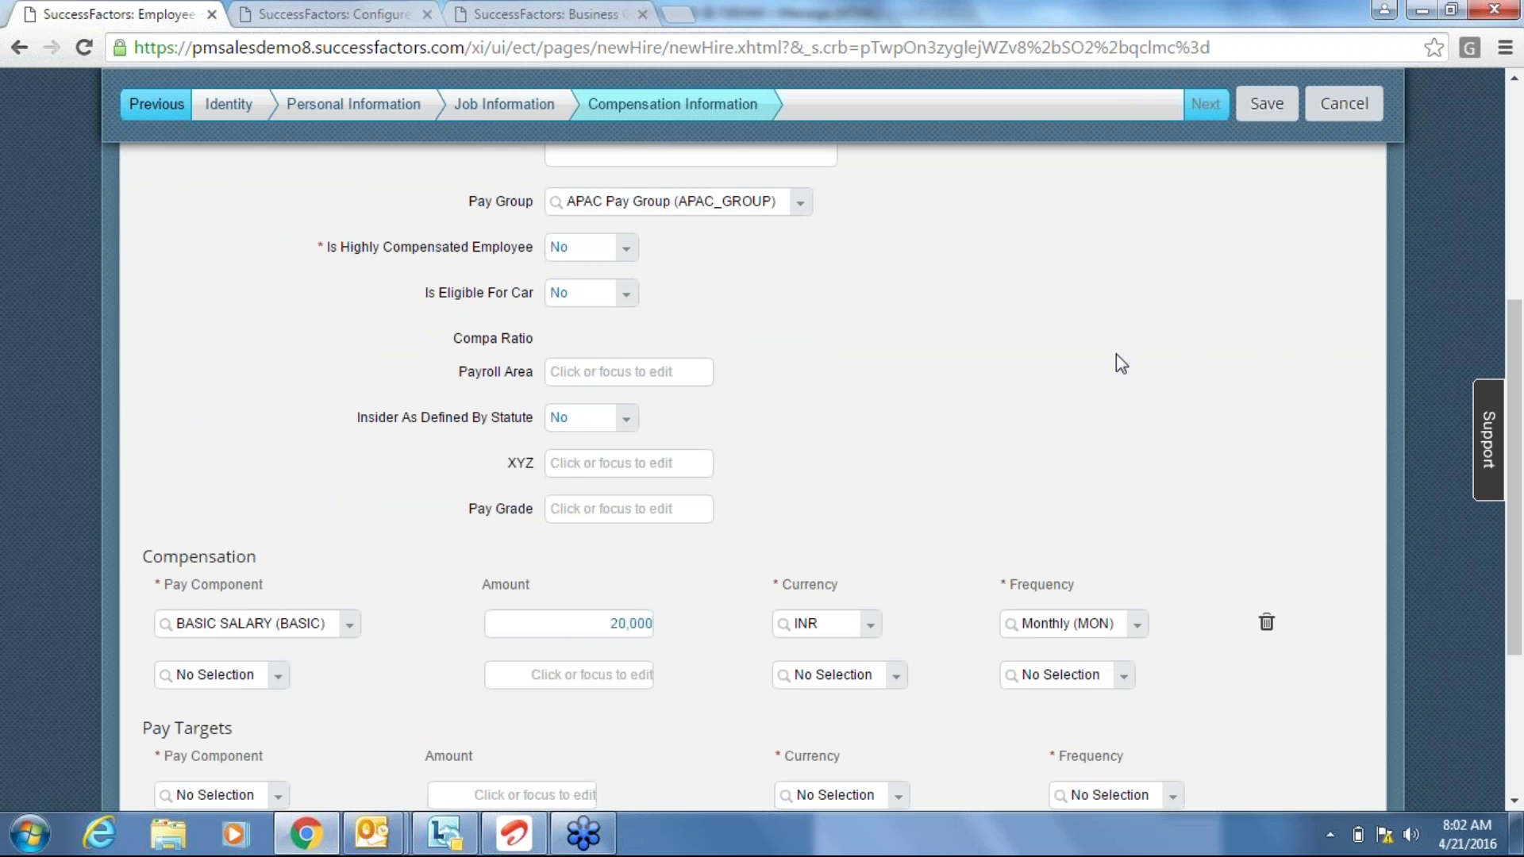
{"action": "left_click", "coordinate": [1332, 102]}
{"action": "left_click", "coordinate": [800, 521]}
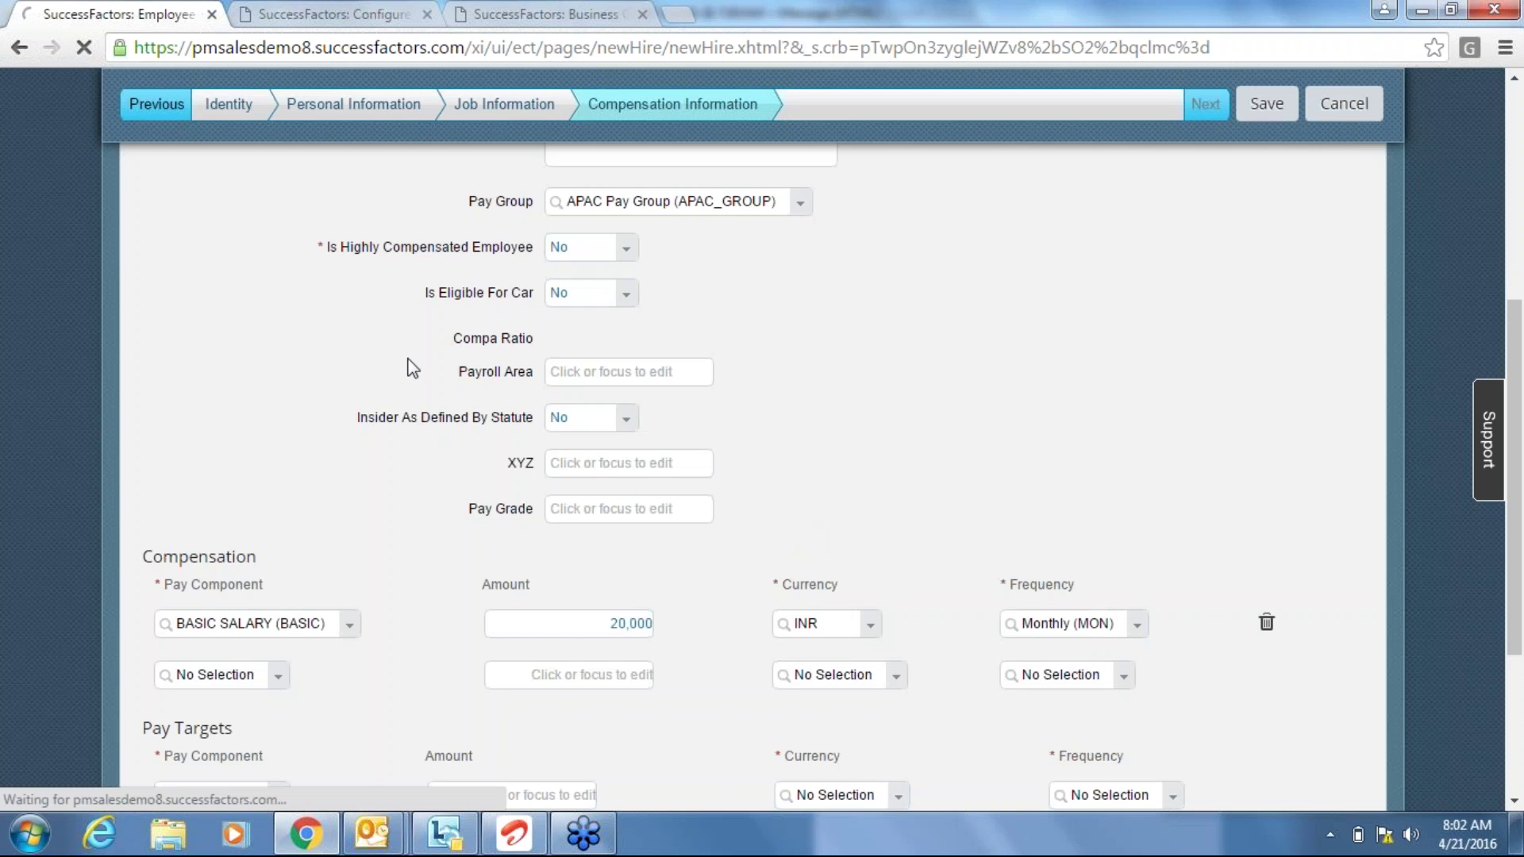
{"action": "left_click", "coordinate": [340, 23]}
Start a Basic scenario rule named BASICPAYDEFAULT.
{"action": "left_click", "coordinate": [224, 429]}
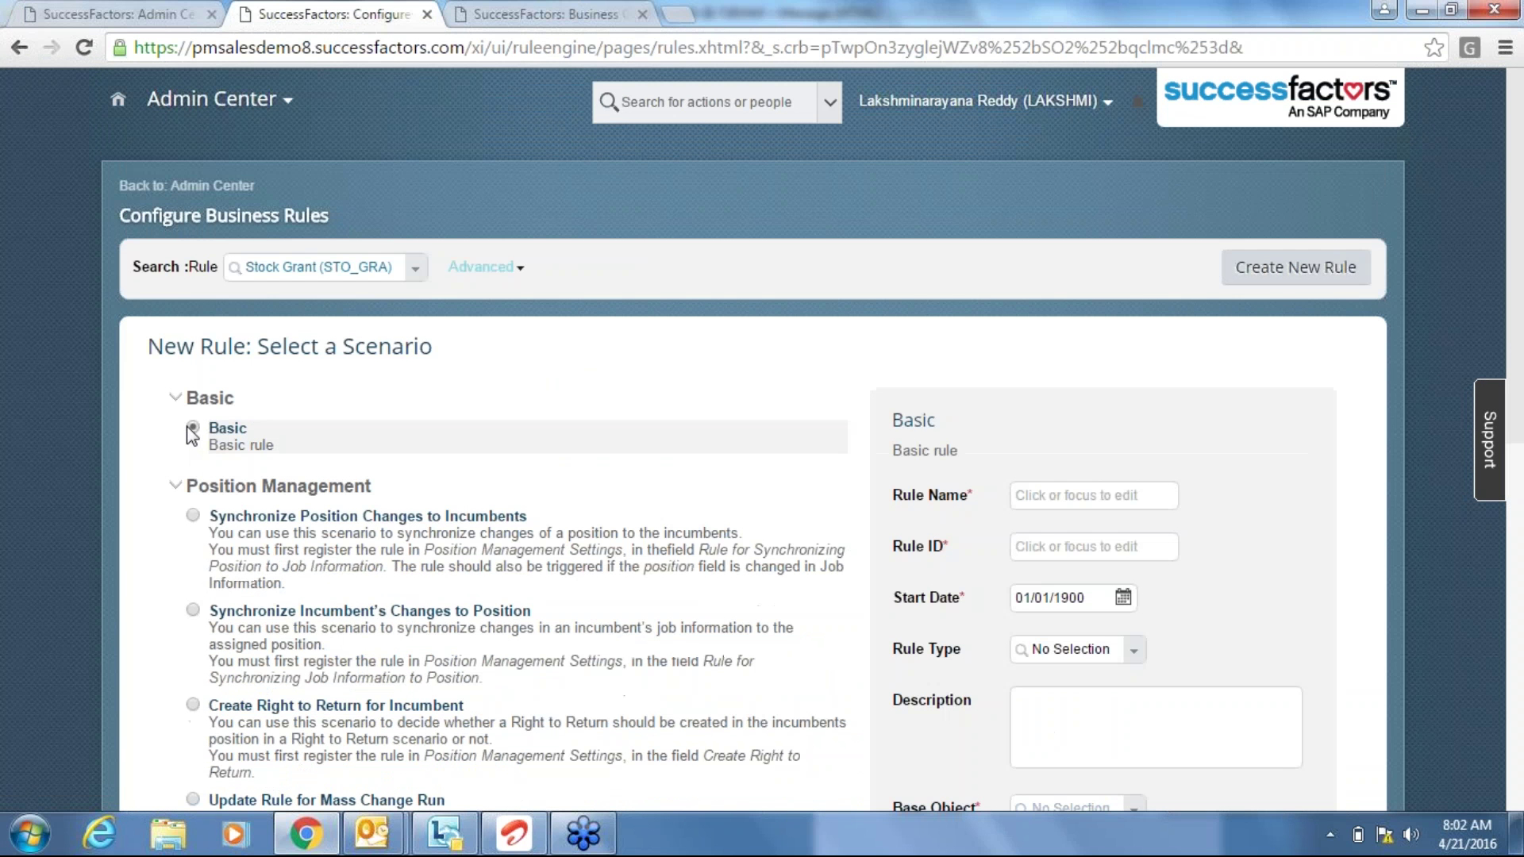
{"action": "left_click", "coordinate": [1084, 489]}
{"action": "type", "text": "BASIC"}
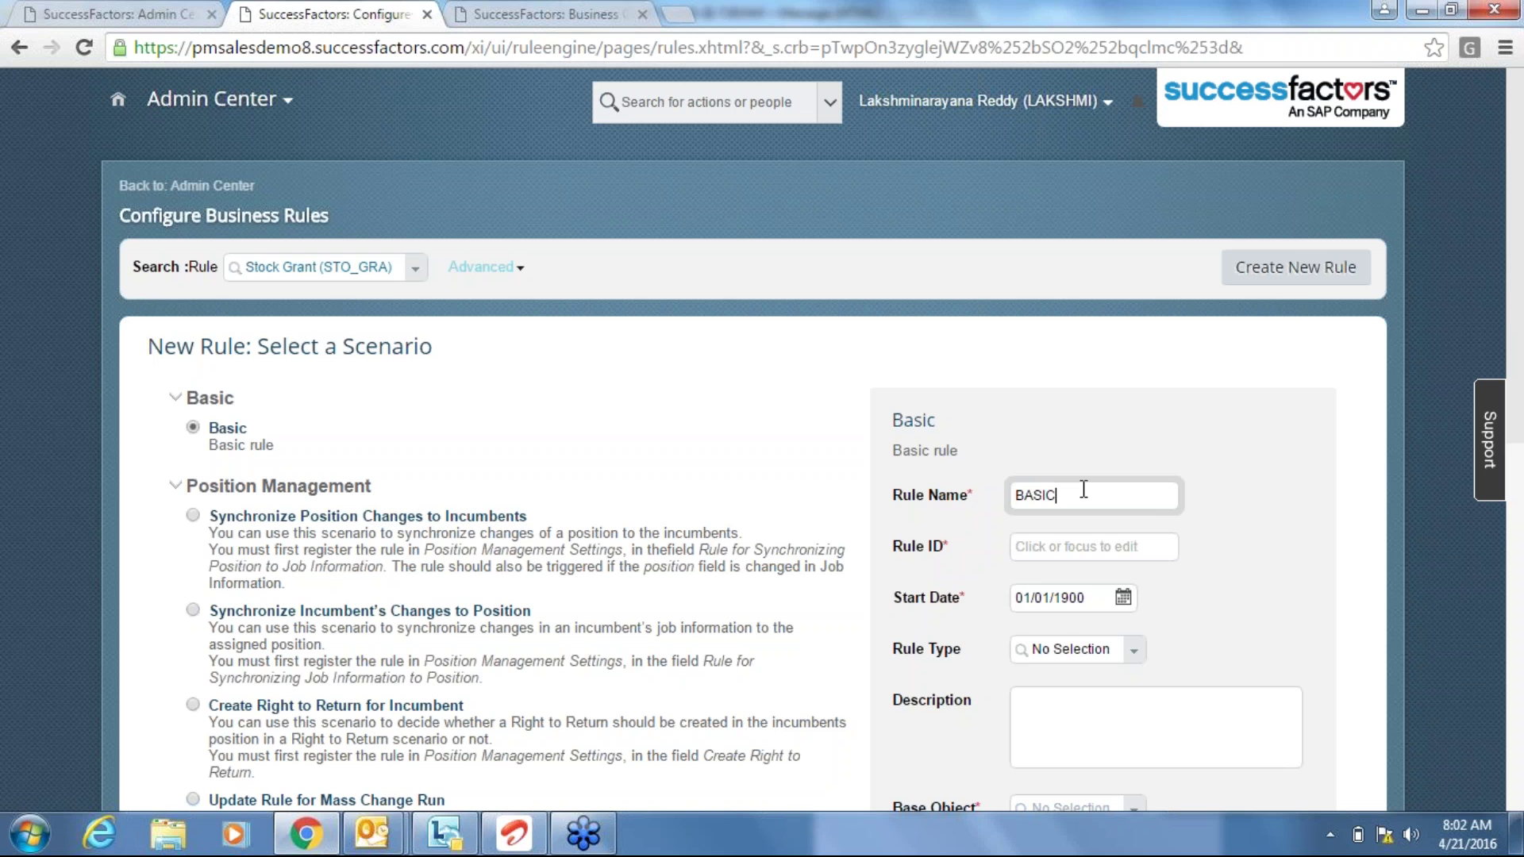
{"action": "type", "text": "PAYDEFAULT"}
{"action": "left_click", "coordinate": [1172, 546]}
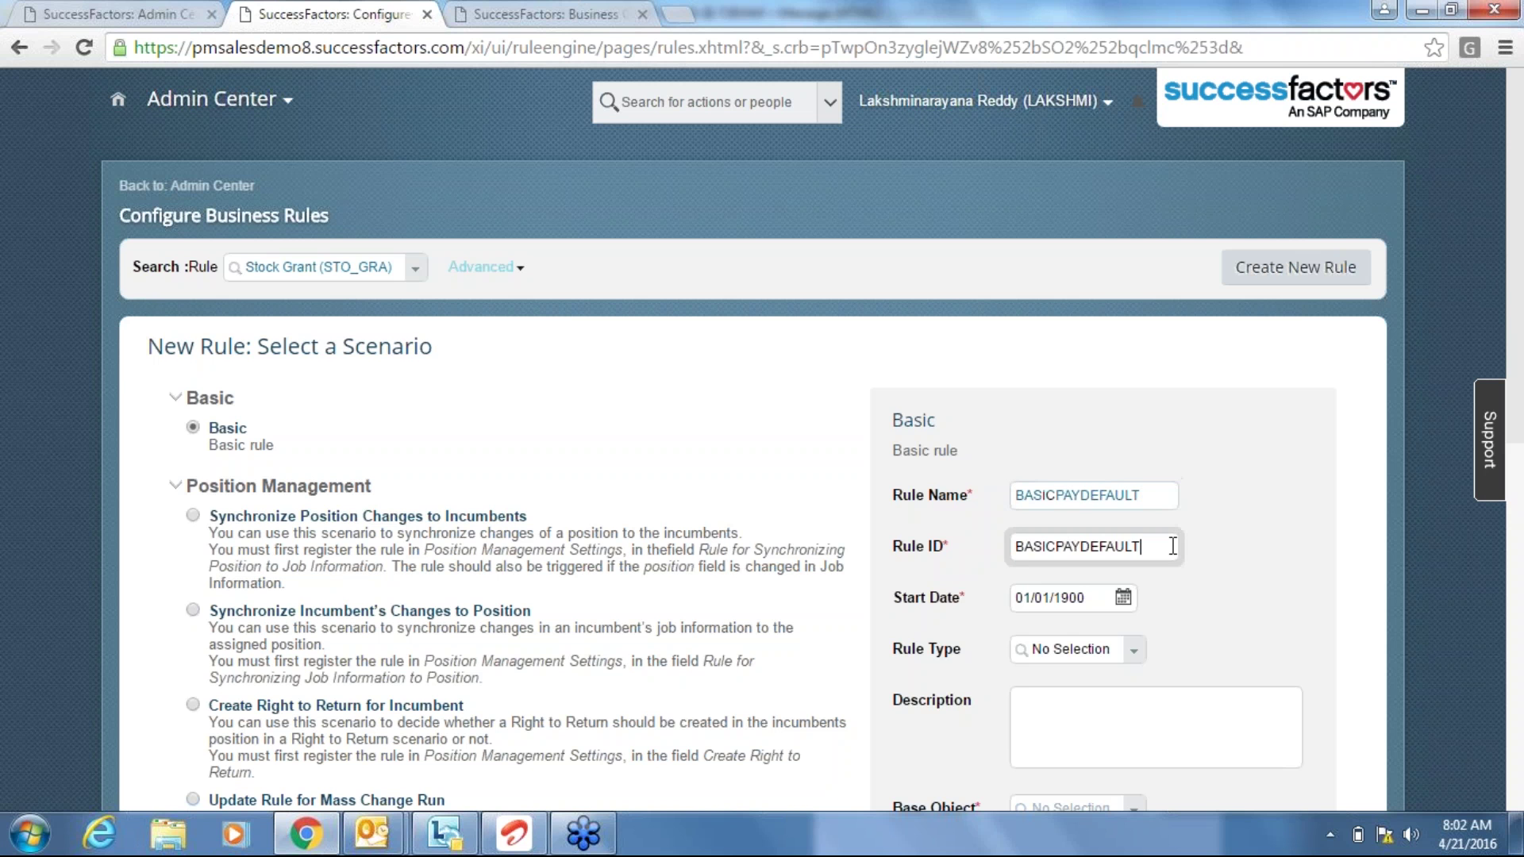
{"action": "left_click", "coordinate": [1240, 625]}
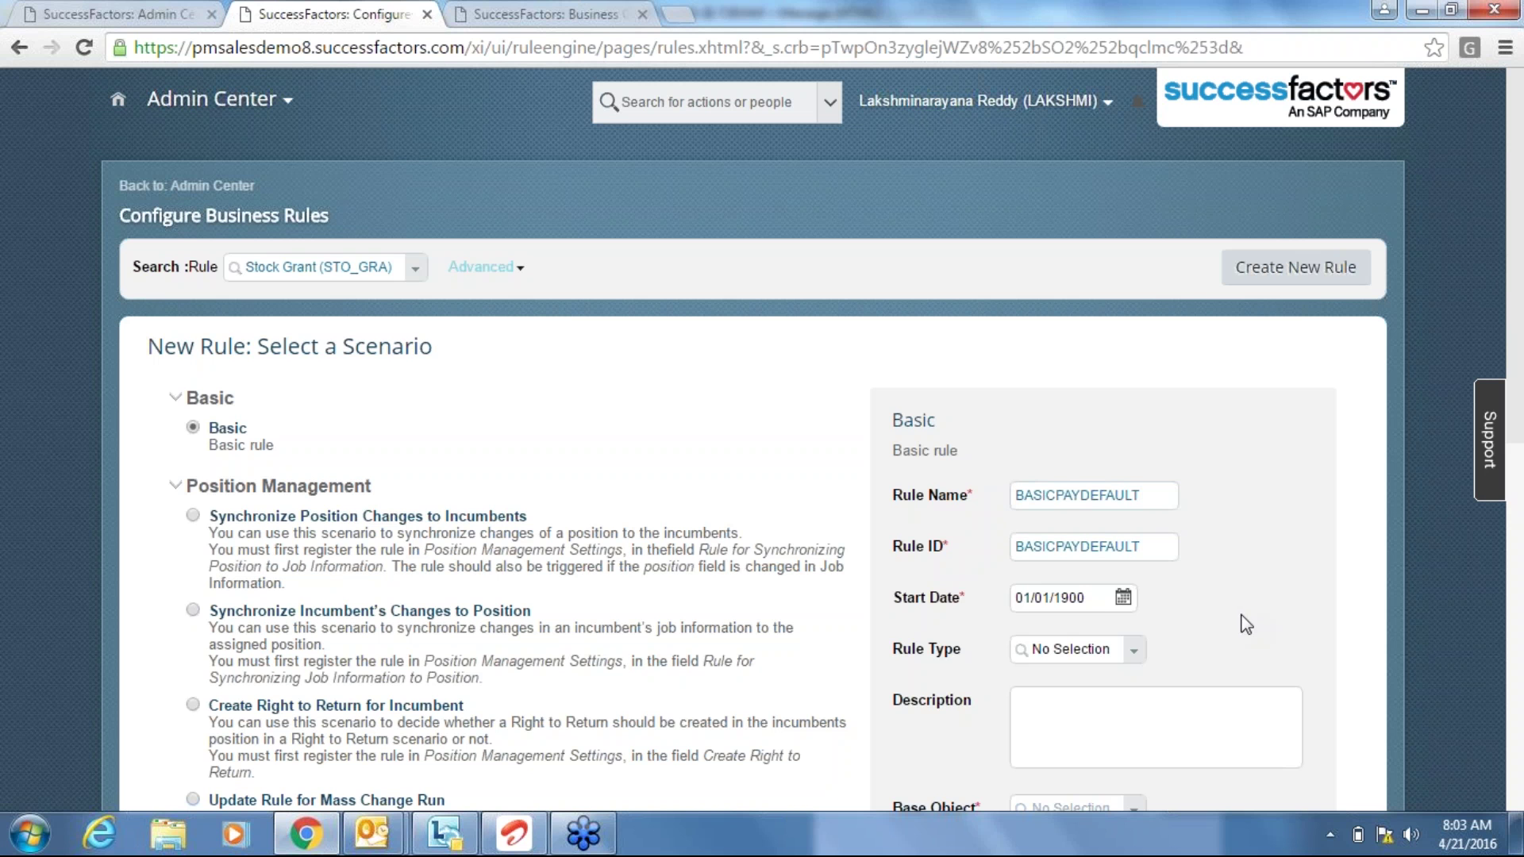
Set the rule type to Compensation Eligibility.
{"action": "left_click", "coordinate": [1136, 655]}
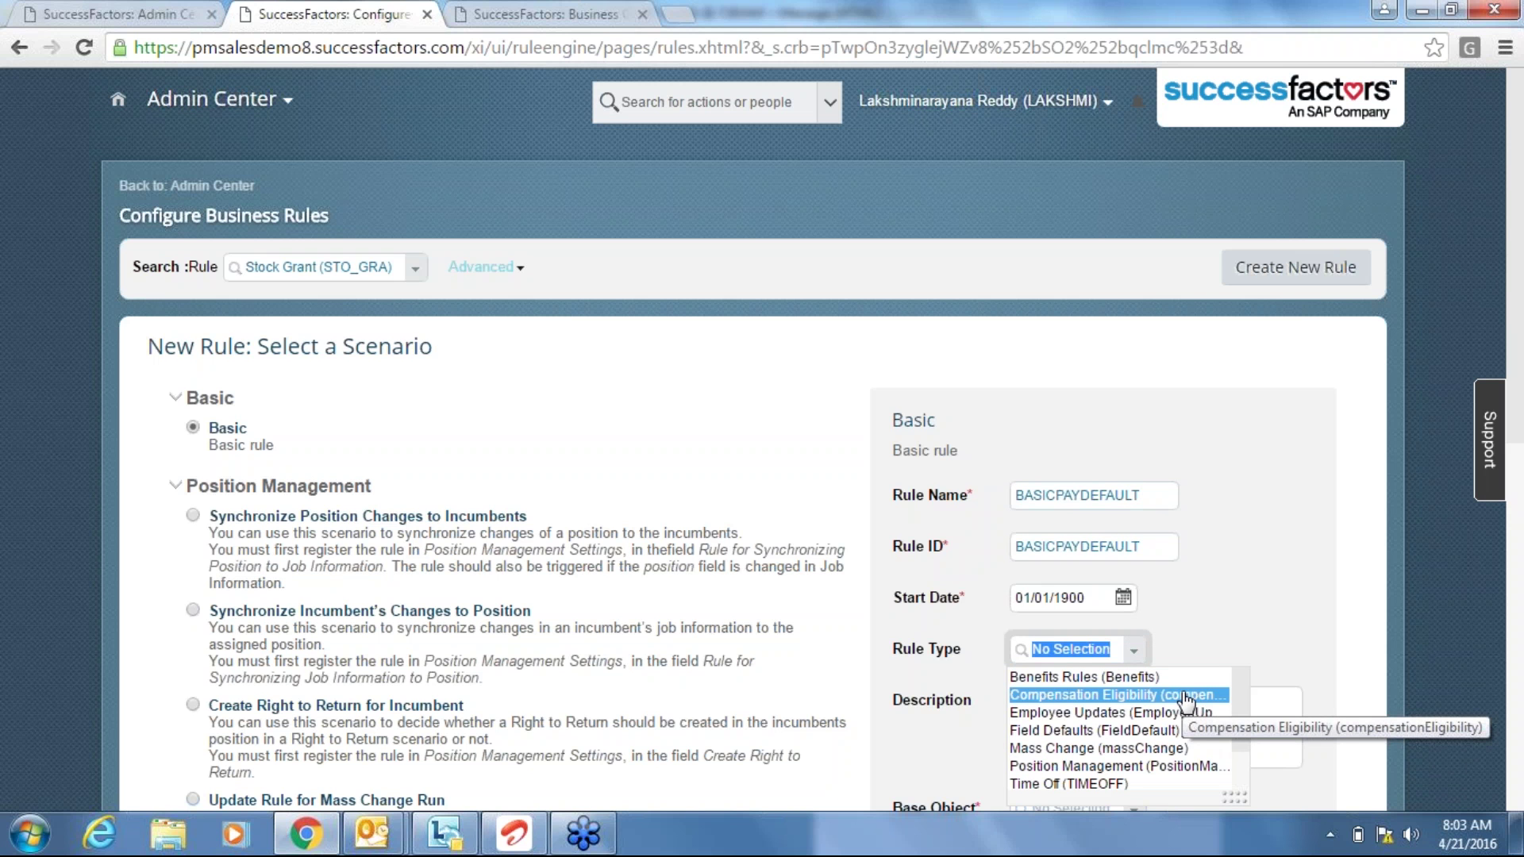
{"action": "left_click", "coordinate": [1142, 730]}
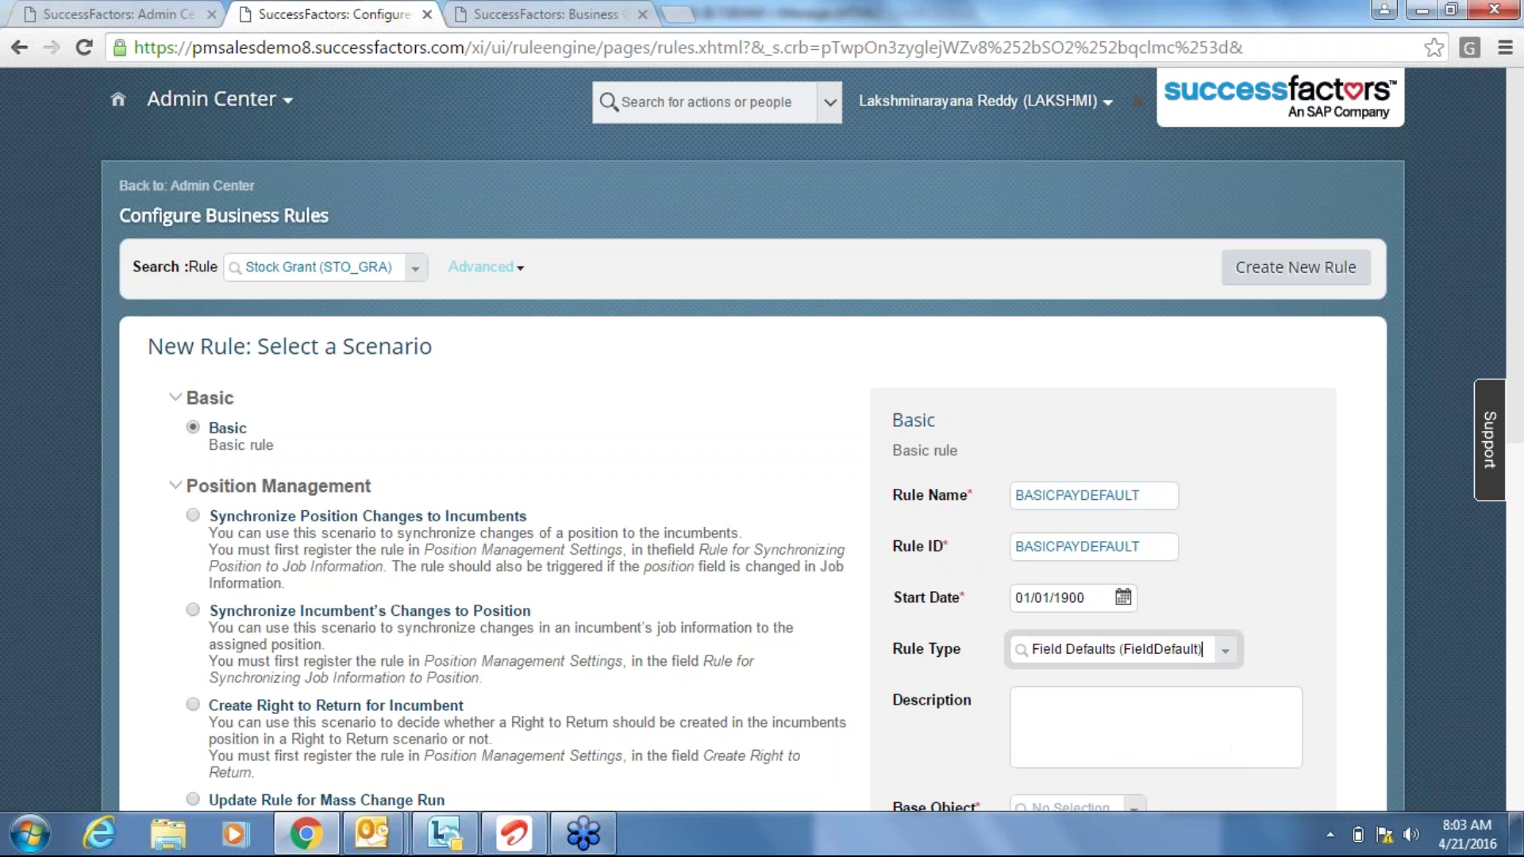
{"action": "left_click", "coordinate": [1227, 654]}
{"action": "key", "text": "Up"}
{"action": "key", "text": "Up"}
{"action": "key", "text": "Up"}
{"action": "key", "text": "Down"}
{"action": "key", "text": "Return"}
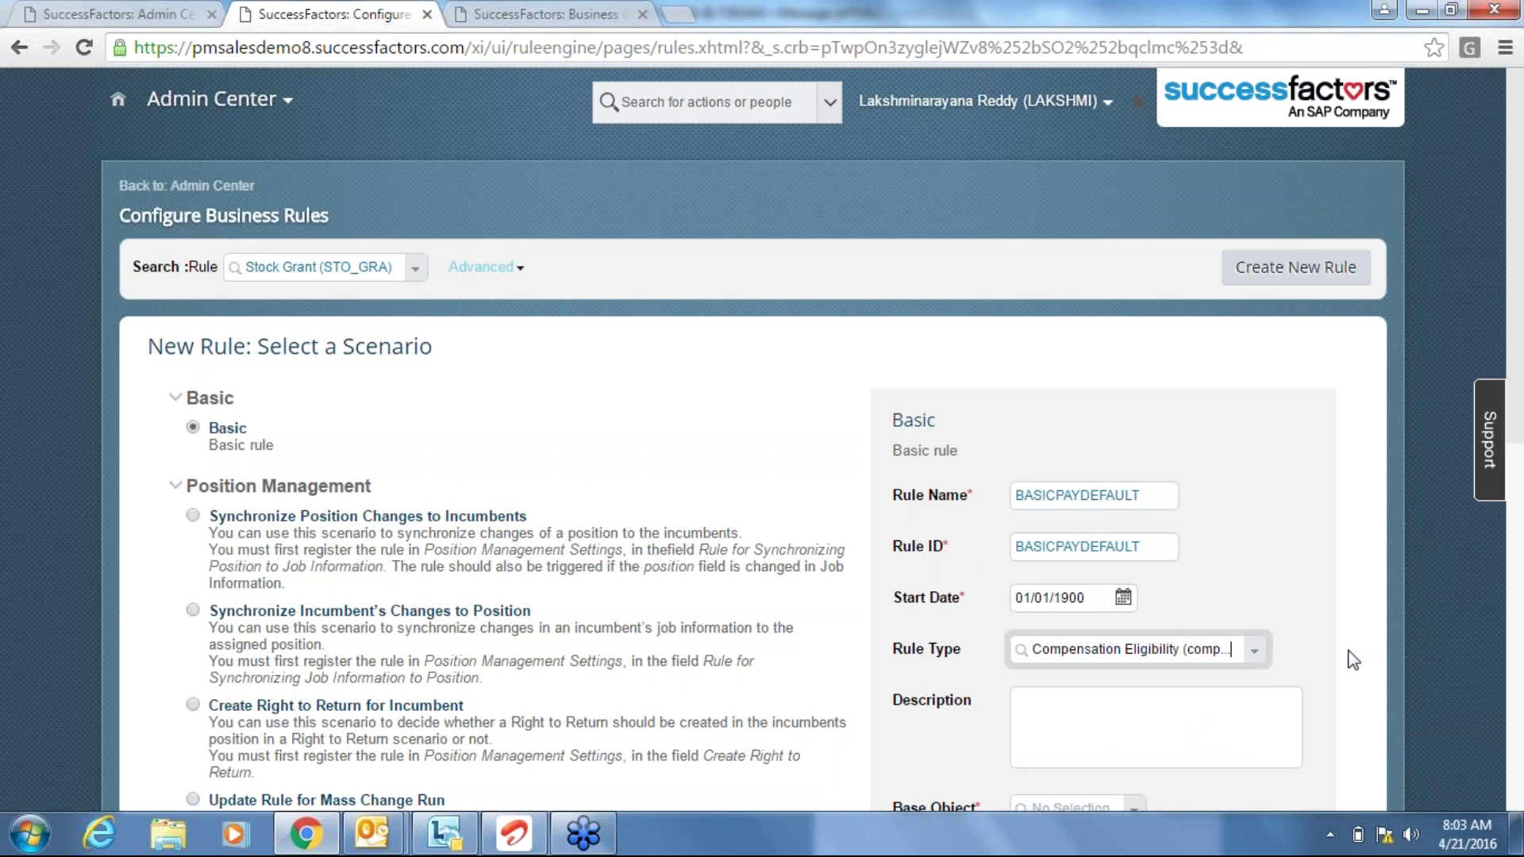
{"action": "left_click", "coordinate": [1351, 656]}
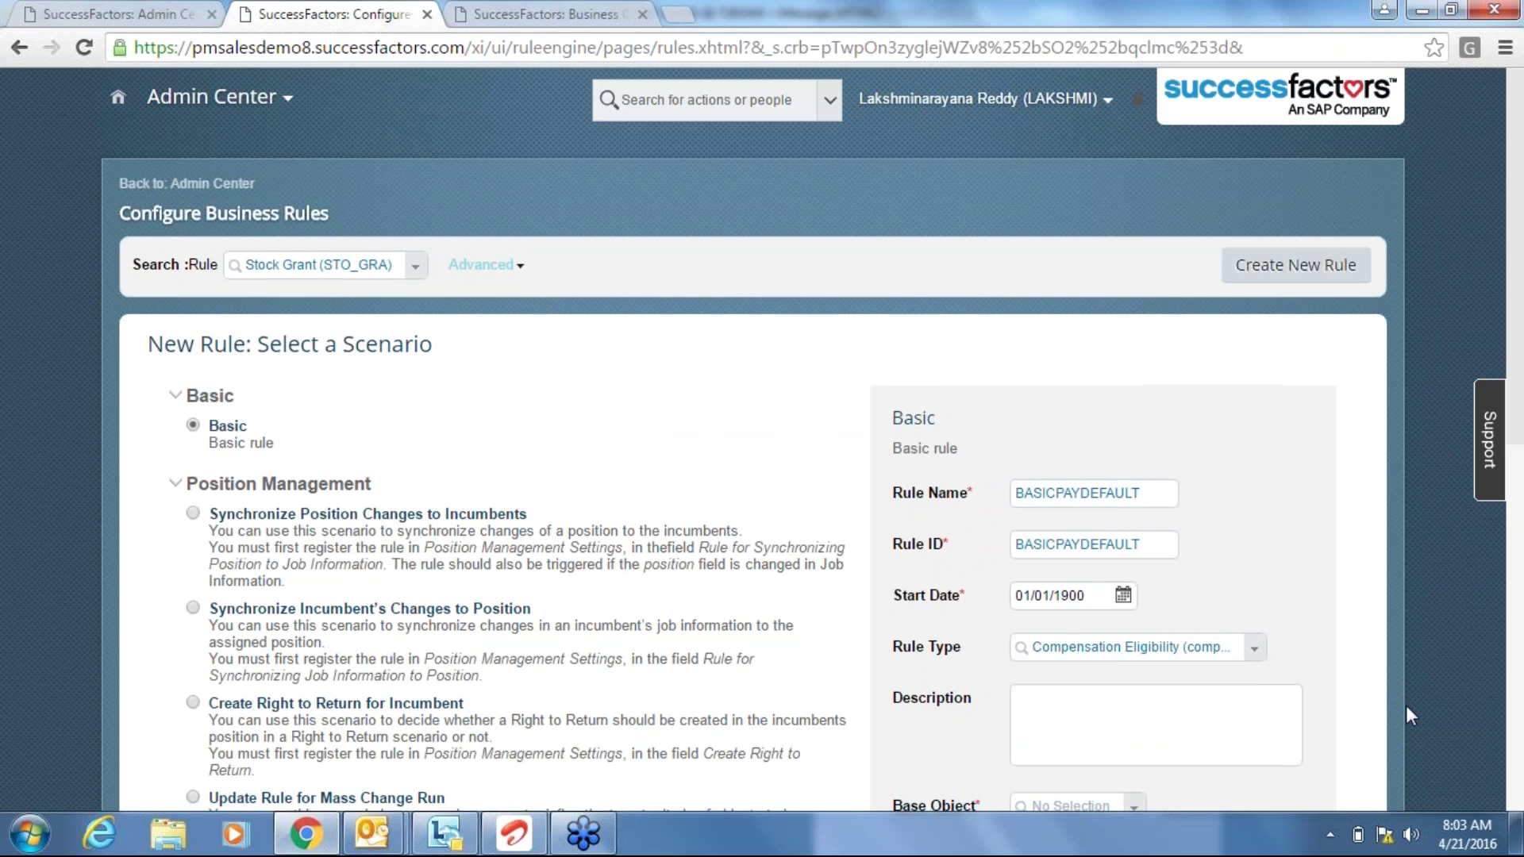
Add the description 'Basic Pay Default'.
{"action": "scroll", "coordinate": [1407, 705], "scroll_direction": "down", "scroll_amount": 2}
{"action": "left_click", "coordinate": [1218, 597]}
{"action": "type", "text": "Basi"}
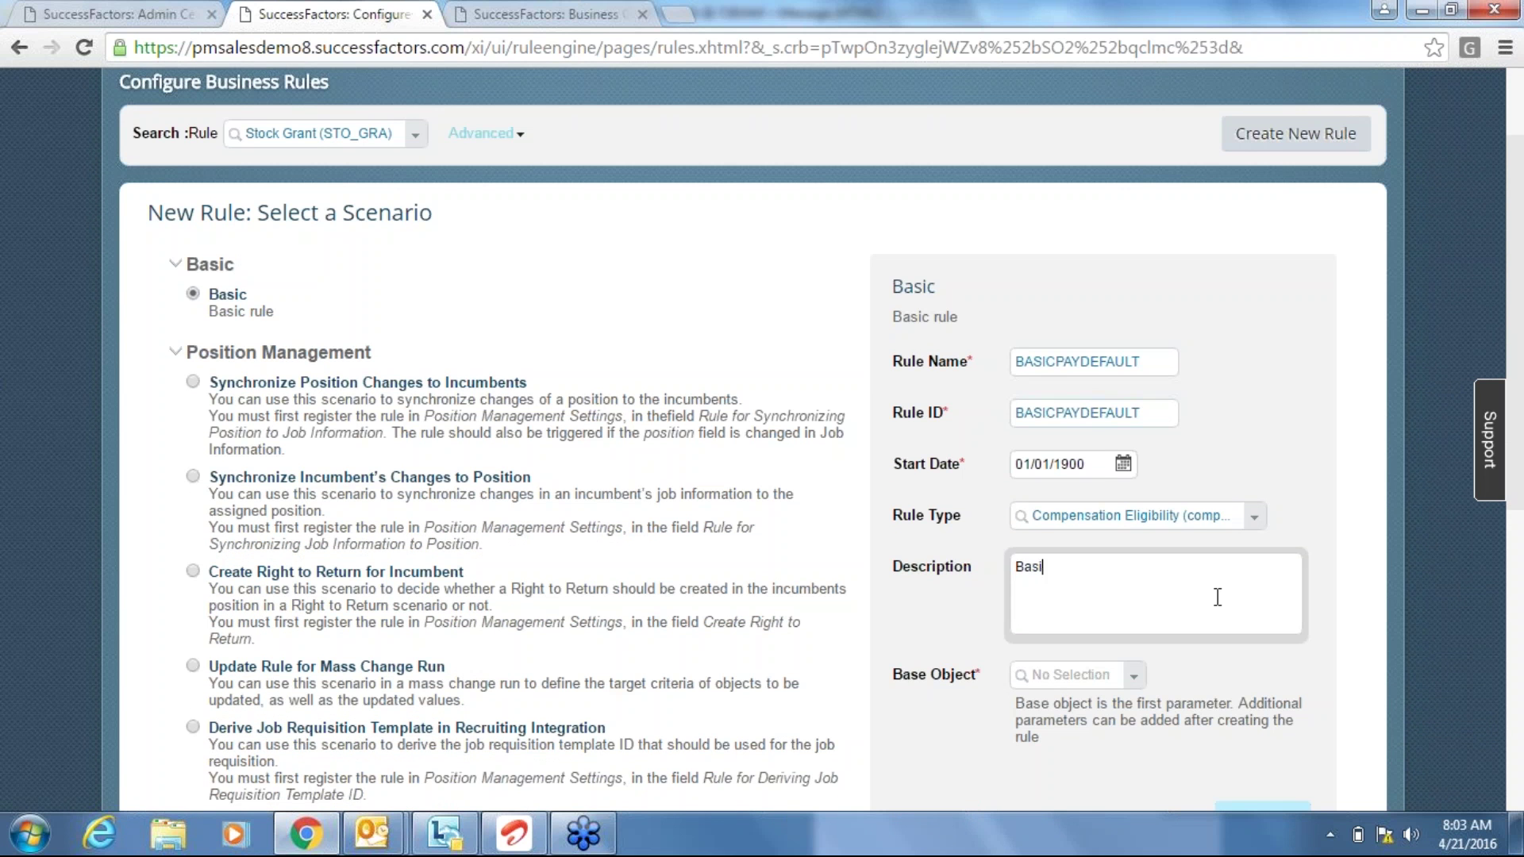
{"action": "type", "text": "c Pay Default"}
{"action": "left_click", "coordinate": [1293, 716]}
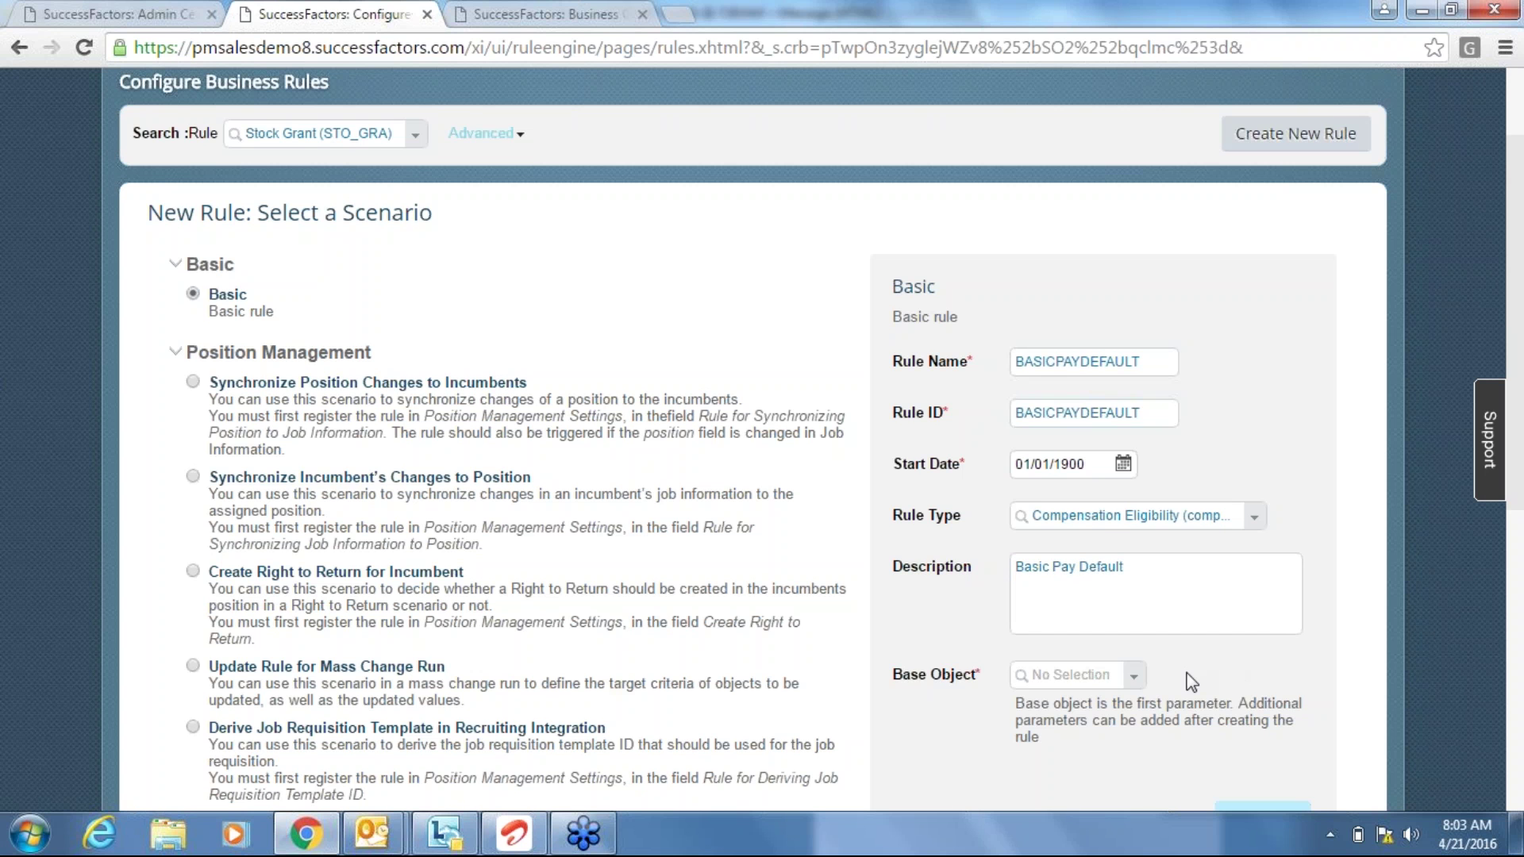
Set the rule's base object to Employee Information.
{"action": "left_click", "coordinate": [1136, 679]}
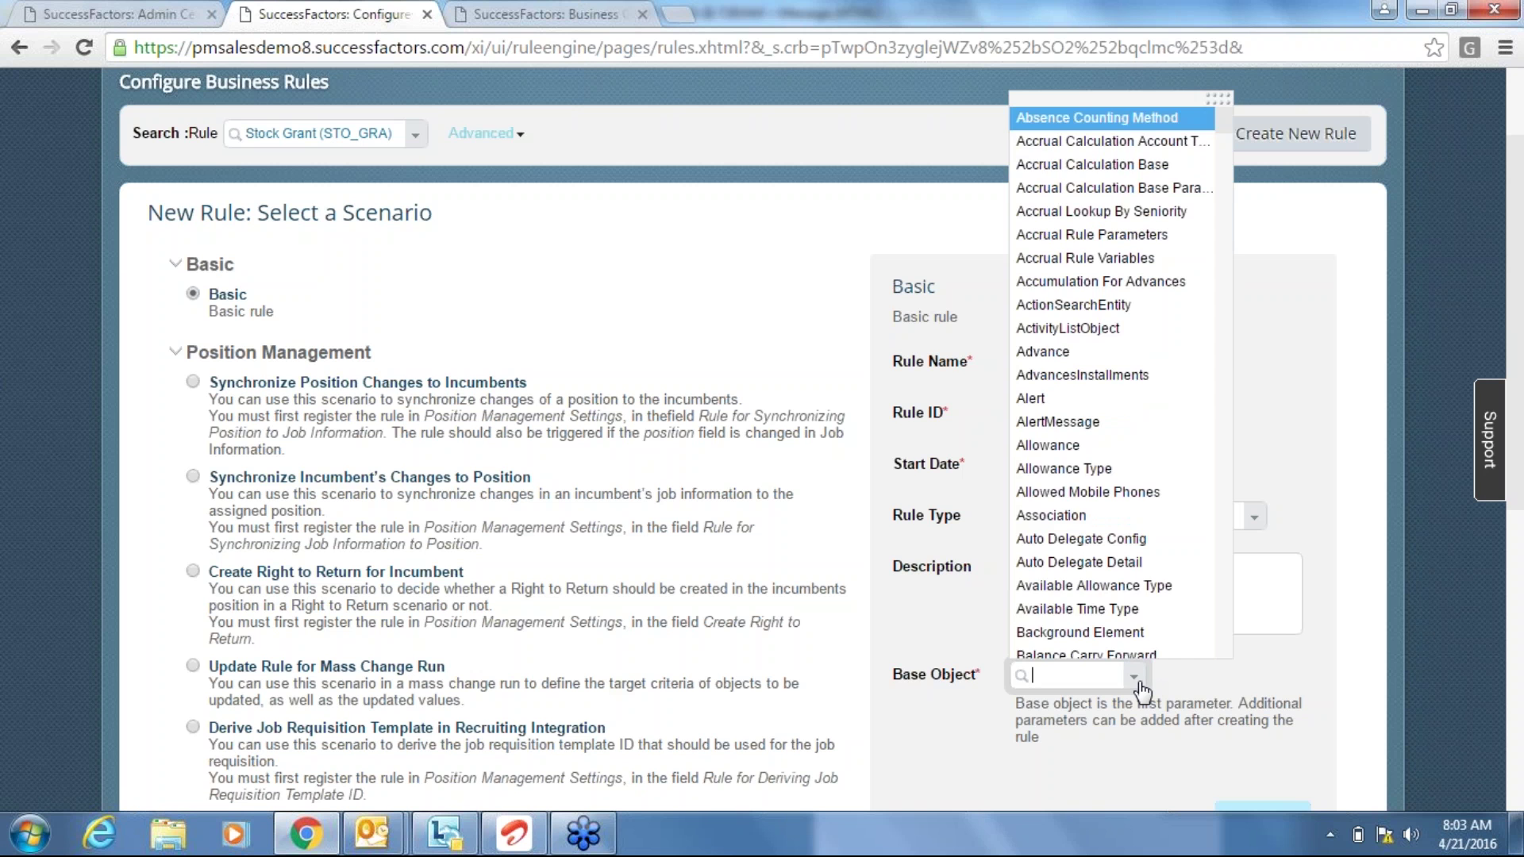
{"action": "type", "text": "em"}
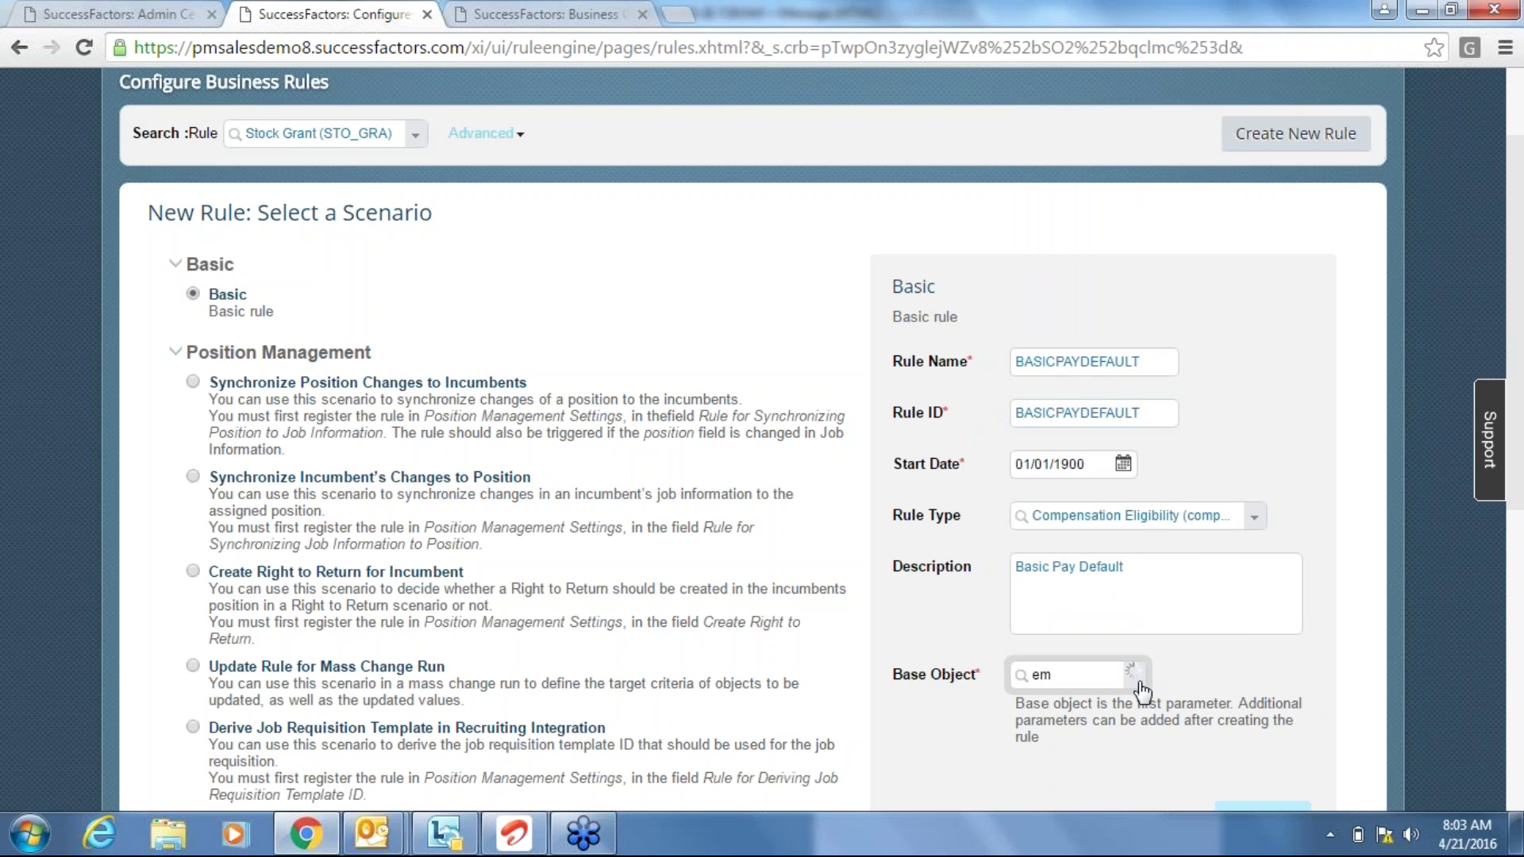
{"action": "type", "text": "ploye"}
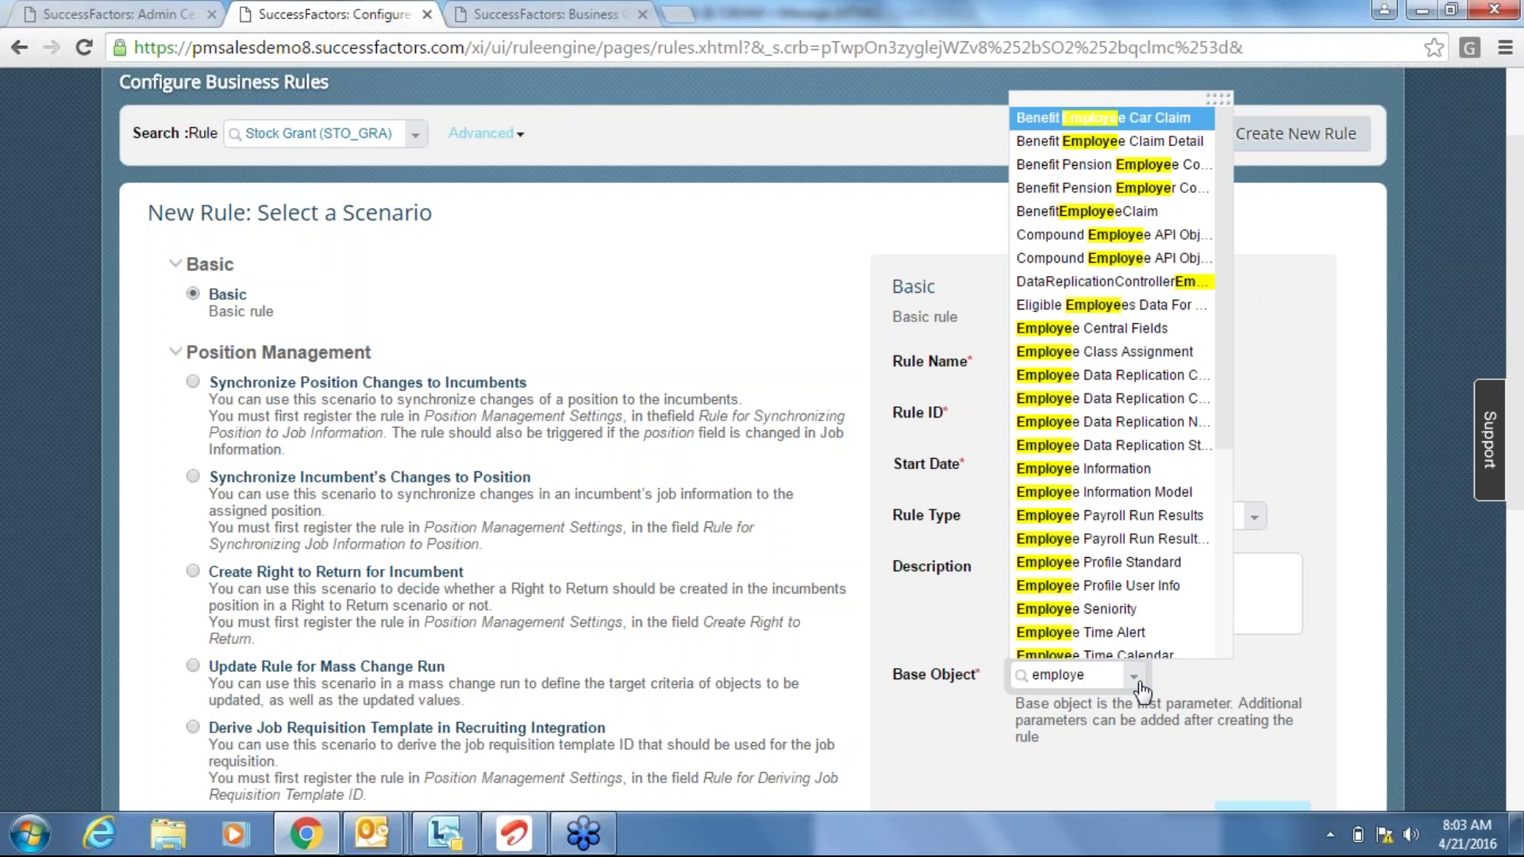
{"action": "type", "text": "e"}
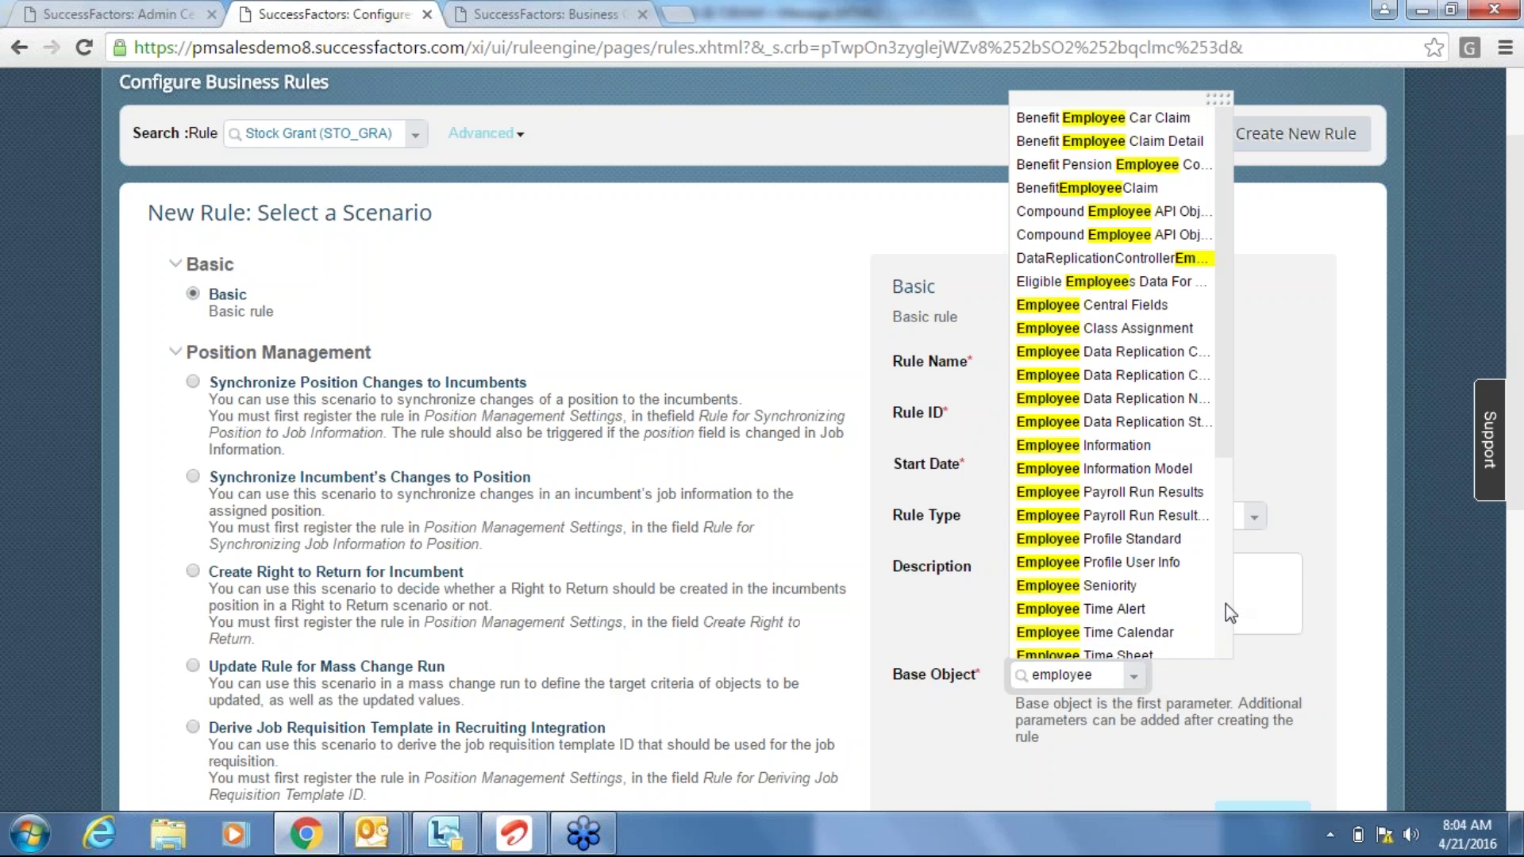
{"action": "left_click", "coordinate": [1125, 447]}
{"action": "left_click", "coordinate": [1405, 615]}
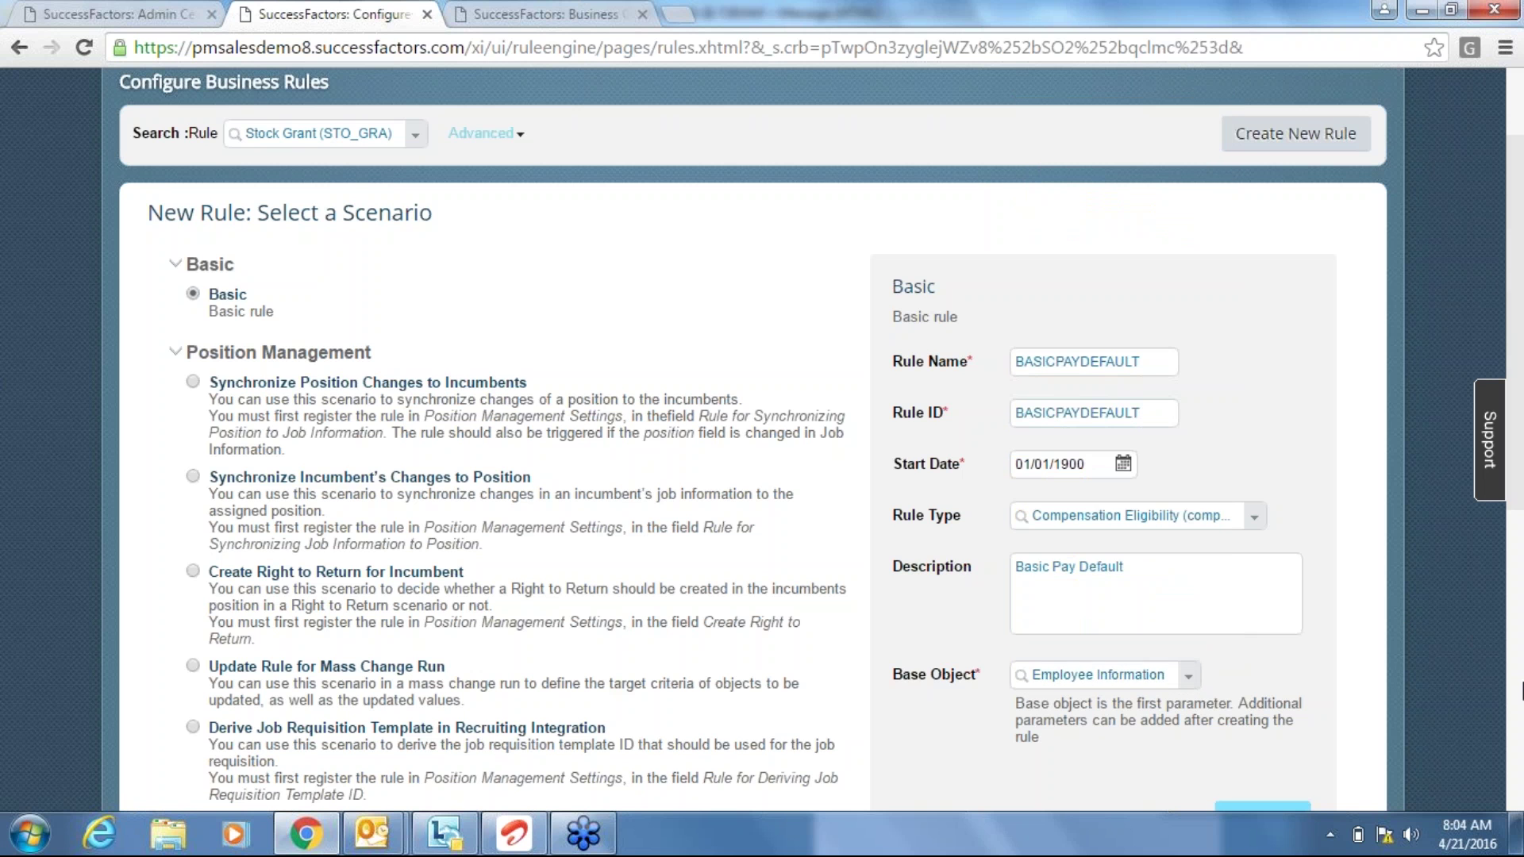
{"action": "scroll", "coordinate": [1521, 690], "scroll_direction": "down", "scroll_amount": 2}
{"action": "scroll", "coordinate": [1522, 690], "scroll_direction": "down", "scroll_amount": 5}
Create the rule and set the If field to Pay Component Recurring's Pay Component.
{"action": "left_click", "coordinate": [1262, 227]}
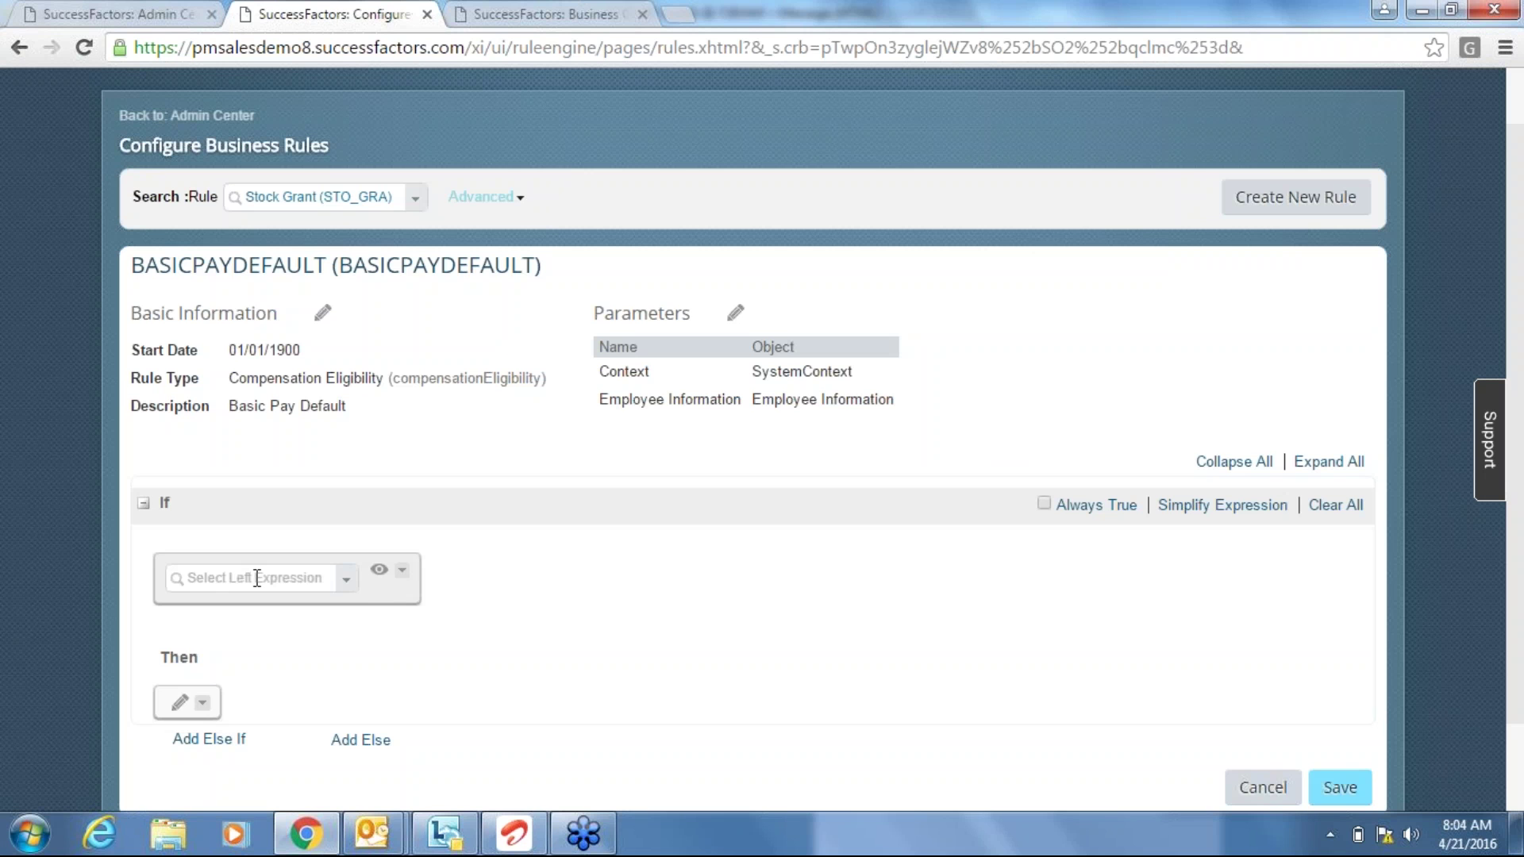
{"action": "left_click", "coordinate": [254, 580]}
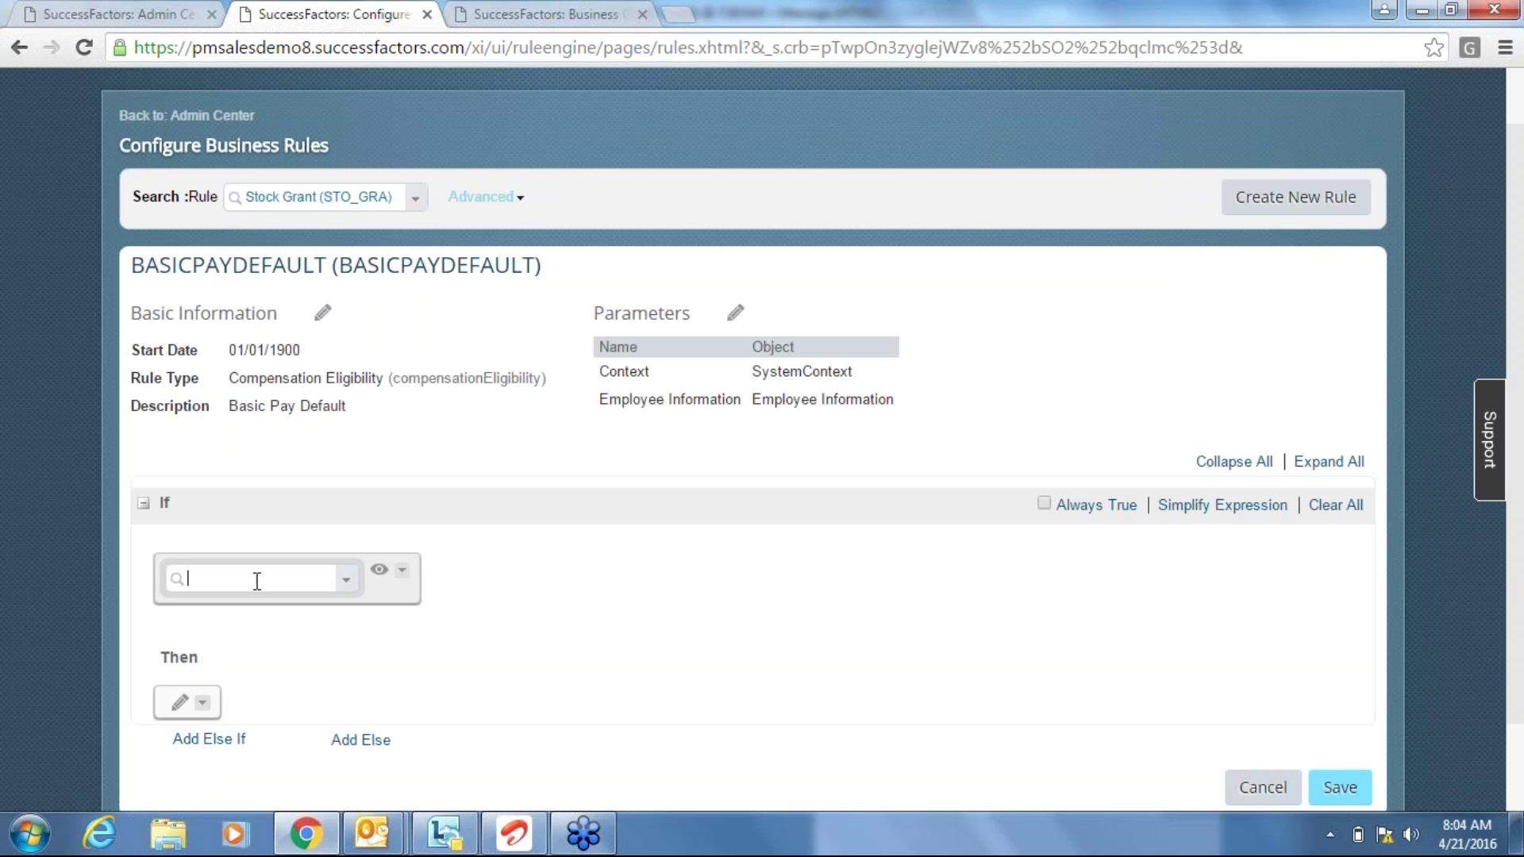
{"action": "type", "text": "pay"}
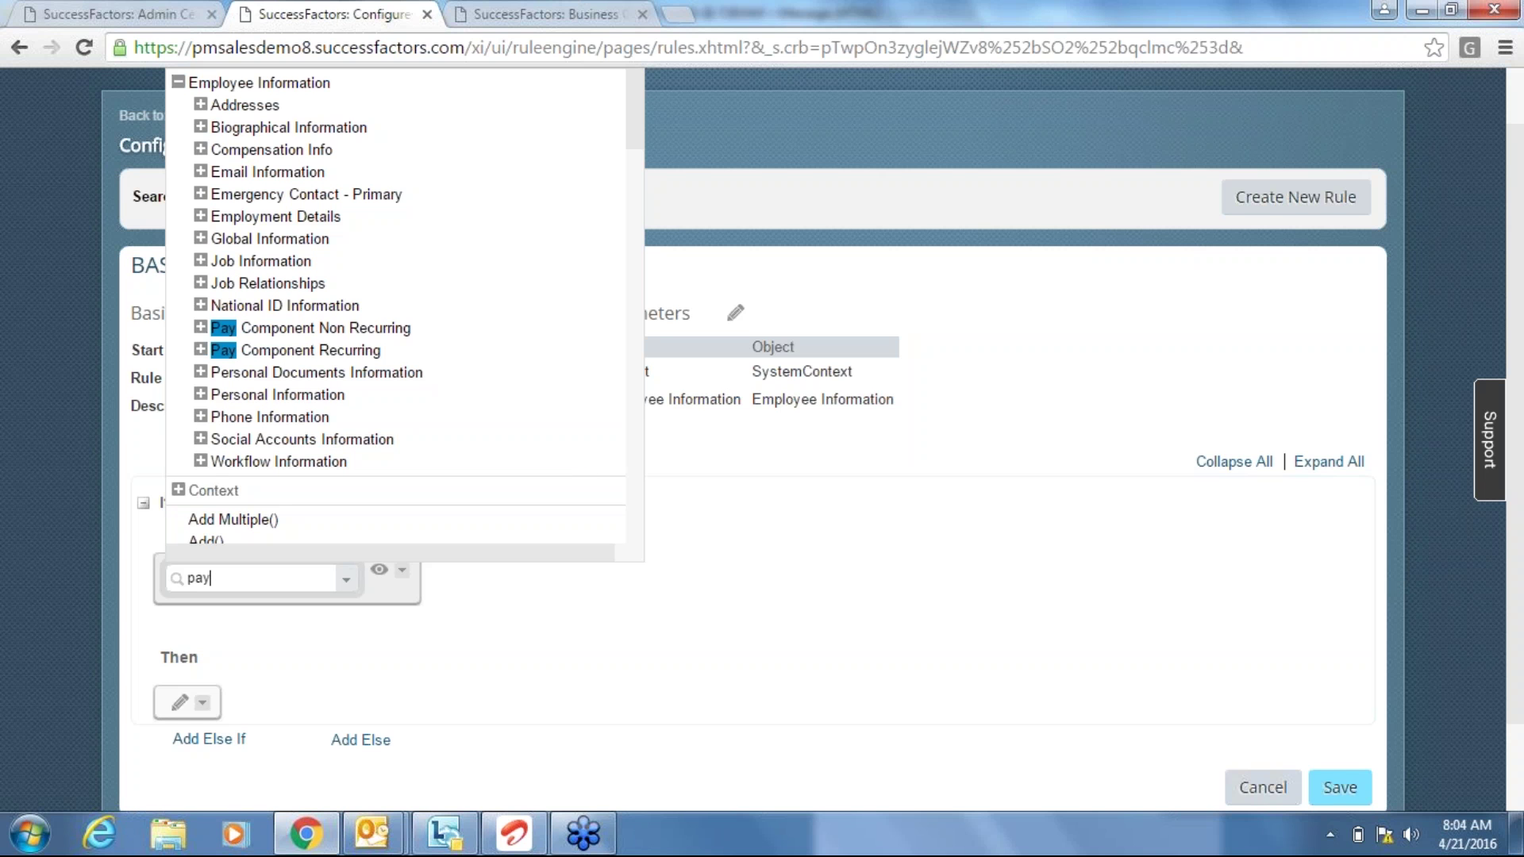
{"action": "key", "text": "BackSpace"}
{"action": "key", "text": "BackSpace"}
{"action": "key", "text": "BackSpace"}
{"action": "type", "text": "compe"}
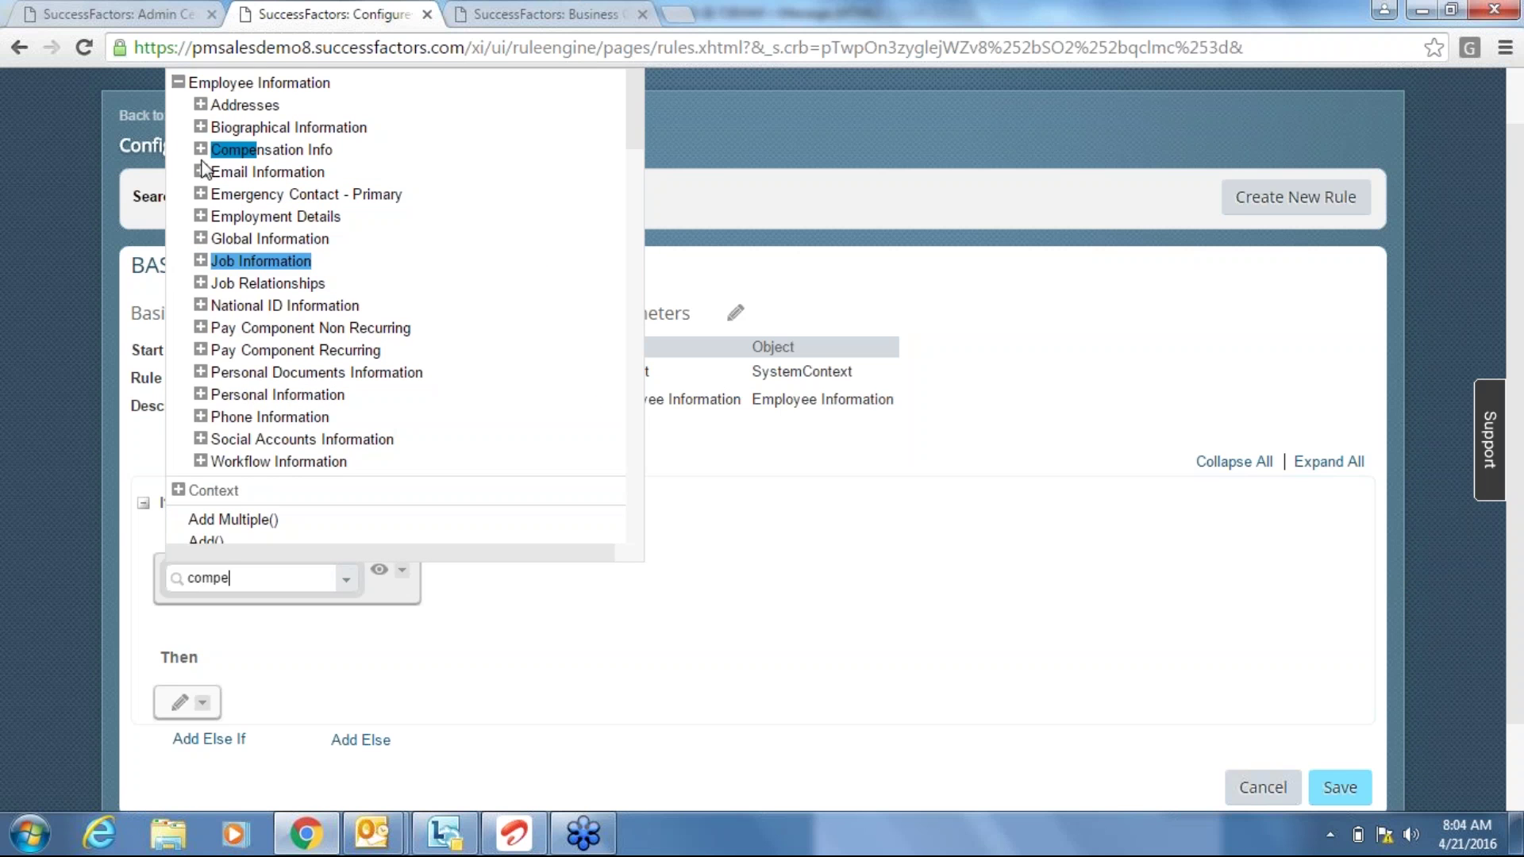
{"action": "left_click", "coordinate": [201, 150]}
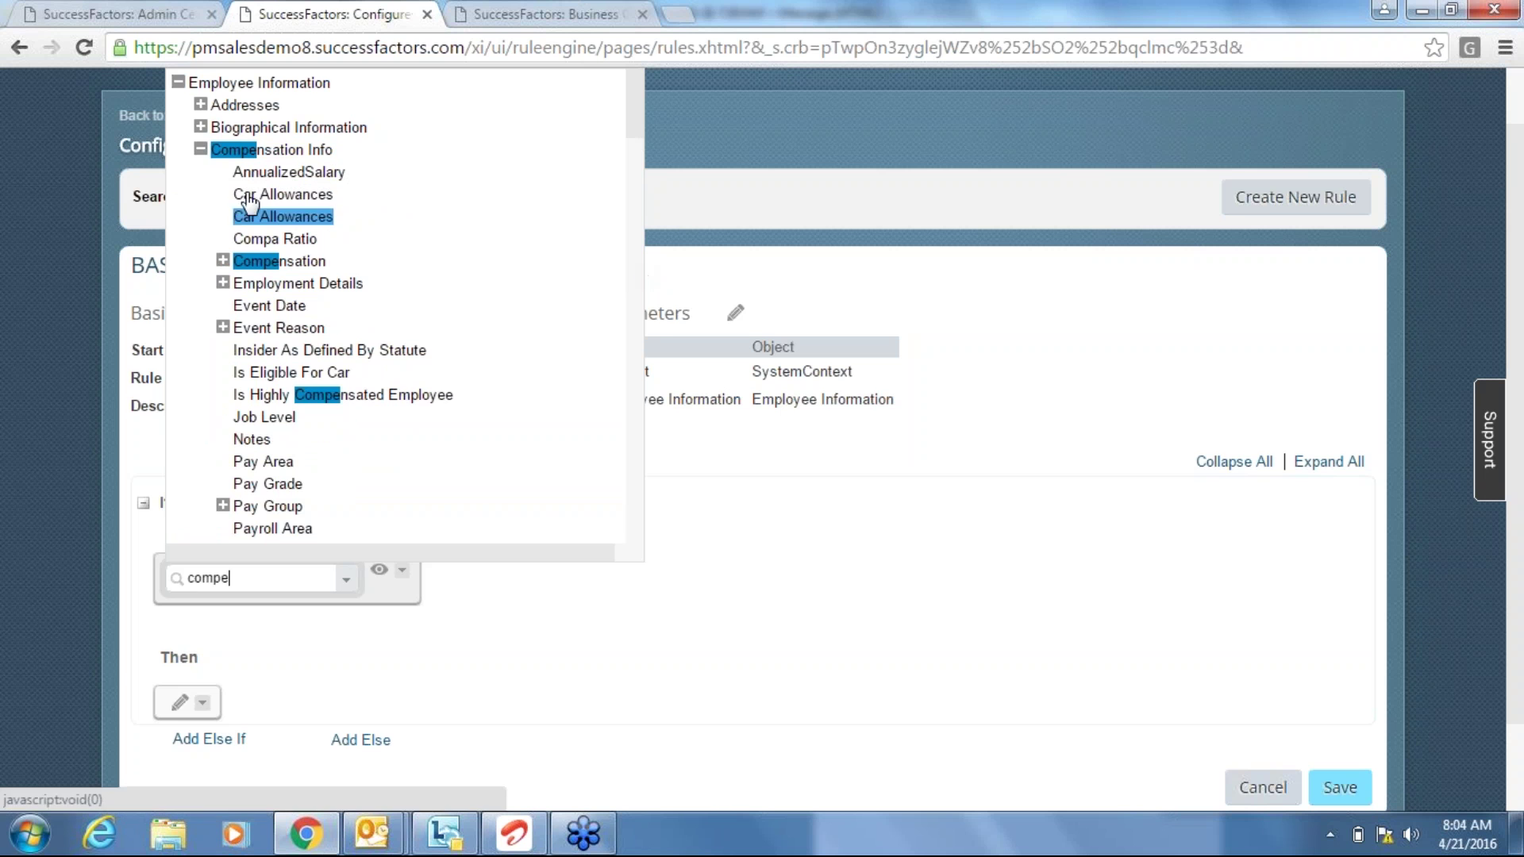
{"action": "left_click", "coordinate": [200, 150]}
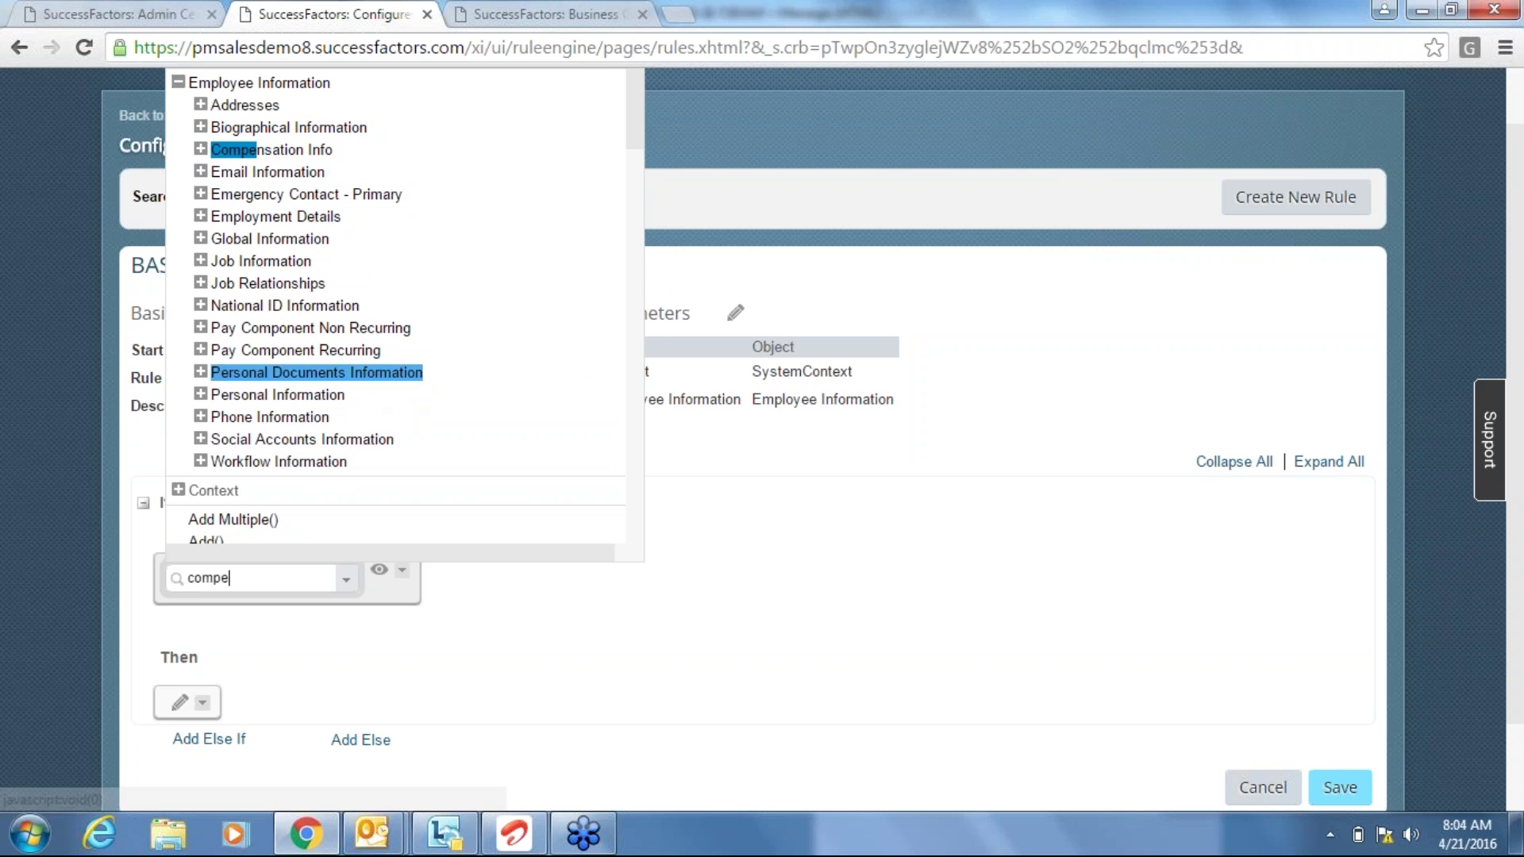
{"action": "left_click", "coordinate": [200, 350]}
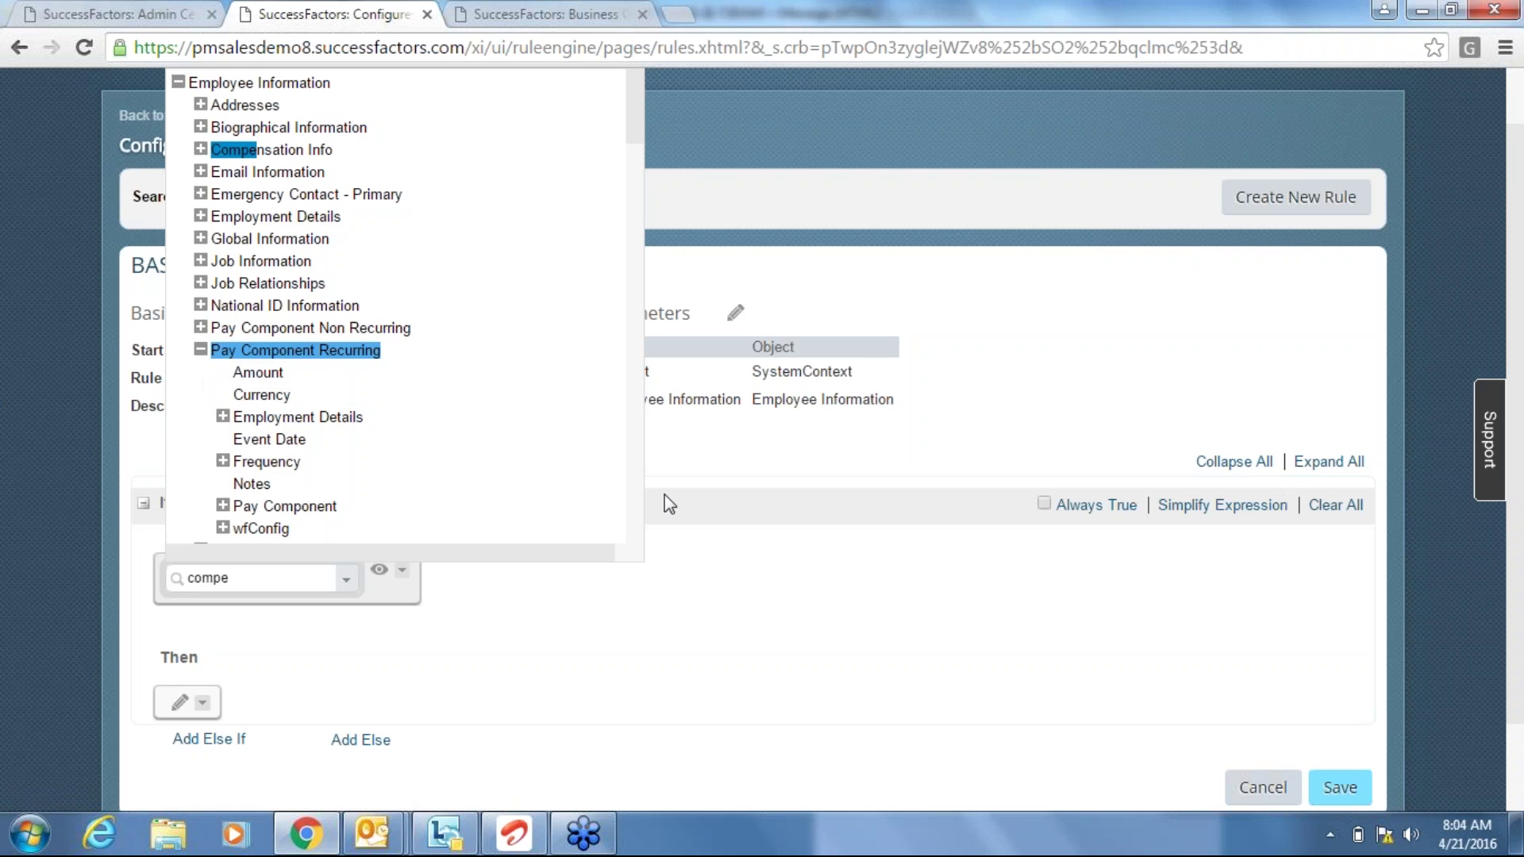
{"action": "left_click", "coordinate": [322, 508]}
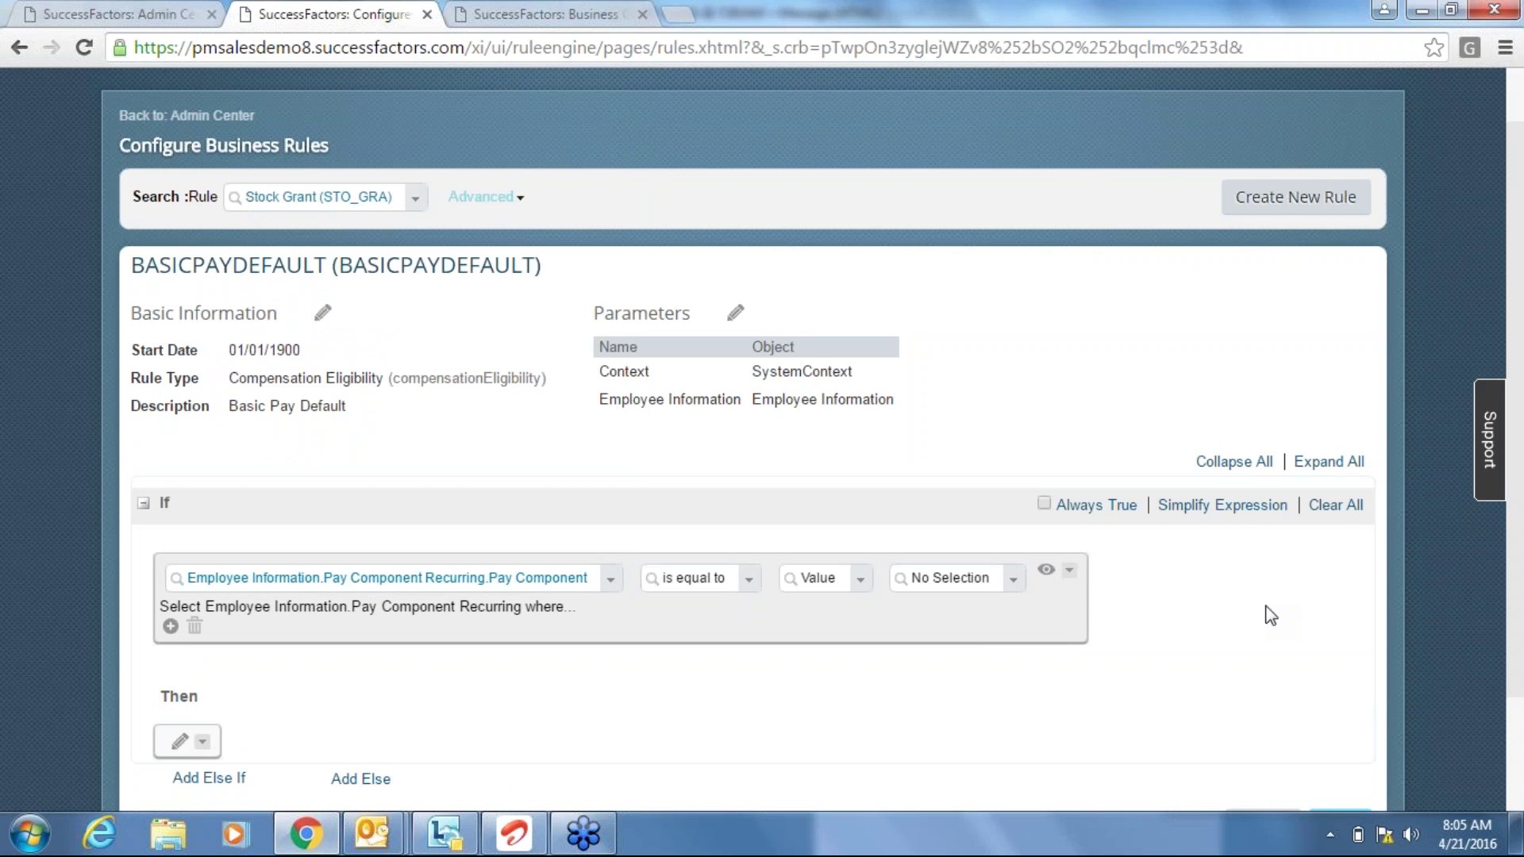
Compare the pay component against Basic (1000) instead of BASIC SALARY (BASIC).
{"action": "left_click", "coordinate": [1015, 589]}
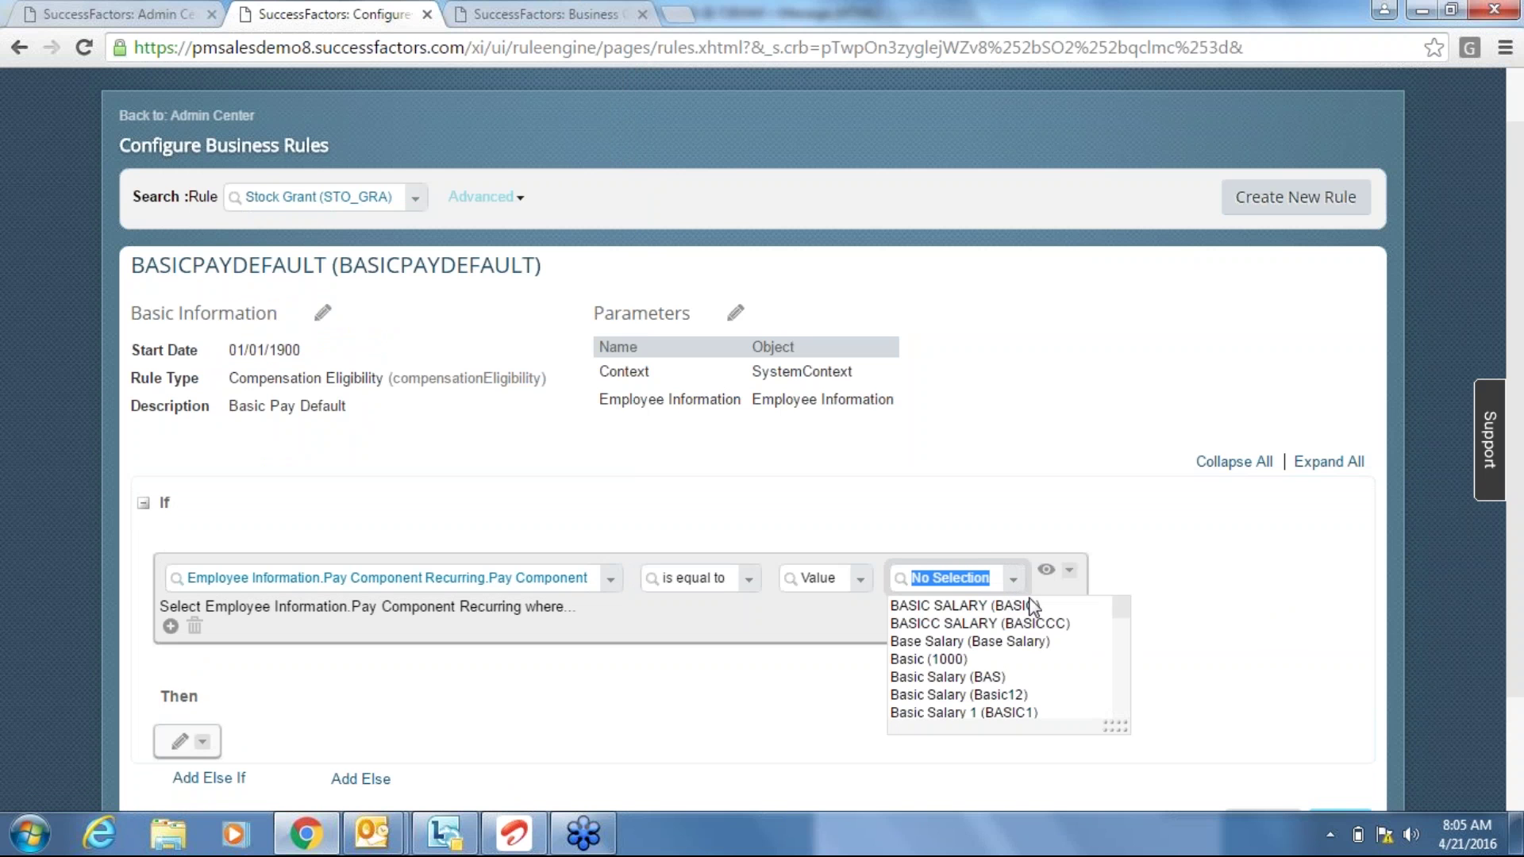
{"action": "left_click", "coordinate": [1016, 605]}
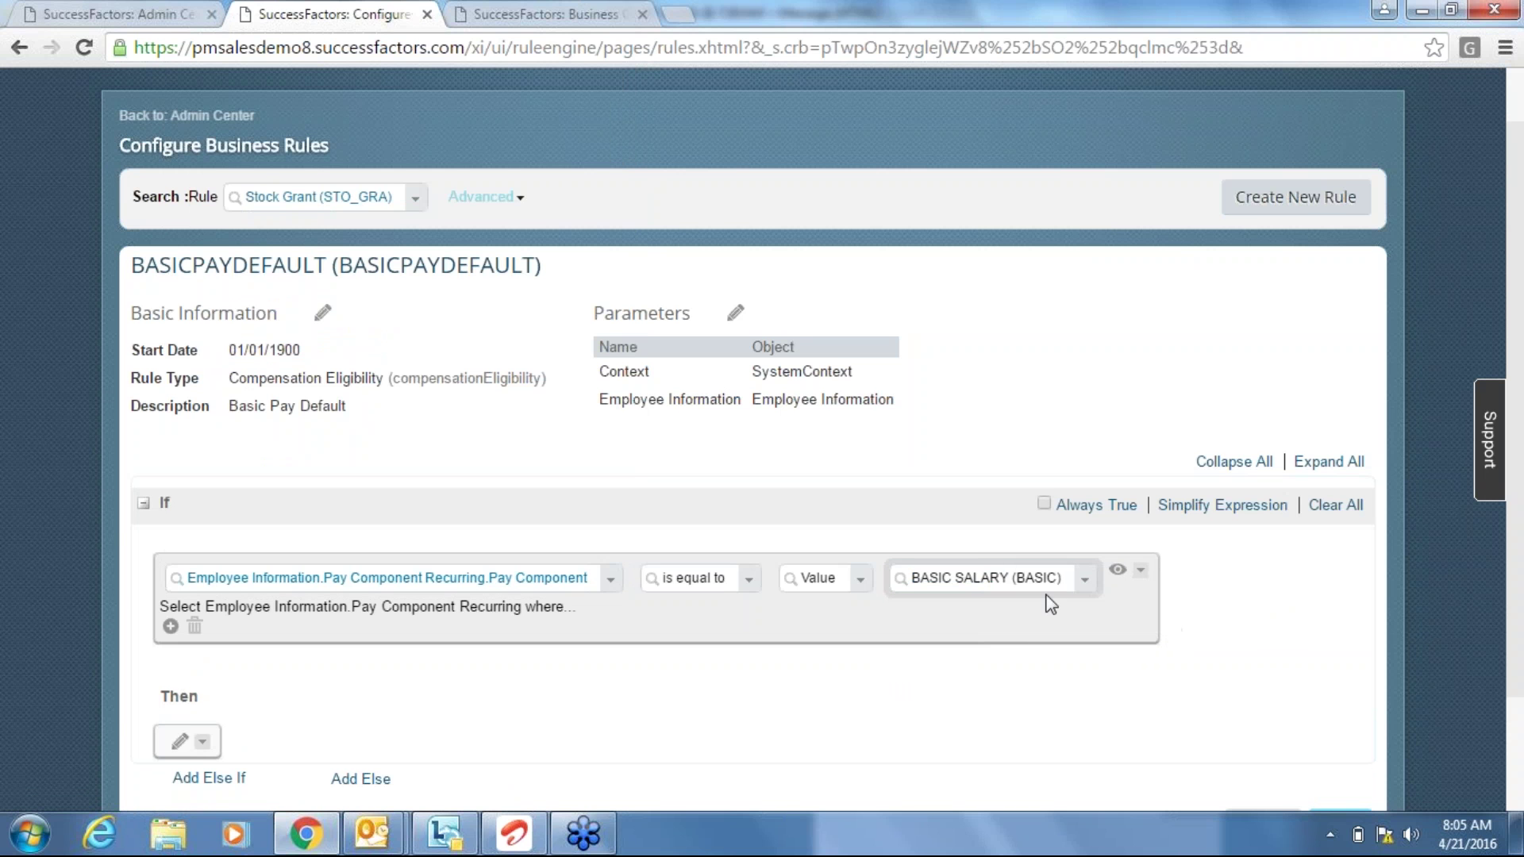
{"action": "left_click", "coordinate": [1082, 582]}
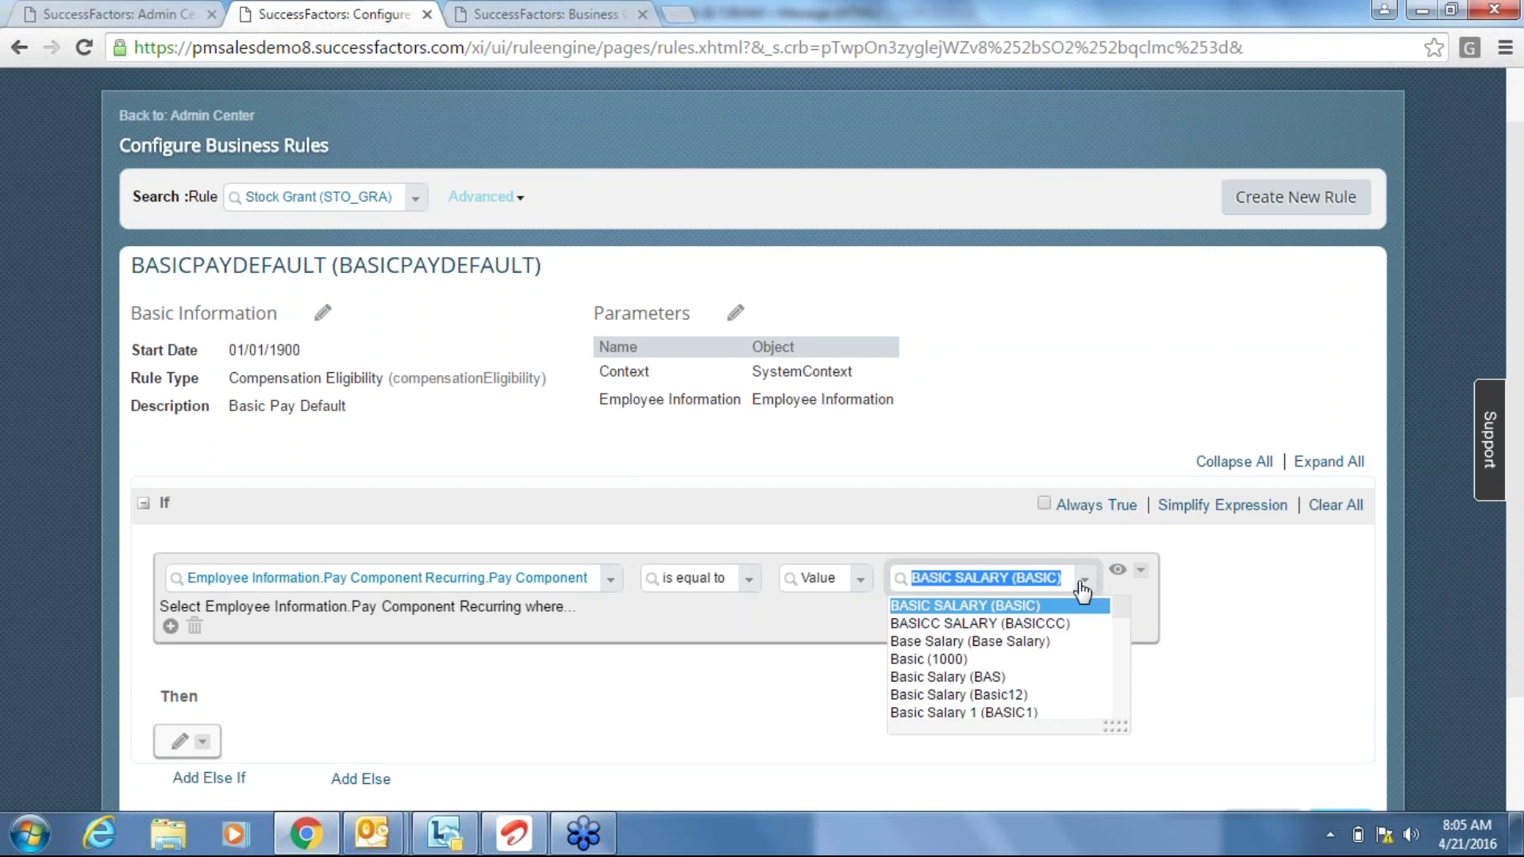
{"action": "key", "text": "Down"}
{"action": "key", "text": "Down"}
{"action": "key", "text": "Down"}
{"action": "key", "text": "Return"}
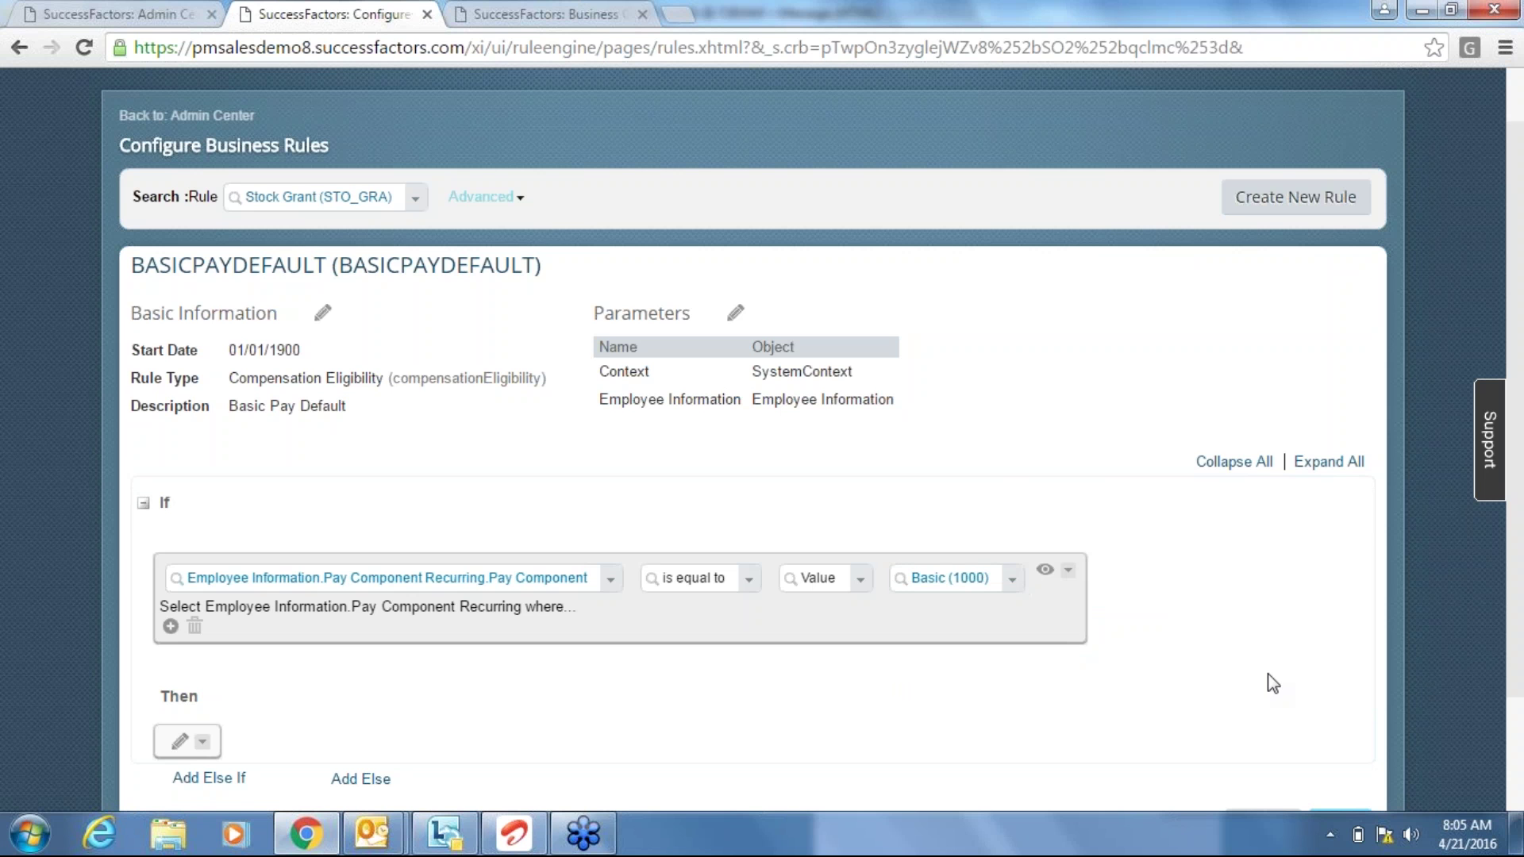
Add a Then Set action targeting Pay Component Recurring's Amount field.
{"action": "scroll", "coordinate": [1521, 735], "scroll_direction": "down", "scroll_amount": 2}
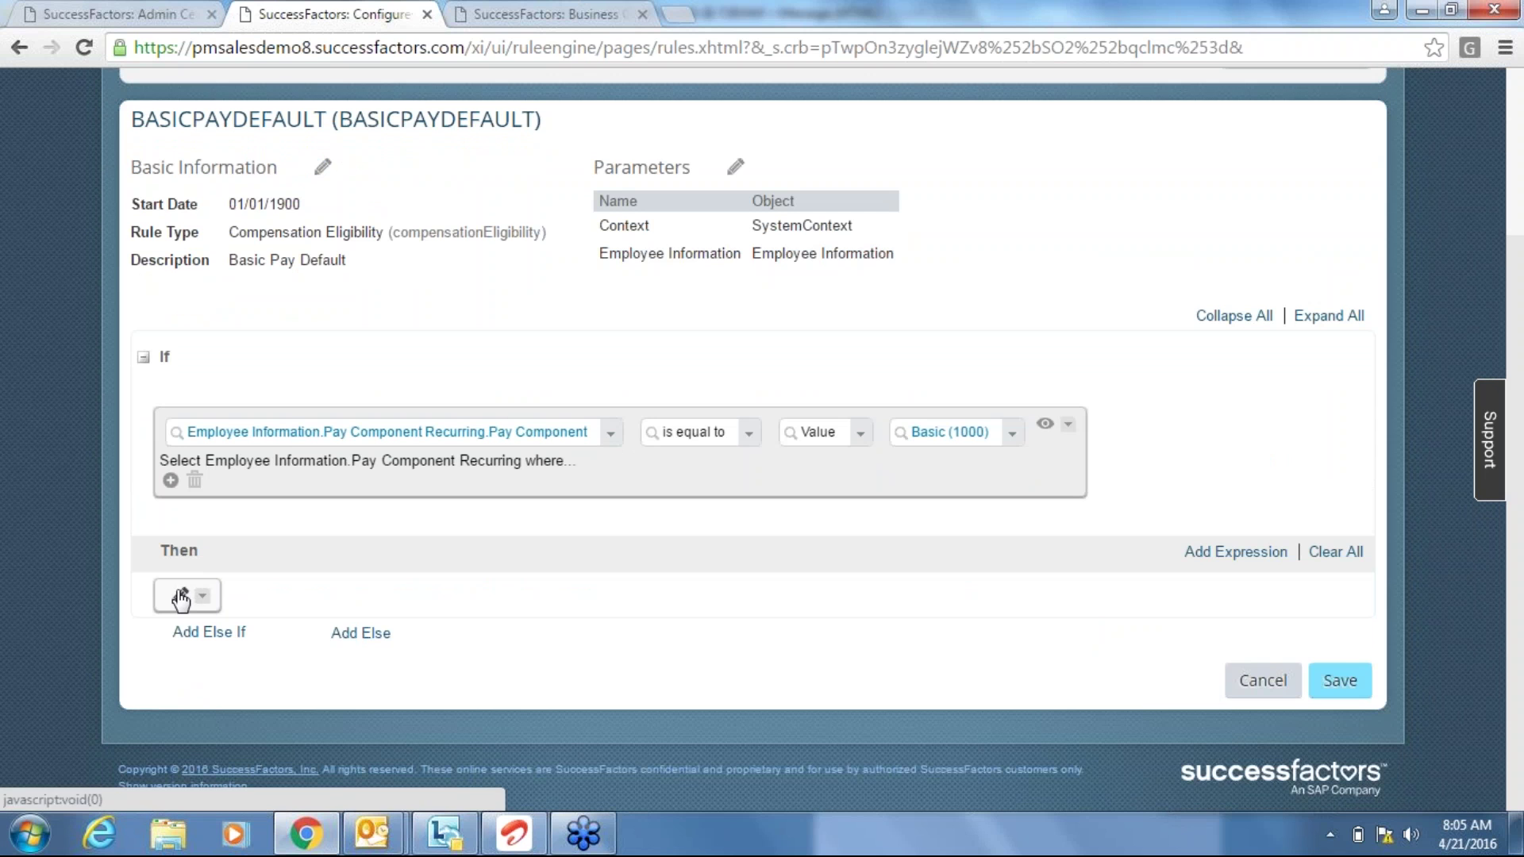
{"action": "left_click", "coordinate": [182, 601]}
{"action": "type", "text": "set"}
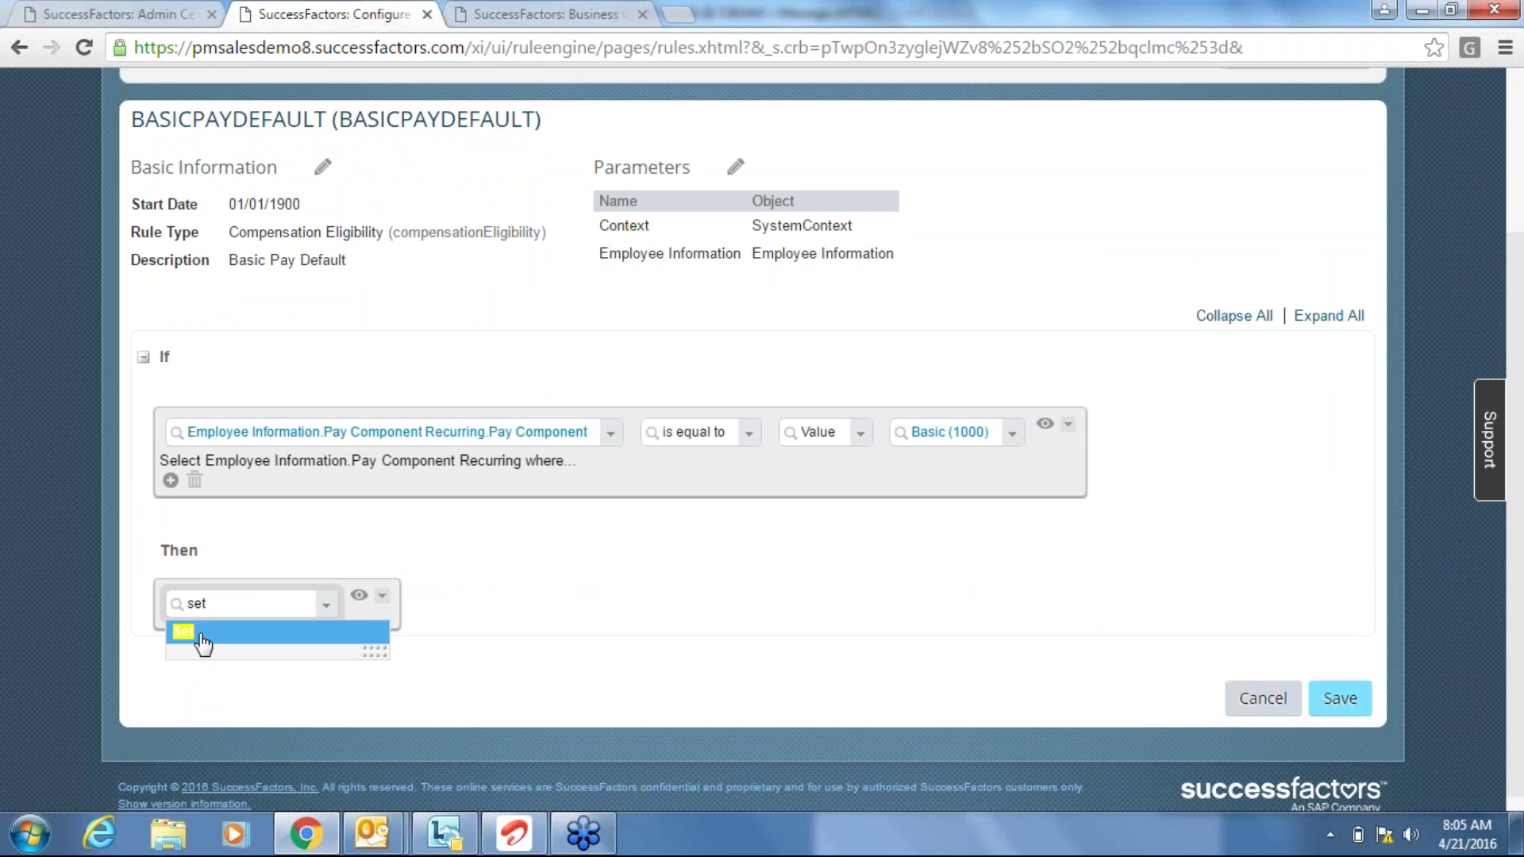
{"action": "left_click", "coordinate": [203, 643]}
{"action": "left_click", "coordinate": [347, 607]}
{"action": "type", "text": "amount"}
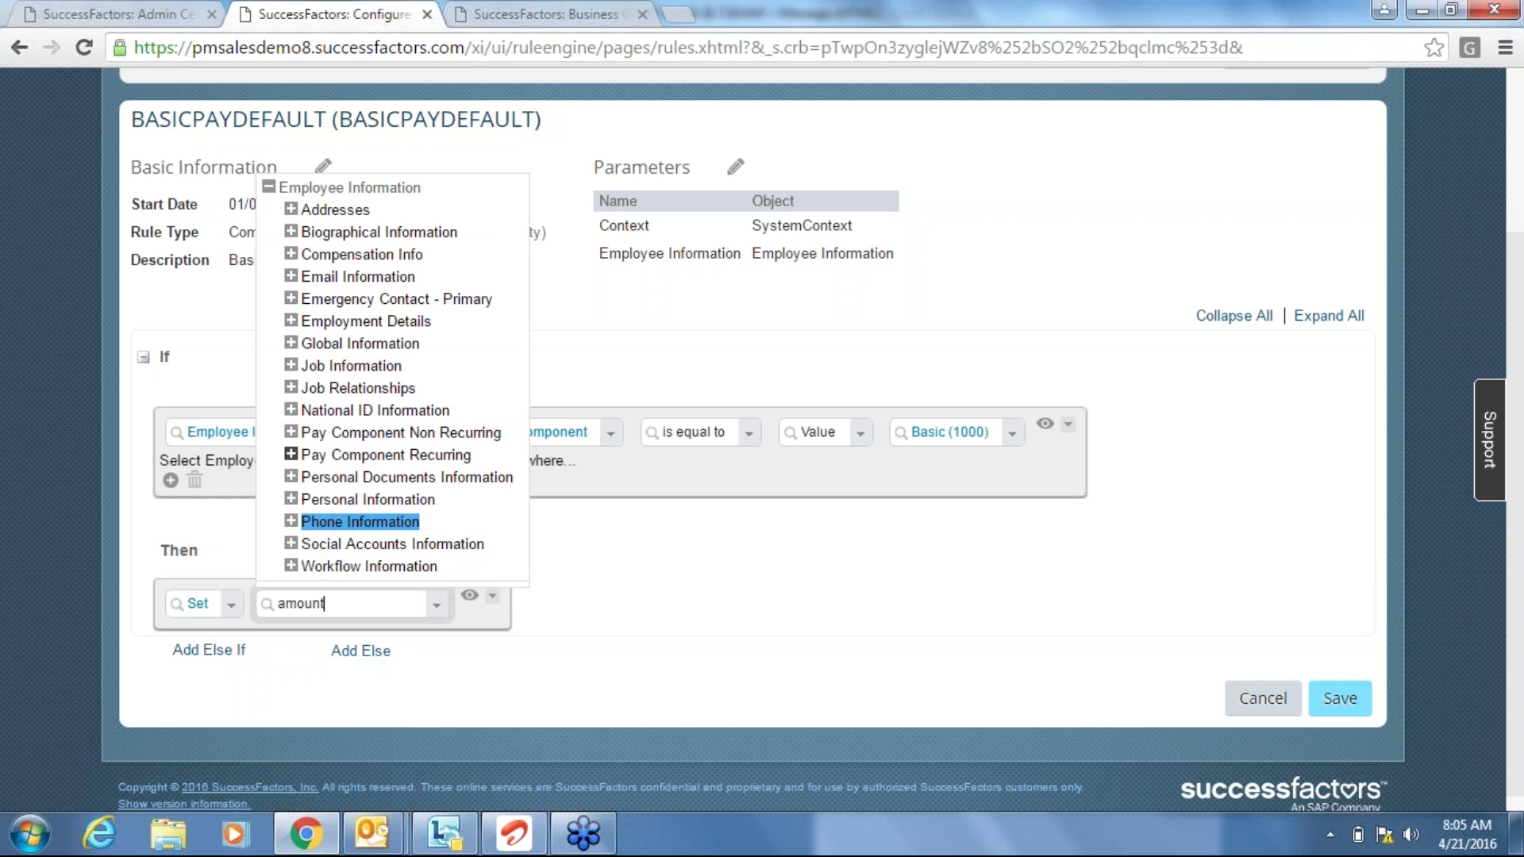
{"action": "left_click", "coordinate": [291, 455]}
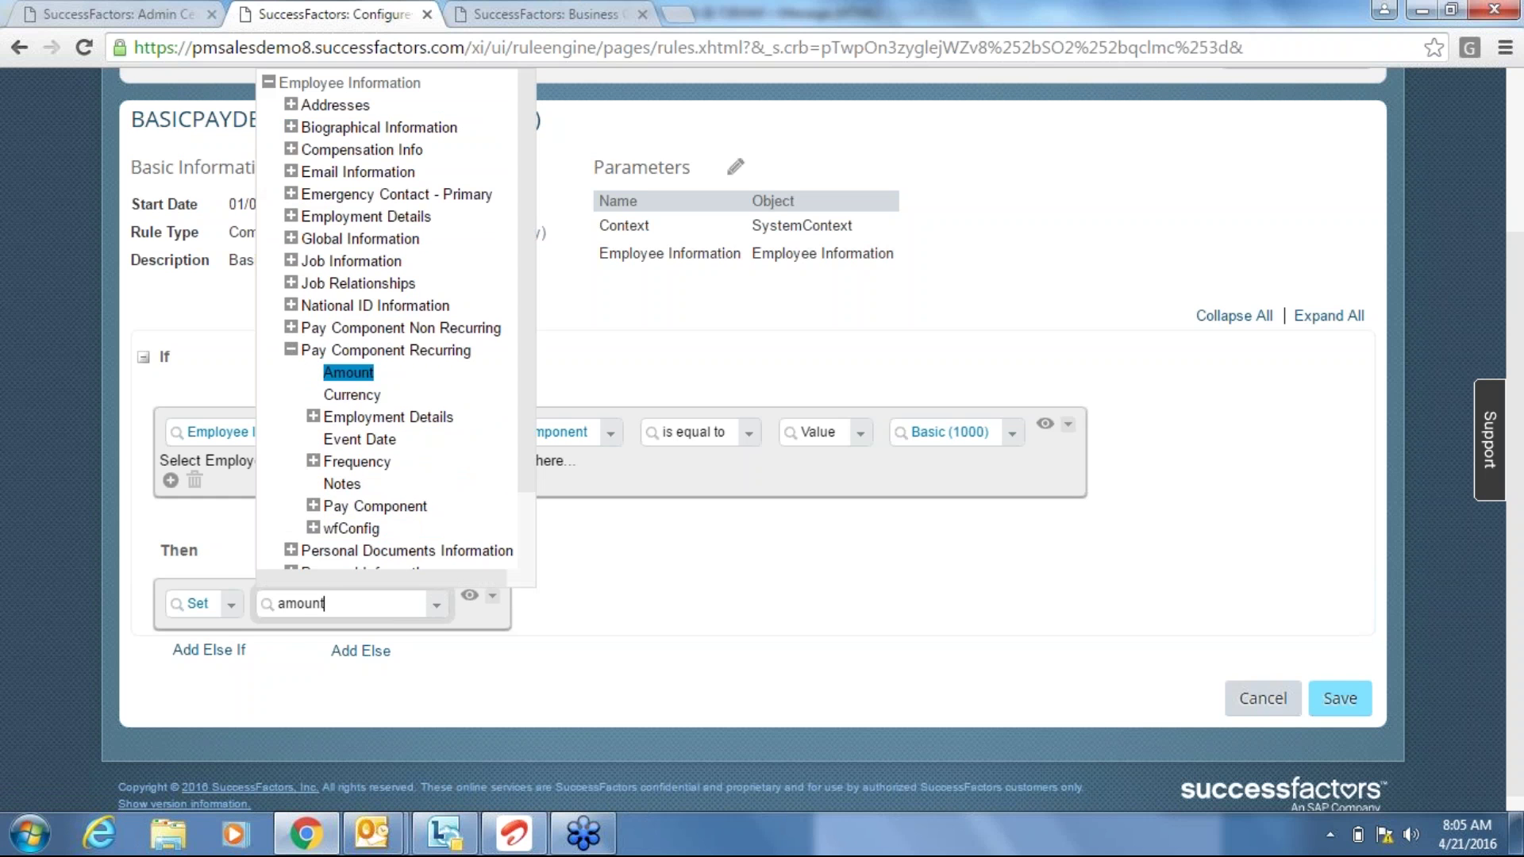
{"action": "left_click", "coordinate": [347, 373]}
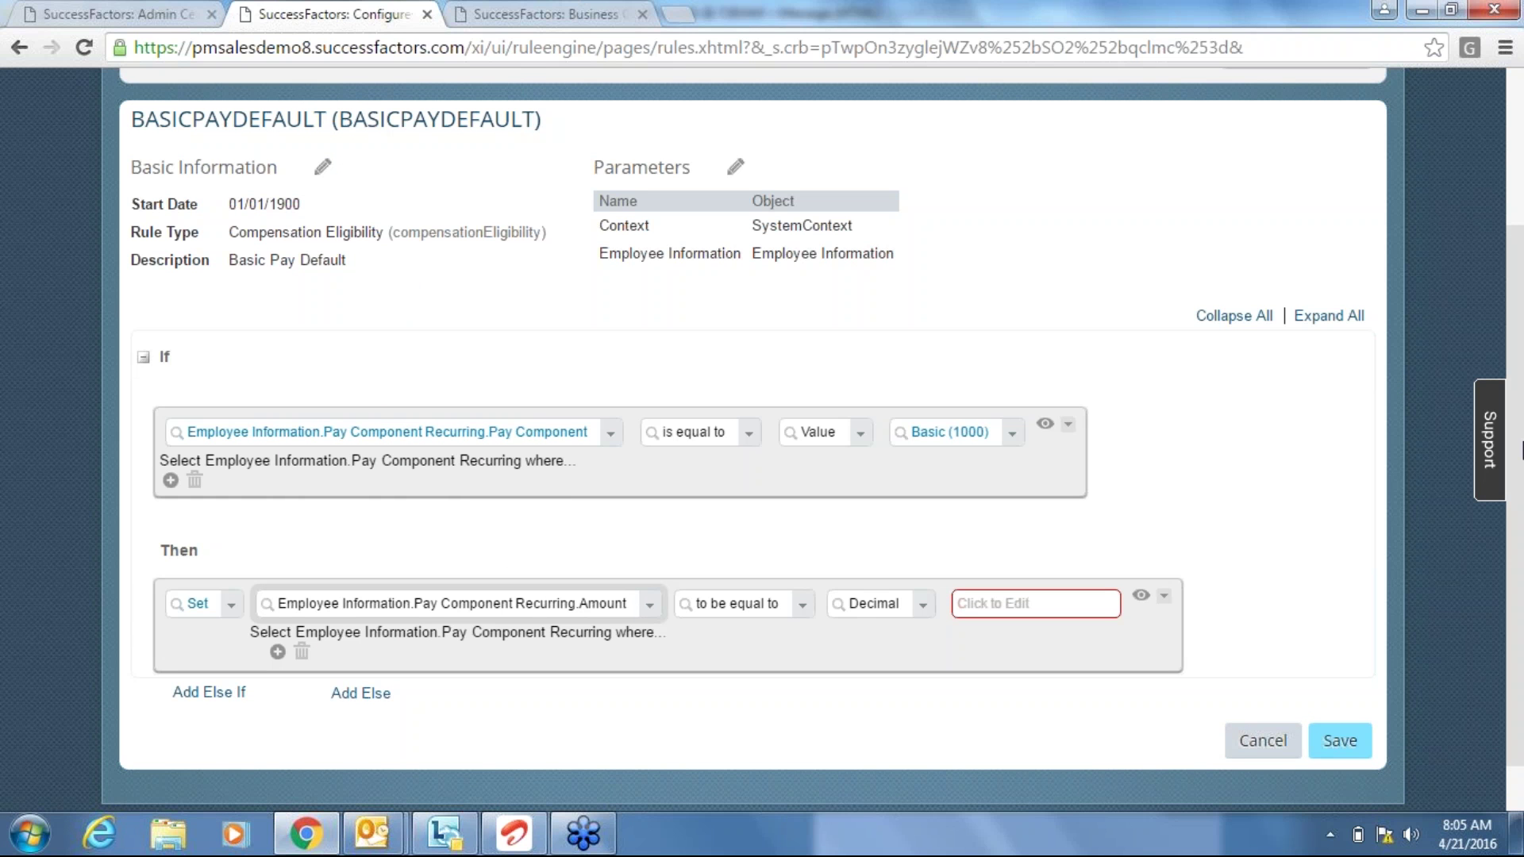
Enter 30000 as the amount value.
{"action": "left_click", "coordinate": [982, 605]}
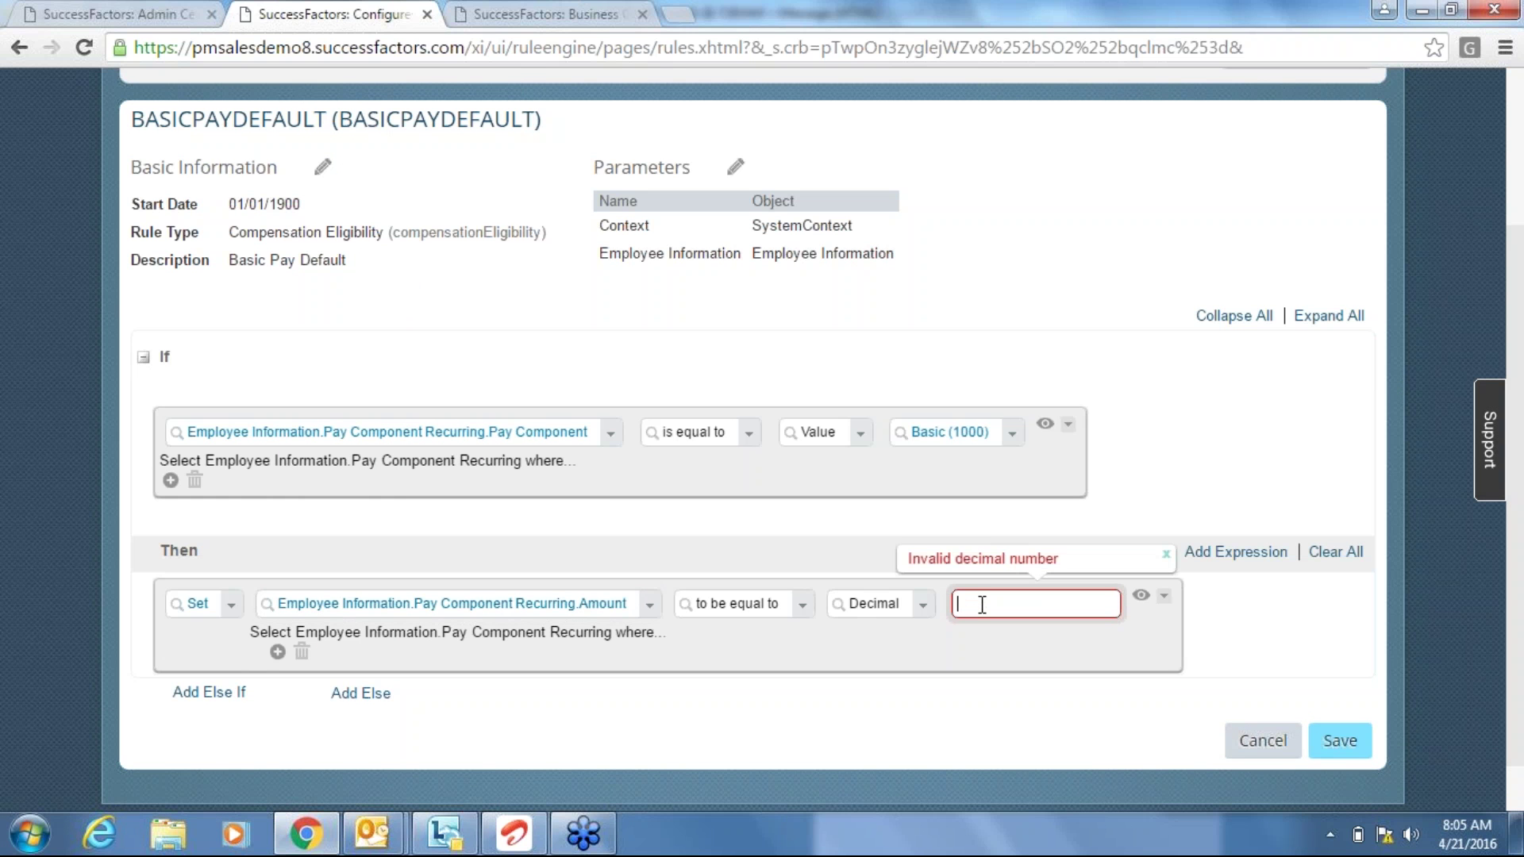
{"action": "type", "text": "30"}
{"action": "key", "text": "BackSpace"}
{"action": "type", "text": "0000"}
{"action": "left_click", "coordinate": [1073, 753]}
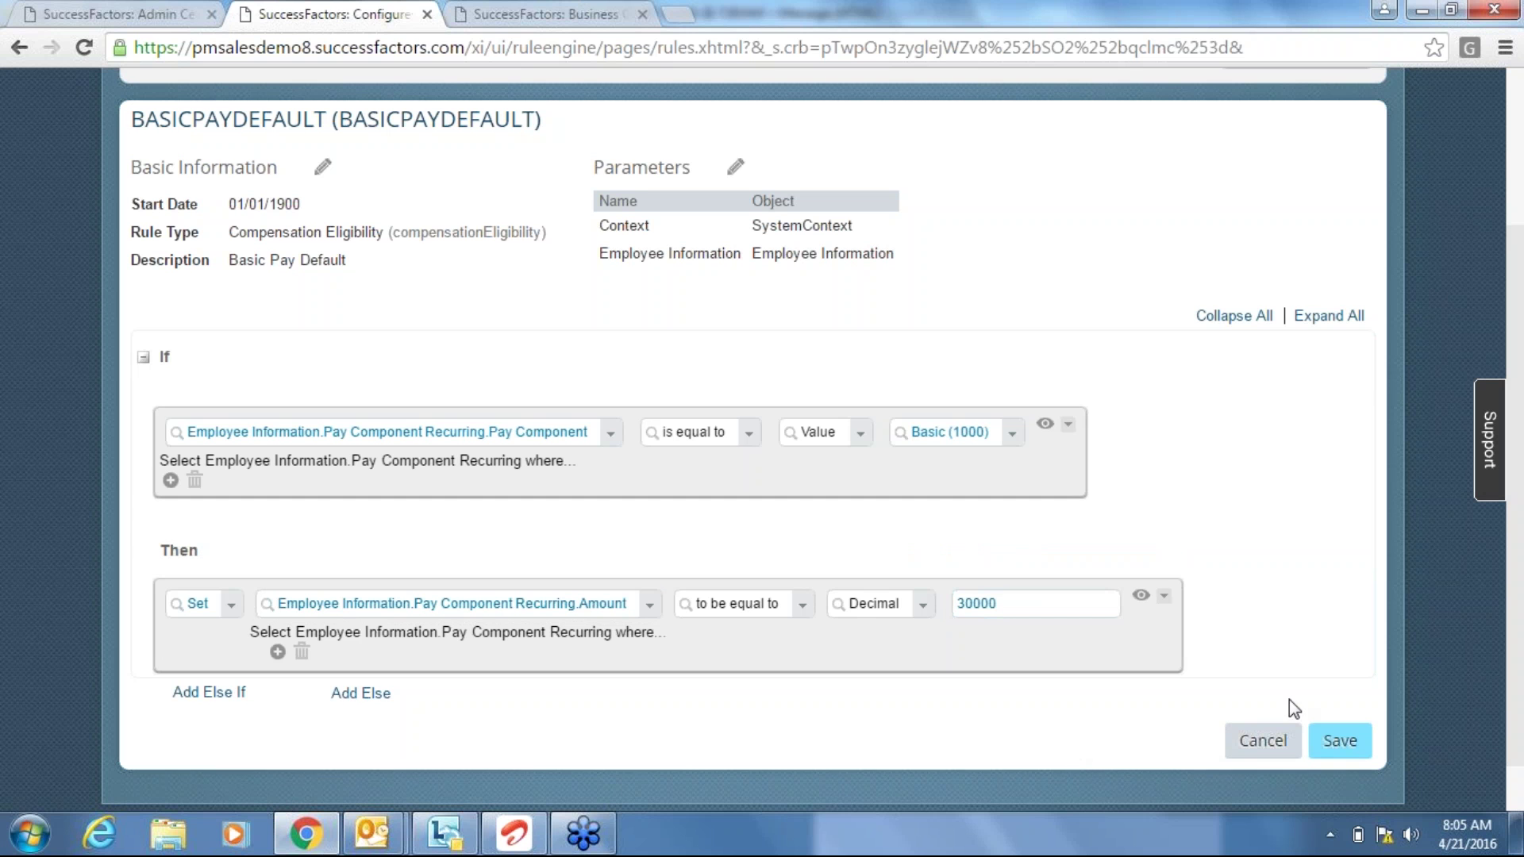
Save BASICPAYDEFAULT, then open payComponentRecurring under compInfo in Business Configuration.
{"action": "left_click", "coordinate": [1333, 740]}
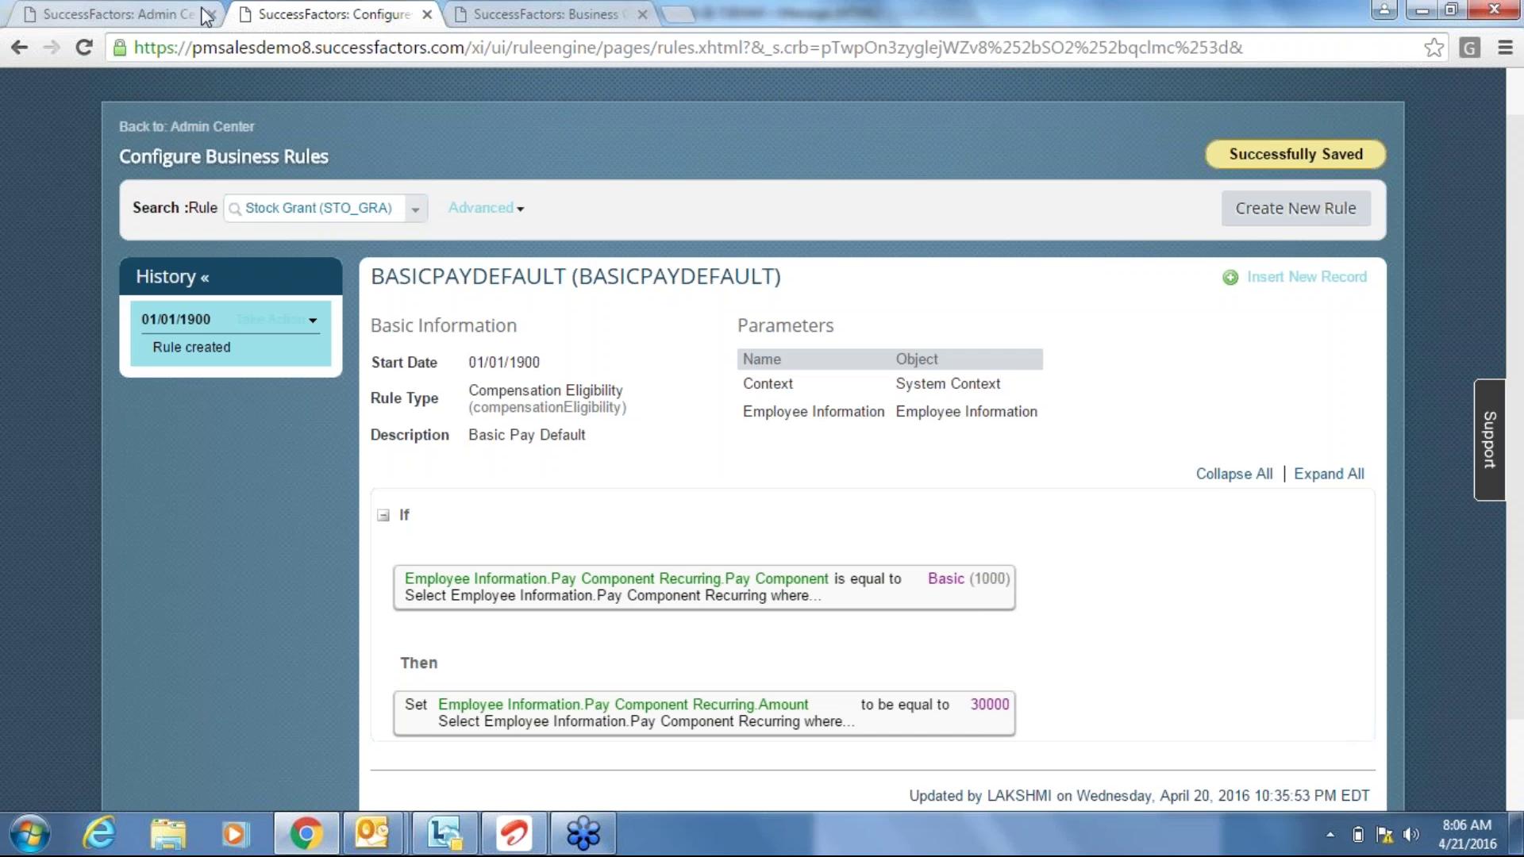
{"action": "left_click", "coordinate": [490, 11]}
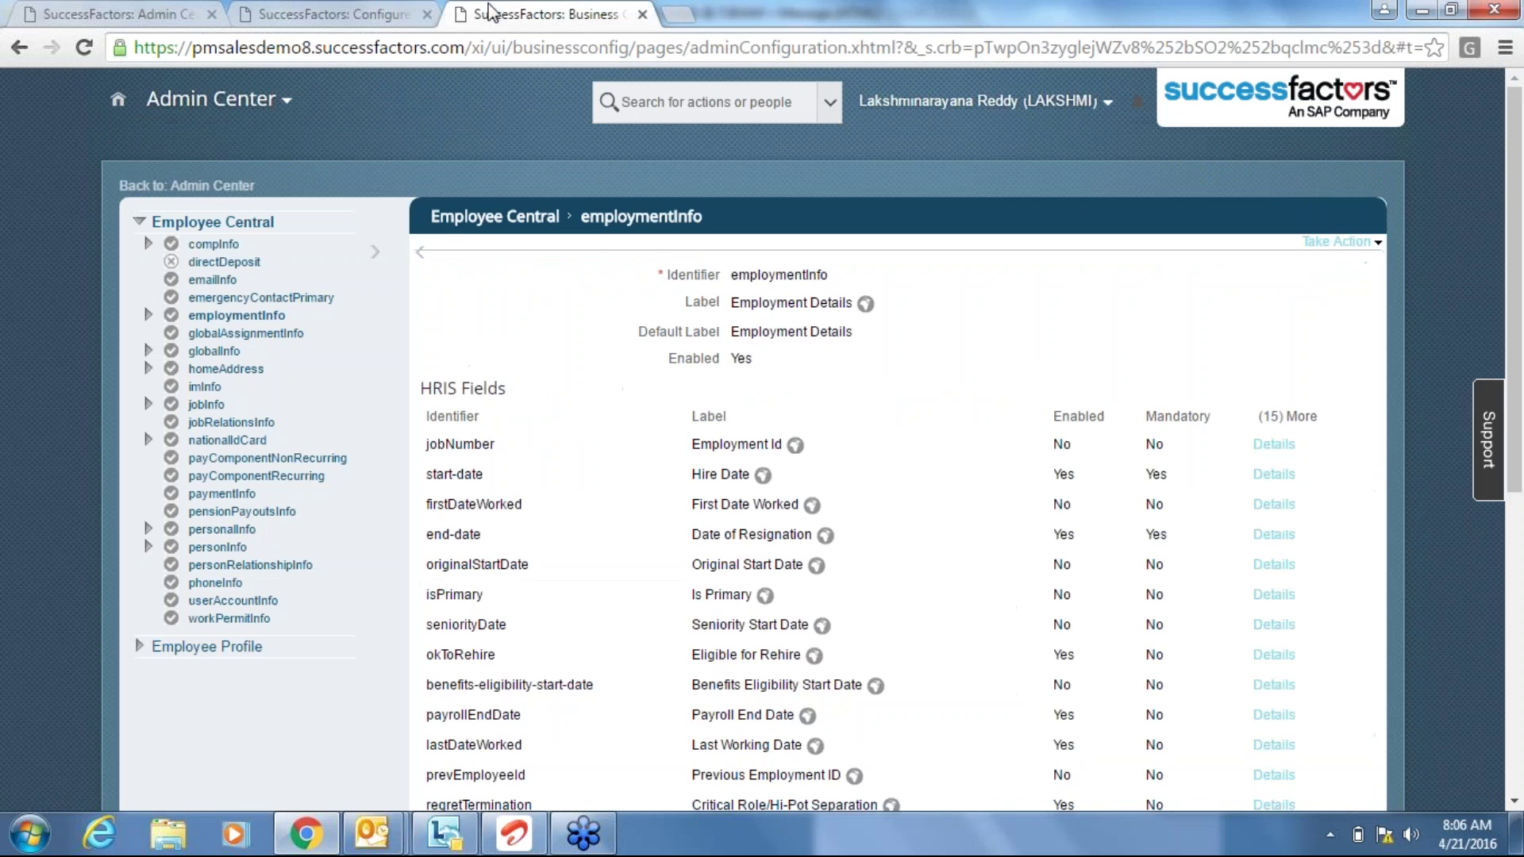
{"action": "left_click", "coordinate": [212, 244]}
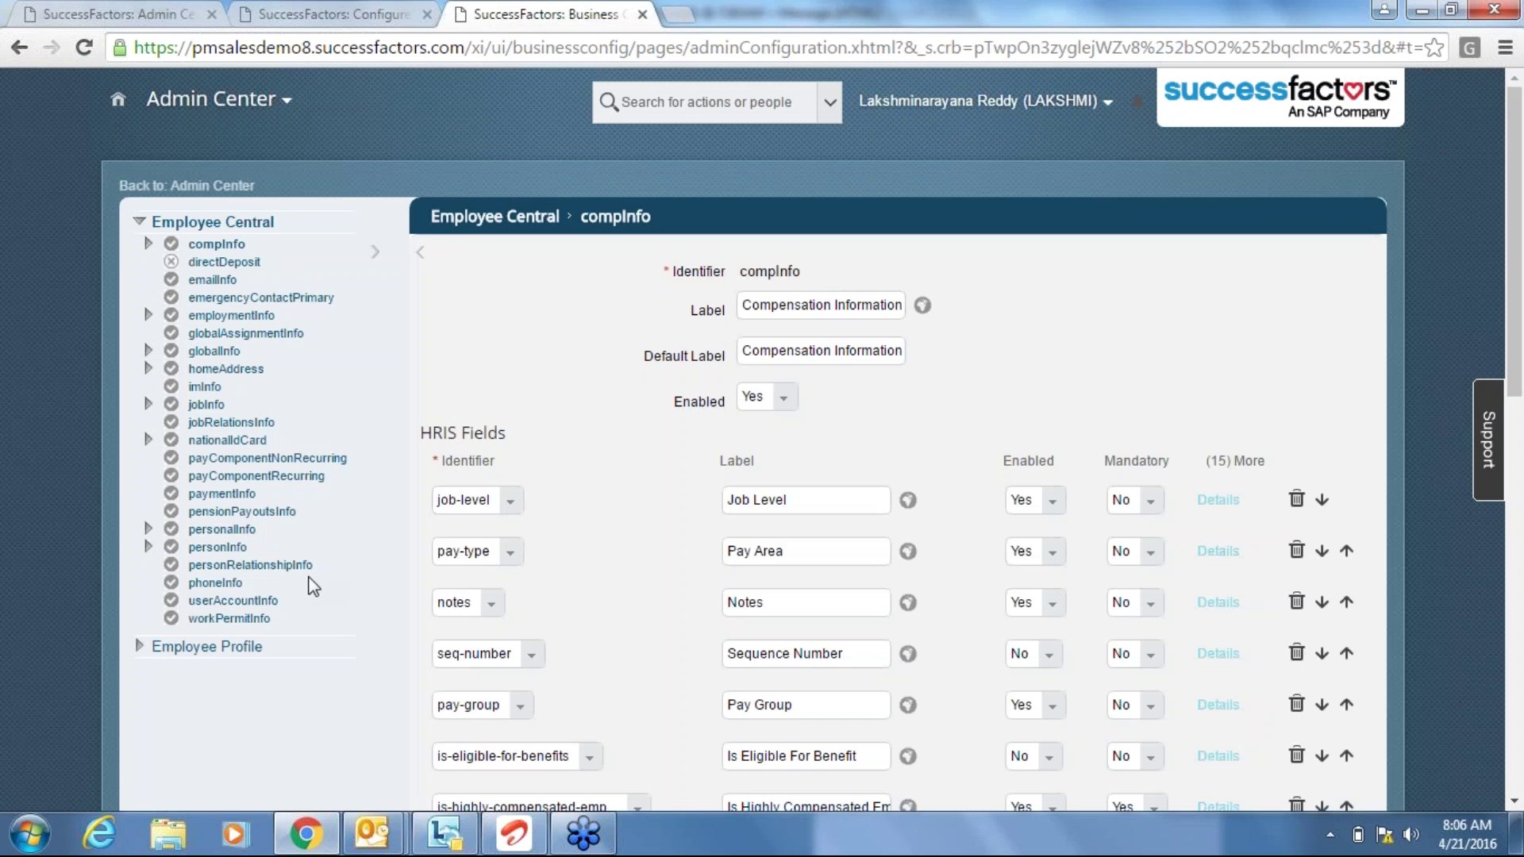
{"action": "left_click", "coordinate": [270, 476]}
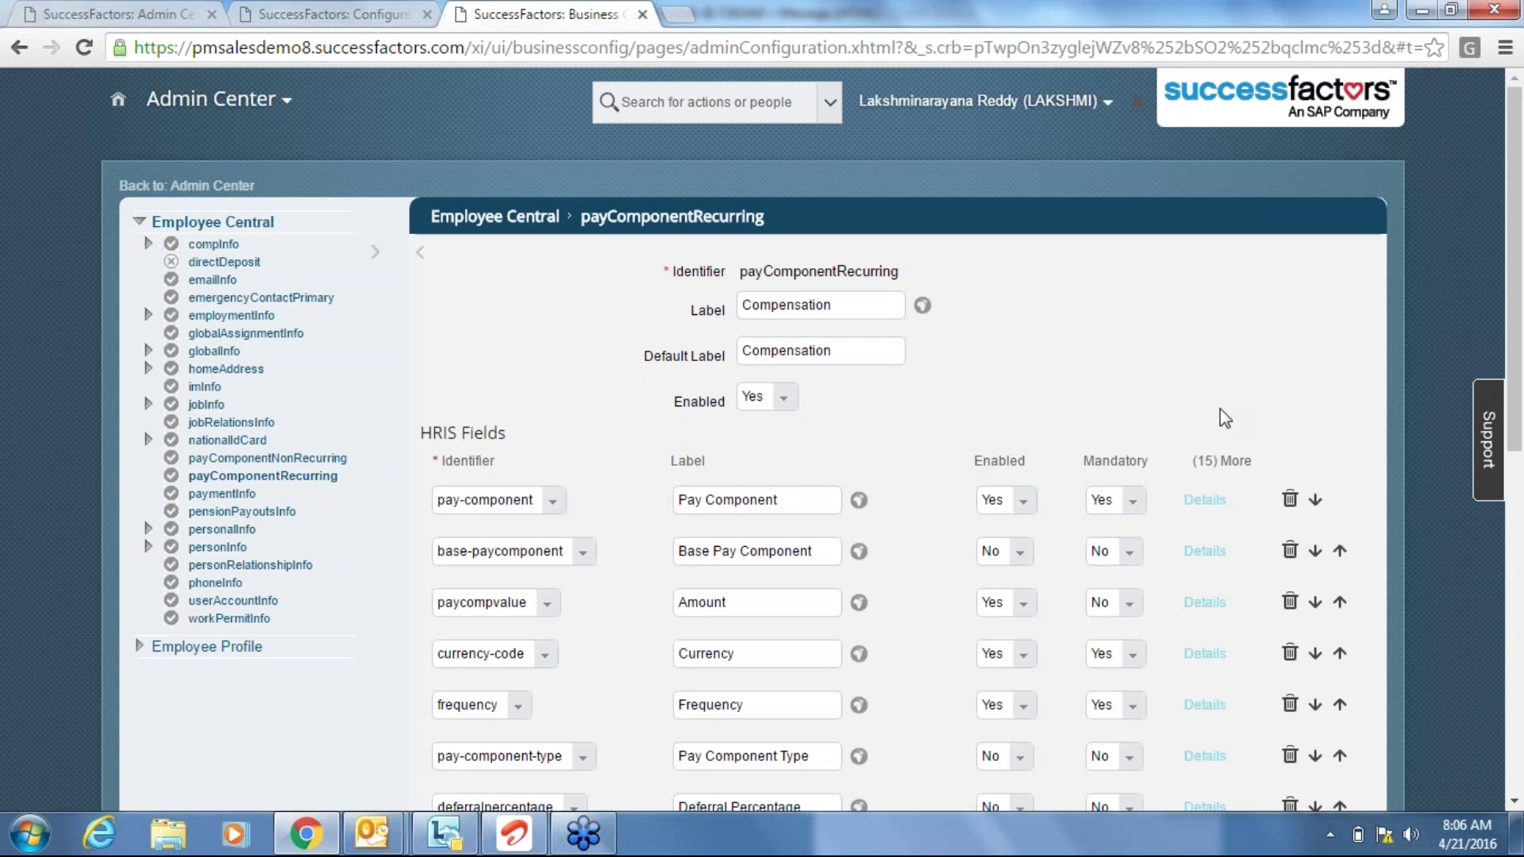
Add an onChange BASICPAYDEFAULT trigger on pay-component with base object Employee Information.
{"action": "left_click", "coordinate": [1206, 501]}
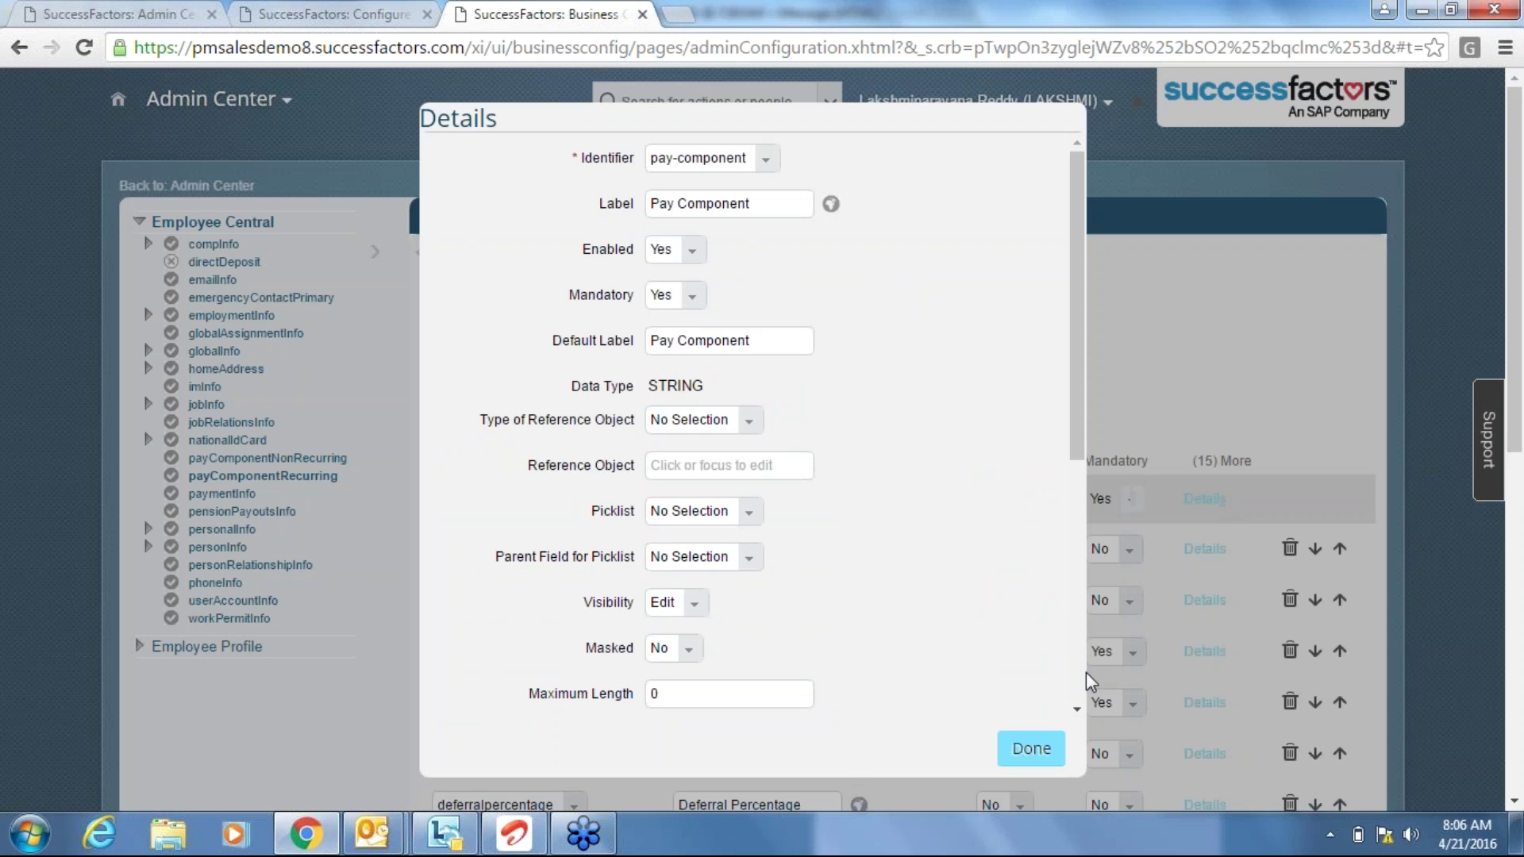
{"action": "key", "text": "ctrl+a"}
{"action": "left_click", "coordinate": [984, 652]}
{"action": "scroll", "coordinate": [1073, 673], "scroll_direction": "down", "scroll_amount": 5}
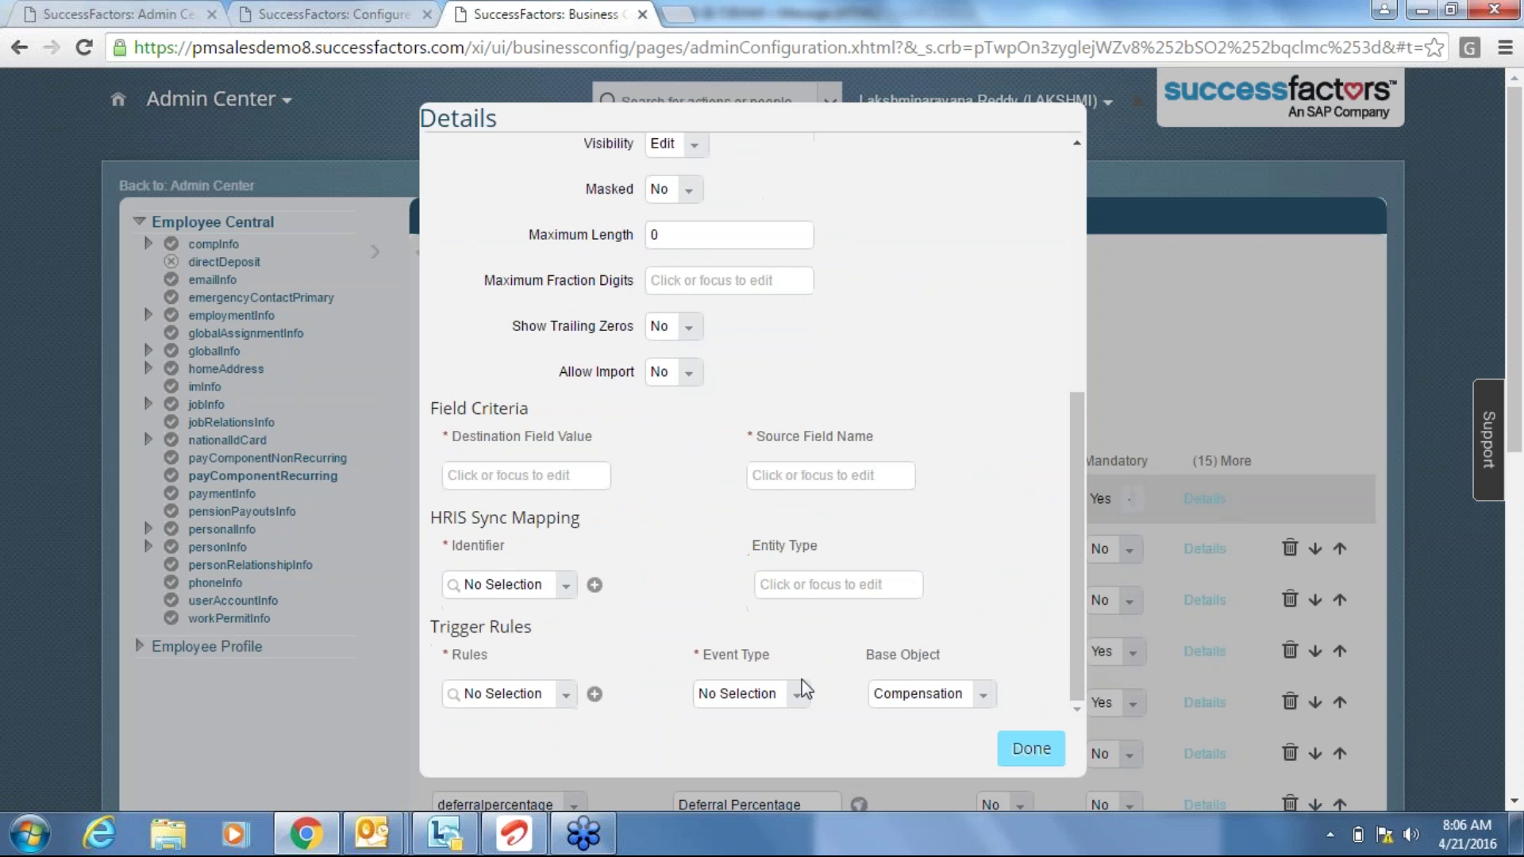
{"action": "left_click", "coordinate": [988, 701]}
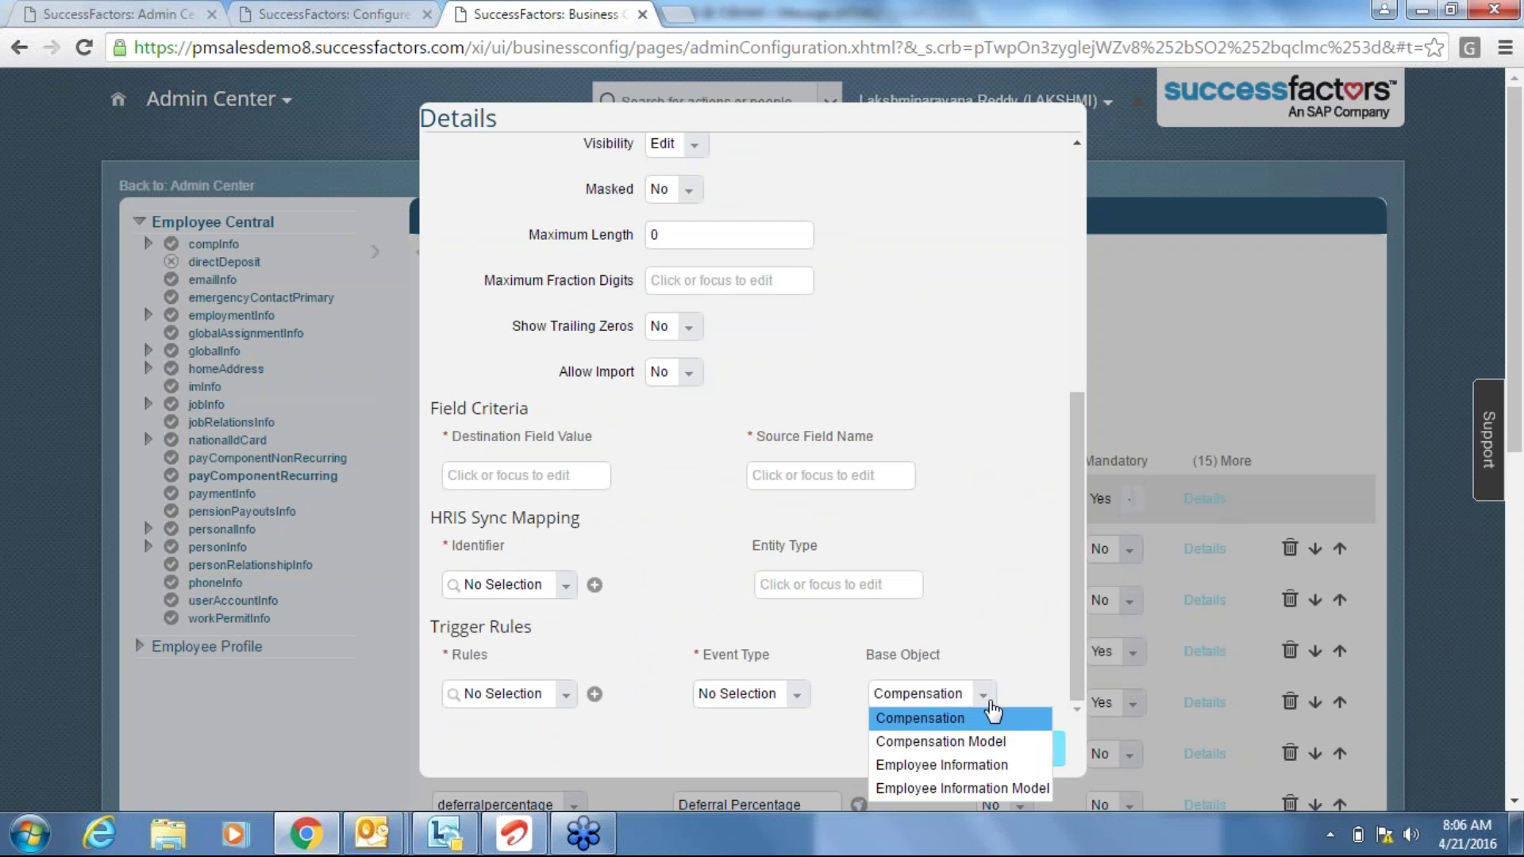
{"action": "left_click", "coordinate": [941, 765]}
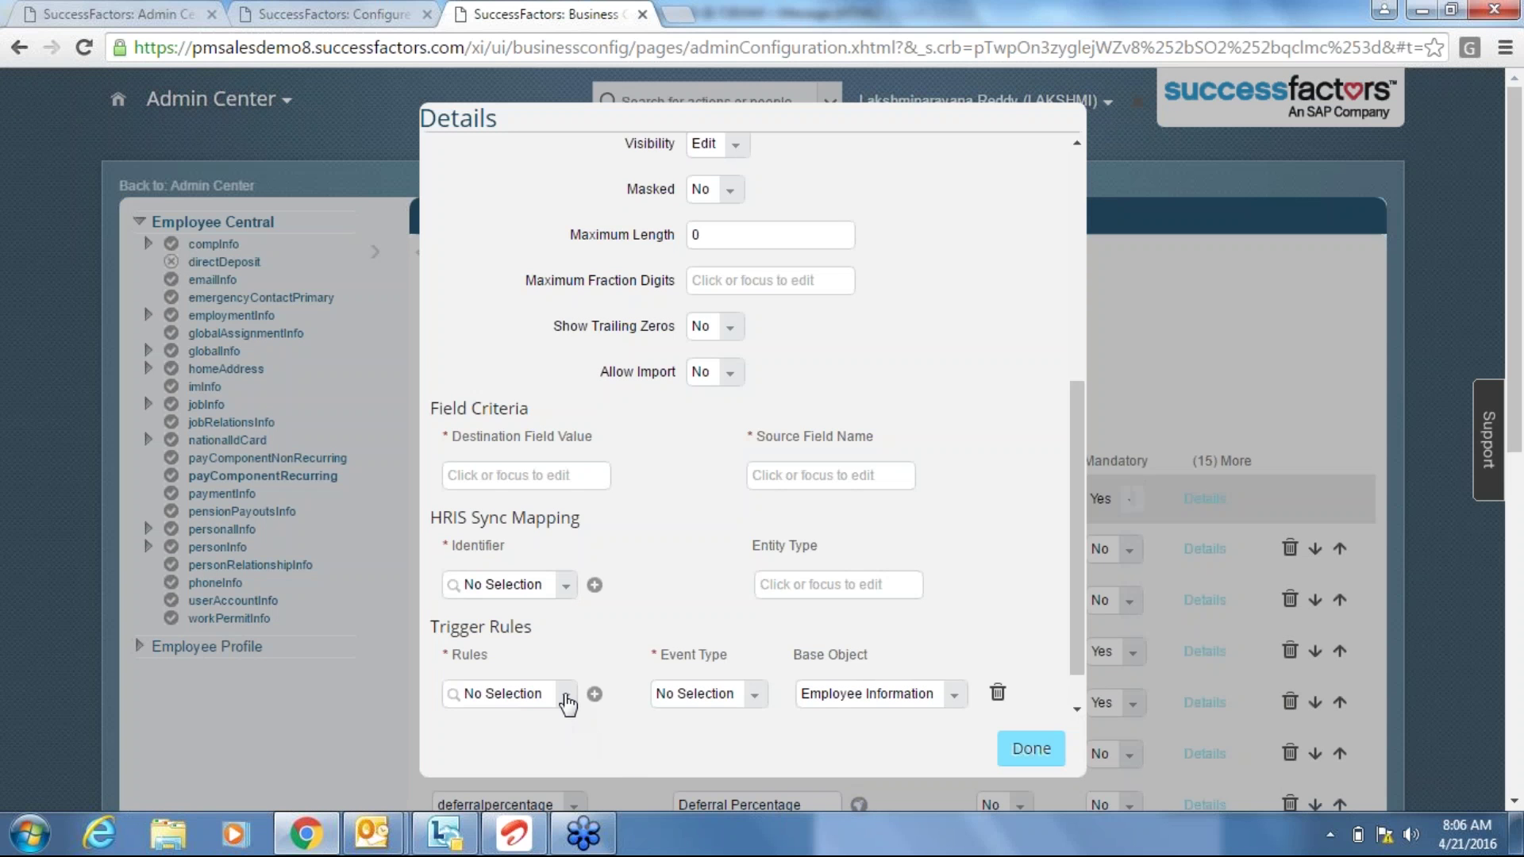
{"action": "left_click", "coordinate": [565, 695]}
{"action": "left_click", "coordinate": [565, 695]}
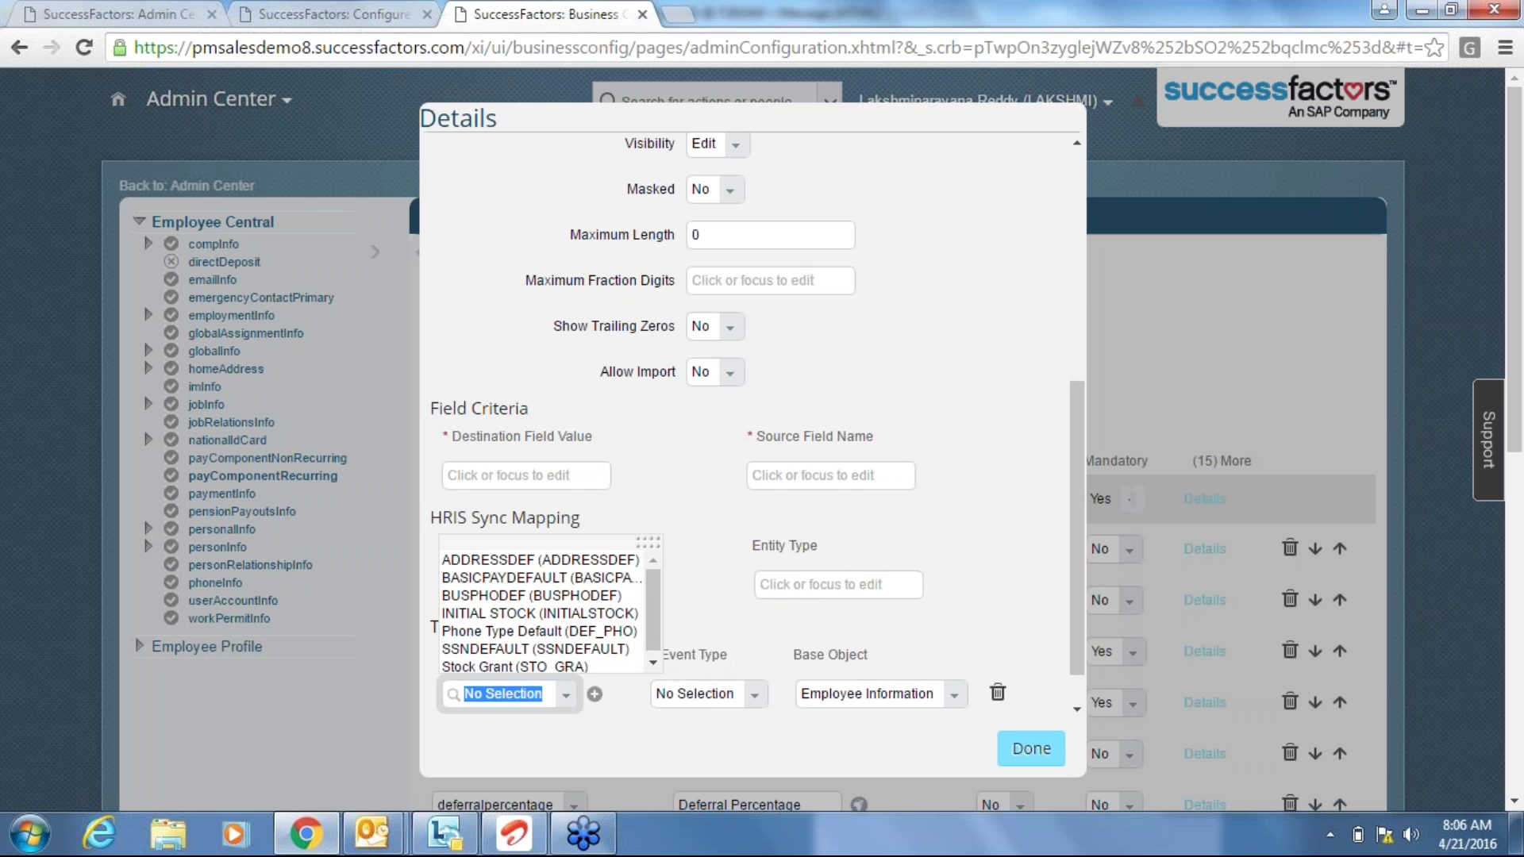
{"action": "key", "text": "Escape"}
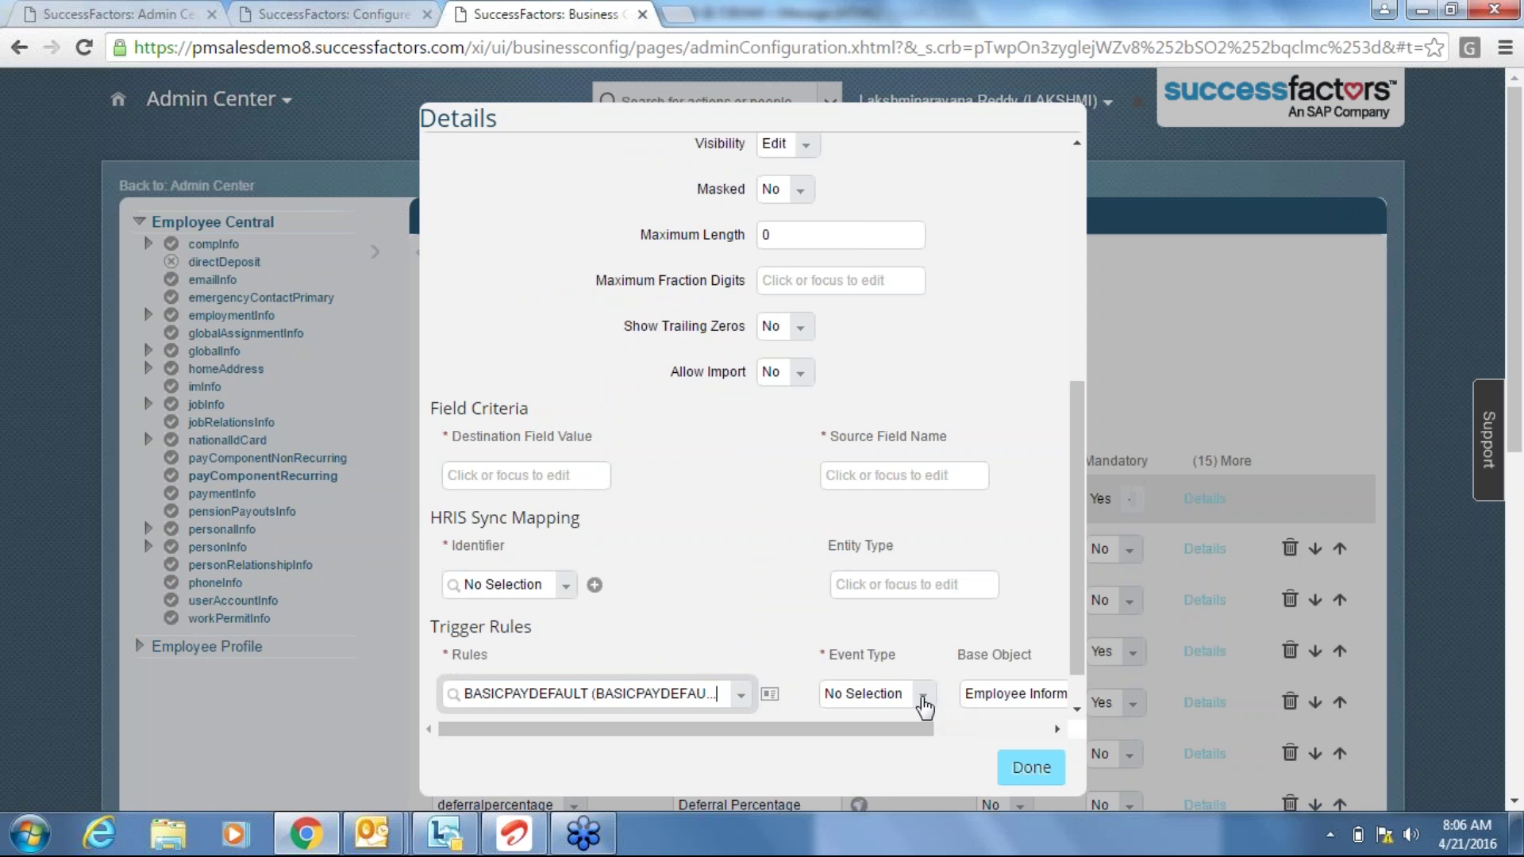
{"action": "left_click", "coordinate": [921, 703]}
{"action": "left_click", "coordinate": [873, 731]}
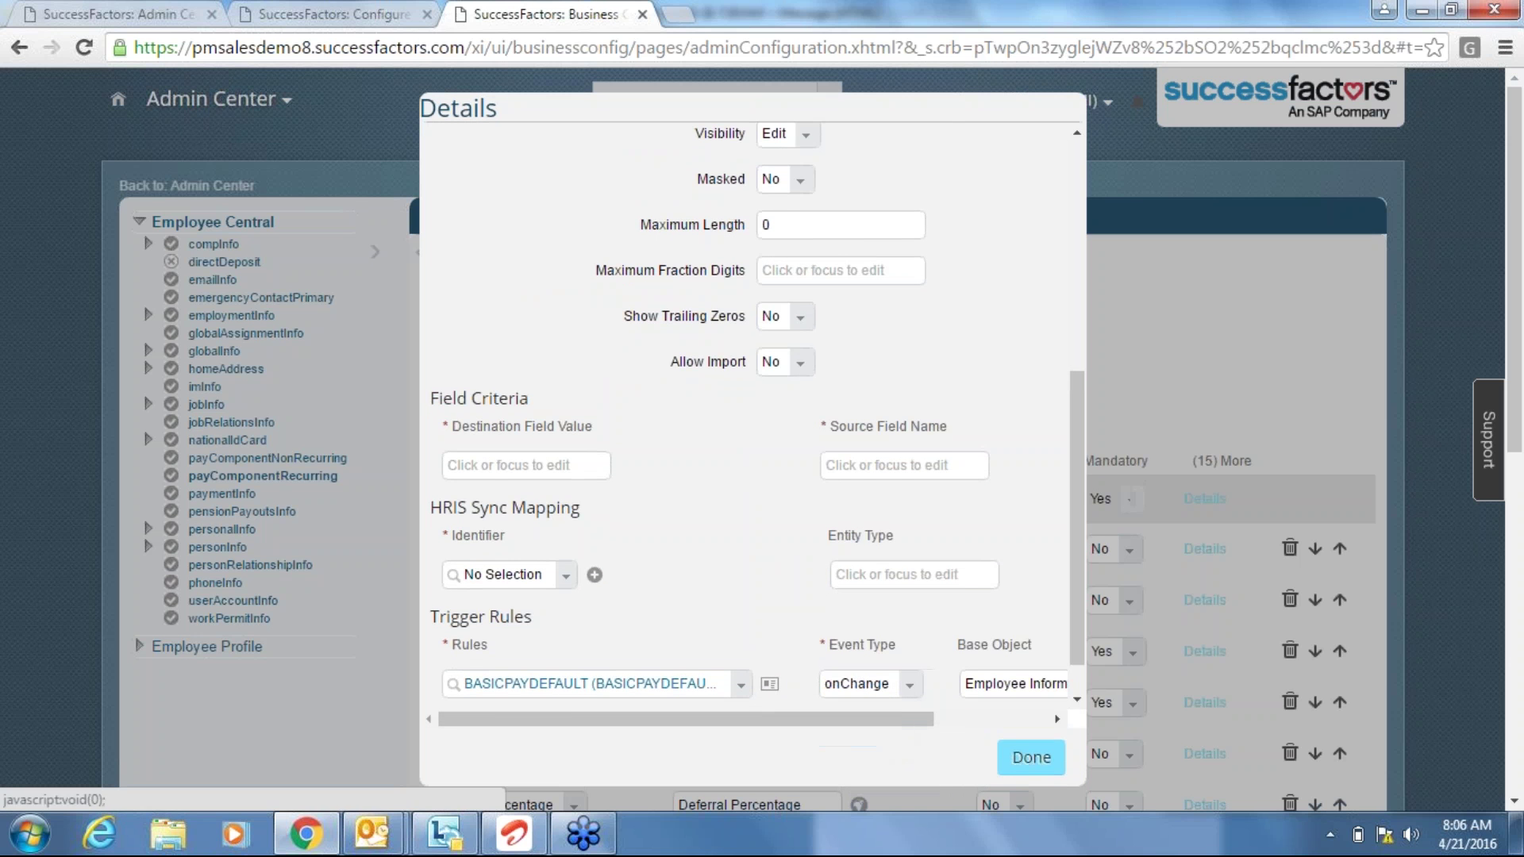
{"action": "left_click", "coordinate": [1032, 757]}
Save the payComponentRecurring configuration.
{"action": "left_click", "coordinate": [309, 14]}
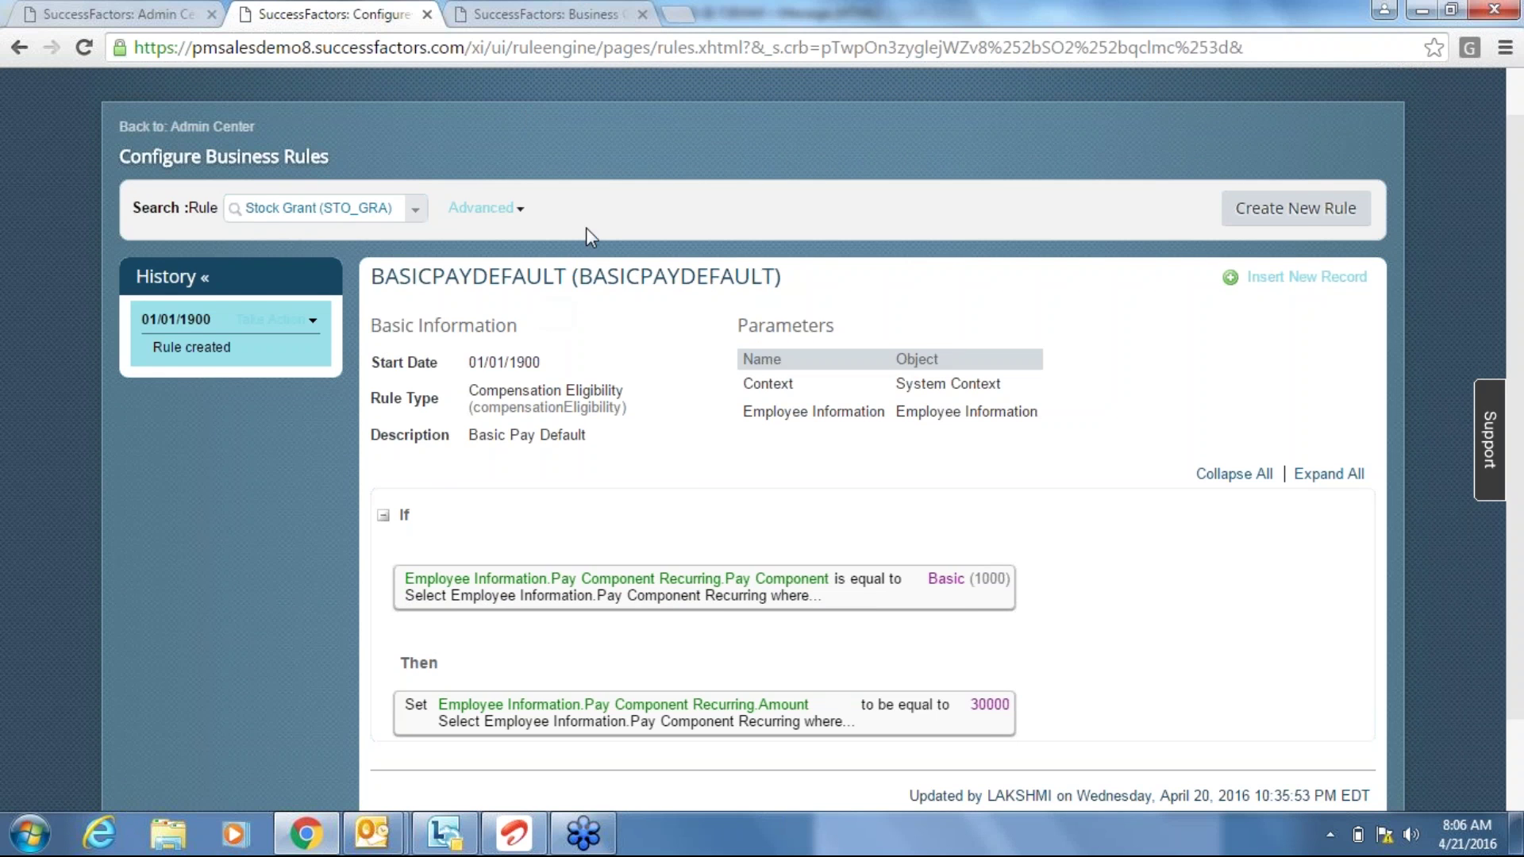
{"action": "left_click", "coordinate": [547, 14]}
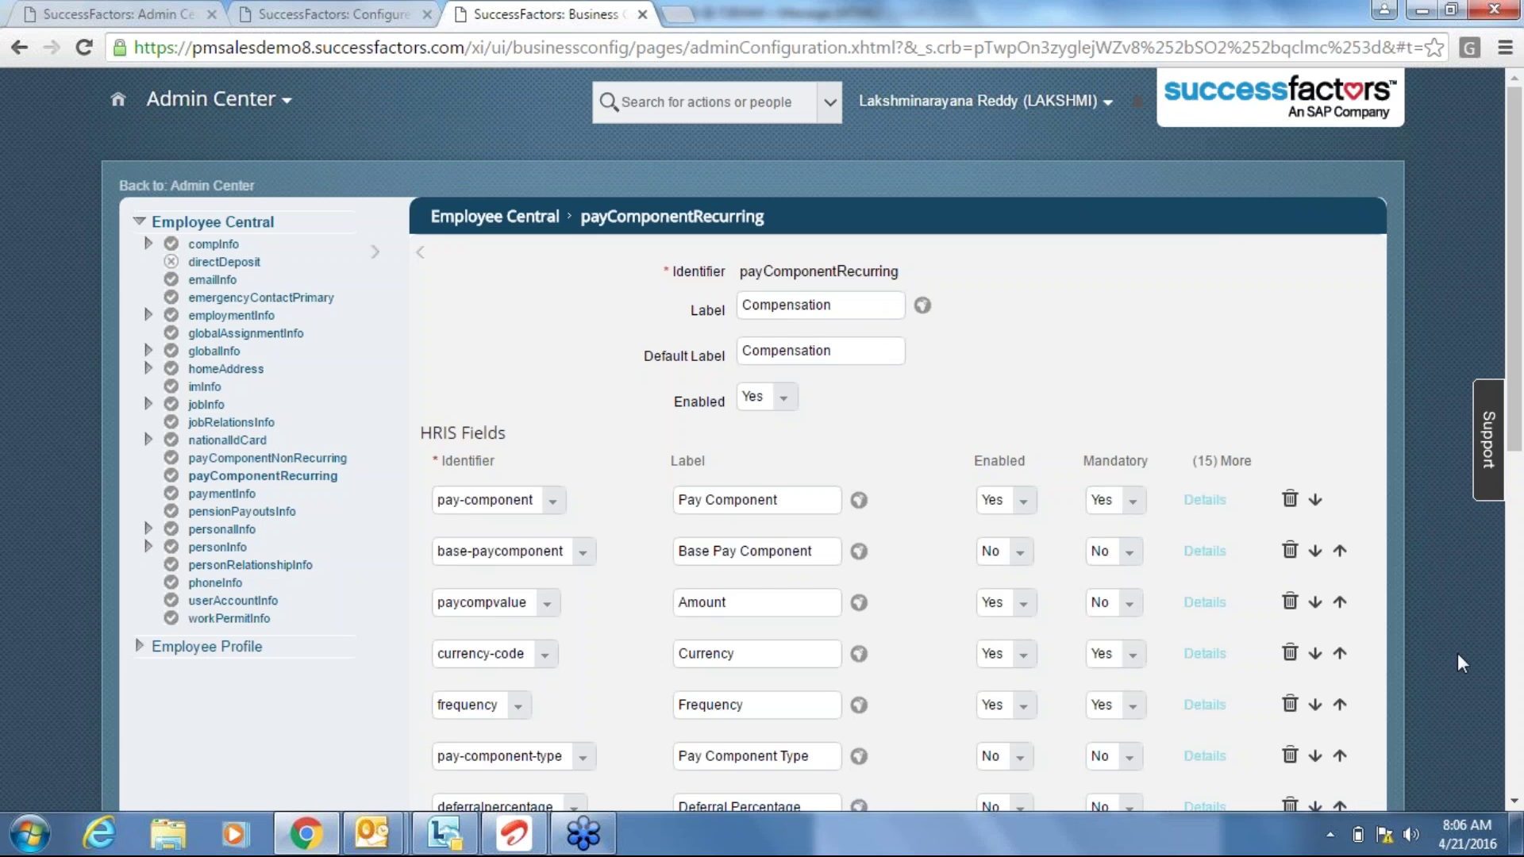
{"action": "scroll", "coordinate": [1521, 712], "scroll_direction": "down", "scroll_amount": 1}
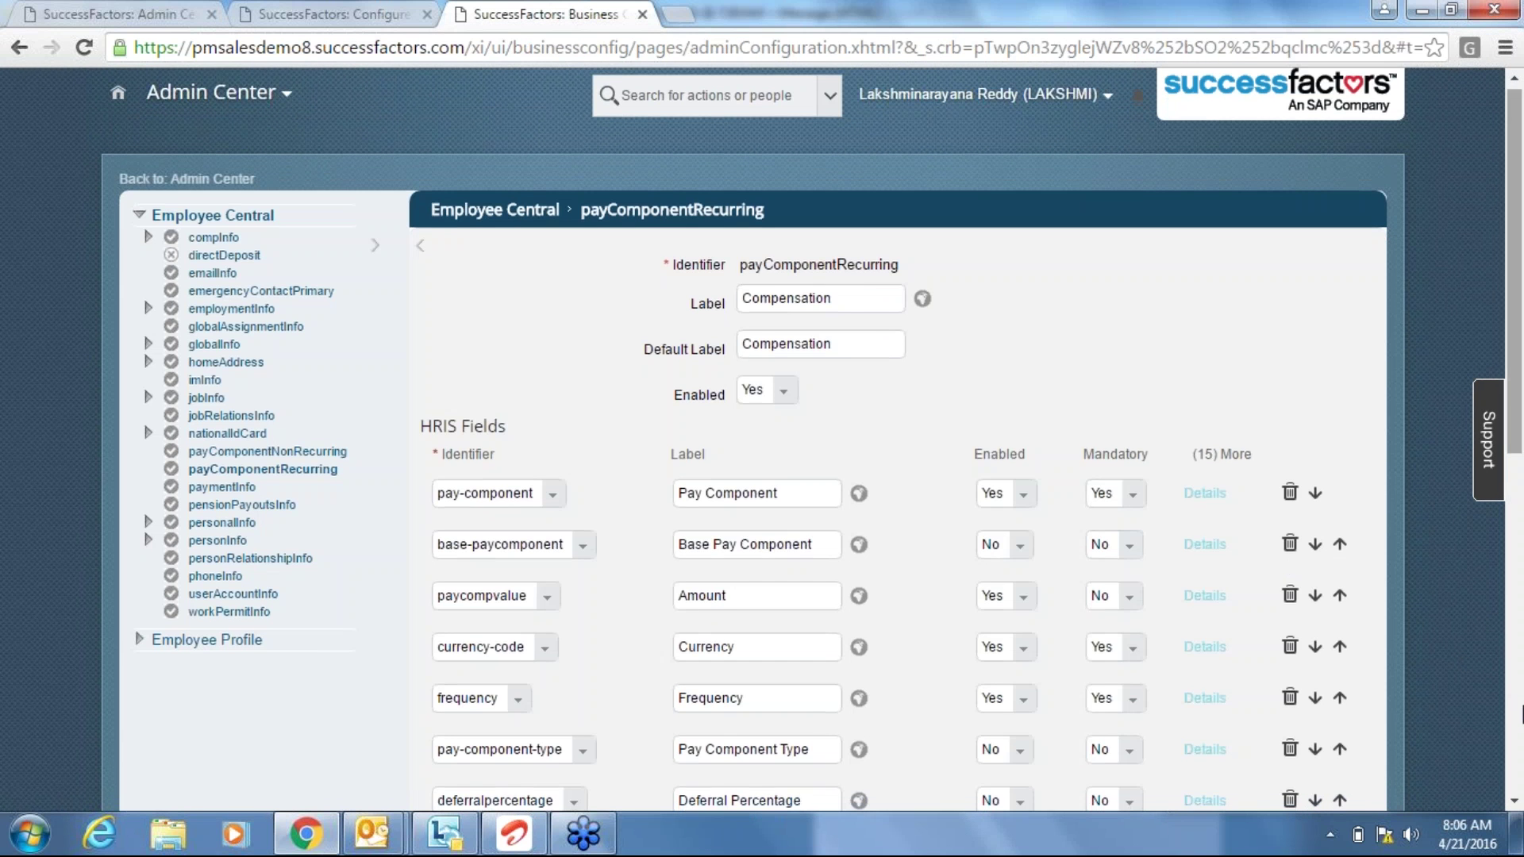
{"action": "scroll", "coordinate": [1521, 712], "scroll_direction": "down", "scroll_amount": 8}
{"action": "left_click", "coordinate": [1345, 736]}
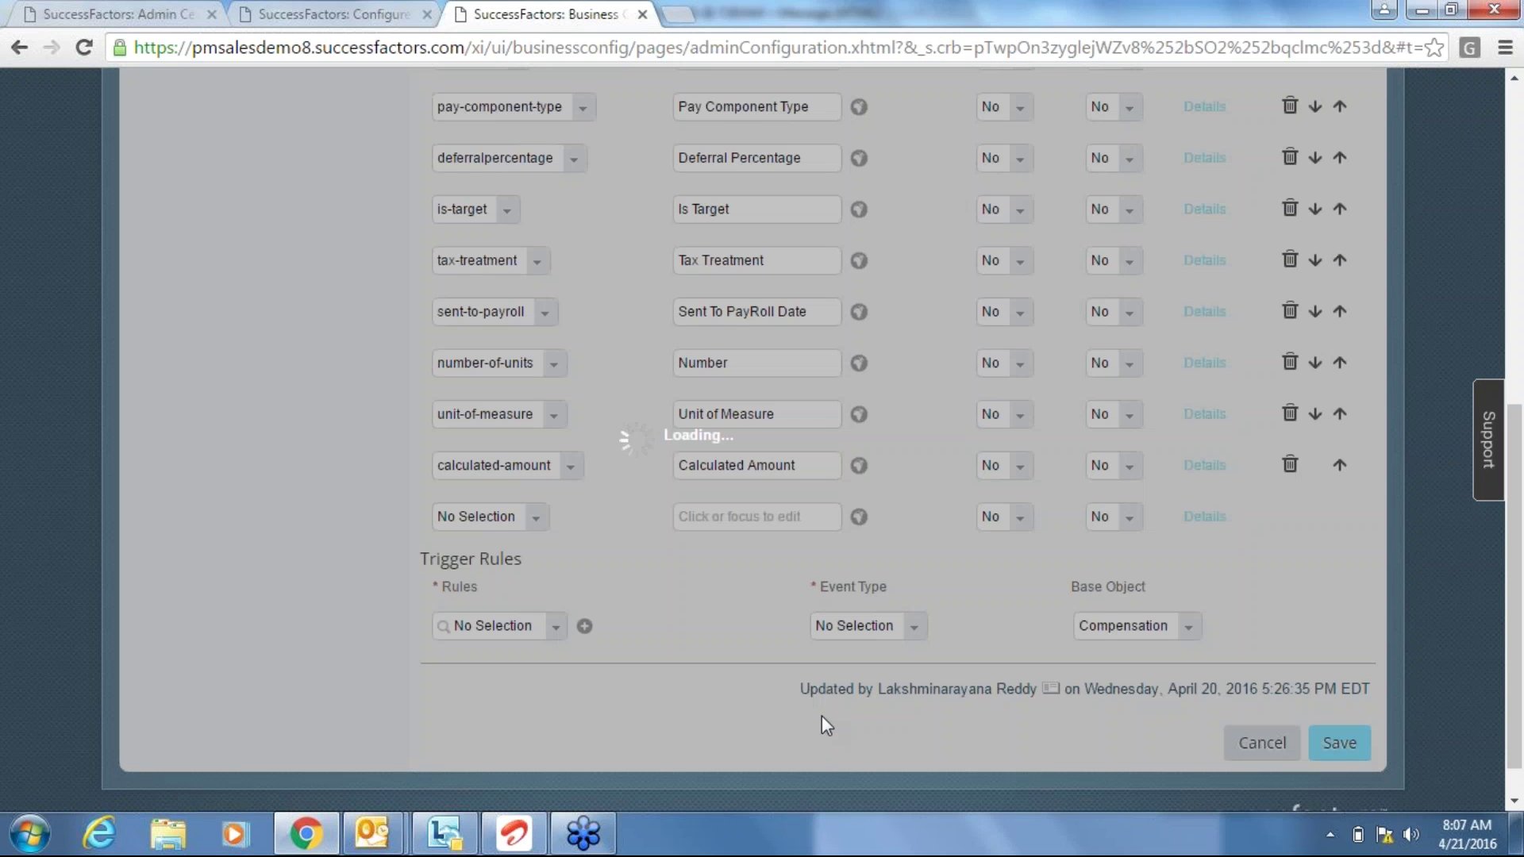
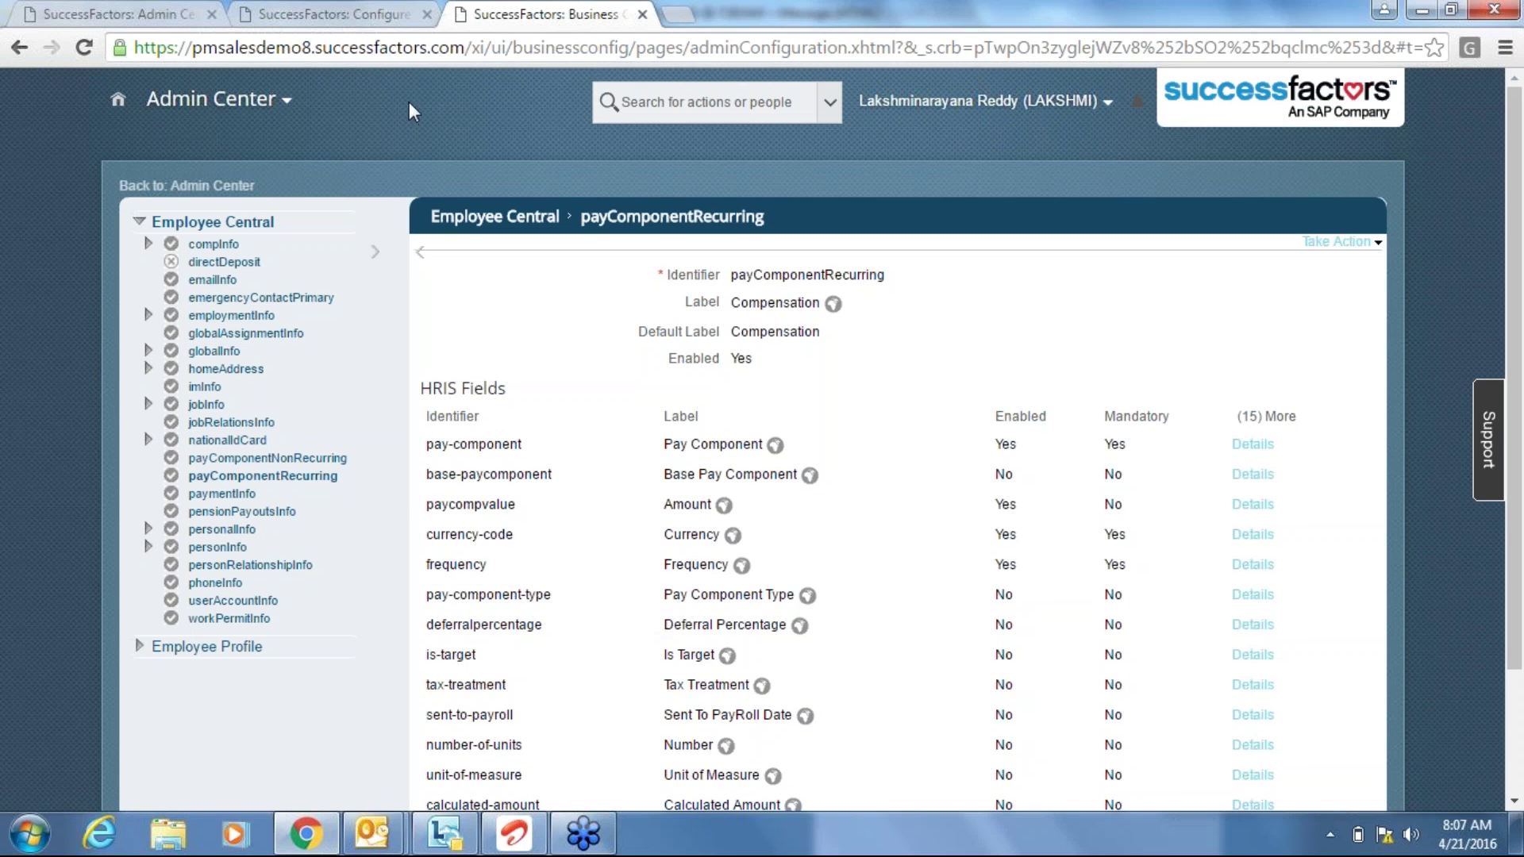
Review the BASICPAYDEFAULT business rule tab, then return to the Admin Center home page.
{"action": "left_click", "coordinate": [320, 8]}
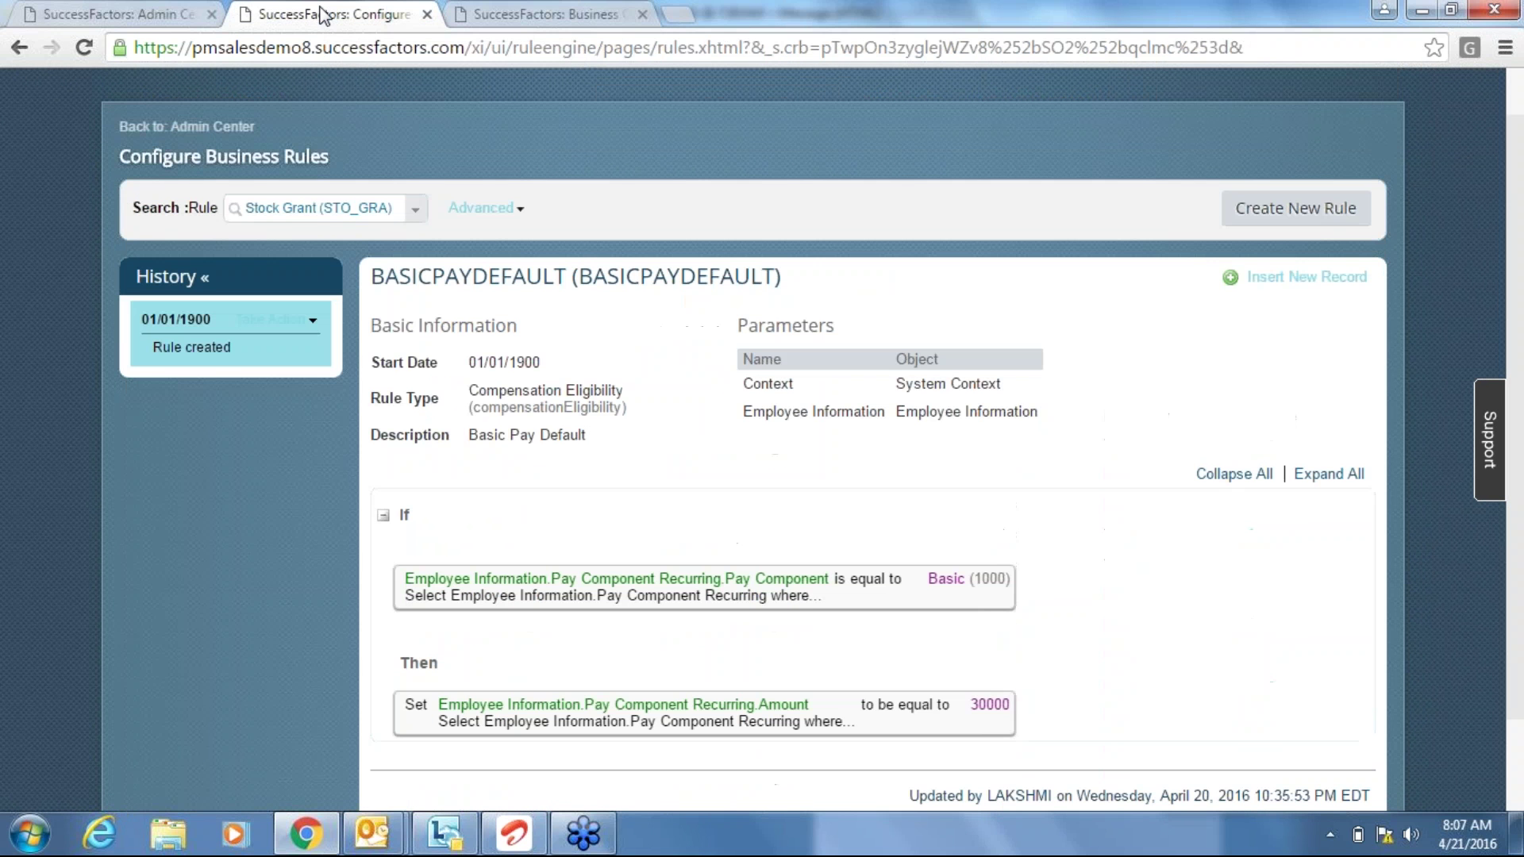
{"action": "left_click", "coordinate": [102, 9]}
{"action": "left_click", "coordinate": [294, 11]}
{"action": "left_click", "coordinate": [138, 8]}
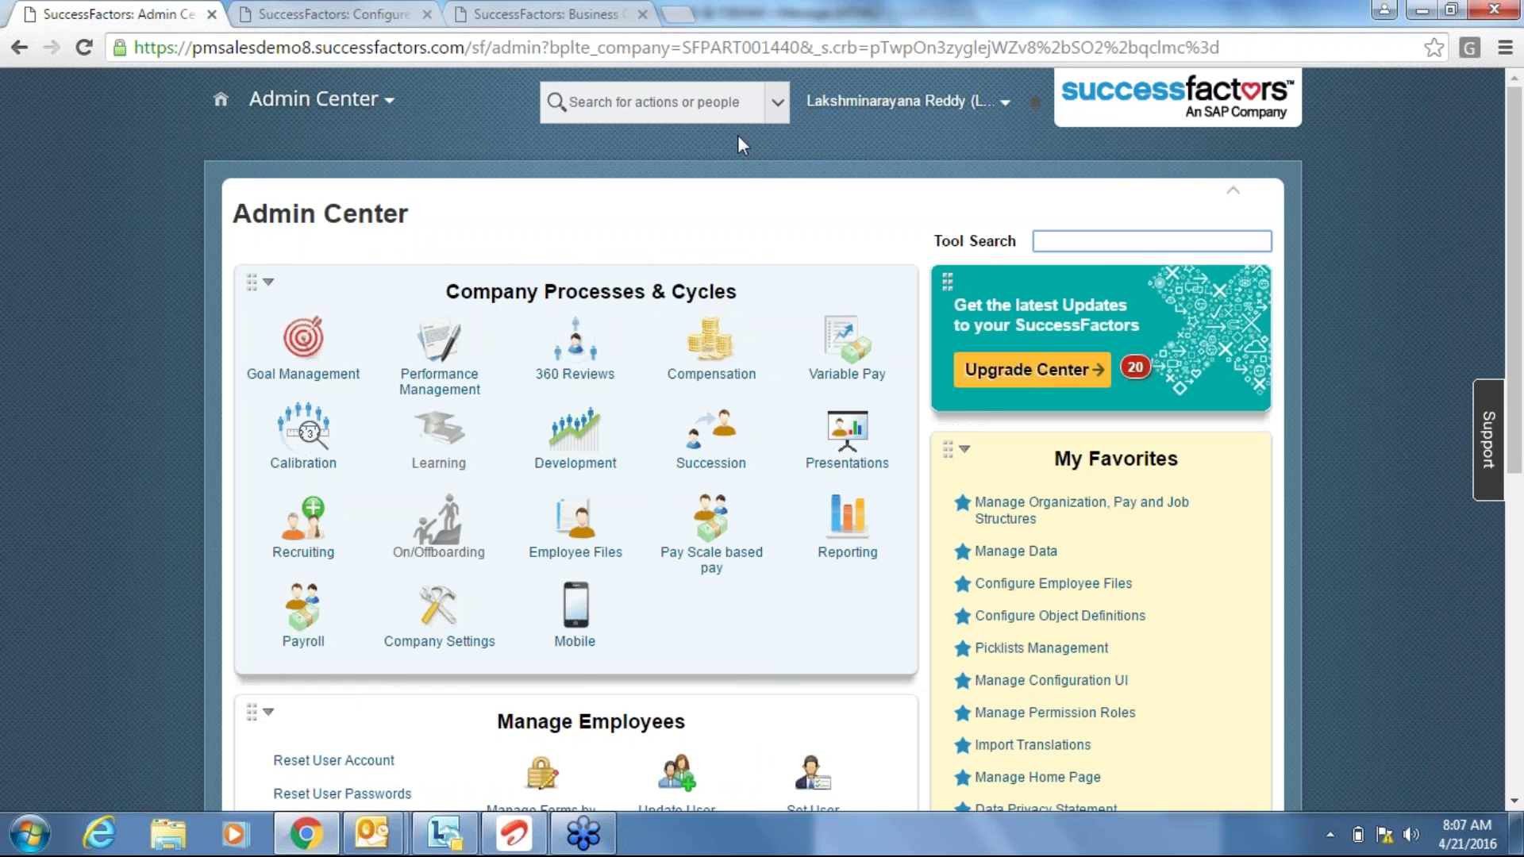
Search Admin Center for 'add a new' and open Add a new employee, rechecking the rule.
{"action": "left_click", "coordinate": [703, 111]}
{"action": "type", "text": "add"}
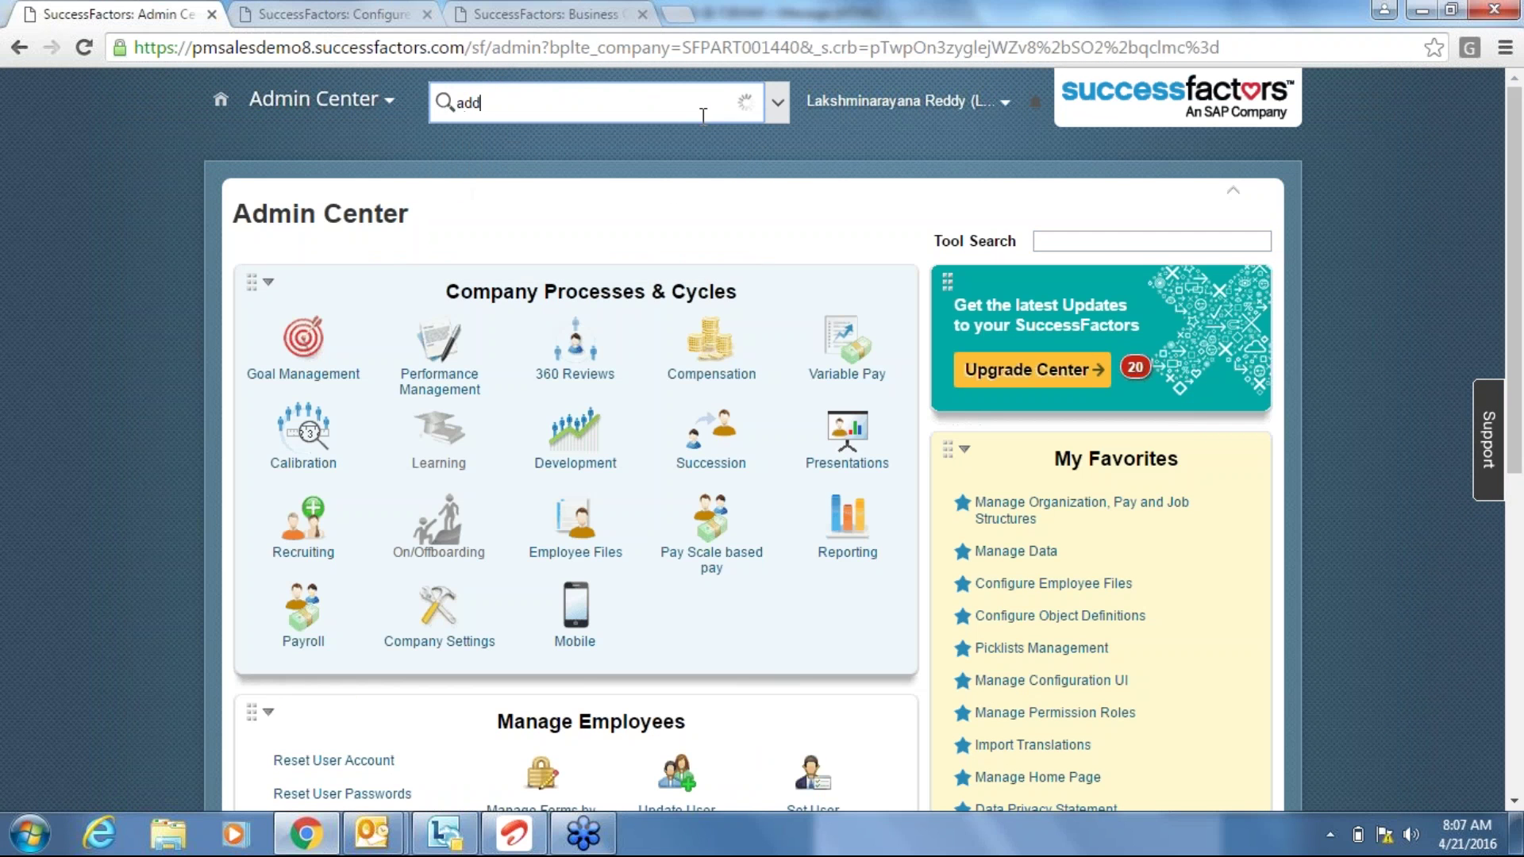
{"action": "type", "text": " a new"}
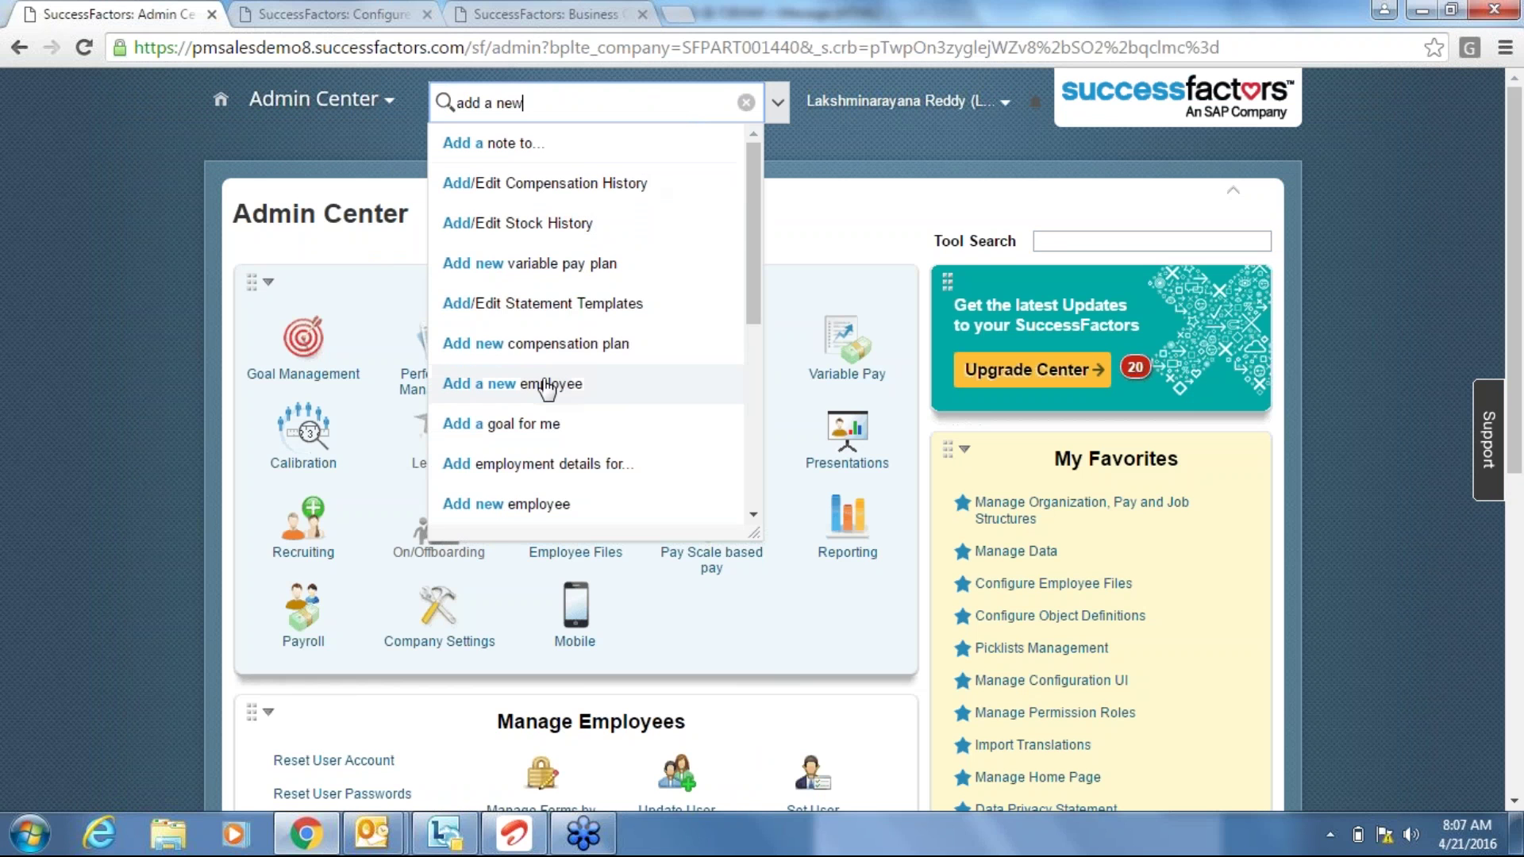
{"action": "left_click", "coordinate": [546, 387]}
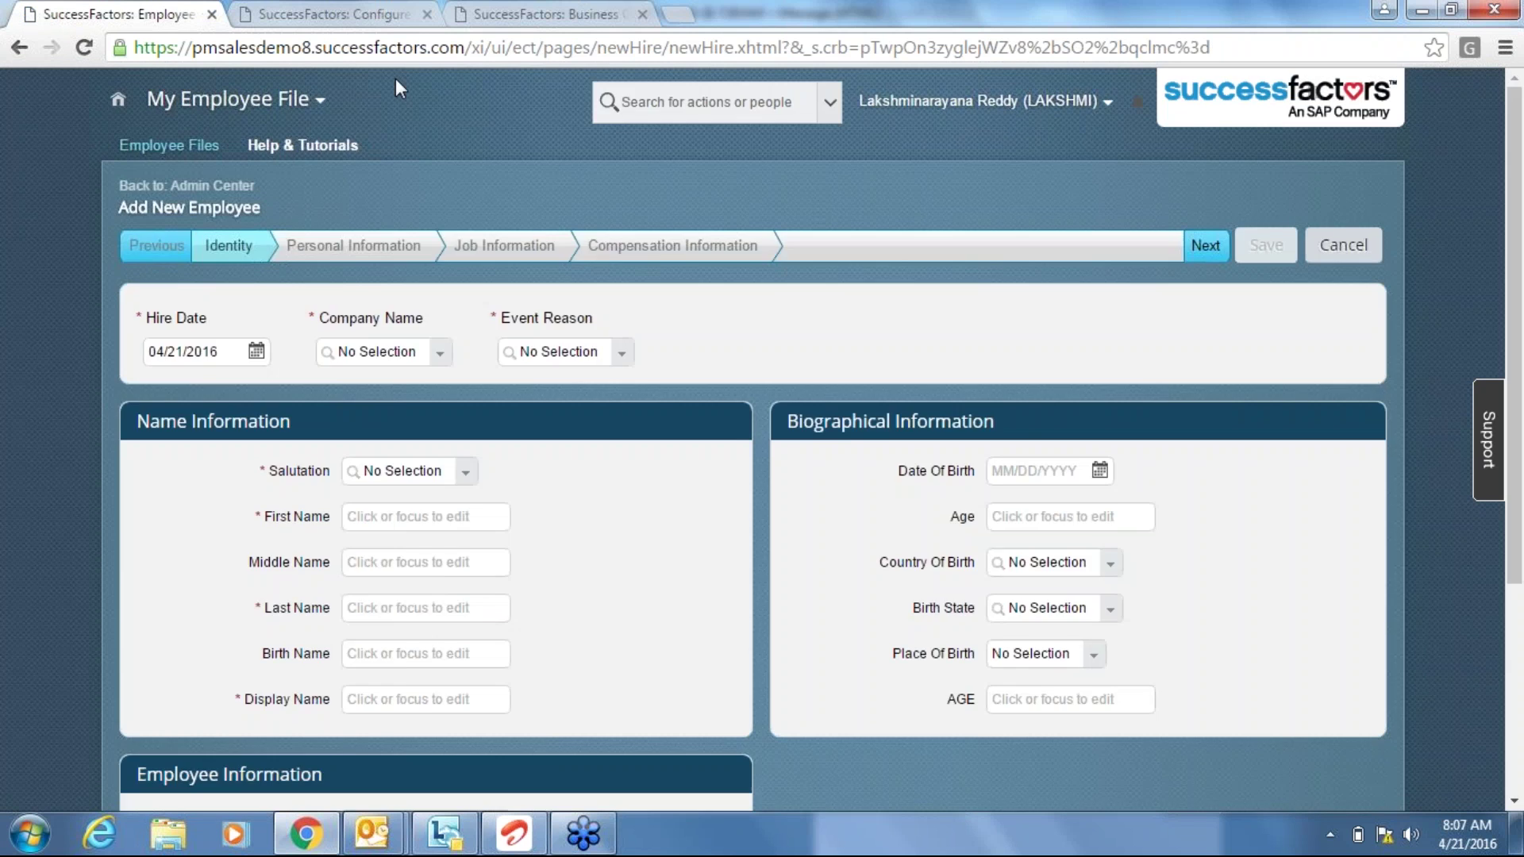
{"action": "left_click", "coordinate": [322, 14]}
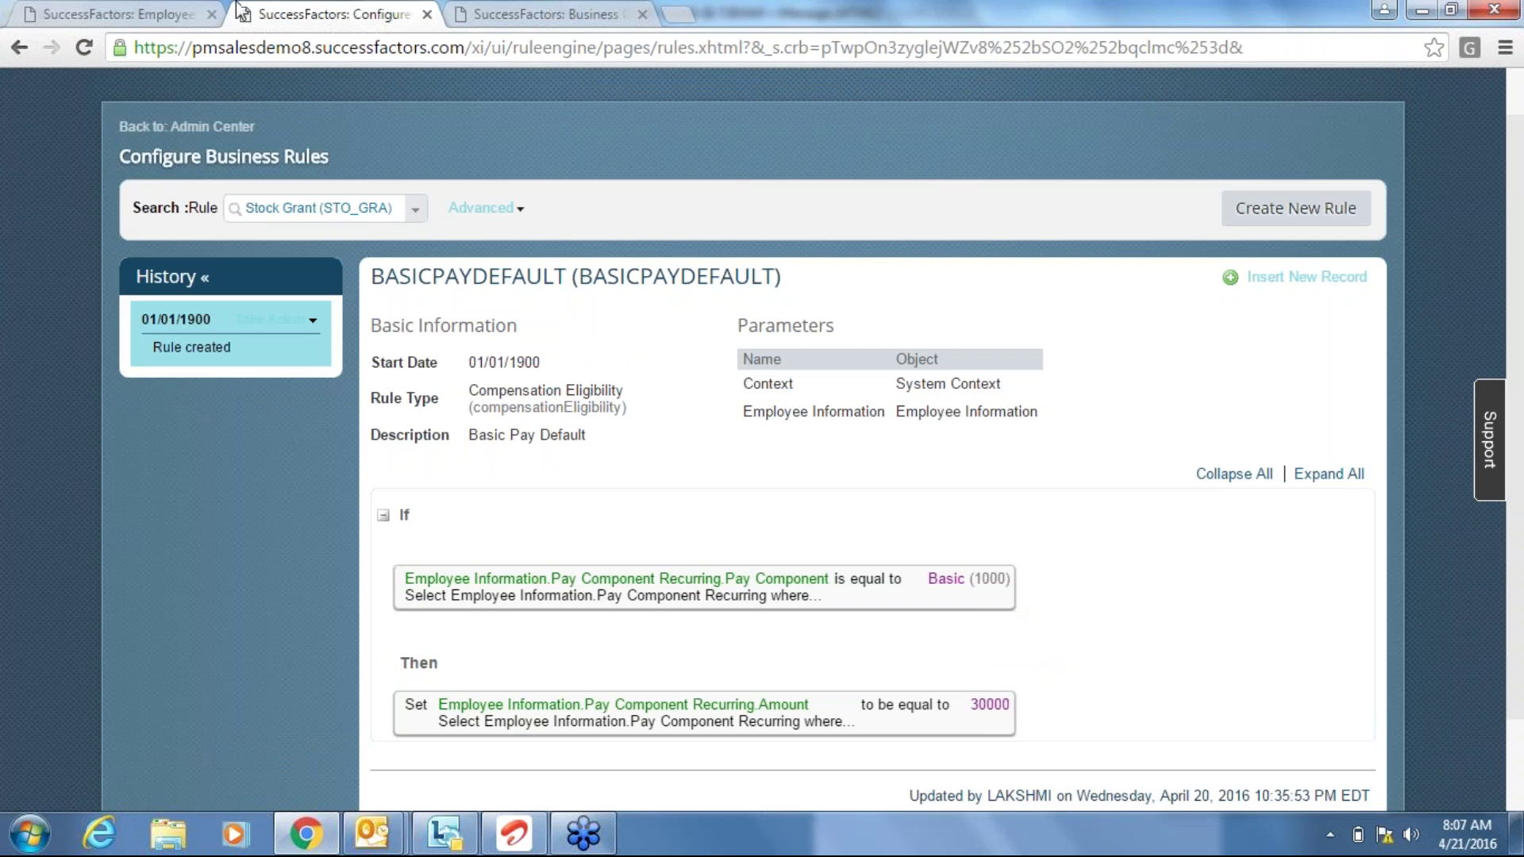
{"action": "left_click", "coordinate": [161, 16]}
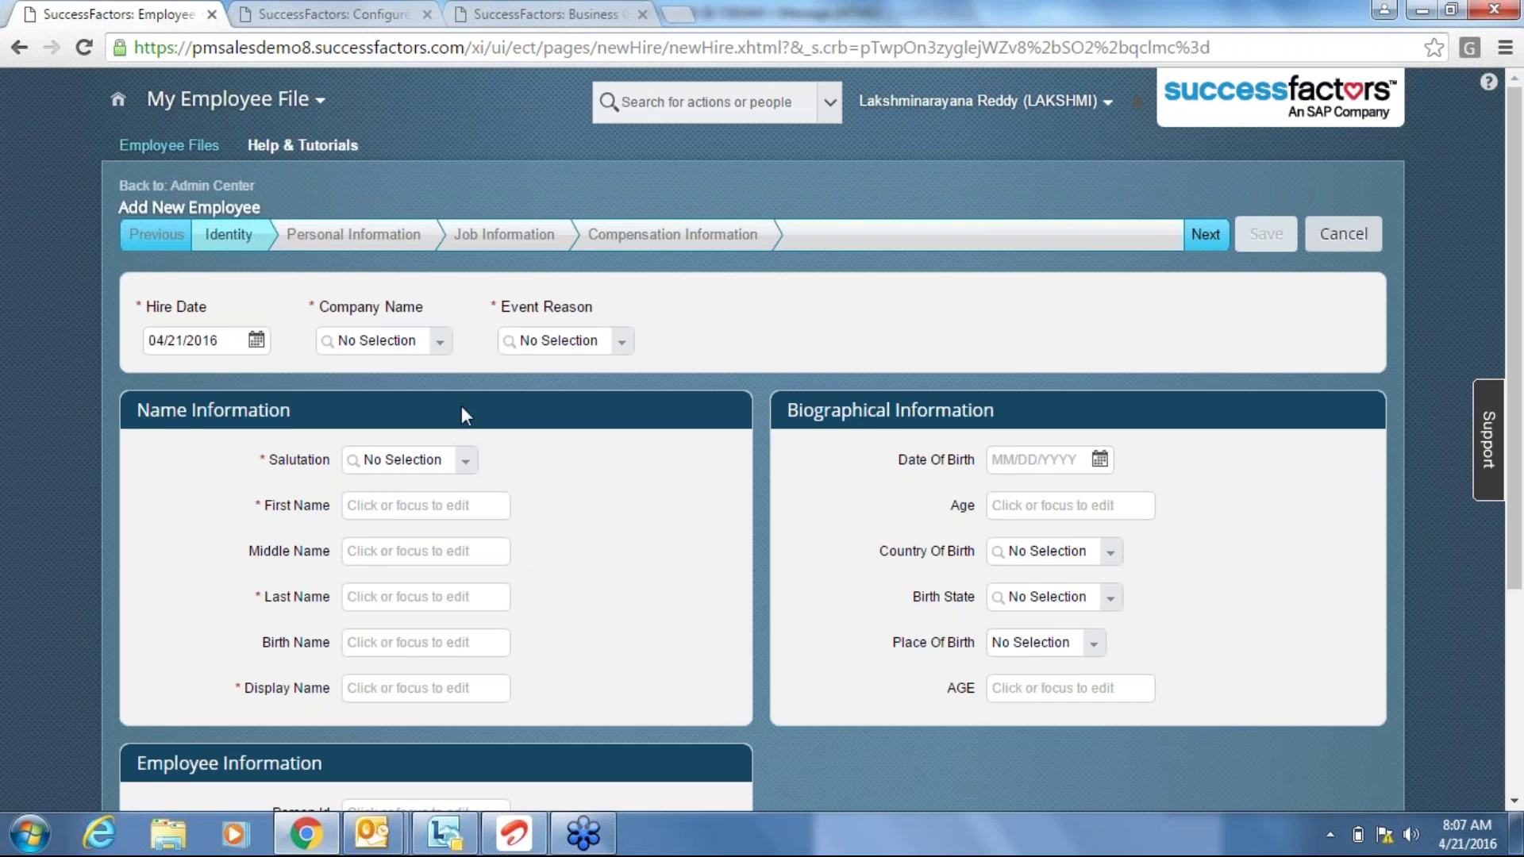
Set Company to ABC Company, Event Reason to Acquired employee (HIRACQRE), and Salutation to Mr.
{"action": "left_click", "coordinate": [439, 342]}
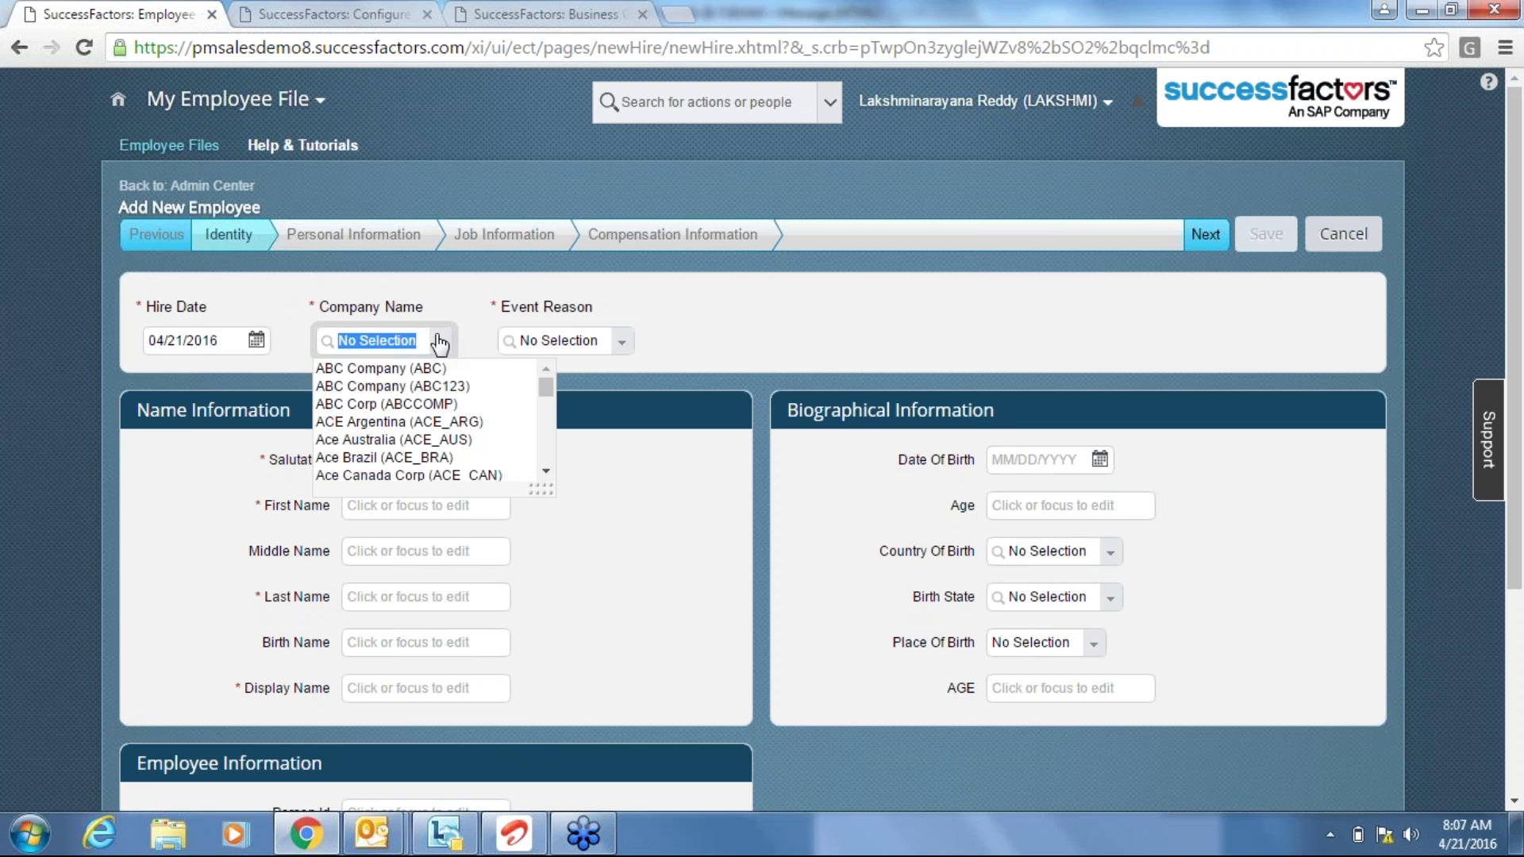
{"action": "left_click", "coordinate": [433, 368]}
{"action": "left_click", "coordinate": [674, 347]}
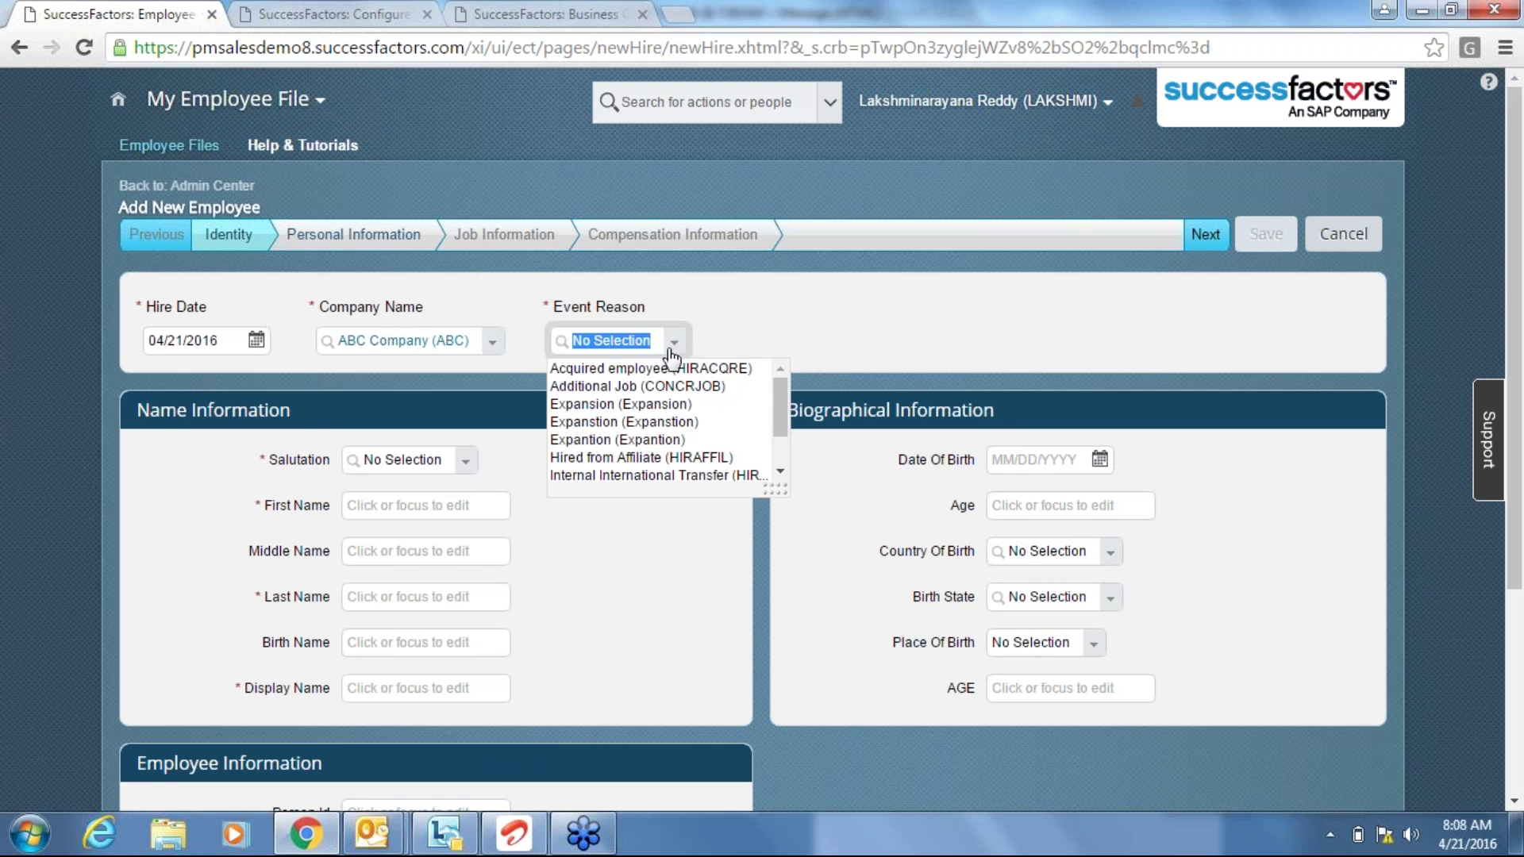
{"action": "left_click", "coordinate": [617, 370]}
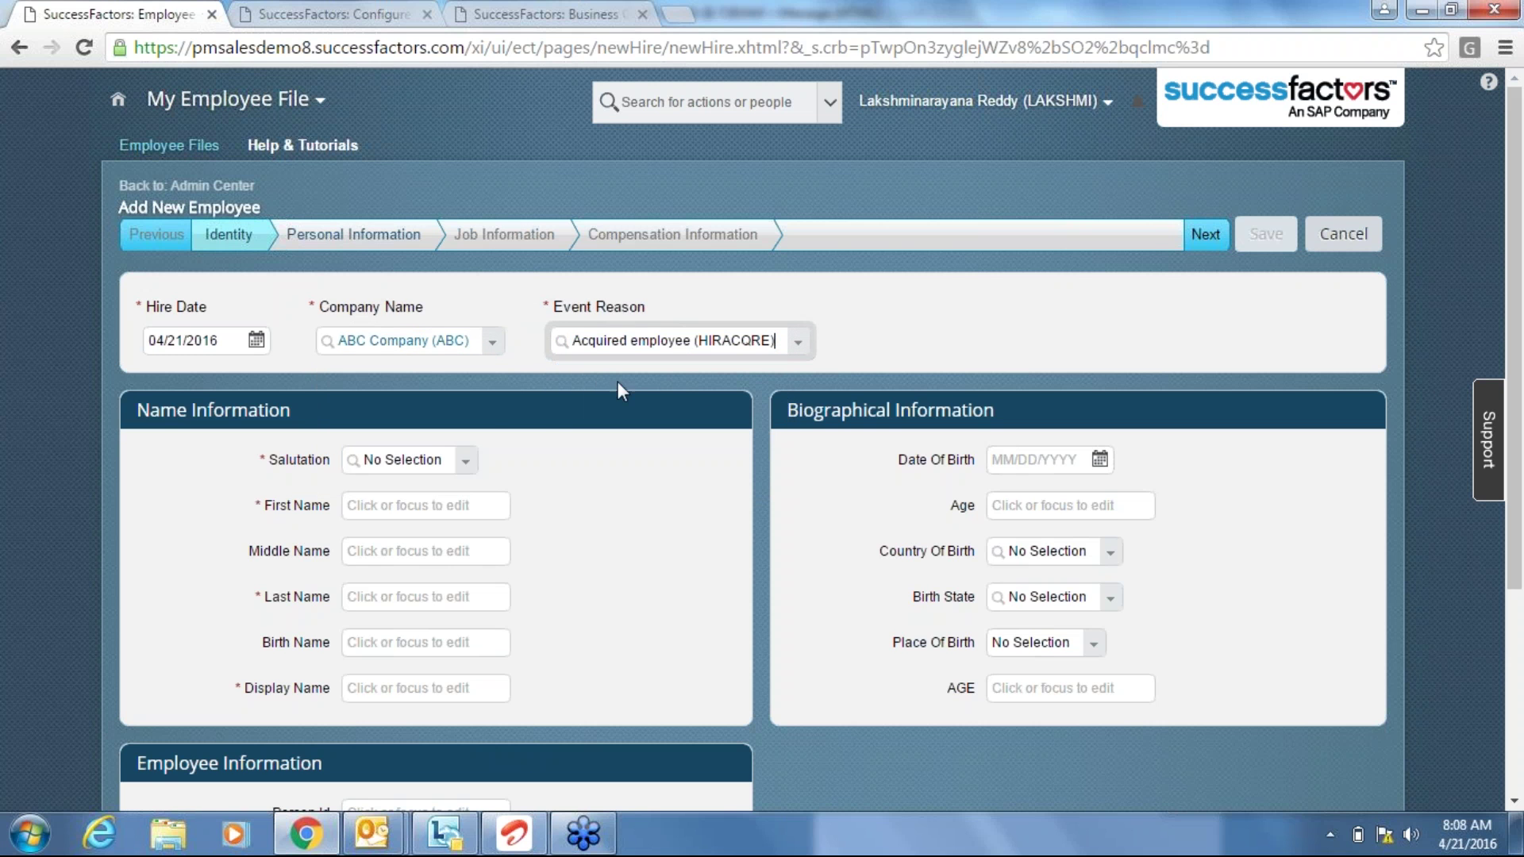
{"action": "left_click", "coordinate": [469, 463]}
{"action": "left_click", "coordinate": [406, 508]}
Enter the employee's first, last and display names, then continue to Personal Information.
{"action": "left_click", "coordinate": [404, 506]}
{"action": "type", "text": "ABCD"}
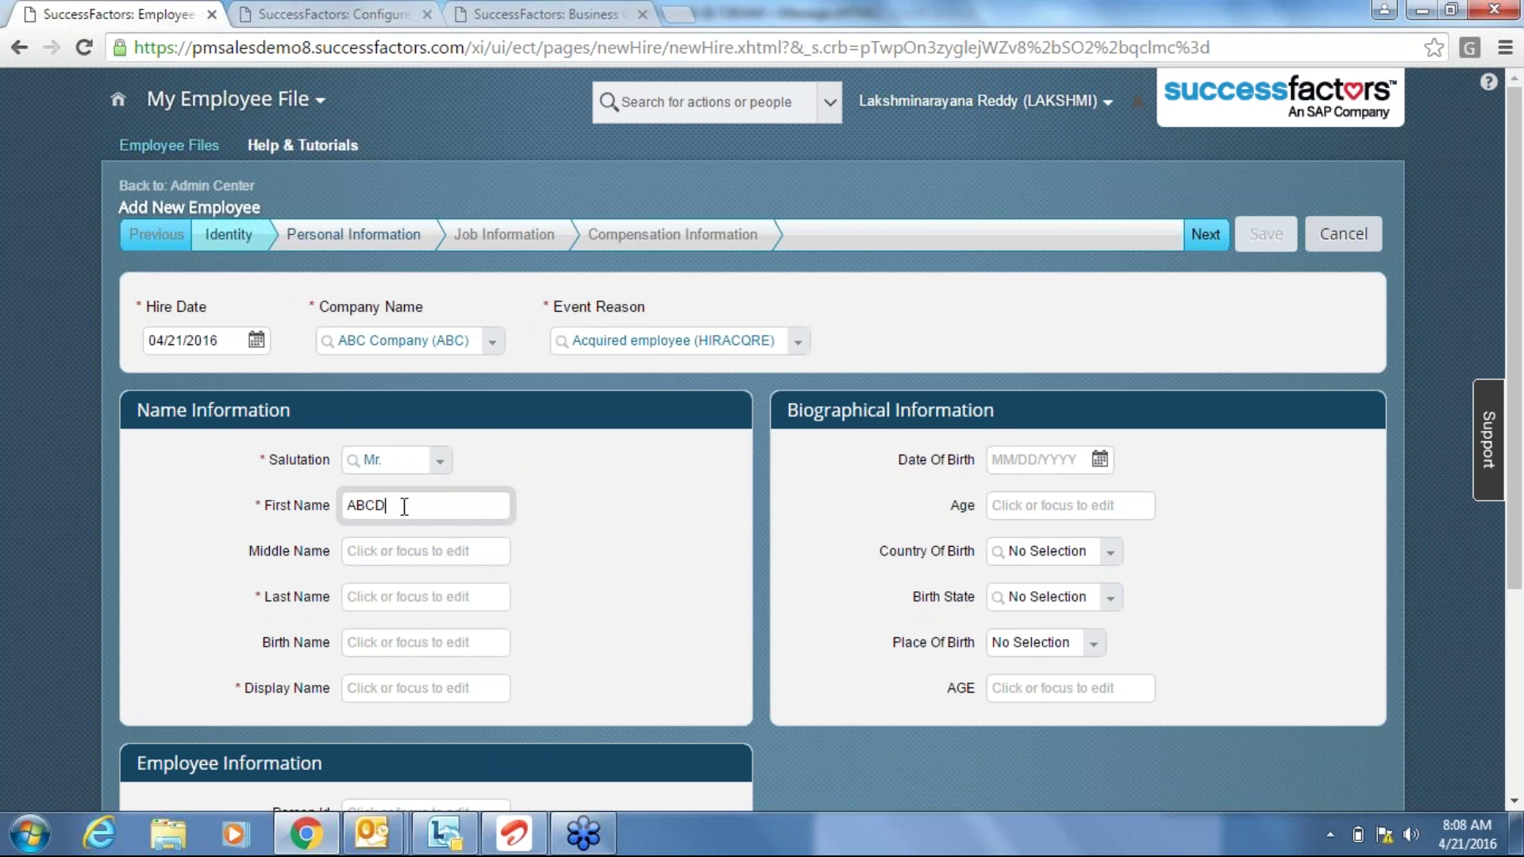
{"action": "left_click", "coordinate": [379, 594]}
{"action": "type", "text": "FG"}
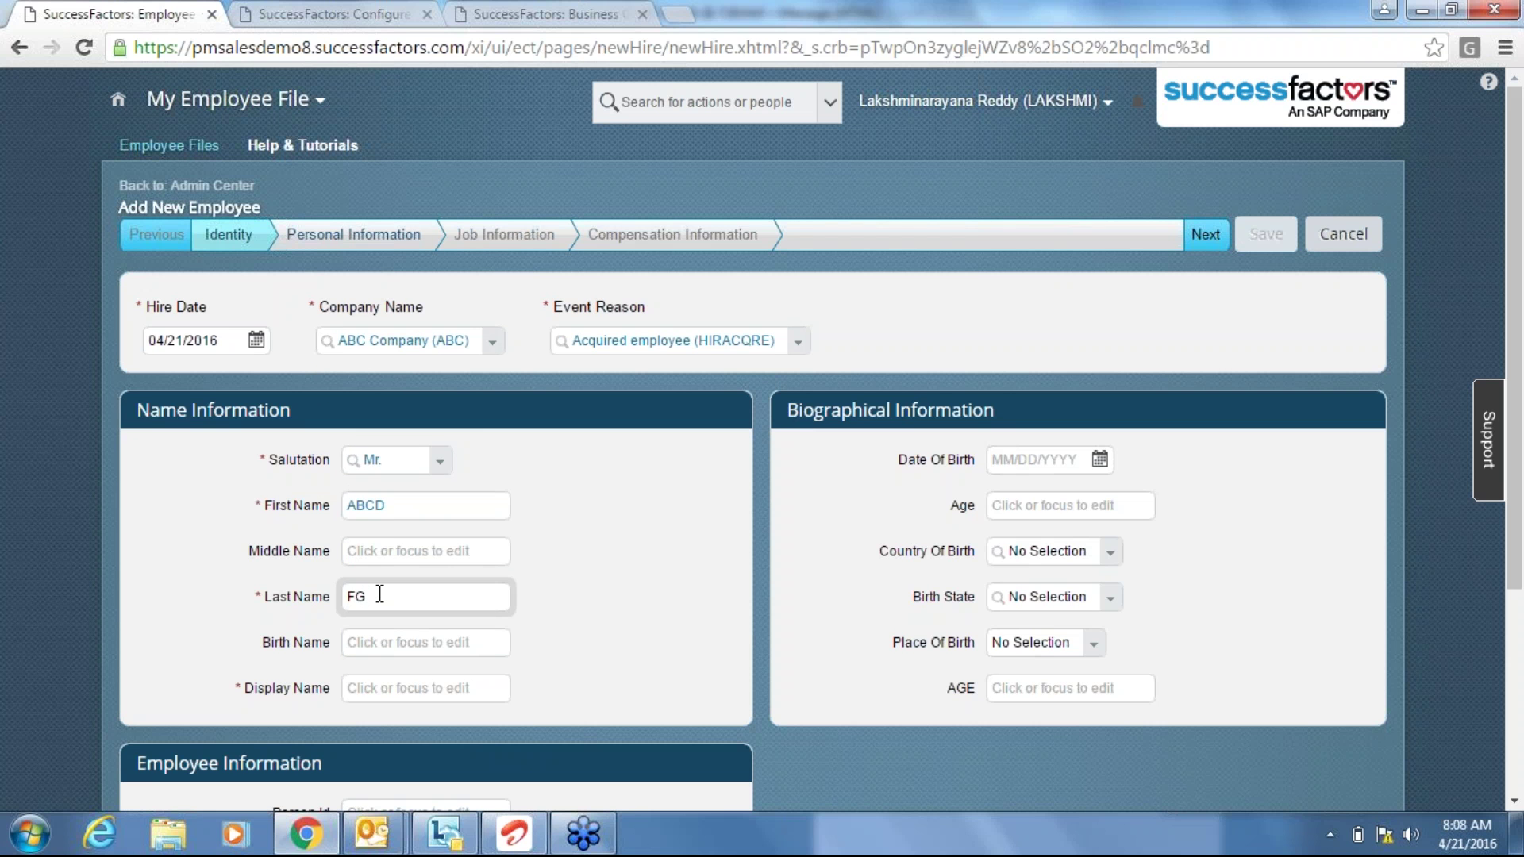
{"action": "key", "text": "BackSpace"}
{"action": "key", "text": "BackSpace"}
{"action": "type", "text": "EFG"}
{"action": "left_click", "coordinate": [401, 685]}
{"action": "type", "text": "1234"}
{"action": "left_click", "coordinate": [663, 709]}
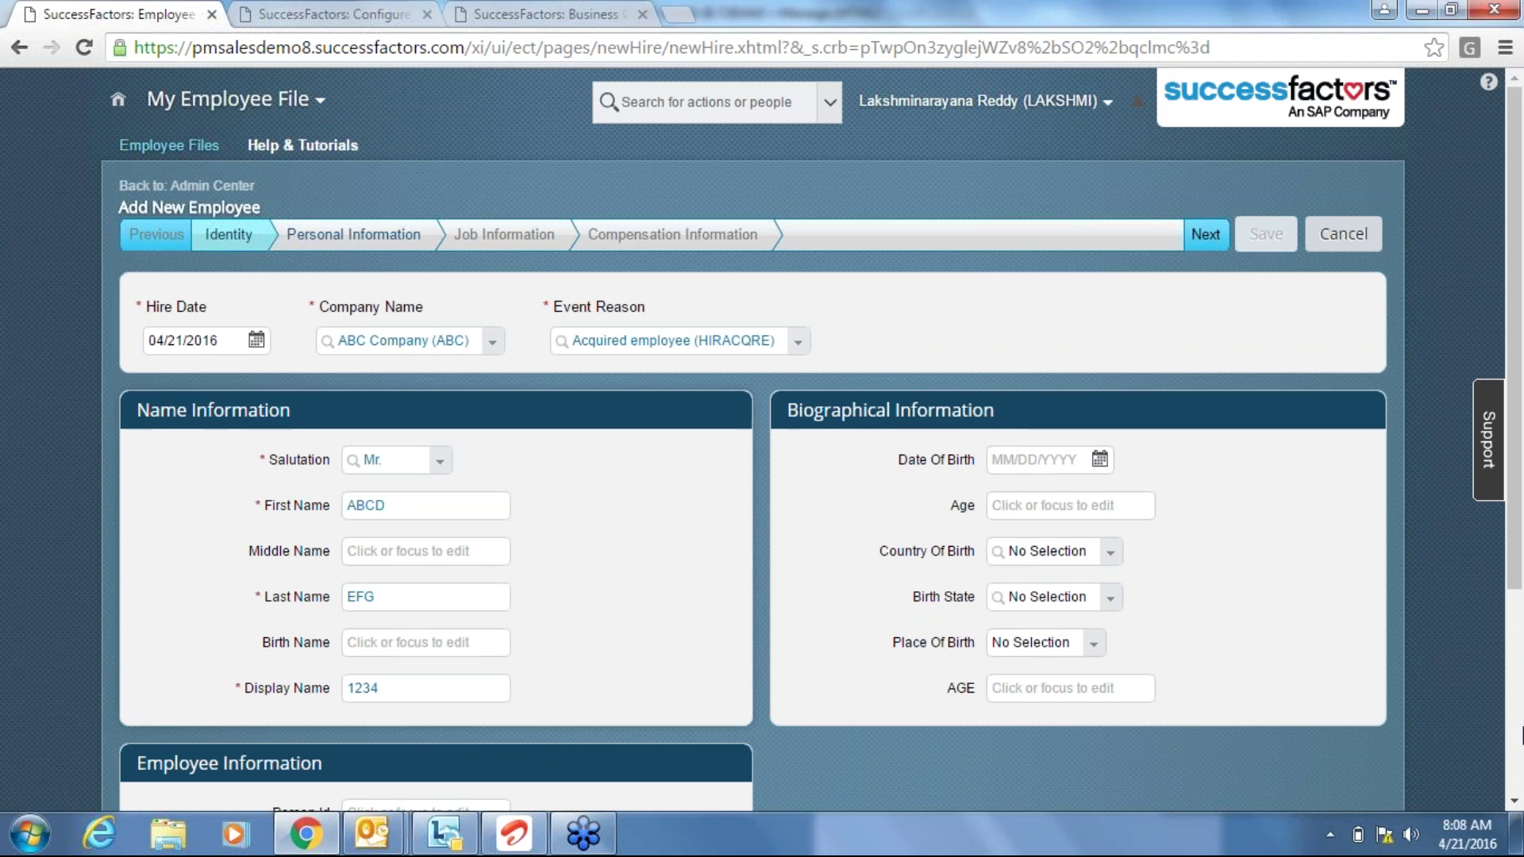
{"action": "scroll", "coordinate": [1520, 735], "scroll_direction": "down", "scroll_amount": 1}
{"action": "scroll", "coordinate": [1520, 735], "scroll_direction": "down", "scroll_amount": 3}
{"action": "left_click", "coordinate": [1203, 101]}
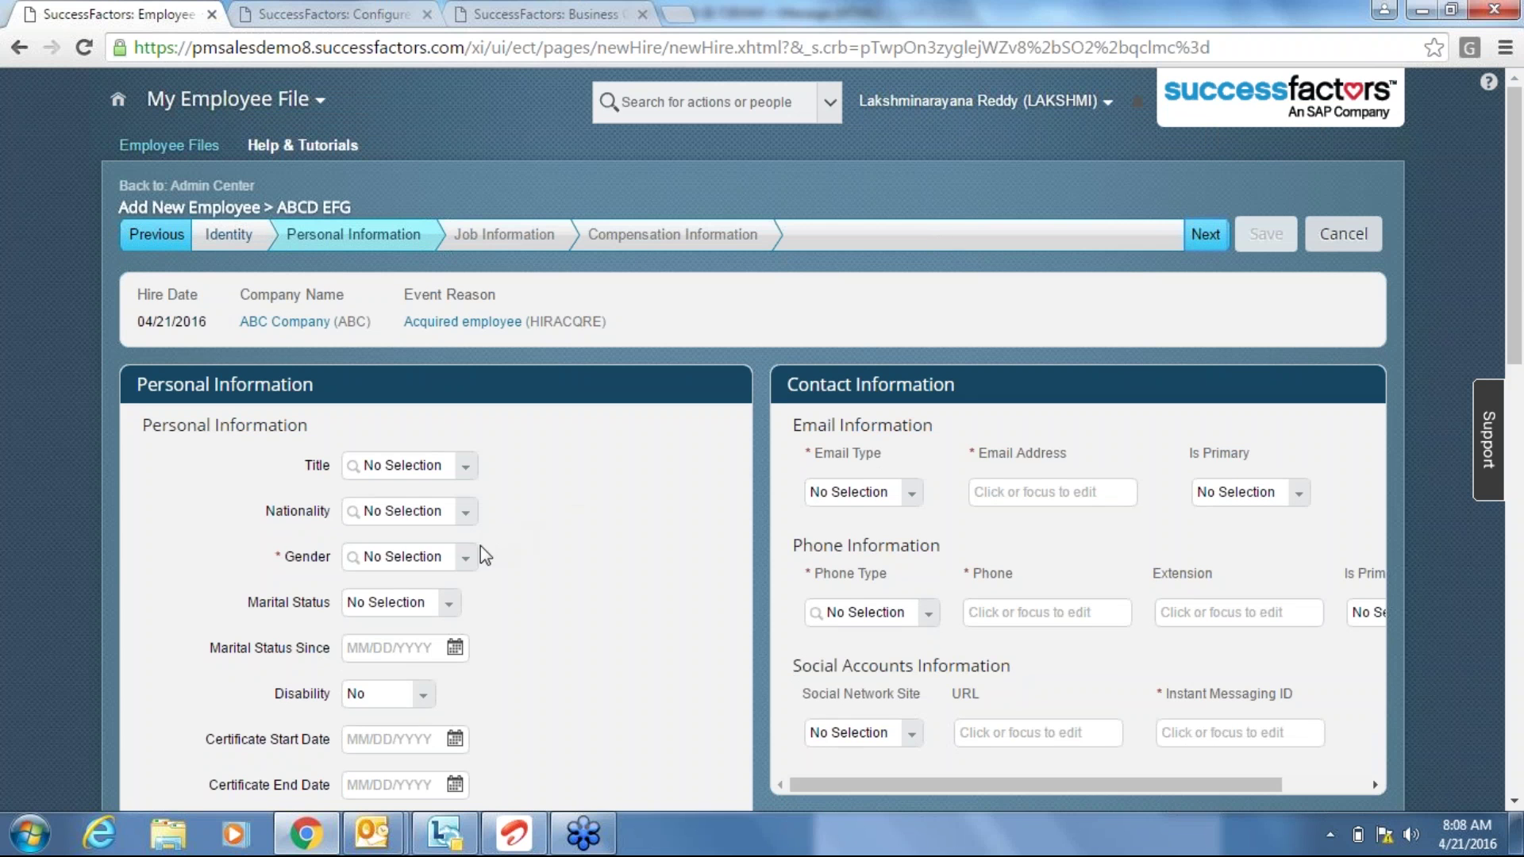
Set gender to Male and enter 1234 in the XYZ field.
{"action": "left_click", "coordinate": [467, 565]}
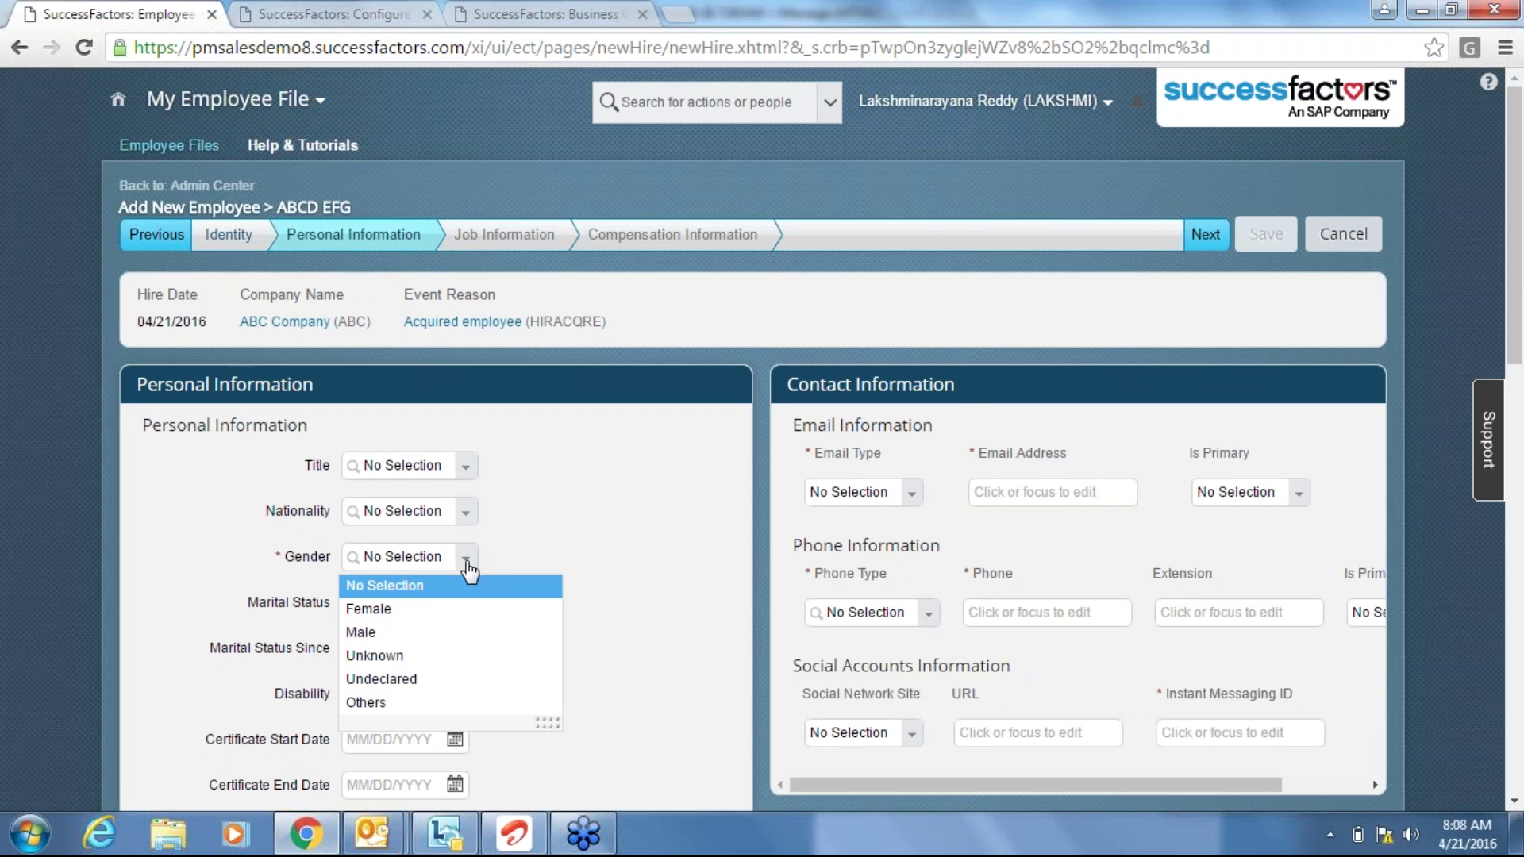
{"action": "left_click", "coordinate": [412, 632]}
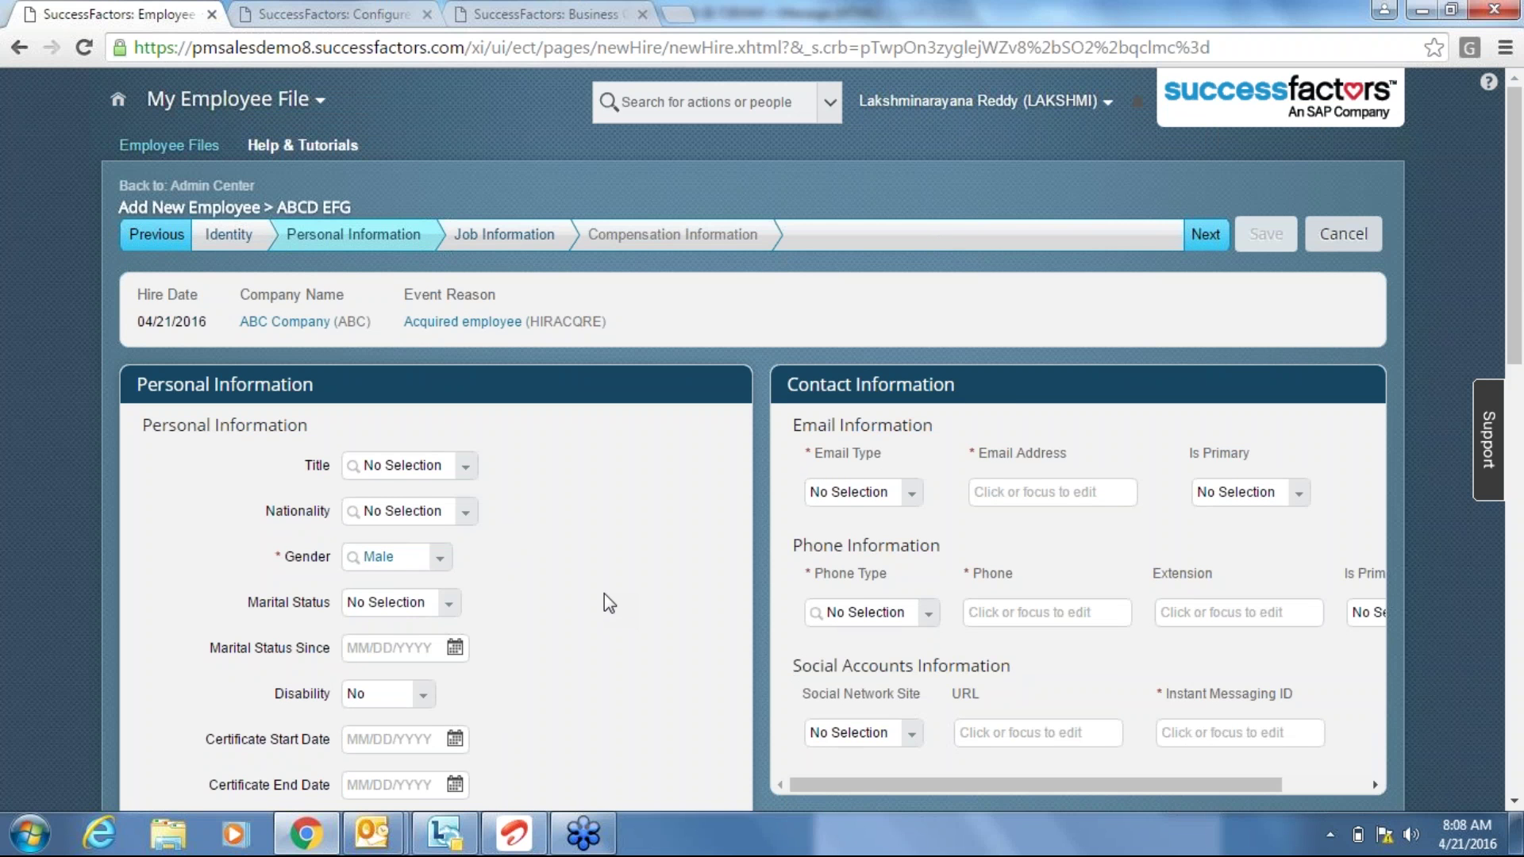
{"action": "scroll", "coordinate": [604, 594], "scroll_direction": "down", "scroll_amount": 1}
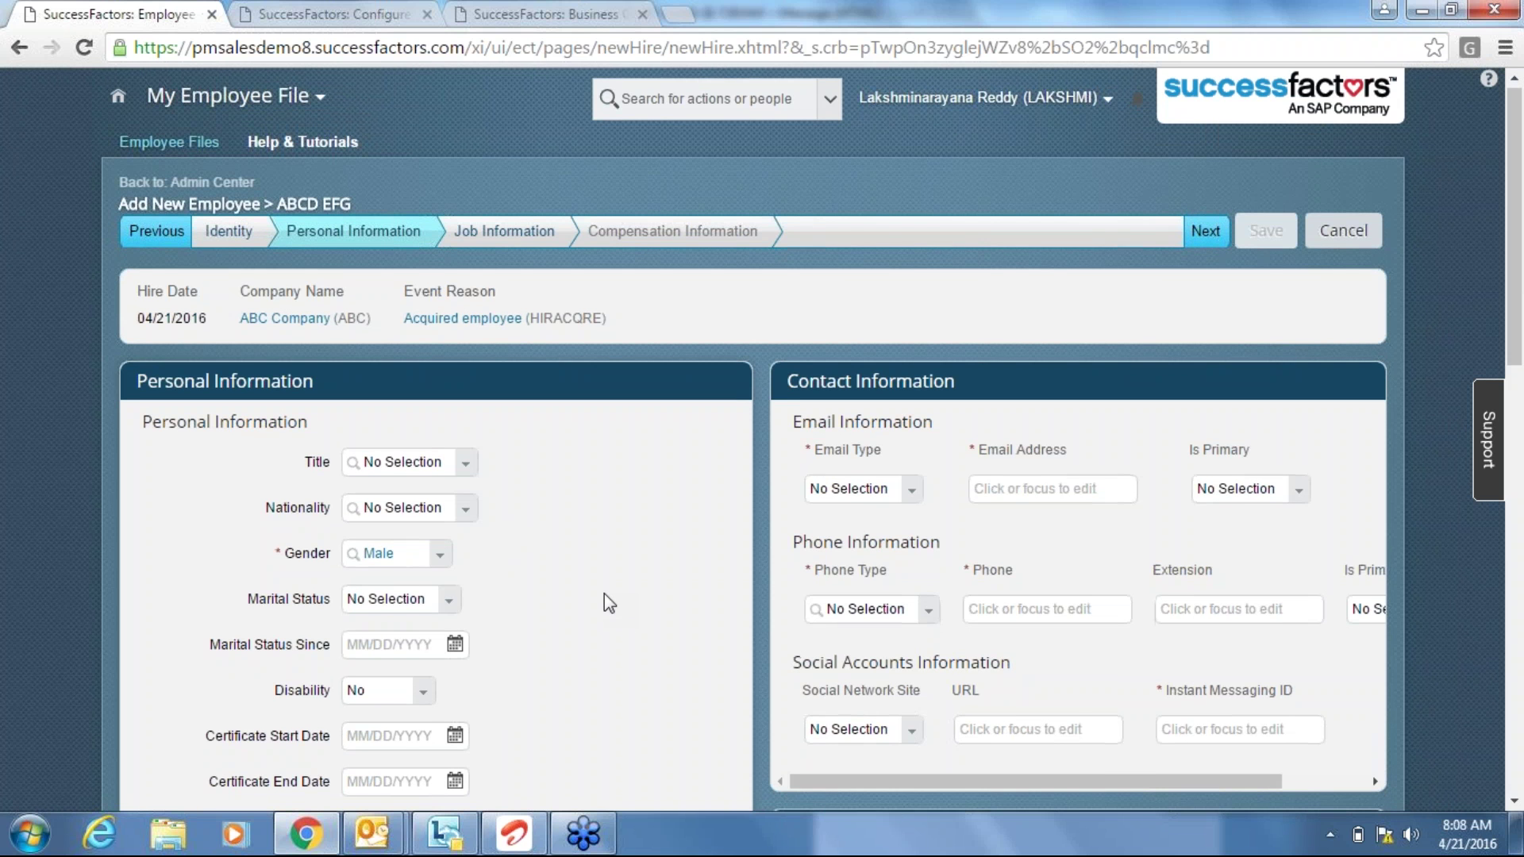
{"action": "scroll", "coordinate": [603, 594], "scroll_direction": "down", "scroll_amount": 1}
{"action": "scroll", "coordinate": [603, 594], "scroll_direction": "down", "scroll_amount": 2}
{"action": "left_click", "coordinate": [417, 754]}
{"action": "type", "text": "1234"}
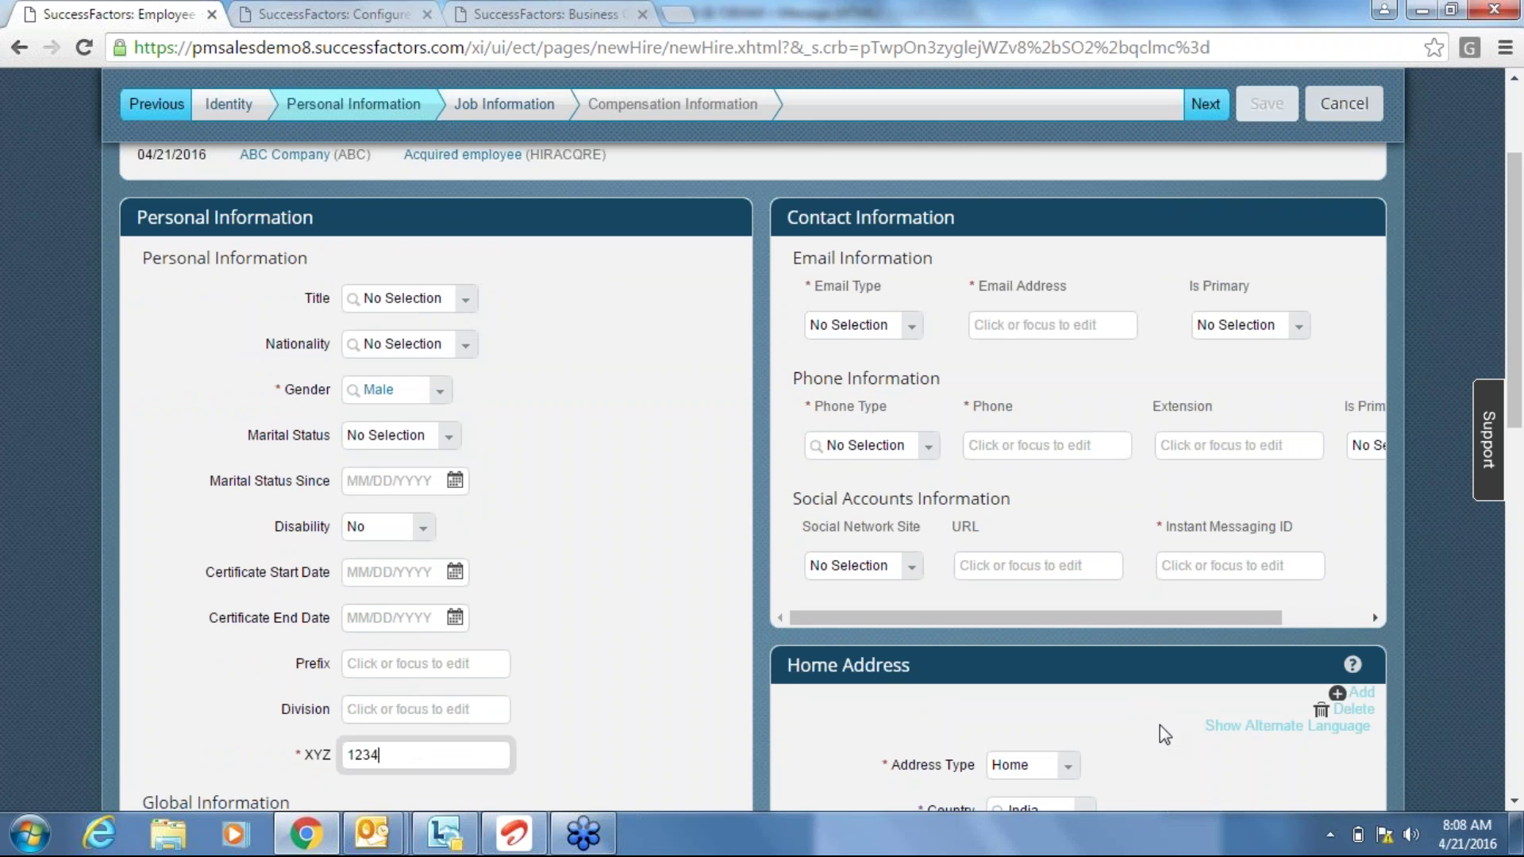
Add a Business phone type with the employee's phone number.
{"action": "left_click", "coordinate": [913, 449]}
{"action": "left_click", "coordinate": [891, 503]}
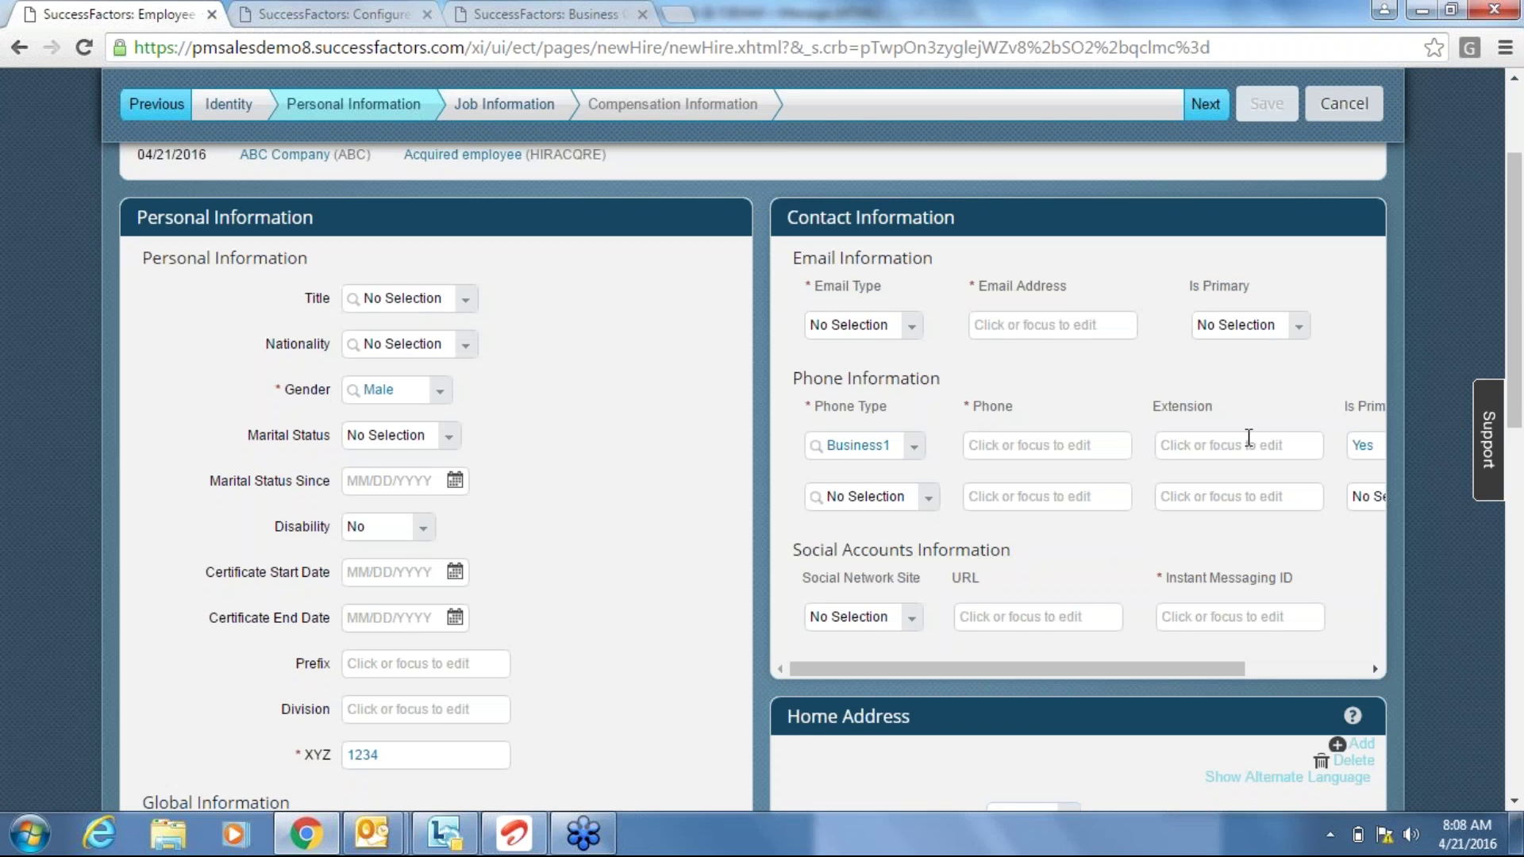
{"action": "left_click", "coordinate": [1089, 444]}
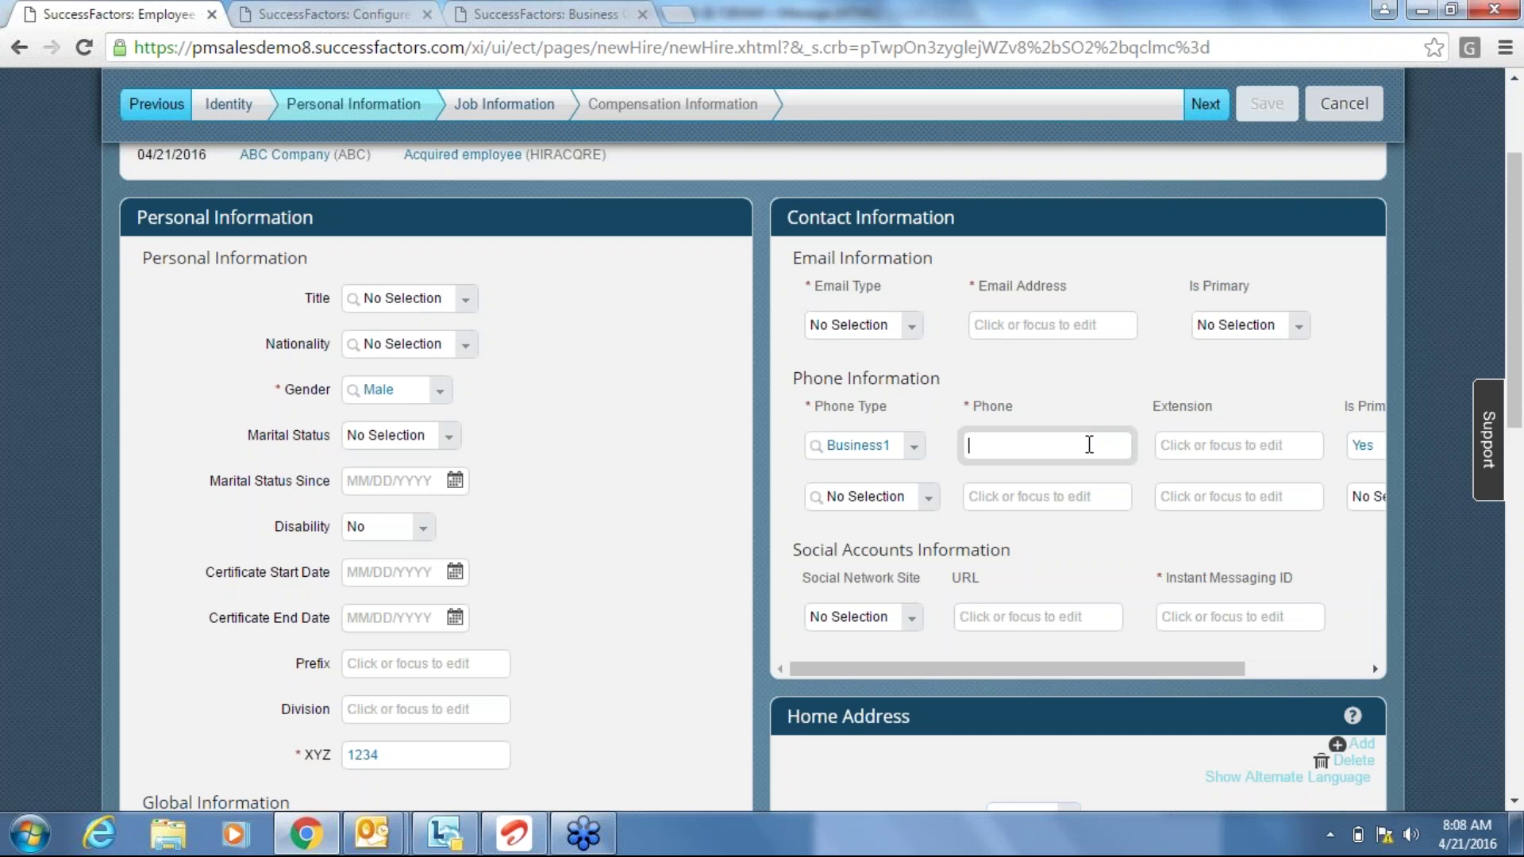
{"action": "type", "text": "1234567"}
{"action": "left_click", "coordinate": [1125, 549]}
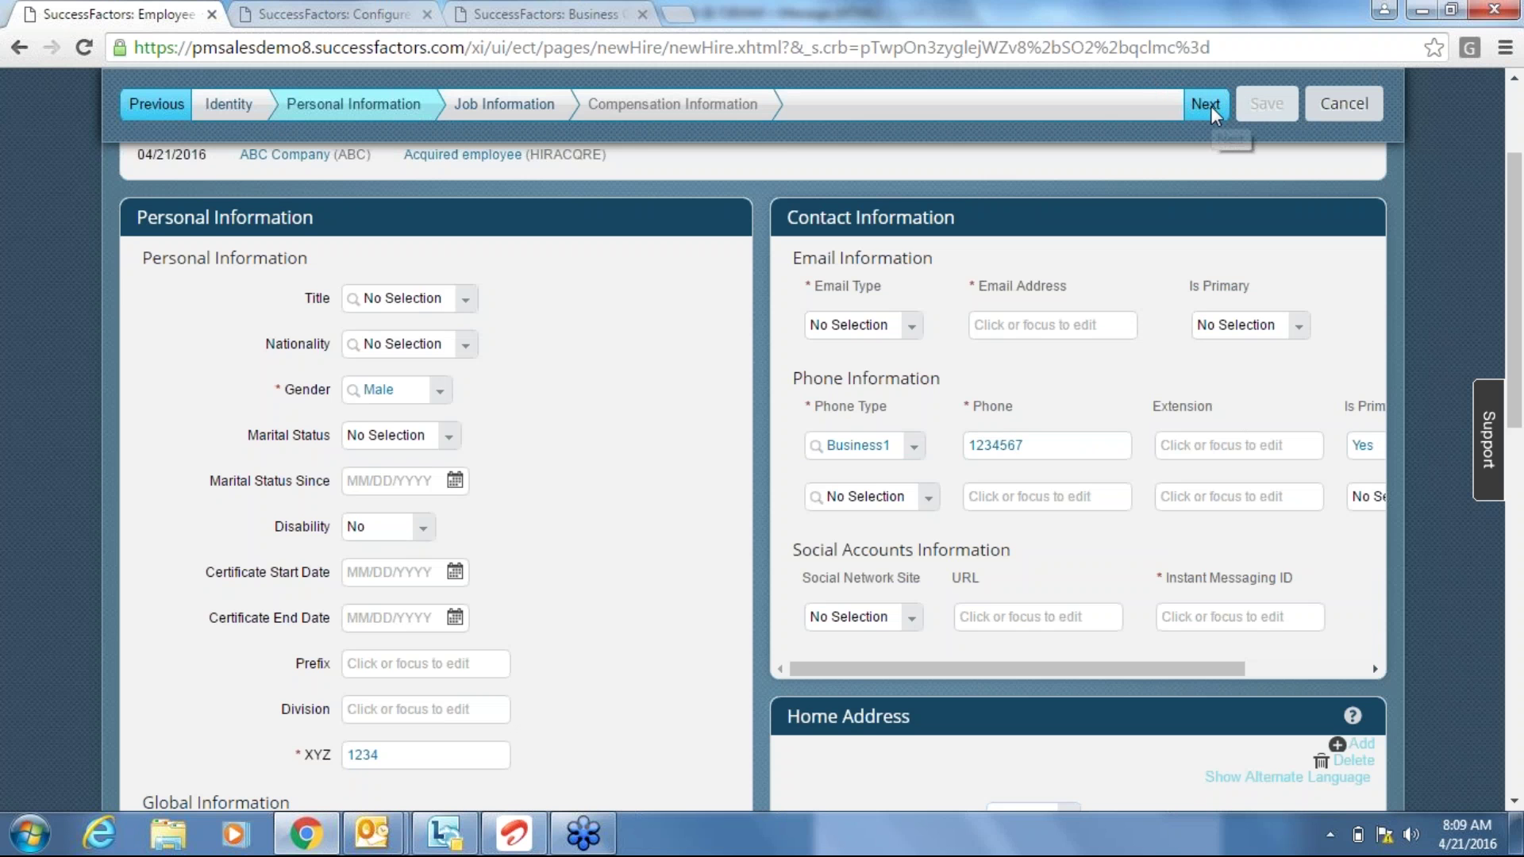
In Job Information, choose Analyst (ANALYST-IT) as Job Classification, then go to Compensation Information.
{"action": "scroll", "coordinate": [717, 146], "scroll_direction": "up", "scroll_amount": 3}
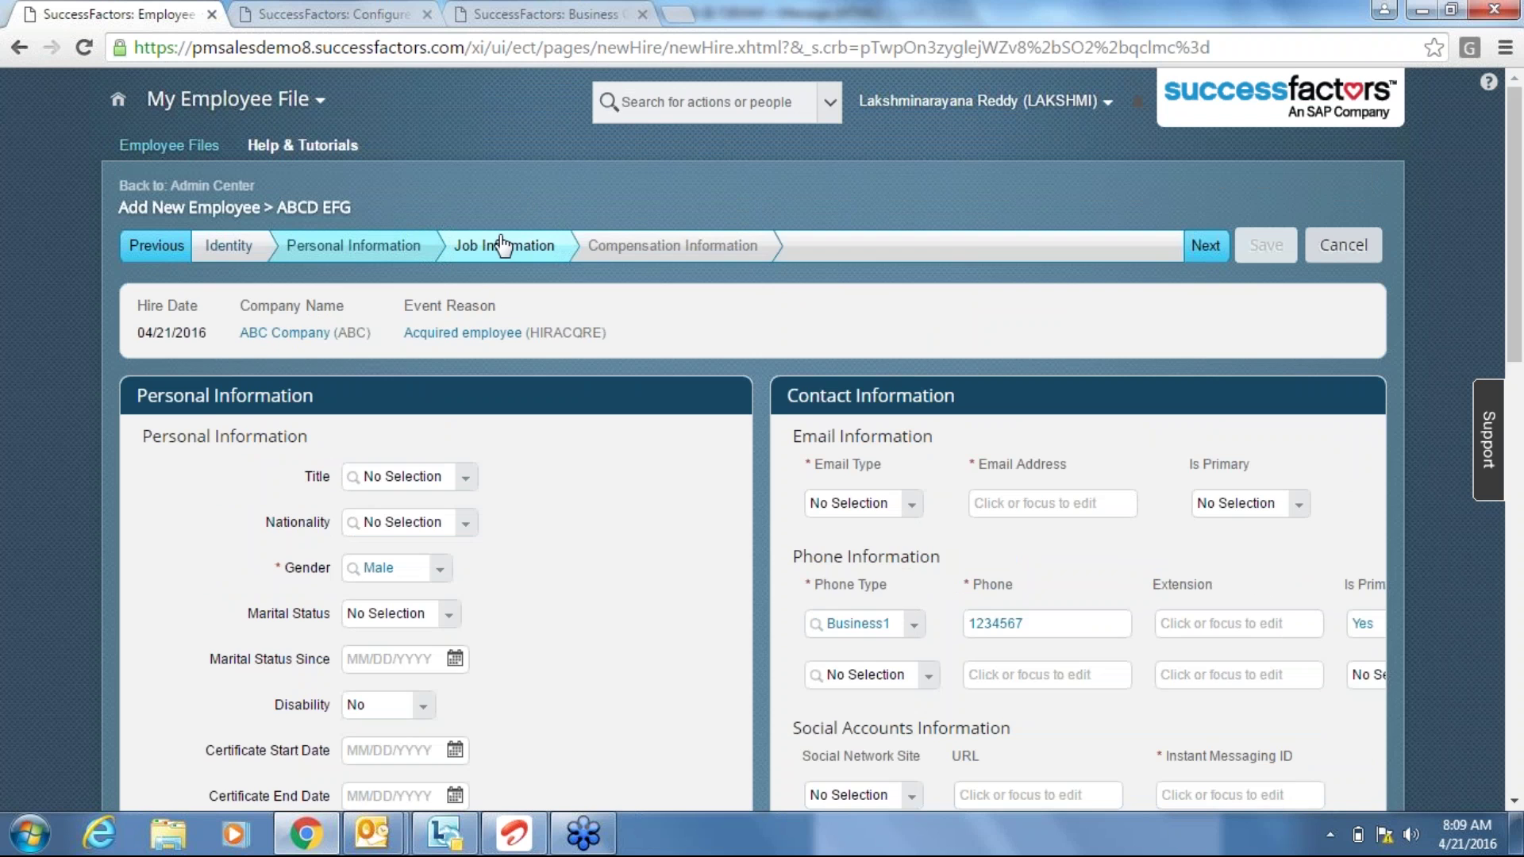
{"action": "left_click", "coordinate": [502, 245]}
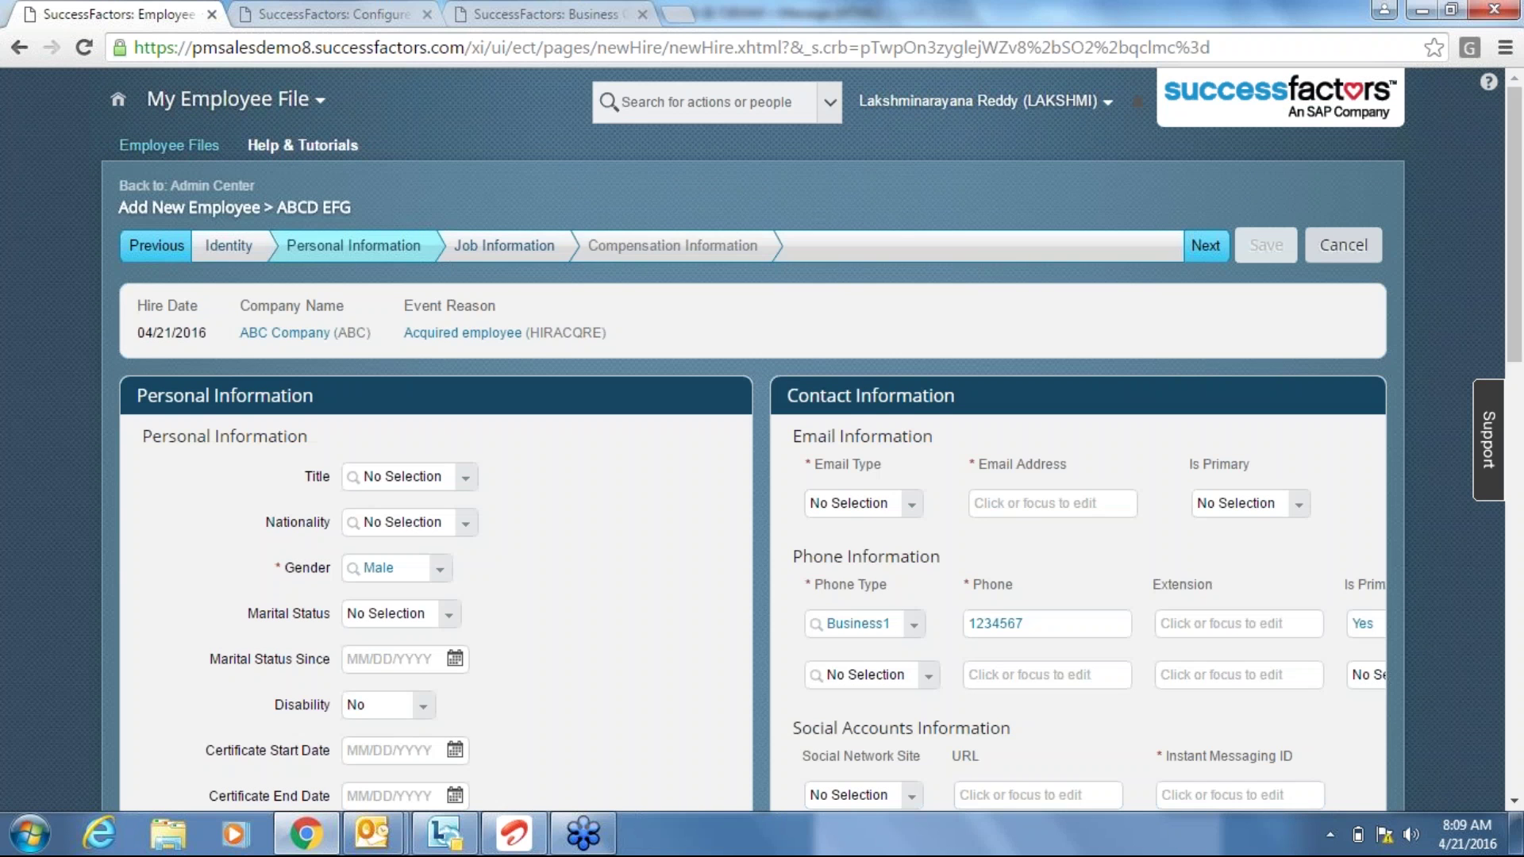
{"action": "left_click", "coordinate": [502, 244]}
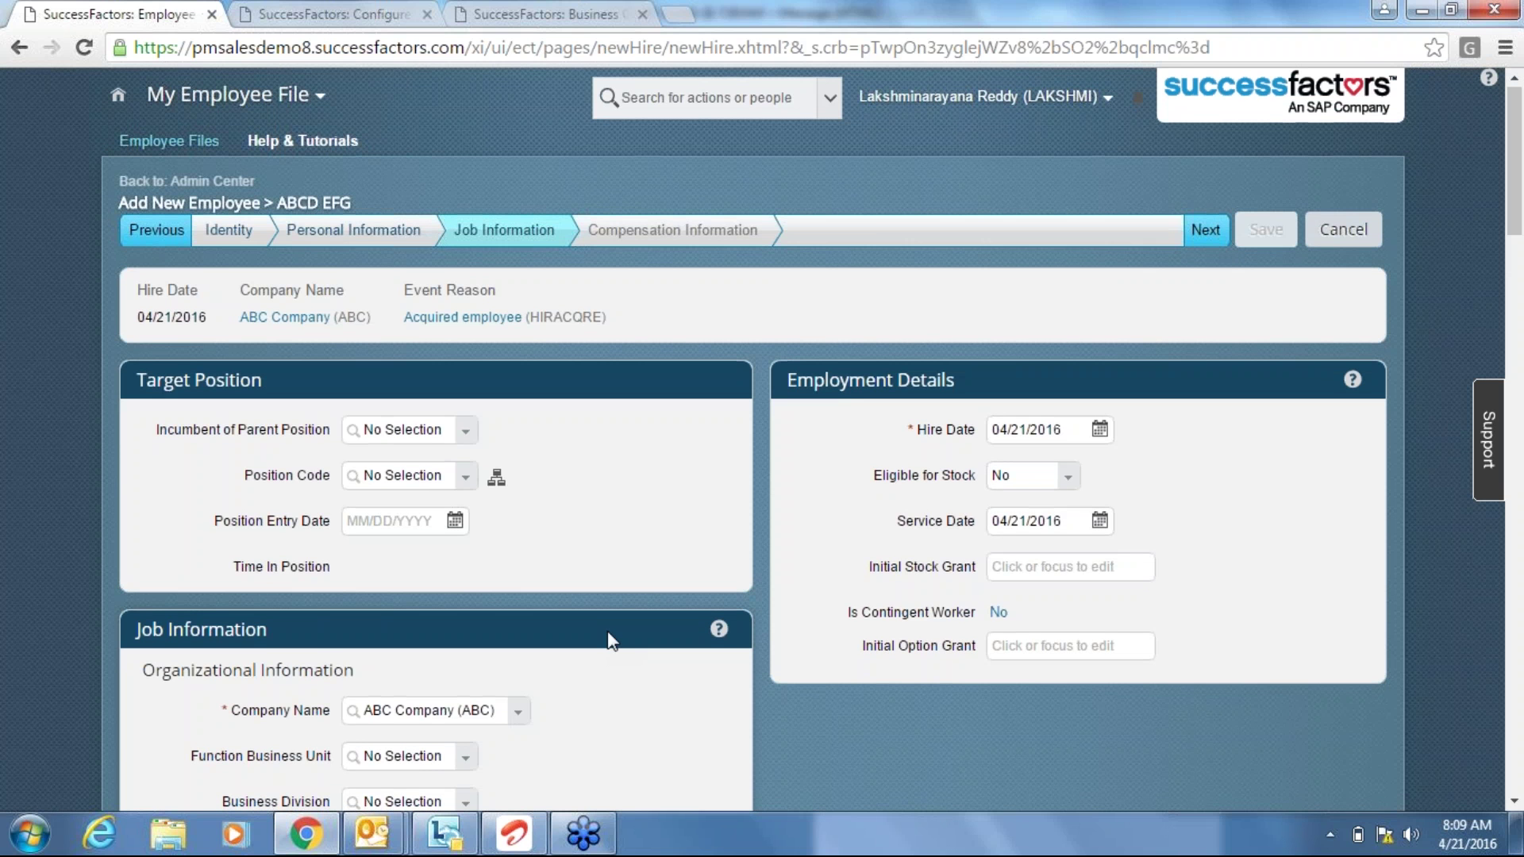
{"action": "scroll", "coordinate": [610, 639], "scroll_direction": "down", "scroll_amount": 3}
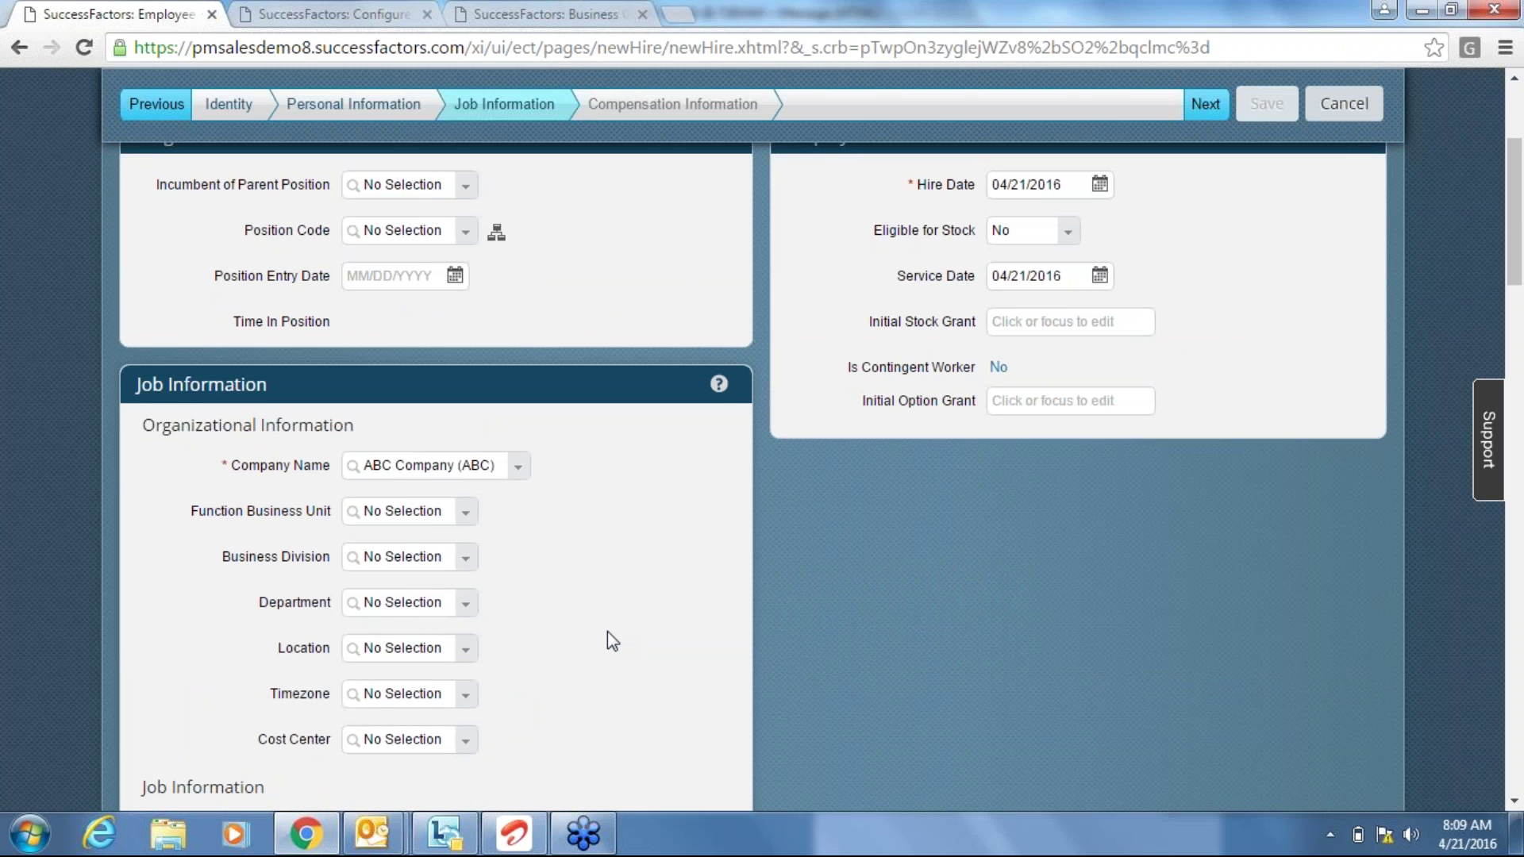
{"action": "scroll", "coordinate": [608, 632], "scroll_direction": "down", "scroll_amount": 1}
{"action": "scroll", "coordinate": [486, 736], "scroll_direction": "down", "scroll_amount": 2}
{"action": "left_click", "coordinate": [465, 687]}
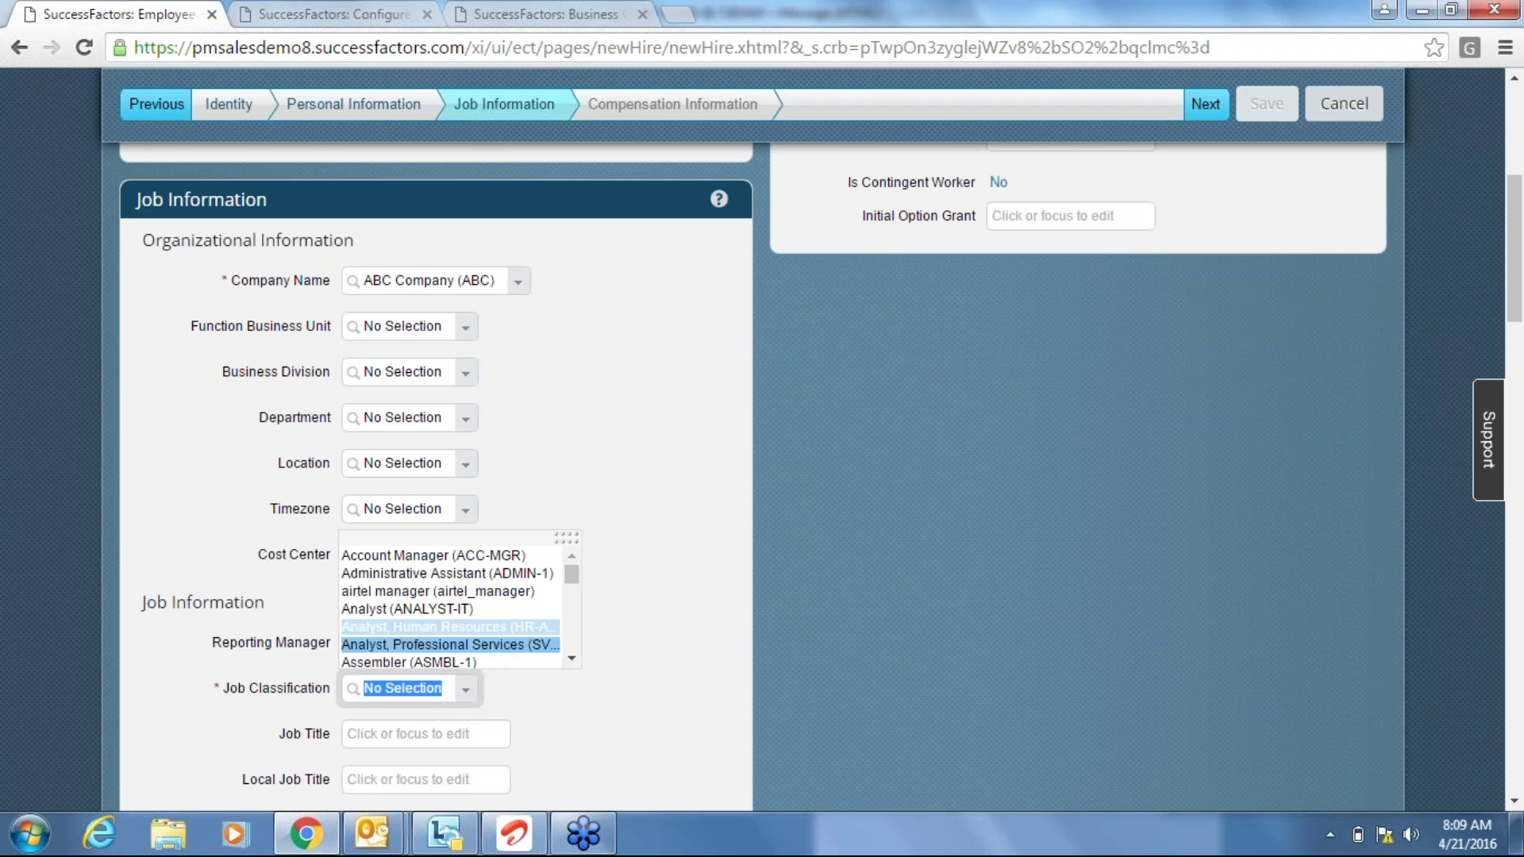
{"action": "left_click", "coordinate": [441, 609]}
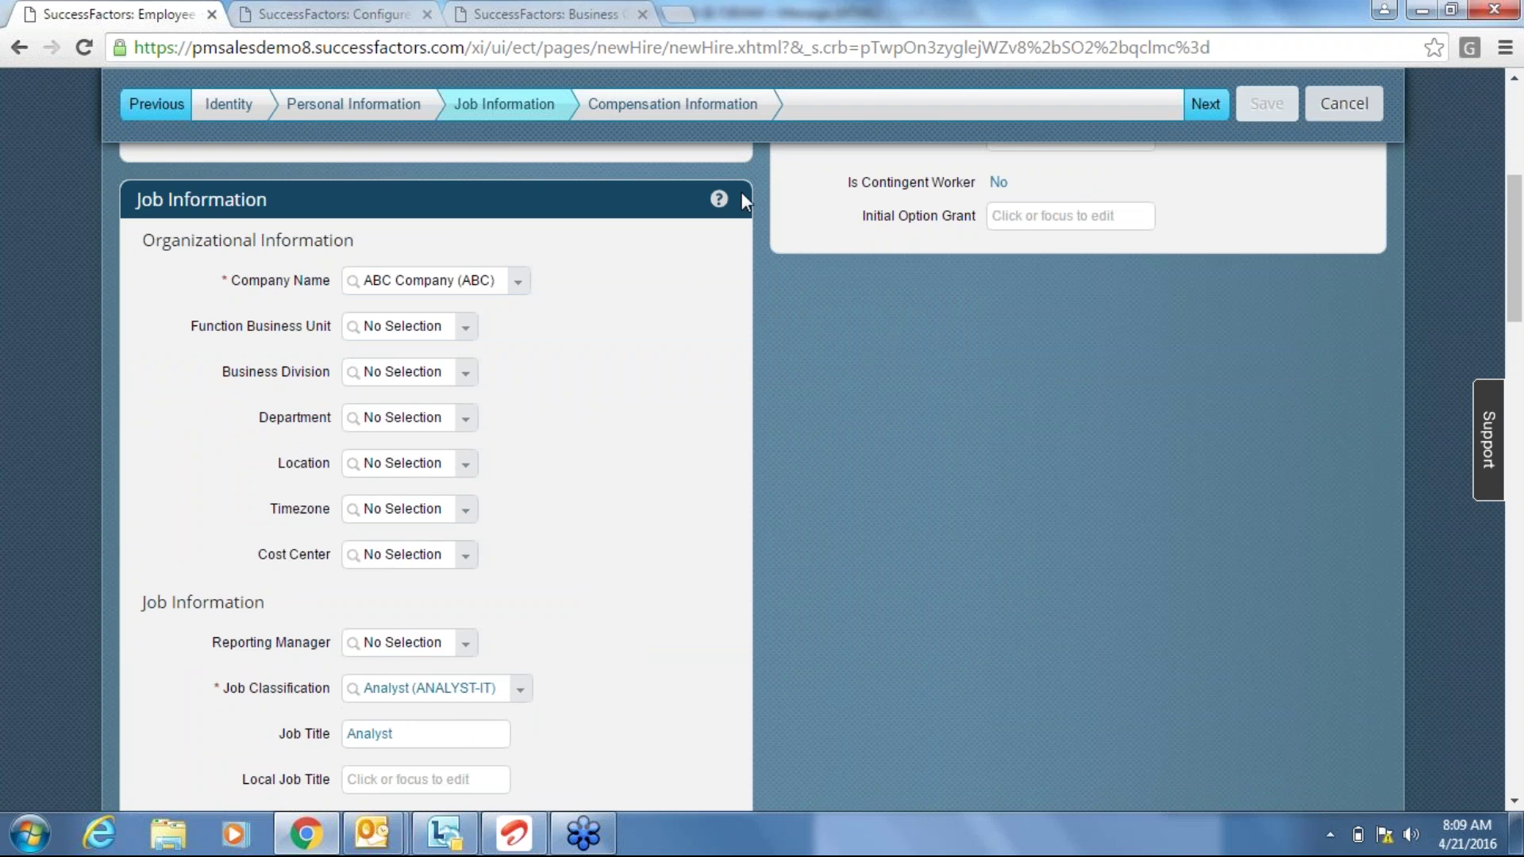
{"action": "left_click", "coordinate": [694, 109]}
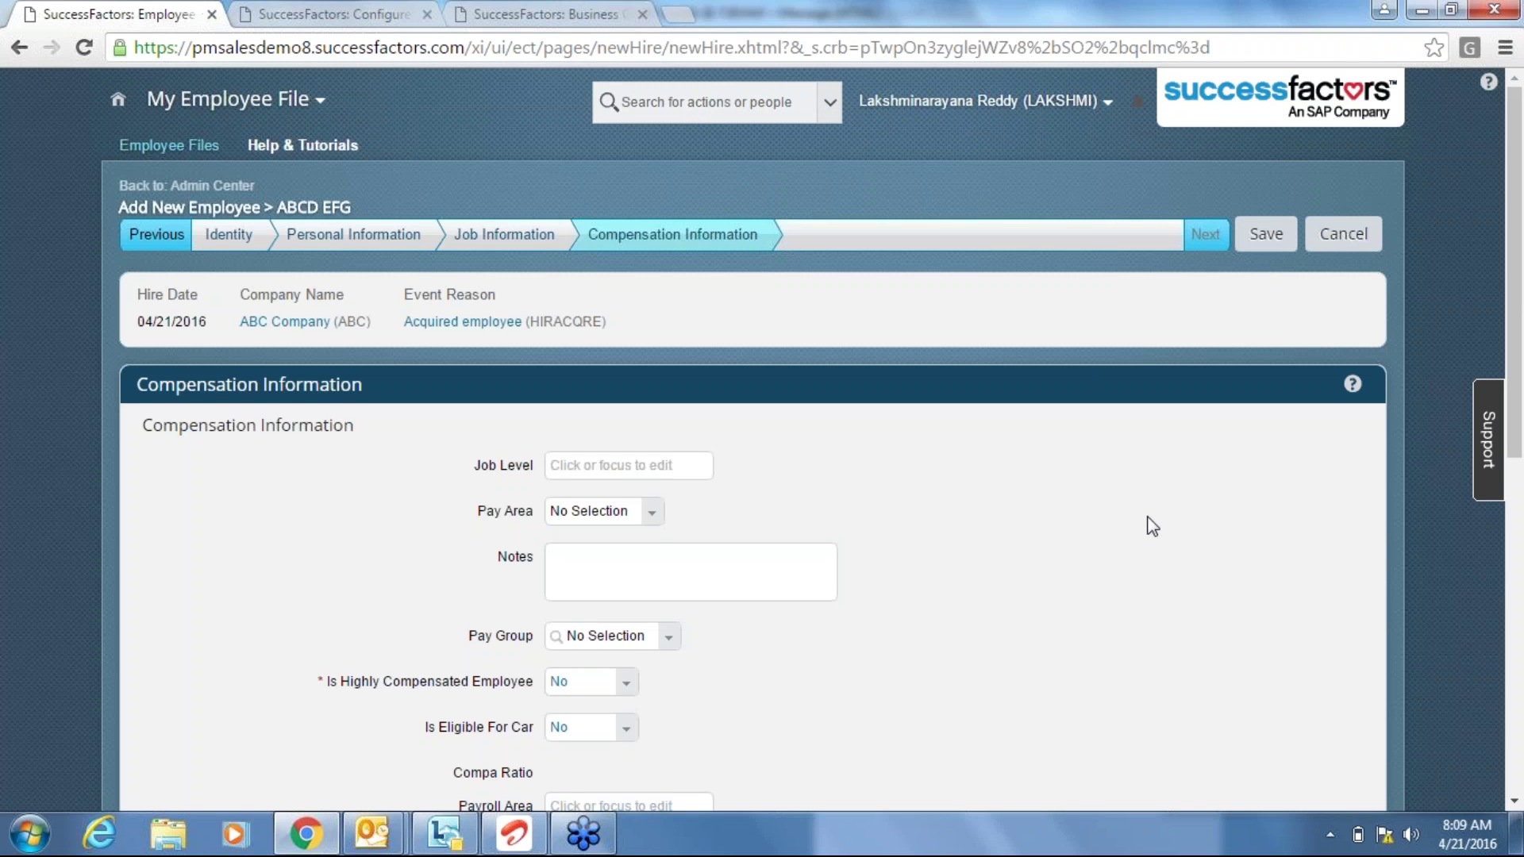
Add the Basic (1000) pay component and confirm its auto-filled 30,000 amount.
{"action": "scroll", "coordinate": [1152, 526], "scroll_direction": "down", "scroll_amount": 1}
{"action": "scroll", "coordinate": [1153, 526], "scroll_direction": "down", "scroll_amount": 2}
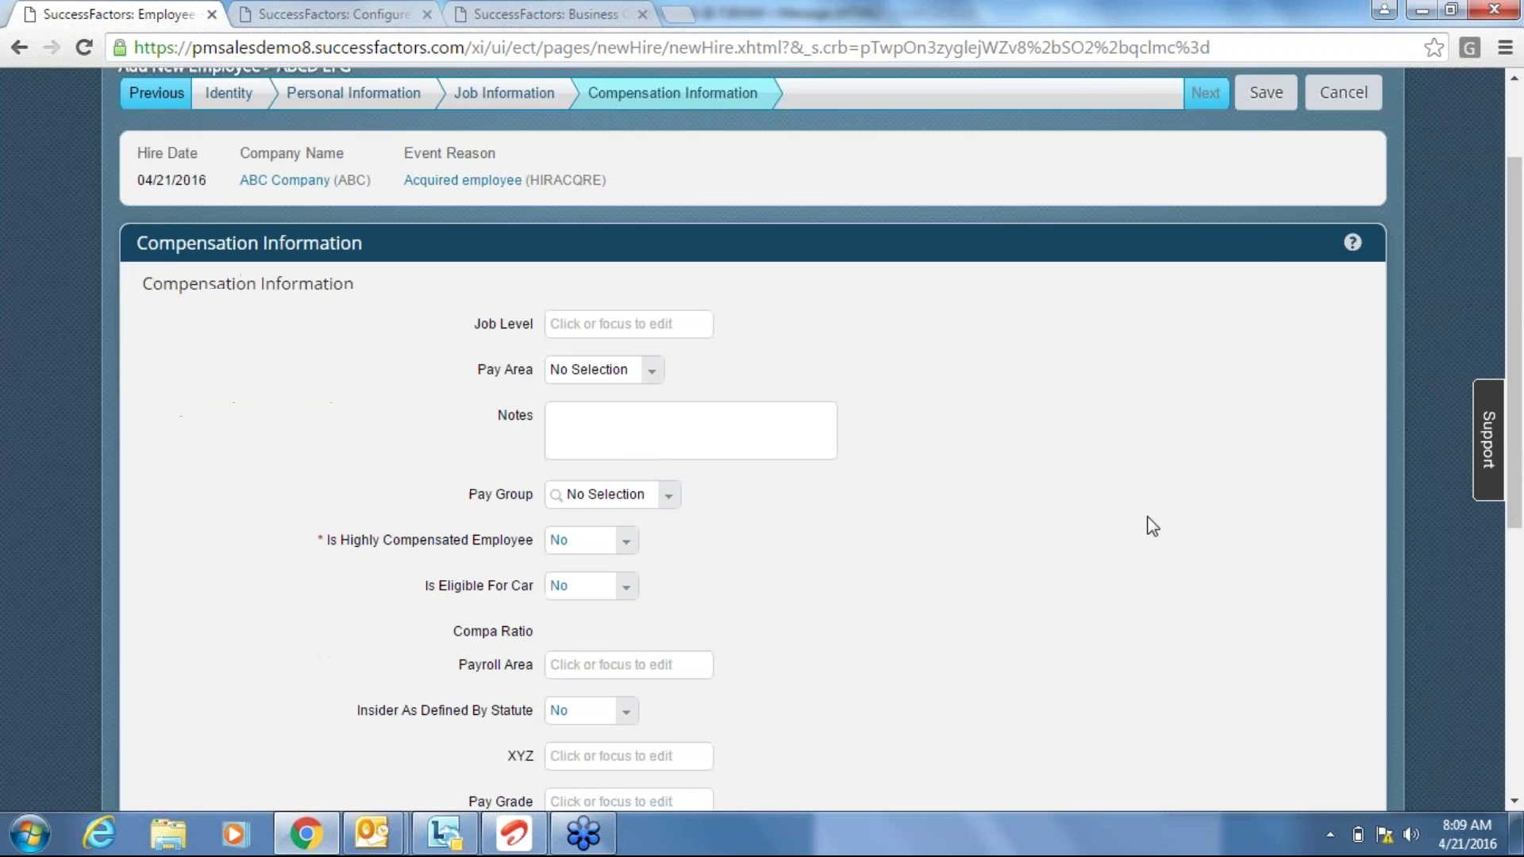
{"action": "scroll", "coordinate": [1152, 526], "scroll_direction": "down", "scroll_amount": 5}
{"action": "left_click", "coordinate": [281, 584]}
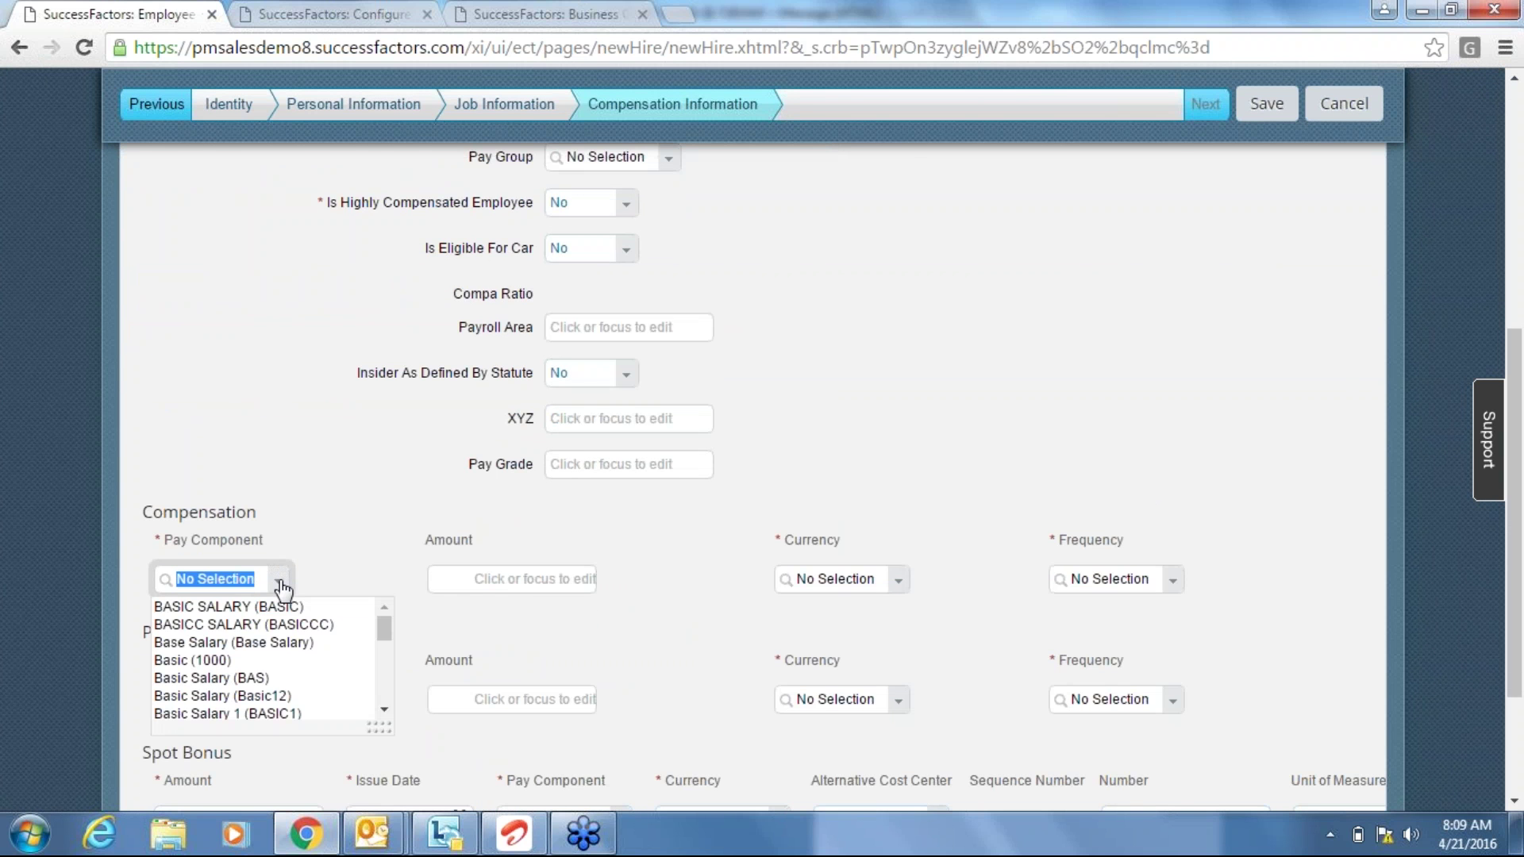
{"action": "left_click", "coordinate": [184, 660]}
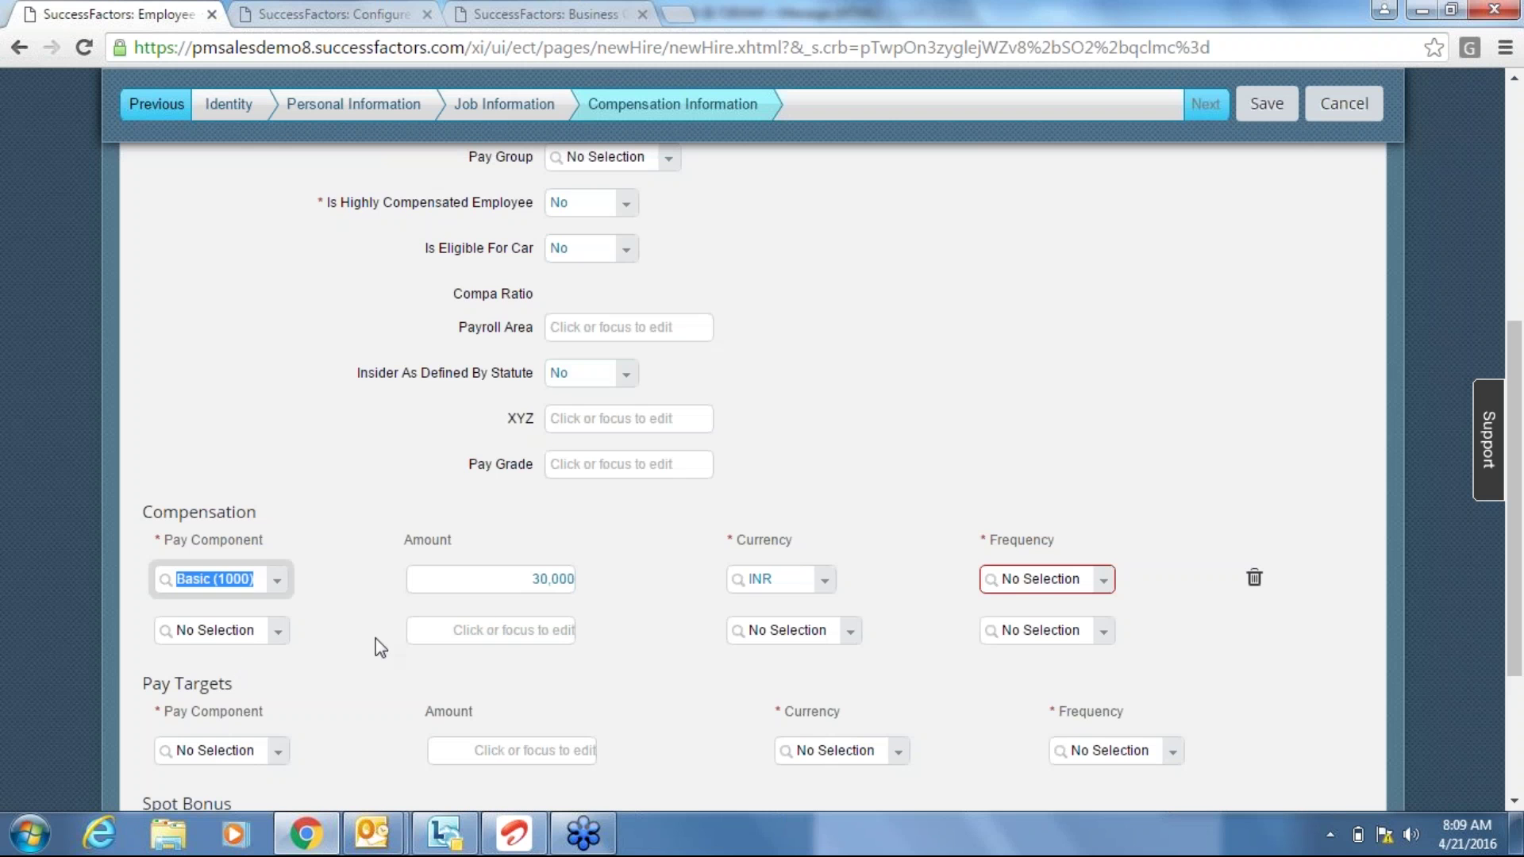
{"action": "left_click", "coordinate": [505, 583]}
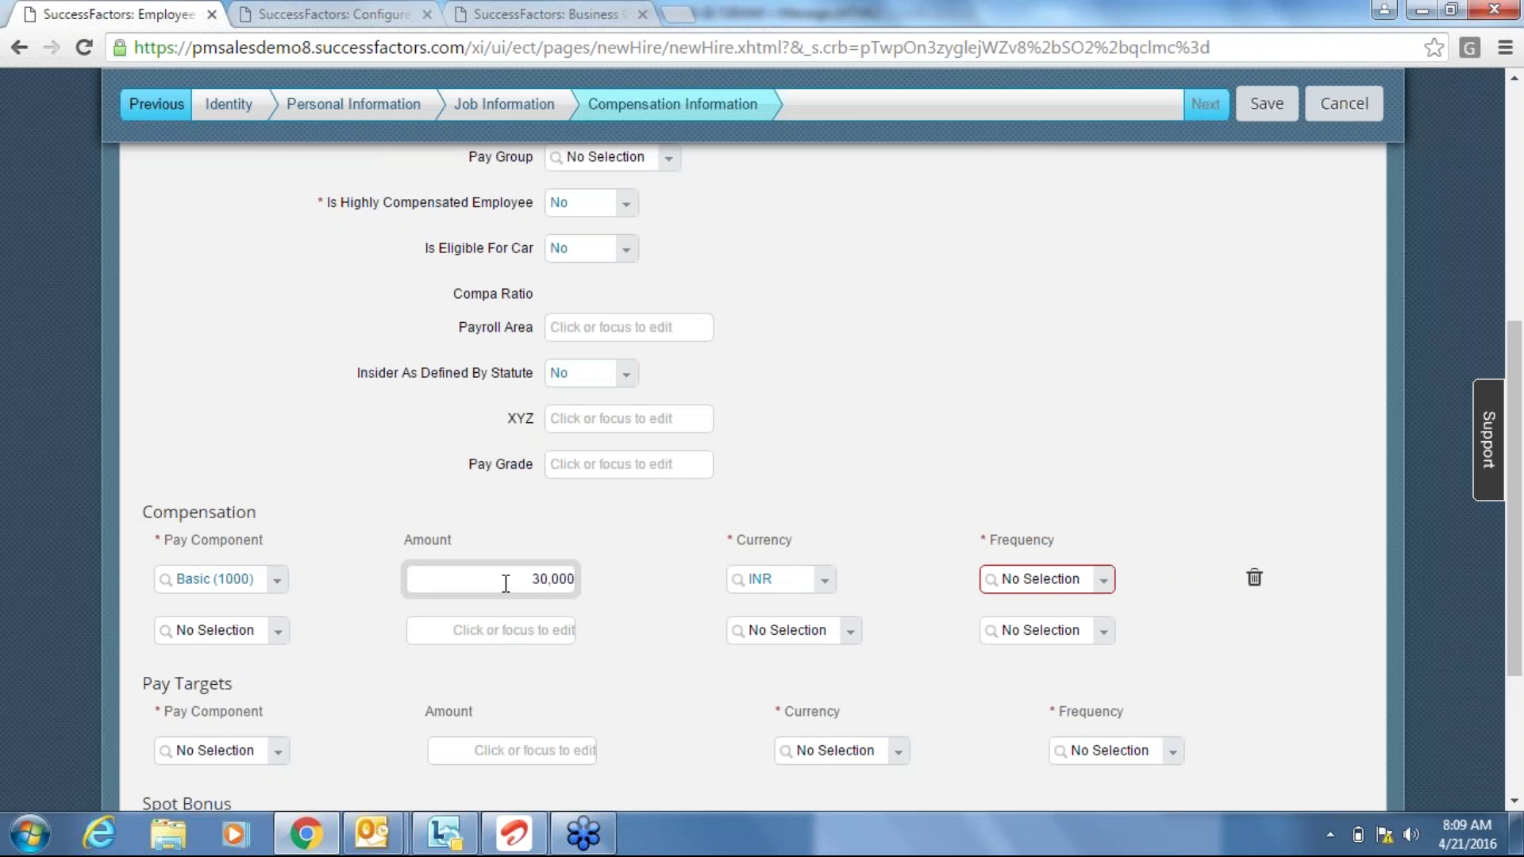
{"action": "left_click", "coordinate": [585, 579]}
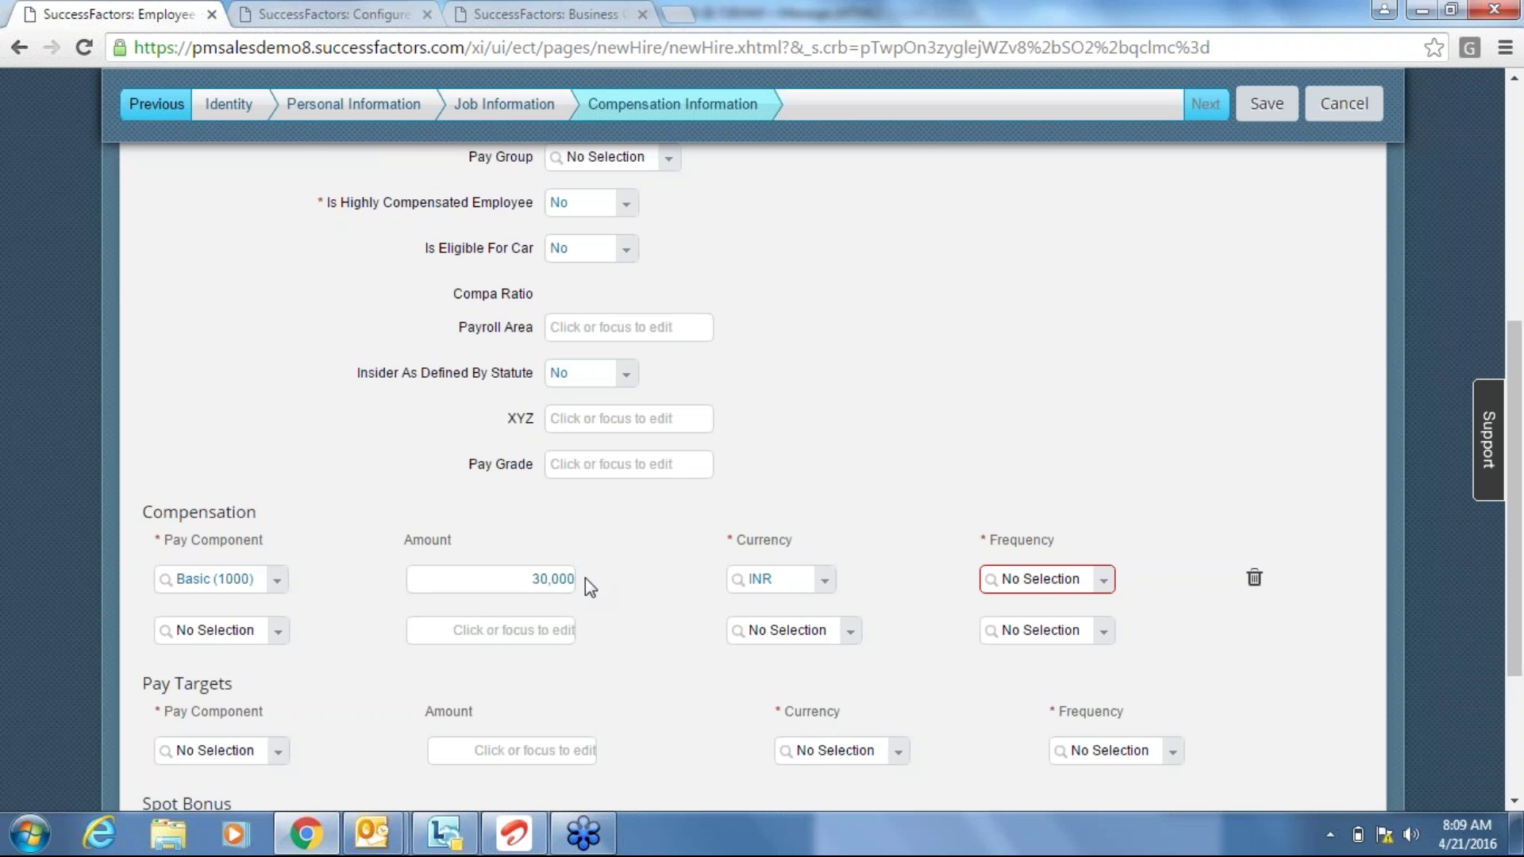
Set the Basic pay component's frequency to Monthly (MON).
{"action": "left_click", "coordinate": [1105, 582]}
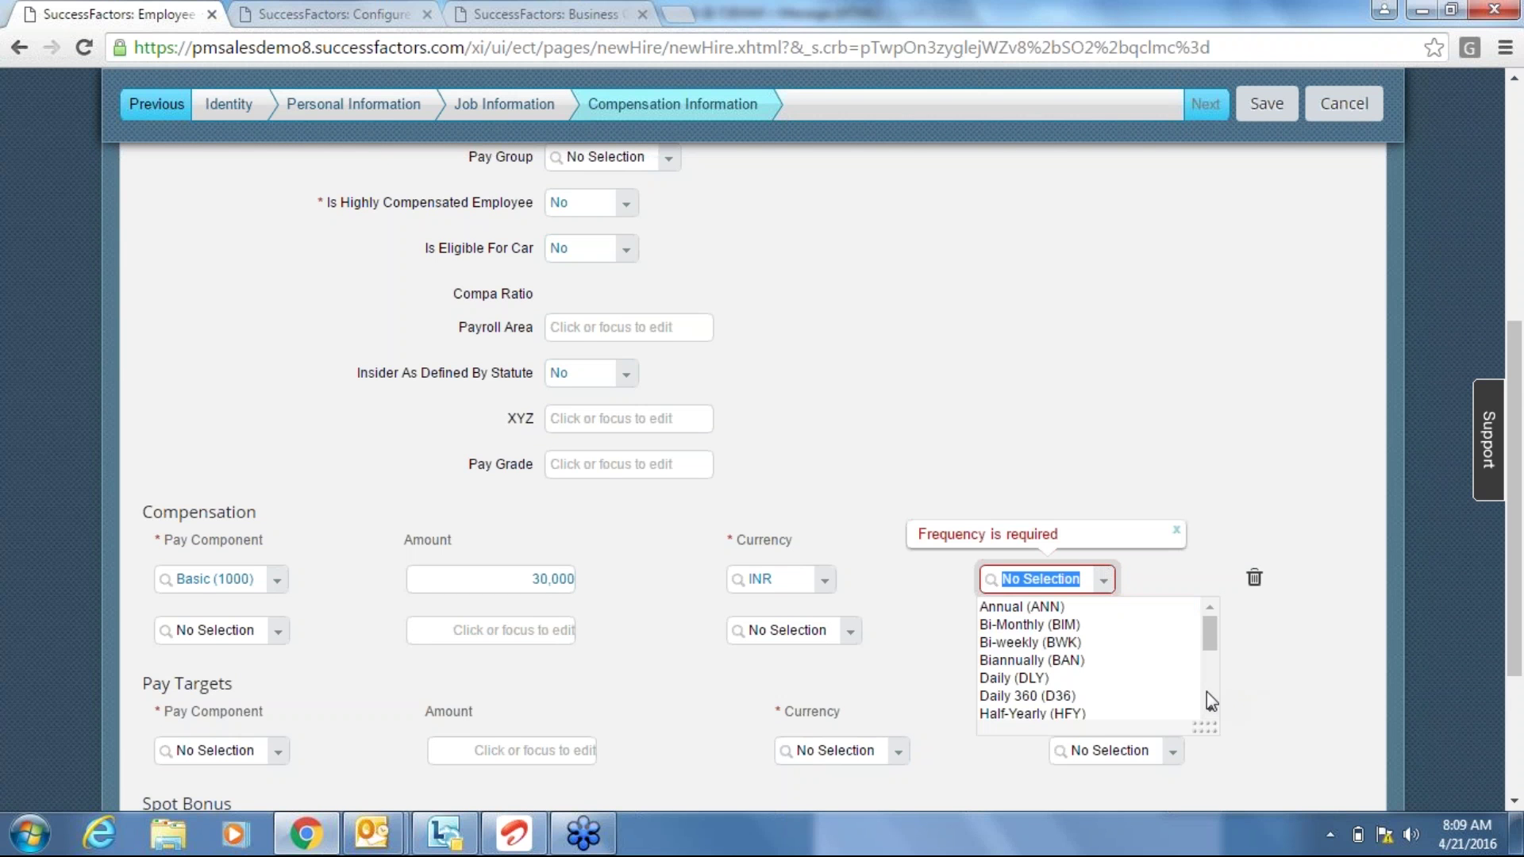
{"action": "scroll", "coordinate": [1214, 705], "scroll_direction": "down", "scroll_amount": 2}
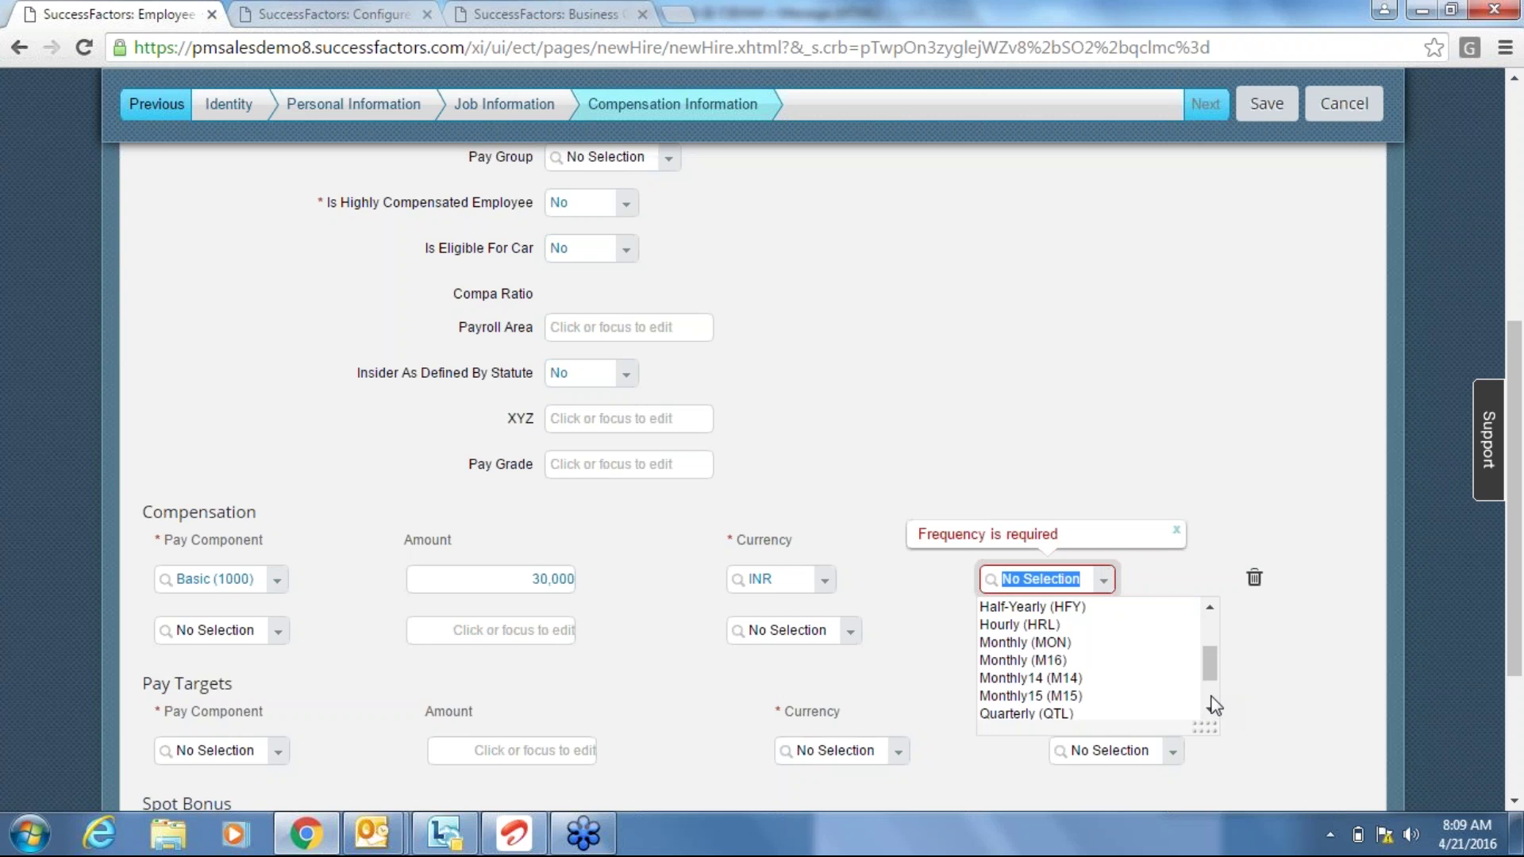
{"action": "left_click", "coordinate": [1084, 643]}
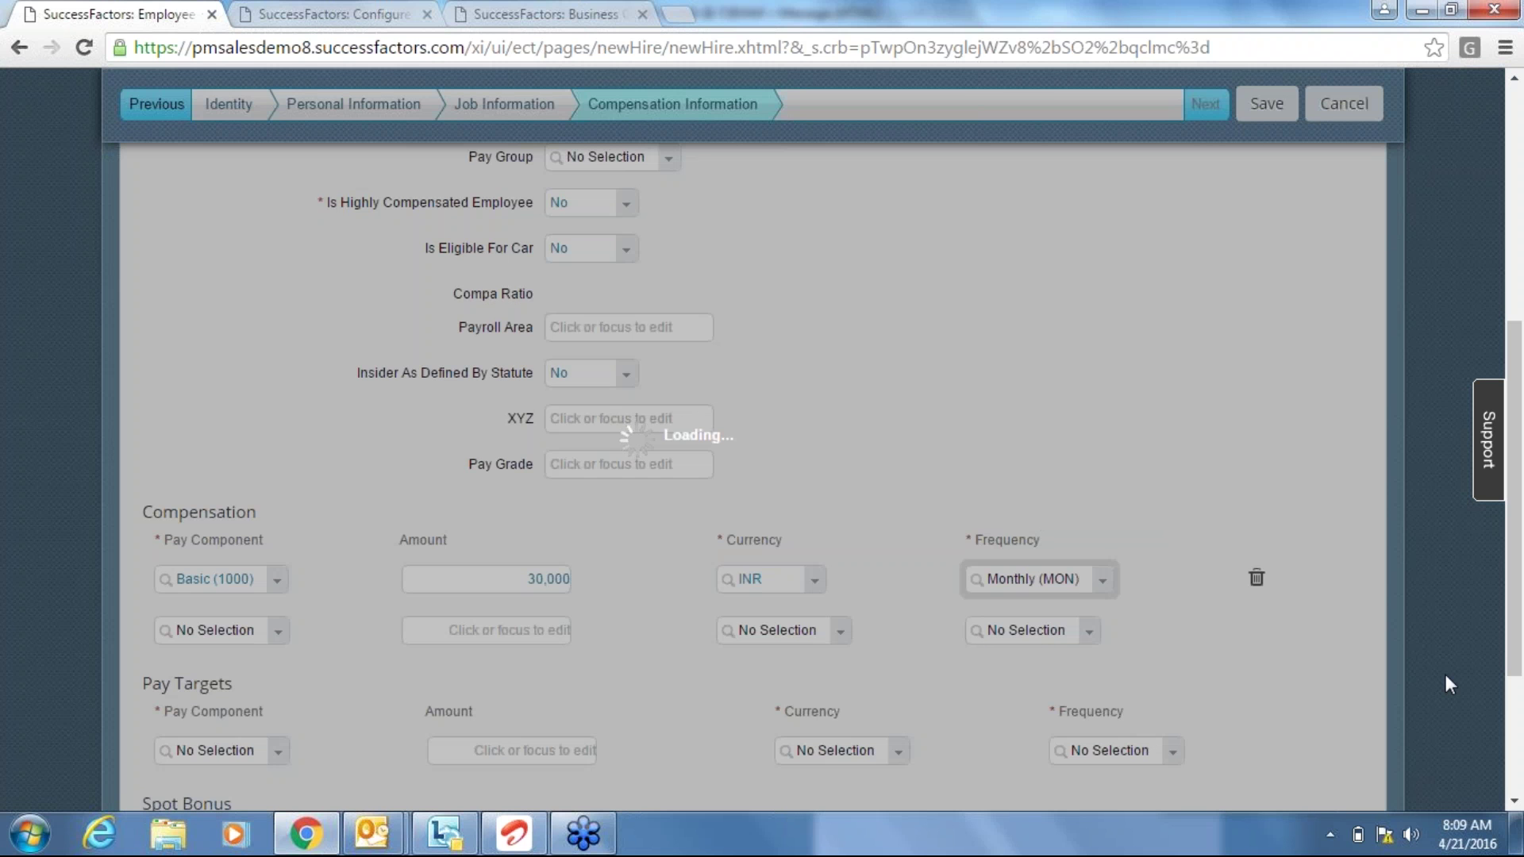
{"action": "scroll", "coordinate": [468, 655], "scroll_direction": "down", "scroll_amount": 5}
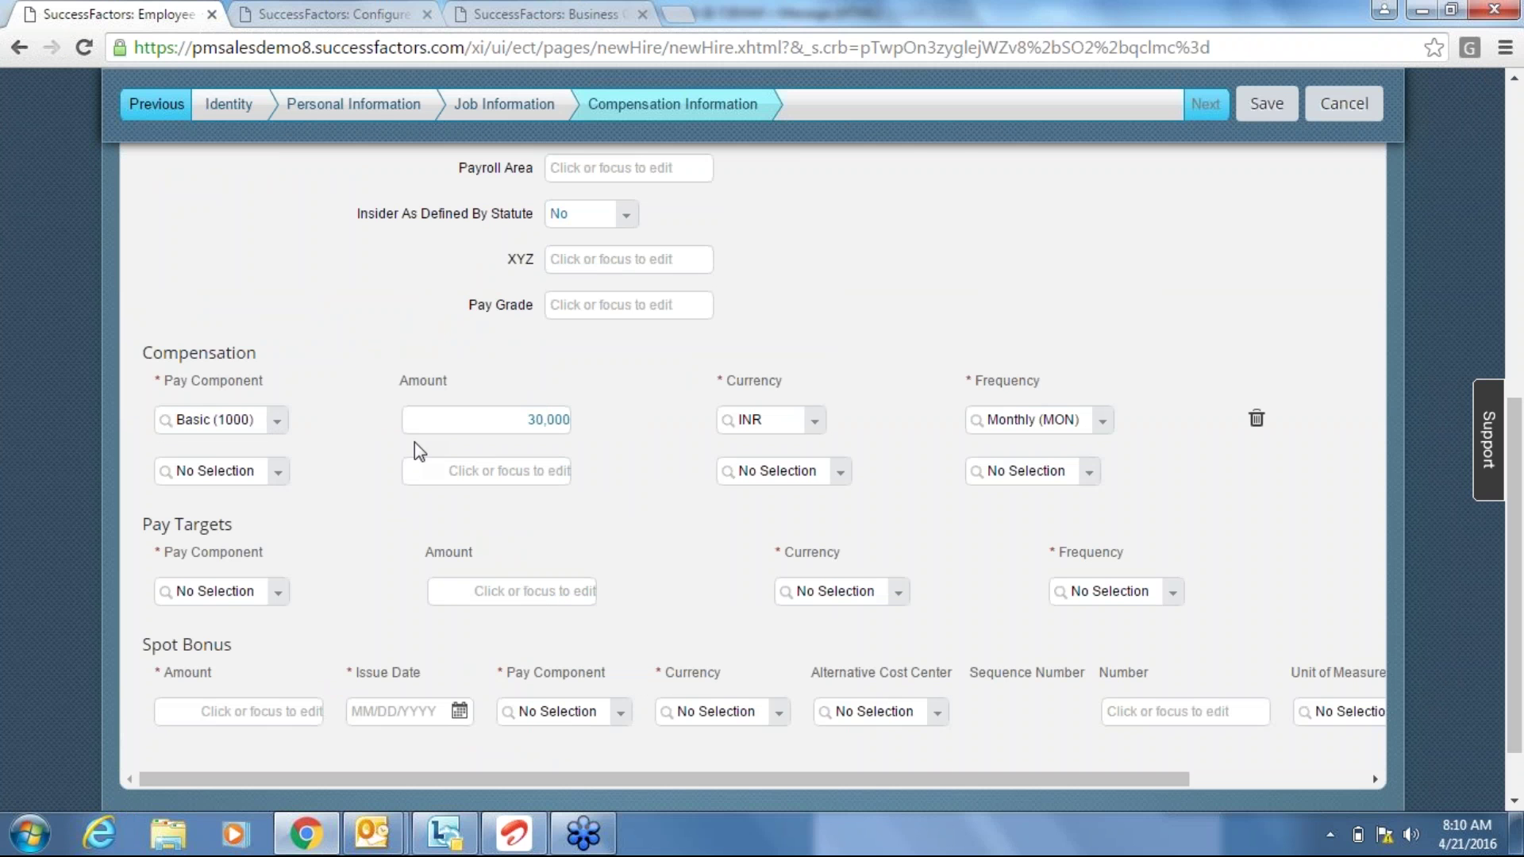
{"action": "left_click", "coordinate": [384, 18]}
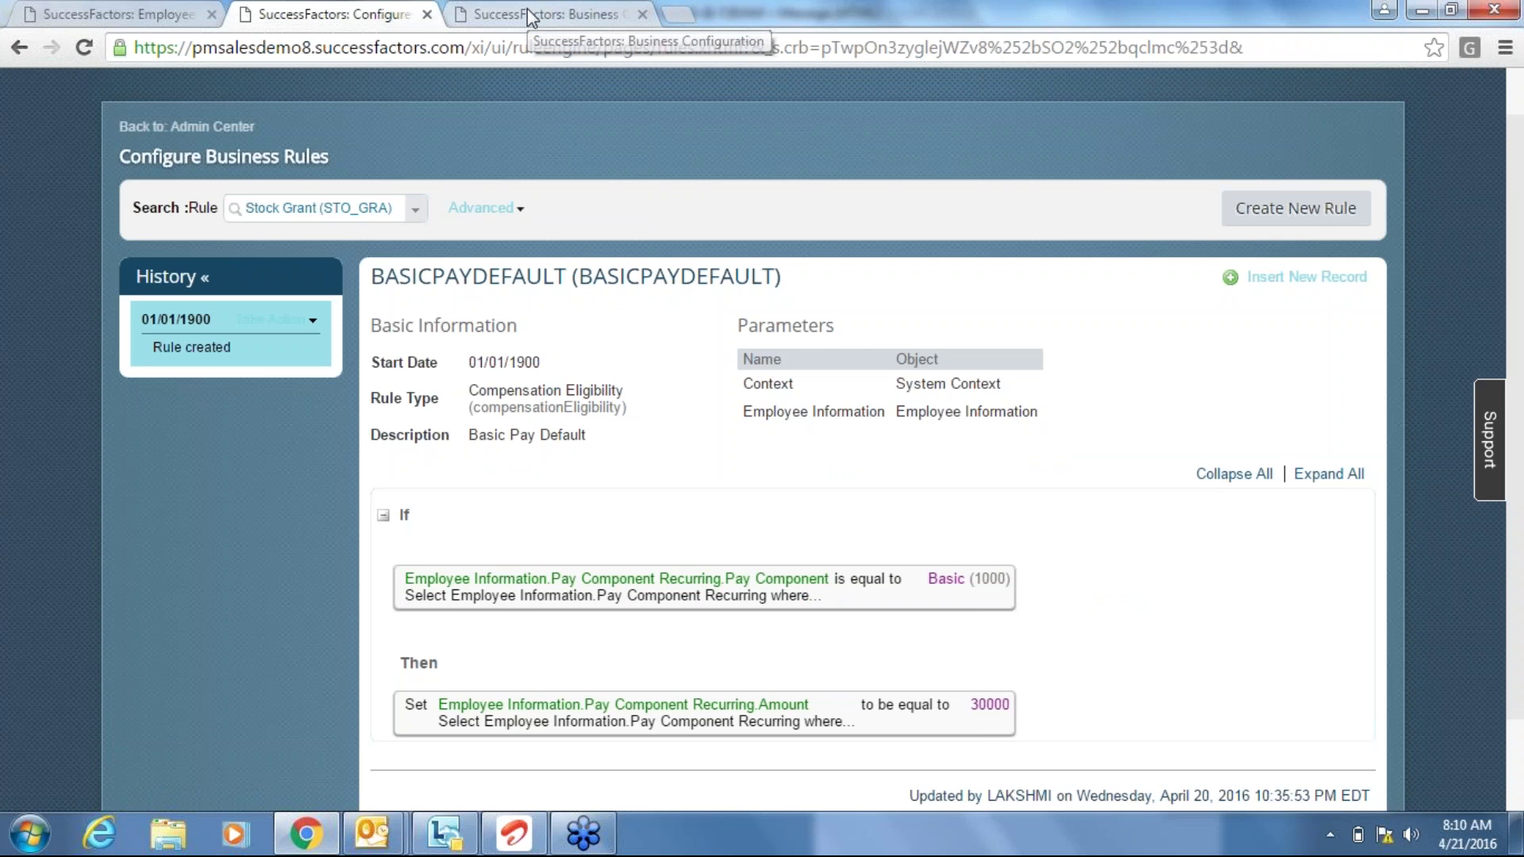
Compare the BASICPAYDEFAULT rule with the payComponentRecurring field configuration, ending on the configuration.
{"action": "left_click", "coordinate": [527, 10]}
{"action": "left_click", "coordinate": [373, 8]}
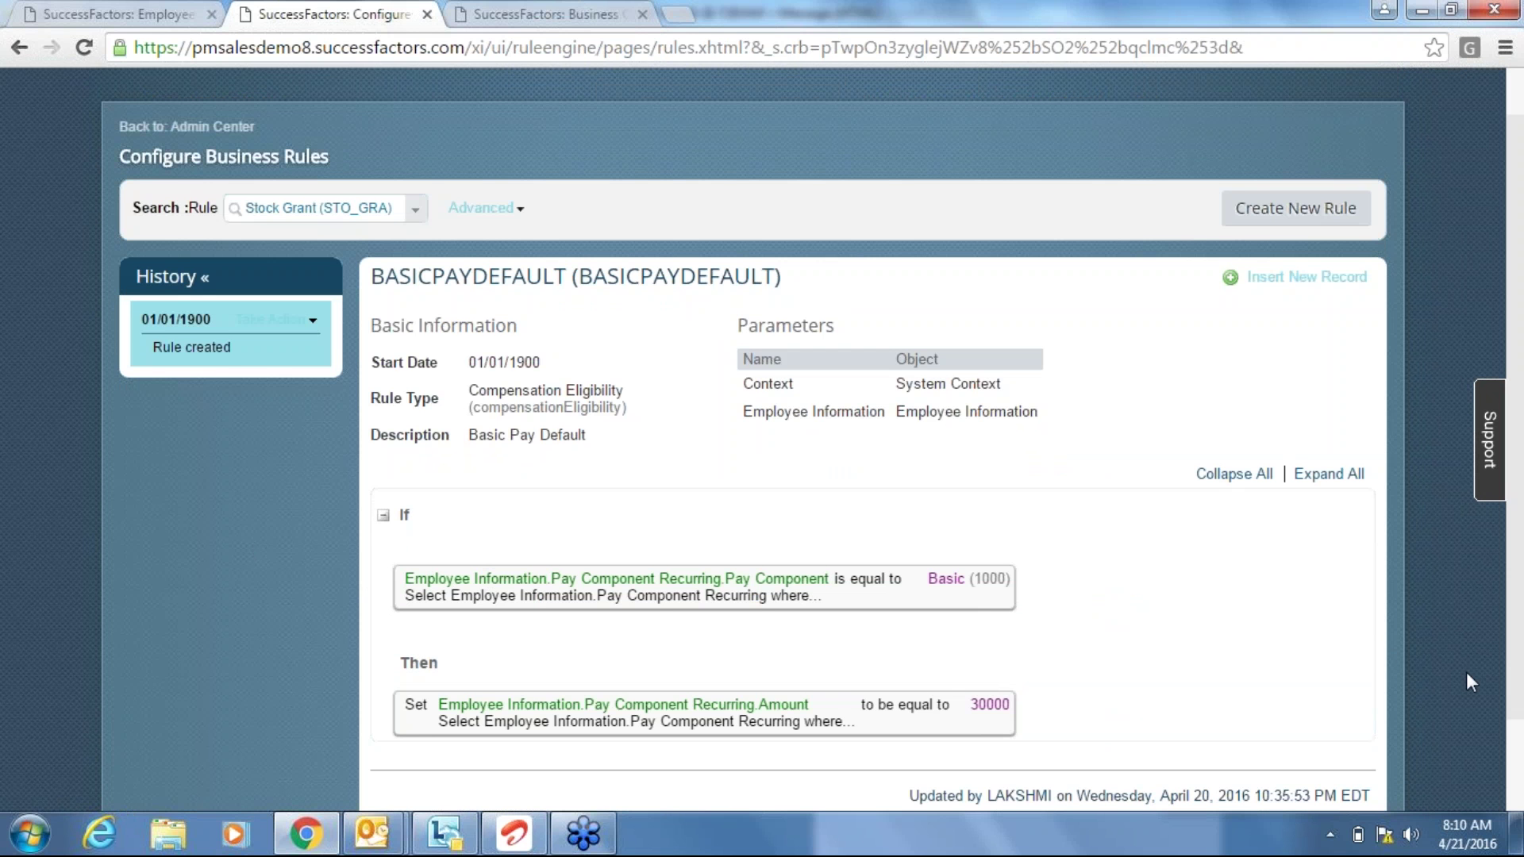
{"action": "scroll", "coordinate": [1466, 675], "scroll_direction": "down", "scroll_amount": 1}
{"action": "scroll", "coordinate": [1465, 671], "scroll_direction": "down", "scroll_amount": 3}
{"action": "left_click", "coordinate": [512, 16]}
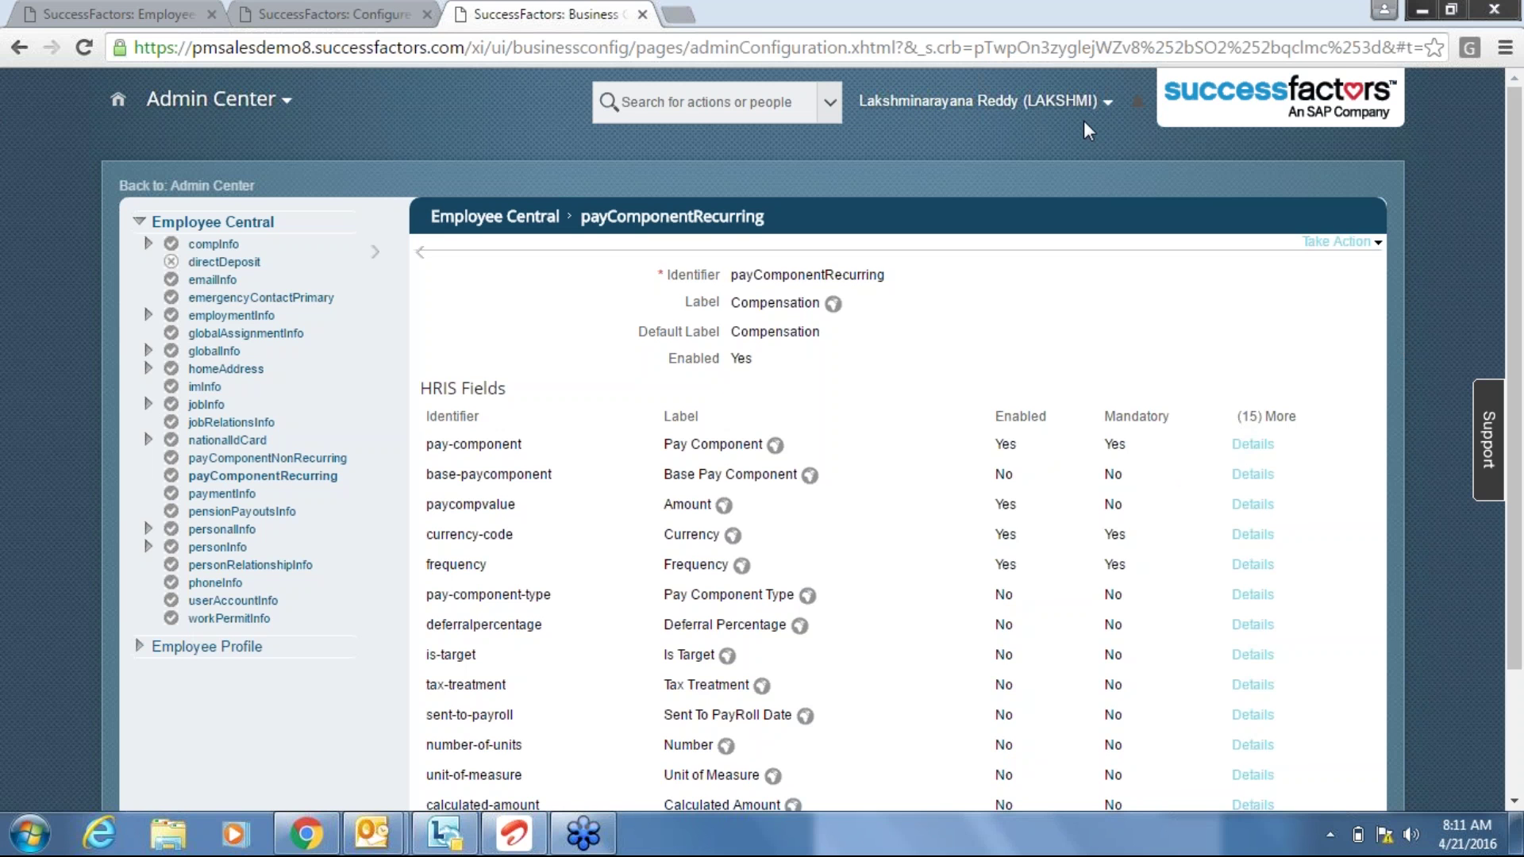
{"action": "left_click", "coordinate": [321, 9]}
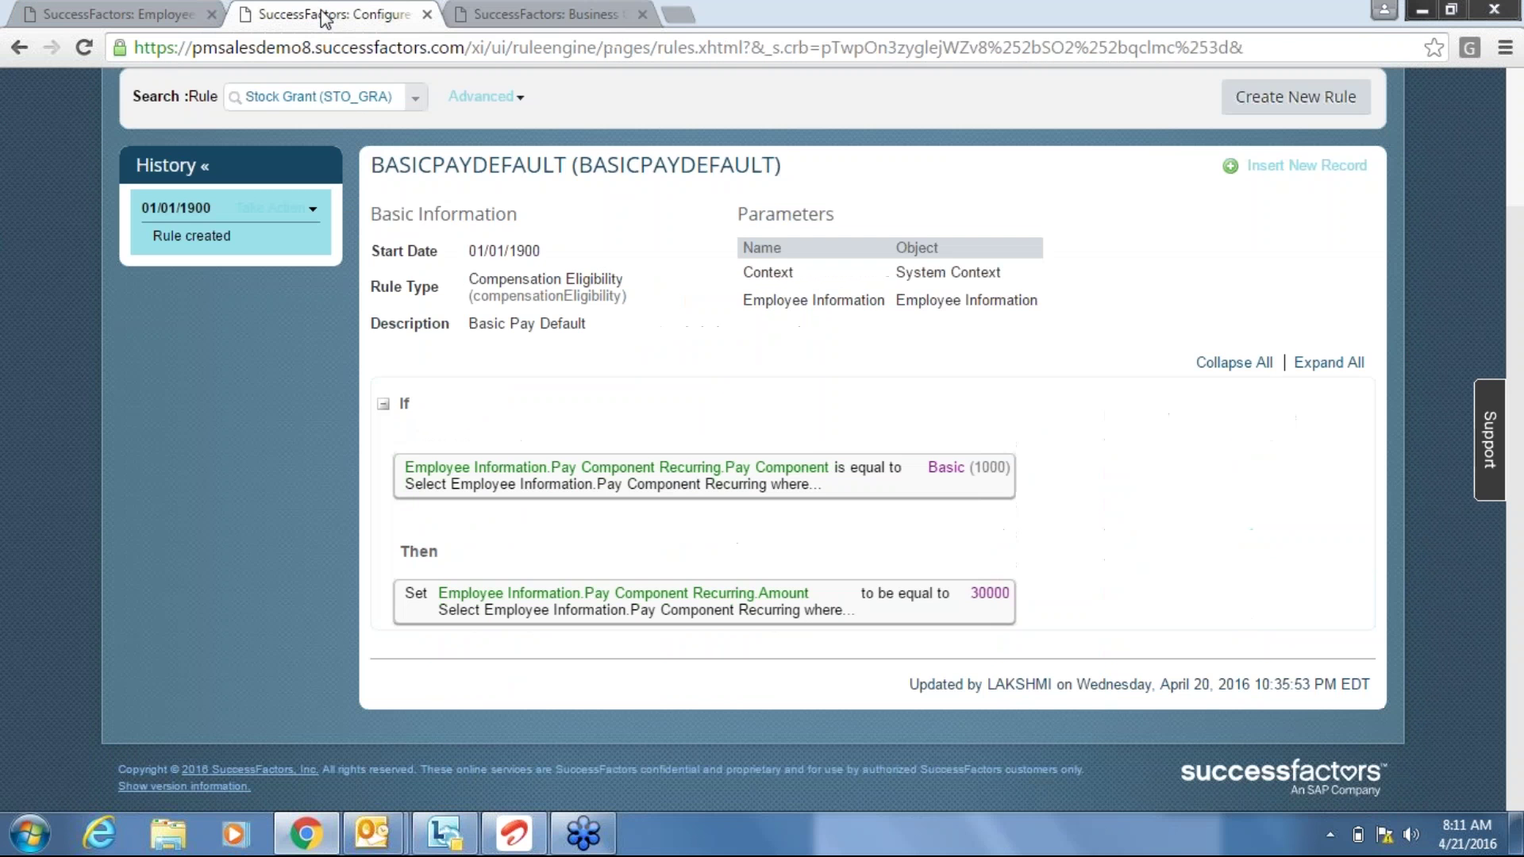
{"action": "left_click", "coordinate": [514, 10]}
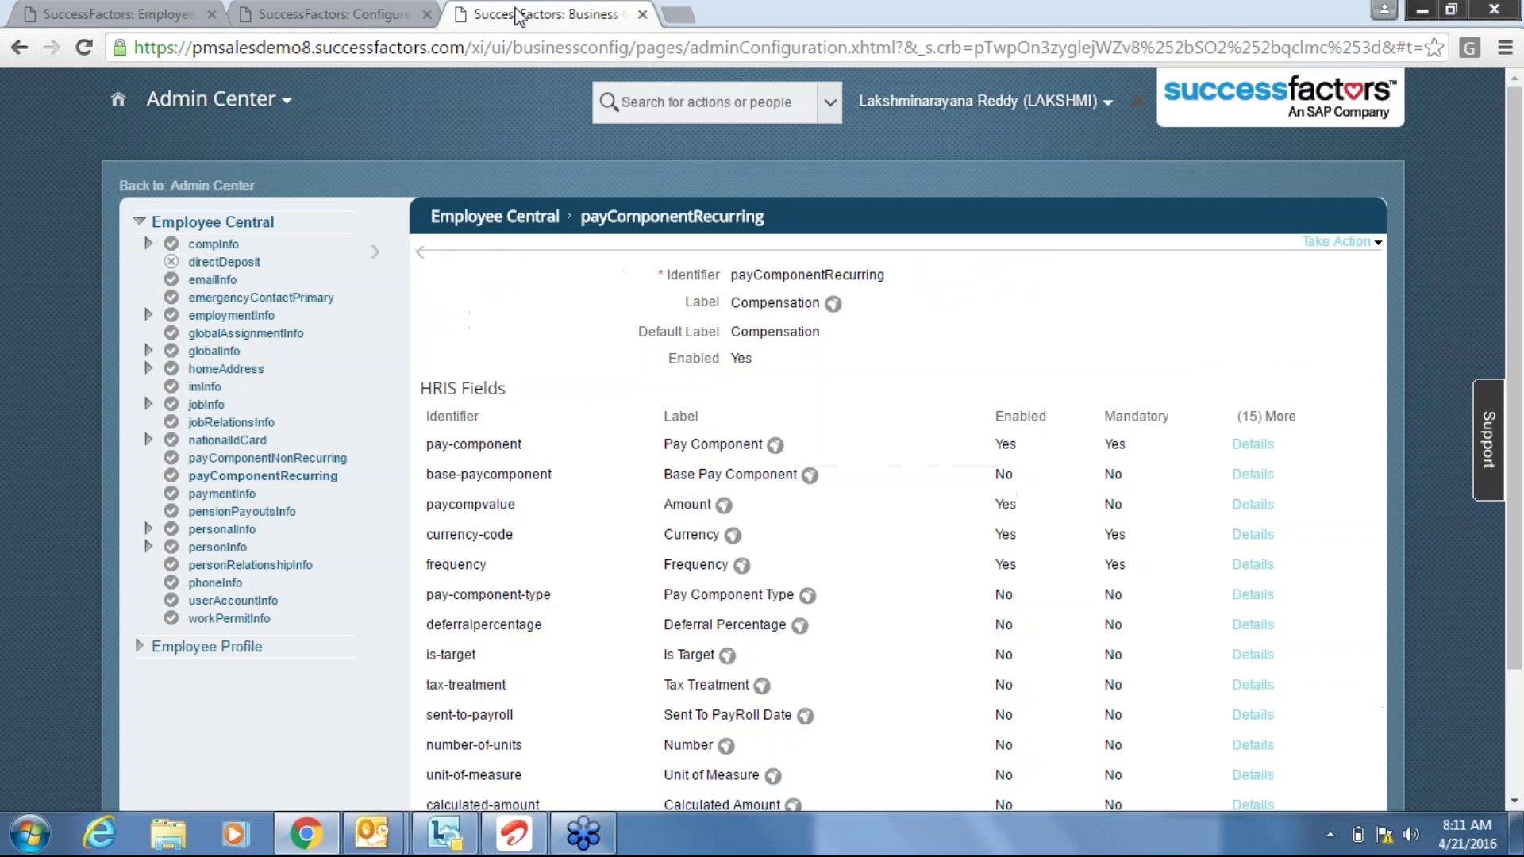